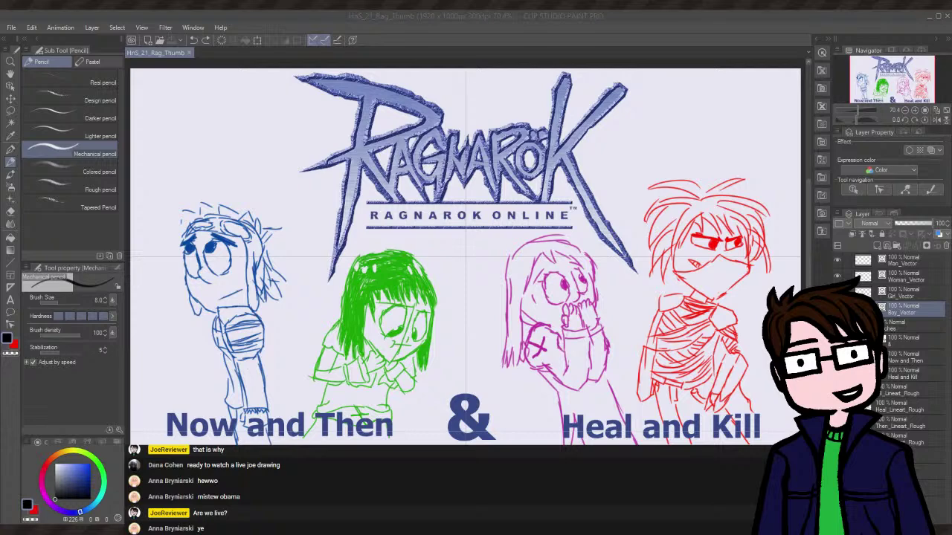
mouse_move(684, 138)
left_mouse_down()
mouse_move(129, 252)
mouse_move(409, 414)
mouse_move(506, 200)
mouse_move(425, 197)
mouse_move(488, 207)
mouse_move(688, 150)
mouse_move(663, 135)
left_mouse_up()
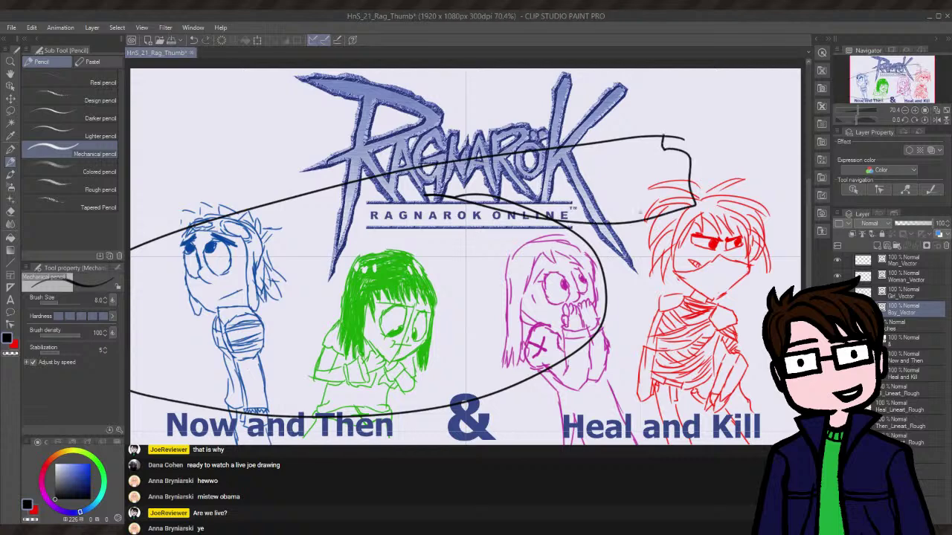
key("ctrl+z")
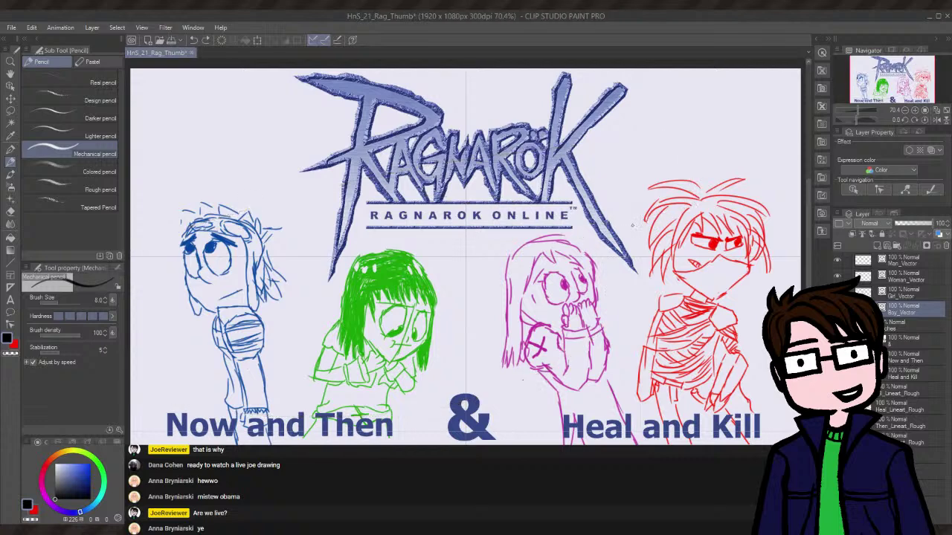
mouse_move(626, 281)
left_mouse_down()
mouse_move(621, 314)
mouse_move(748, 316)
left_mouse_up()
key("ctrl+z")
key("ctrl+z")
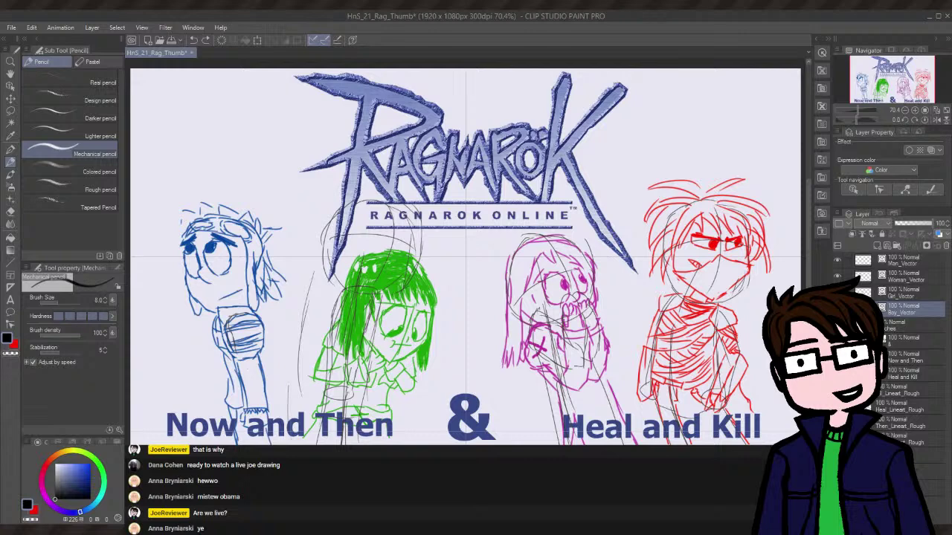
- Hide the four coloured character sketches and show the Blocking layer to examine the underlying pose constructions
key("ctrl+z")
key("ctrl+z")
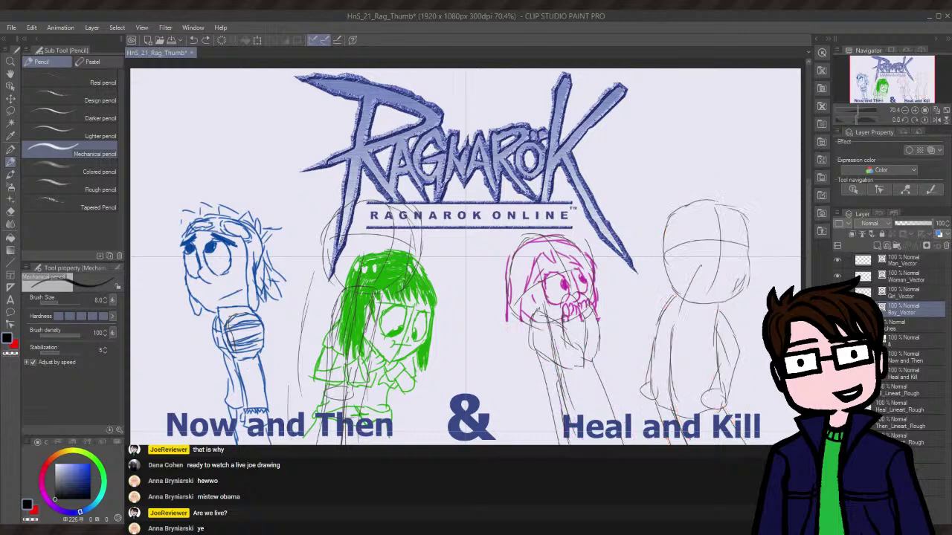
key("ctrl+z")
key("ctrl+z")
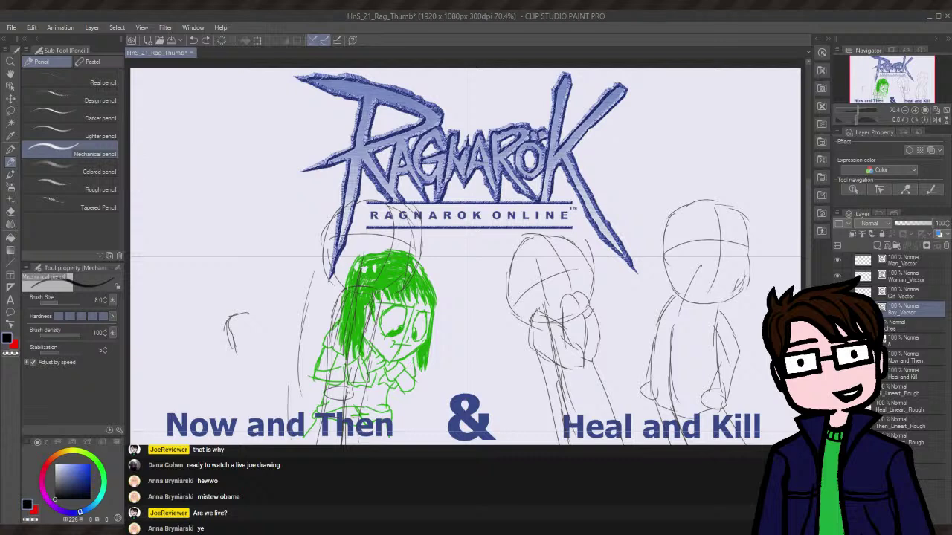
key("ctrl+z")
key("ctrl+z")
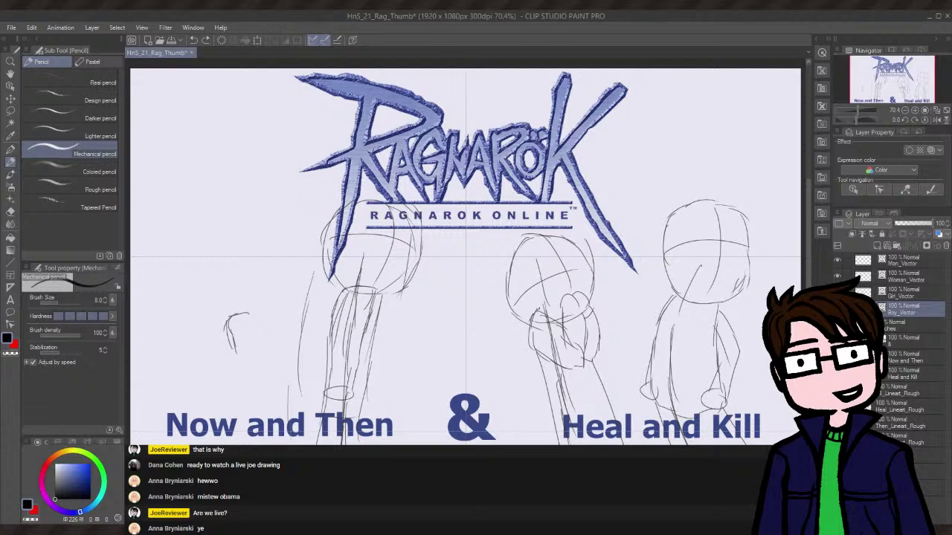
key("ctrl+z")
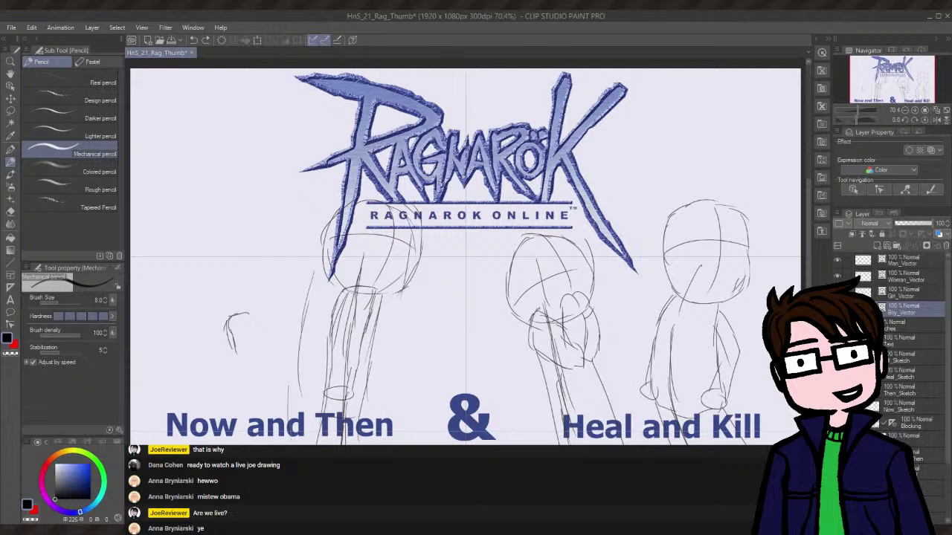
key("ctrl+z")
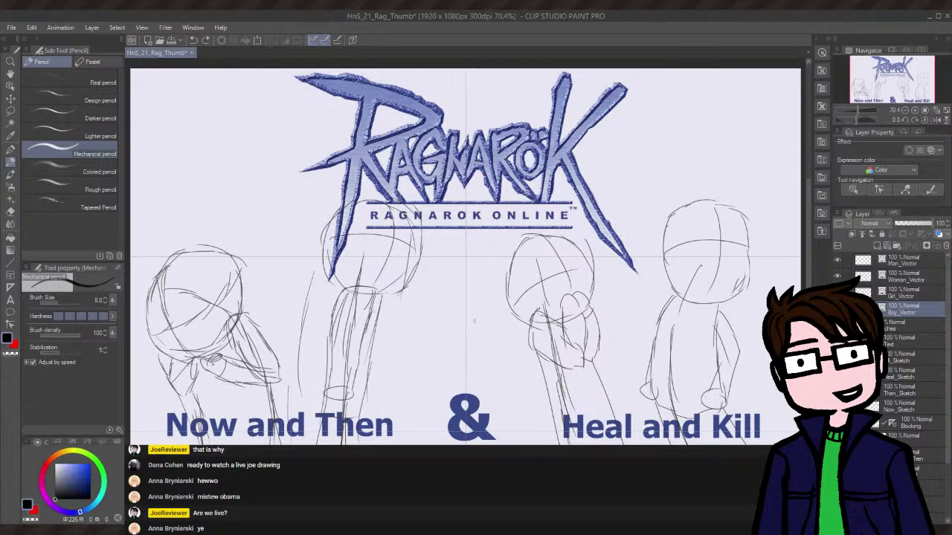
left_click_drag(656, 342, 749, 316)
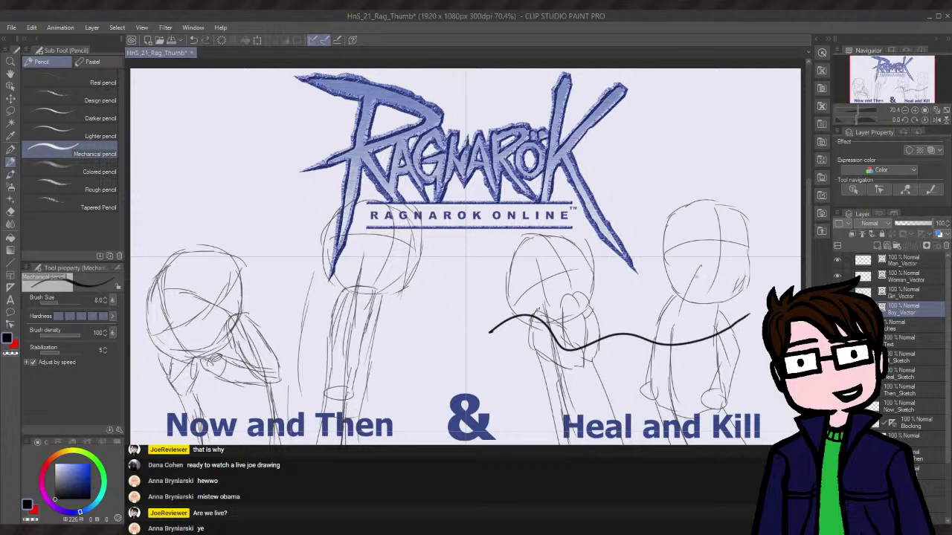
key("ctrl+z")
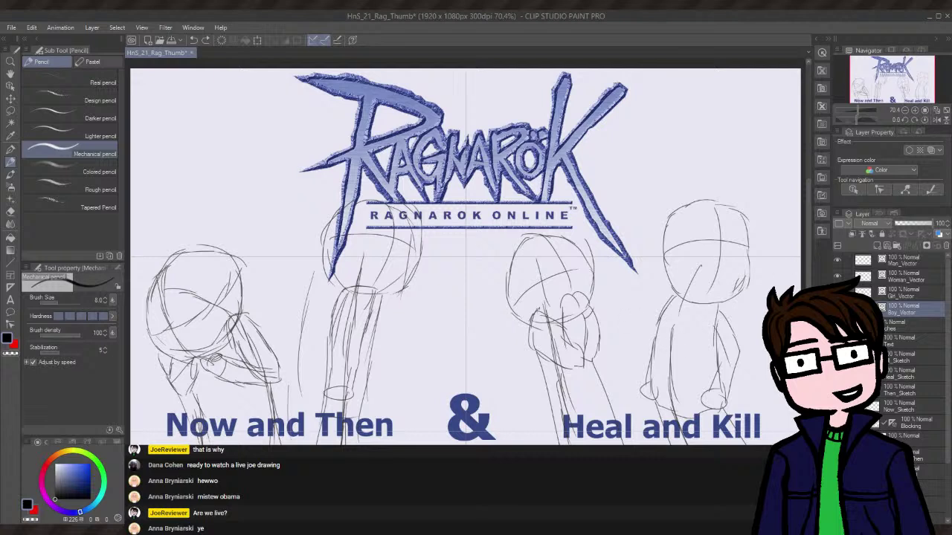
- Hide the blocking figures and show the Kill, Heal, Then and Now character sketches again
left_click(904, 309)
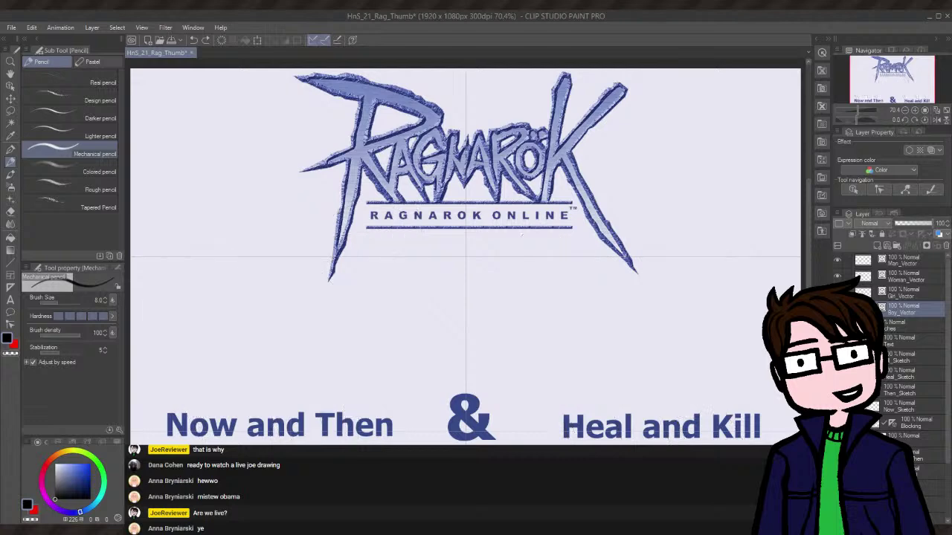
left_click(838, 373)
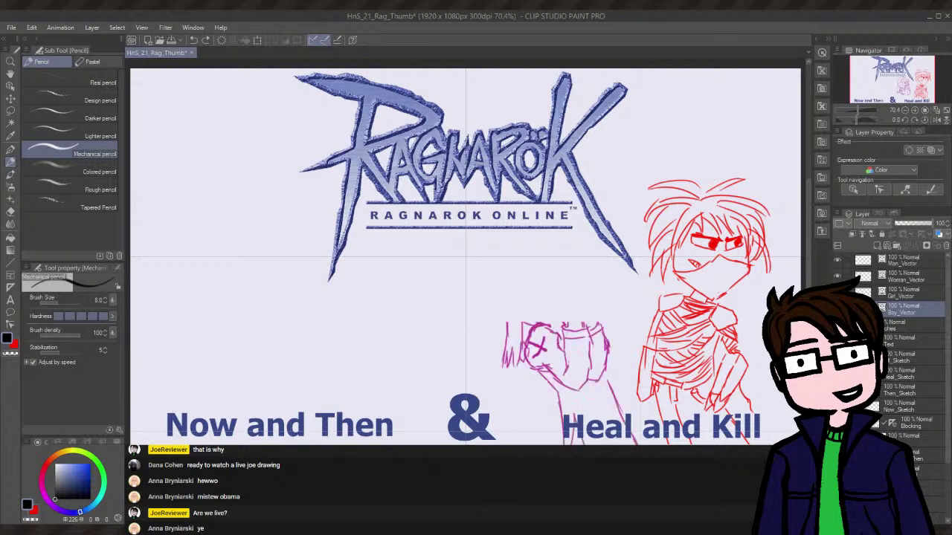
scroll(948, 358, "down", 3)
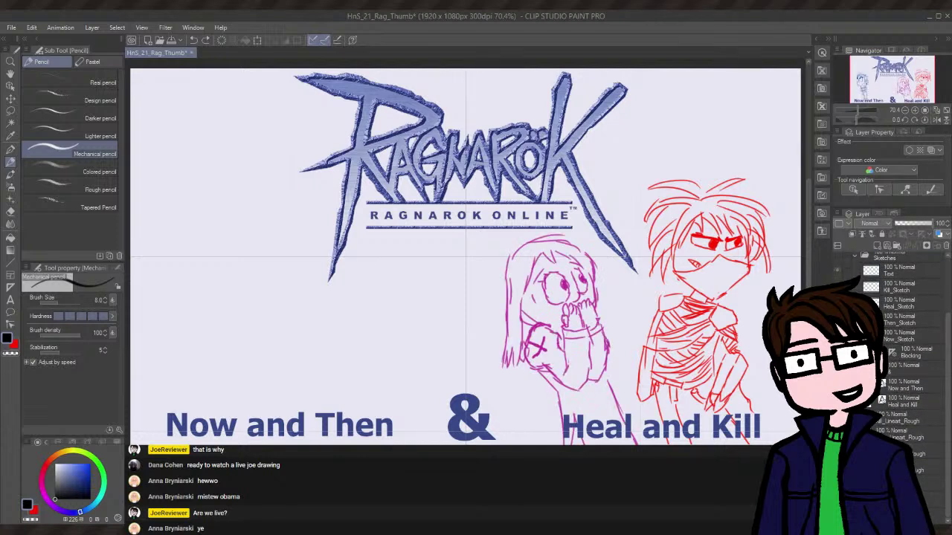
left_click(837, 319)
left_click(838, 335)
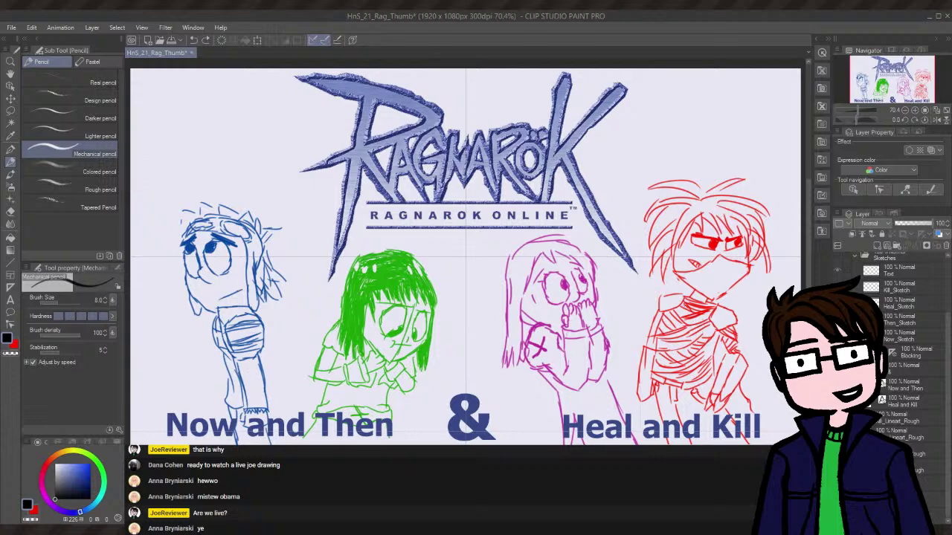
left_click_drag(497, 253, 520, 314)
key("ctrl+z")
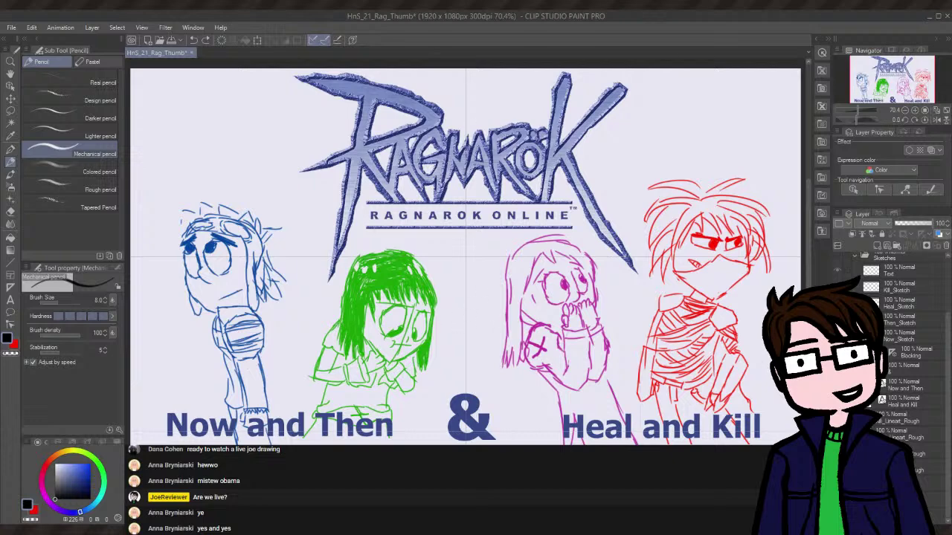
mouse_move(487, 166)
left_mouse_down()
mouse_move(446, 210)
mouse_move(469, 174)
left_mouse_up()
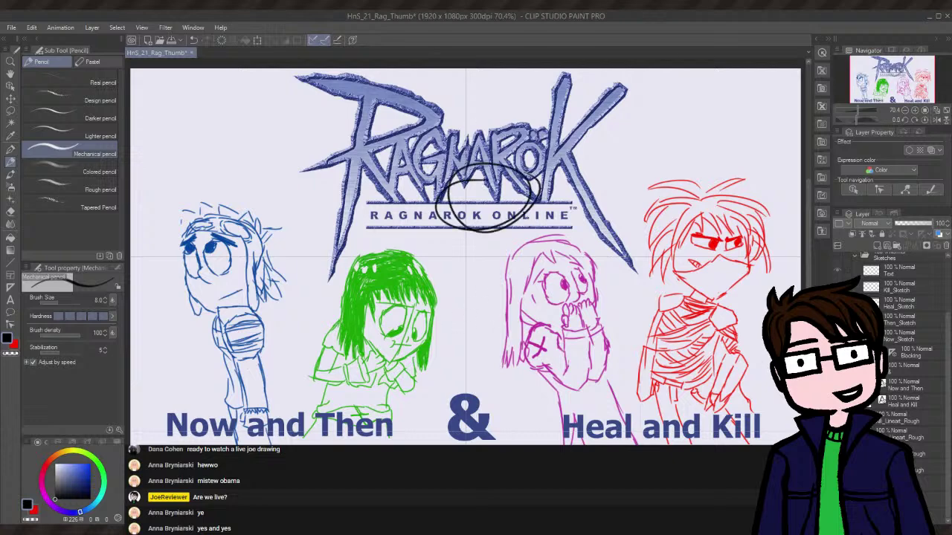
key("ctrl+z")
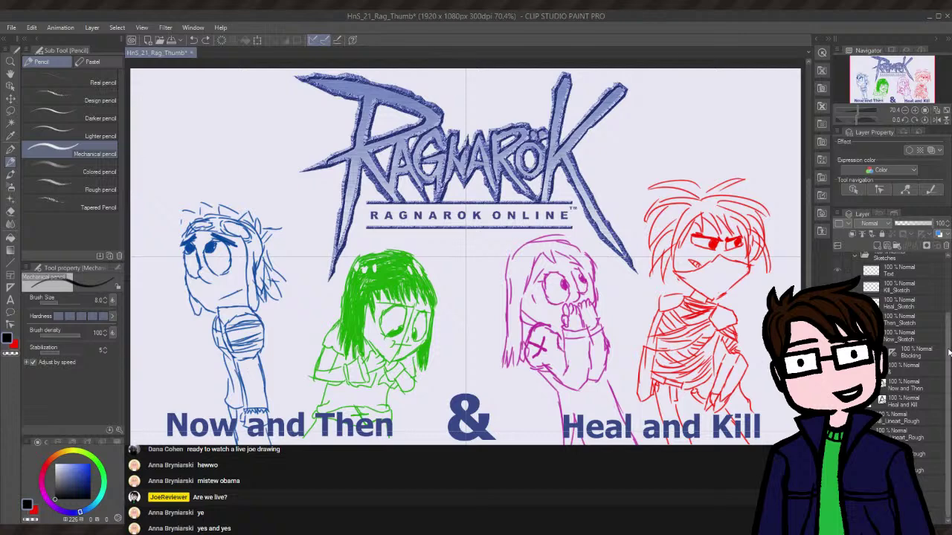
- On the Girl_Vector layer, ink the left outer edge of the green girl's hair in black with the Mechanical pencil
scroll(939, 318, "up", 3)
scroll(940, 318, "up", 1)
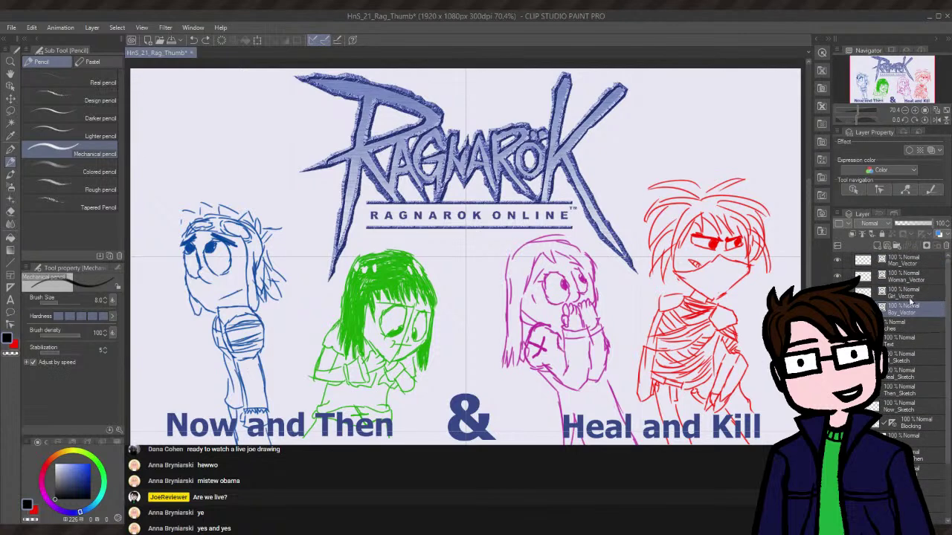
left_click(900, 295)
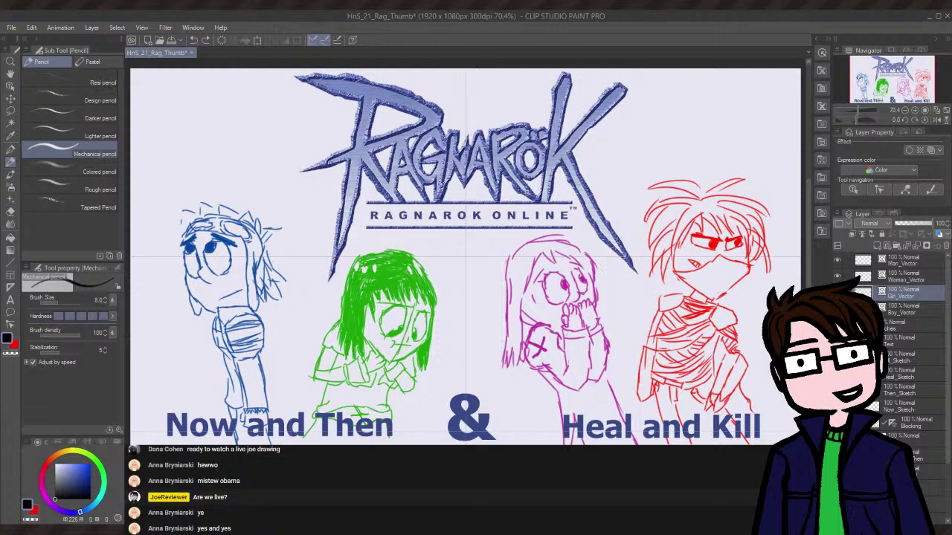
left_click_drag(857, 110, 862, 110)
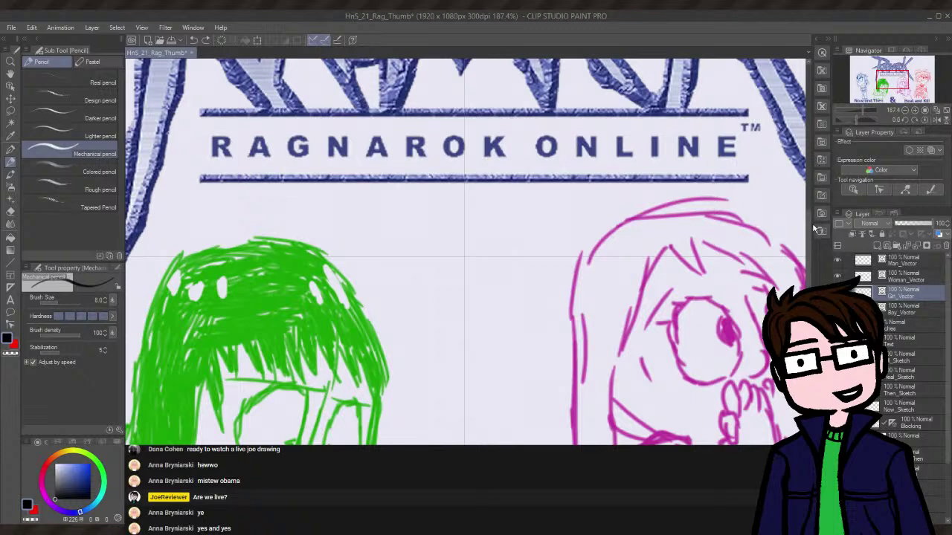
scroll(809, 253, "down", 5)
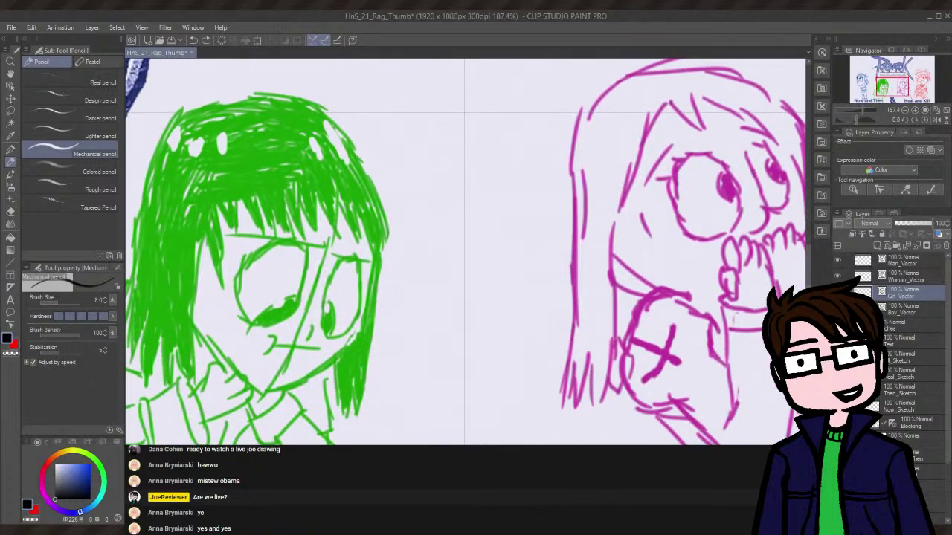
scroll(466, 253, "left", 10)
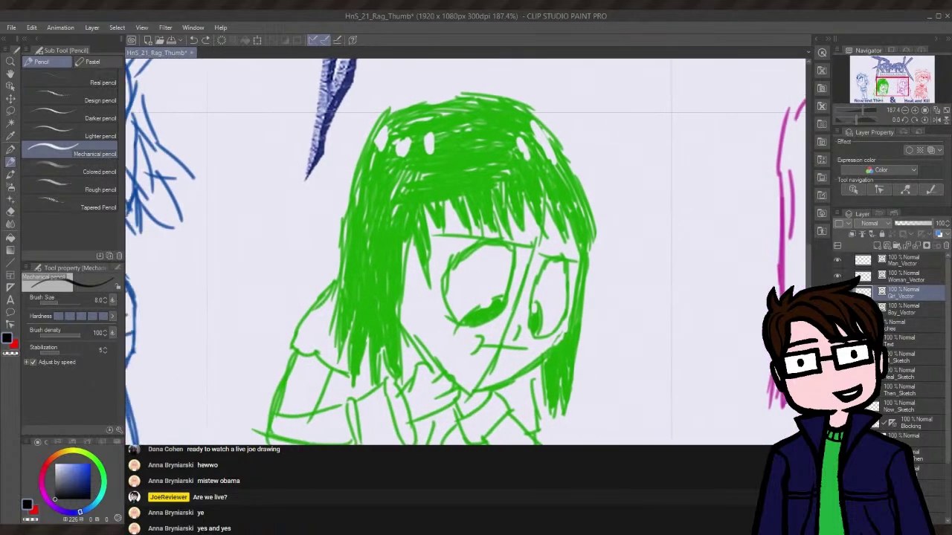
scroll(457, 252, "left", 2)
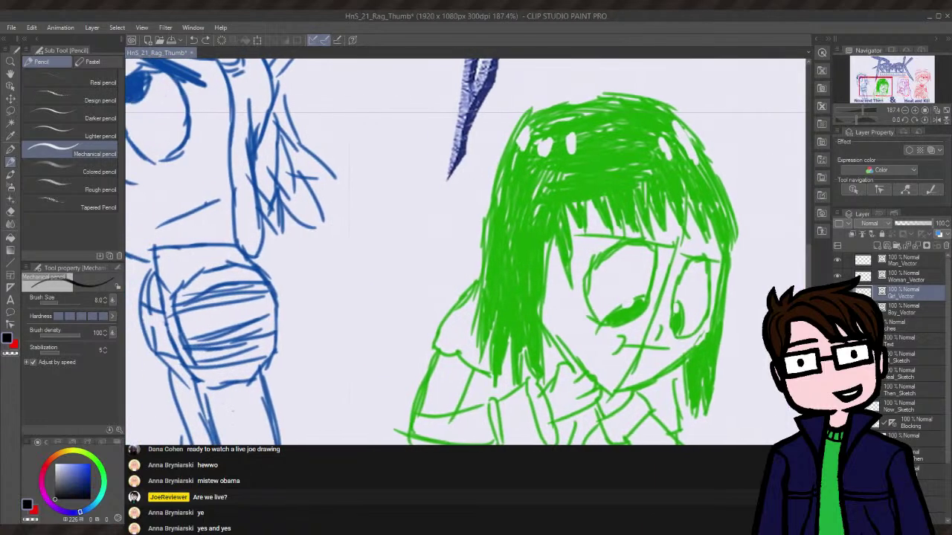
left_click_drag(554, 96, 520, 232)
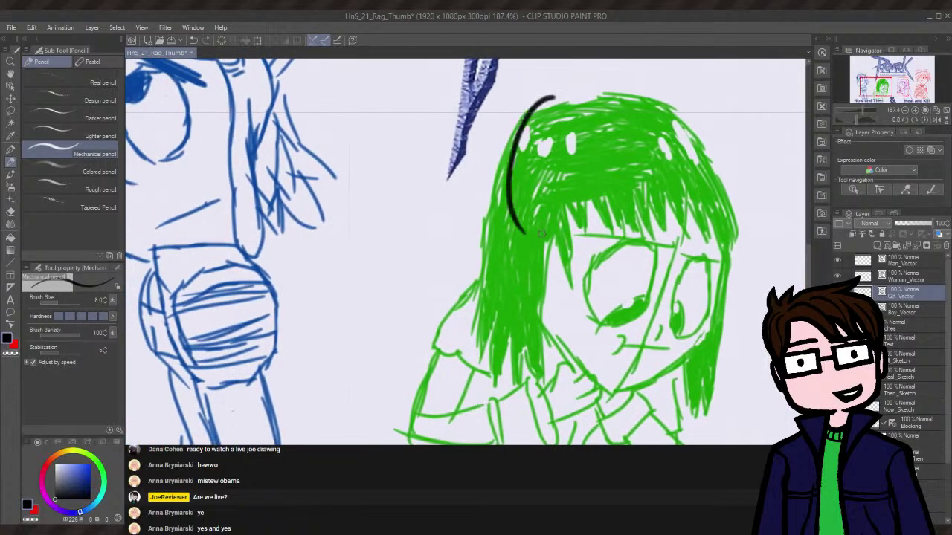
key("ctrl+z")
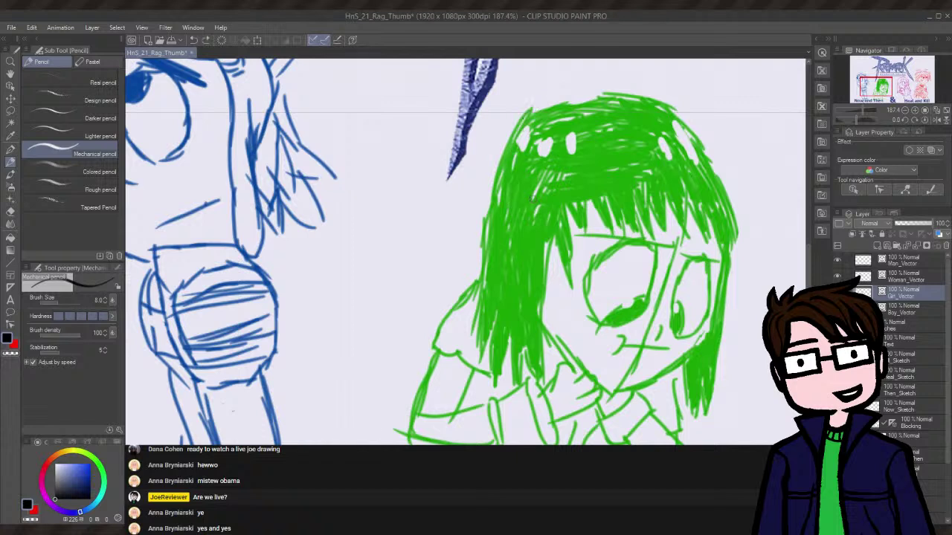
mouse_move(546, 103)
left_mouse_down()
mouse_move(528, 111)
mouse_move(482, 261)
left_mouse_up()
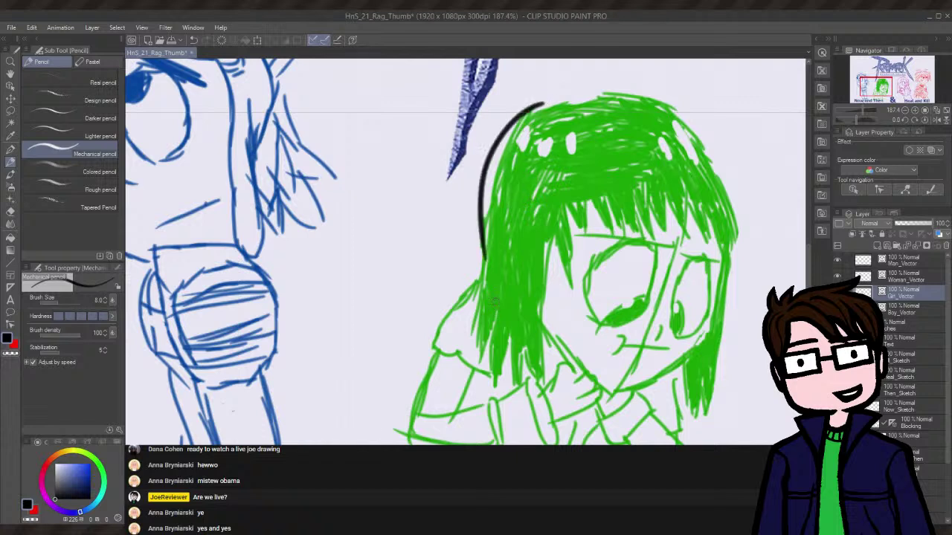
key("ctrl+z")
mouse_move(550, 104)
left_mouse_down()
mouse_move(511, 135)
mouse_move(488, 253)
left_mouse_up()
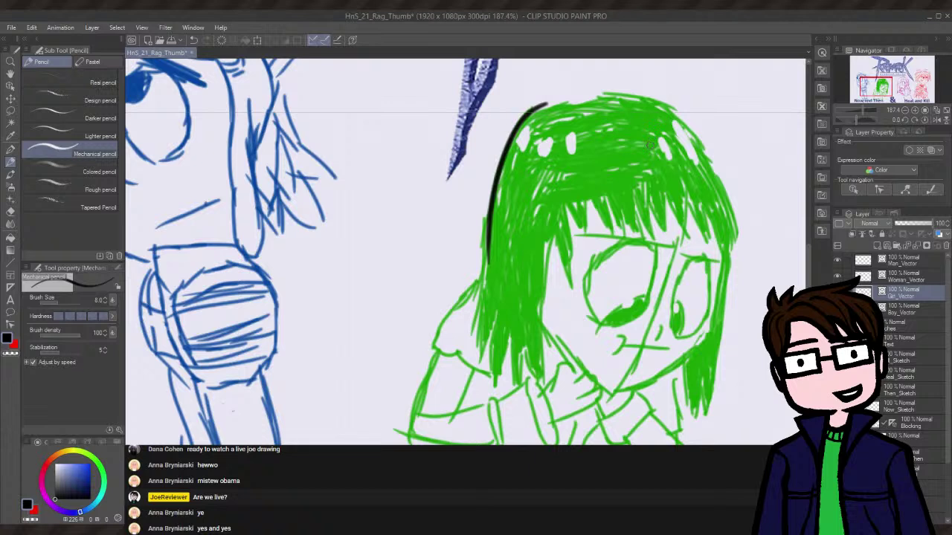
left_click_drag(655, 123, 688, 242)
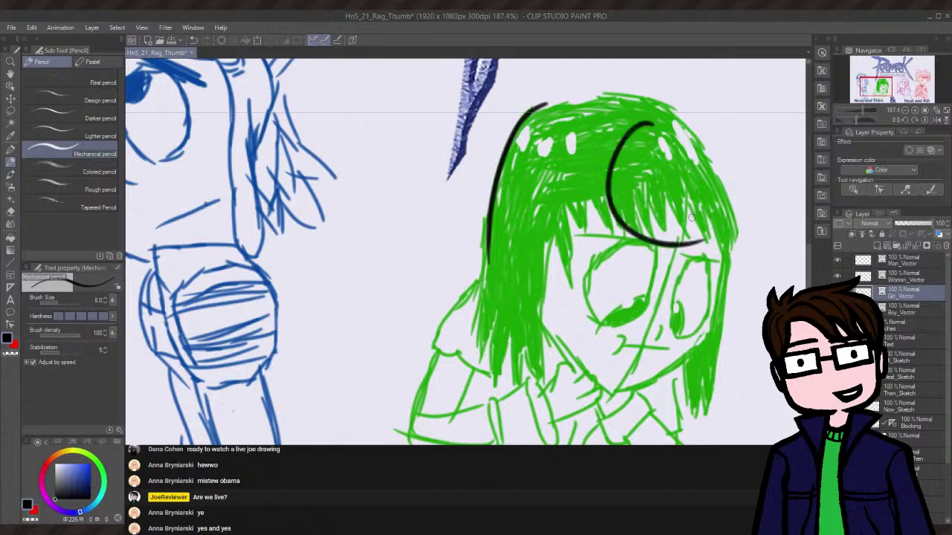
key("ctrl+z")
left_click_drag(656, 125, 689, 244)
key("ctrl+z")
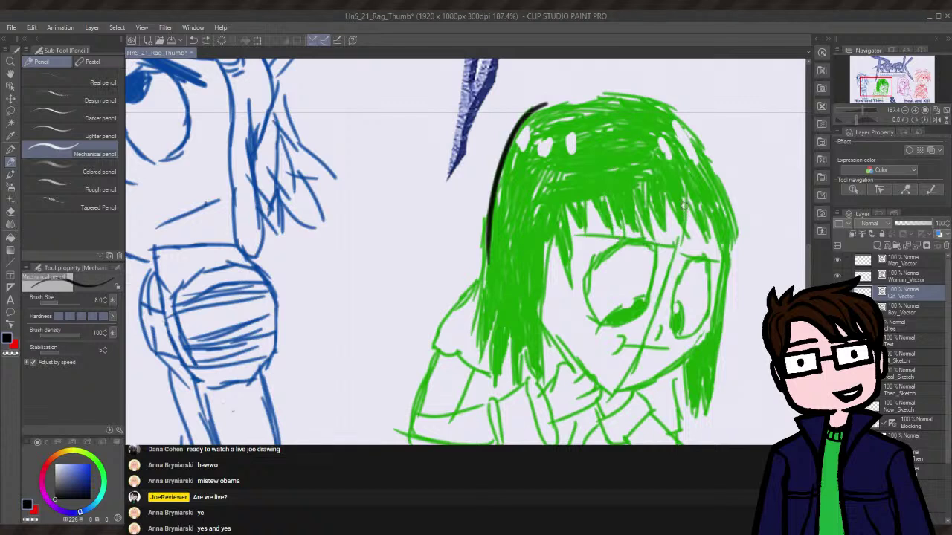
left_click_drag(646, 119, 606, 223)
key("ctrl+z")
mouse_move(556, 105)
left_mouse_down()
mouse_move(669, 97)
mouse_move(730, 189)
left_mouse_up()
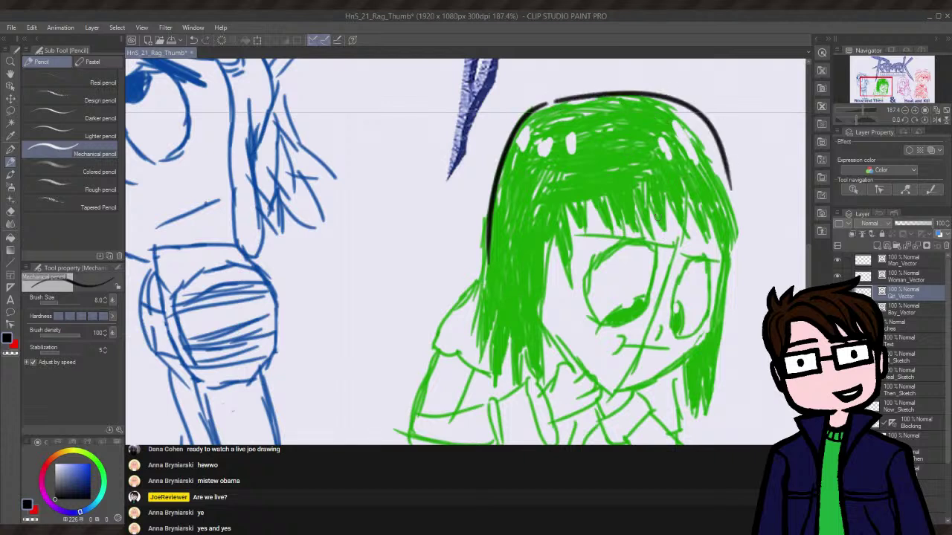
key("ctrl+z")
left_click_drag(559, 106, 696, 201)
key("ctrl+z")
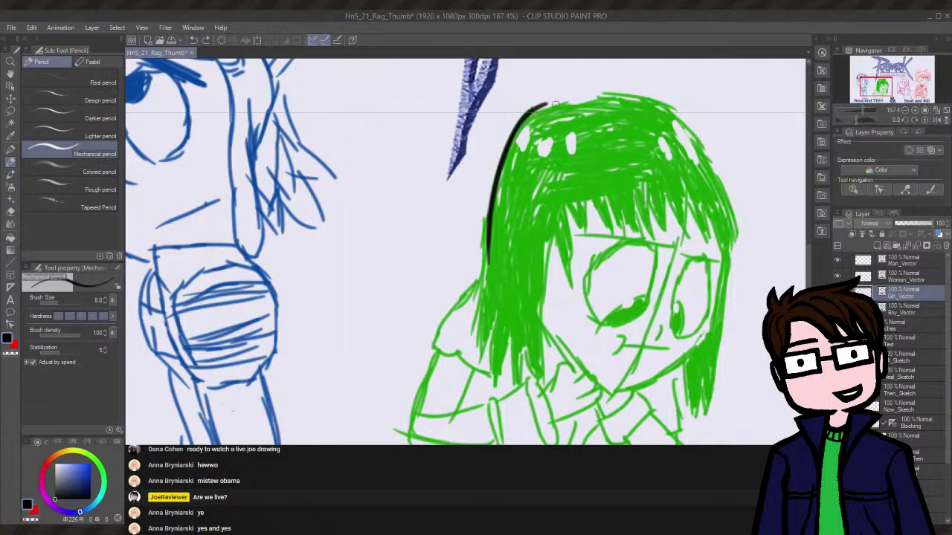
left_click_drag(554, 104, 699, 188)
key("ctrl+z")
left_click_drag(554, 101, 744, 186)
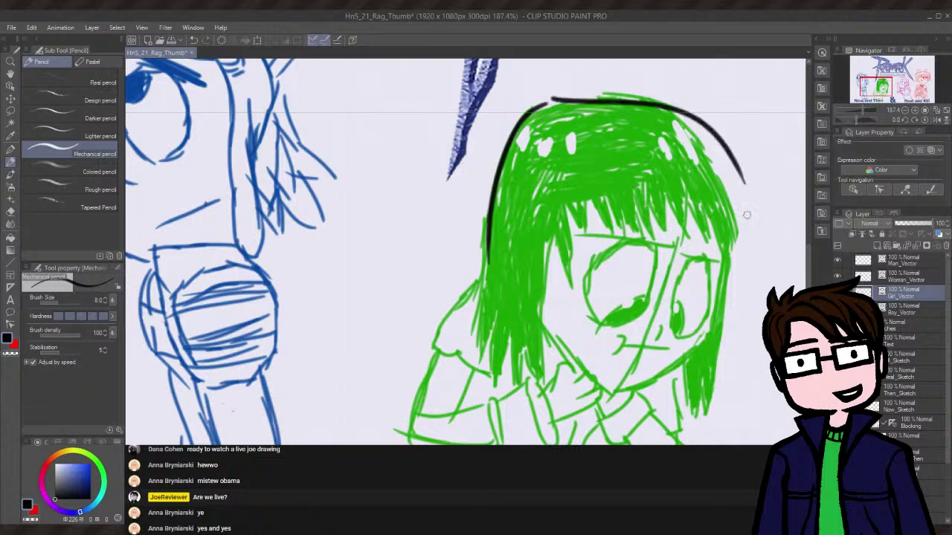
key("ctrl+z")
mouse_move(560, 104)
left_mouse_down()
mouse_move(664, 96)
mouse_move(743, 192)
left_mouse_up()
key("ctrl+z")
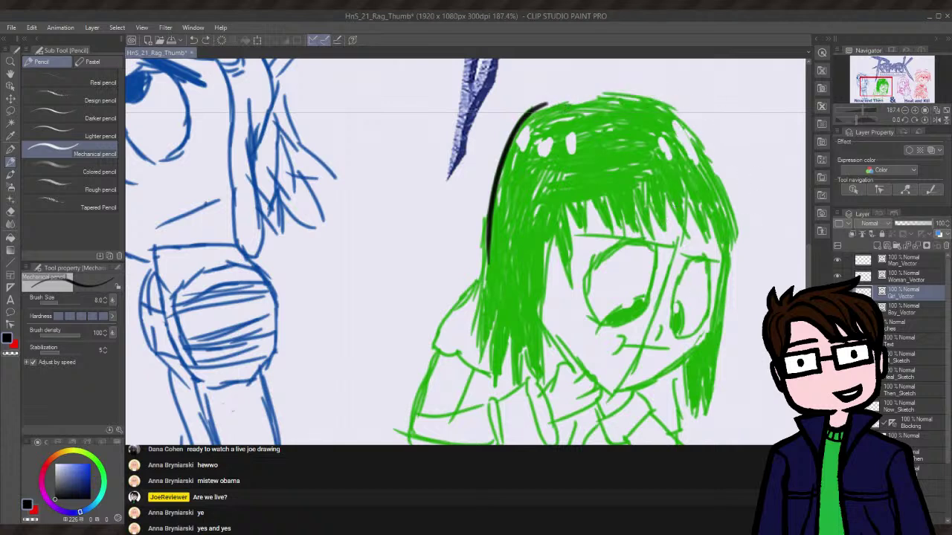
mouse_move(555, 104)
left_mouse_down()
mouse_move(577, 94)
mouse_move(721, 201)
left_mouse_up()
key("ctrl+z")
mouse_move(558, 103)
left_mouse_down()
mouse_move(644, 91)
mouse_move(726, 190)
left_mouse_up()
key("ctrl+z")
mouse_move(558, 102)
left_mouse_down()
mouse_move(657, 93)
mouse_move(712, 176)
left_mouse_up()
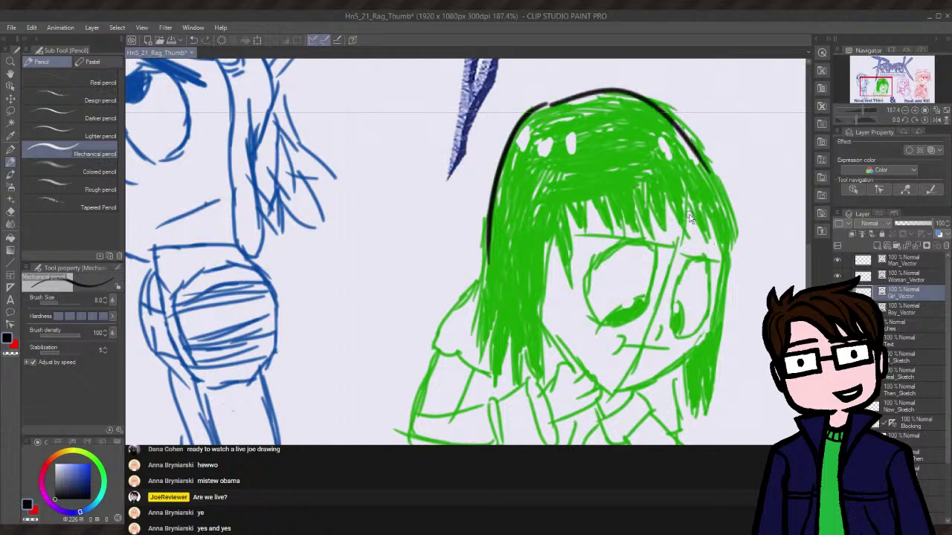
key("ctrl+z")
mouse_move(559, 103)
left_mouse_down()
mouse_move(721, 123)
mouse_move(740, 192)
left_mouse_up()
key("ctrl+z")
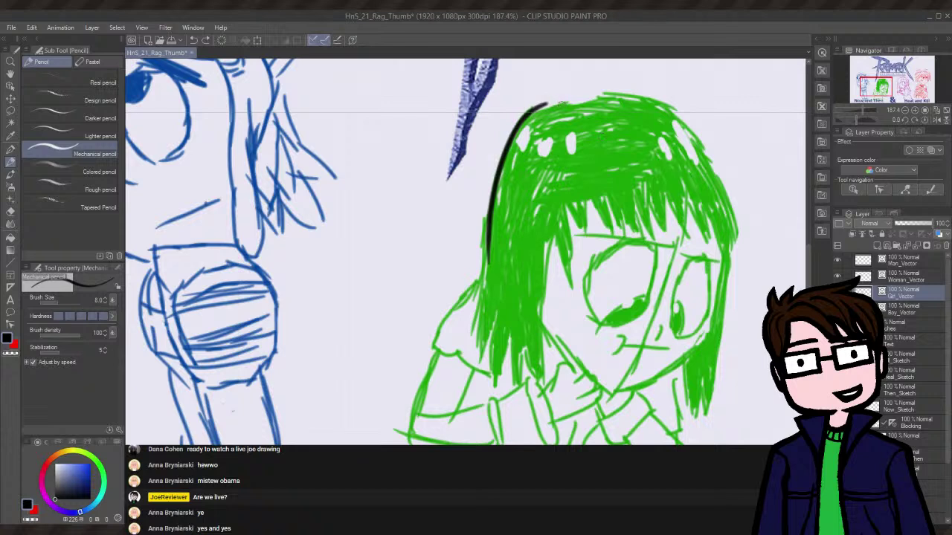
left_click_drag(562, 104, 741, 233)
key("ctrl+z")
left_click_drag(562, 103, 759, 235)
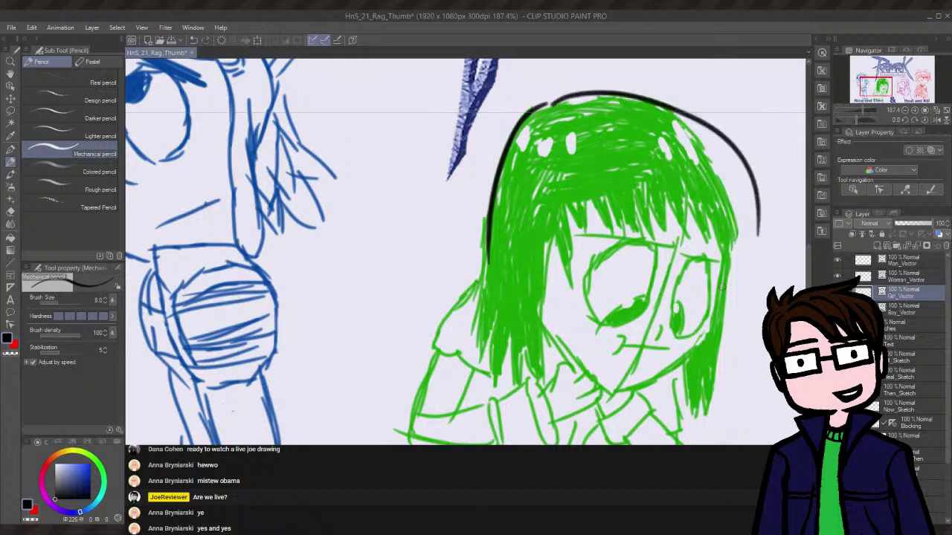
key("ctrl+z")
left_click_drag(542, 102, 705, 162)
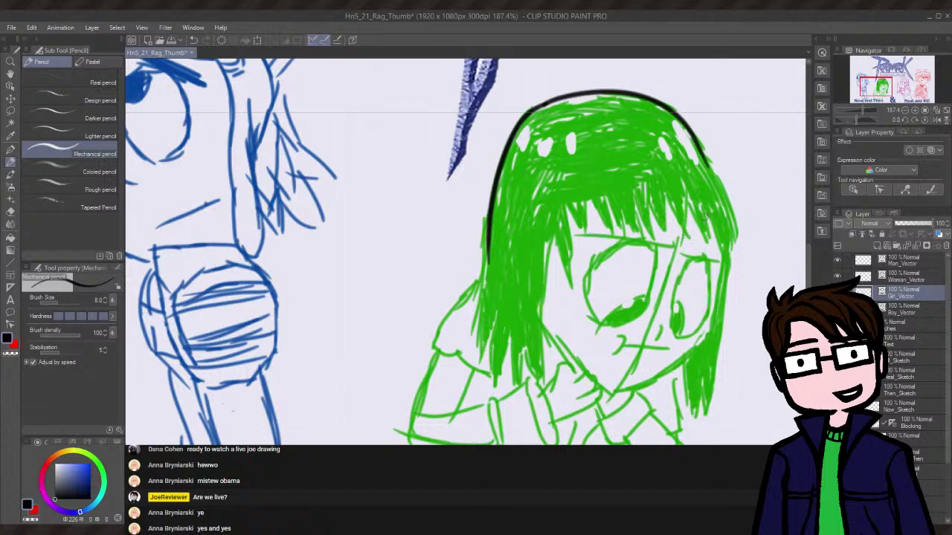
key("ctrl+z")
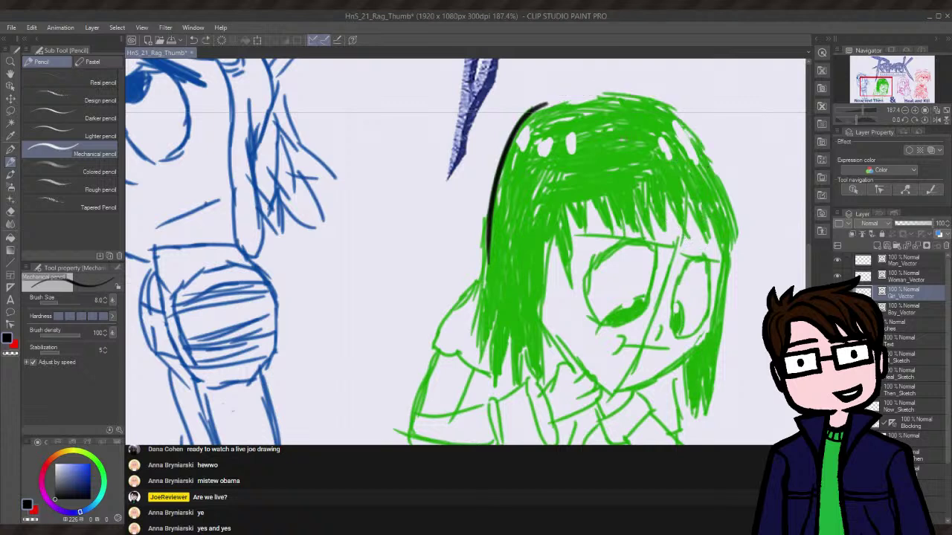
mouse_move(528, 111)
left_mouse_down()
mouse_move(600, 85)
mouse_move(717, 142)
left_mouse_up()
key("ctrl+z")
left_click_drag(541, 108, 696, 182)
key("ctrl+z")
mouse_move(532, 118)
left_mouse_down()
mouse_move(550, 103)
mouse_move(744, 225)
left_mouse_up()
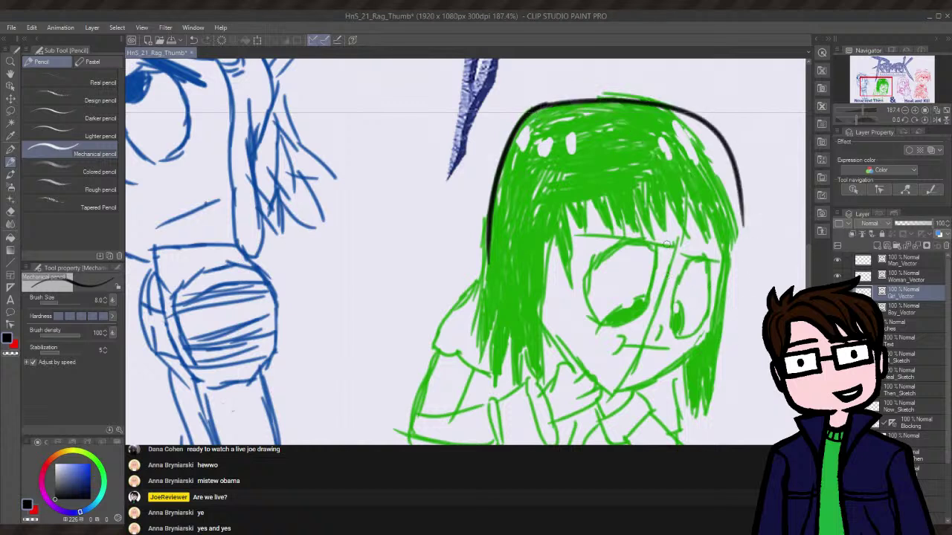
key("ctrl+z")
left_click_drag(529, 113, 703, 162)
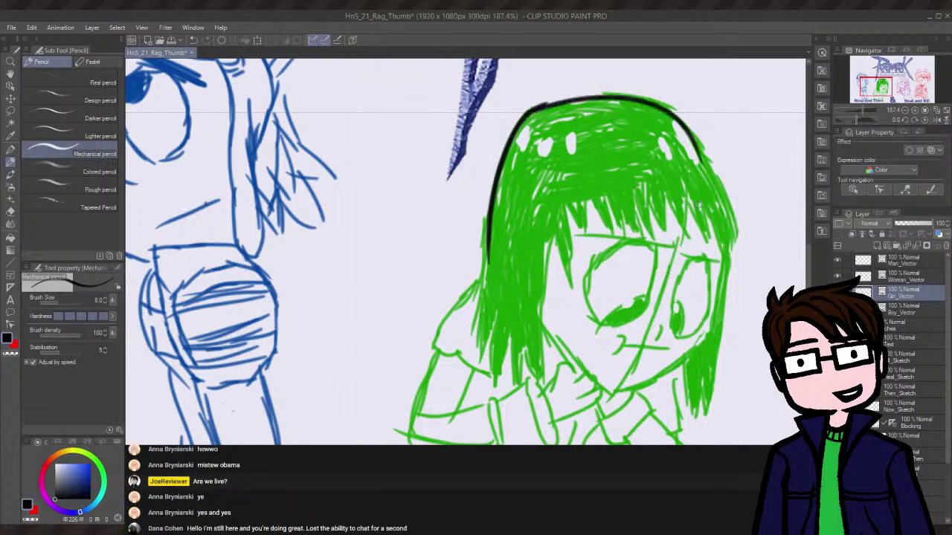
key("ctrl+z")
left_click_drag(557, 99, 725, 139)
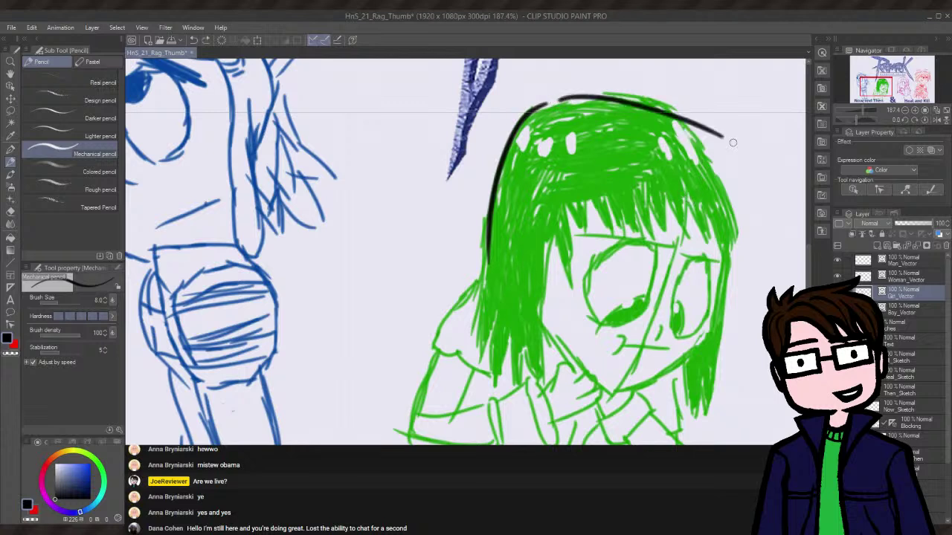
key("ctrl+z")
mouse_move(554, 103)
left_mouse_down()
mouse_move(632, 96)
mouse_move(688, 160)
left_mouse_up()
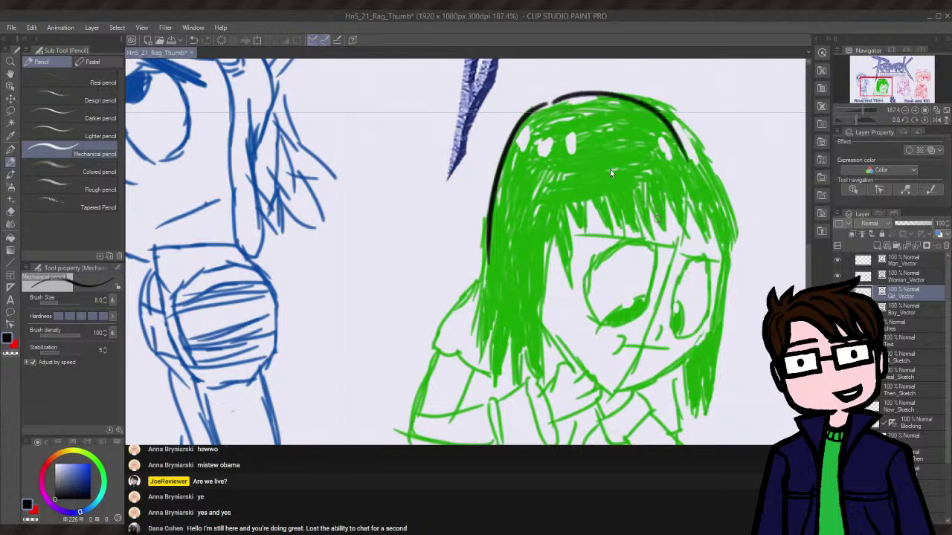
key("ctrl+z")
left_click_drag(555, 101, 733, 168)
key("ctrl+z")
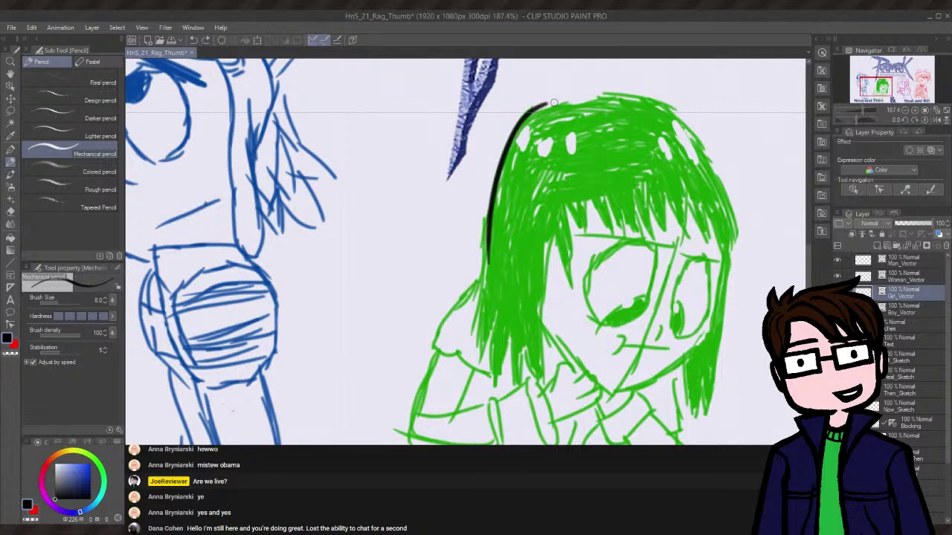
- Ink the crown of the green girl's hair in one black curve from the left outline over to the right side
left_click_drag(554, 103, 729, 185)
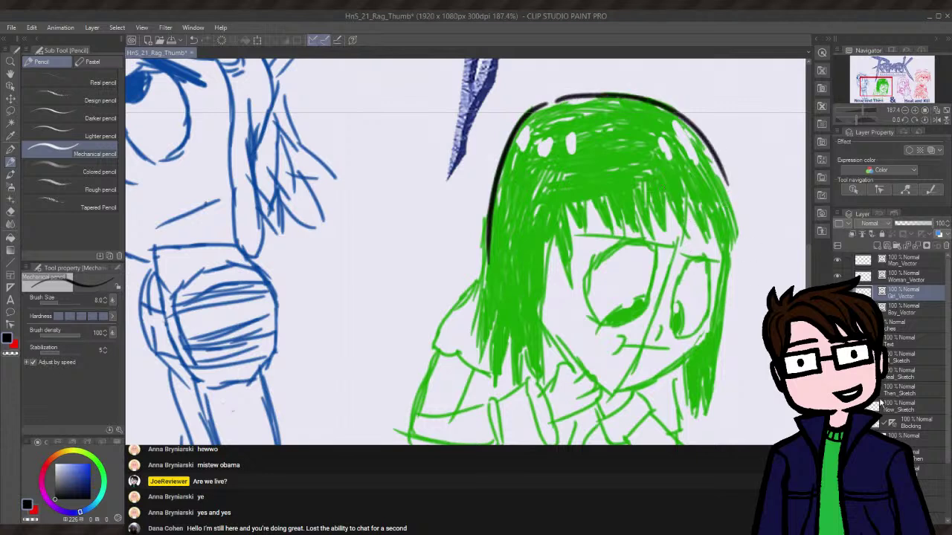
scroll(946, 321, "down", 1)
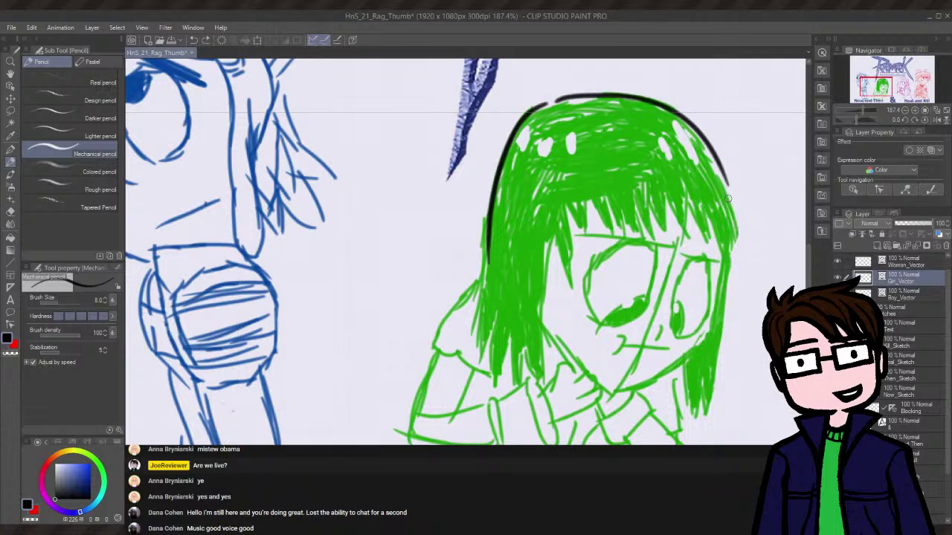
left_click_drag(733, 219, 743, 305)
left_click_drag(745, 433, 739, 305)
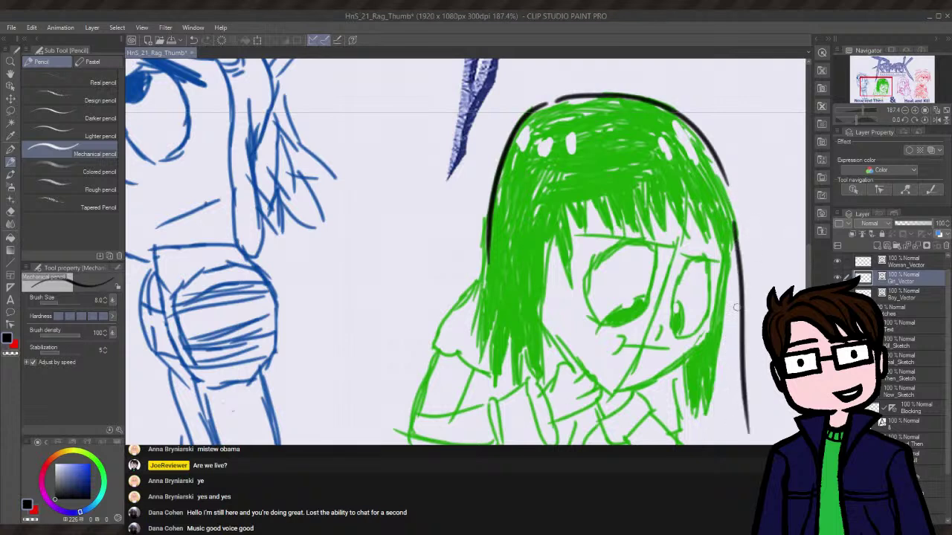
key("ctrl+z")
key("ctrl+z")
left_click_drag(728, 197, 738, 407)
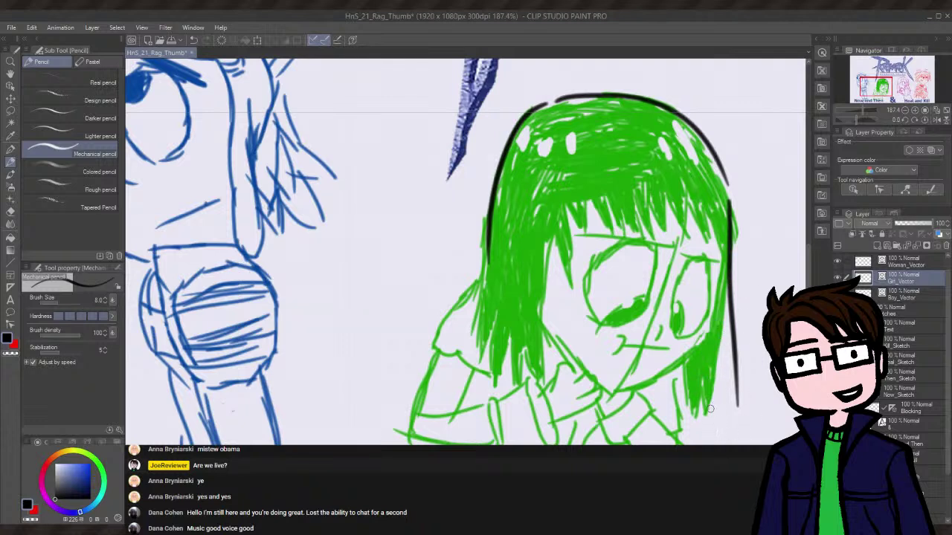
key("ctrl+z")
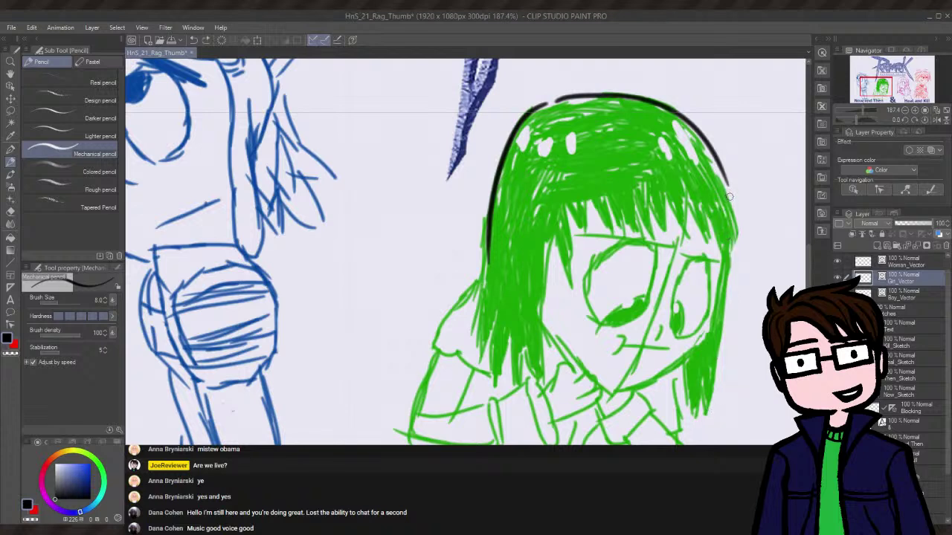
left_click_drag(728, 195, 742, 444)
key("ctrl+z")
left_click_drag(725, 198, 736, 344)
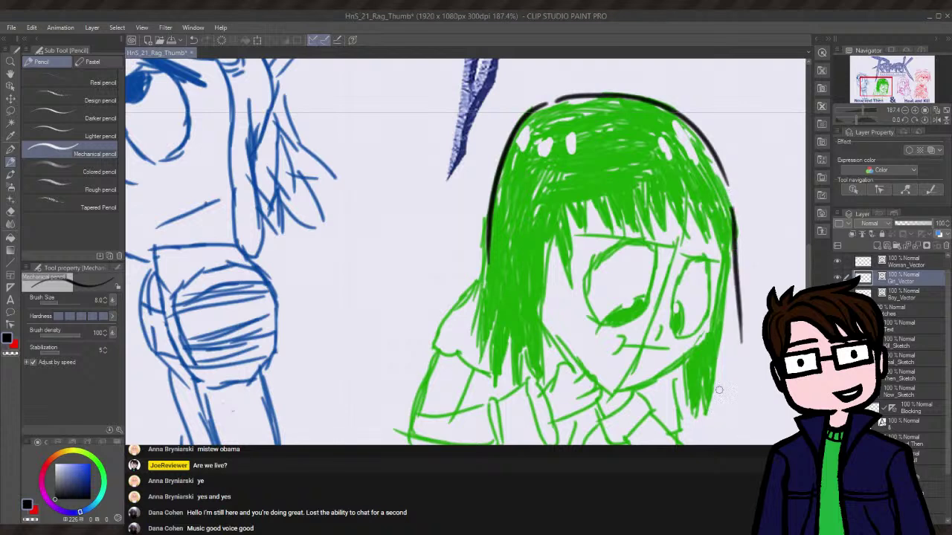
key("ctrl+z")
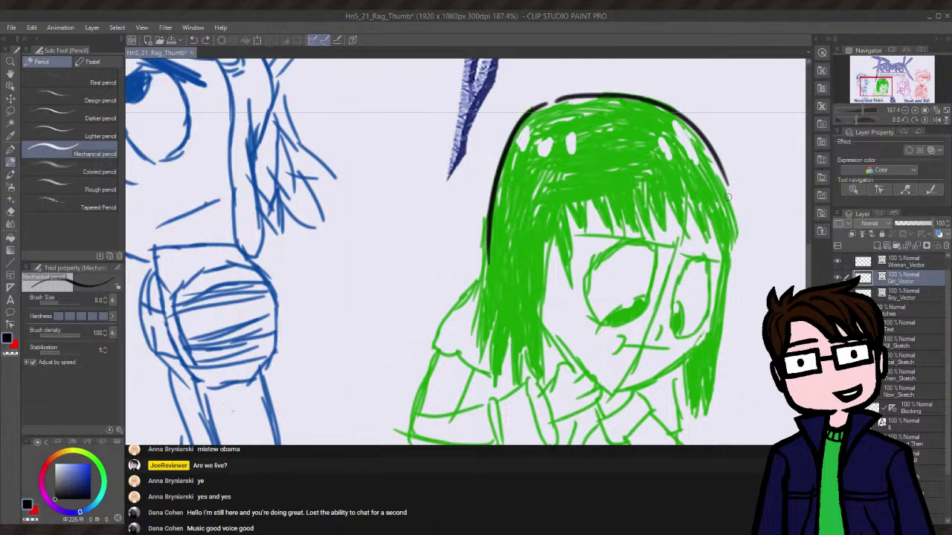
left_click_drag(725, 195, 747, 243)
key("ctrl+z")
left_click_drag(735, 210, 746, 308)
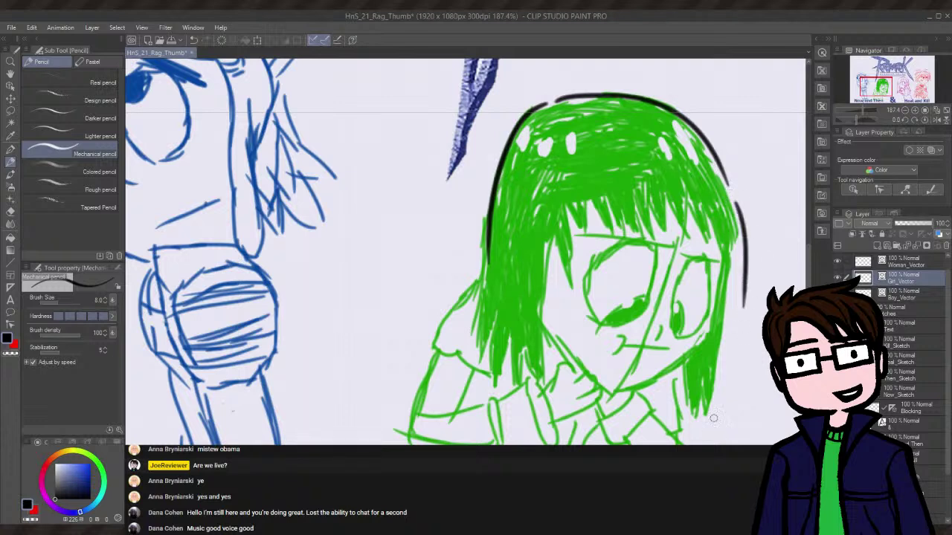
key("ctrl+z")
left_click_drag(730, 208, 727, 423)
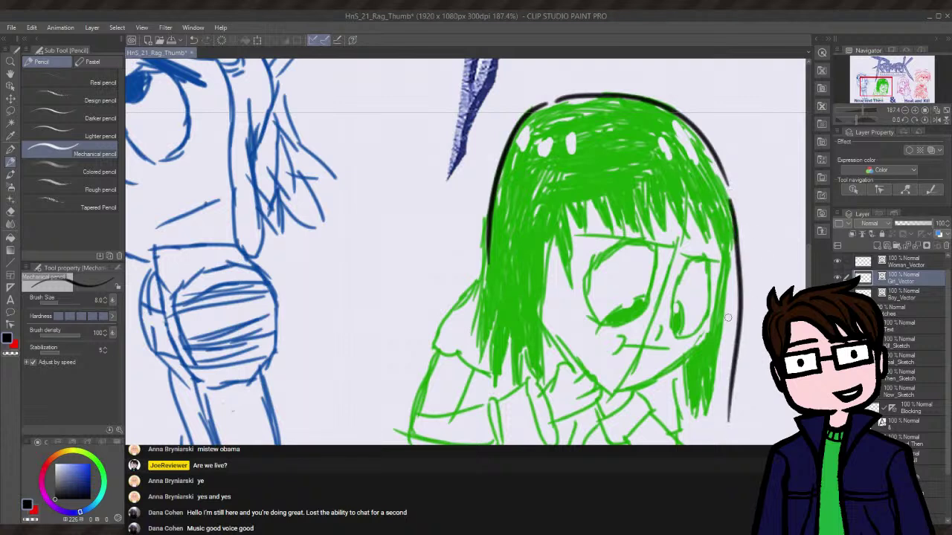
key("ctrl+z")
left_click_drag(731, 201, 741, 365)
key("ctrl+z")
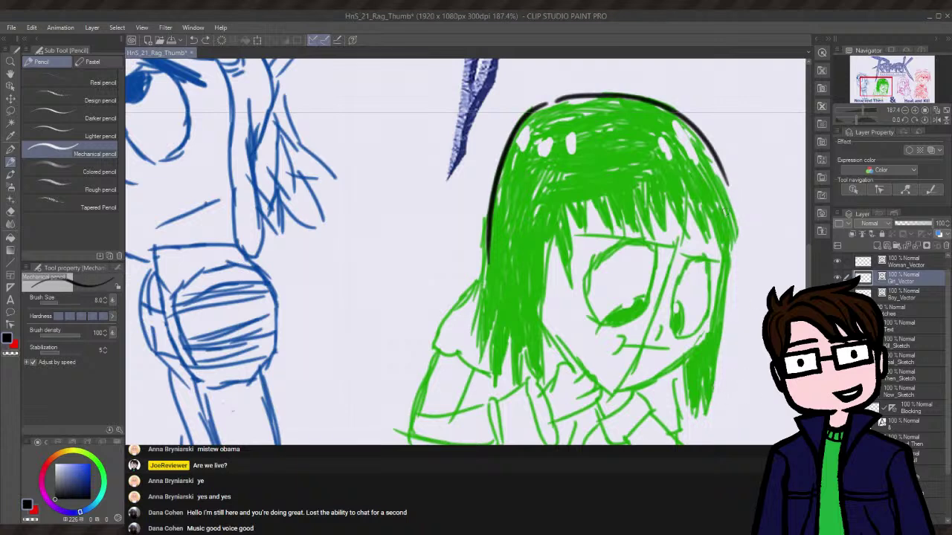
- Ink the right outer edge of the girl's hair downward and extend the left outer edge down to the hair tips
left_click_drag(729, 195, 734, 397)
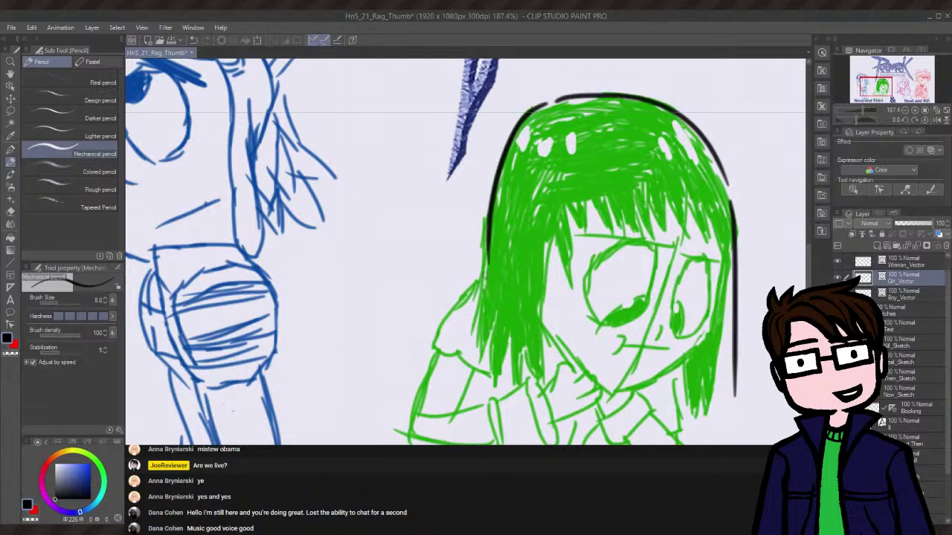
left_click_drag(488, 269, 478, 372)
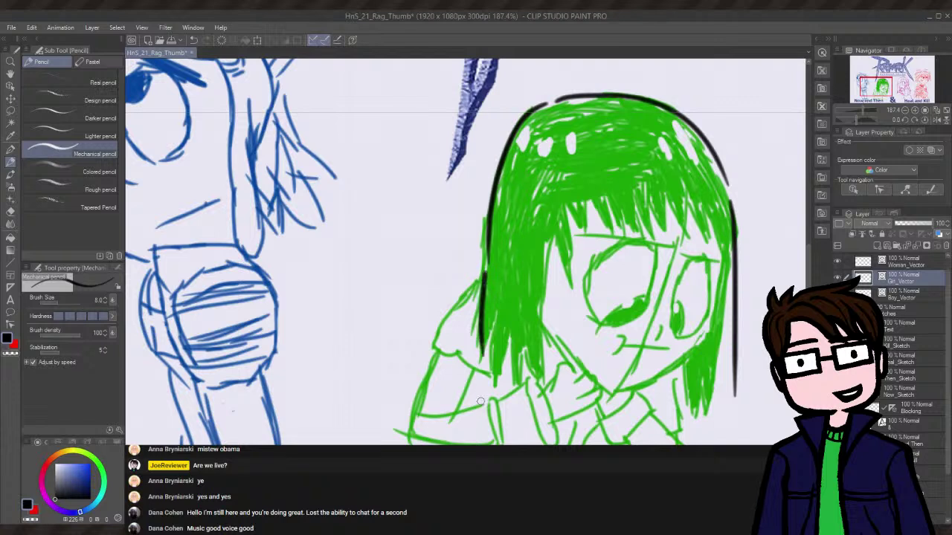
key("ctrl+z")
left_click_drag(488, 269, 478, 376)
key("ctrl+z")
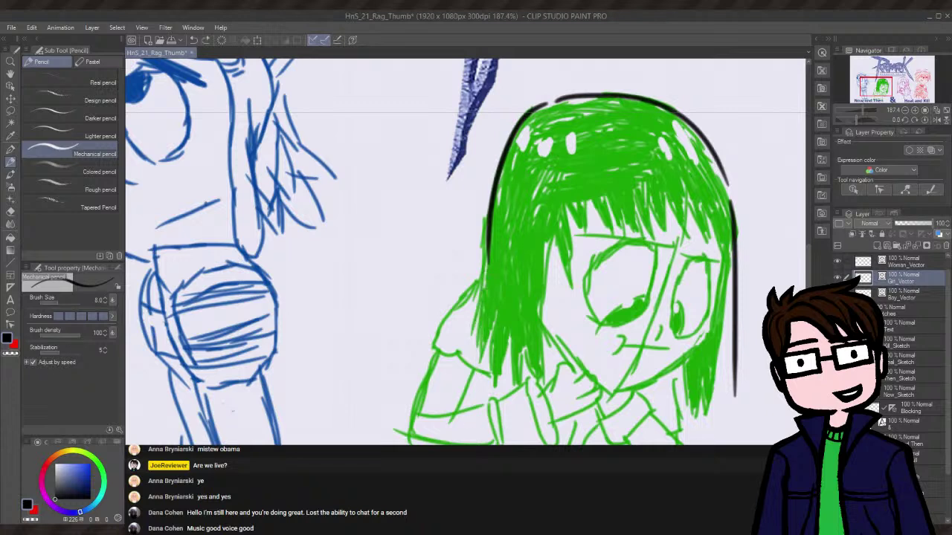
left_click_drag(488, 266, 482, 369)
key("ctrl+z")
left_click_drag(487, 263, 480, 360)
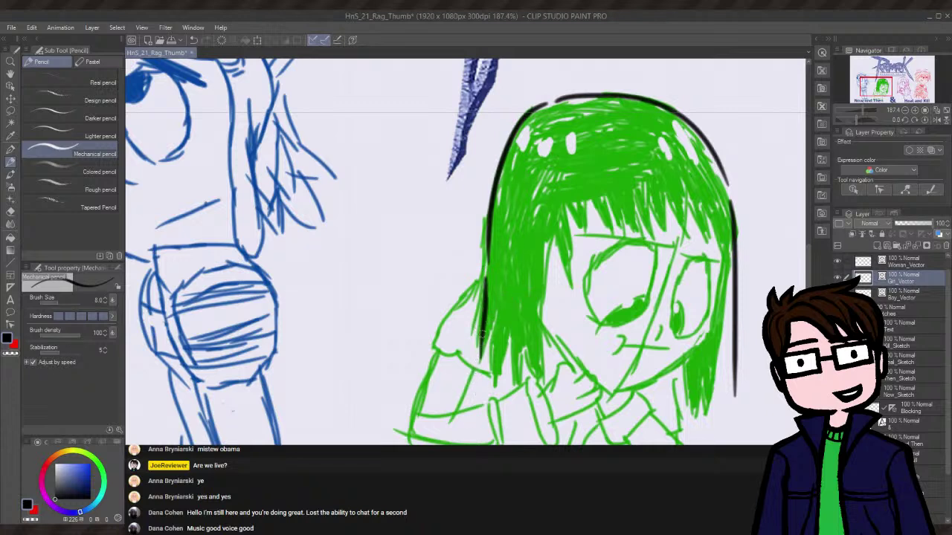
- Ink the jagged zigzag hair tips along the lower edge of the girl's left hair section
mouse_move(481, 362)
left_mouse_down()
mouse_move(501, 288)
mouse_move(501, 399)
mouse_move(495, 371)
mouse_move(497, 384)
mouse_move(507, 304)
mouse_move(514, 386)
mouse_move(543, 383)
left_mouse_up()
key("ctrl+z")
mouse_move(522, 335)
left_mouse_down()
mouse_move(541, 385)
mouse_move(538, 320)
left_mouse_up()
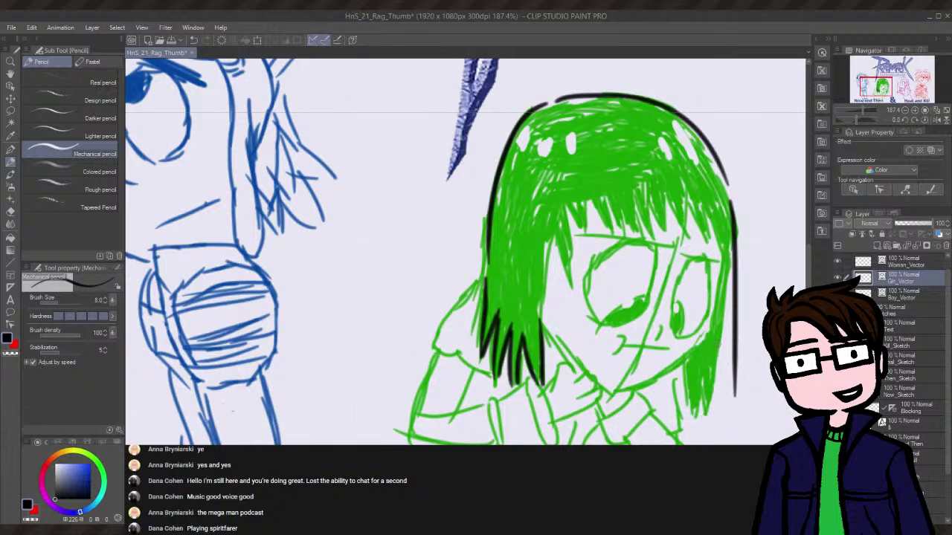
- Ink the short lines bounding the right side of the girl's face, from beside the bangs down to the cheek
mouse_move(718, 365)
left_mouse_down()
mouse_move(721, 406)
mouse_move(722, 397)
mouse_move(709, 415)
left_mouse_up()
left_click_drag(705, 420, 717, 361)
key("ctrl+z")
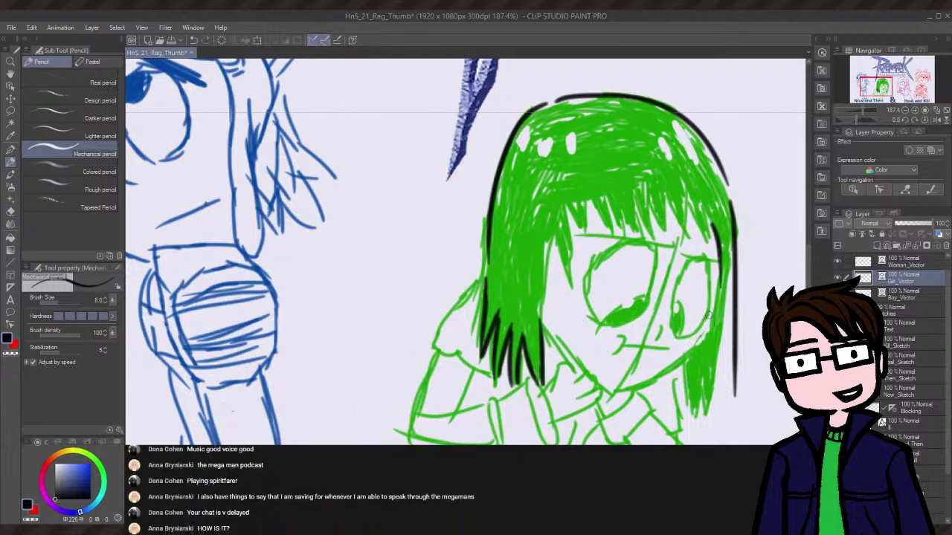
mouse_move(712, 233)
left_mouse_down()
mouse_move(723, 253)
mouse_move(709, 331)
left_mouse_up()
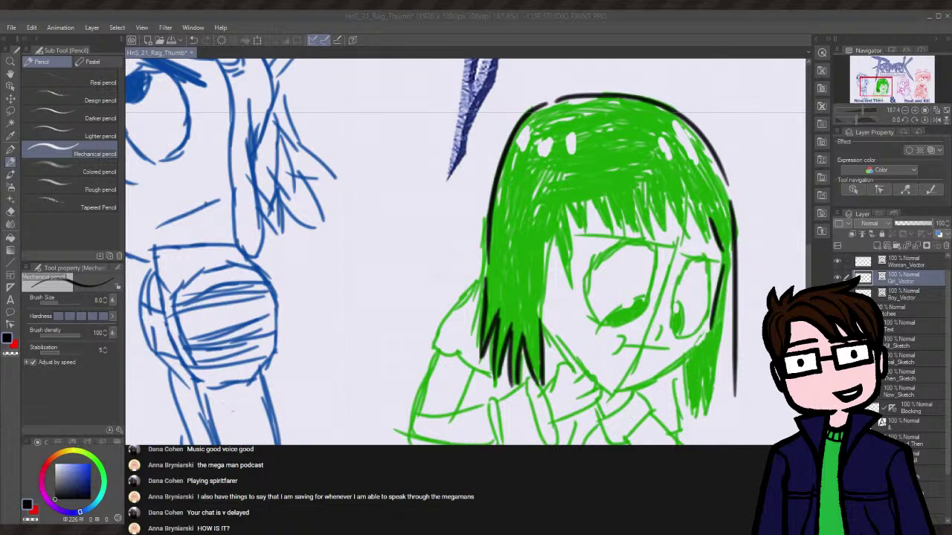
left_click(580, 30)
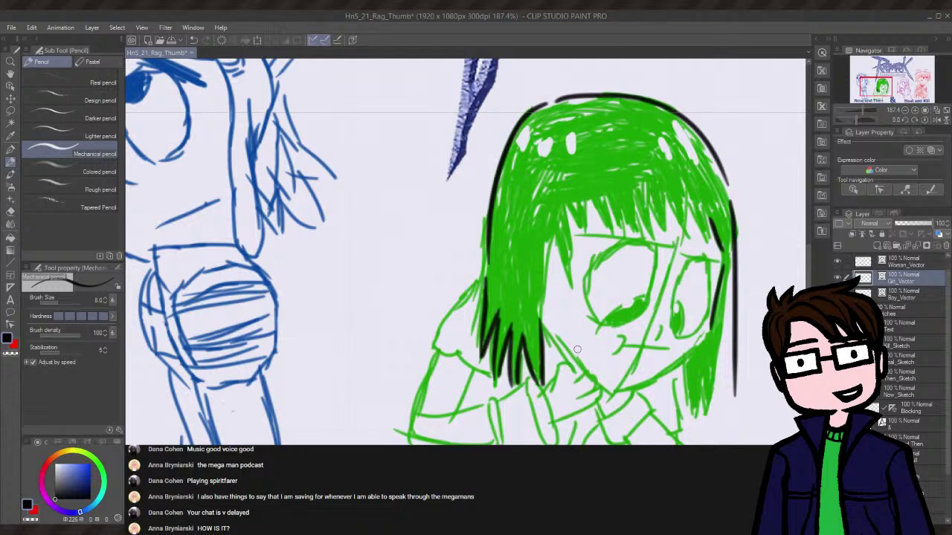
left_click_drag(543, 333, 615, 391)
key("ctrl+z")
left_click_drag(543, 333, 615, 391)
key("ctrl+z")
left_click_drag(543, 333, 615, 391)
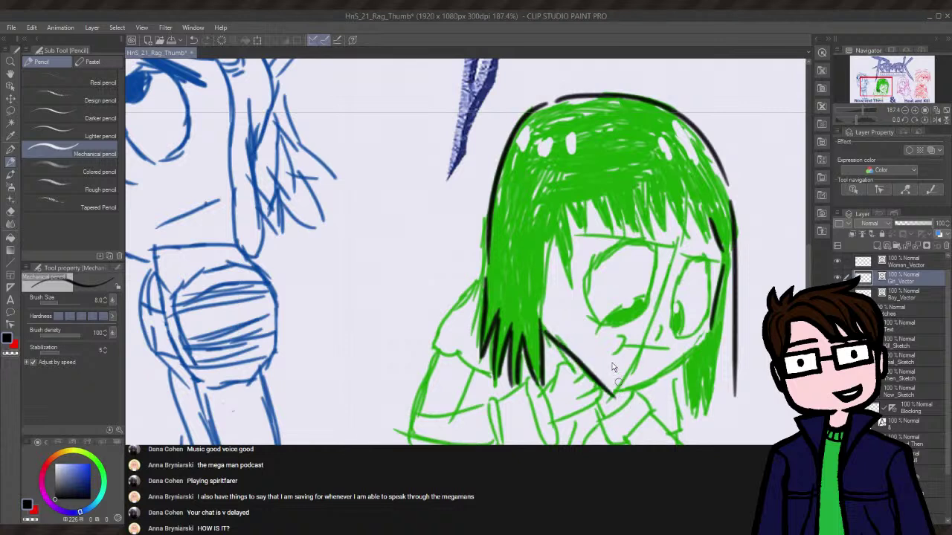
key("ctrl+z")
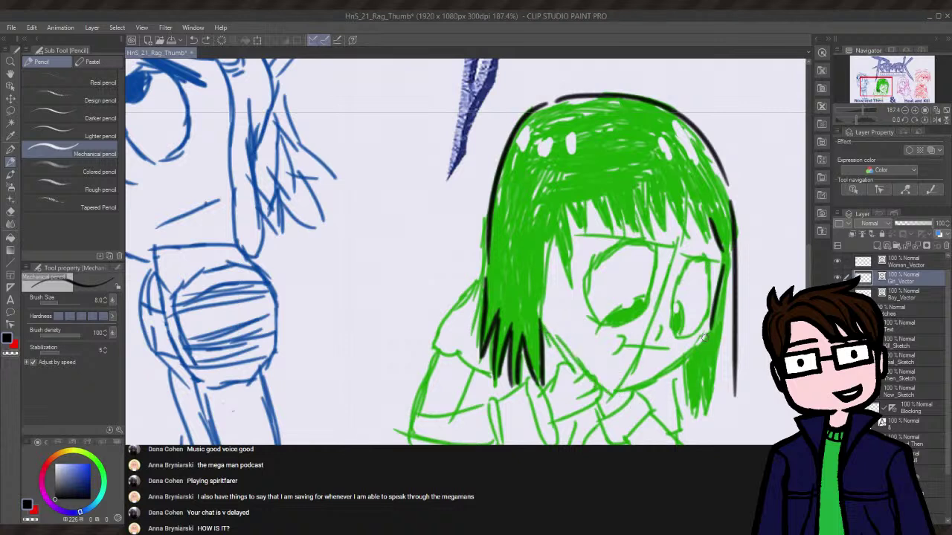
- Ink the right side of the girl's jaw in one curve from the cheek down to the chin
left_click_drag(703, 338, 628, 394)
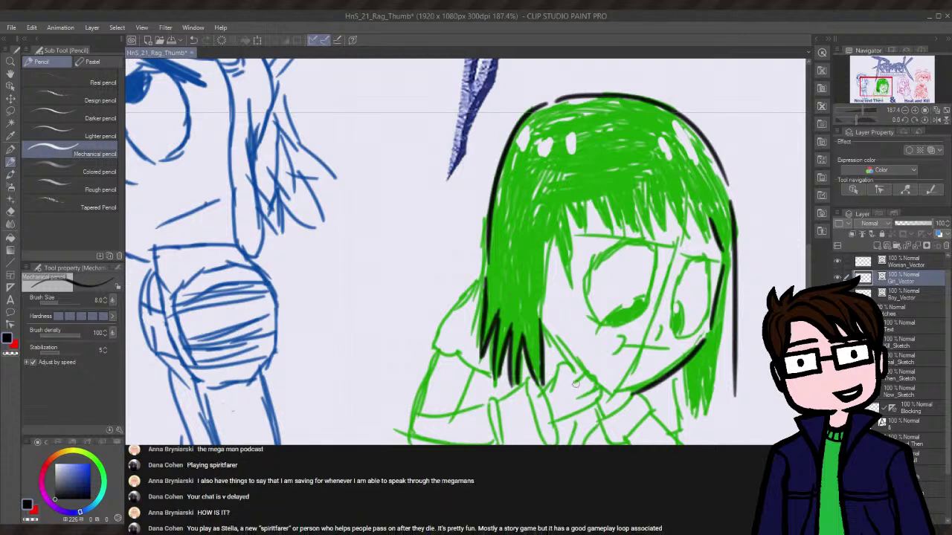
left_click_drag(544, 331, 614, 394)
key("ctrl+z")
left_click_drag(542, 325, 610, 393)
key("ctrl+z")
left_click_drag(551, 335, 627, 391)
key("ctrl+z")
mouse_move(544, 325)
left_mouse_down()
mouse_move(582, 368)
mouse_move(627, 383)
mouse_move(551, 336)
mouse_move(638, 391)
left_mouse_up()
key("ctrl+z")
key("ctrl+z")
left_click_drag(549, 333, 634, 391)
key("ctrl+z")
left_click_drag(544, 330, 636, 392)
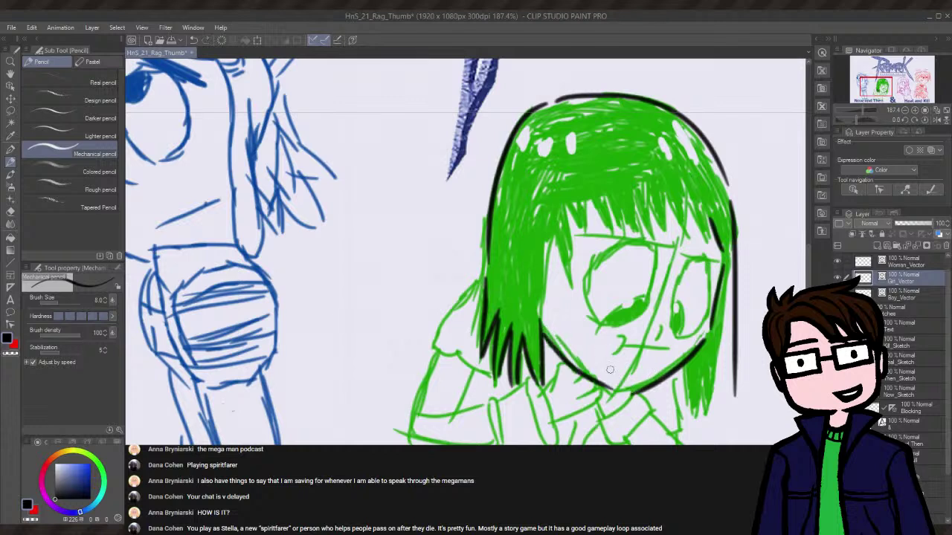
key("ctrl+z")
left_click_drag(547, 337, 644, 396)
key("ctrl+z")
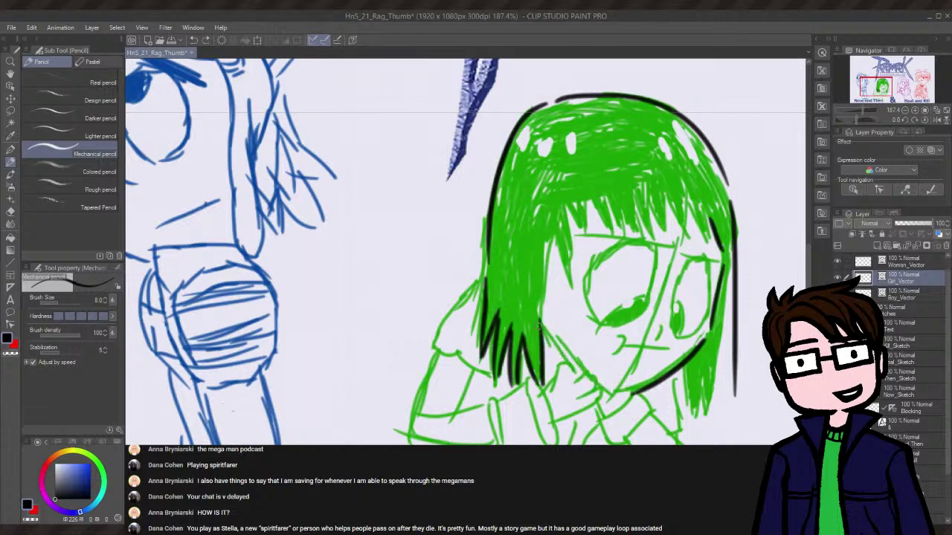
left_click_drag(539, 326, 617, 400)
key("ctrl+z")
mouse_move(538, 323)
left_mouse_down()
mouse_move(589, 383)
mouse_move(618, 398)
left_mouse_up()
key("ctrl+z")
left_click_drag(541, 325, 610, 385)
key("ctrl+z")
left_click_drag(546, 330, 631, 402)
key("ctrl+z")
mouse_move(540, 324)
left_mouse_down()
mouse_move(570, 360)
mouse_move(619, 386)
left_mouse_up()
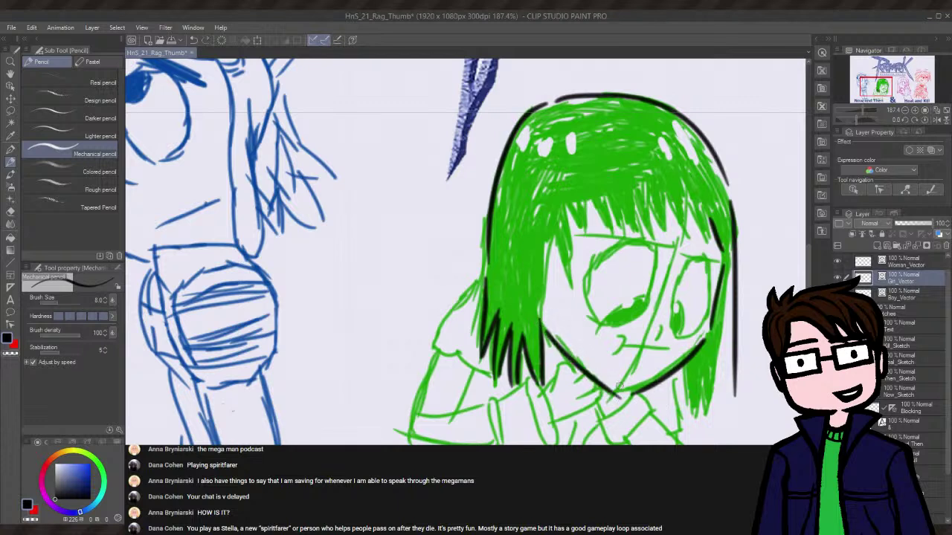
key("ctrl+z")
left_click_drag(540, 324, 601, 381)
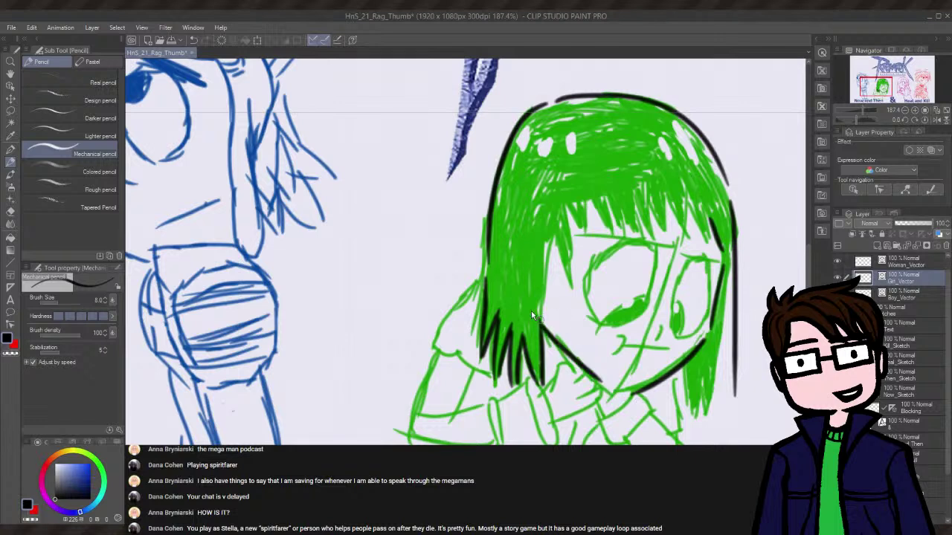
key("ctrl+z")
left_click_drag(533, 305, 607, 396)
key("ctrl+z")
left_click_drag(533, 304, 626, 415)
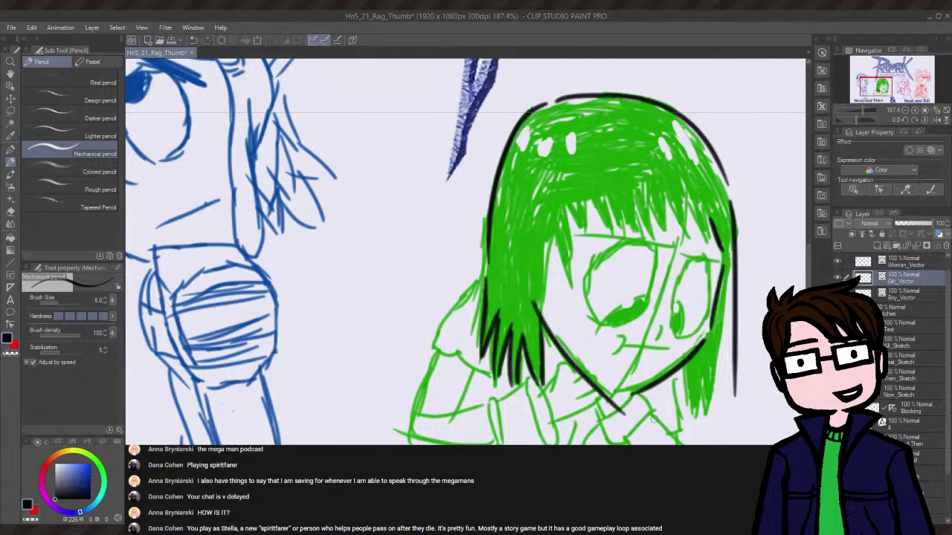
key("ctrl+z")
mouse_move(525, 286)
left_mouse_down()
mouse_move(559, 338)
mouse_move(617, 386)
left_mouse_up()
key("ctrl+z")
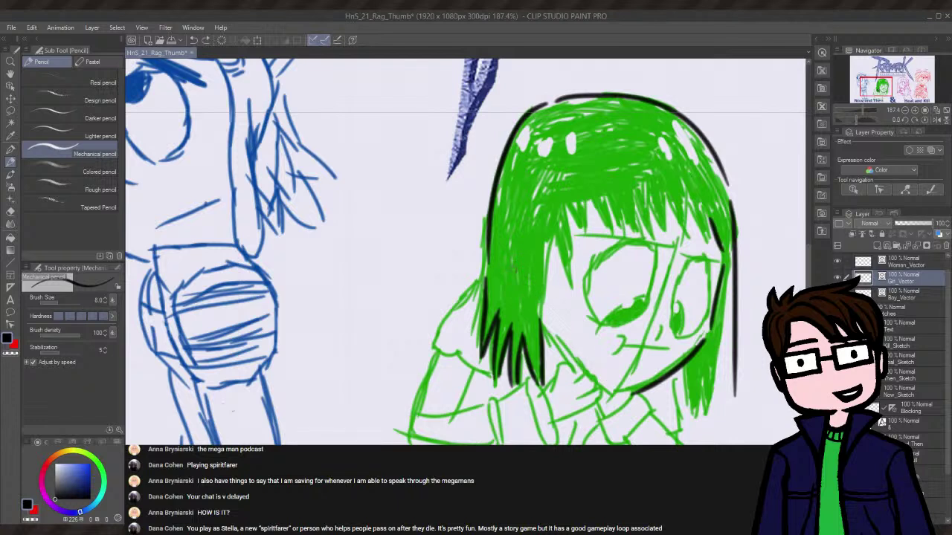
left_click_drag(532, 269, 625, 398)
key("ctrl+z")
left_click_drag(526, 277, 617, 376)
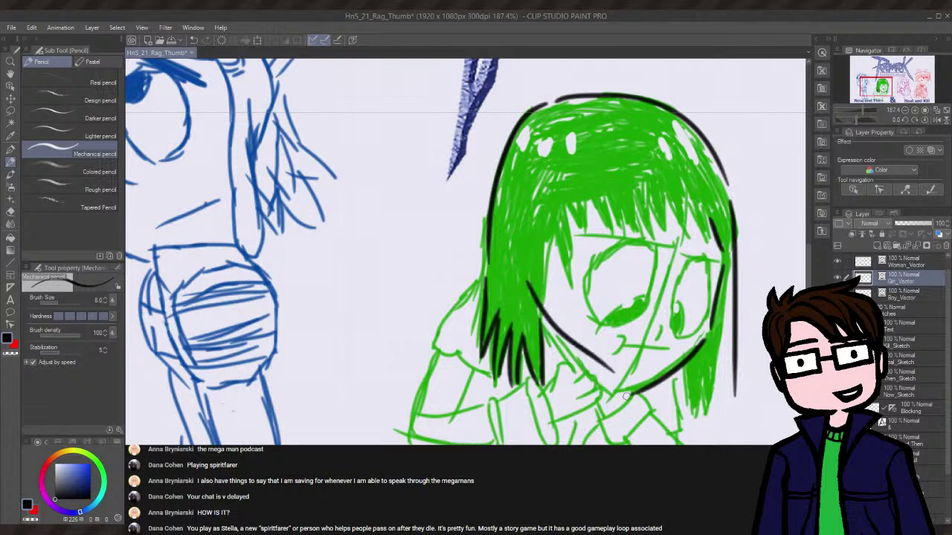
key("ctrl+z")
left_click_drag(522, 284, 621, 402)
key("ctrl+z")
left_click_drag(525, 275, 634, 406)
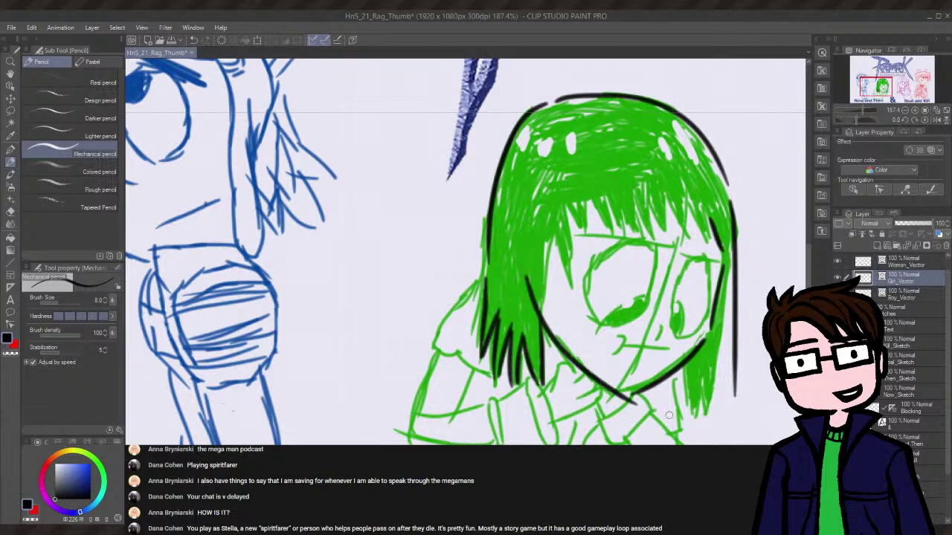
key("ctrl+z")
mouse_move(513, 276)
left_mouse_down()
mouse_move(580, 362)
mouse_move(611, 378)
left_mouse_up()
key("ctrl+z")
- Ink the left jaw curve from the hair down to the chin and the long pointed hair lock beside the girl's face
mouse_move(529, 290)
left_mouse_down()
mouse_move(595, 383)
mouse_move(622, 394)
left_mouse_up()
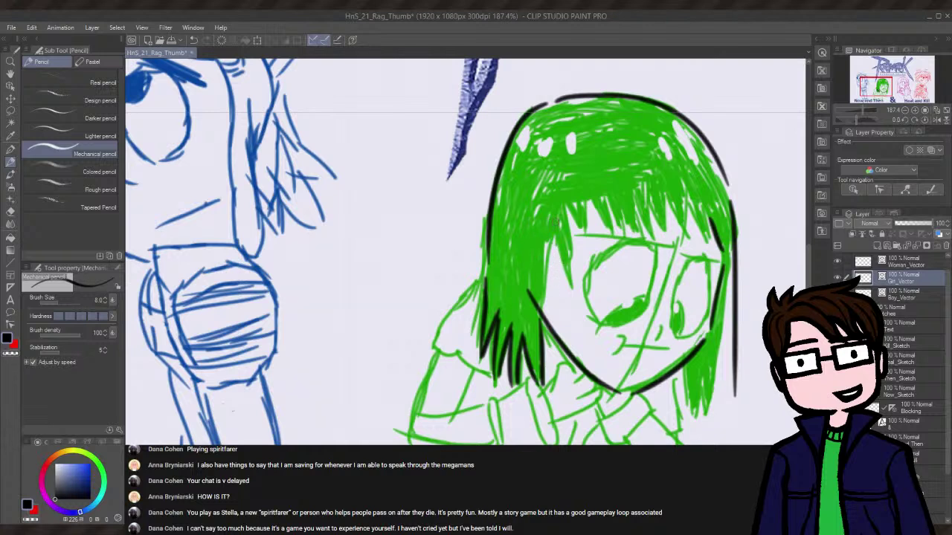
left_click_drag(555, 236, 571, 312)
left_click_drag(561, 239, 574, 314)
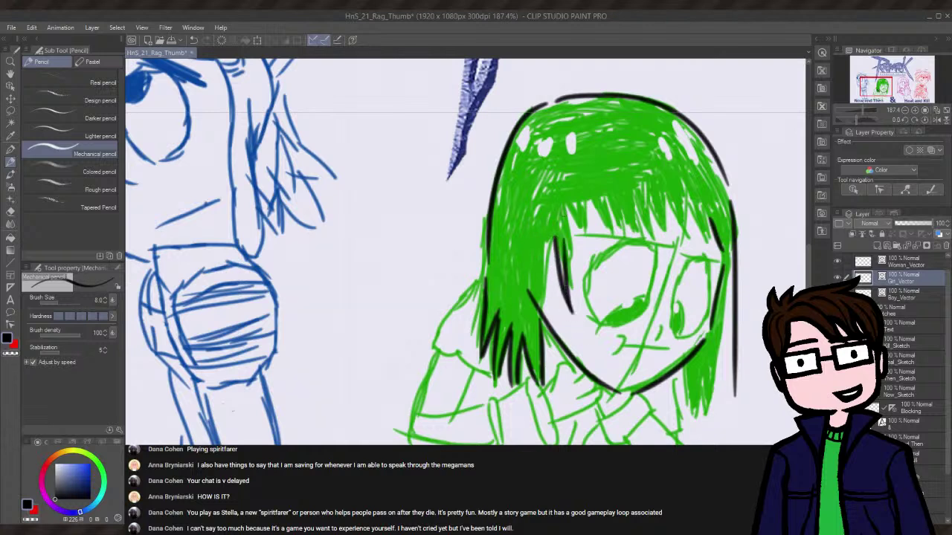
key("ctrl+z")
left_click_drag(559, 236, 569, 312)
key("ctrl+z")
left_click_drag(567, 210, 577, 321)
key("ctrl+z")
mouse_move(567, 210)
left_mouse_down()
mouse_move(579, 320)
mouse_move(607, 377)
mouse_move(578, 324)
left_mouse_up()
key("ctrl+z")
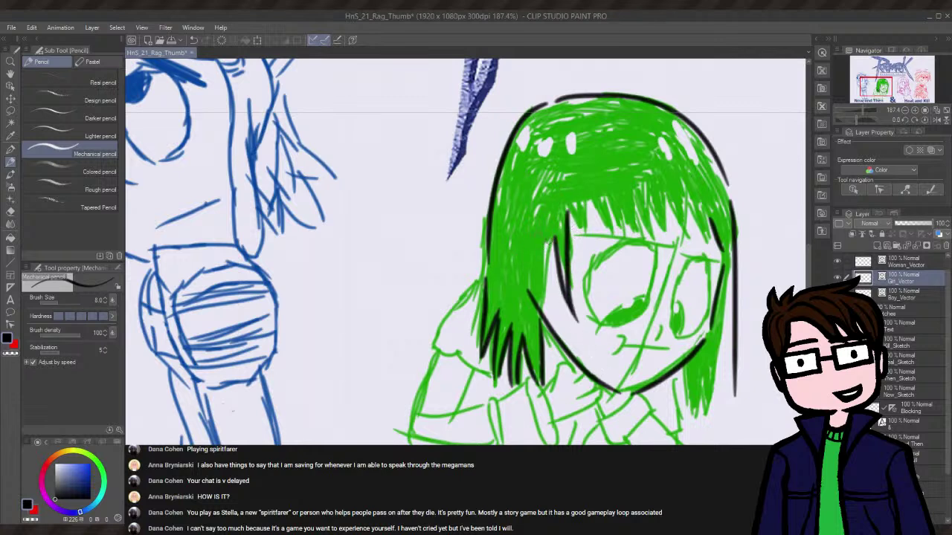
left_click_drag(552, 239, 547, 329)
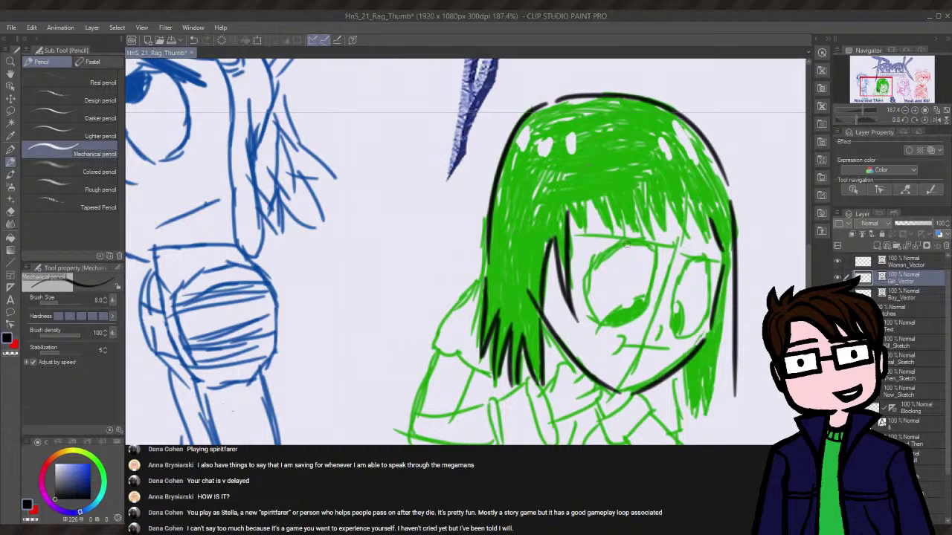
left_click(837, 375)
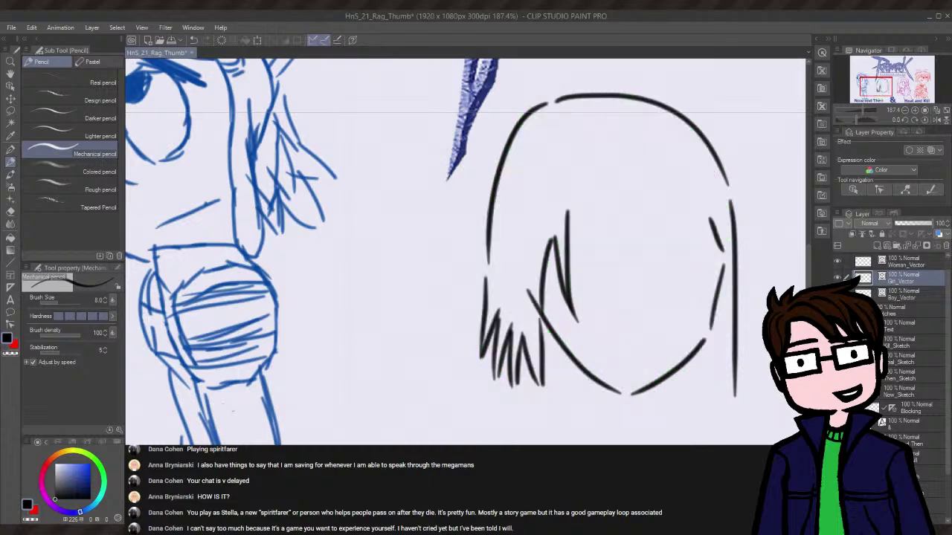
left_click(837, 375)
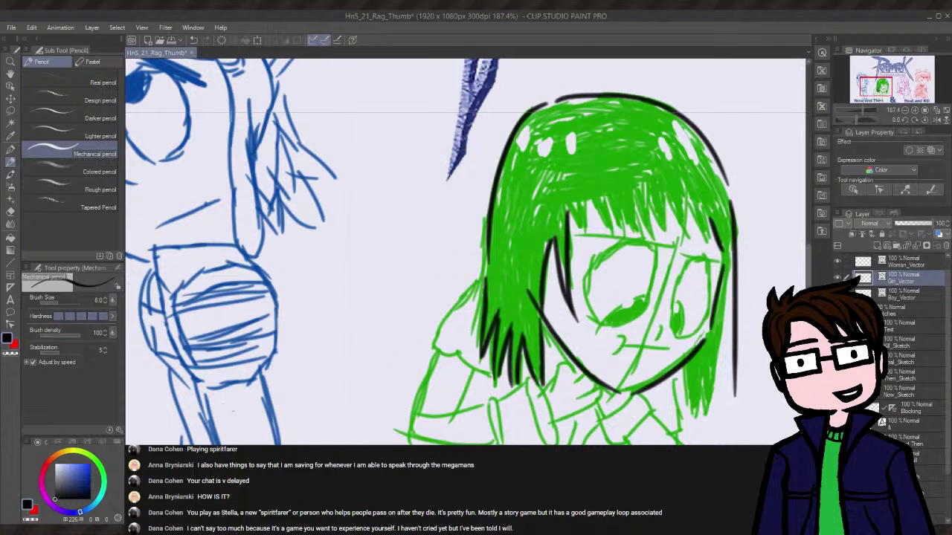
- Ink the left half of the girl's bangs as jagged zigzag strokes from the pointed side lock to the middle of the forehead
scroll(635, 262, "up", 1)
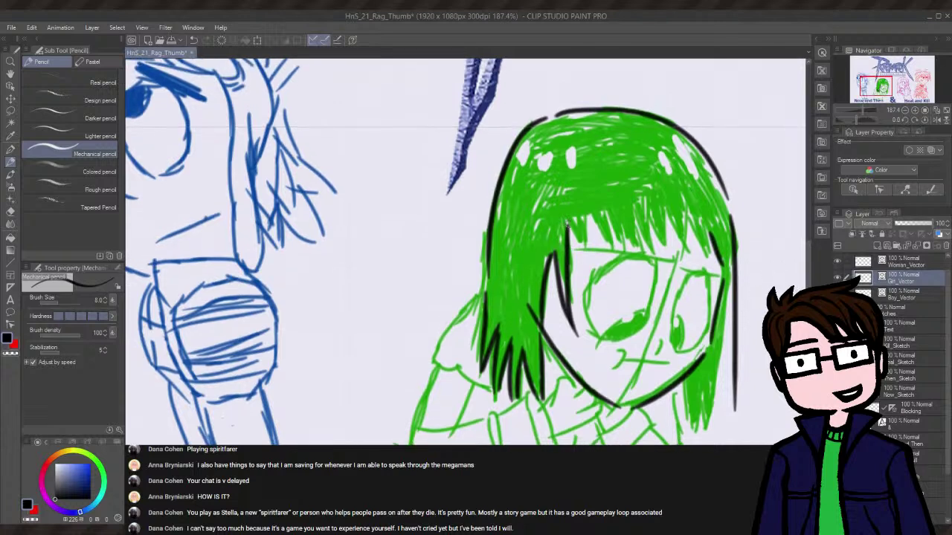
mouse_move(566, 223)
left_mouse_down()
mouse_move(584, 254)
mouse_move(595, 252)
mouse_move(590, 216)
left_mouse_up()
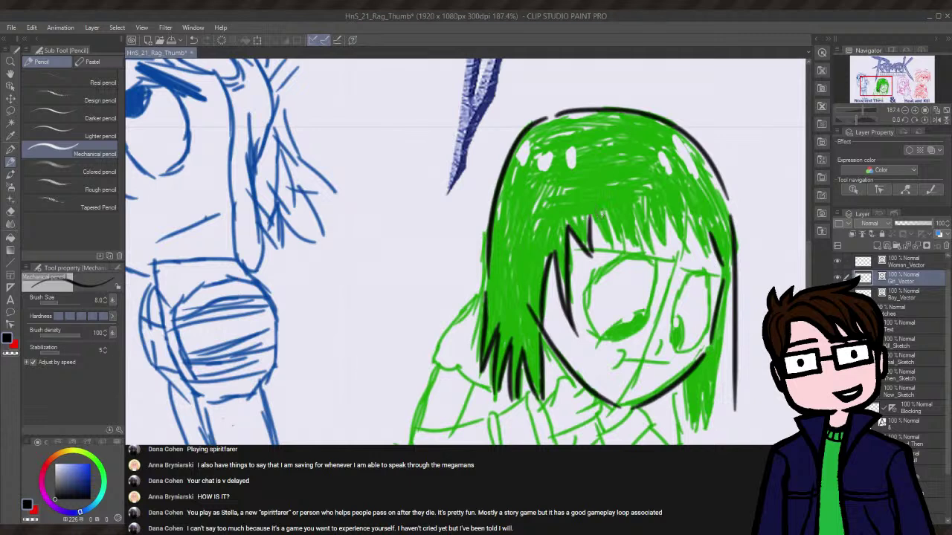
key("ctrl+z")
key("ctrl+z")
key("ctrl+y")
key("ctrl+z")
key("ctrl+y")
key("ctrl+z")
key("ctrl+y")
key("ctrl+z")
key("ctrl+y")
key("ctrl+y")
key("ctrl+z")
key("ctrl+y")
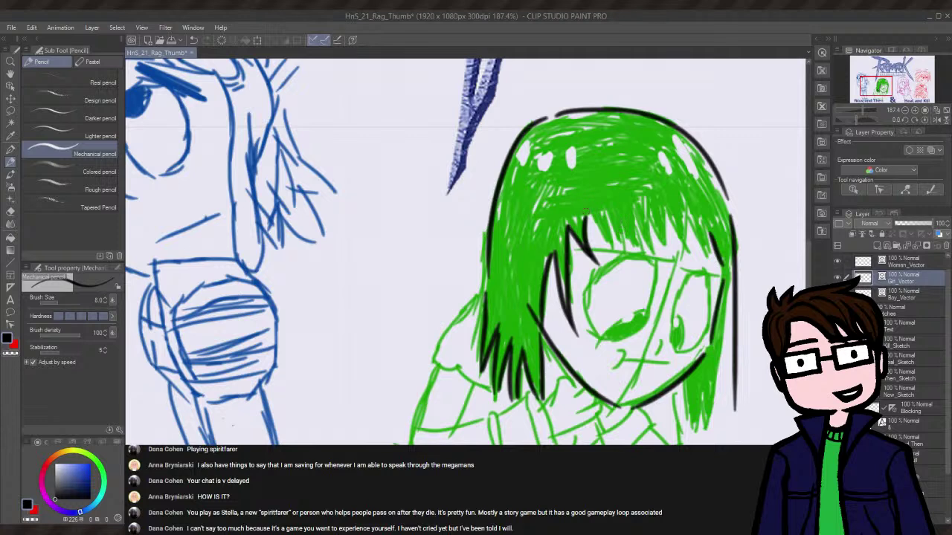
key("ctrl+y")
key("ctrl+z")
key("ctrl+y")
left_click_drag(609, 254, 603, 207)
key("ctrl+z")
key("ctrl+y")
key("ctrl+z")
key("ctrl+y")
left_click_drag(623, 254, 627, 201)
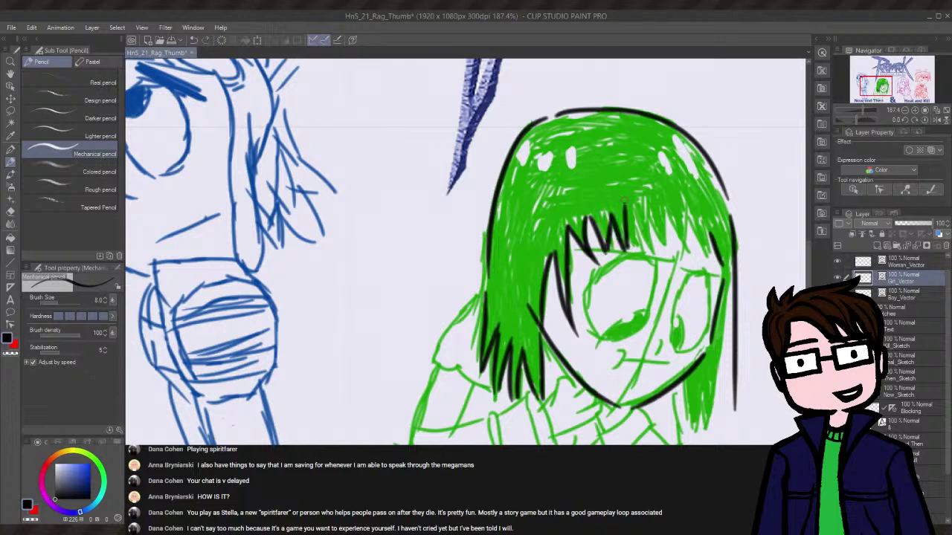
key("ctrl+z")
key("ctrl+y")
- Continue the zigzag bangs from the middle of the forehead to the right edge of the face, and check the line art without the sketch
left_click_drag(643, 247, 634, 193)
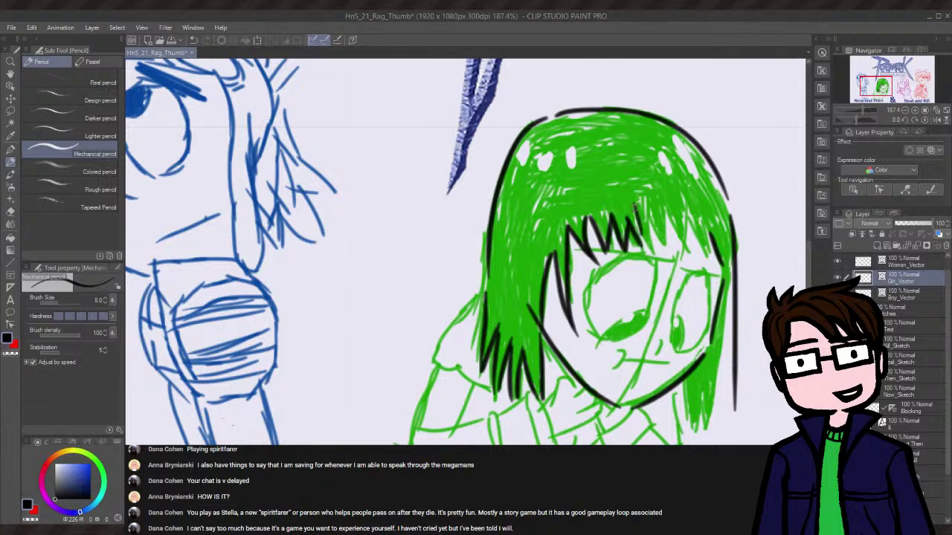
key("ctrl+z")
mouse_move(643, 249)
left_mouse_down()
mouse_move(636, 208)
mouse_move(651, 259)
left_mouse_up()
key("ctrl+z")
left_click_drag(636, 207, 667, 262)
mouse_move(646, 200)
left_mouse_down()
mouse_move(676, 276)
mouse_move(642, 241)
mouse_move(677, 261)
left_mouse_up()
key("ctrl+z")
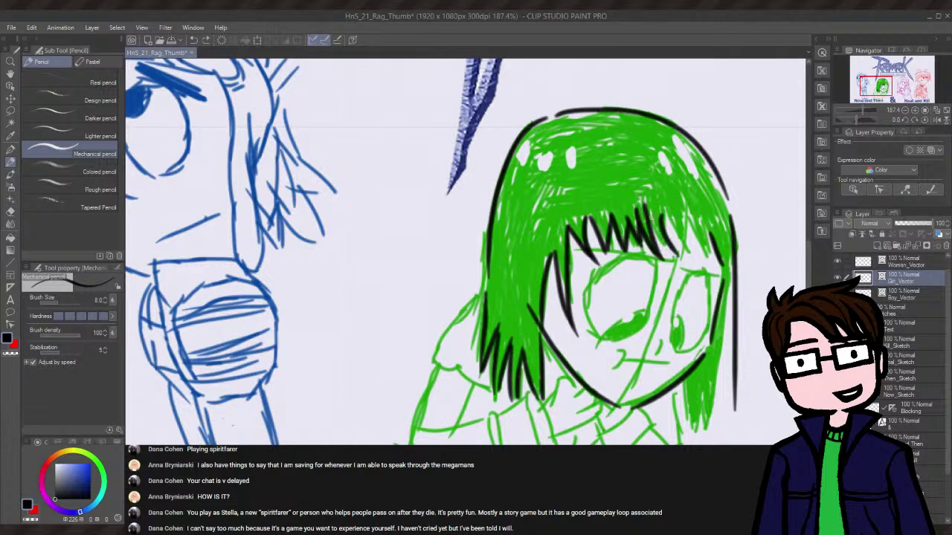
key("ctrl+z")
left_click_drag(662, 208, 669, 246)
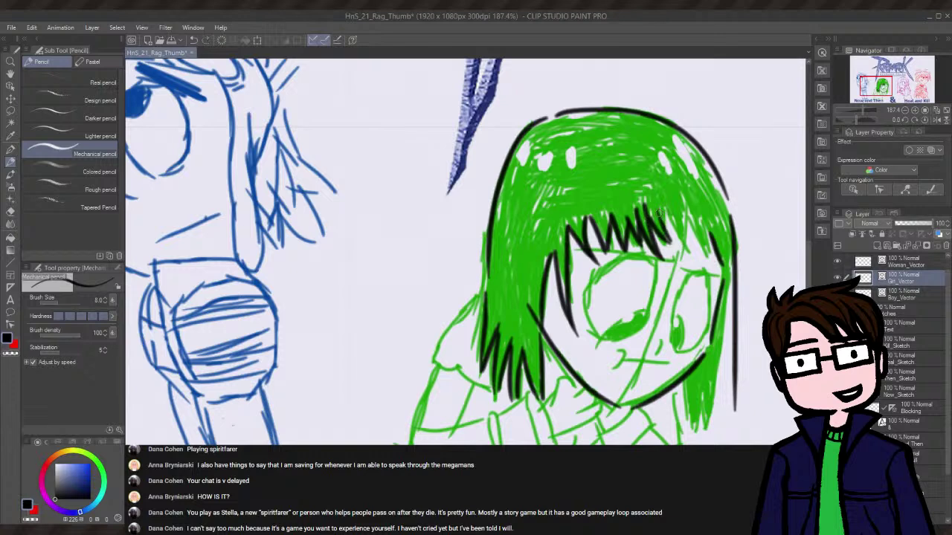
mouse_move(659, 212)
left_mouse_down()
mouse_move(705, 264)
mouse_move(692, 255)
mouse_move(683, 208)
mouse_move(726, 278)
left_mouse_up()
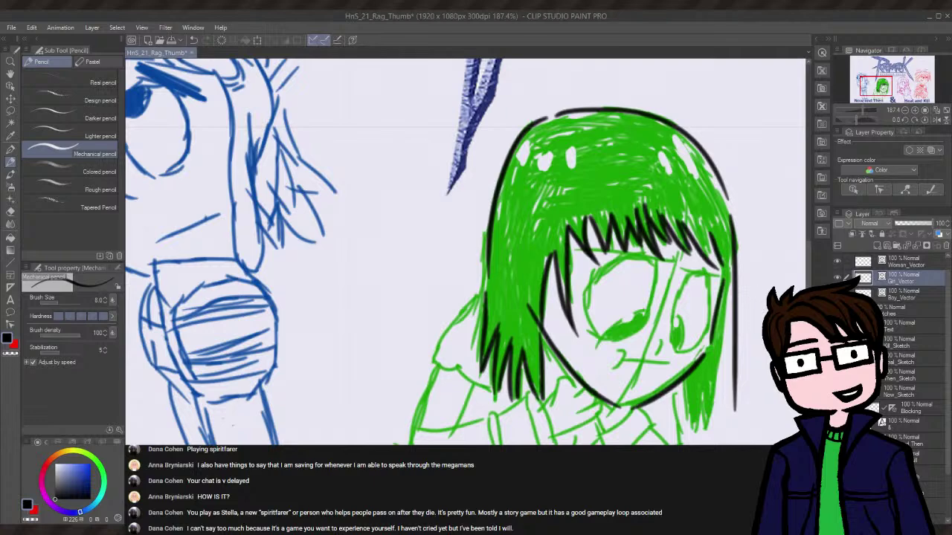
scroll(948, 461, "down", 2)
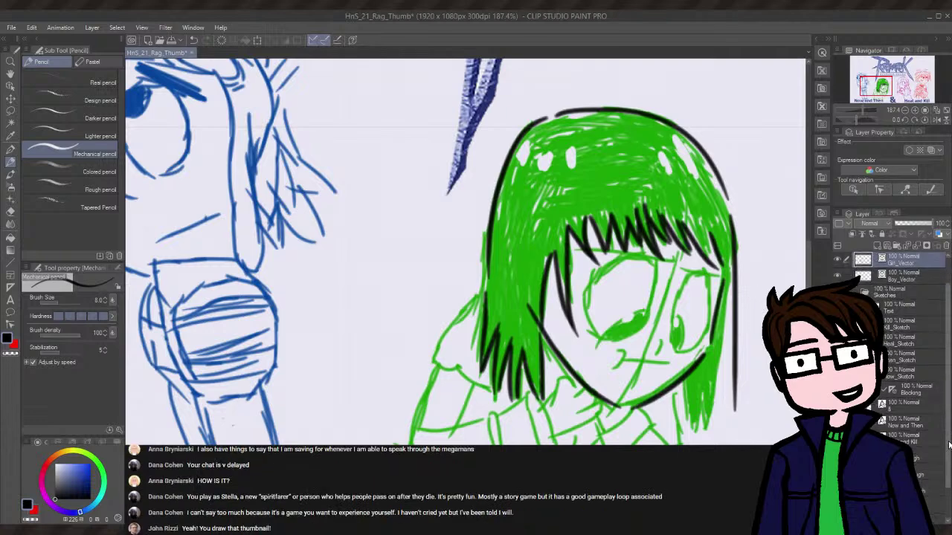
scroll(949, 461, "down", 1)
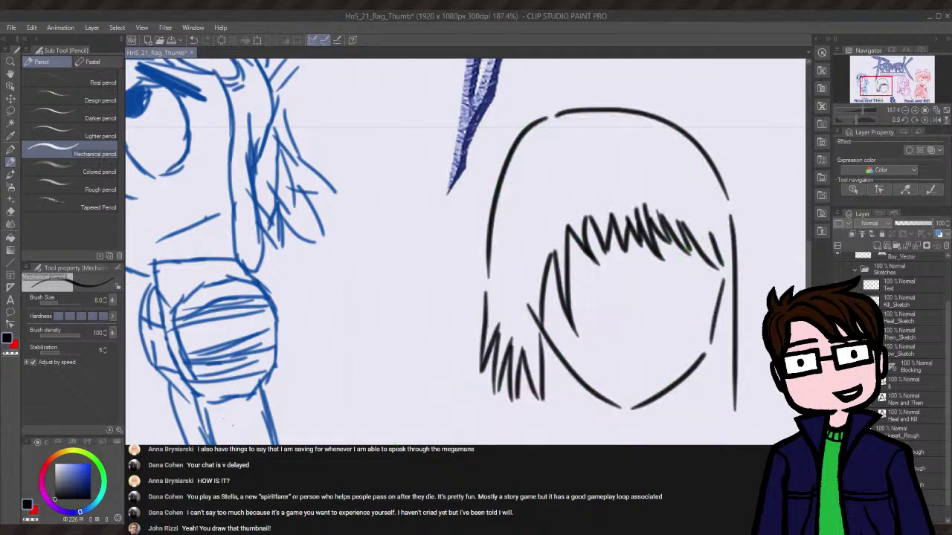
key("ctrl+z")
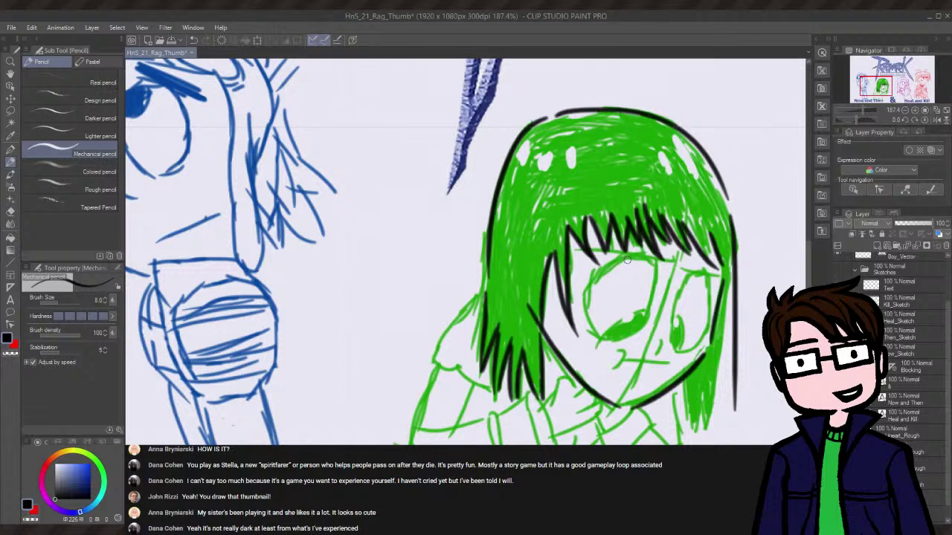
mouse_move(630, 260)
left_mouse_down()
mouse_move(599, 283)
mouse_move(598, 344)
left_mouse_up()
key("ctrl+z")
left_click_drag(628, 252, 595, 361)
key("ctrl+z")
left_click_drag(631, 253, 628, 357)
key("ctrl+z")
left_click_drag(631, 255, 619, 354)
key("ctrl+z")
mouse_move(653, 261)
left_mouse_down()
mouse_move(658, 283)
mouse_move(629, 349)
left_mouse_up()
key("ctrl+z")
left_click_drag(653, 262, 618, 364)
key("ctrl+z")
mouse_move(651, 259)
left_mouse_down()
mouse_move(646, 315)
mouse_move(629, 343)
left_mouse_up()
key("ctrl+z")
key("ctrl+y")
key("ctrl+z")
- Ink the left and lower curves of the larger oval eye on the left side of the girl's face
mouse_move(630, 257)
left_mouse_down()
mouse_move(610, 265)
mouse_move(600, 324)
left_mouse_up()
left_click_drag(595, 333, 653, 320)
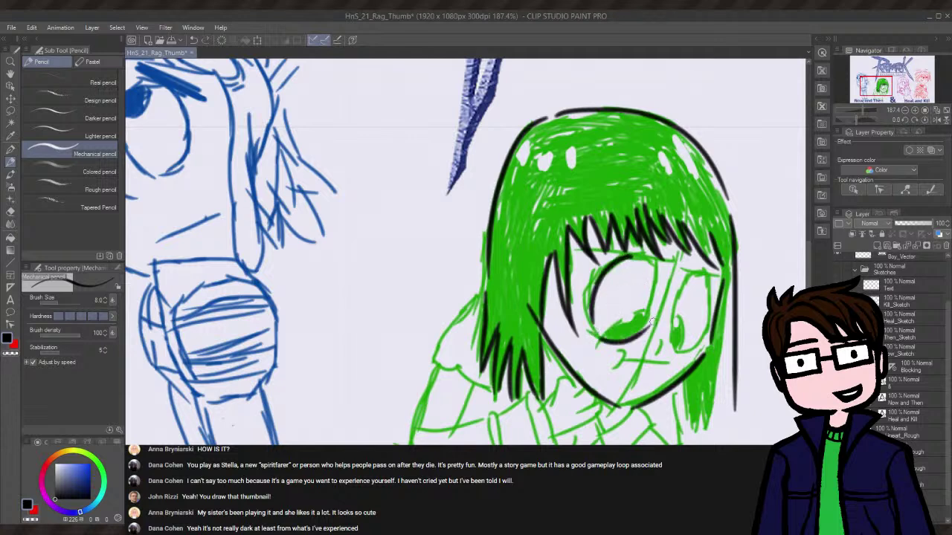
key("ctrl+z")
mouse_move(595, 331)
left_mouse_down()
mouse_move(638, 259)
mouse_move(645, 302)
left_mouse_up()
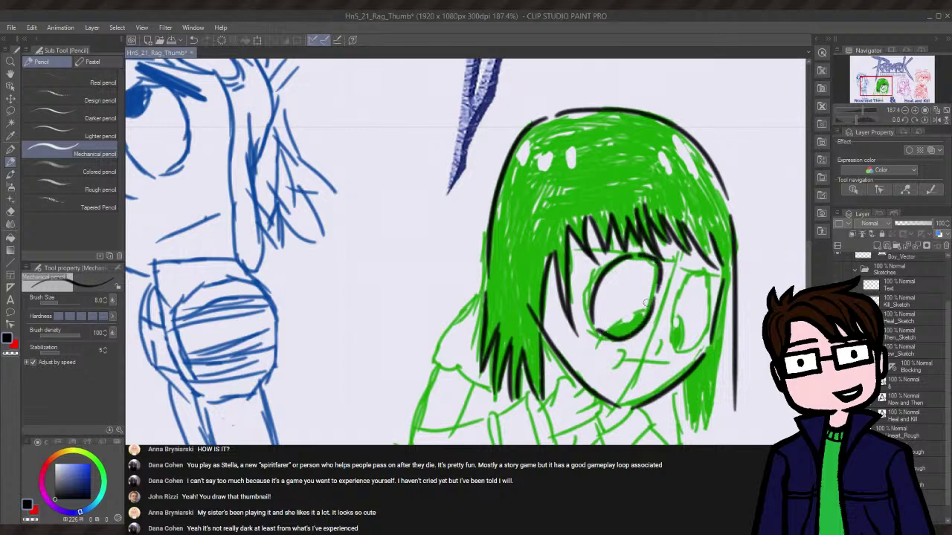
- Close the larger eye's oval outline by inking its upper right curve and right edge
key("ctrl+z")
left_click_drag(638, 257, 653, 292)
key("ctrl+z")
mouse_move(638, 252)
left_mouse_down()
mouse_move(653, 257)
mouse_move(655, 299)
left_mouse_up()
key("ctrl+z")
mouse_move(634, 253)
left_mouse_down()
mouse_move(649, 311)
mouse_move(637, 258)
mouse_move(662, 274)
mouse_move(650, 297)
left_mouse_up()
key("ctrl+z")
left_click_drag(634, 255, 656, 284)
key("ctrl+z")
left_click_drag(633, 254, 658, 295)
key("ctrl+z")
left_click_drag(635, 253, 654, 299)
left_click_drag(654, 280, 648, 320)
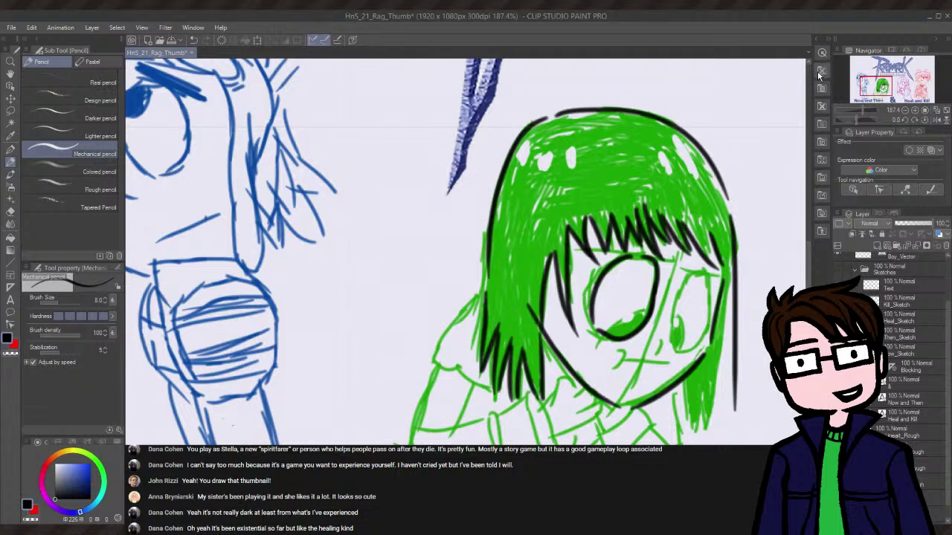
left_click(816, 196)
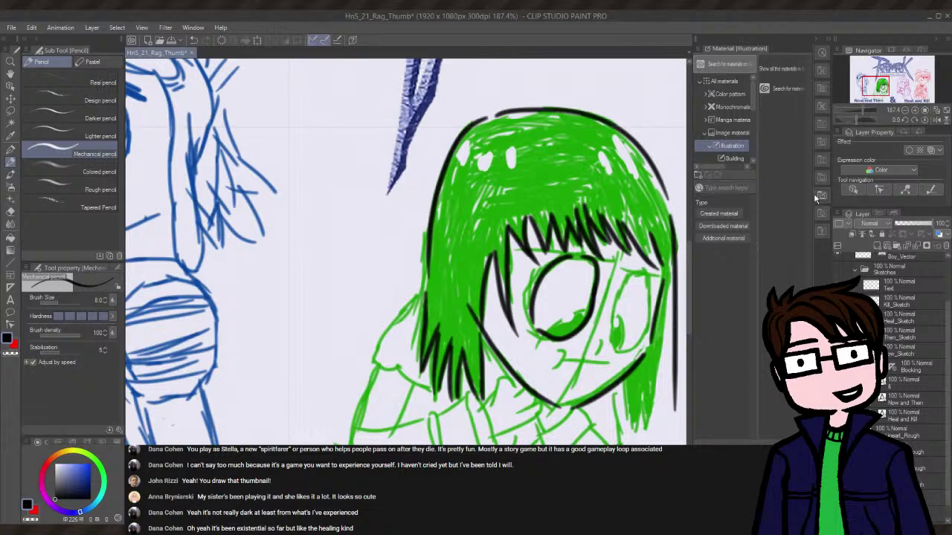
left_click(815, 195)
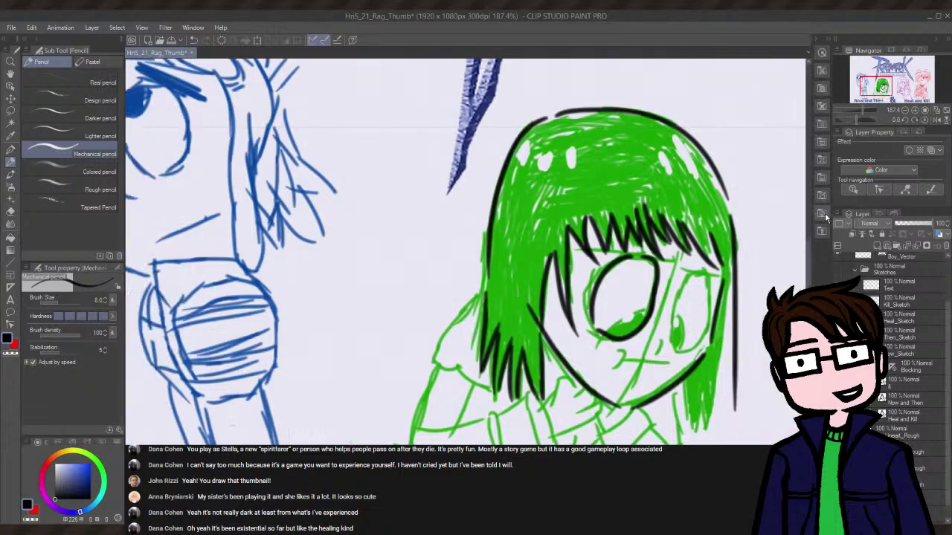
left_click(878, 192)
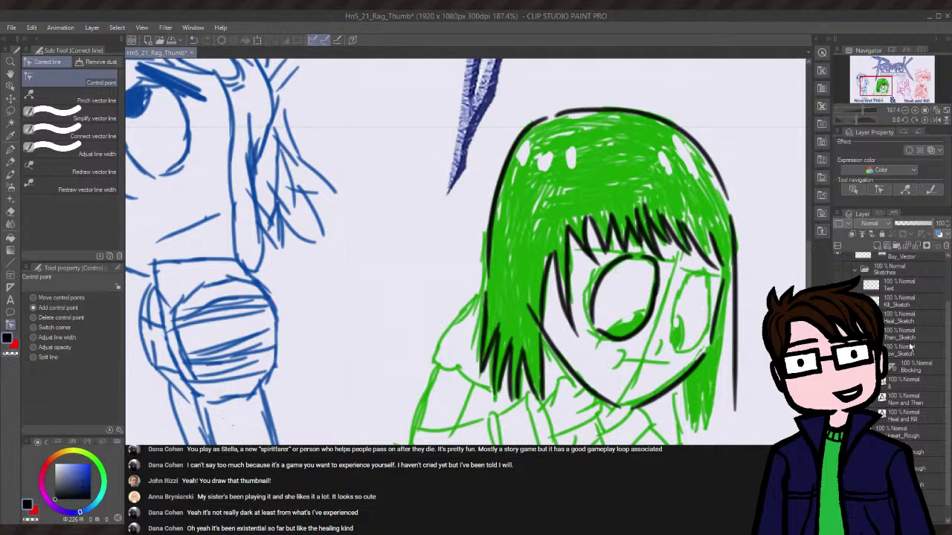
scroll(893, 334, "up", 2)
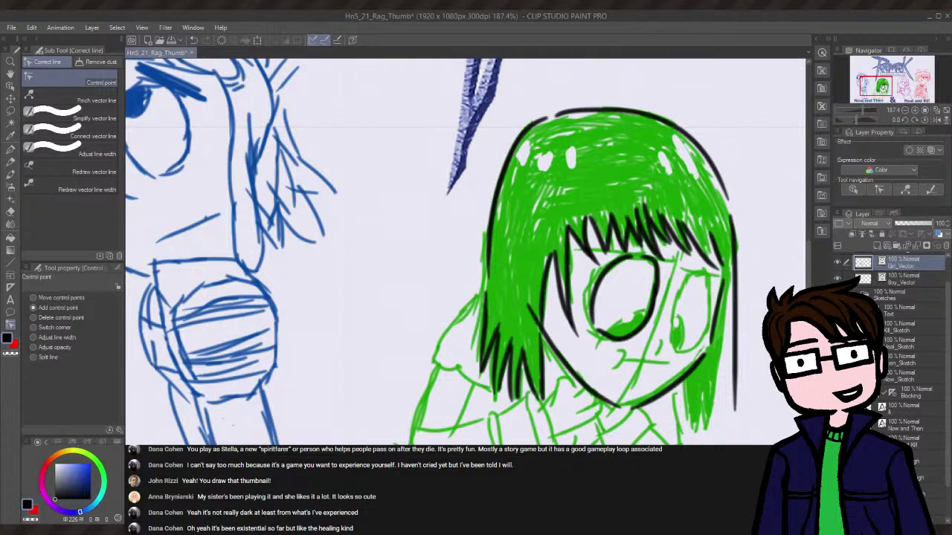
left_click(11, 163)
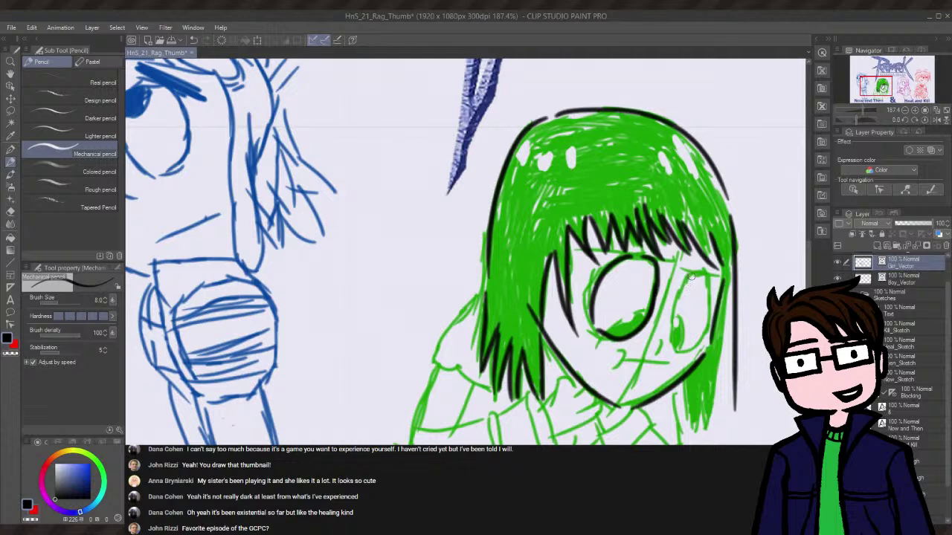
left_click_drag(690, 274, 666, 360)
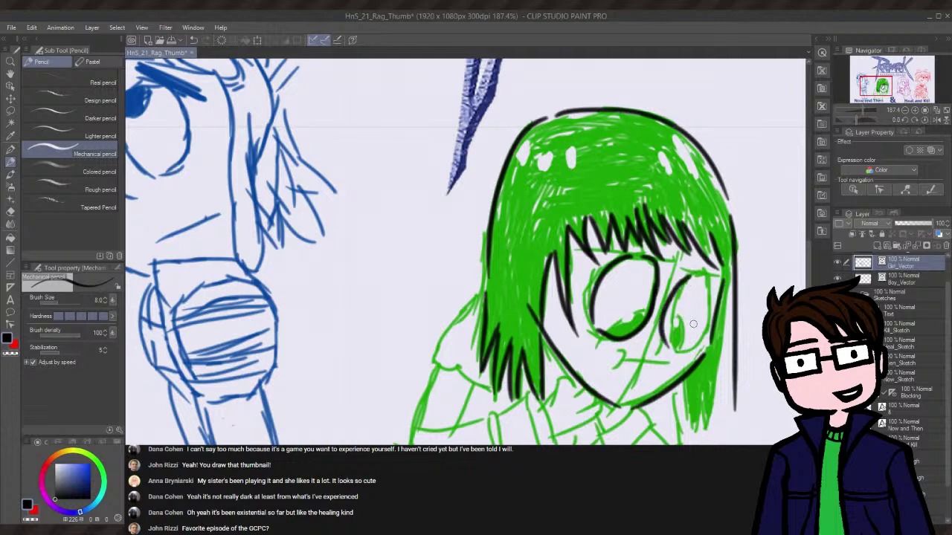
key("ctrl+z")
left_click_drag(692, 274, 672, 348)
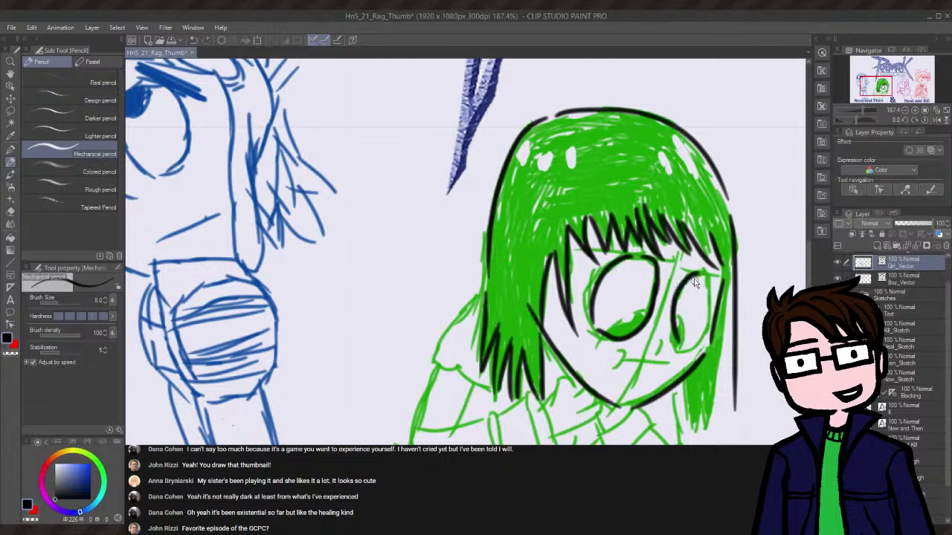
key("ctrl+z")
left_click_drag(692, 271, 664, 349)
key("ctrl+z")
left_click_drag(692, 269, 656, 359)
key("ctrl+z")
- Ink the closed oval outline of the narrower eye near the right edge of the girl's face
left_click_drag(693, 269, 691, 356)
left_click_drag(711, 275, 696, 324)
key("ctrl+z")
left_click_drag(693, 274, 696, 340)
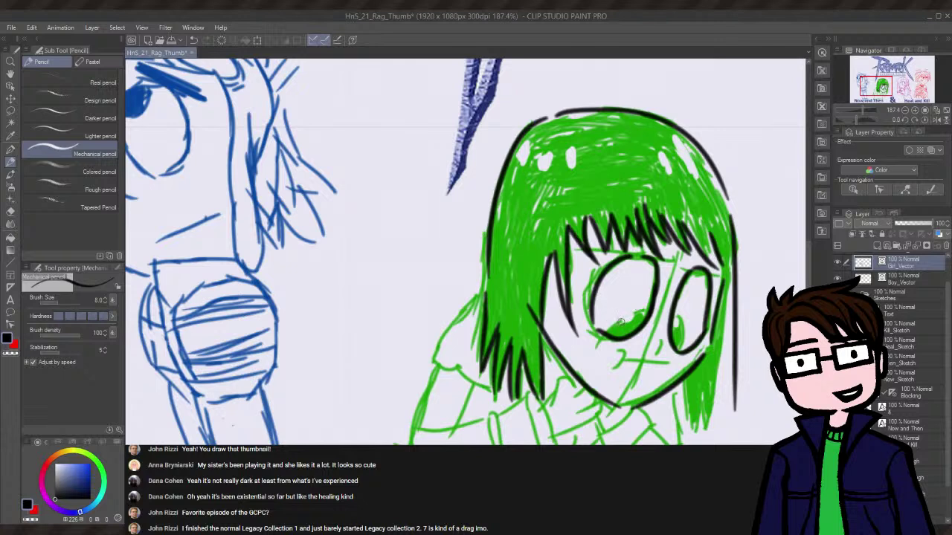
mouse_move(617, 318)
left_mouse_down()
mouse_move(609, 338)
mouse_move(644, 315)
left_mouse_up()
key("ctrl+z")
mouse_move(617, 320)
left_mouse_down()
mouse_move(607, 333)
mouse_move(620, 351)
left_mouse_up()
key("ctrl+z")
key("ctrl+z")
key("ctrl+z")
mouse_move(617, 318)
left_mouse_down()
mouse_move(609, 343)
mouse_move(605, 331)
mouse_move(619, 345)
mouse_move(604, 333)
mouse_move(605, 351)
mouse_move(608, 336)
mouse_move(595, 342)
mouse_move(606, 347)
left_mouse_up()
key("ctrl+z")
key("ctrl+z")
key("ctrl+z")
key("ctrl+z")
key("ctrl+z")
key("ctrl+z")
key("ctrl+z")
key("ctrl+z")
key("ctrl+z")
key("ctrl+z")
- Ink the curved upper edges of the irises low in both eyes, and erase gaps in them for the highlights
left_click_drag(644, 310, 608, 349)
key("ctrl+z")
left_click_drag(643, 310, 610, 348)
key("ctrl+z")
left_click_drag(652, 310, 610, 349)
key("ctrl+z")
mouse_move(645, 308)
left_mouse_down()
mouse_move(601, 341)
mouse_move(610, 356)
mouse_move(617, 319)
mouse_move(644, 310)
left_mouse_up()
key("ctrl+z")
left_click_drag(676, 312, 678, 352)
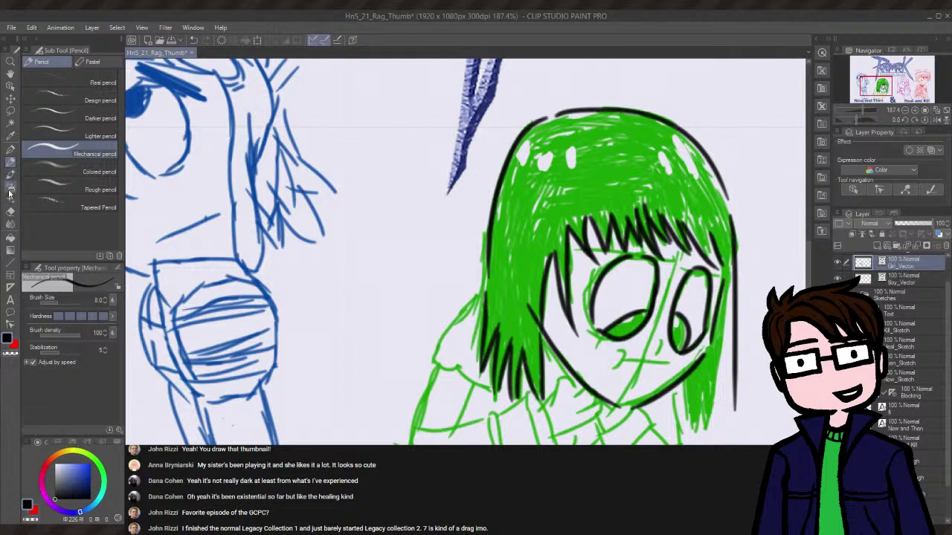
left_click(10, 211)
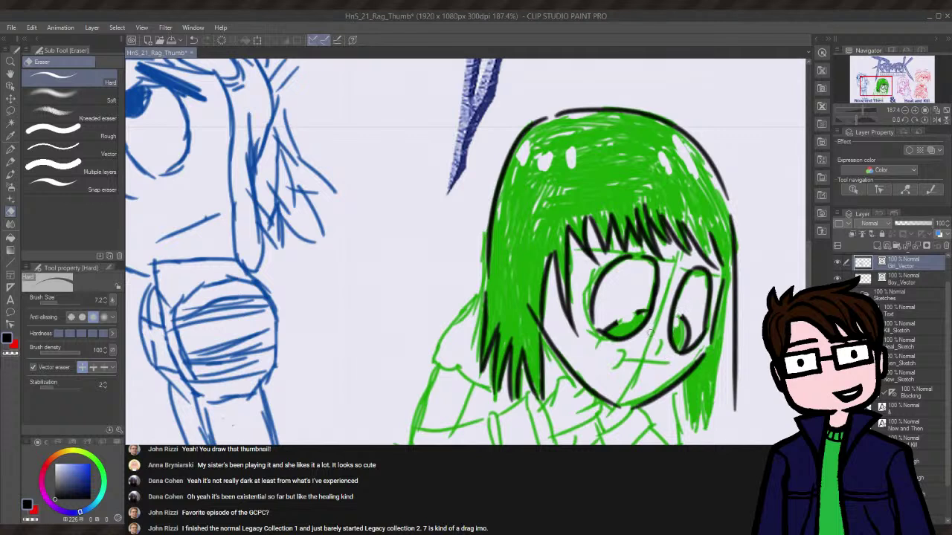
- Ink the small curved nose and the flat mouth with its corner mark, and check the line art without the sketch
left_click(11, 161)
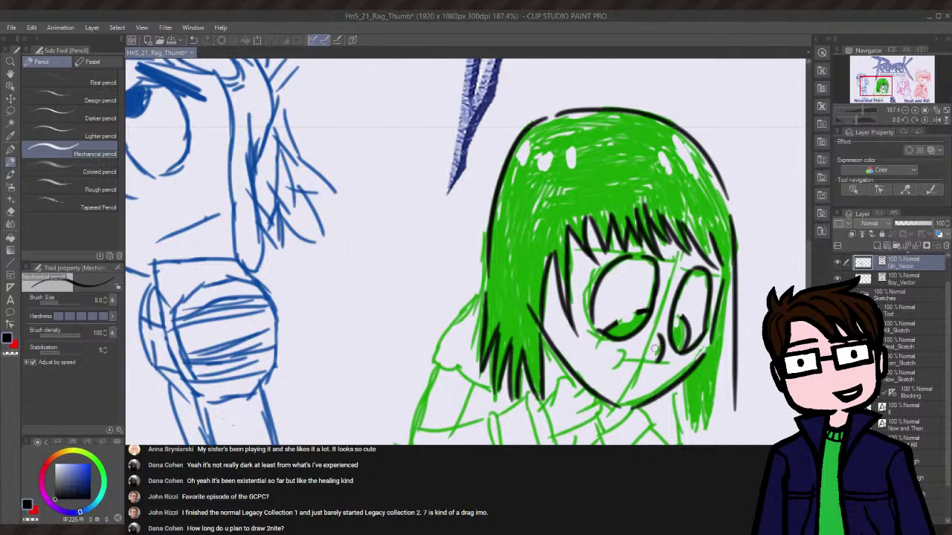
left_click_drag(658, 330, 650, 353)
key("ctrl+z")
left_click_drag(620, 359, 675, 371)
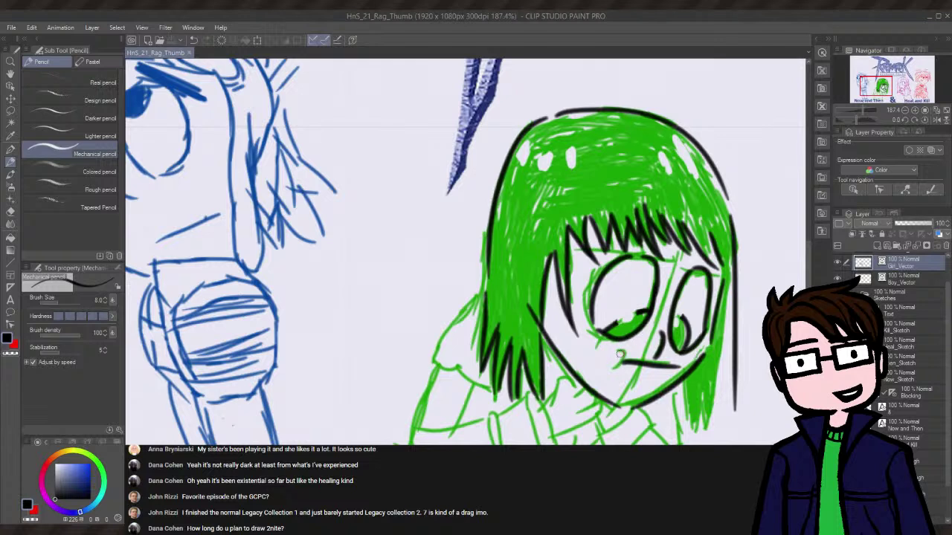
left_click_drag(622, 351, 611, 373)
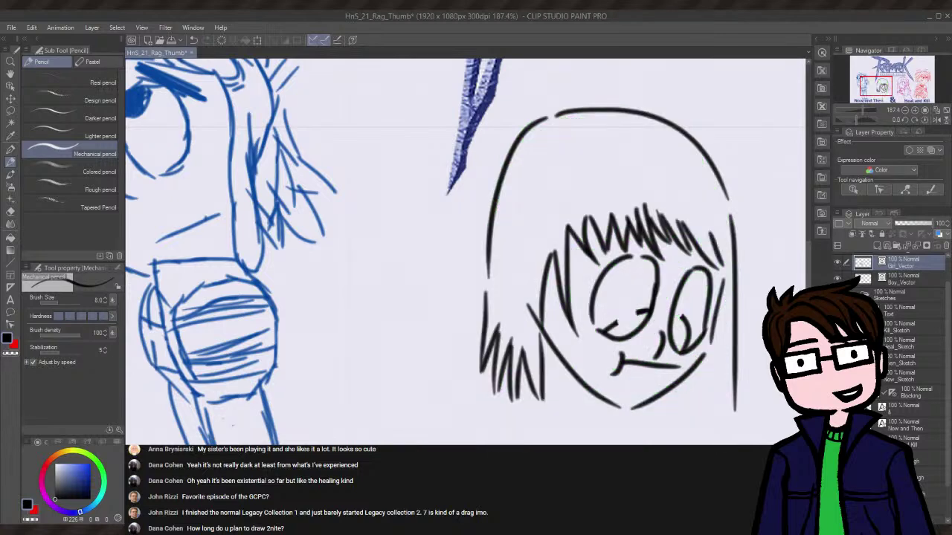
key("ctrl+z")
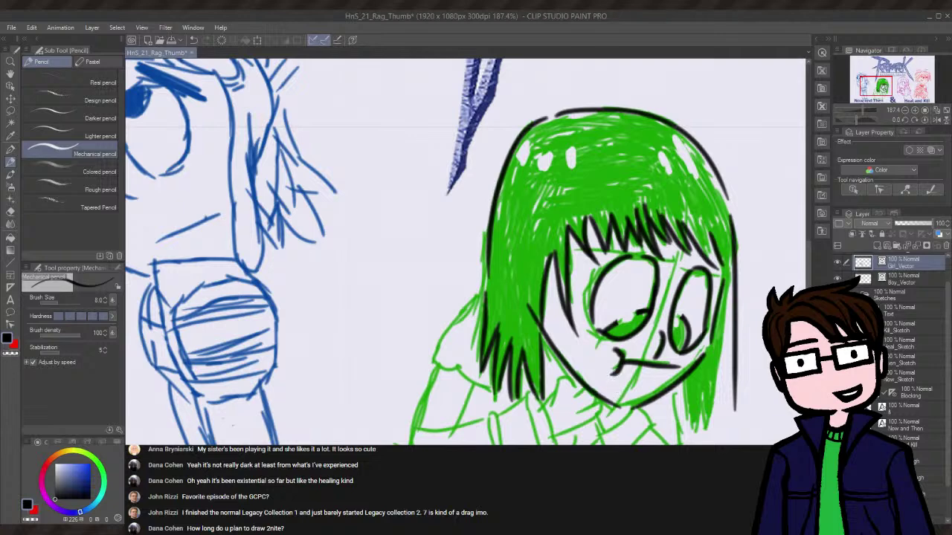
key("ctrl+z")
- Ink the puffed shoulder of the sleeve beside the hair, including its lower hem running under the hair tips
scroll(810, 275, "down", 1)
scroll(468, 252, "down", 3)
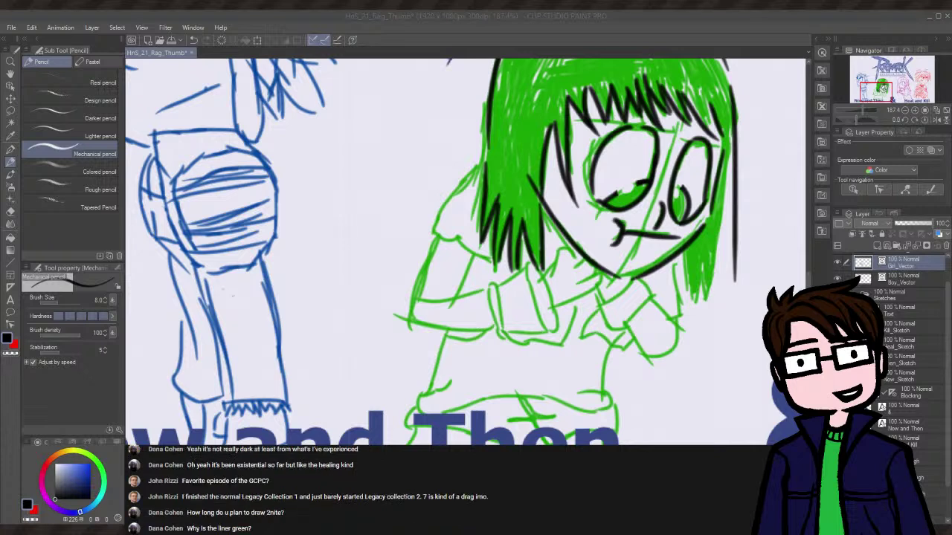
left_click(435, 23)
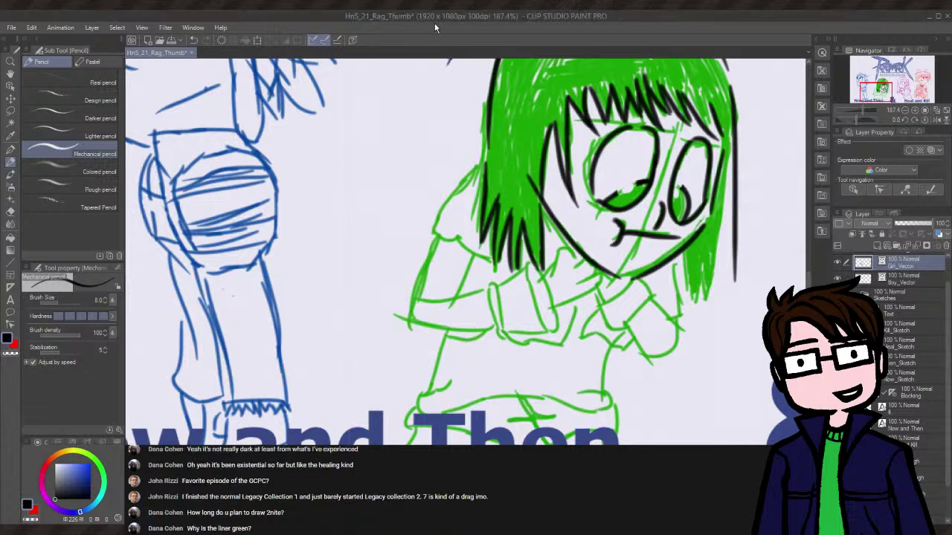
left_click_drag(483, 164, 440, 223)
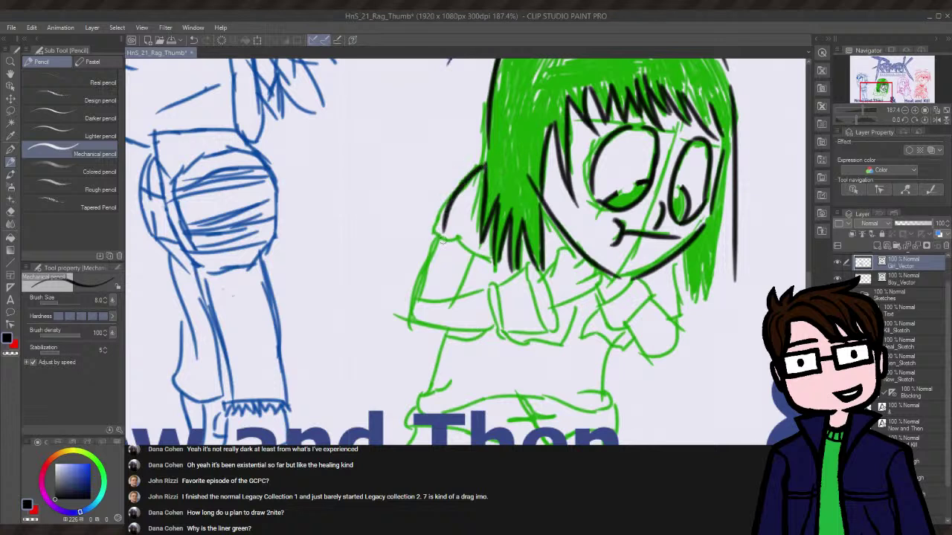
key("ctrl+z")
mouse_move(482, 165)
left_mouse_down()
mouse_move(428, 228)
mouse_move(497, 270)
left_mouse_up()
key("ctrl+z")
key("ctrl+z")
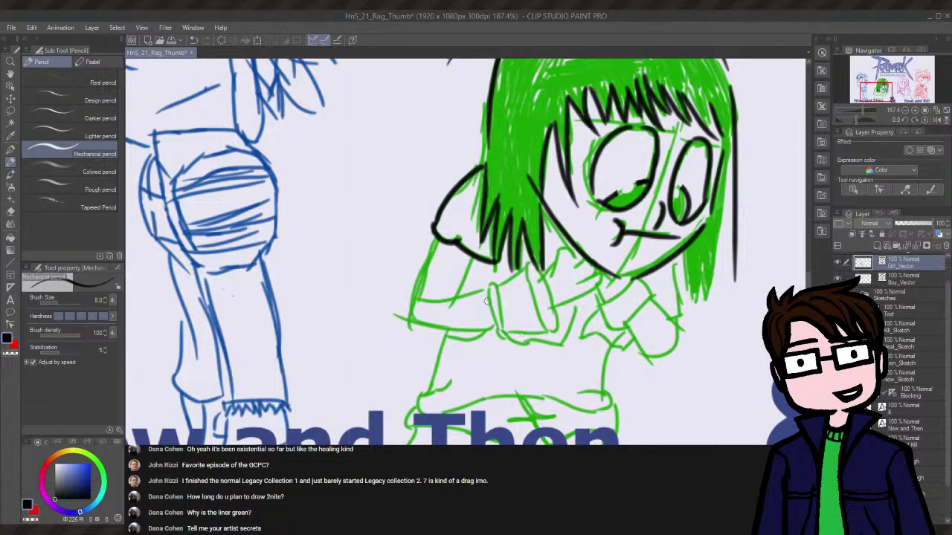
key("ctrl+z")
mouse_move(460, 247)
left_mouse_down()
mouse_move(494, 244)
mouse_move(494, 279)
mouse_move(520, 232)
left_mouse_up()
key("ctrl+z")
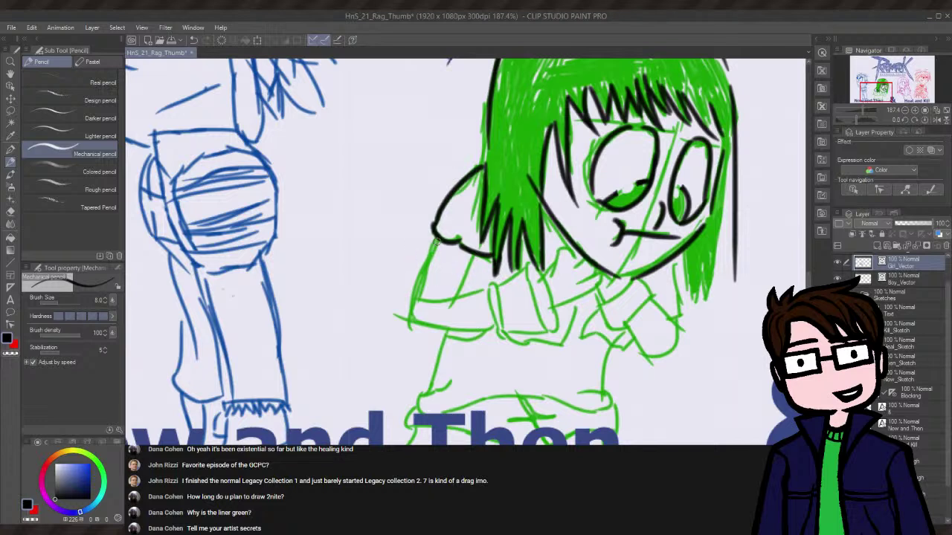
mouse_move(436, 241)
left_mouse_down()
mouse_move(419, 281)
mouse_move(426, 310)
left_mouse_up()
key("ctrl+z")
left_click_drag(435, 242, 408, 322)
key("ctrl+z")
left_click_drag(436, 240, 417, 327)
key("ctrl+z")
- Ink the outer edge of the flared sleeve from the shoulder puff to the elbow, and its bottom edge to the cuff
mouse_move(440, 239)
left_mouse_down()
mouse_move(414, 299)
mouse_move(417, 325)
left_mouse_up()
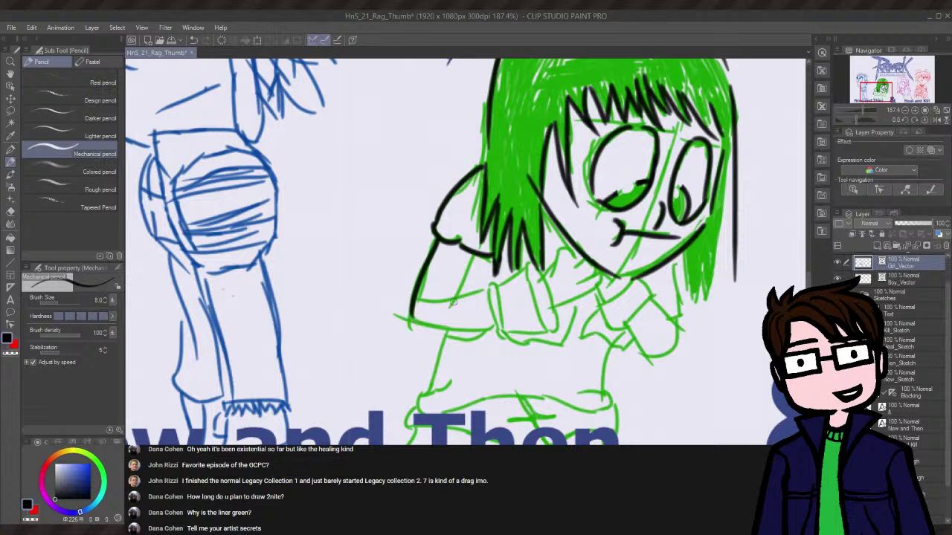
left_click_drag(412, 322, 492, 328)
key("ctrl+z")
left_click_drag(409, 325, 494, 327)
key("ctrl+z")
left_click_drag(409, 320, 495, 327)
- Ink the curved inner line of the flared sleeve above its bottom edge, with the canvas rotated about 87 degrees
left_click_drag(415, 300, 482, 294)
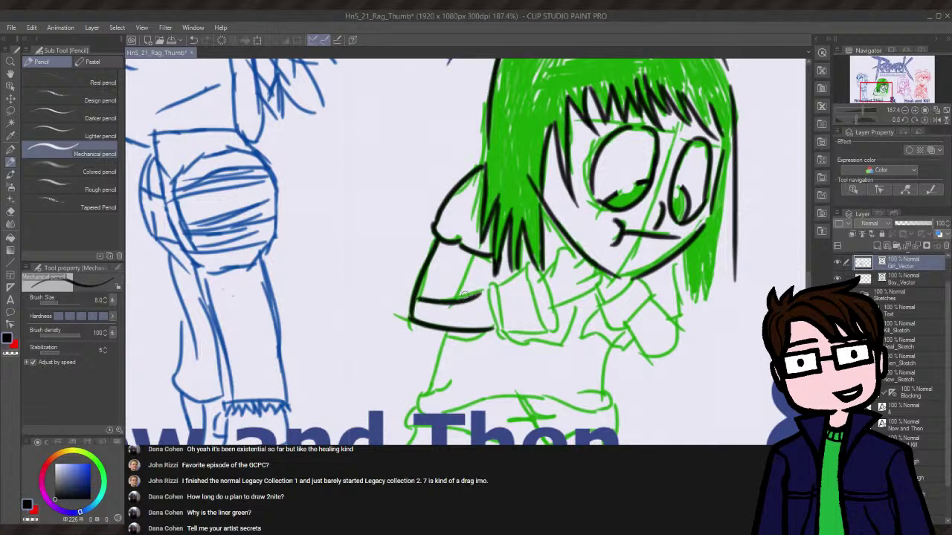
key("ctrl+z")
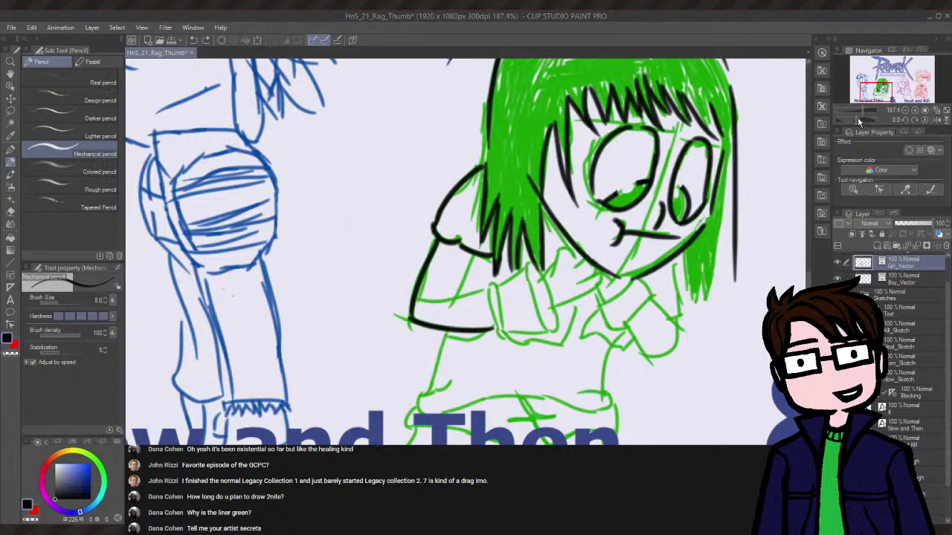
left_click_drag(858, 117, 868, 121)
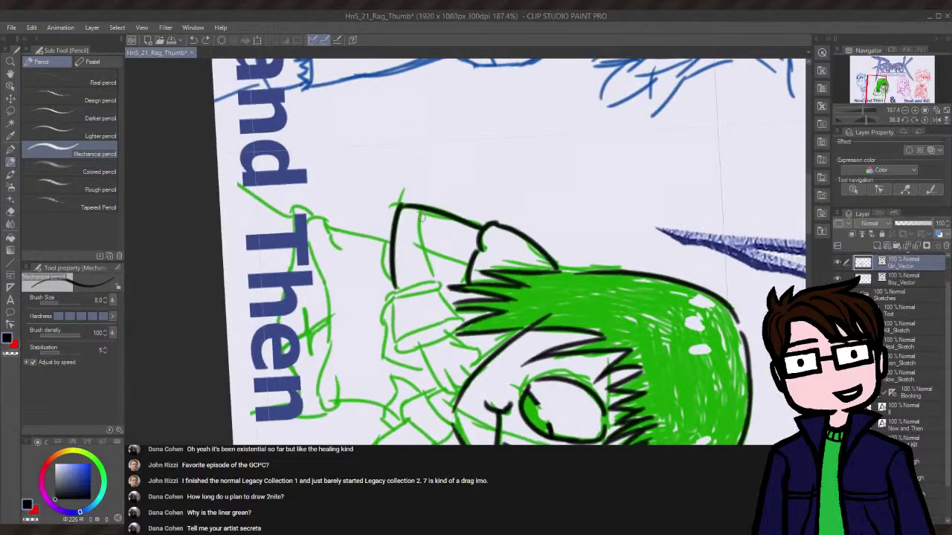
left_click_drag(418, 215, 444, 292)
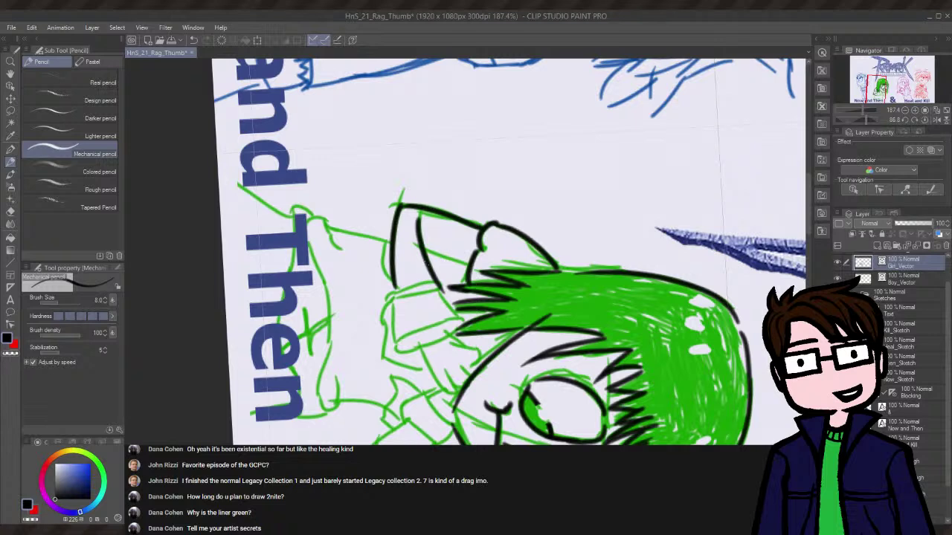
key("ctrl+z")
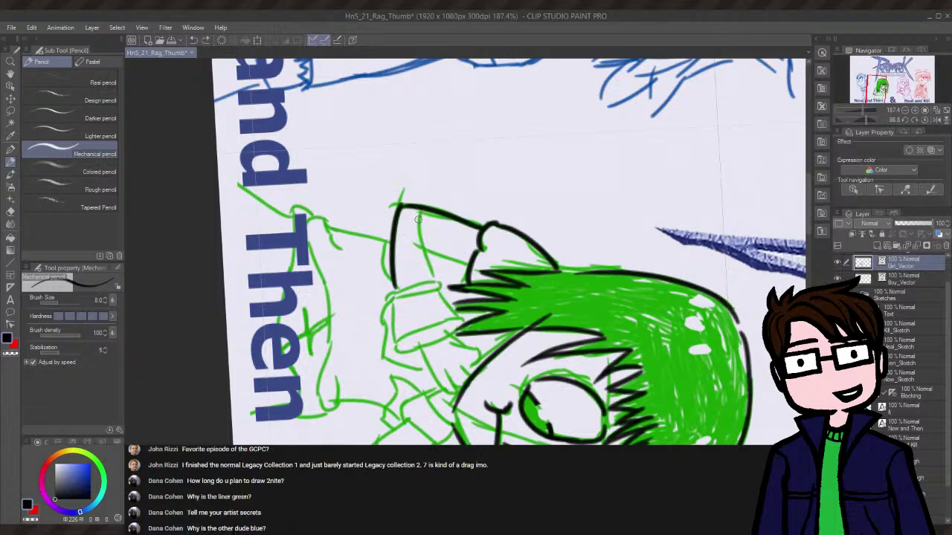
left_click_drag(417, 214, 450, 296)
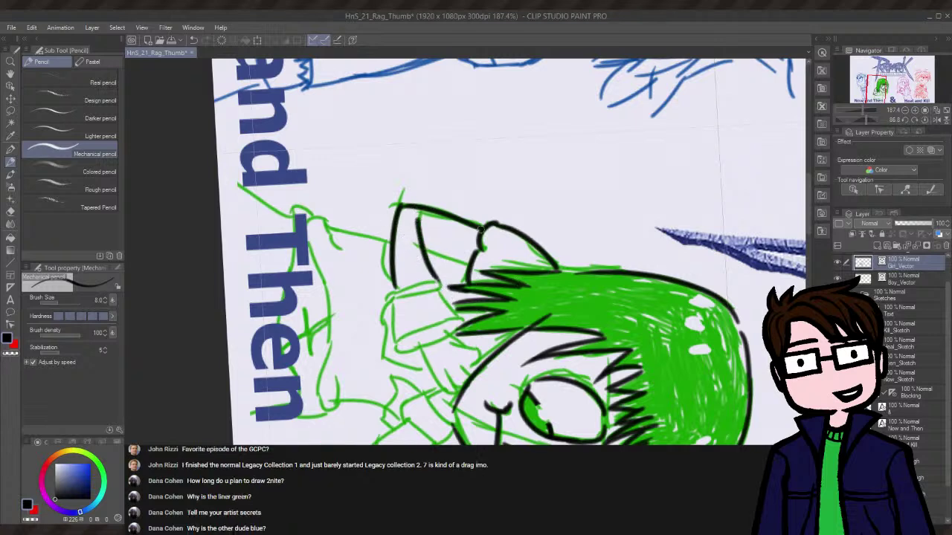
- Reset the canvas rotation and ink the short inner arm line from the shoulder puff down to the sleeve's inner line
left_click_drag(868, 122, 862, 127)
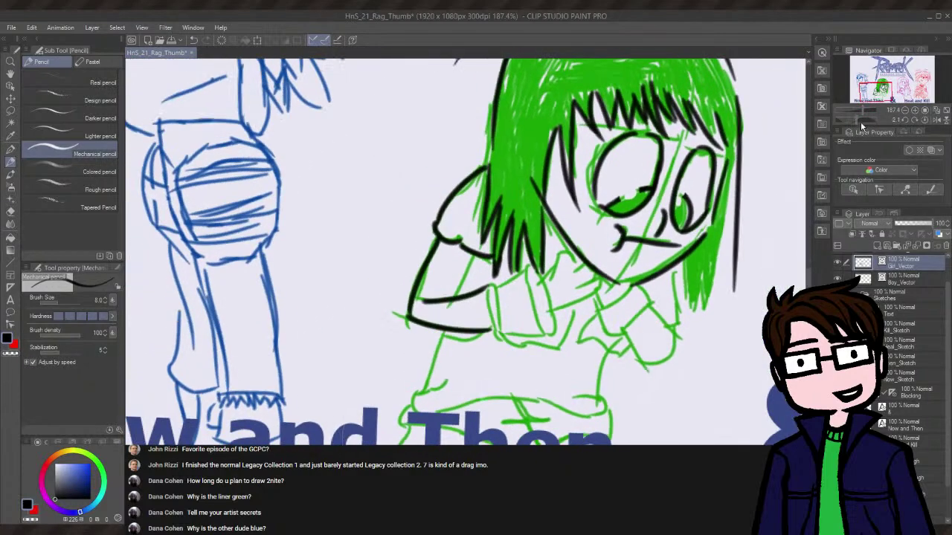
left_click(924, 120)
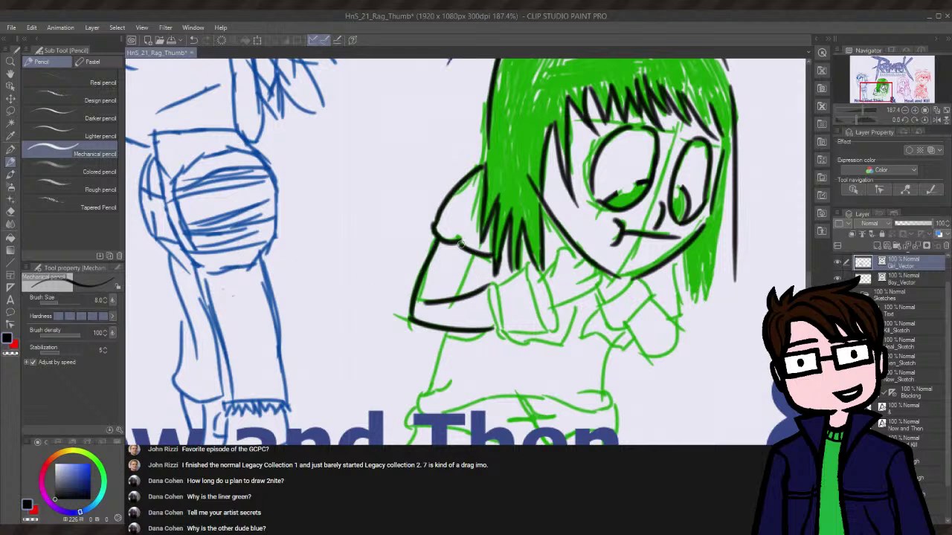
left_click_drag(477, 255, 457, 302)
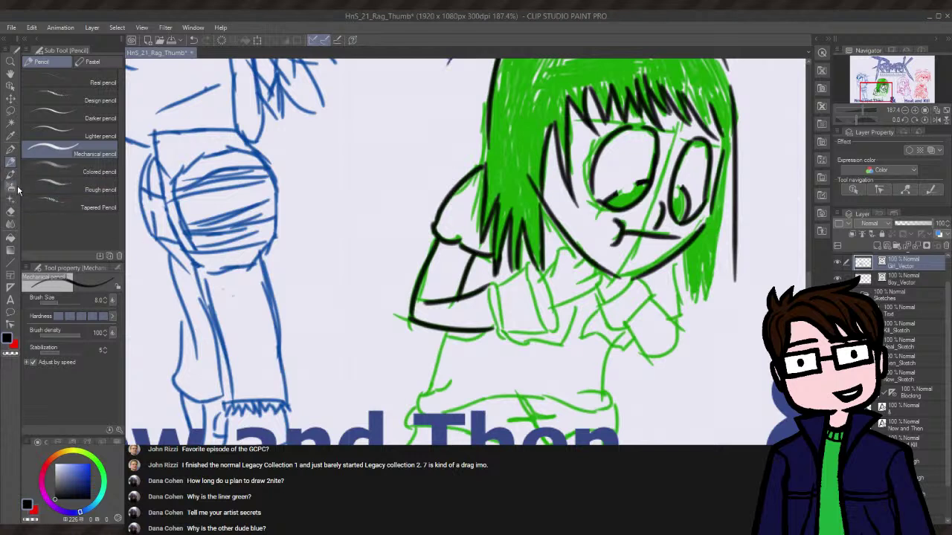
left_click(10, 214)
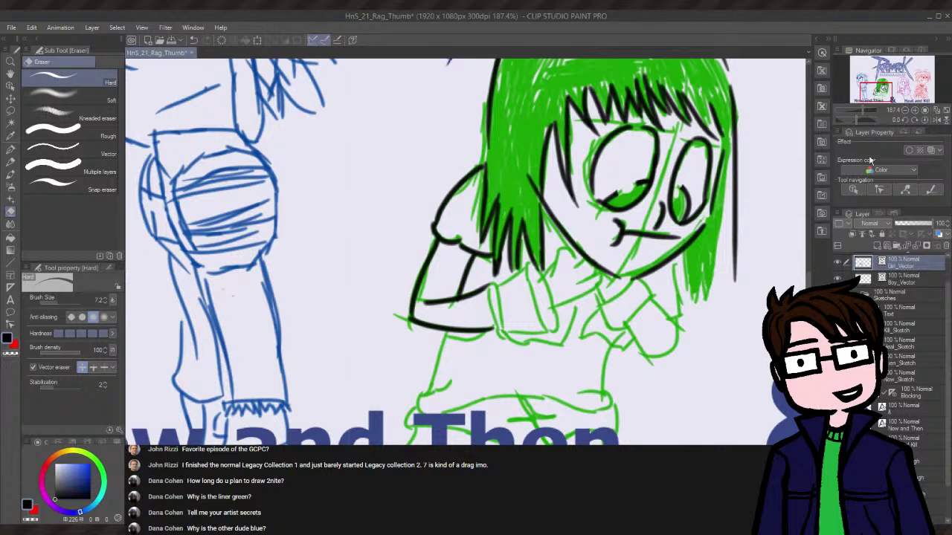
left_click(879, 189)
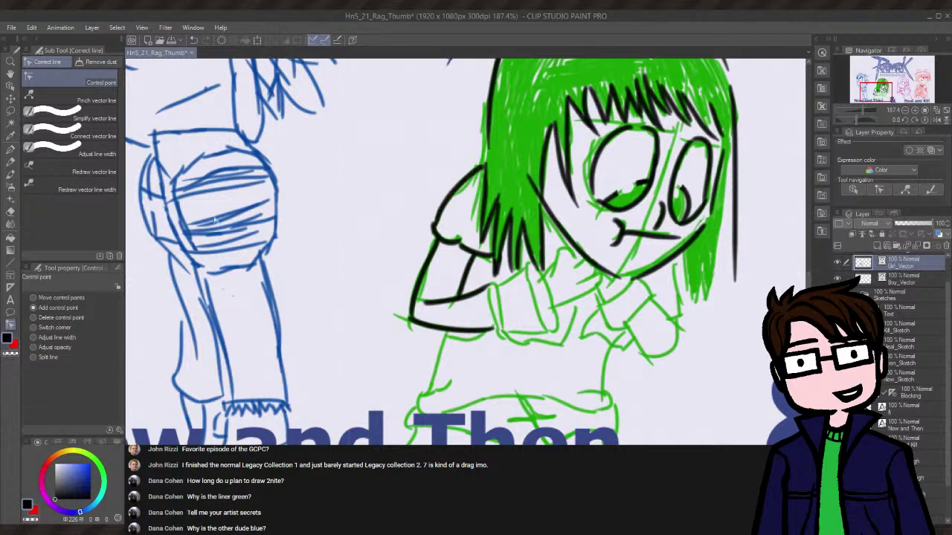
left_click(9, 164)
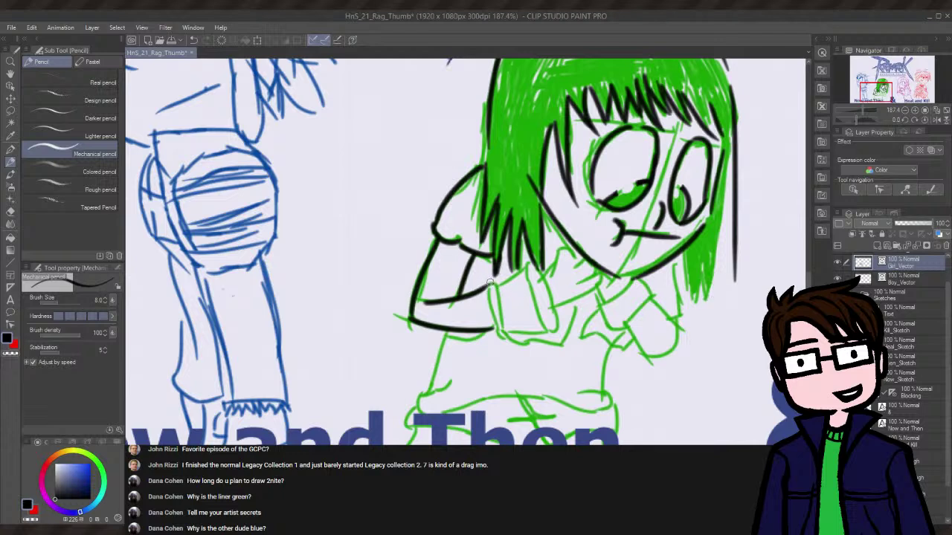
left_click_drag(487, 286, 497, 323)
left_click_drag(490, 285, 500, 342)
key("ctrl+z")
left_click_drag(486, 282, 498, 332)
left_click_drag(496, 296, 498, 332)
key("ctrl+z")
key("ctrl+z")
key("ctrl+z")
left_click_drag(491, 286, 501, 330)
key("ctrl+z")
- Ink the narrow oval opening at the end of the flared sleeve
left_click_drag(489, 281, 502, 330)
left_click_drag(491, 287, 498, 330)
- Clean up the jagged hair tips above the sleeve by erasing part of a strand and redrawing it
left_click_drag(507, 240, 523, 235)
left_click(9, 211)
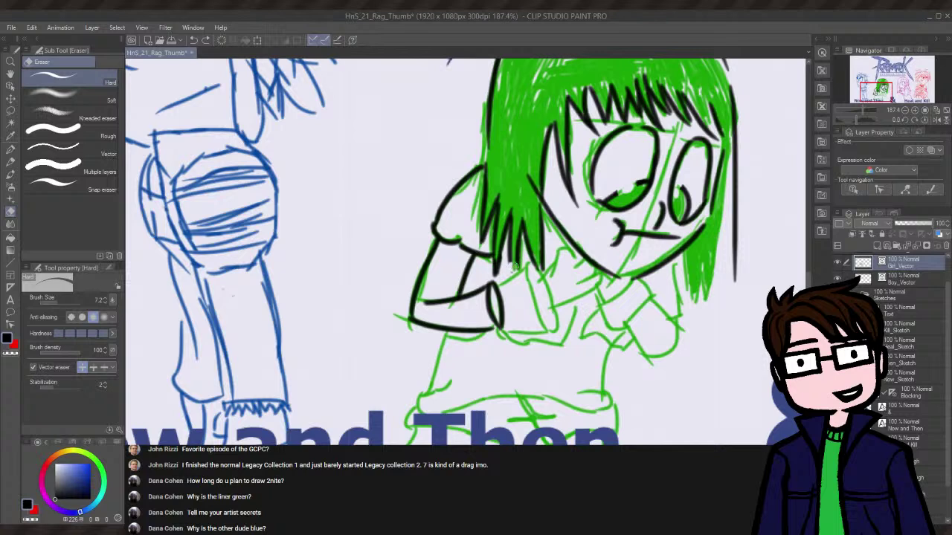
left_click_drag(513, 263, 515, 261)
left_click_drag(516, 250, 507, 252)
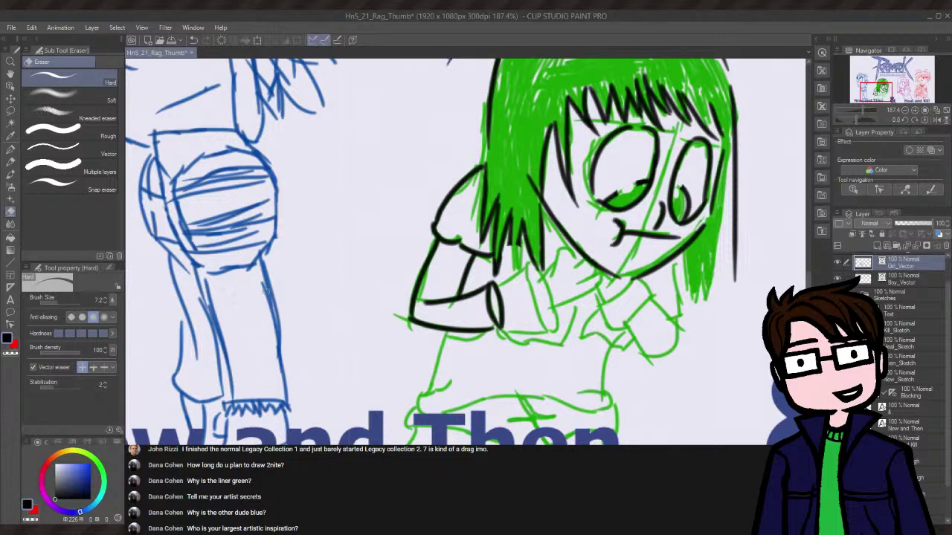
left_click(11, 161)
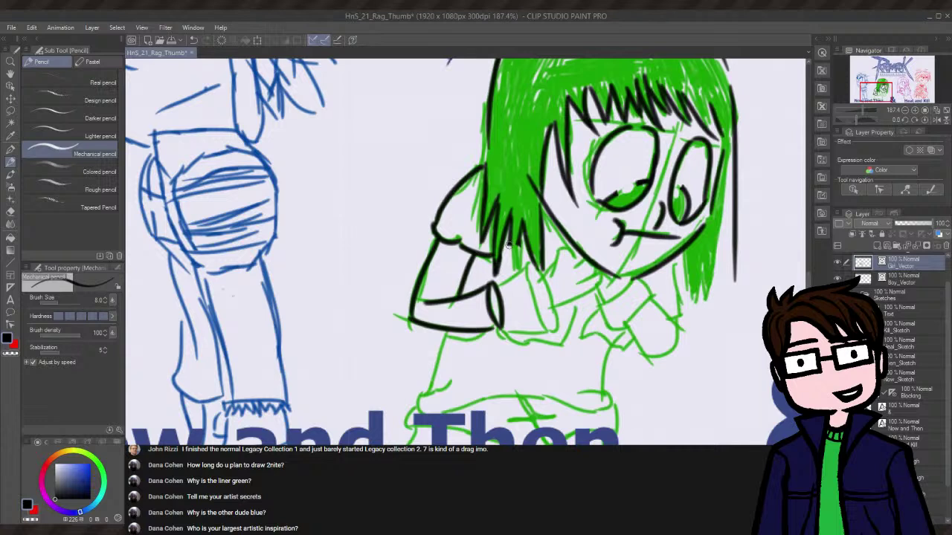
left_click_drag(510, 236, 509, 261)
mouse_move(410, 144)
left_mouse_down()
mouse_move(391, 175)
mouse_move(413, 217)
left_mouse_up()
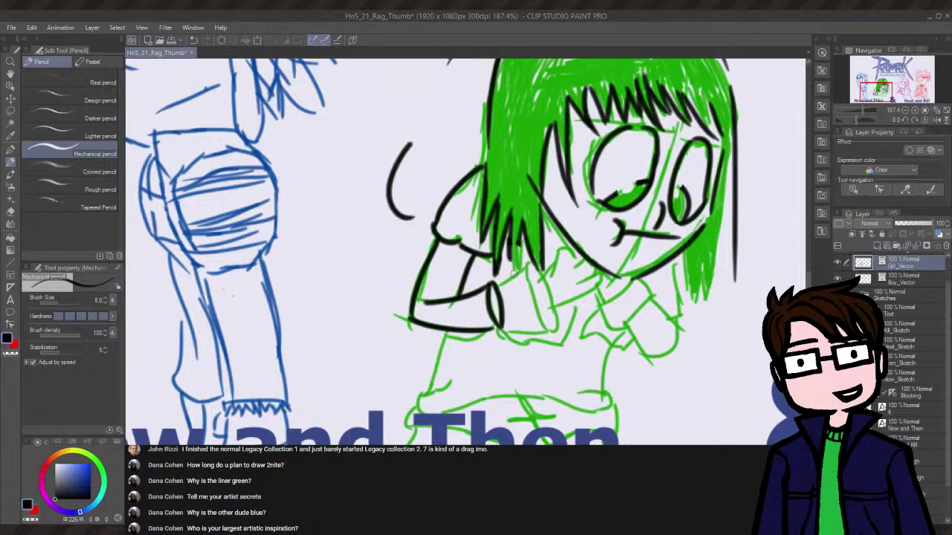
key("ctrl+z")
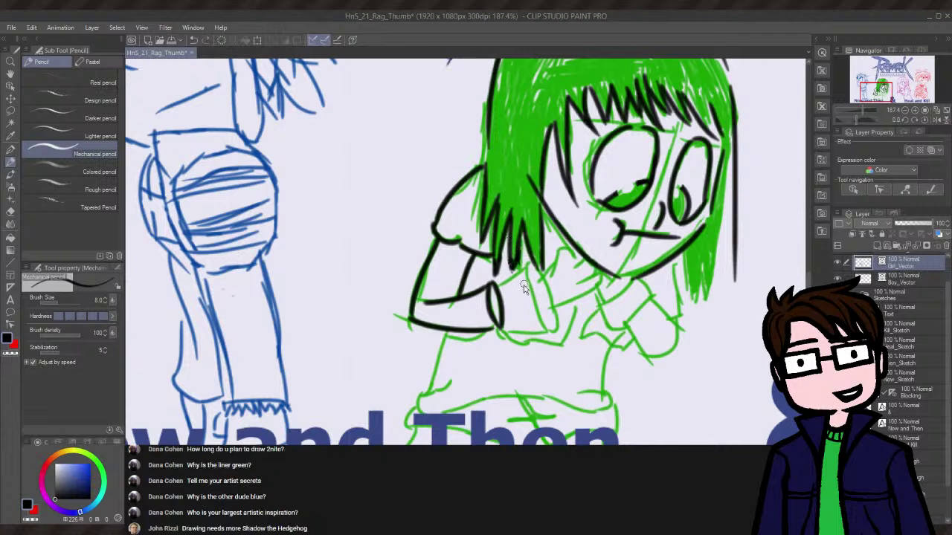
key("ctrl+z")
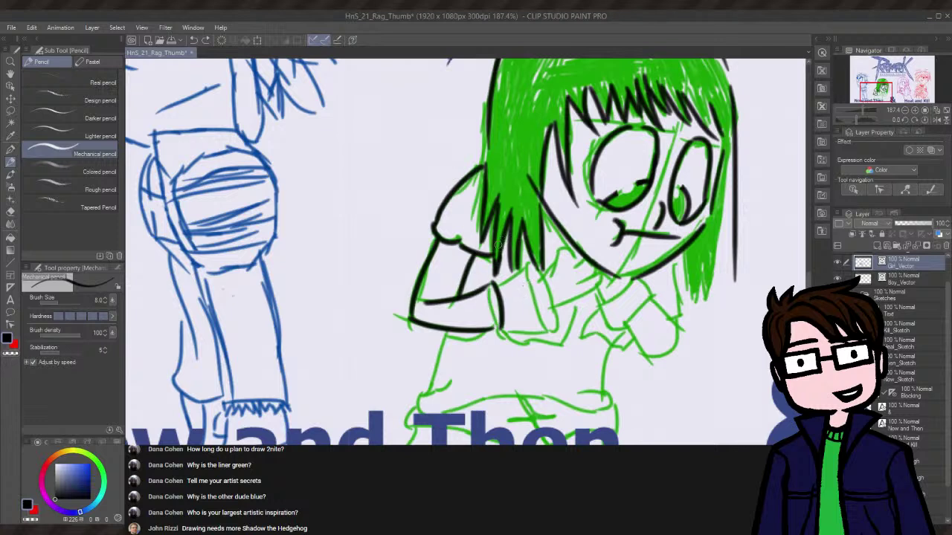
key("ctrl+y")
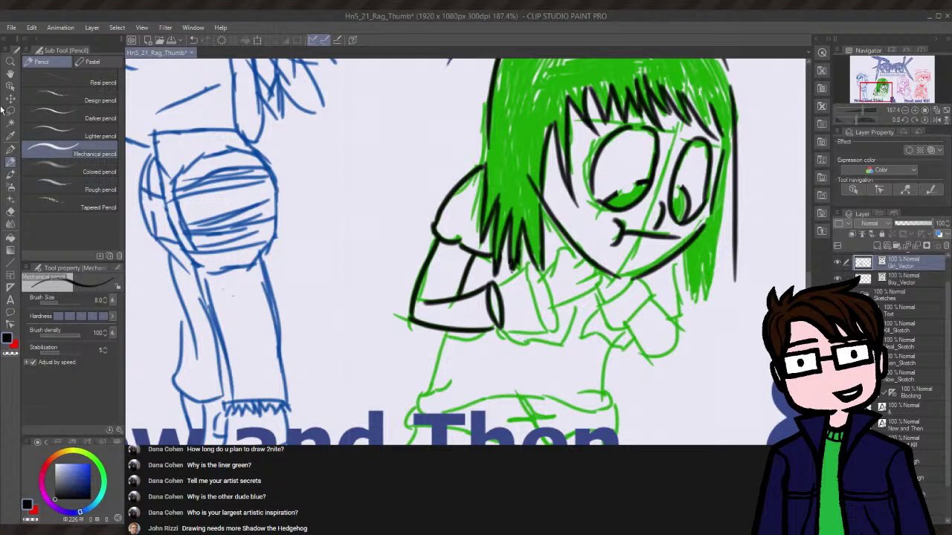
- Erase part of the jagged hair tips above the sleeve and try to redraw a strand there
left_click(10, 214)
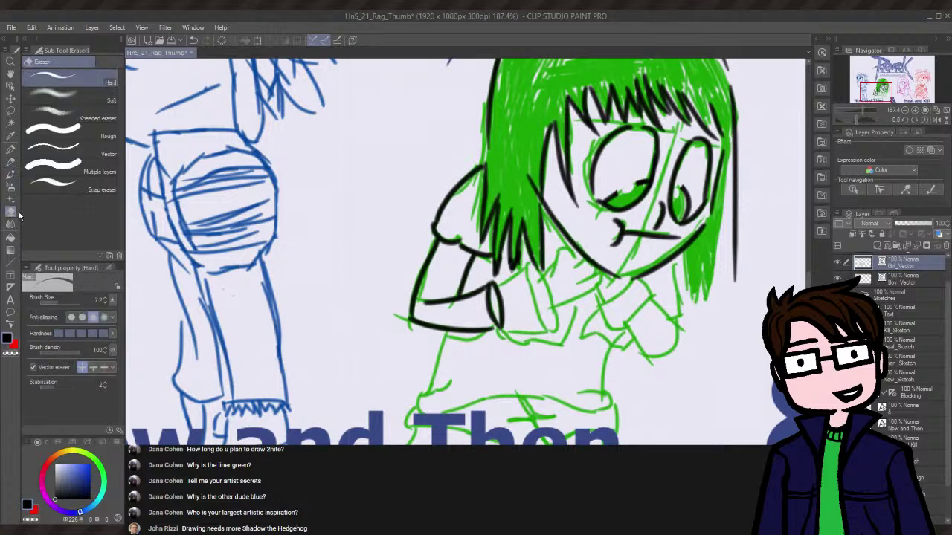
left_click_drag(512, 262, 511, 235)
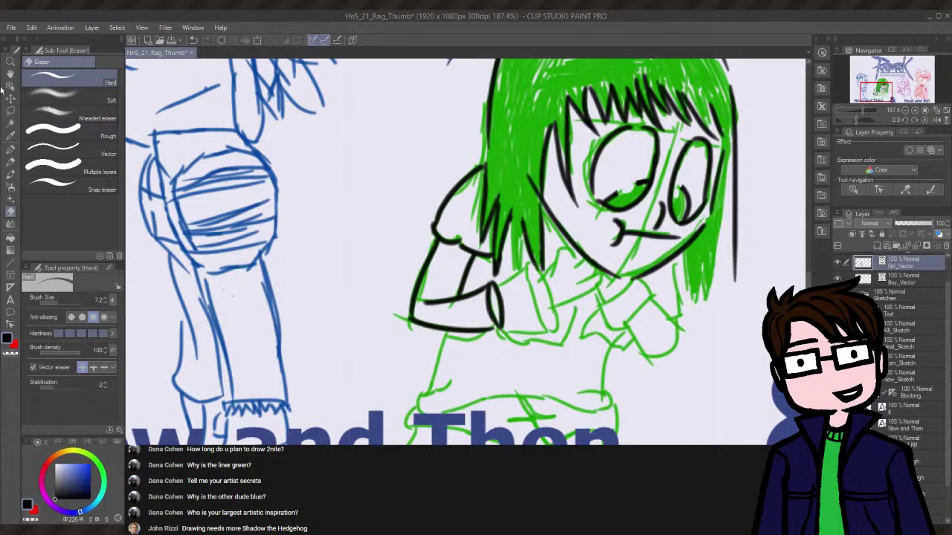
left_click(11, 161)
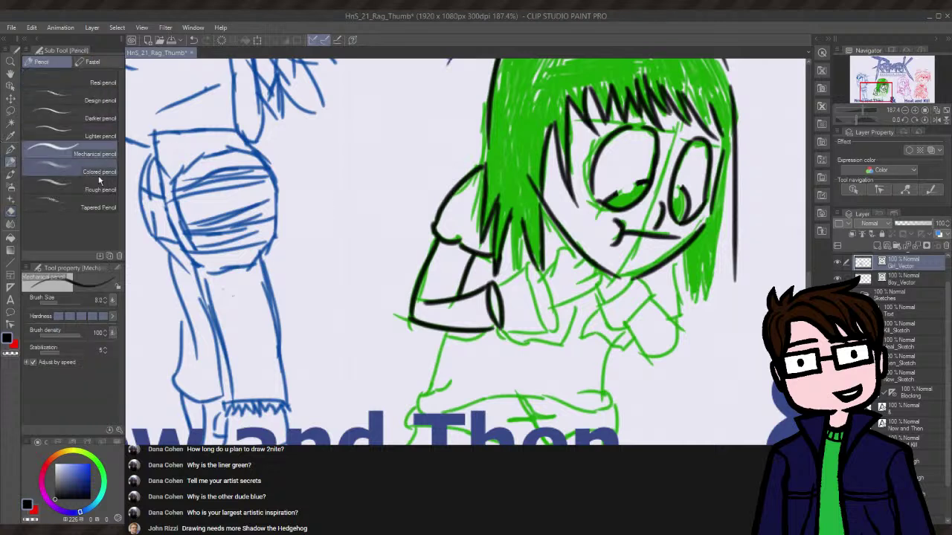
left_click_drag(510, 215, 516, 251)
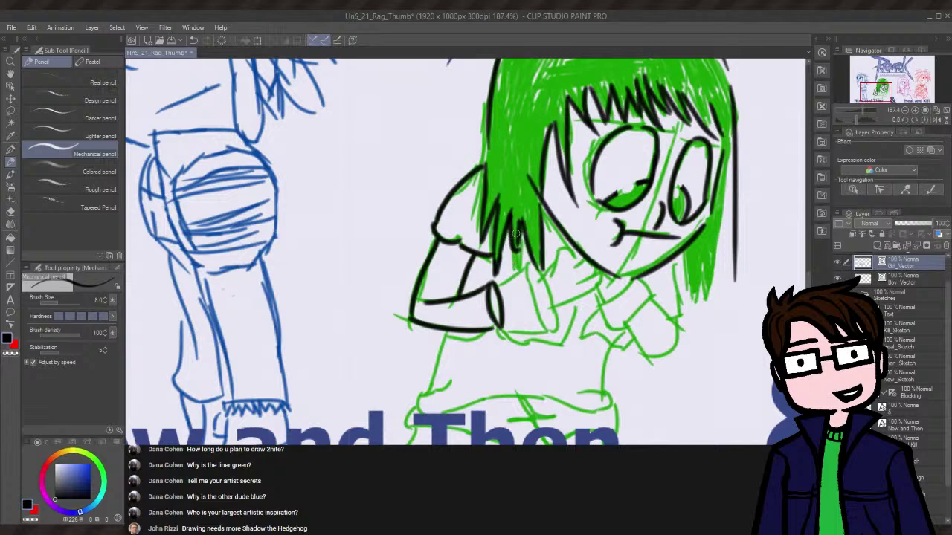
key("ctrl+z")
mouse_move(509, 215)
left_mouse_down()
mouse_move(524, 223)
mouse_move(515, 253)
mouse_move(527, 252)
left_mouse_up()
key("ctrl+z")
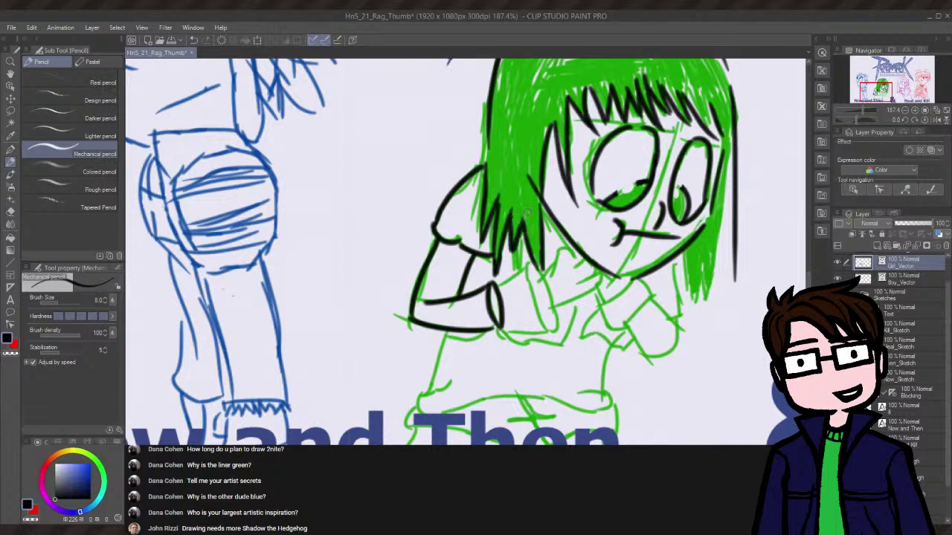
- Erase the jagged hair tips between the shoulder strand and the girl's jawline
left_click(11, 211)
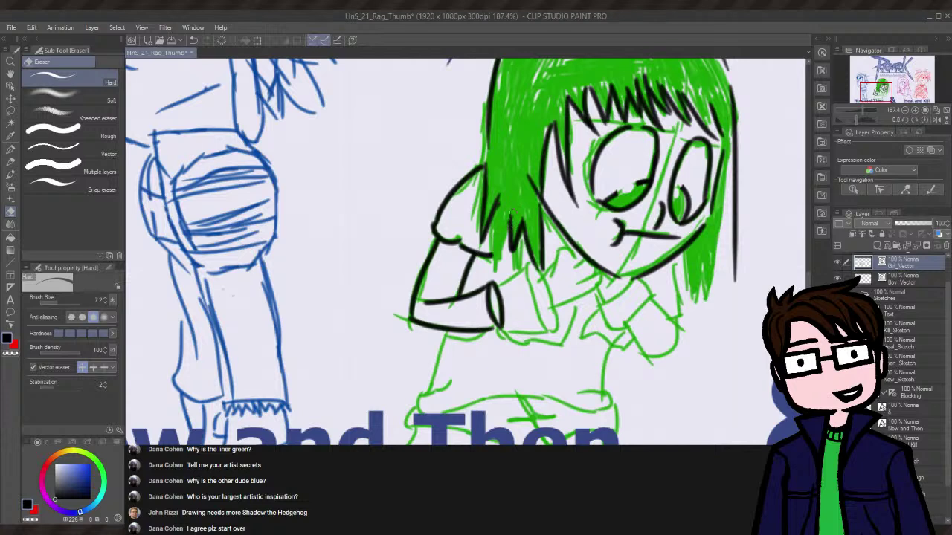
left_click_drag(511, 213, 512, 237)
mouse_move(510, 228)
left_mouse_down()
mouse_move(512, 253)
mouse_move(523, 220)
mouse_move(538, 270)
mouse_move(542, 242)
left_mouse_up()
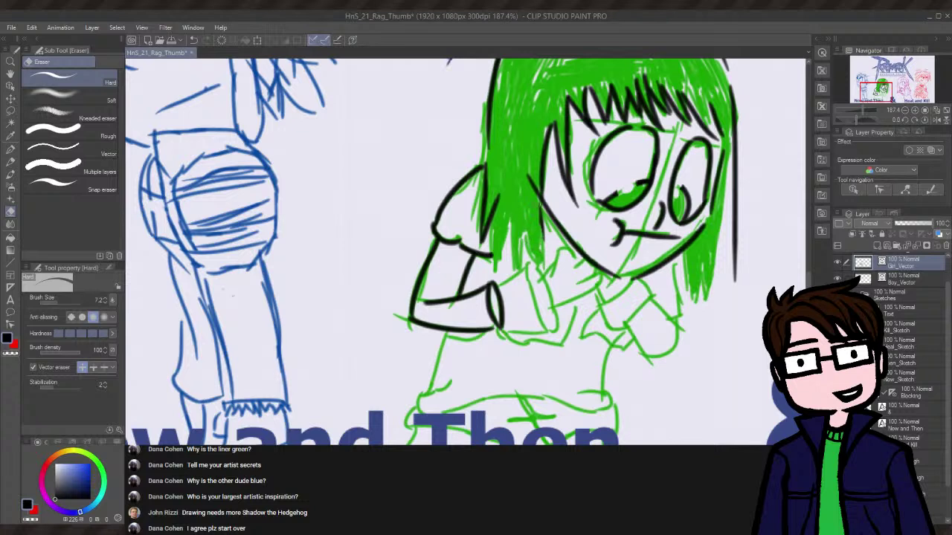
mouse_move(540, 204)
left_mouse_down()
mouse_move(542, 240)
mouse_move(543, 229)
left_mouse_up()
- Redraw the zigzag hair tips above the sleeve and join them up to the side of the face with the Mechanical pencil
left_click(10, 164)
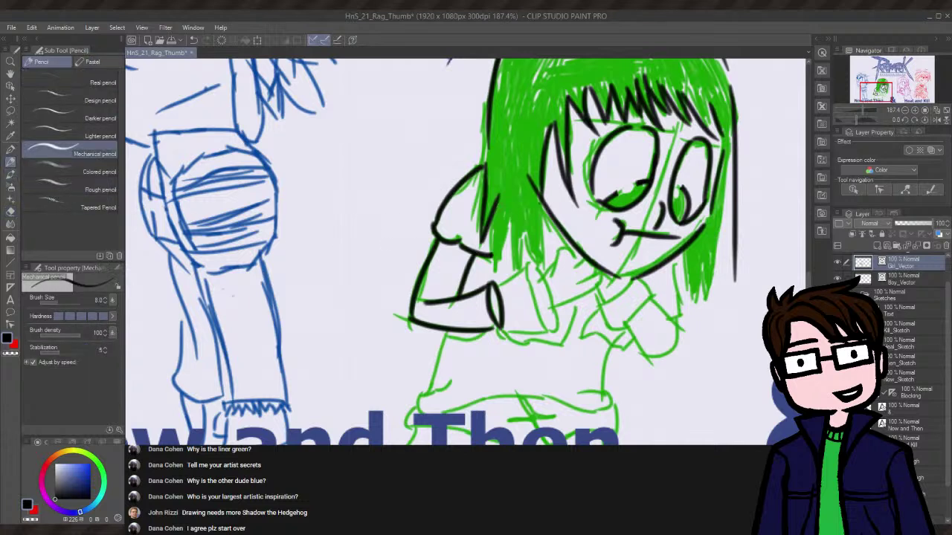
mouse_move(498, 197)
left_mouse_down()
mouse_move(499, 258)
mouse_move(509, 208)
mouse_move(516, 270)
mouse_move(528, 210)
mouse_move(537, 261)
left_mouse_up()
key("ctrl+z")
key("ctrl+z")
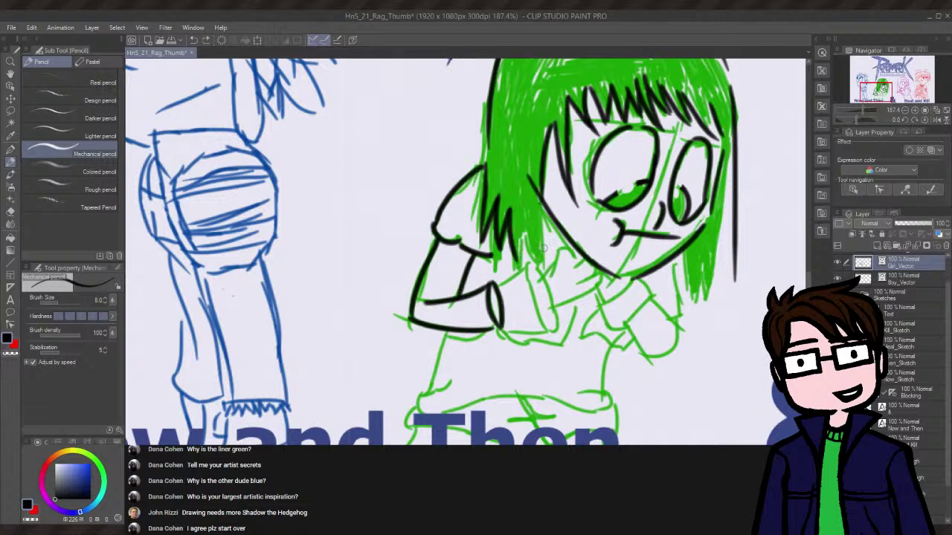
key("ctrl+z")
mouse_move(507, 211)
left_mouse_down()
mouse_move(519, 256)
mouse_move(526, 225)
mouse_move(543, 260)
mouse_move(549, 193)
mouse_move(544, 239)
left_mouse_up()
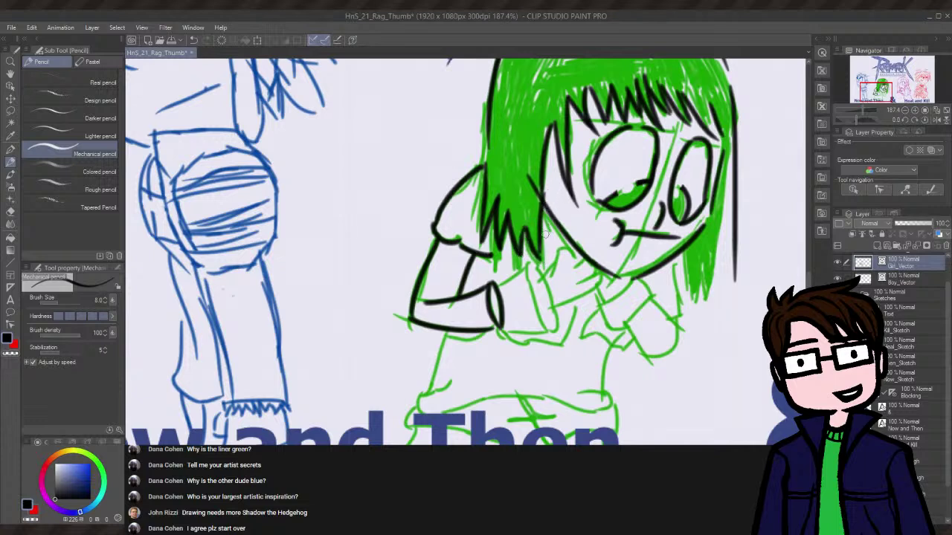
key("ctrl+z")
left_click_drag(540, 189, 541, 261)
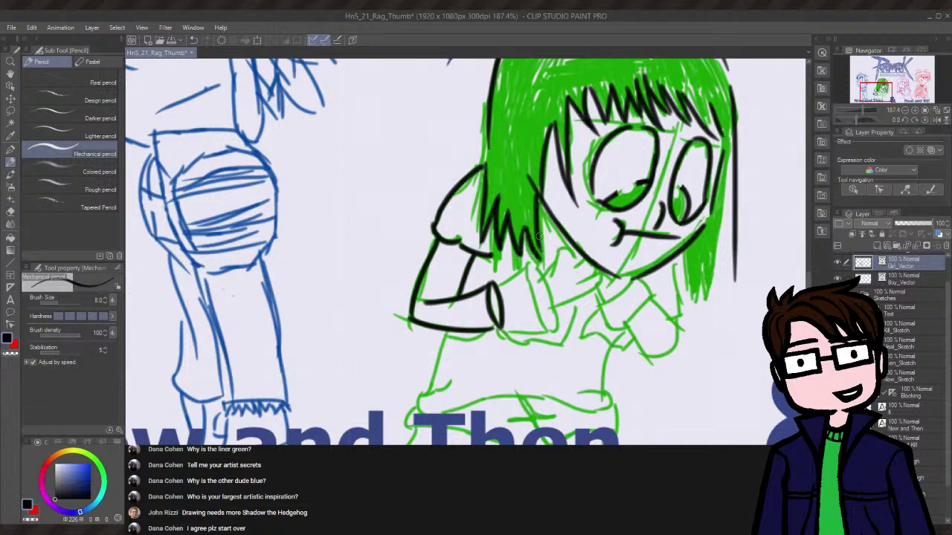
key("ctrl+z")
left_click_drag(540, 189, 529, 253)
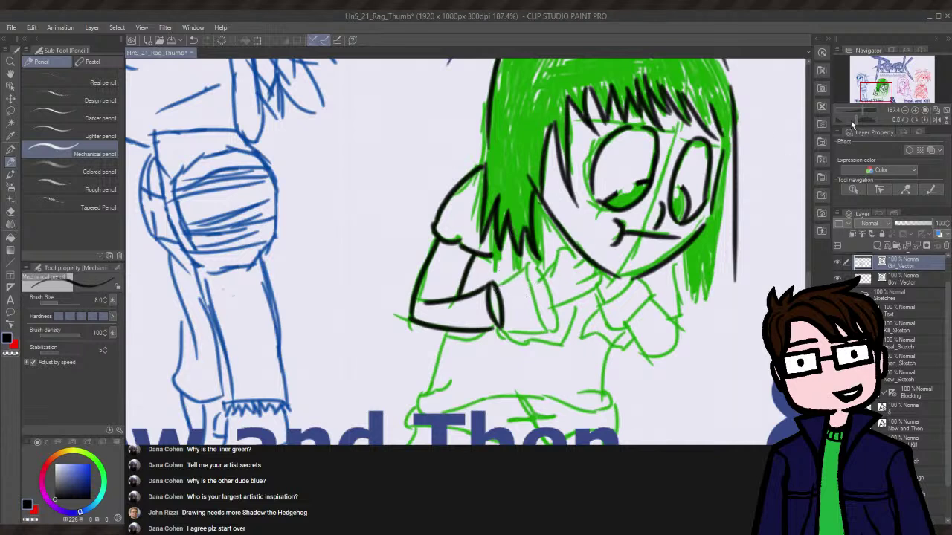
- Rotate the canvas to about 87 degrees and ink the two long edges of the forearm cuff beyond the sleeve opening
mouse_move(854, 118)
left_mouse_down()
mouse_move(863, 119)
mouse_move(851, 134)
left_mouse_up()
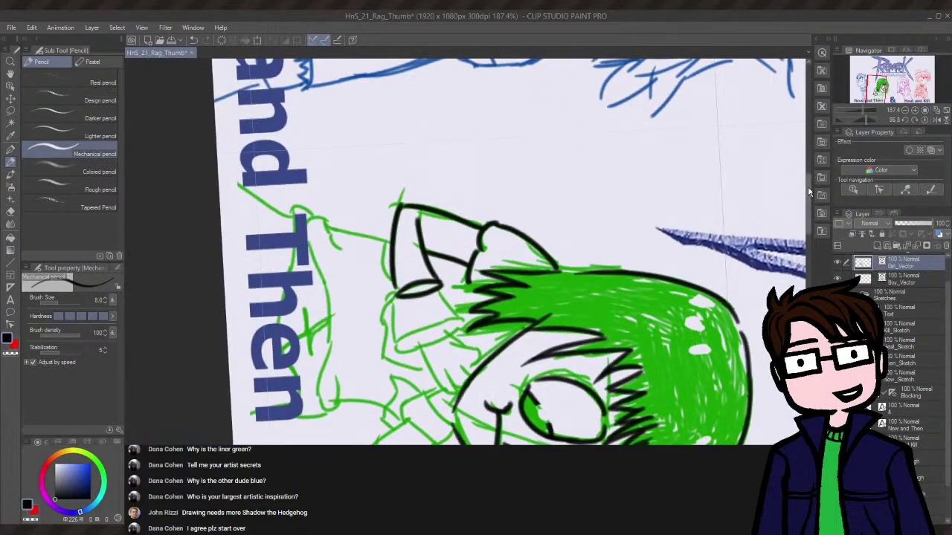
scroll(807, 186, "down", 5)
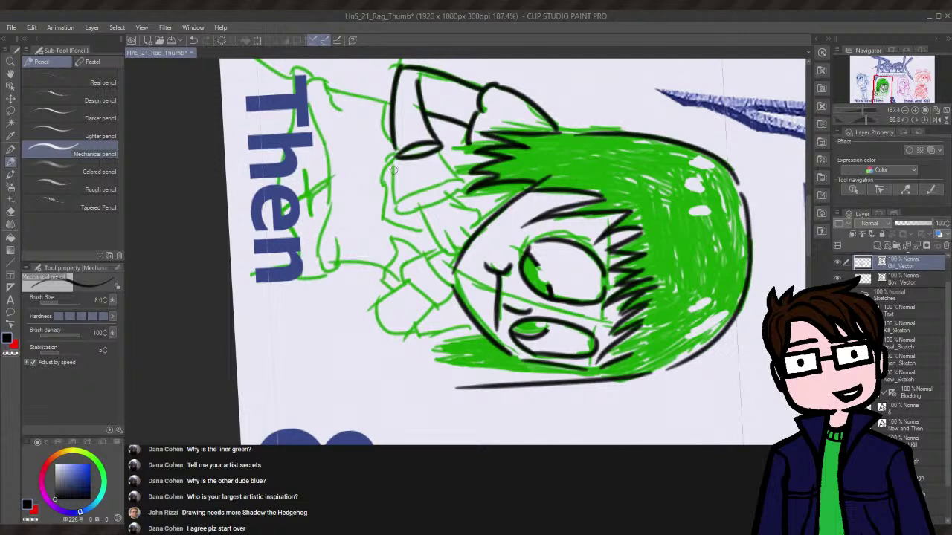
left_click_drag(394, 160, 393, 208)
left_click_drag(440, 151, 454, 184)
key("ctrl+z")
key("ctrl+y")
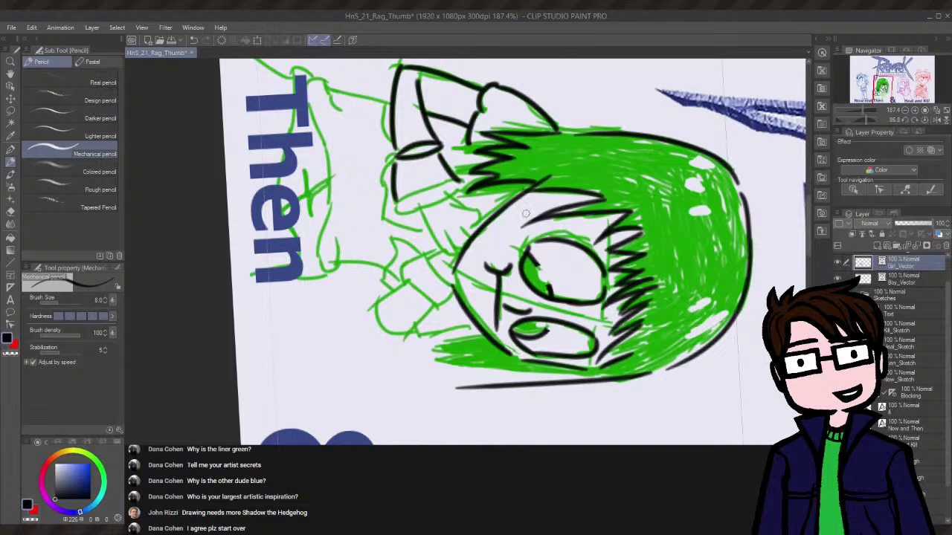
- Rotate the canvas to 6.4 degrees and ink the line closing the hand end of the forearm cuff
left_click_drag(866, 119, 854, 119)
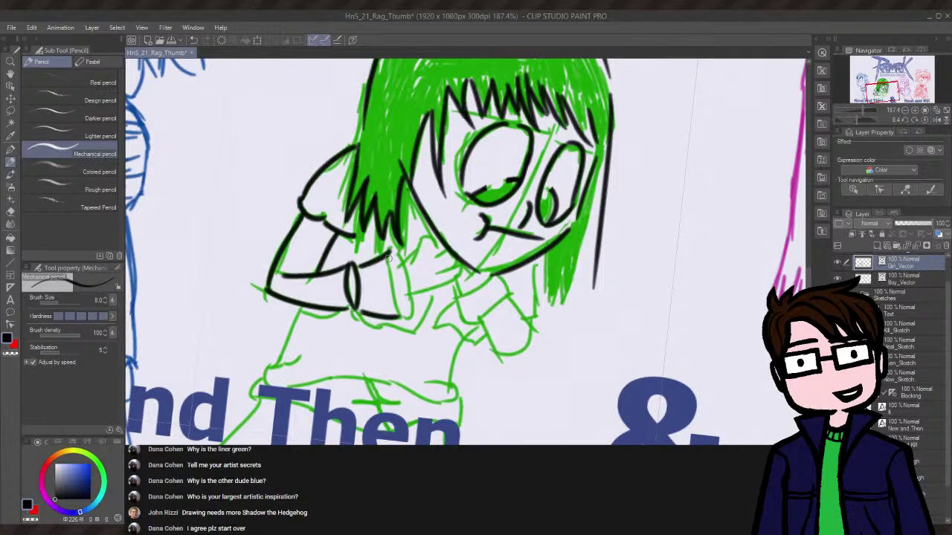
left_click_drag(387, 256, 409, 337)
key("ctrl+z")
left_click_drag(392, 257, 413, 322)
key("ctrl+z")
left_click_drag(392, 257, 413, 321)
left_click_drag(388, 254, 406, 298)
key("ctrl+z")
- Ink the thumb and curled fingers of the hand resting under the girl's chin
mouse_move(396, 266)
left_mouse_down()
mouse_move(416, 256)
mouse_move(386, 261)
mouse_move(421, 249)
mouse_move(439, 272)
left_mouse_up()
key("ctrl+z")
key("ctrl+z")
key("ctrl+z")
key("ctrl+z")
key("ctrl+z")
key("ctrl+z")
key("ctrl+z")
mouse_move(422, 233)
left_mouse_down()
mouse_move(442, 260)
mouse_move(430, 259)
left_mouse_up()
key("ctrl+z")
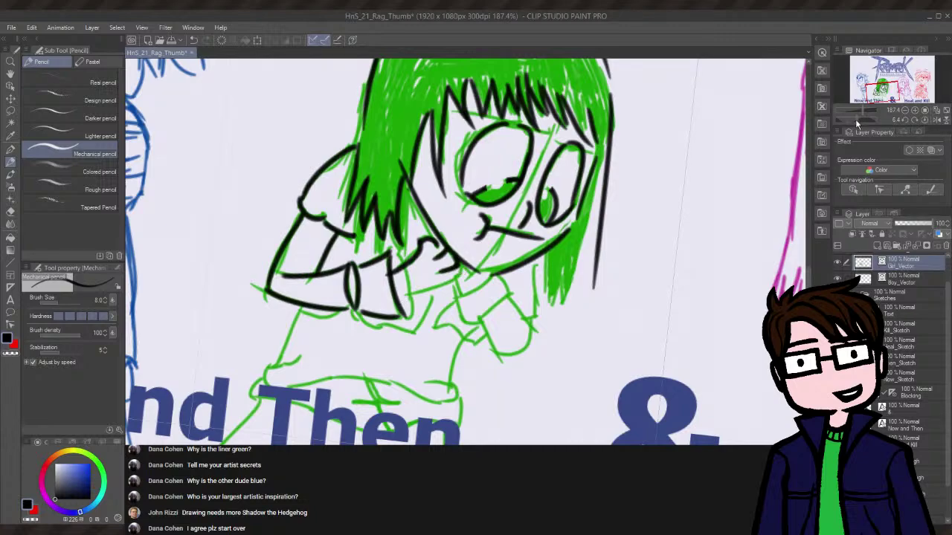
- With the canvas rotated to about -57 degrees, ink the hand's outer edge and the cuff's rim, and rotate the canvas back to -6.4 degrees
left_click_drag(858, 119, 830, 119)
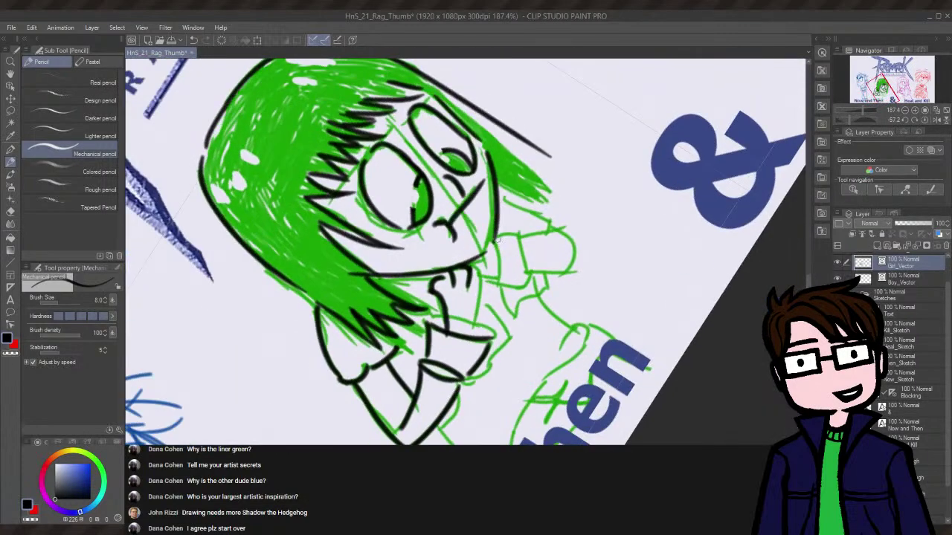
left_click_drag(471, 269, 476, 317)
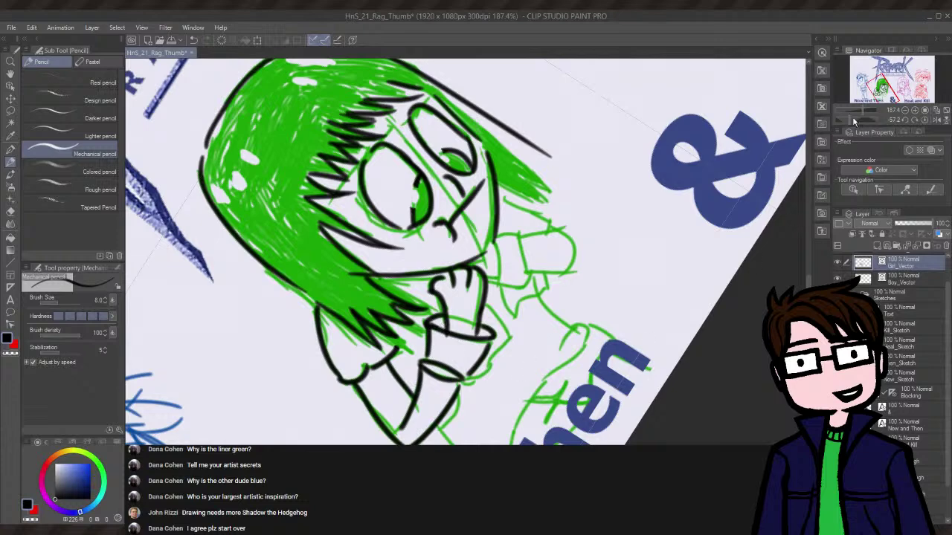
left_click_drag(852, 116, 855, 120)
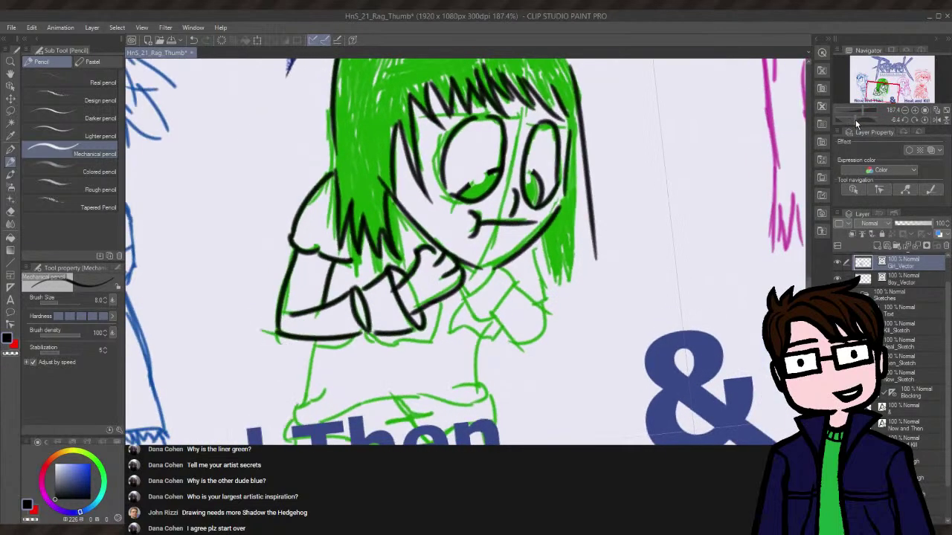
- Erase the narrow oval opening between the flared sleeve and the forearm cuff
left_click(11, 213)
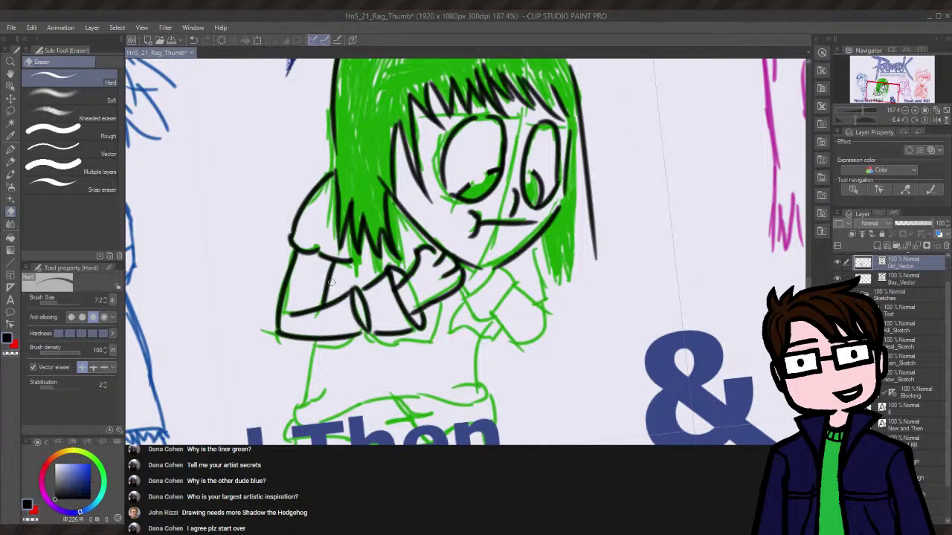
left_click(10, 161)
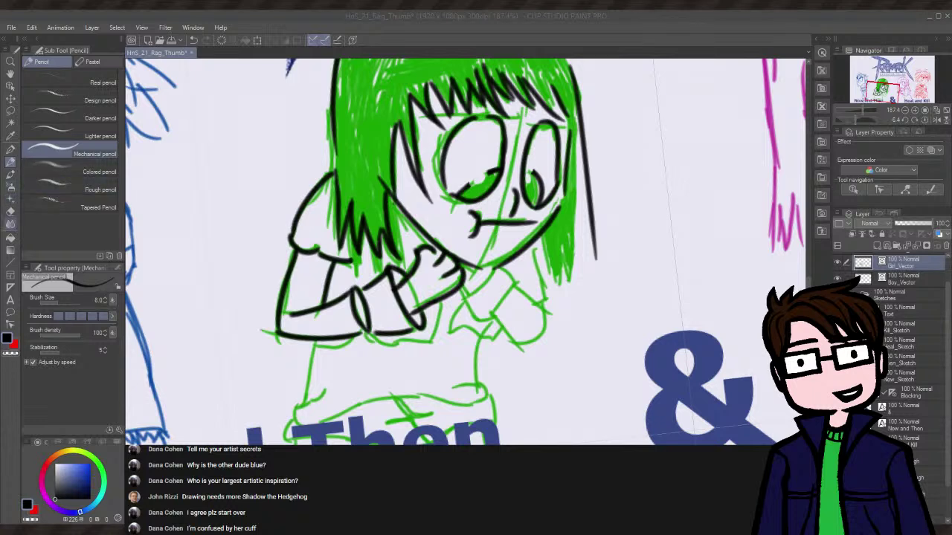
left_click(11, 211)
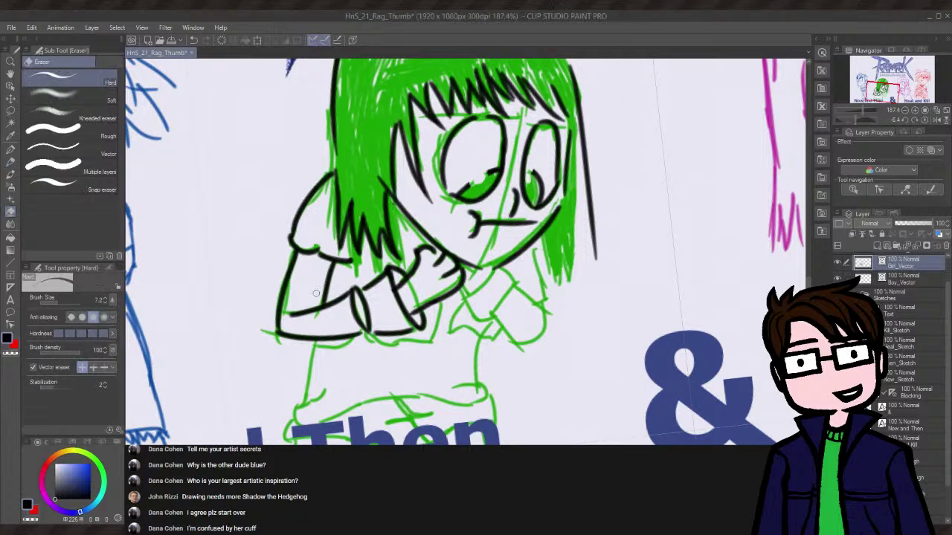
left_click(368, 317)
left_click_drag(367, 319, 370, 328)
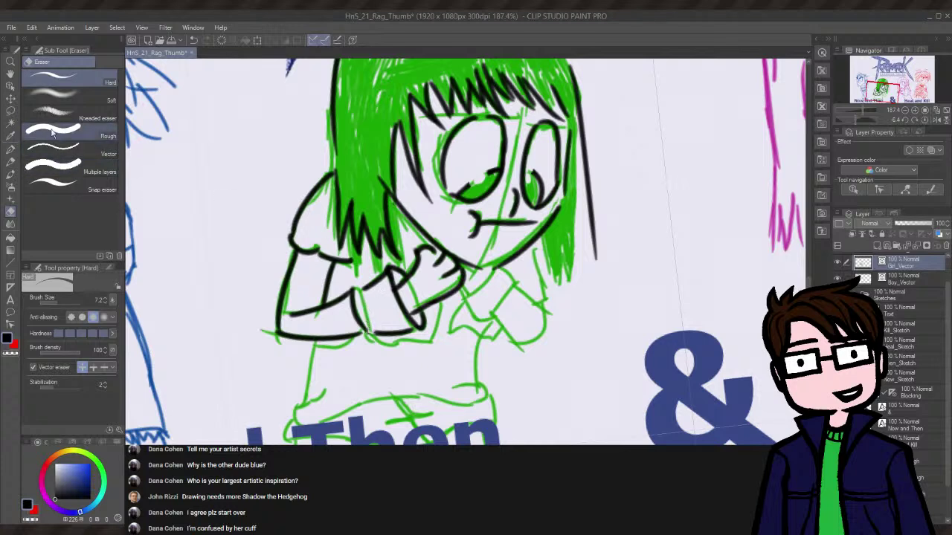
- Ink a single curved line where the flared sleeve meets the forearm cuff
left_click(11, 174)
left_click(10, 162)
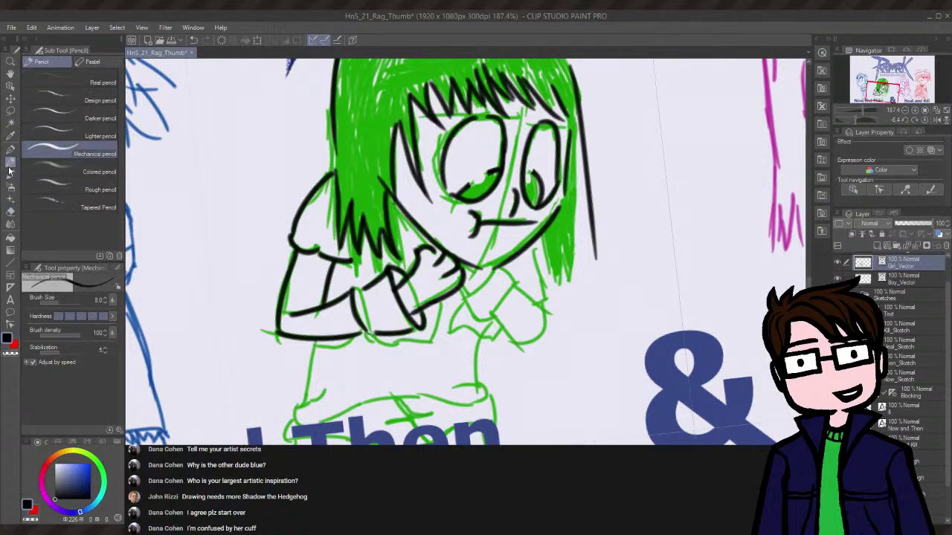
left_click_drag(356, 287, 372, 332)
left_click_drag(355, 287, 371, 325)
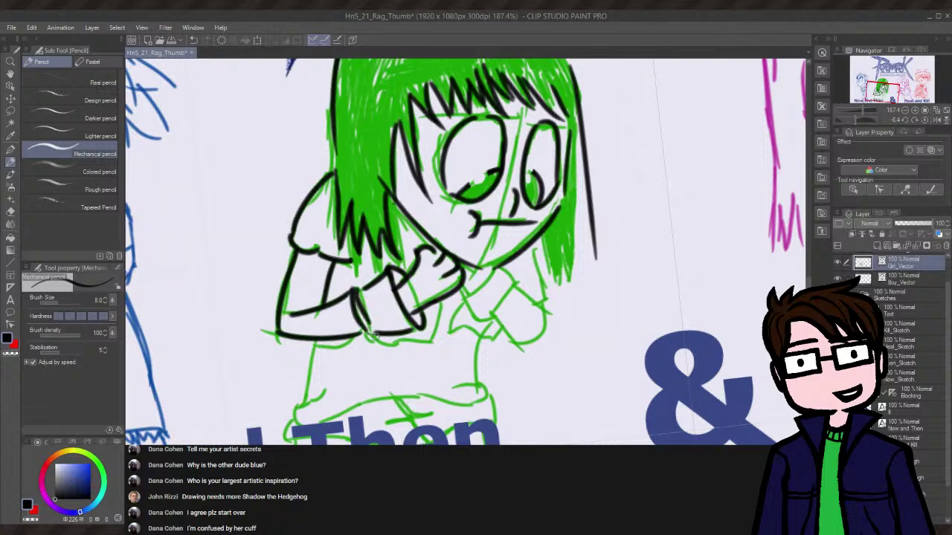
key("ctrl+z")
left_click_drag(353, 286, 367, 331)
key("ctrl+z")
left_click_drag(354, 286, 371, 332)
- Ink a curved trim line across the forearm cuff, parallel to its hand-side edge
left_click_drag(385, 283, 397, 319)
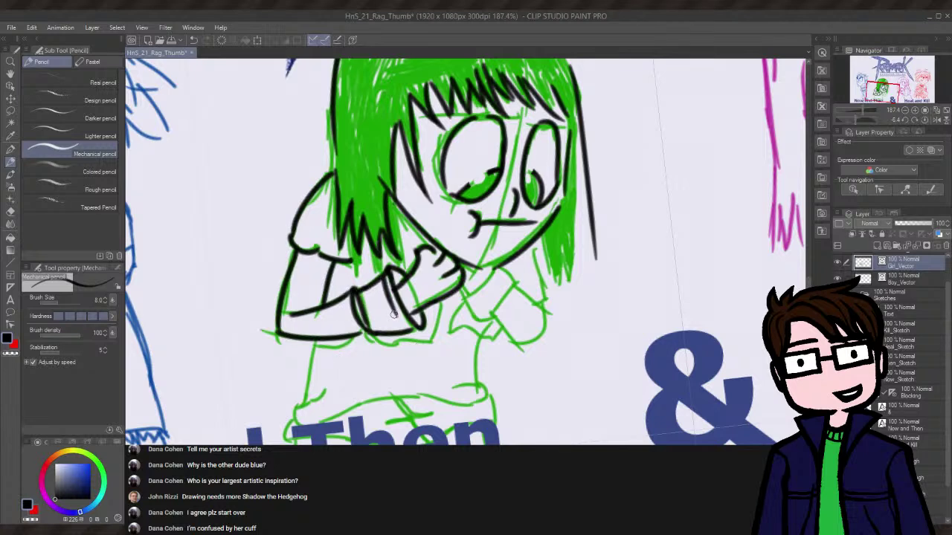
key("ctrl+z")
left_click_drag(384, 275, 400, 322)
key("ctrl+z")
left_click_drag(385, 276, 402, 328)
key("ctrl+z")
left_click_drag(385, 271, 401, 323)
key("ctrl+z")
left_click_drag(386, 282, 415, 340)
key("ctrl+z")
left_click_drag(383, 272, 413, 341)
key("ctrl+z")
left_click_drag(381, 272, 415, 340)
key("ctrl+z")
mouse_move(380, 273)
left_mouse_down()
mouse_move(384, 301)
mouse_move(418, 343)
mouse_move(386, 274)
mouse_move(413, 340)
left_mouse_up()
key("ctrl+z")
key("ctrl+z")
left_click_drag(382, 273, 413, 339)
key("ctrl+z")
left_click_drag(381, 272, 414, 338)
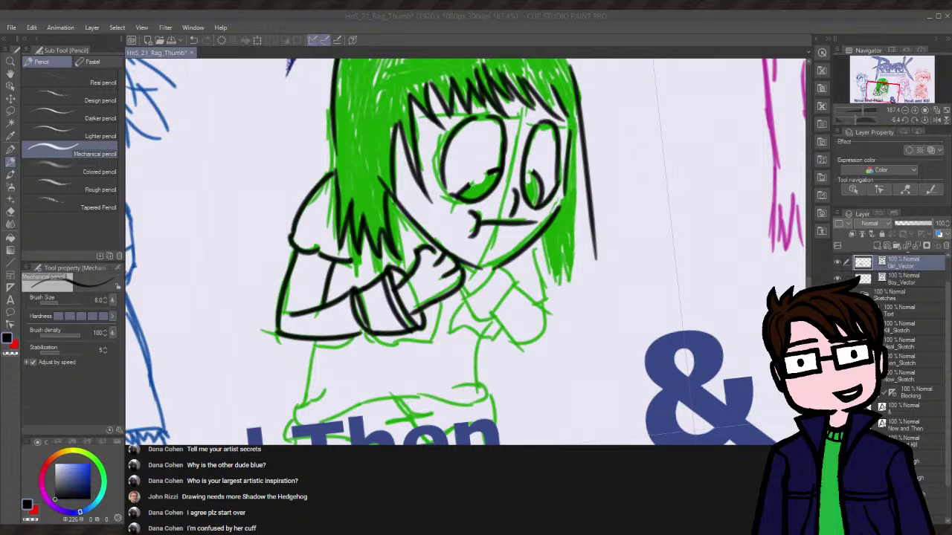
- Save the thumbnail drawing
double_click(490, 17)
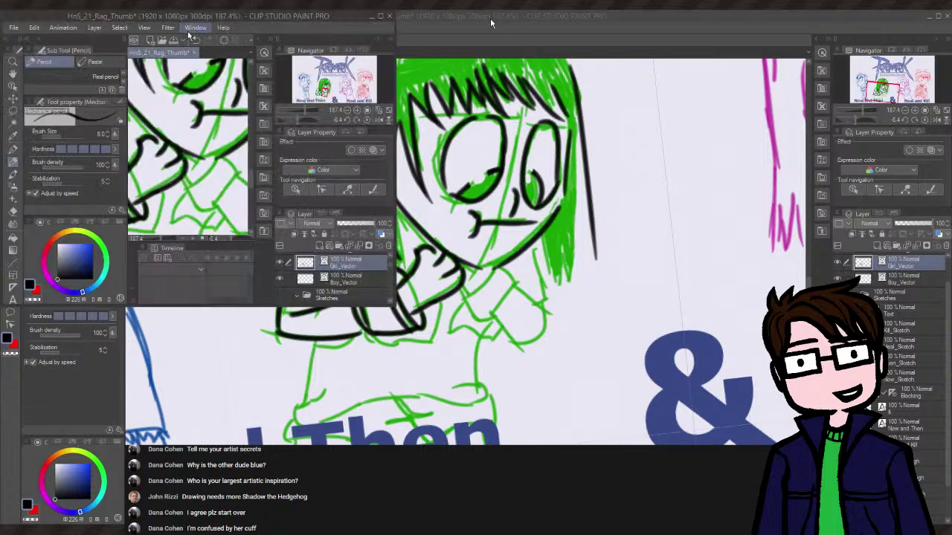
left_click(380, 15)
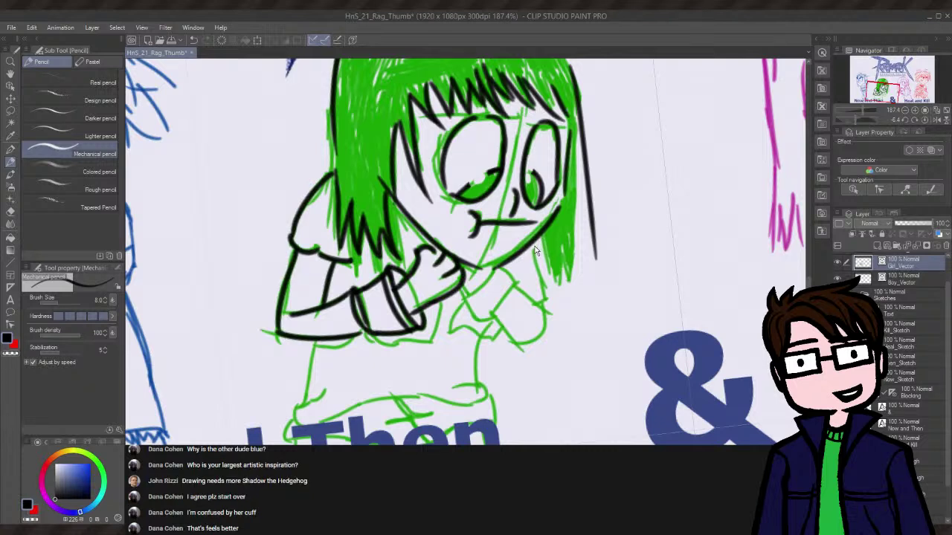
key("ctrl+s")
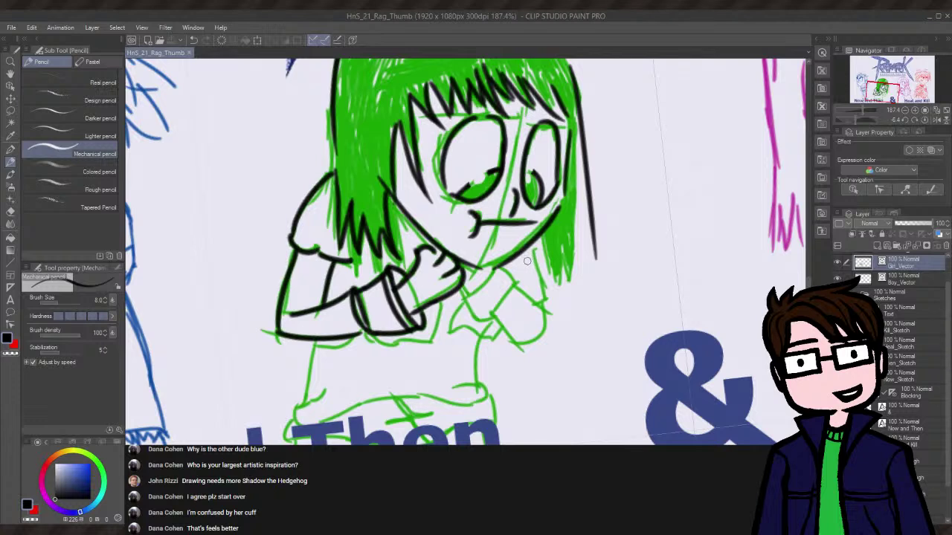
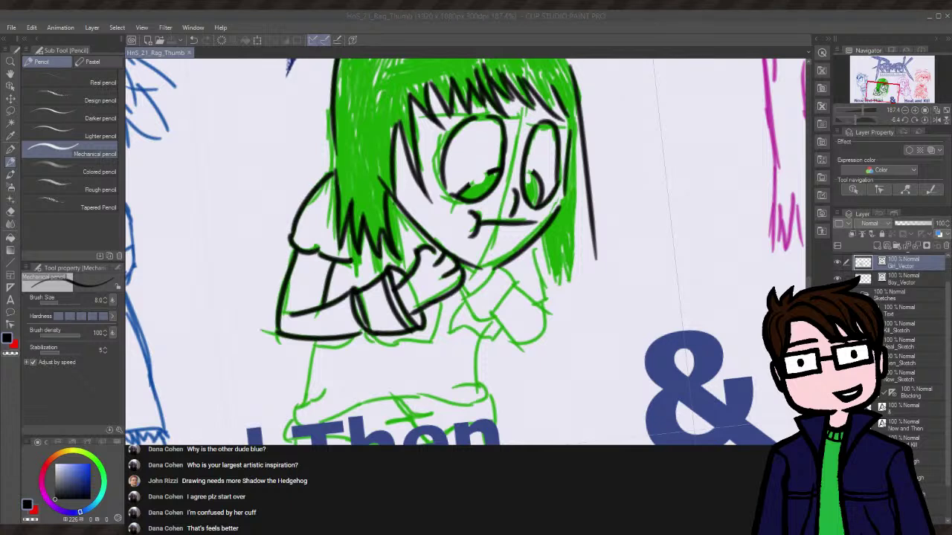
- Ink the short line running from the girl's jaw down to the top of the other, still unlined hand
left_click(14, 168)
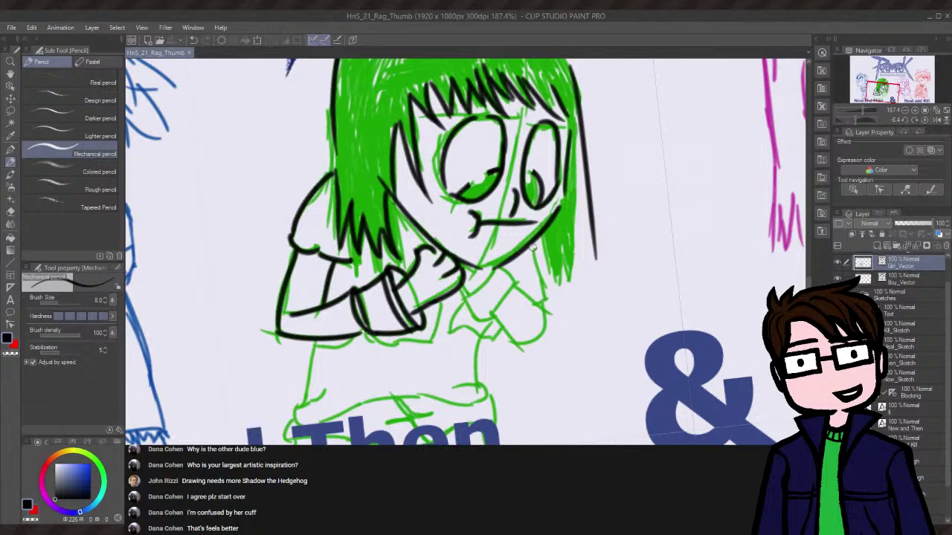
left_click_drag(533, 247, 549, 301)
key("ctrl+z")
key("ctrl+y")
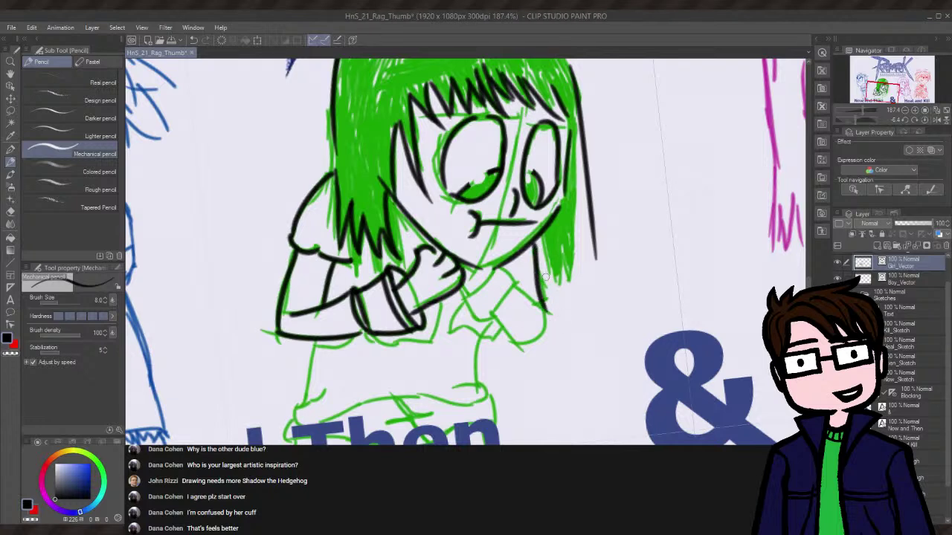
key("ctrl+z")
key("ctrl+y")
key("ctrl+z")
left_click_drag(534, 252, 547, 305)
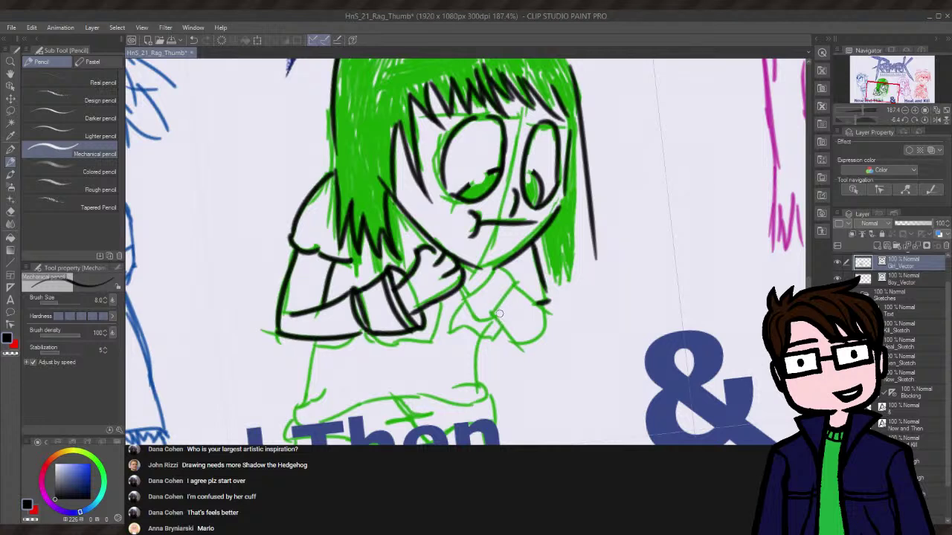
mouse_move(494, 316)
left_mouse_down()
mouse_move(516, 286)
mouse_move(508, 283)
left_mouse_up()
key("ctrl+z")
key("ctrl+z")
key("ctrl+z")
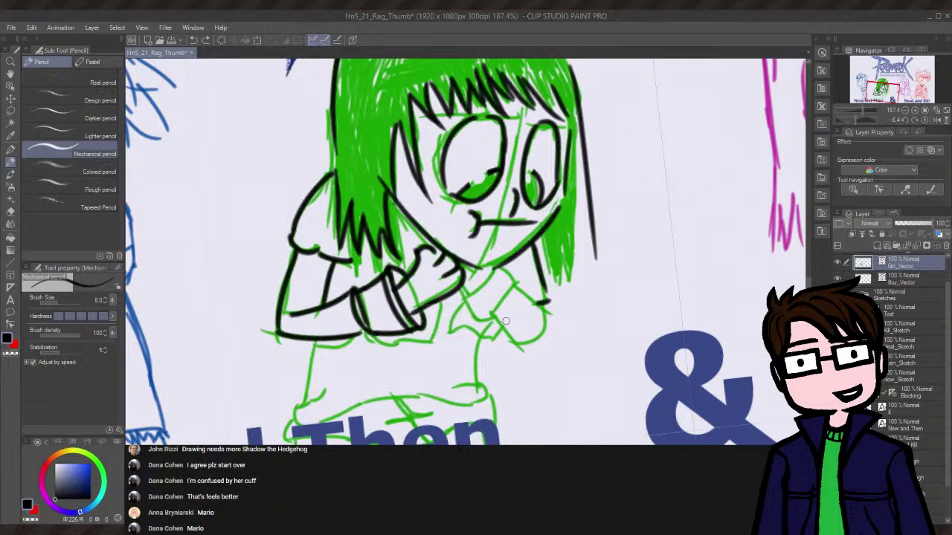
mouse_move(513, 287)
left_mouse_down()
mouse_move(548, 327)
mouse_move(545, 316)
mouse_move(524, 332)
mouse_move(536, 298)
mouse_move(548, 335)
left_mouse_up()
key("ctrl+z")
key("ctrl+z")
key("ctrl+z")
left_click_drag(520, 288, 549, 342)
key("ctrl+z")
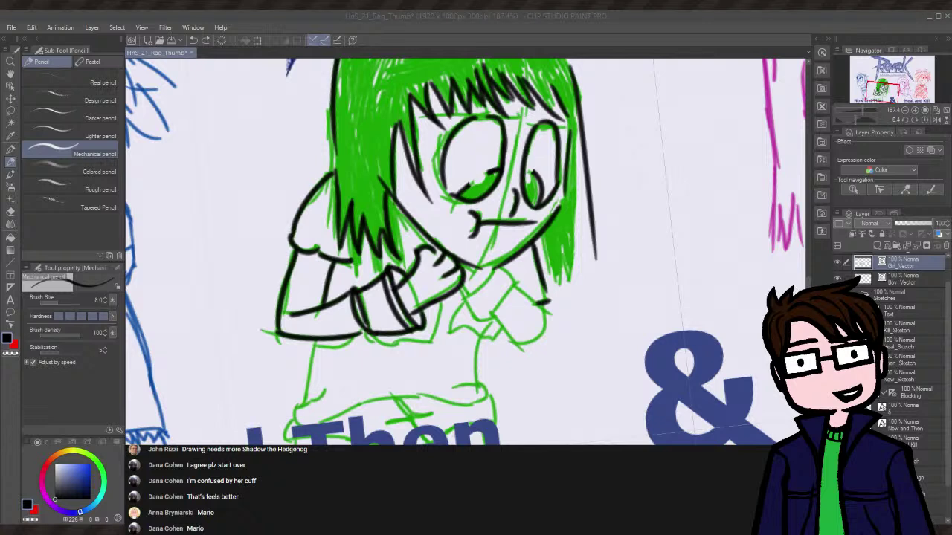
left_click(11, 162)
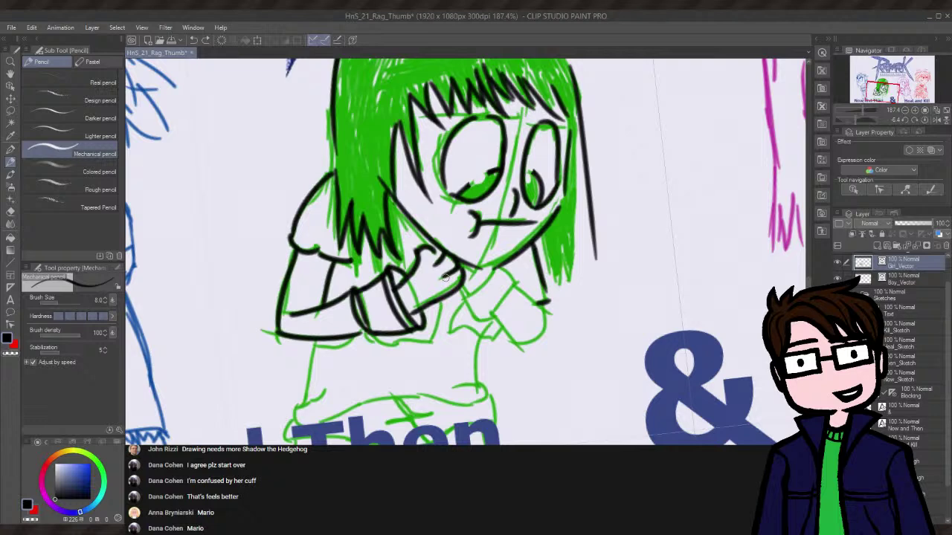
left_click_drag(491, 314, 522, 354)
key("ctrl+z")
- Ink the rounded outline at the end of the girl's second arm, running both of its sides up to the cuff
left_click_drag(854, 119, 850, 124)
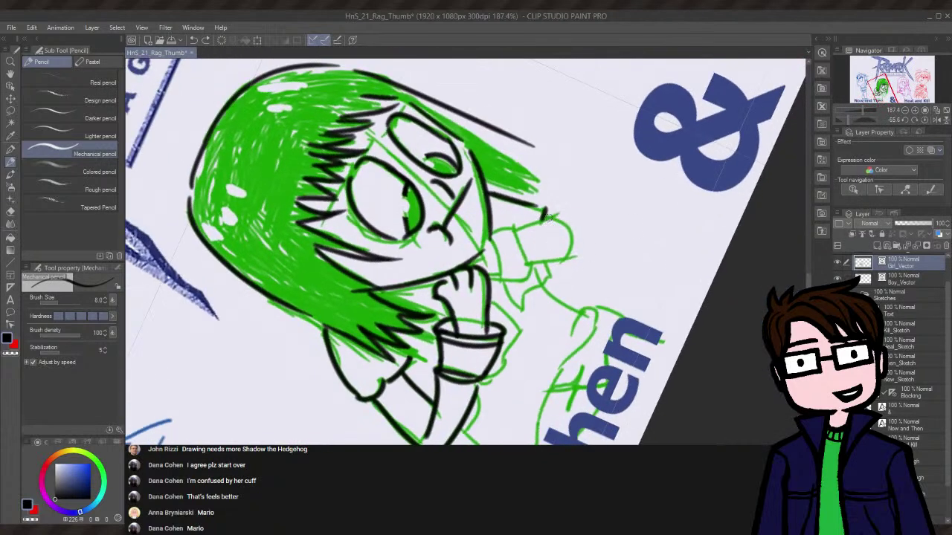
left_click_drag(545, 215, 566, 260)
key("ctrl+z")
left_click_drag(544, 214, 559, 253)
left_click_drag(846, 119, 864, 118)
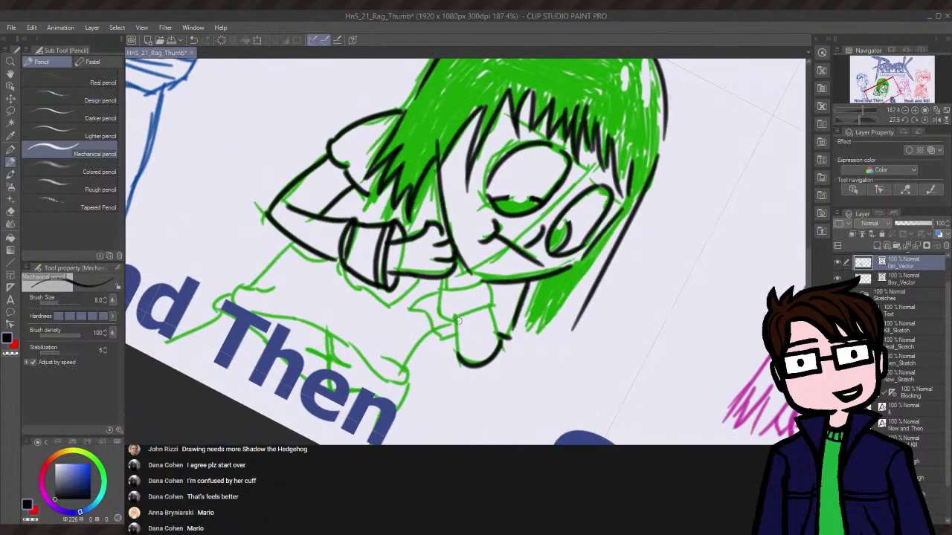
left_click_drag(459, 320, 461, 365)
mouse_move(488, 314)
left_mouse_down()
mouse_move(502, 365)
mouse_move(508, 354)
left_mouse_up()
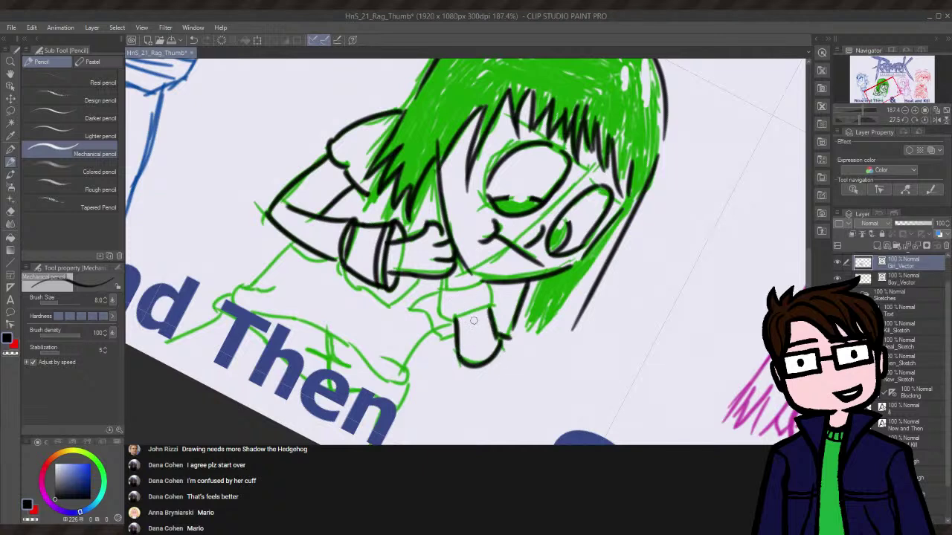
- Ink the sides of the second arm's cuff and the curved edge where it meets the rounded arm shape
left_click_drag(455, 319, 496, 311)
key("ctrl+z")
key("ctrl+z")
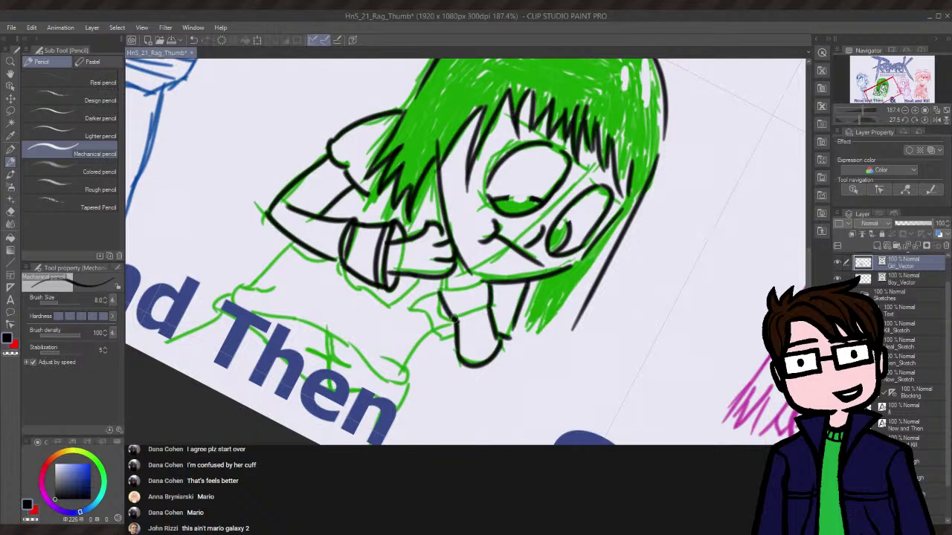
left_click_drag(452, 322, 486, 311)
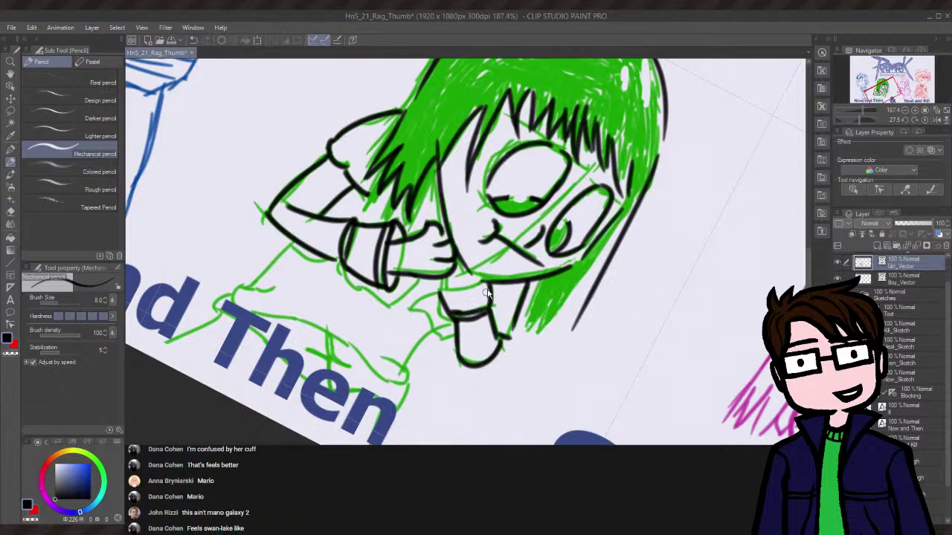
left_click(880, 189)
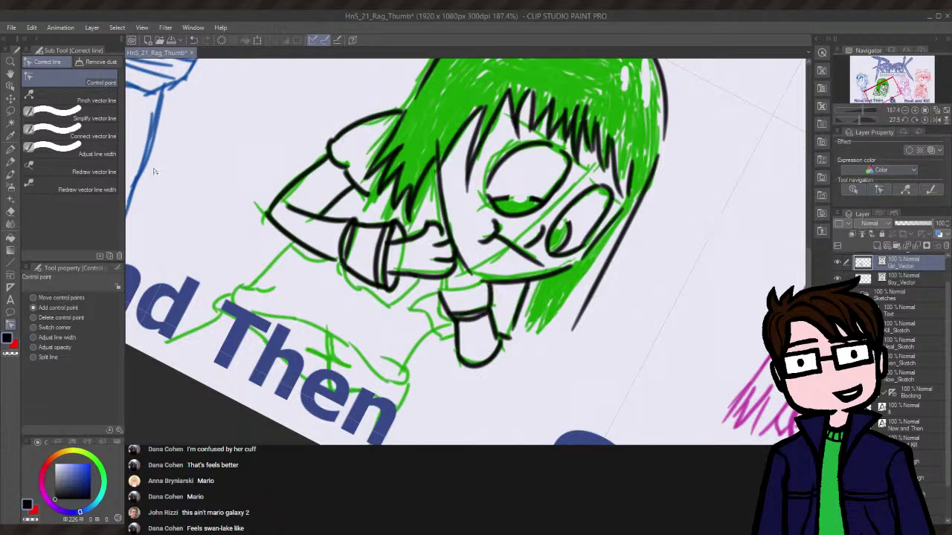
left_click(11, 162)
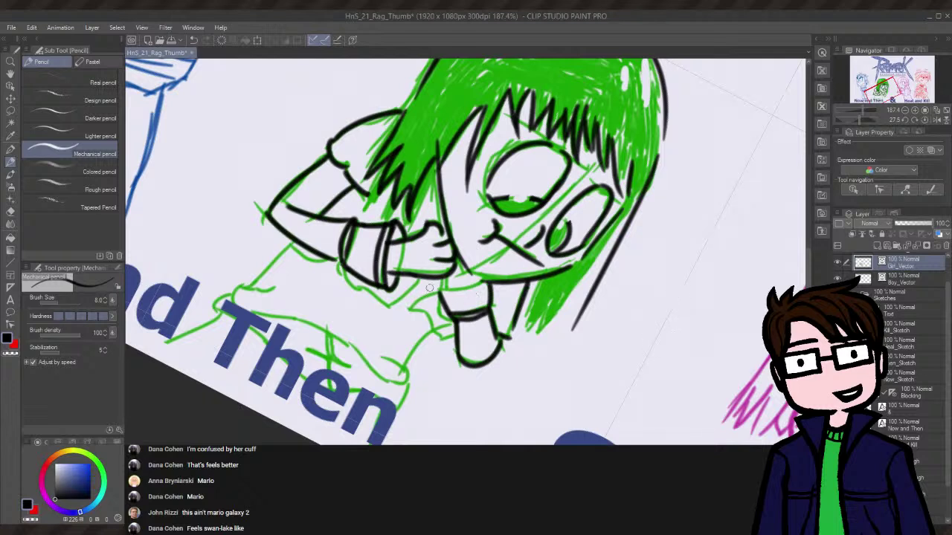
- Ink the second cuff's upper edge under the jaw and a curved trim line parallel to it
left_click_drag(439, 295, 492, 273)
key("ctrl+z")
key("ctrl+z")
left_click_drag(440, 293, 489, 271)
left_click_drag(443, 295, 479, 273)
key("ctrl+z")
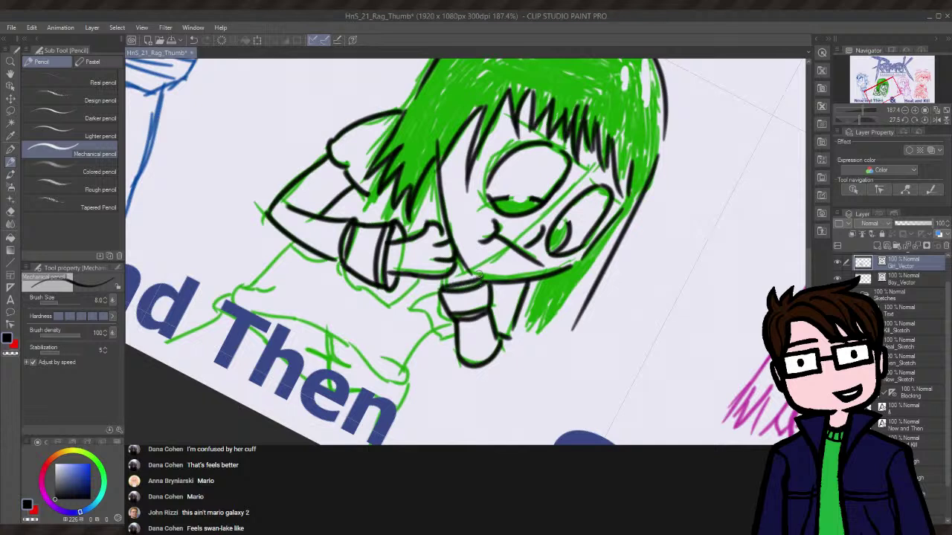
key("ctrl+z")
mouse_move(442, 297)
left_mouse_down()
mouse_move(489, 293)
mouse_move(494, 280)
mouse_move(465, 299)
mouse_move(485, 282)
left_mouse_up()
key("ctrl+z")
key("ctrl+z")
key("ctrl+z")
key("ctrl+z")
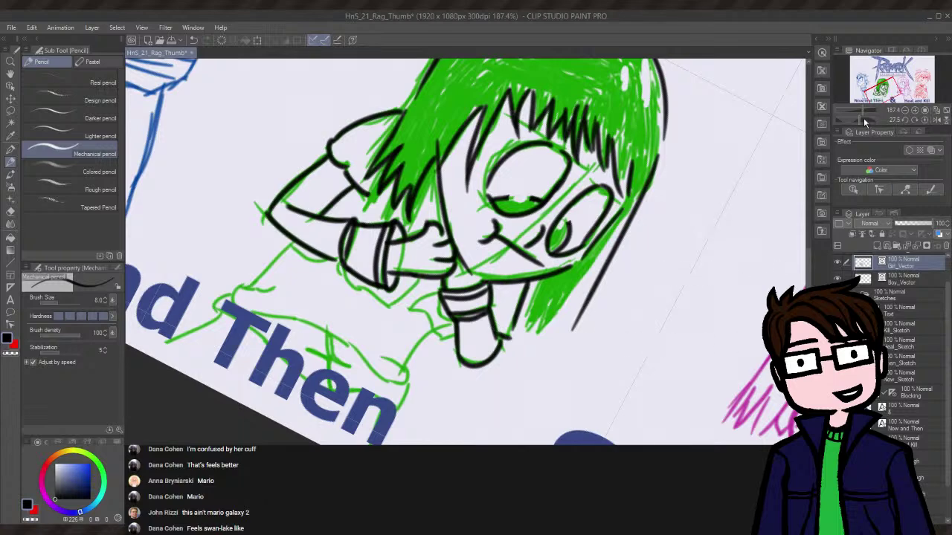
- Ink the small wavy-edged piece of the top hanging just below the second arm's cuff
mouse_move(859, 119)
left_mouse_down()
mouse_move(863, 108)
mouse_move(853, 120)
left_mouse_up()
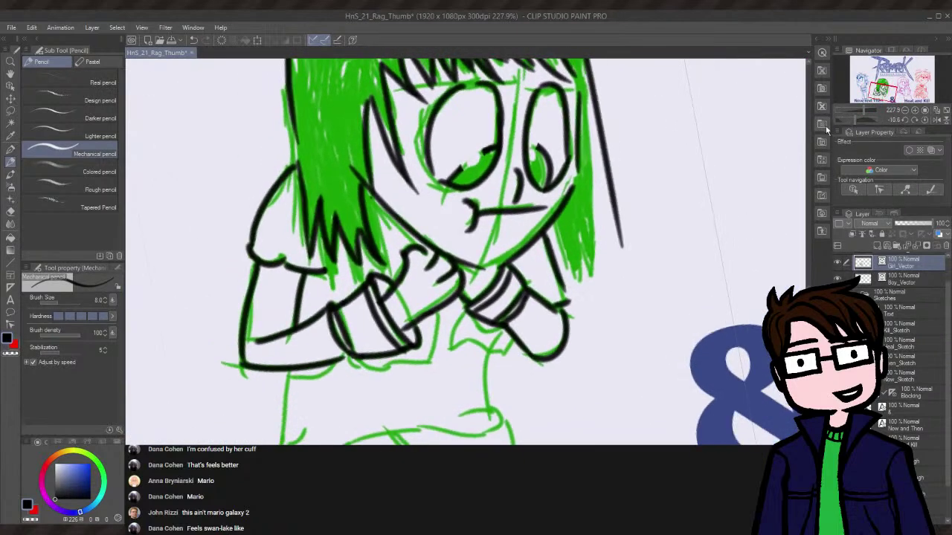
scroll(440, 253, "down", 3)
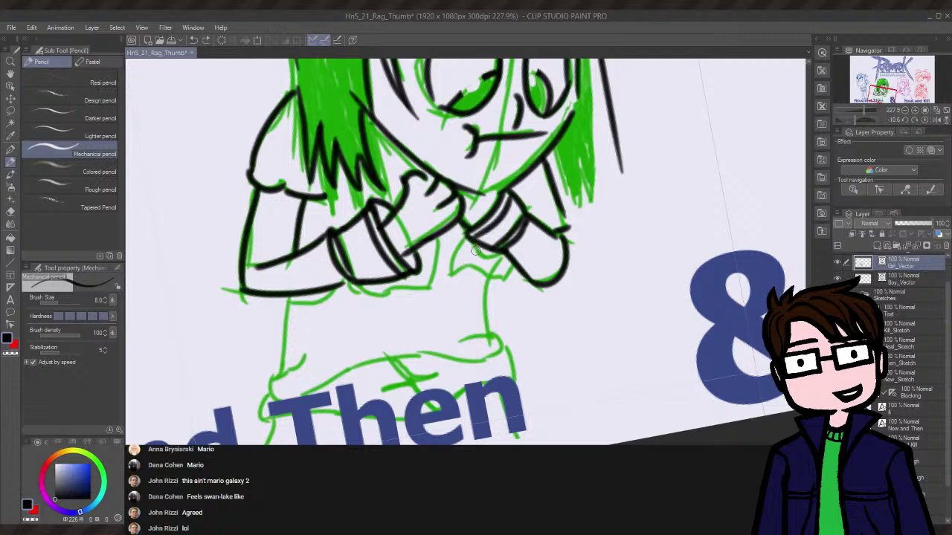
left_click_drag(479, 245, 466, 285)
left_click_drag(469, 286, 492, 279)
mouse_move(500, 287)
left_mouse_down()
mouse_move(521, 293)
mouse_move(528, 276)
mouse_move(514, 290)
left_mouse_up()
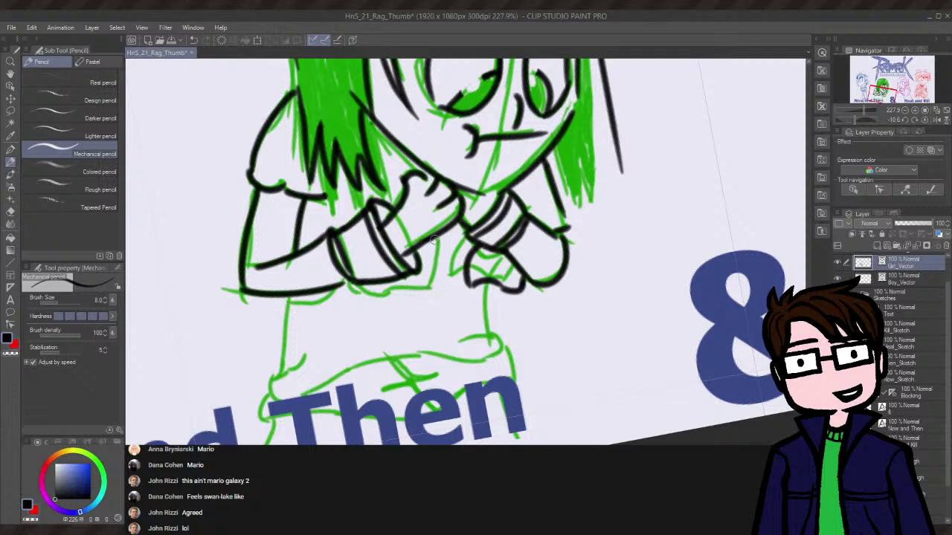
- Ink the top's inner edge and curved hem beneath the first forearm, and check the line art with the green sketch hidden
left_click_drag(434, 240, 422, 283)
left_click_drag(313, 290, 368, 297)
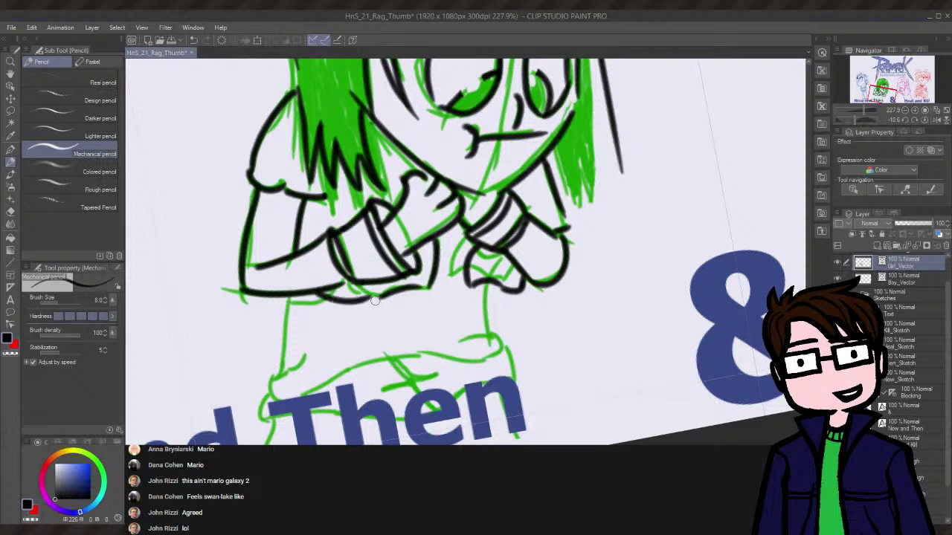
key("ctrl+z")
mouse_move(292, 304)
left_mouse_down()
mouse_move(325, 310)
mouse_move(380, 293)
left_mouse_up()
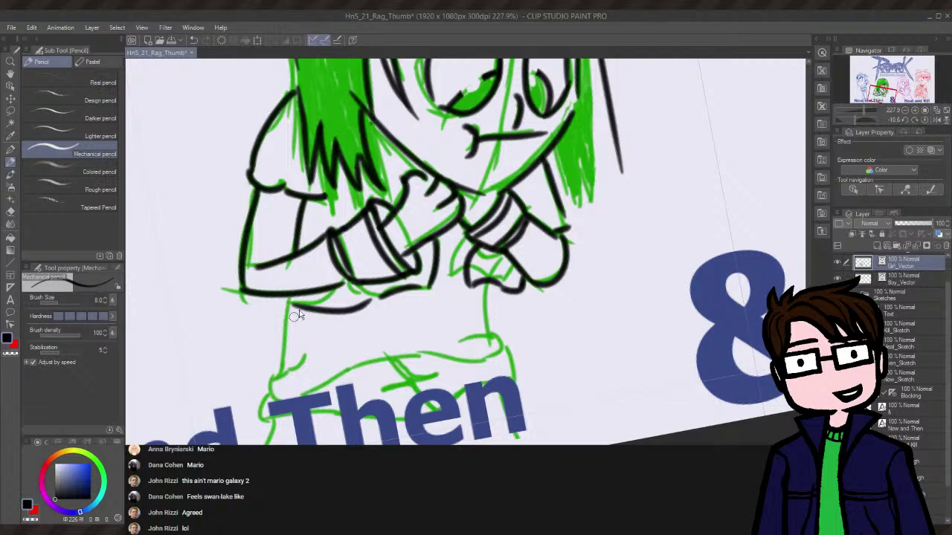
key("ctrl+z")
left_click_drag(285, 312, 364, 312)
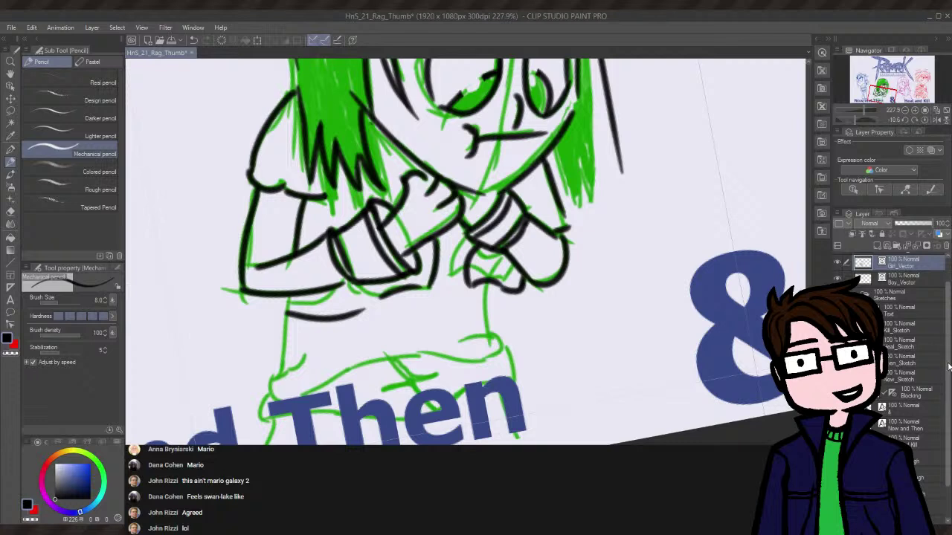
scroll(948, 366, "down", 1)
left_click(837, 360)
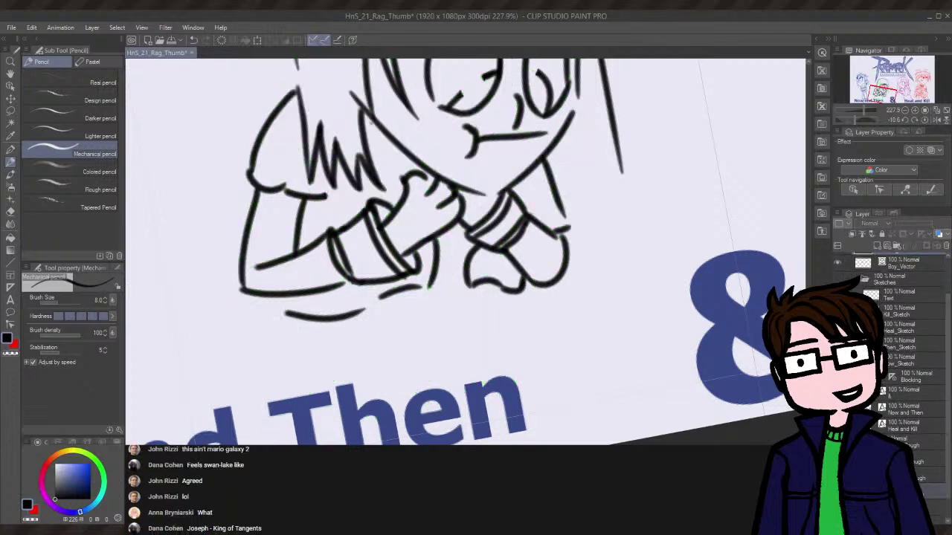
left_click(837, 360)
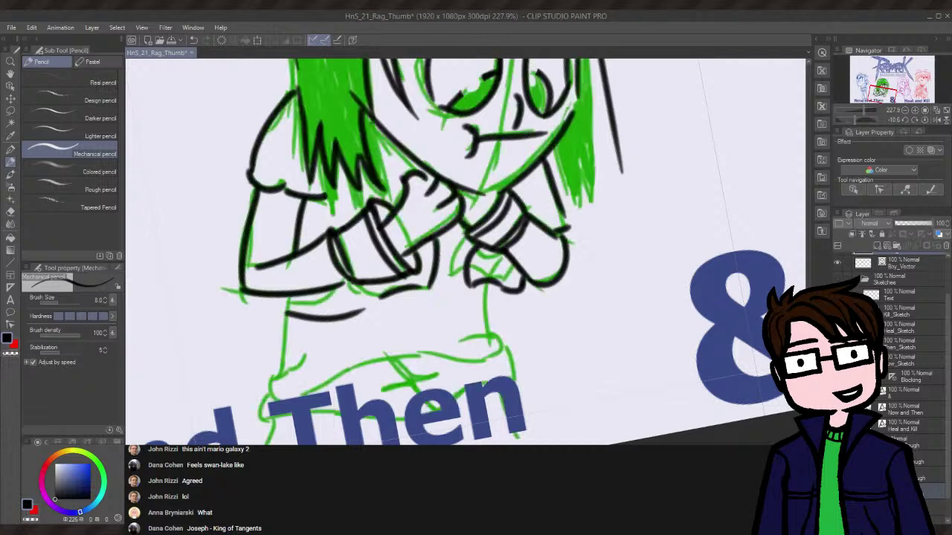
left_click(837, 360)
- Ink the torso's side line from the hem under the first forearm down to the waist
left_click_drag(293, 317, 280, 387)
key("ctrl+z")
mouse_move(291, 313)
left_mouse_down()
mouse_move(293, 337)
mouse_move(276, 383)
left_mouse_up()
key("ctrl+z")
left_click_drag(294, 312, 266, 388)
key("ctrl+z")
mouse_move(294, 317)
left_mouse_down()
mouse_move(269, 383)
mouse_move(285, 405)
left_mouse_up()
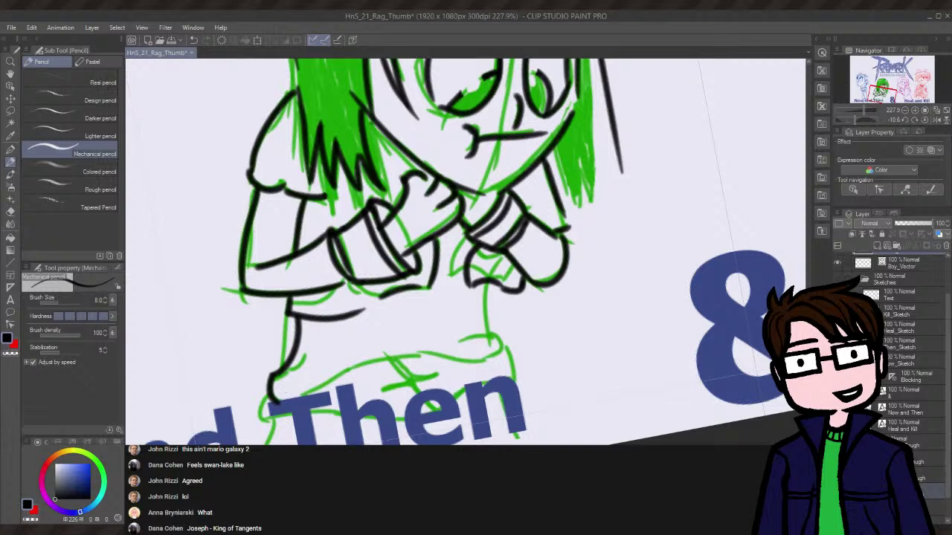
- Hide the "Now and Then" text that covers the girl's waist
left_click_drag(947, 320, 944, 340)
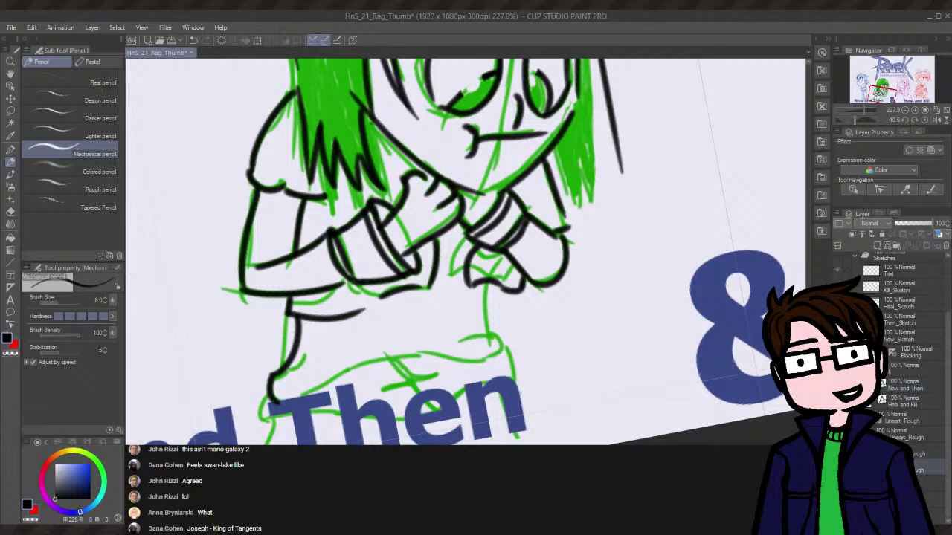
left_click(845, 384)
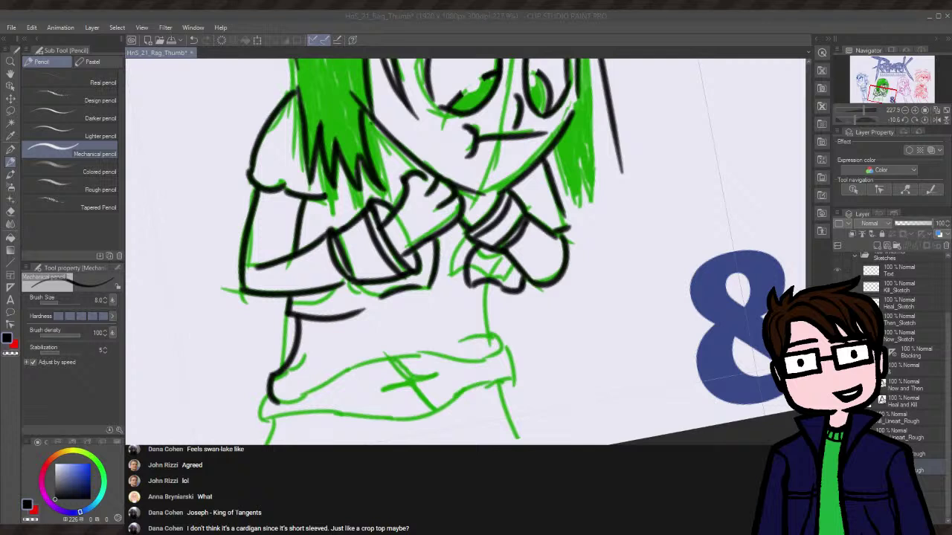
left_click(500, 22)
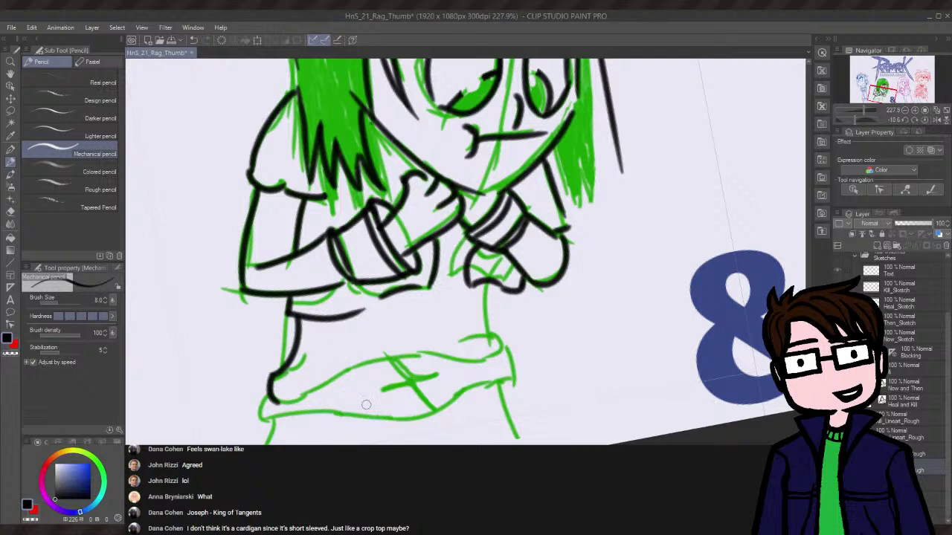
- Ink the torso's other side down to the waist and add a short fabric fold at each waist corner
left_click_drag(276, 391, 283, 403)
left_click_drag(488, 284, 491, 363)
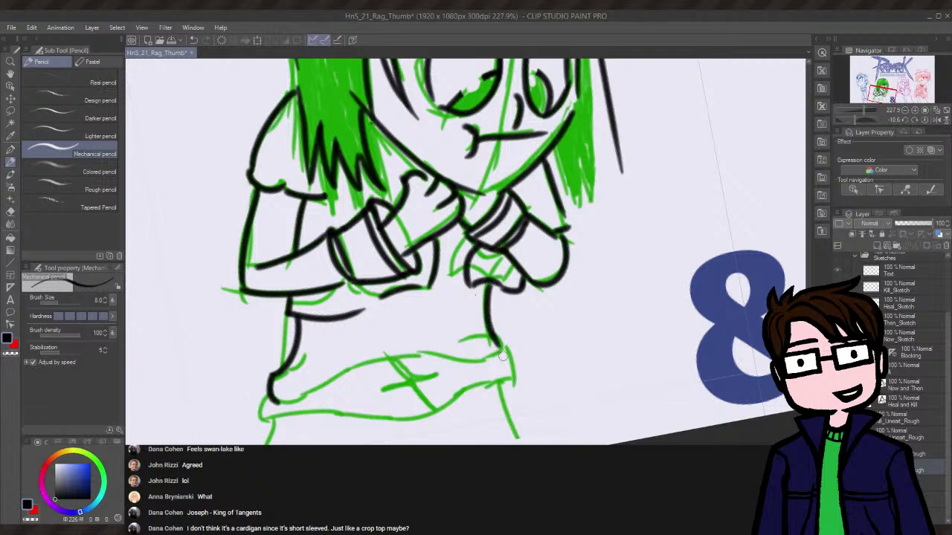
key("ctrl+z")
left_click_drag(486, 324, 487, 357)
left_click_drag(273, 381, 305, 357)
left_click_drag(476, 336, 458, 345)
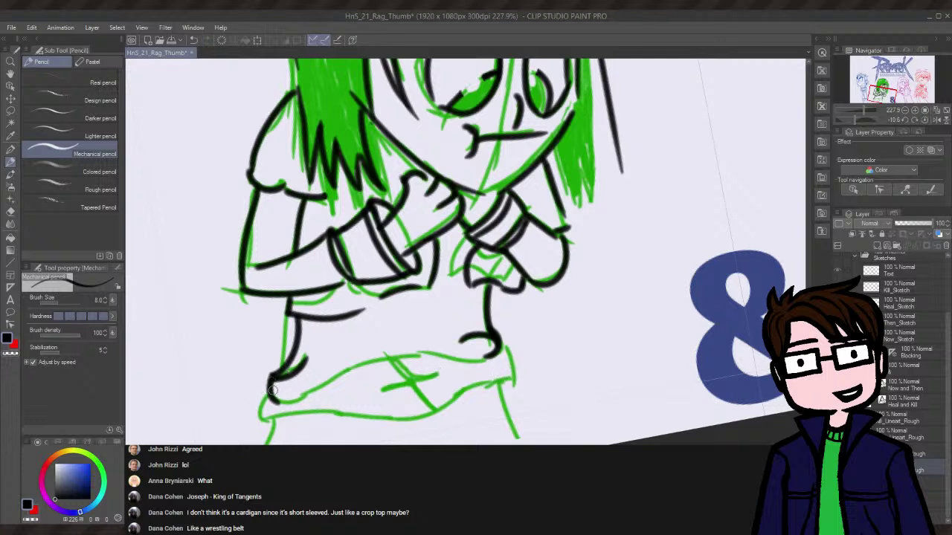
- Try to ink the belt's upper edge across the waist, starting from the corner below the second arm
mouse_move(273, 388)
left_mouse_down()
mouse_move(338, 384)
mouse_move(363, 369)
left_mouse_up()
key("ctrl+z")
left_click_drag(273, 388, 363, 368)
key("ctrl+z")
left_click_drag(430, 351, 489, 357)
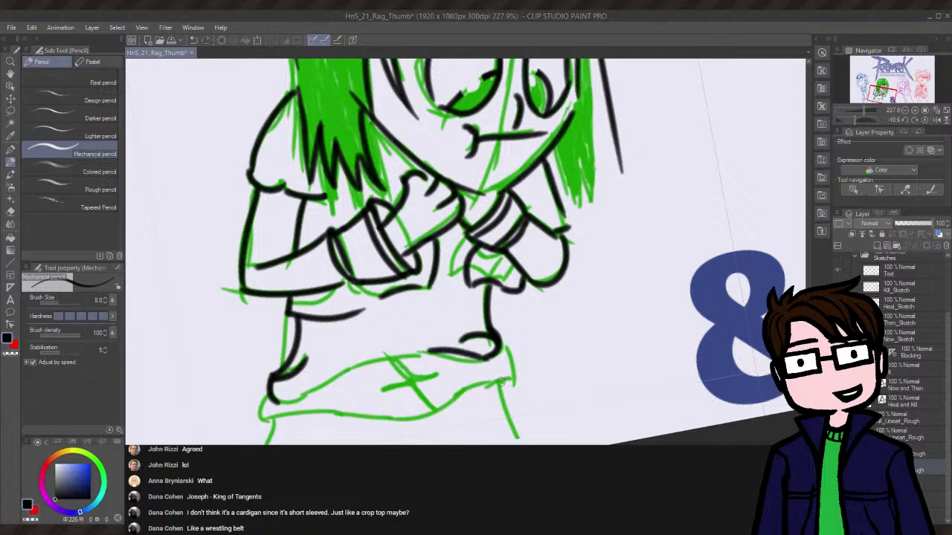
left_click_drag(433, 349, 344, 384)
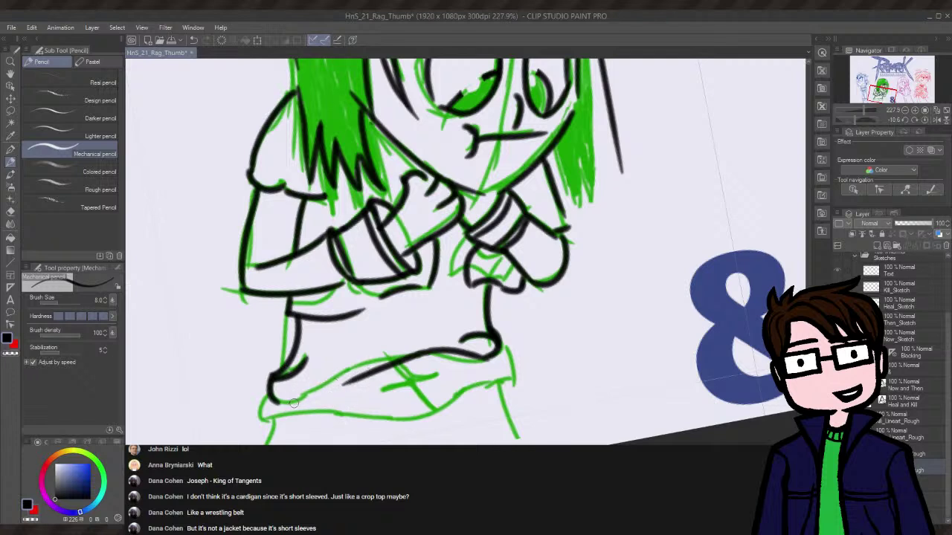
left_click_drag(284, 407, 349, 385)
key("ctrl+z")
left_click_drag(273, 406, 347, 379)
left_click(858, 119)
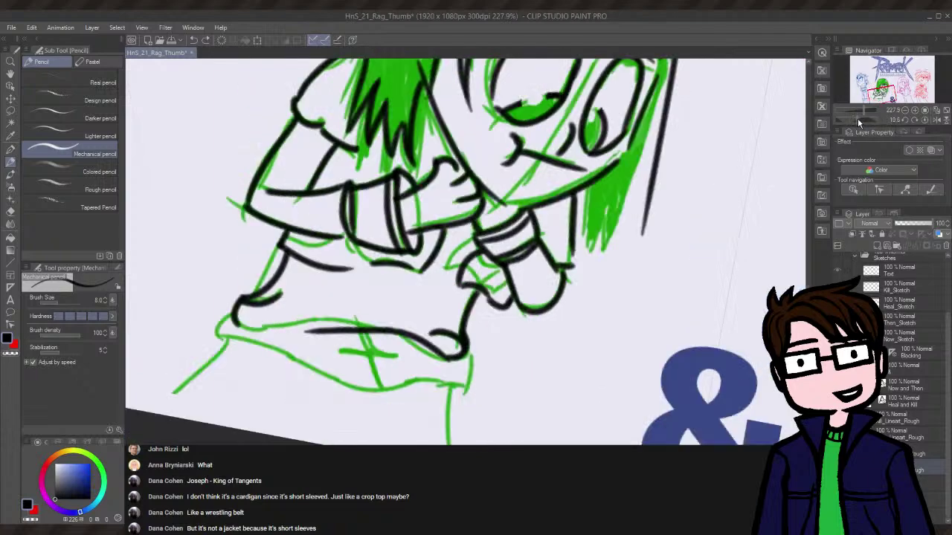
left_click_drag(857, 117, 845, 120)
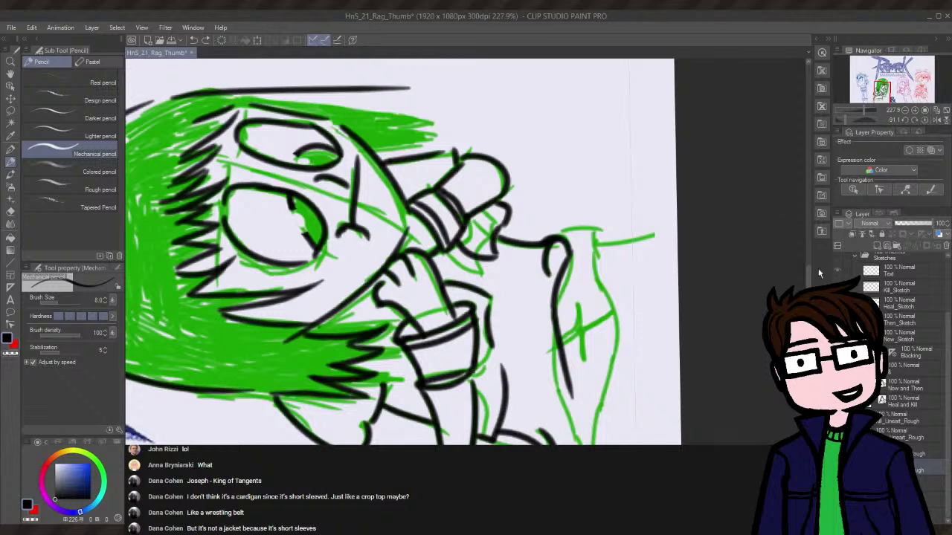
scroll(770, 242, "down", 3)
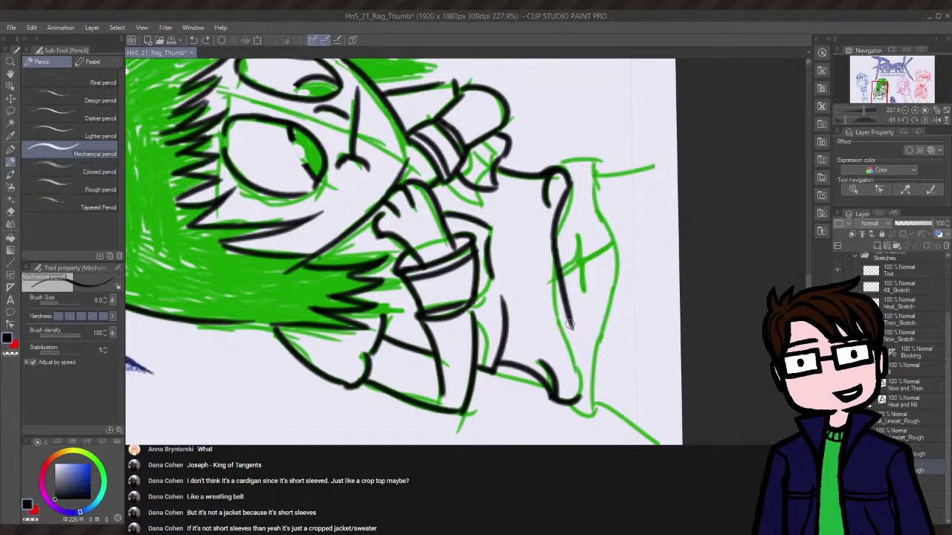
- Try to extend the belt's upper edge to the opposite waist corner, and undo the whole edge line
left_click_drag(569, 324, 562, 398)
key("ctrl+z")
mouse_move(571, 316)
left_mouse_down()
mouse_move(579, 351)
mouse_move(563, 401)
left_mouse_up()
key("ctrl+z")
left_click_drag(567, 306, 540, 409)
key("ctrl+z")
mouse_move(565, 291)
left_mouse_down()
mouse_move(580, 322)
mouse_move(547, 402)
left_mouse_up()
key("ctrl+z")
key("ctrl+z")
key("ctrl+z")
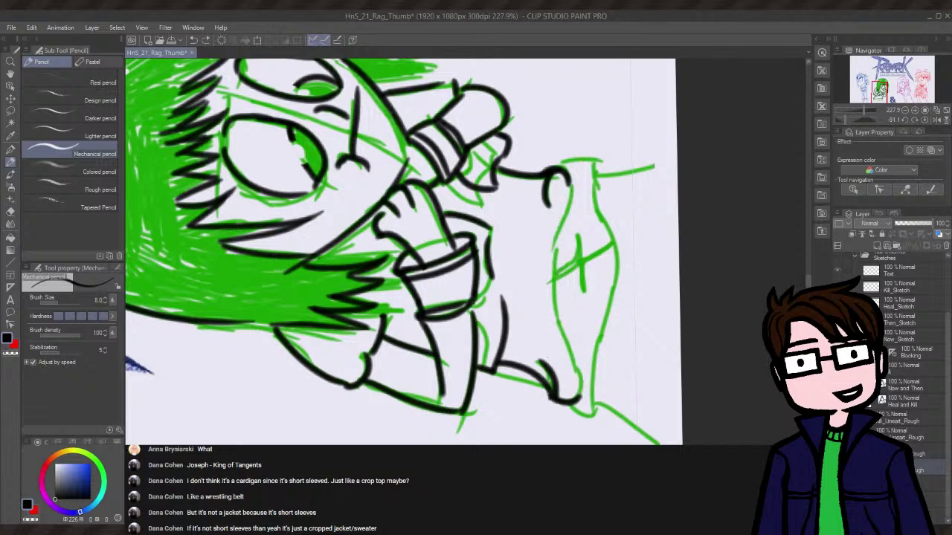
- Try to redraw the belt's upper edge from the rounded waist corner below the second arm in the rotated view
left_click_drag(574, 186, 541, 273)
key("ctrl+z")
mouse_move(569, 182)
left_mouse_down()
mouse_move(541, 232)
mouse_move(551, 320)
left_mouse_up()
key("ctrl+z")
key("ctrl+z")
left_click_drag(568, 180, 542, 235)
key("ctrl+z")
left_click_drag(564, 184, 552, 222)
key("ctrl+z")
left_click_drag(562, 171, 550, 204)
- Erase the rounded waist corner strokes below the second arm and return to the Mechanical pencil
left_click(10, 211)
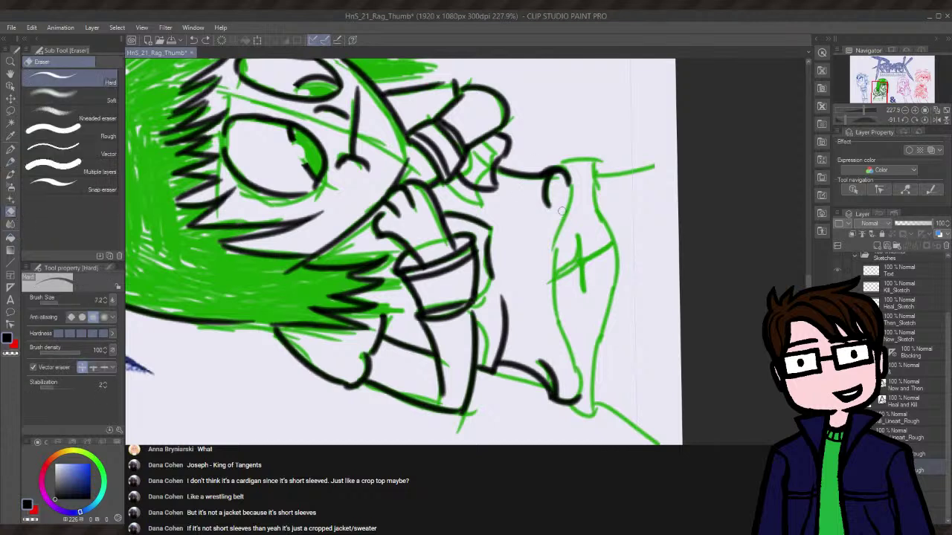
mouse_move(562, 210)
left_mouse_down()
mouse_move(543, 202)
mouse_move(552, 192)
mouse_move(543, 192)
left_mouse_up()
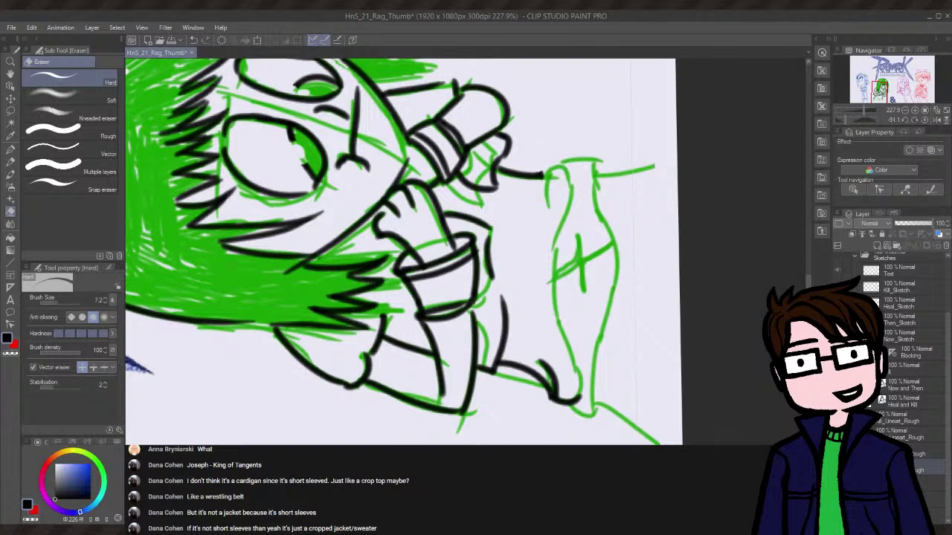
left_click(11, 161)
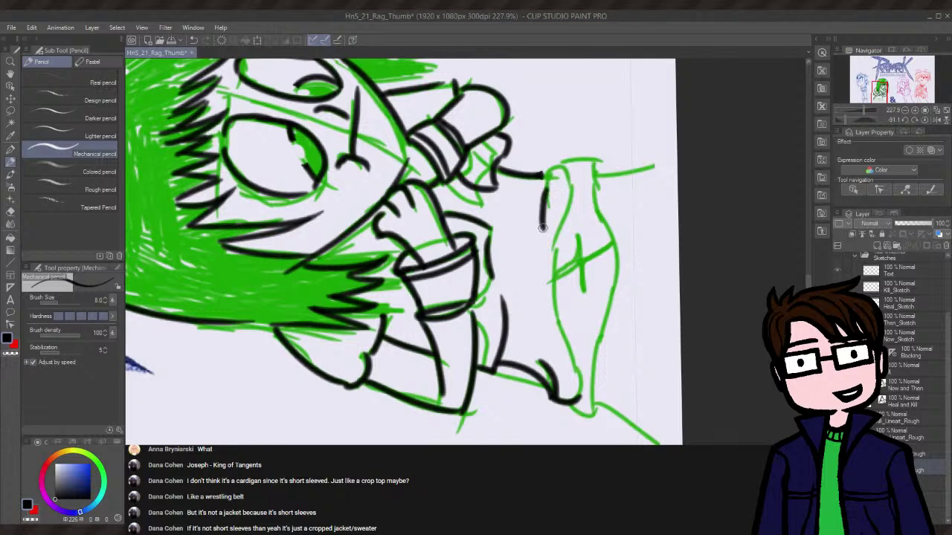
- Try to ink the belt's upper edge across the waist in two joined strokes
left_click_drag(545, 186, 551, 283)
left_click_drag(543, 242, 578, 387)
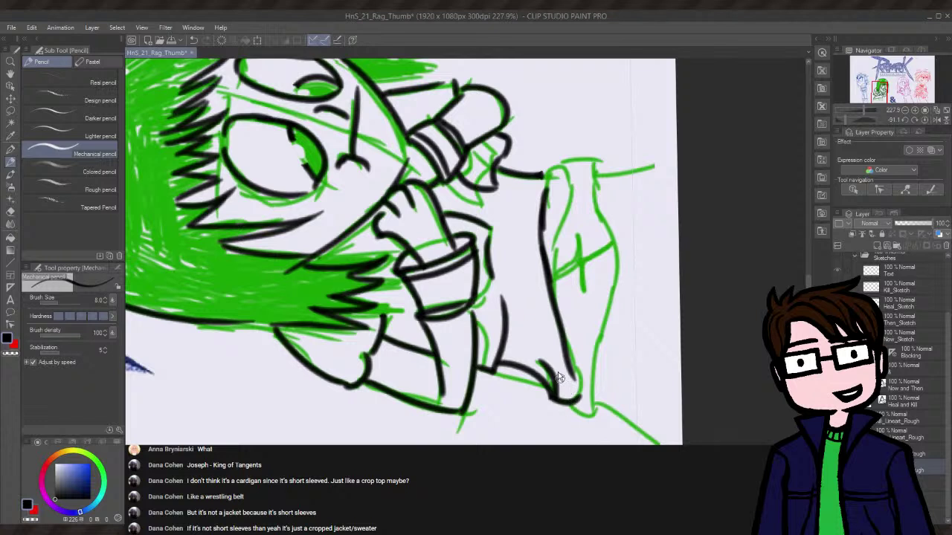
key("ctrl+z")
key("ctrl+z")
key("ctrl+z")
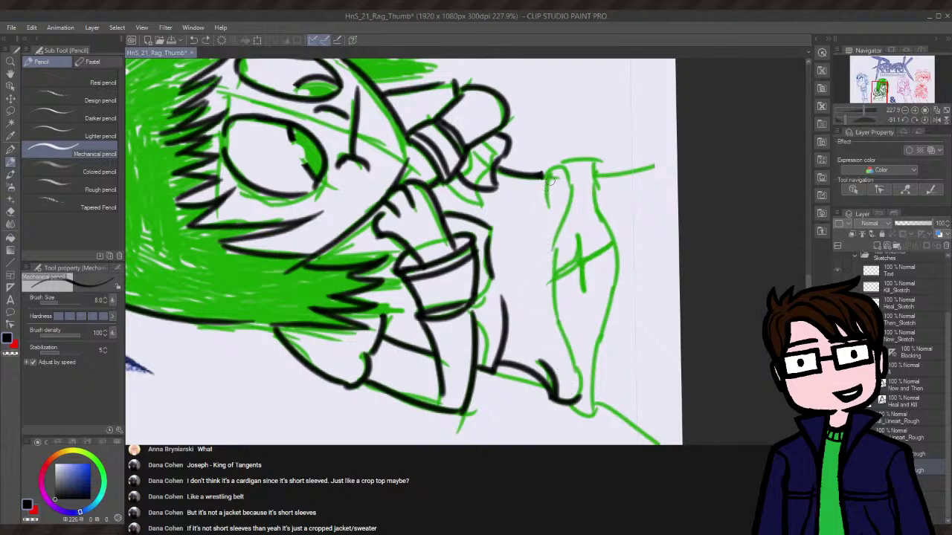
- Try to ink the belt's upper edge as one continuous curve down to the opposite waist corner
mouse_move(547, 178)
left_mouse_down()
mouse_move(567, 343)
mouse_move(550, 411)
left_mouse_up()
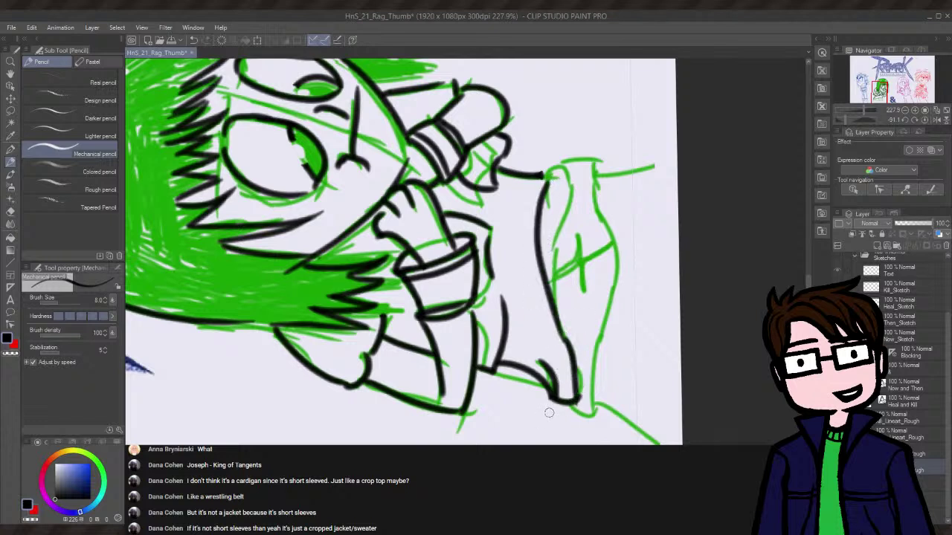
key("ctrl+z")
key("ctrl+z")
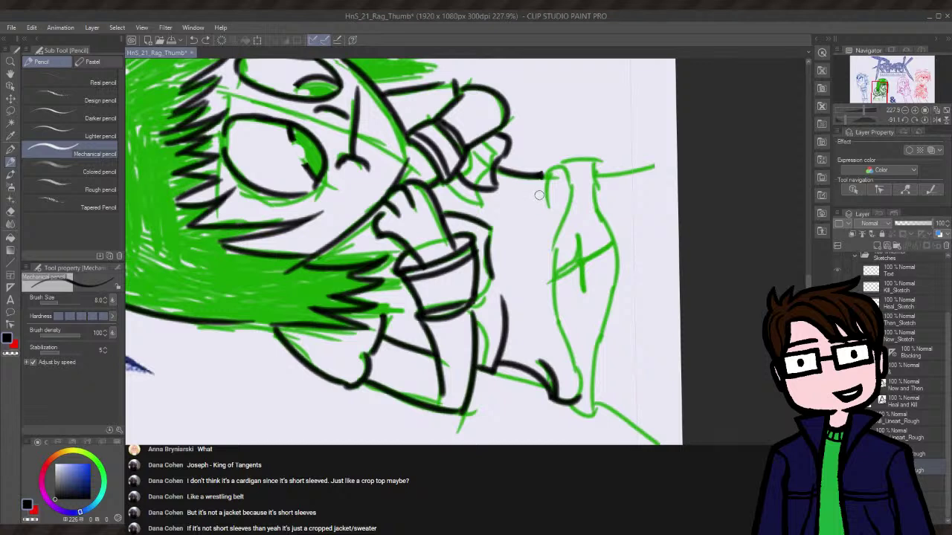
left_click_drag(544, 205, 542, 290)
key("ctrl+z")
mouse_move(546, 190)
left_mouse_down()
mouse_move(548, 329)
mouse_move(571, 402)
left_mouse_up()
key("ctrl+z")
key("ctrl+z")
- Ink the belt's upper edge as a bowed curve across the waist and join it to both waist corners
mouse_move(545, 188)
left_mouse_down()
mouse_move(549, 316)
mouse_move(583, 365)
mouse_move(561, 340)
mouse_move(574, 401)
left_mouse_up()
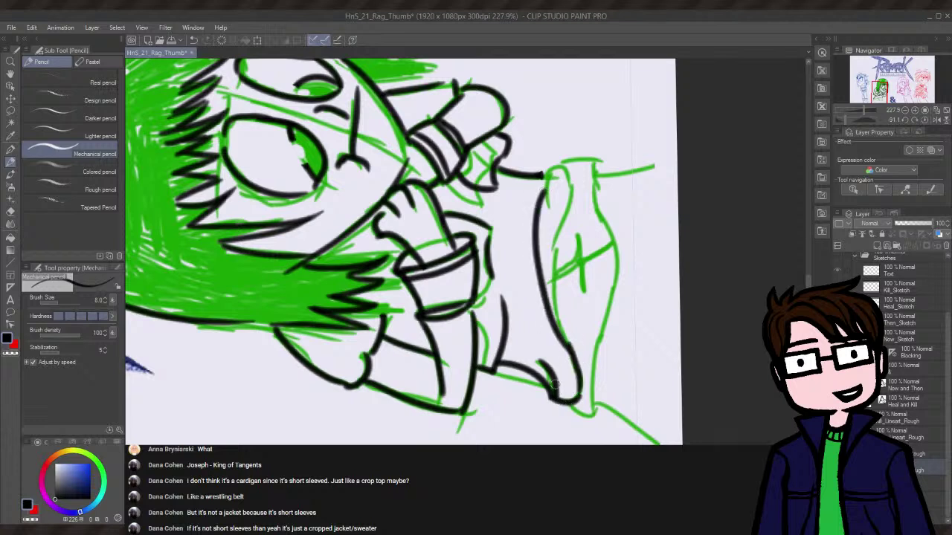
key("ctrl+z")
mouse_move(577, 362)
left_mouse_down()
mouse_move(570, 397)
mouse_move(579, 394)
left_mouse_up()
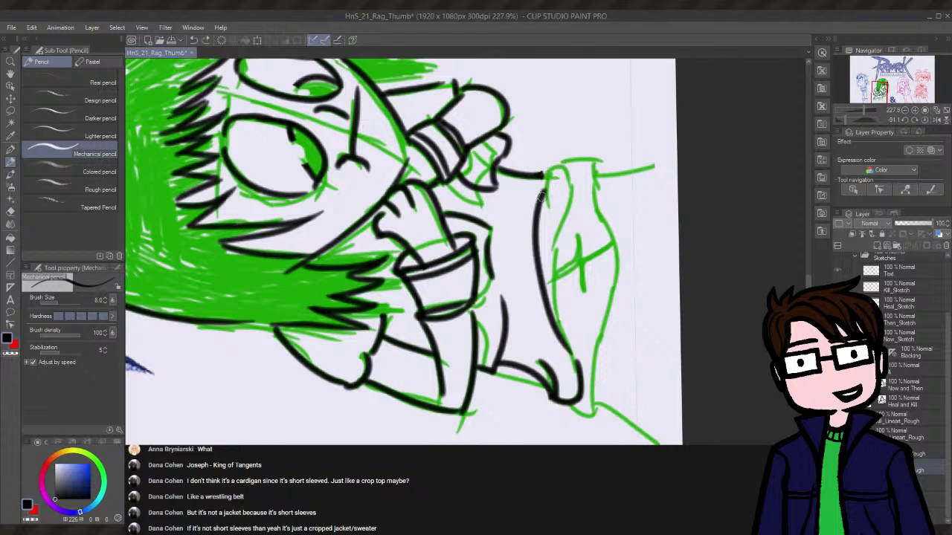
left_click_drag(540, 199, 557, 173)
left_click_drag(542, 199, 556, 173)
- Ink the belt's rounded end below the second arm and the leg line running from it down to the canvas edge
mouse_move(843, 118)
left_mouse_down()
mouse_move(855, 119)
mouse_move(844, 132)
left_mouse_up()
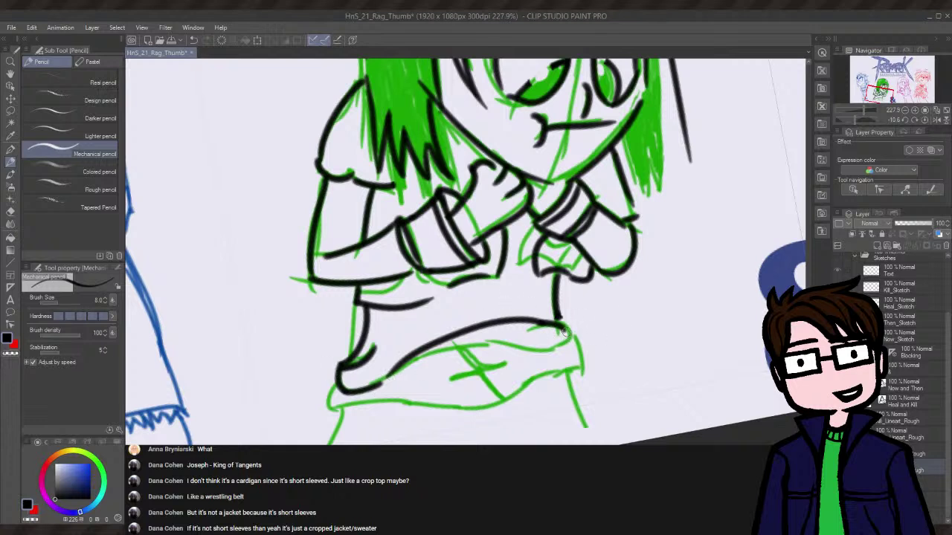
mouse_move(563, 329)
left_mouse_down()
mouse_move(580, 375)
mouse_move(569, 380)
mouse_move(599, 444)
left_mouse_up()
key("ctrl+z")
key("ctrl+z")
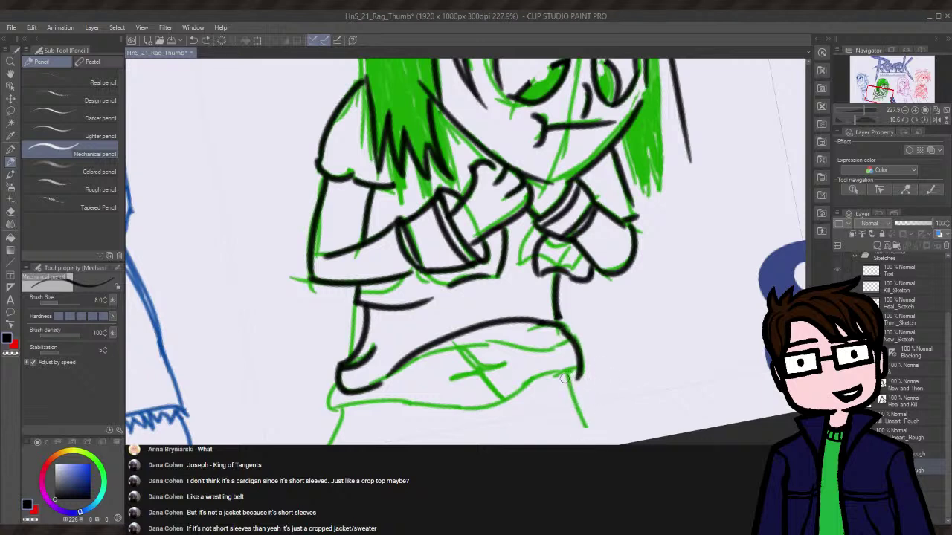
left_click_drag(568, 376, 598, 445)
key("ctrl+z")
left_click_drag(566, 374, 600, 444)
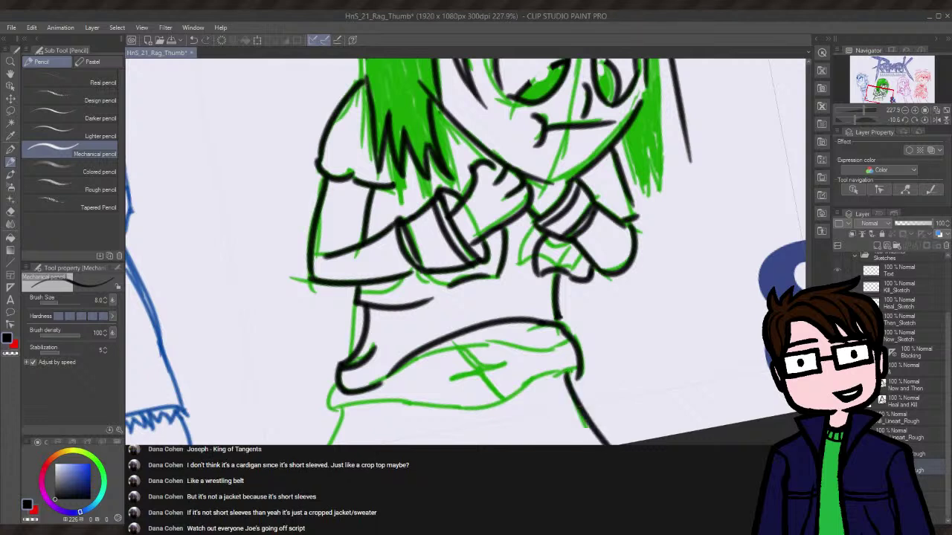
key("ctrl+z")
left_click_drag(567, 374, 601, 445)
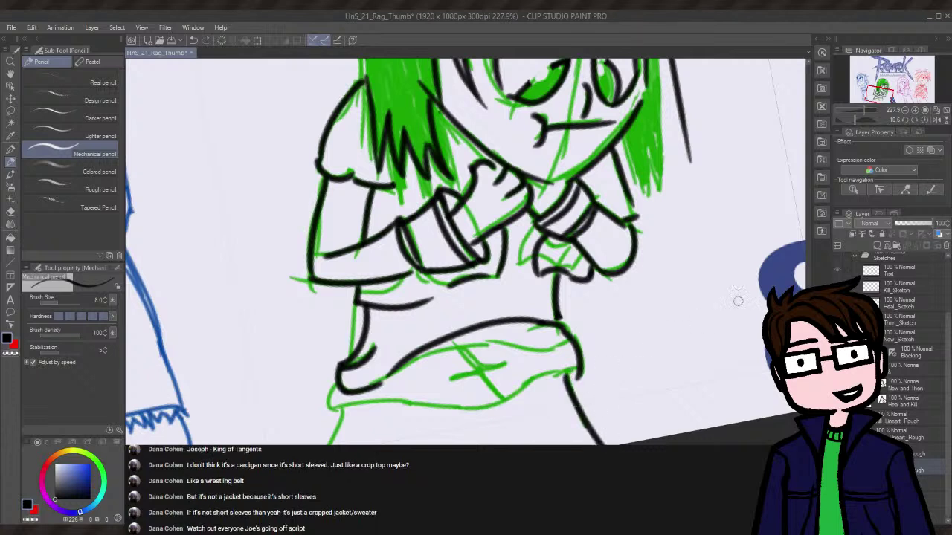
- Ink the belt's opposite rounded end and the first half of its lower edge
scroll(466, 253, "down", 3)
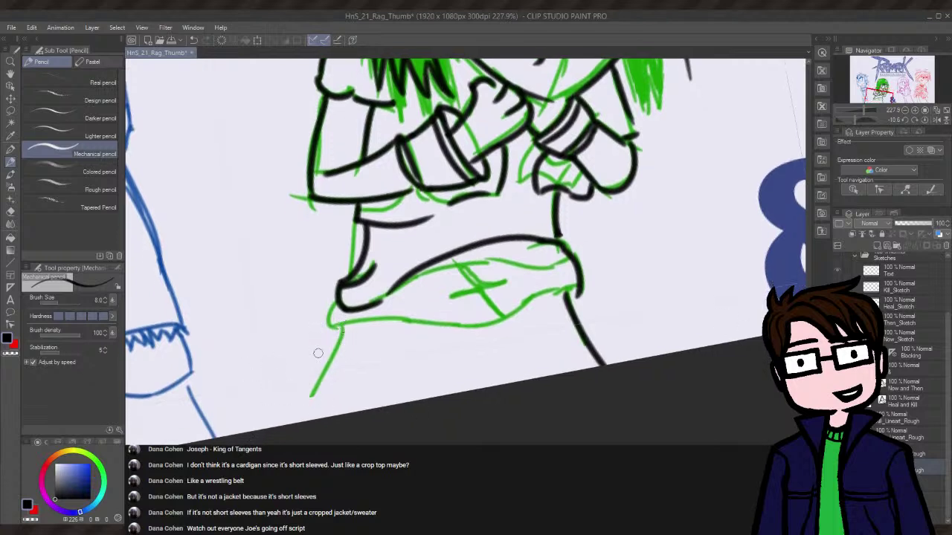
left_click_drag(328, 324, 341, 313)
mouse_move(338, 300)
left_mouse_down()
mouse_move(355, 326)
mouse_move(462, 326)
left_mouse_up()
key("ctrl+z")
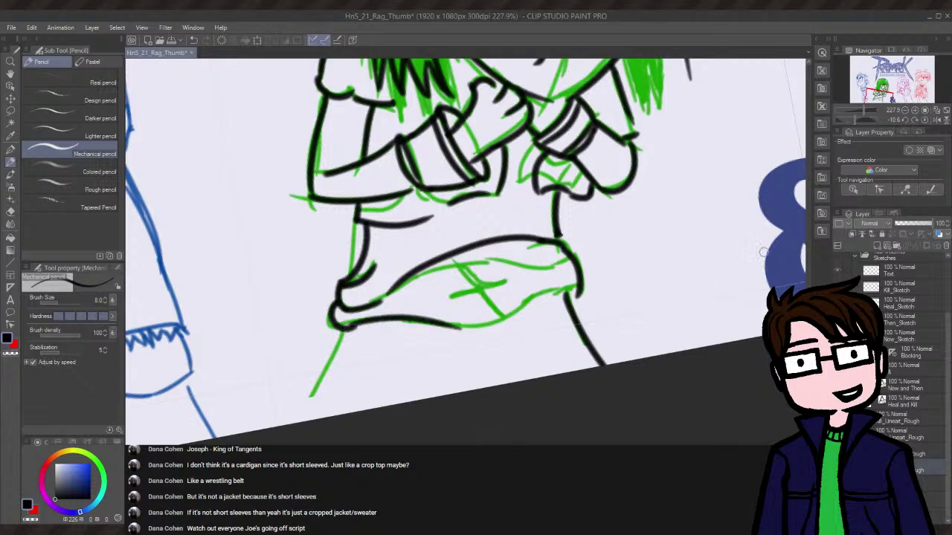
- Complete the belt's lower edge as a bowed curve up to the rounded end below the second arm
left_click_drag(860, 116, 845, 119)
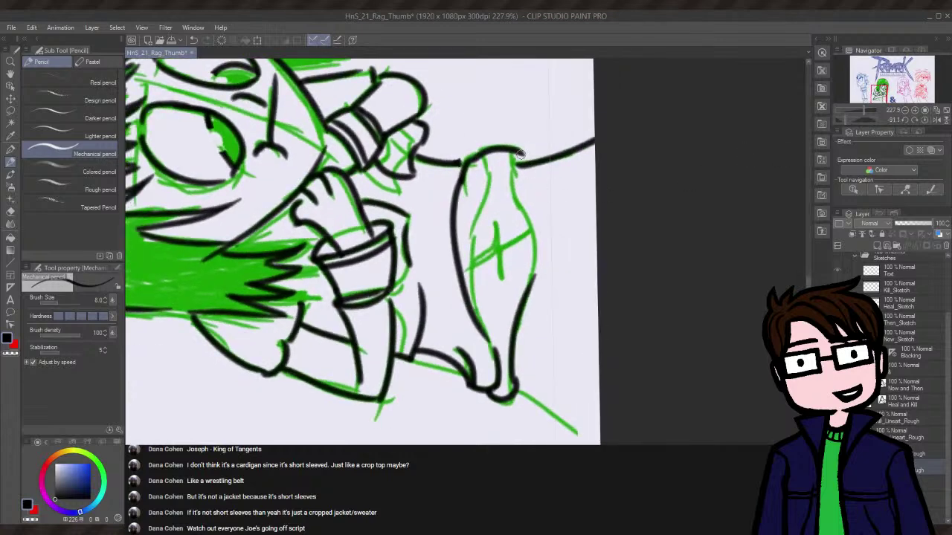
mouse_move(519, 153)
left_mouse_down()
mouse_move(537, 250)
mouse_move(533, 287)
left_mouse_up()
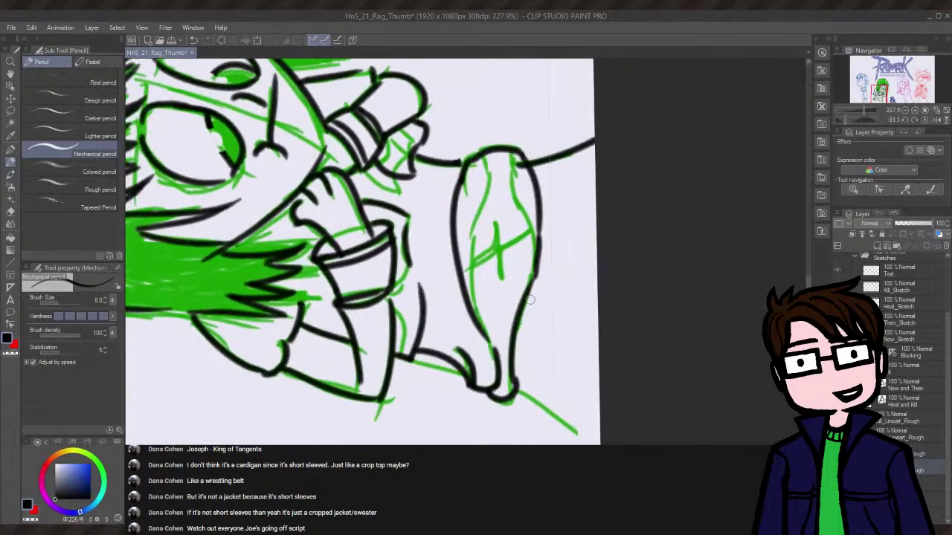
key("ctrl+z")
left_click_drag(540, 243, 533, 293)
key("ctrl+z")
key("ctrl+z")
left_click_drag(516, 154, 539, 264)
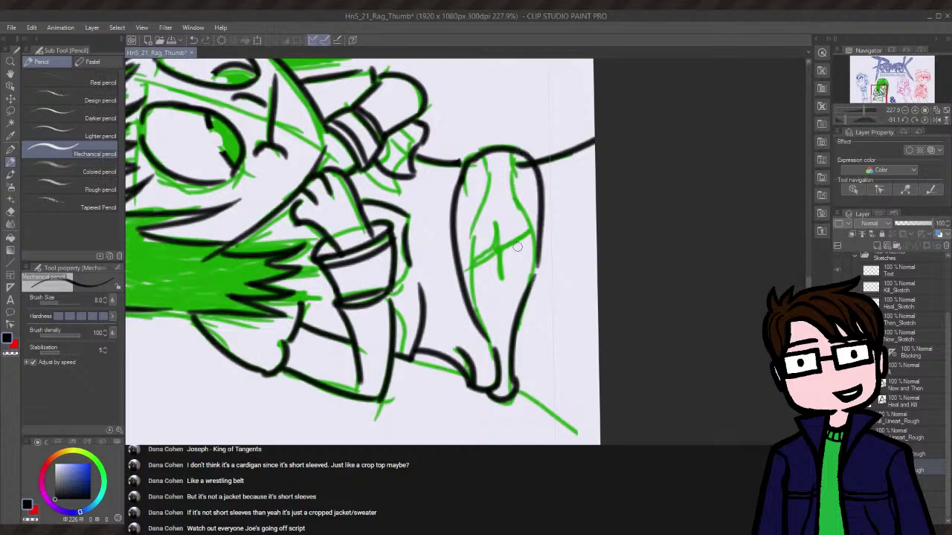
- Straighten the canvas rotation and ink the other leg's outer line from the belt corner outward to the canvas edge
mouse_move(840, 115)
left_mouse_down()
mouse_move(856, 123)
mouse_move(844, 117)
left_mouse_up()
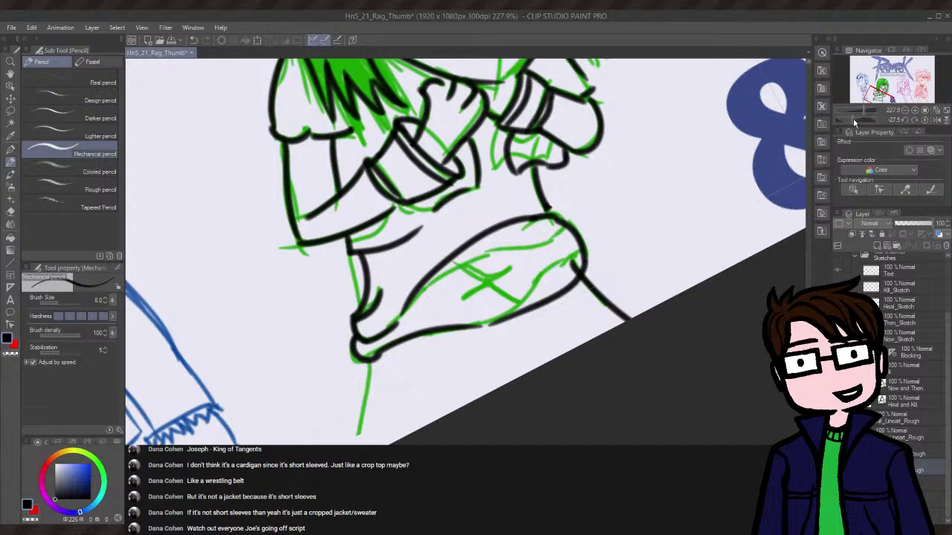
left_click_drag(853, 119, 847, 125)
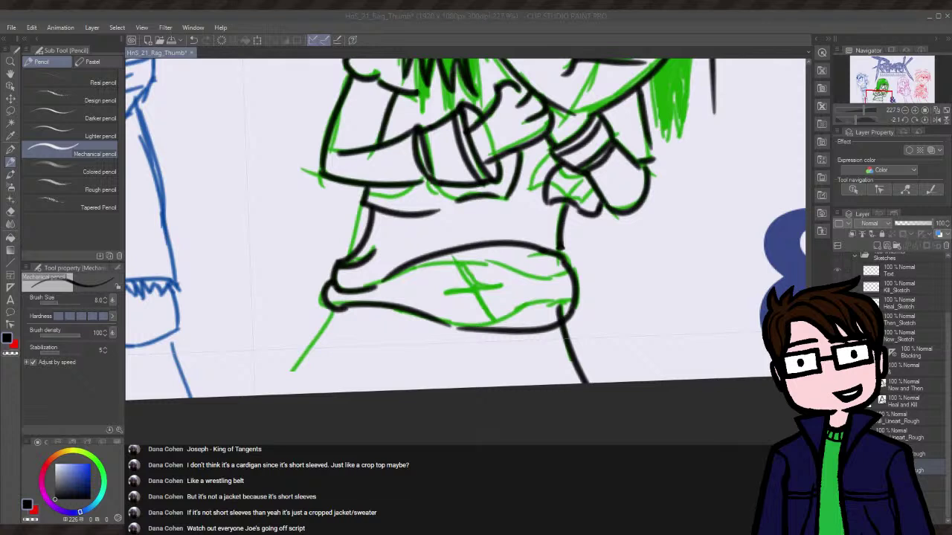
left_click(925, 119)
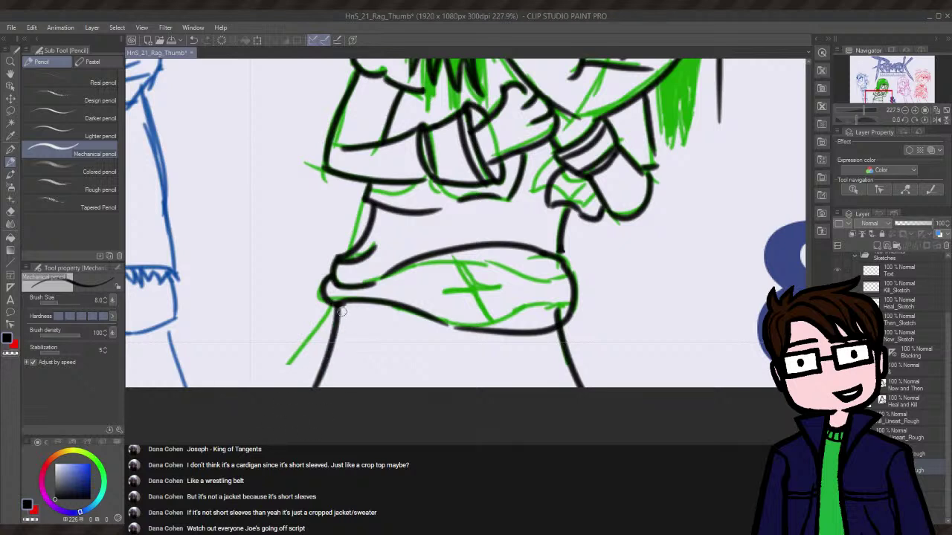
left_click_drag(337, 299, 249, 424)
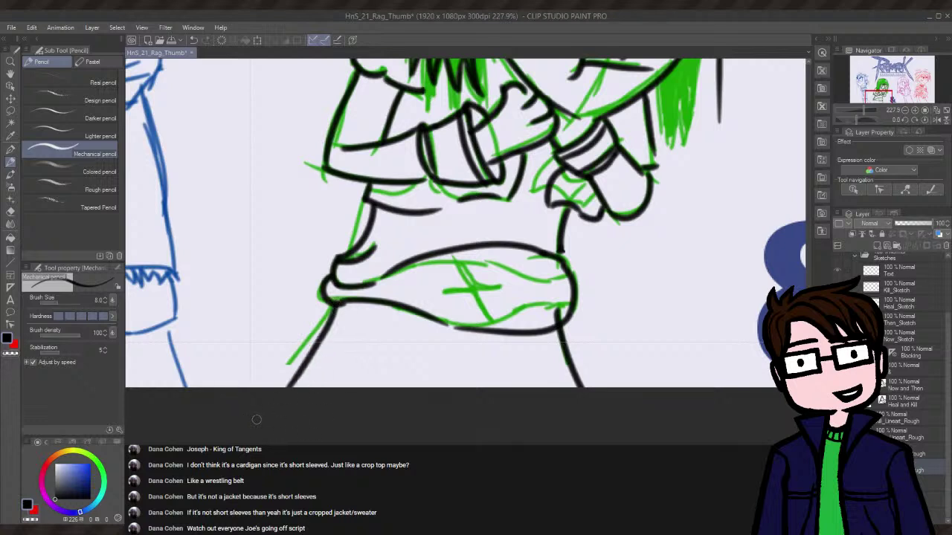
- Ink the jagged hair tips above the second arm, from the jaw across to the extended outer hair line
scroll(461, 253, "up", 10)
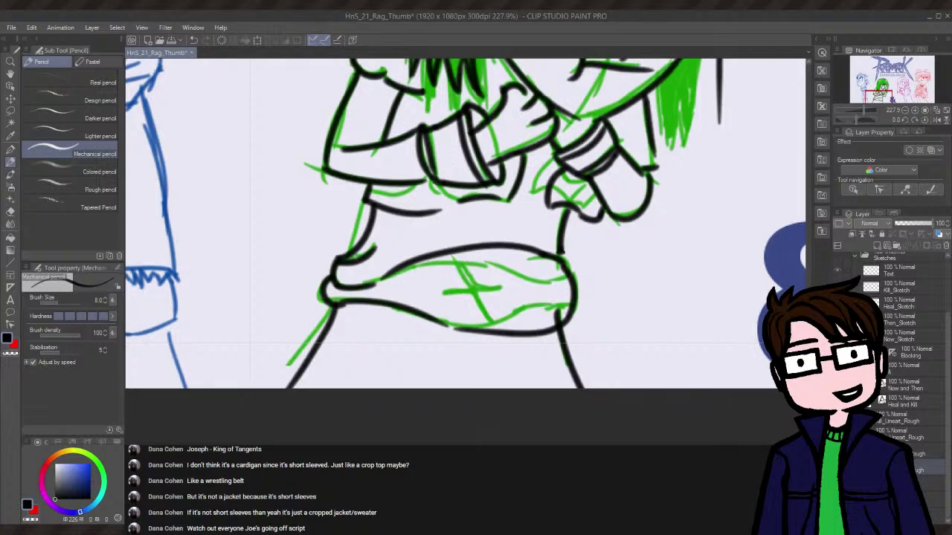
scroll(807, 265, "up", 2)
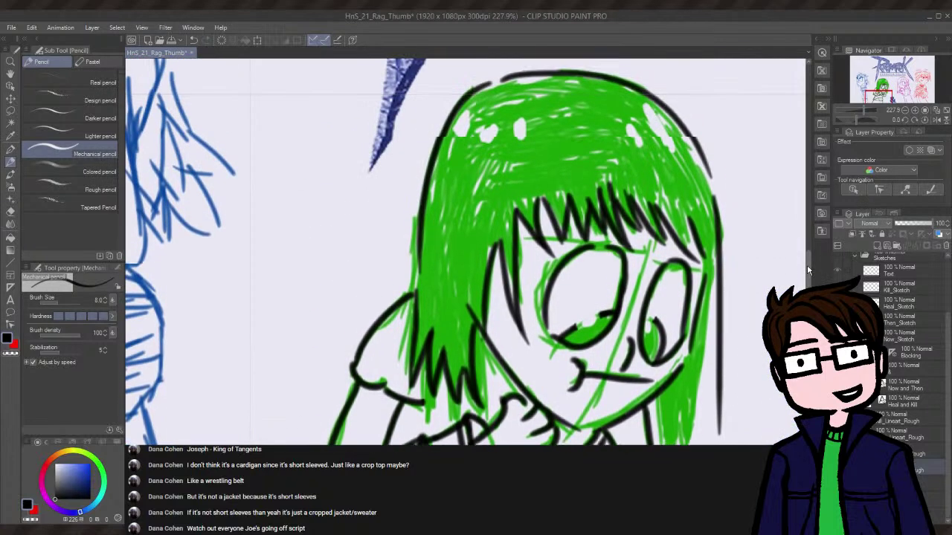
scroll(809, 283, "up", 1)
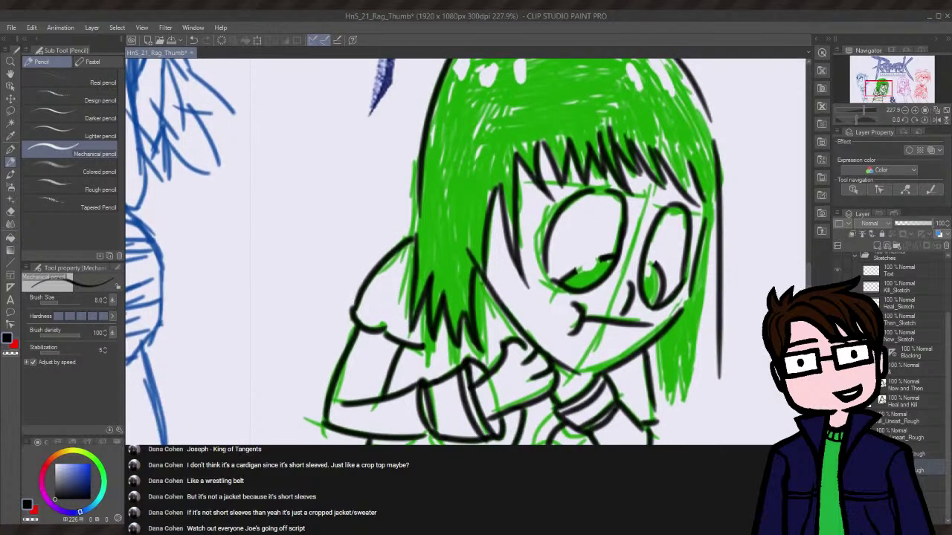
left_click(855, 301)
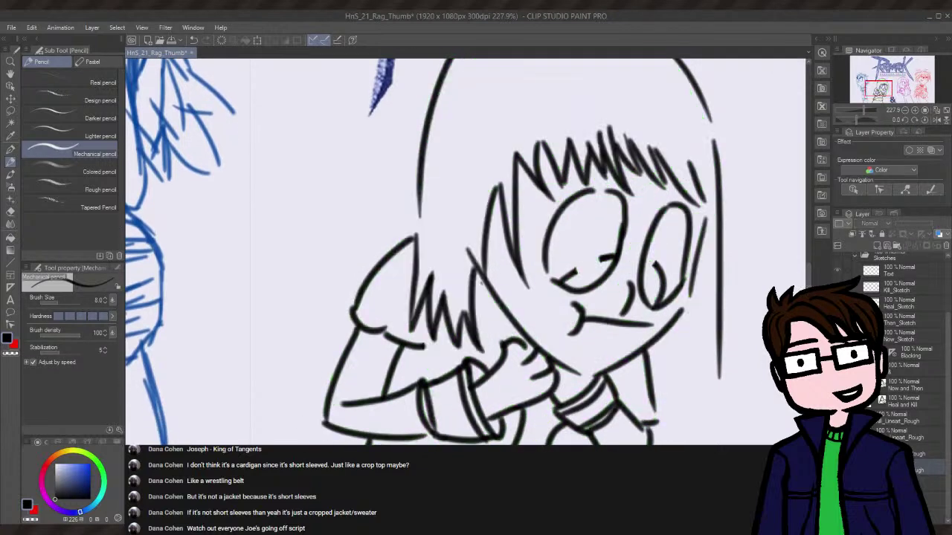
left_click(856, 301)
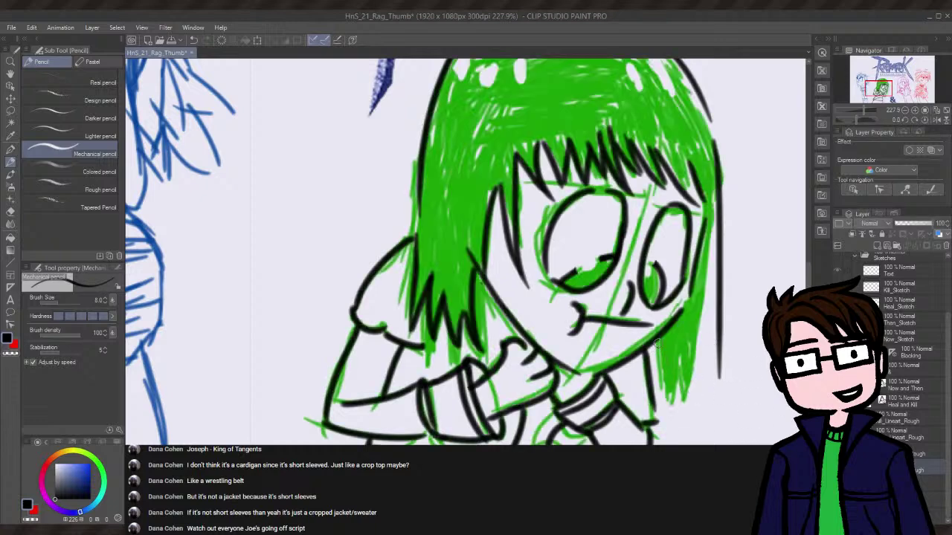
mouse_move(656, 342)
left_mouse_down()
mouse_move(673, 413)
mouse_move(676, 347)
mouse_move(693, 403)
left_mouse_up()
key("ctrl+z")
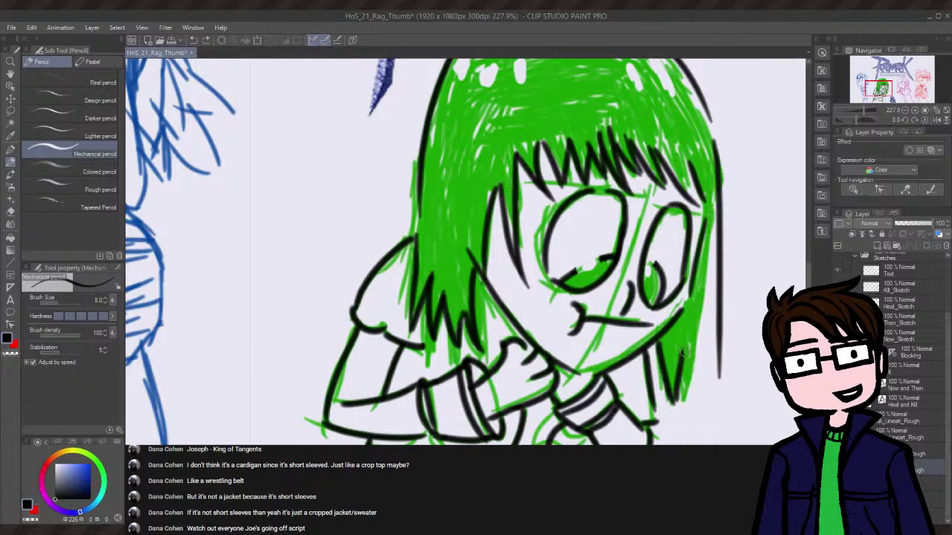
mouse_move(680, 350)
left_mouse_down()
mouse_move(698, 425)
mouse_move(699, 344)
left_mouse_up()
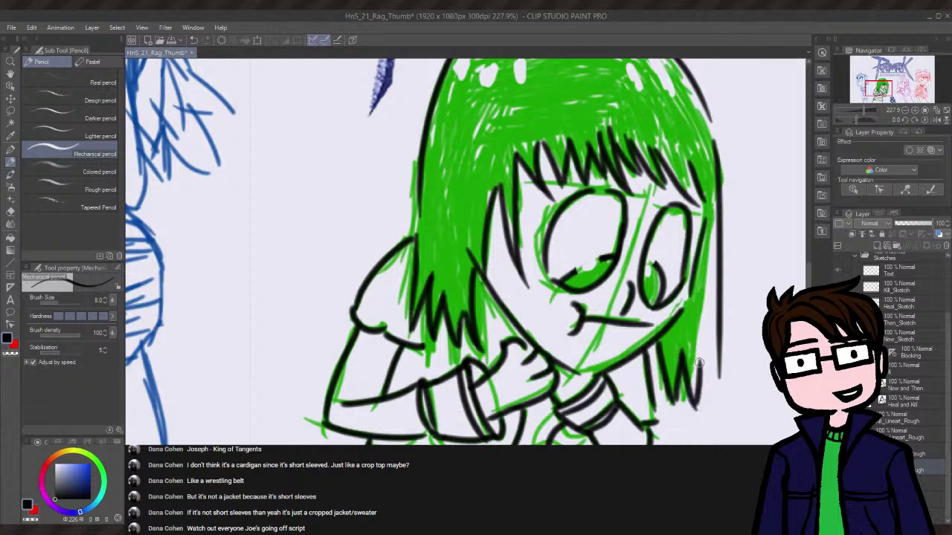
key("ctrl+z")
mouse_move(700, 405)
left_mouse_down()
mouse_move(706, 334)
mouse_move(715, 408)
left_mouse_up()
left_click_drag(719, 367, 718, 414)
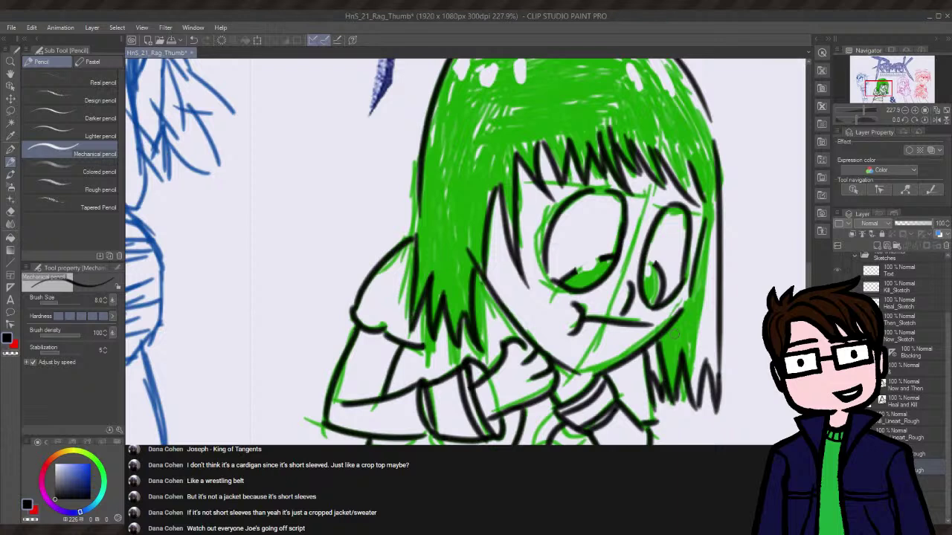
left_click_drag(669, 386, 681, 372)
- Hide the girl's green rough sketch and check her black line art within the whole thumbnail
key("Delete")
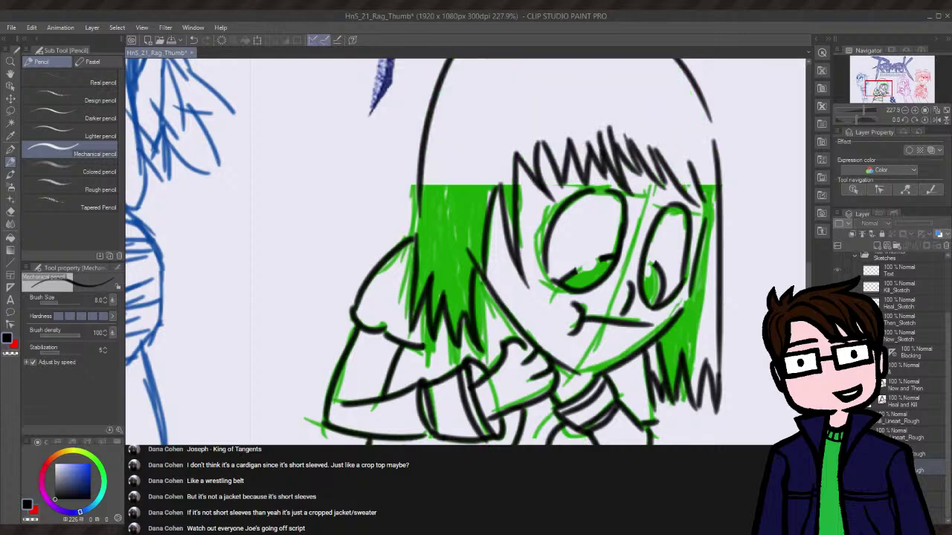
scroll(803, 277, "down", 5)
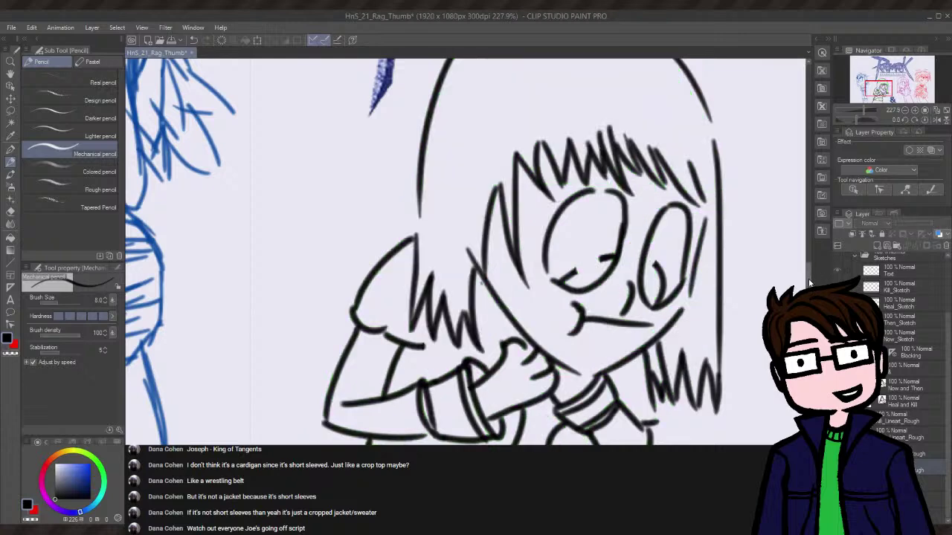
scroll(809, 281, "up", 4)
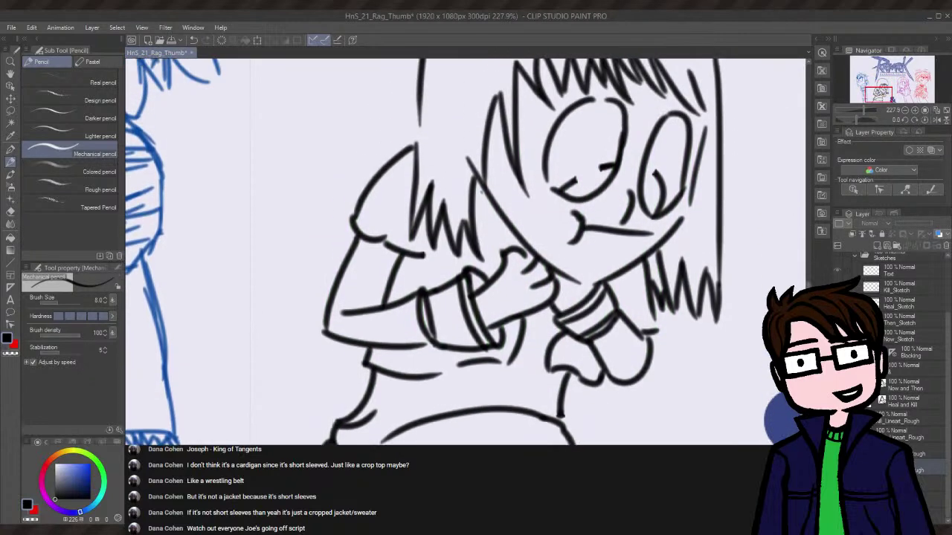
left_click_drag(862, 111, 856, 110)
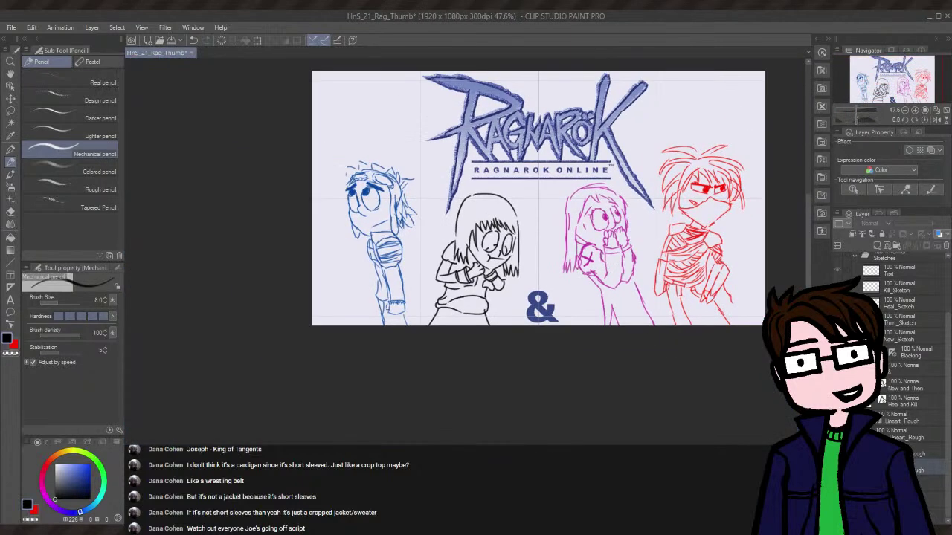
scroll(502, 198, "right", 4)
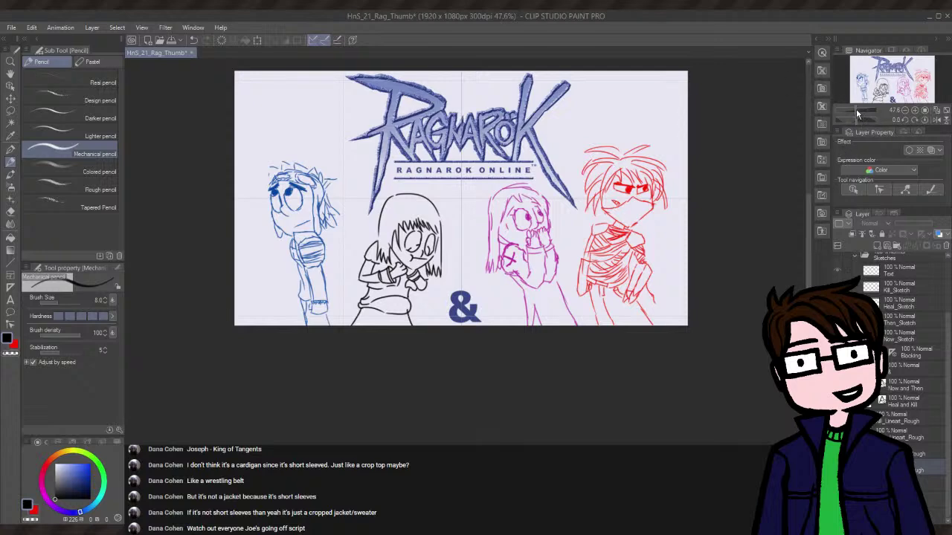
- Activate the Girl_Vector layer and ink the girl's eyebrows as slanted strokes just above her eyes
left_click_drag(856, 109, 863, 107)
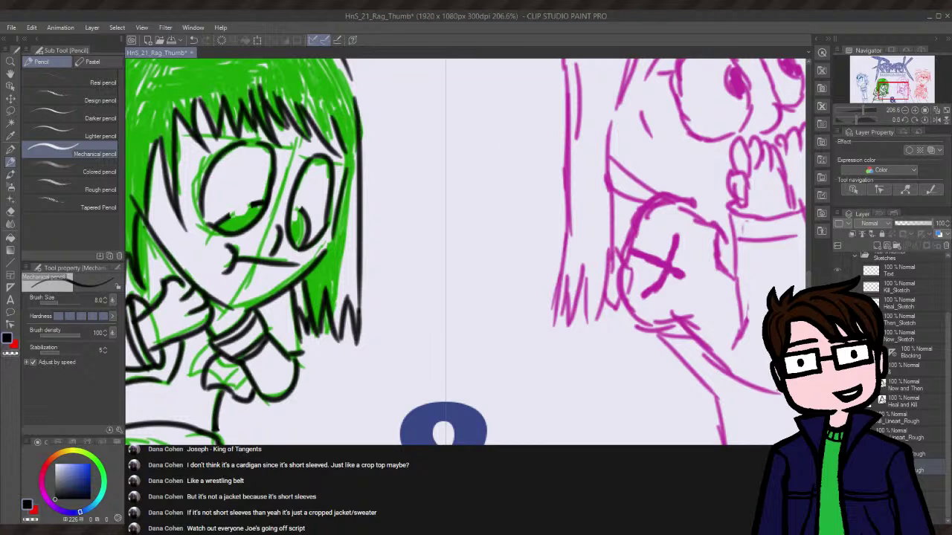
left_click(889, 264)
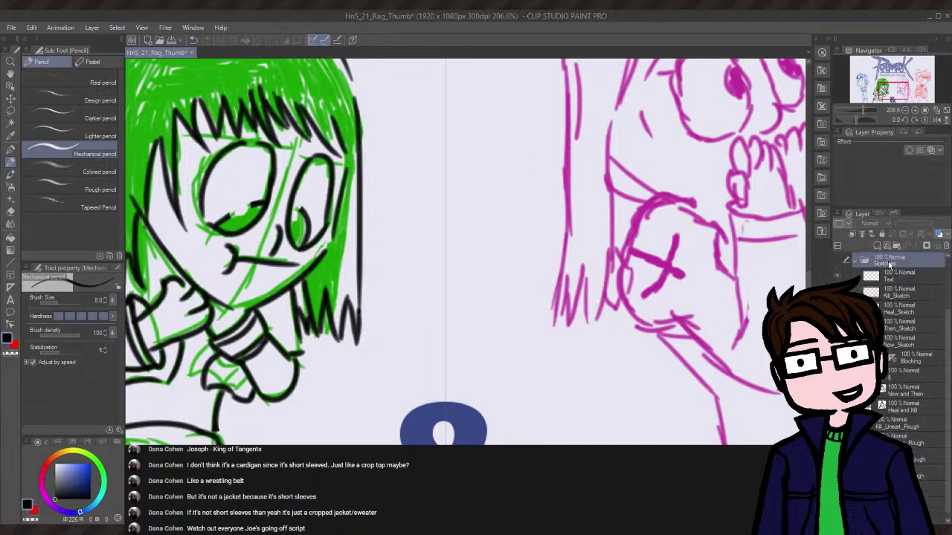
scroll(930, 298, "up", 3)
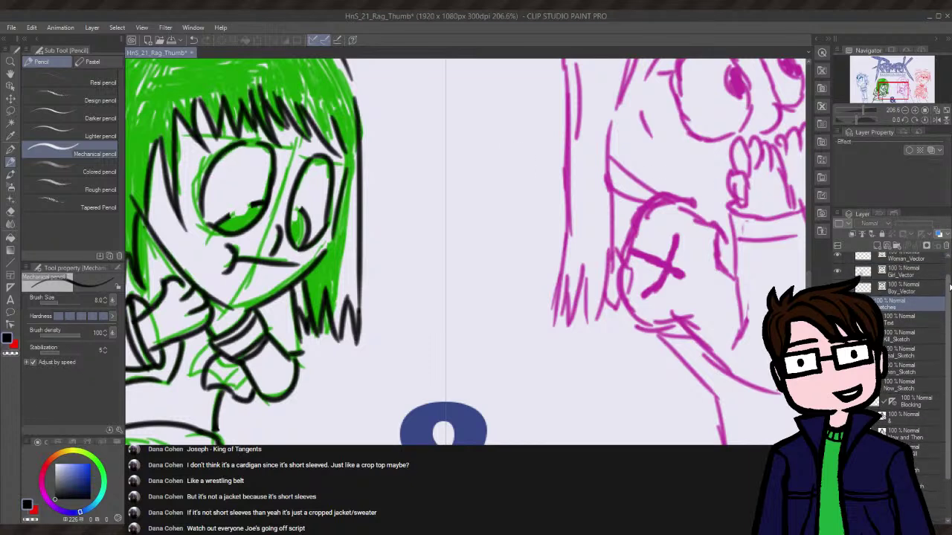
left_click(905, 274)
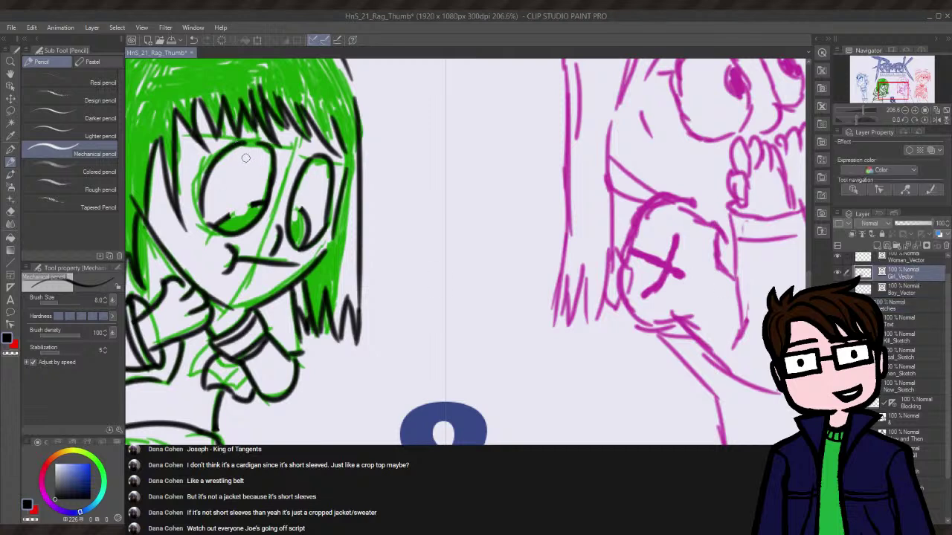
mouse_move(182, 132)
left_mouse_down()
mouse_move(285, 147)
mouse_move(356, 168)
left_mouse_up()
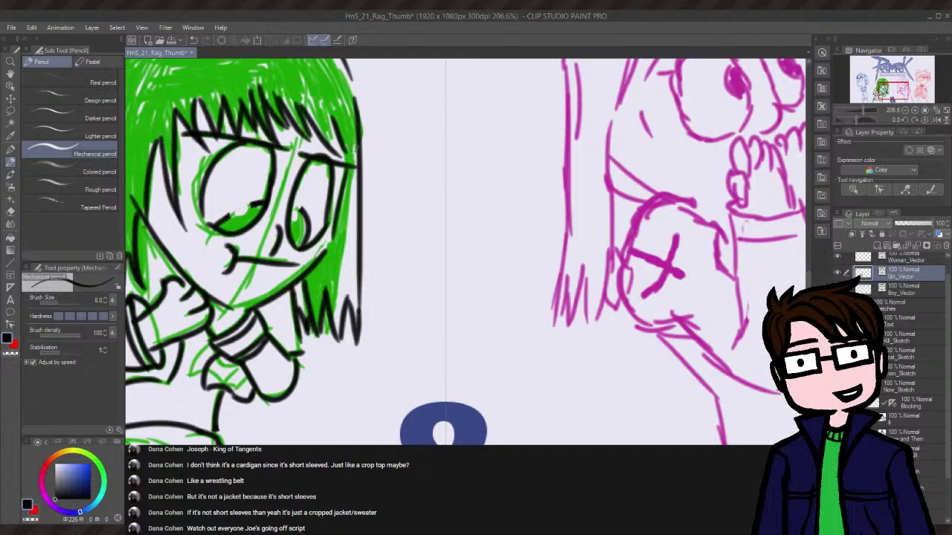
- Redraw the girl's second eyebrow as a shorter slanted stroke resting on top of the narrower eye
key("ctrl+z")
left_click_drag(298, 152, 351, 176)
key("ctrl+z")
left_click_drag(297, 152, 354, 175)
key("ctrl+z")
left_click_drag(298, 152, 350, 174)
key("ctrl+z")
key("ctrl+z")
left_click_drag(304, 153, 355, 174)
key("ctrl+z")
left_click_drag(299, 151, 347, 163)
key("ctrl+z")
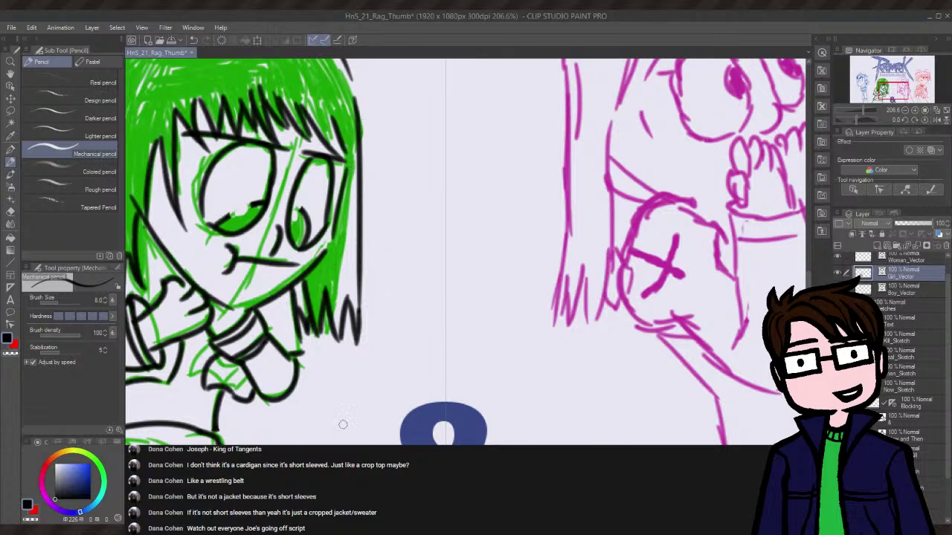
- Compare the girl's black line art with and without her green rough sketch underneath
scroll(466, 251, "left", 5)
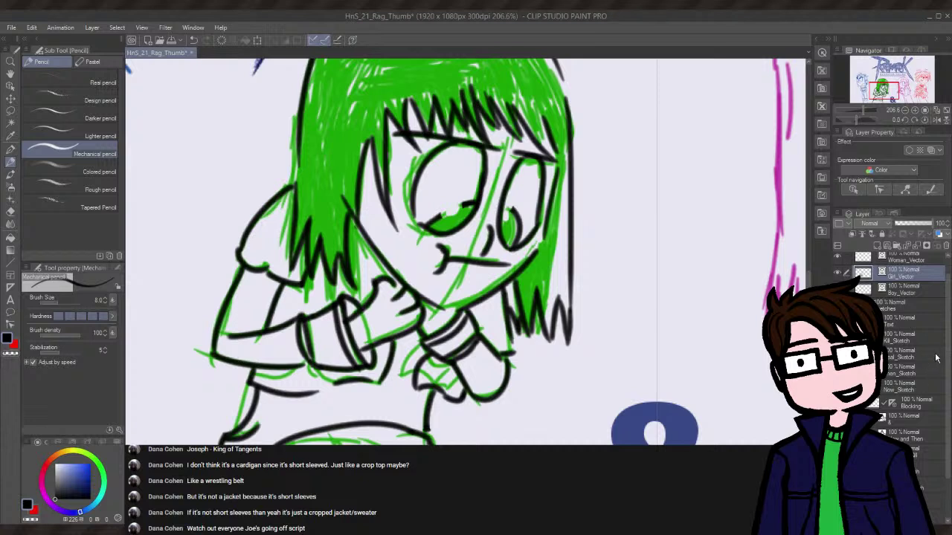
scroll(950, 401, "down", 3)
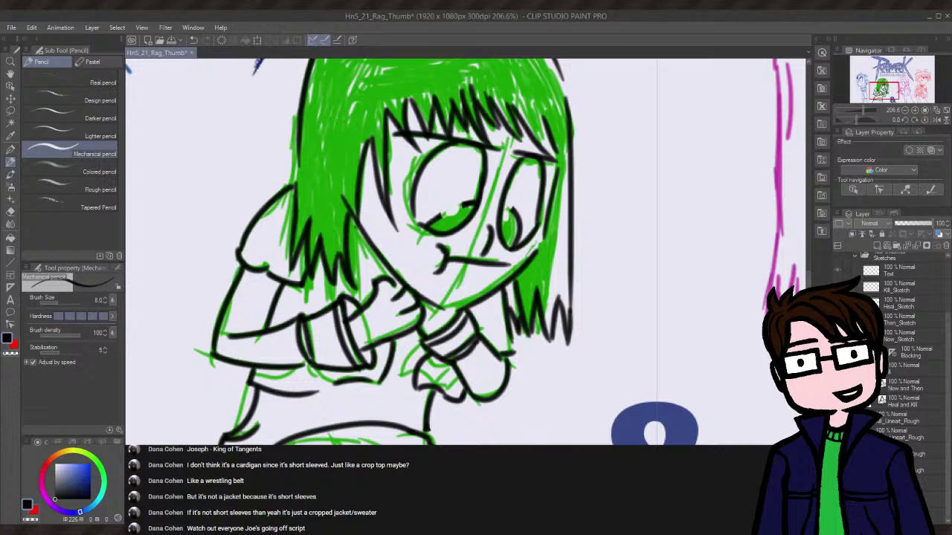
left_click(844, 421)
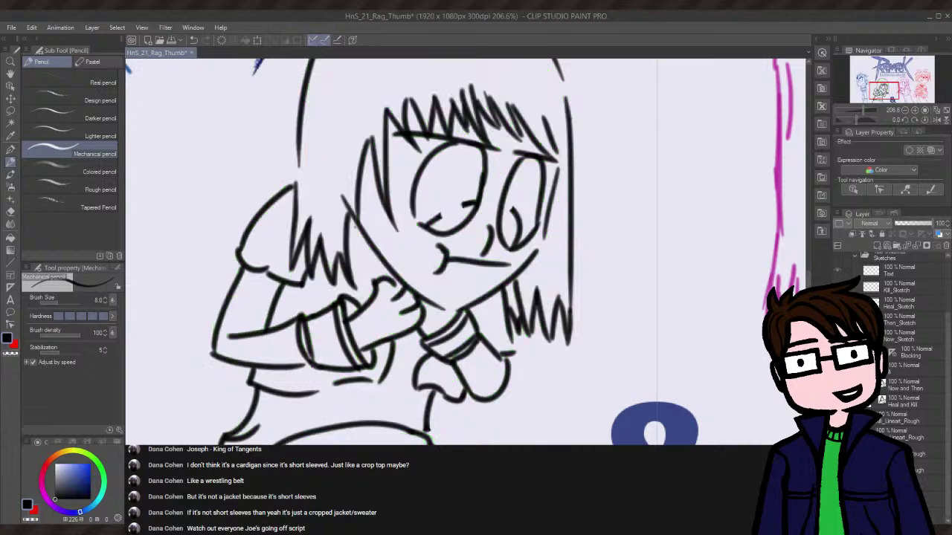
left_click(845, 421)
left_click(844, 421)
left_click(845, 421)
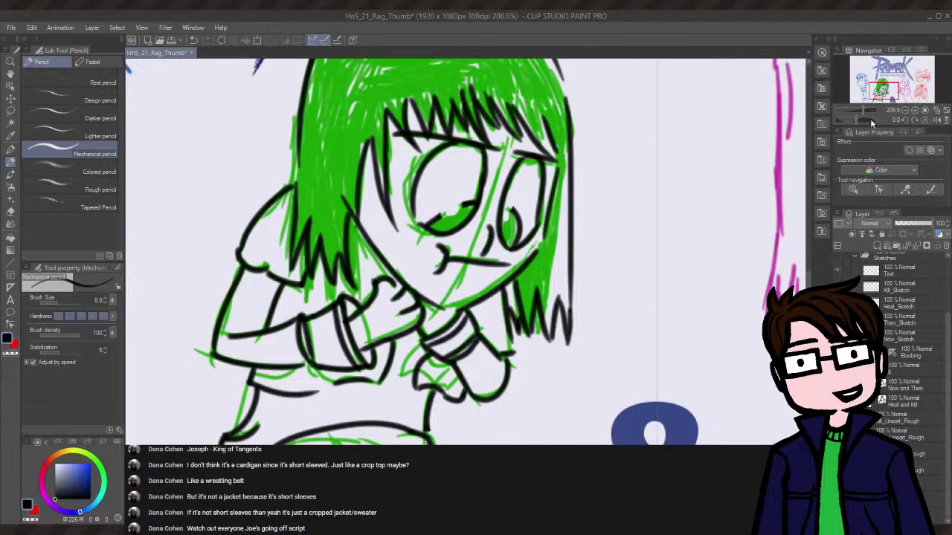
- Tilt the canvas to -2.1 degrees, make Boy_Vector the active layer and hide the girl's green rough sketch
mouse_move(854, 119)
left_mouse_down()
mouse_move(859, 107)
mouse_move(840, 119)
left_mouse_up()
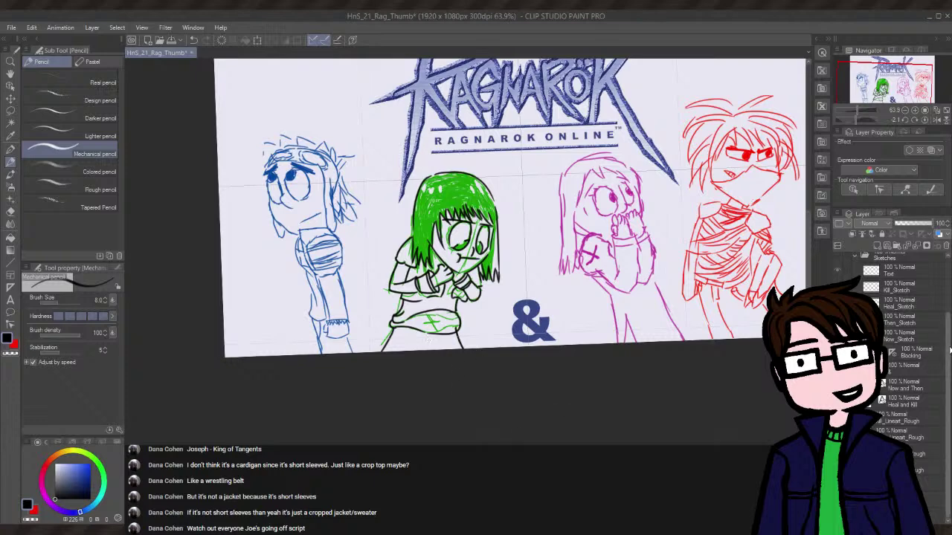
left_click_drag(949, 349, 948, 295)
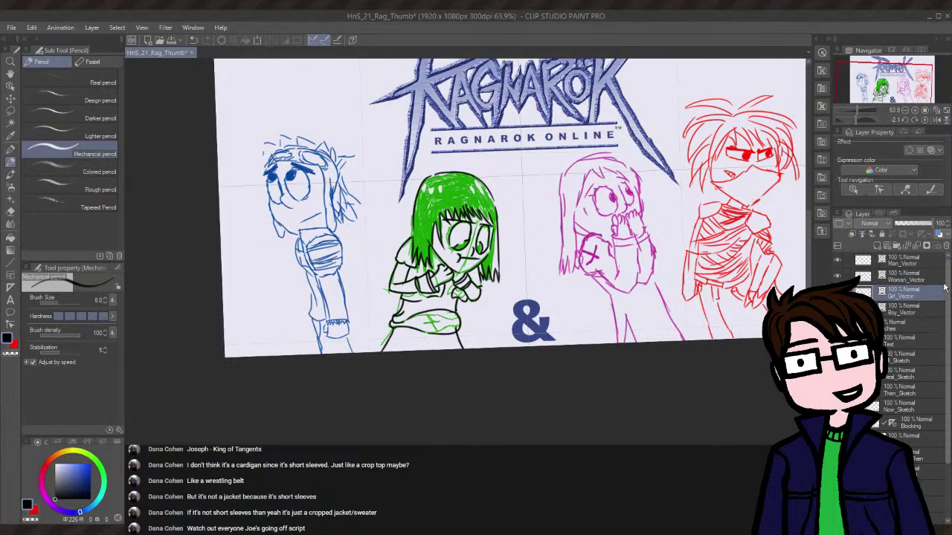
left_click(915, 316)
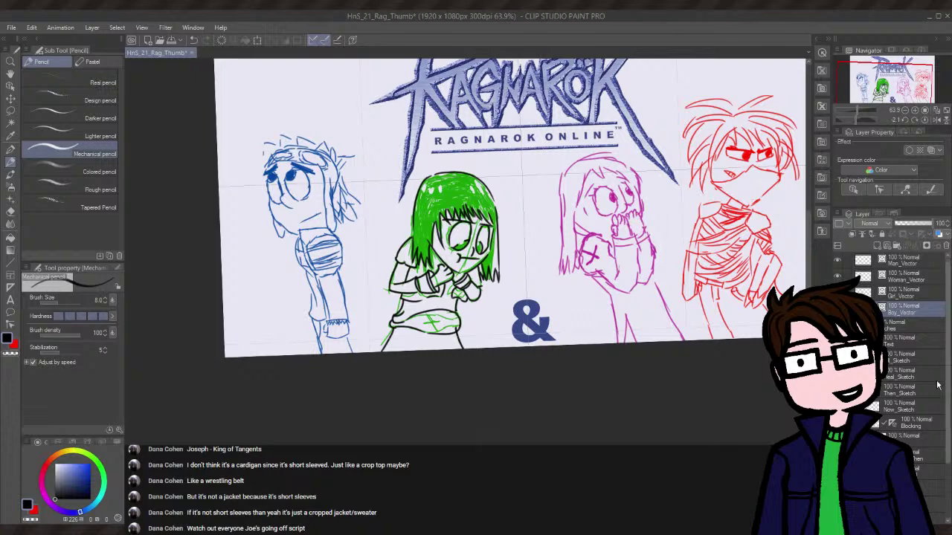
scroll(934, 386, "down", 3)
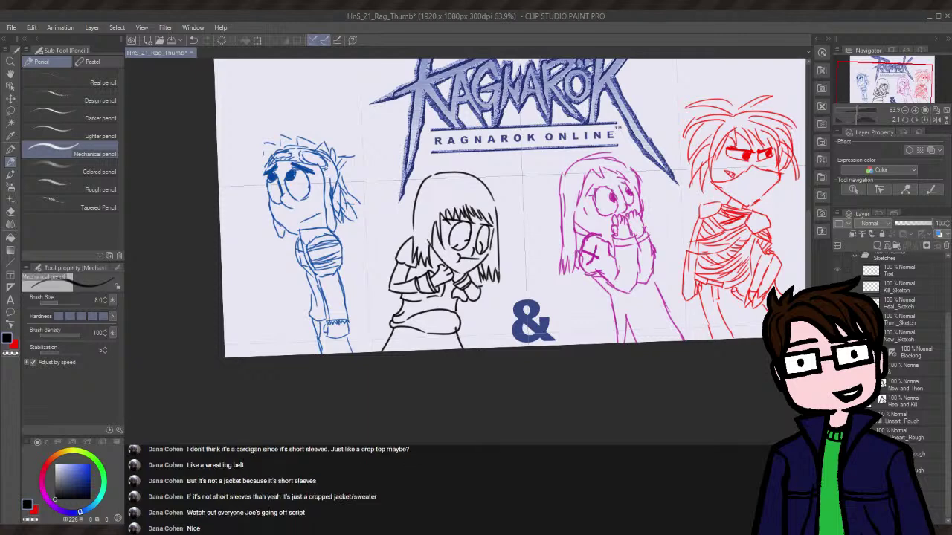
scroll(510, 208, "left", 5)
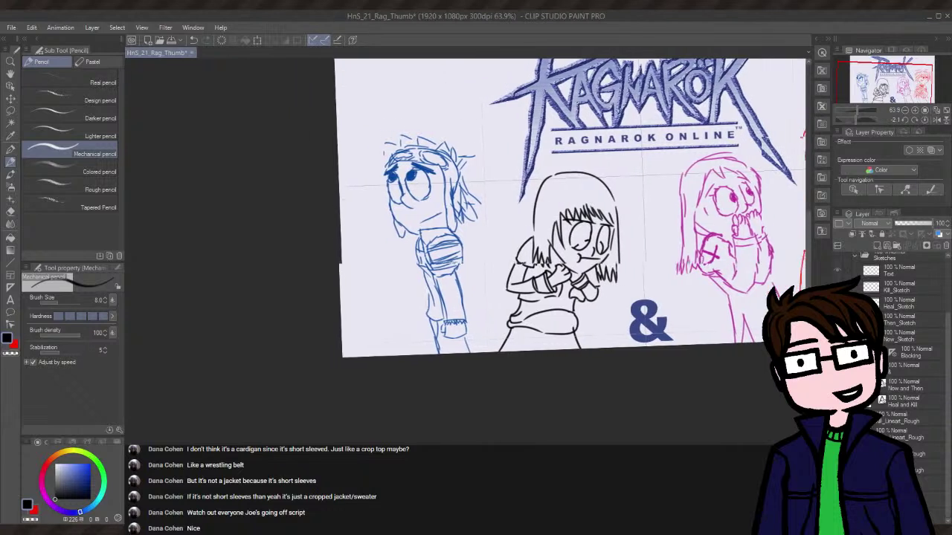
scroll(569, 207, "left", 1)
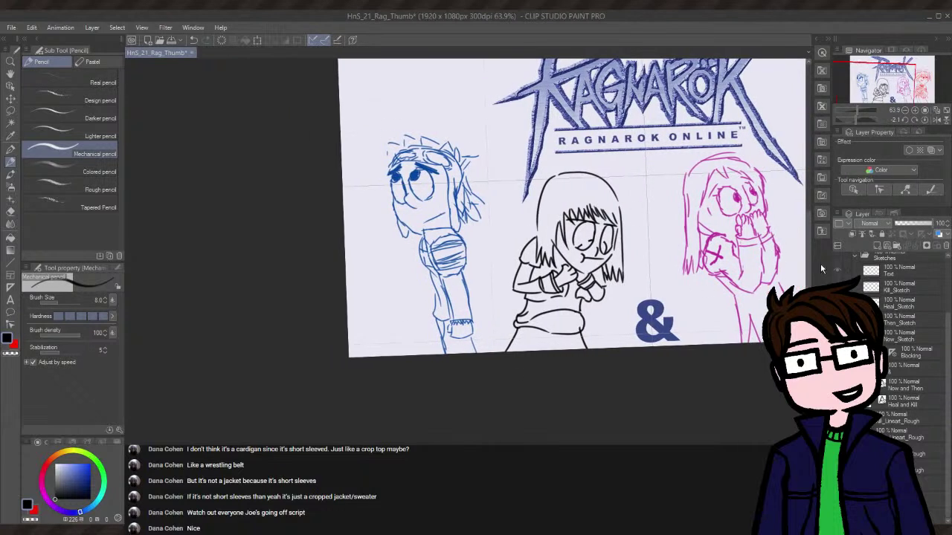
scroll(571, 215, "up", 2)
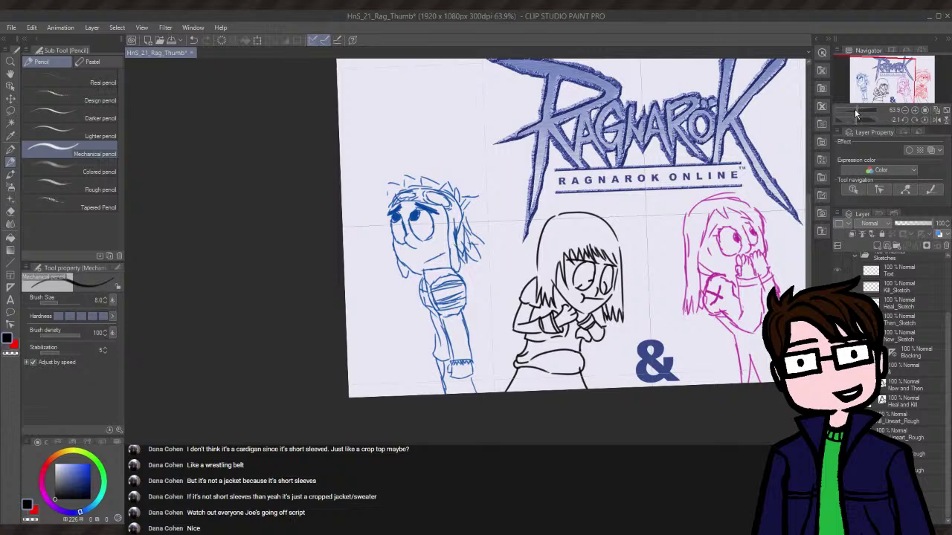
mouse_move(855, 109)
left_mouse_down()
mouse_move(863, 114)
mouse_move(855, 111)
left_mouse_up()
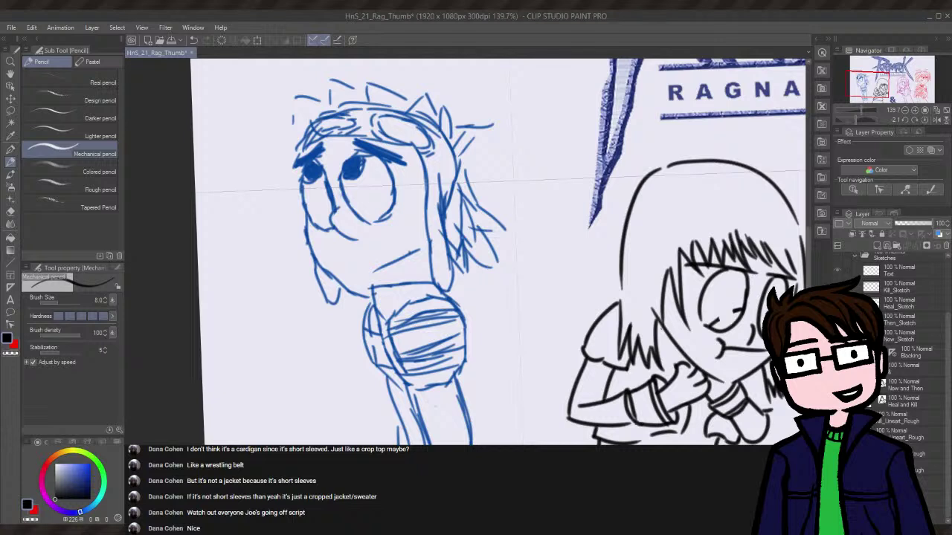
left_click_drag(389, 325, 469, 325)
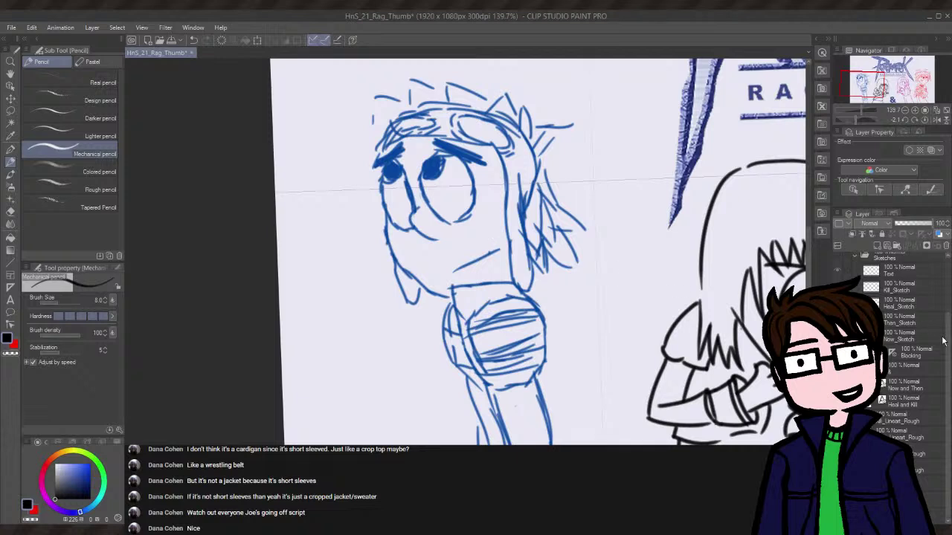
scroll(942, 327, "up", 4)
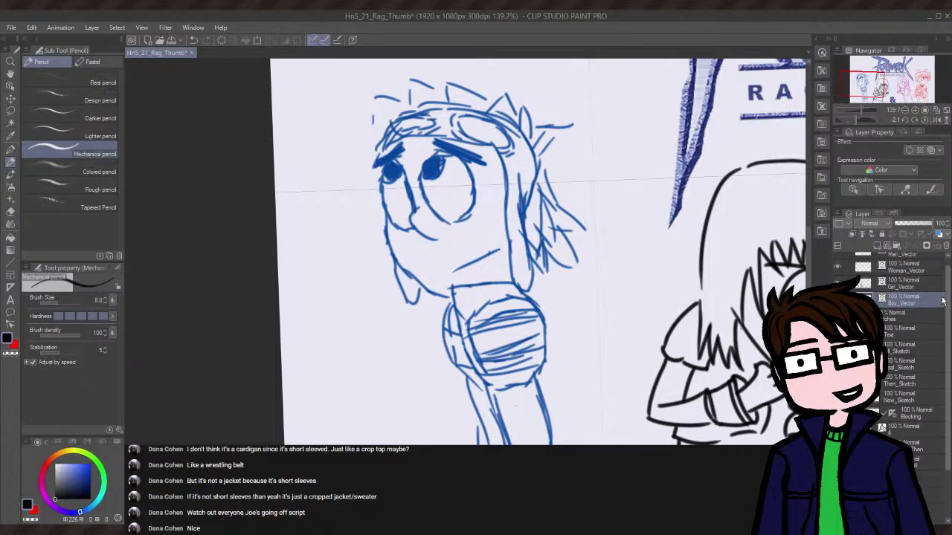
scroll(942, 301, "up", 1)
mouse_move(417, 248)
left_mouse_down()
mouse_move(467, 272)
mouse_move(524, 258)
mouse_move(572, 273)
left_mouse_up()
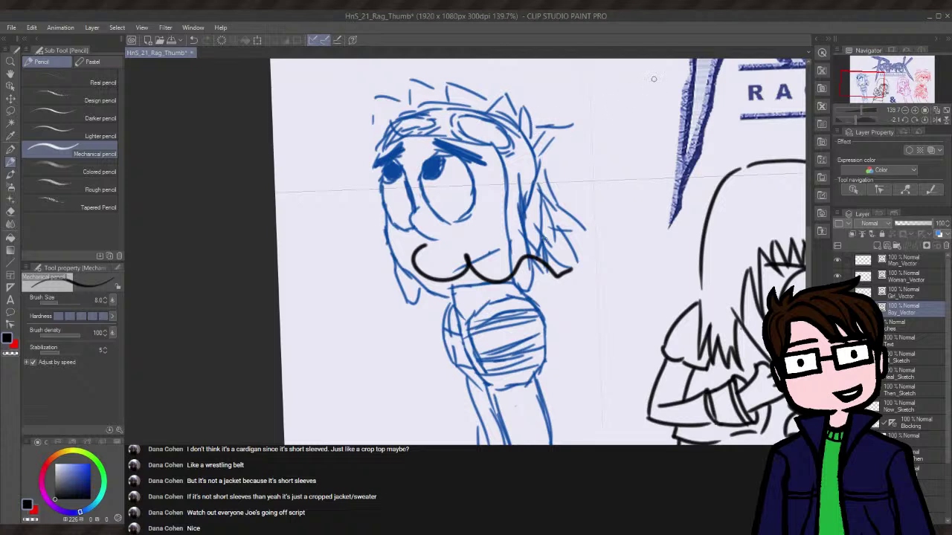
key("ctrl+z")
key("ctrl+z")
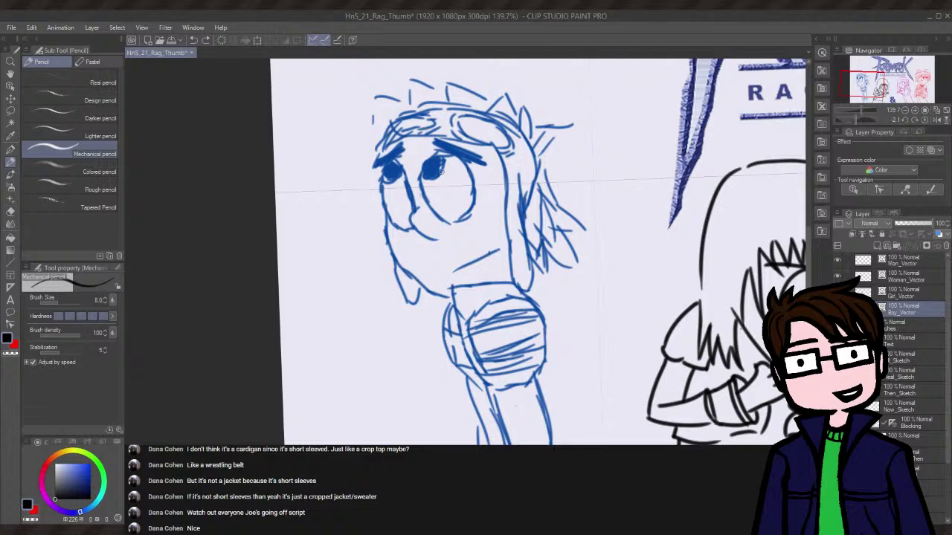
left_click_drag(392, 169, 385, 177)
left_click_drag(409, 163, 436, 174)
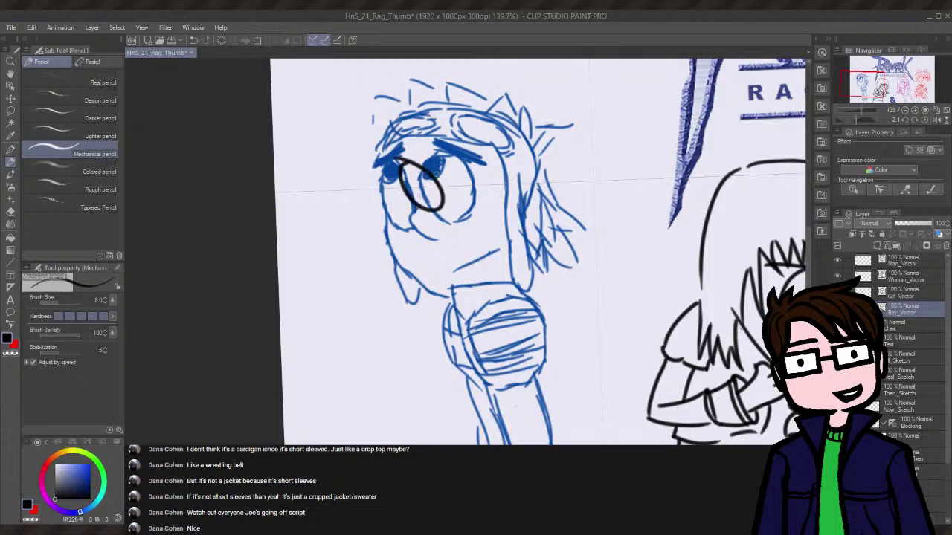
left_click_drag(492, 165, 519, 215)
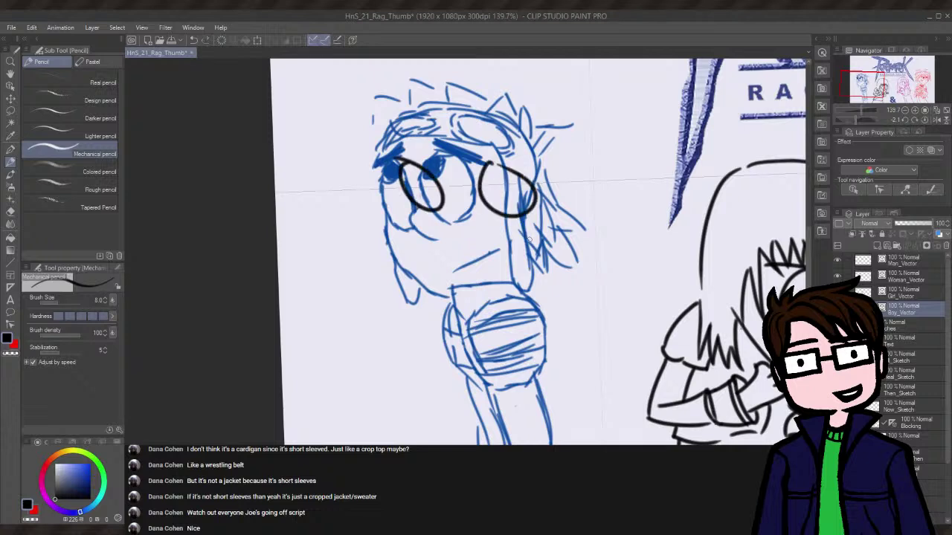
key("ctrl+z")
key("ctrl+z")
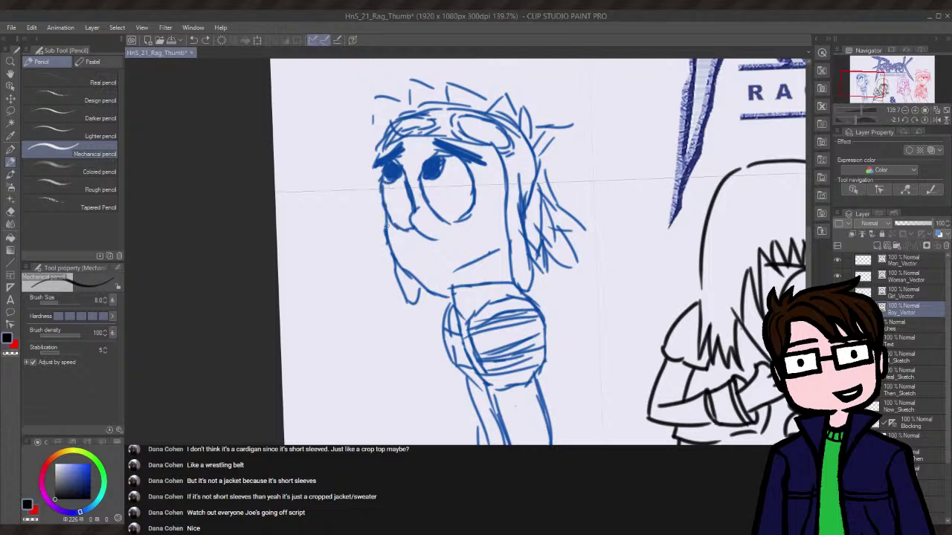
- Try to ink the boy's jaw line from below the front eye down toward the chin and neck
mouse_move(383, 215)
left_mouse_down()
mouse_move(393, 273)
mouse_move(424, 292)
left_mouse_up()
key("ctrl+z")
left_click_drag(382, 215, 447, 296)
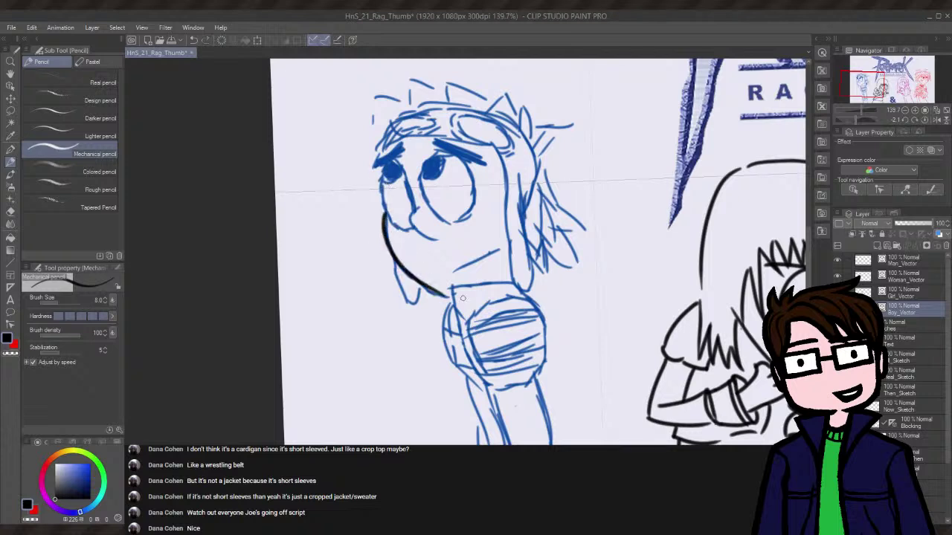
key("ctrl+z")
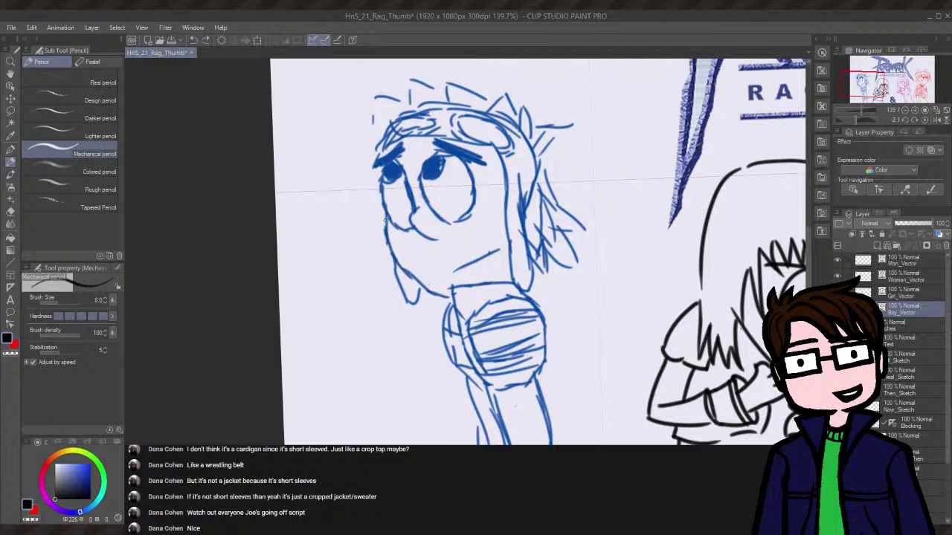
left_click_drag(383, 215, 408, 290)
key("ctrl+z")
left_click_drag(383, 214, 425, 284)
key("ctrl+z")
left_click_drag(384, 216, 409, 281)
key("ctrl+z")
left_click_drag(382, 216, 411, 290)
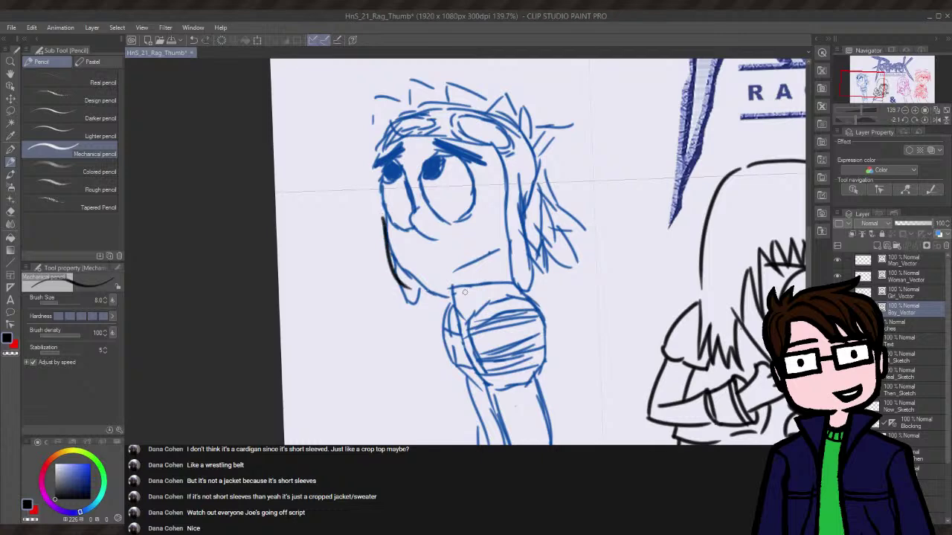
key("ctrl+z")
- Ink the boy's face outline from below the front eye around the chin to the neck in two joined strokes
left_click_drag(860, 105, 862, 109)
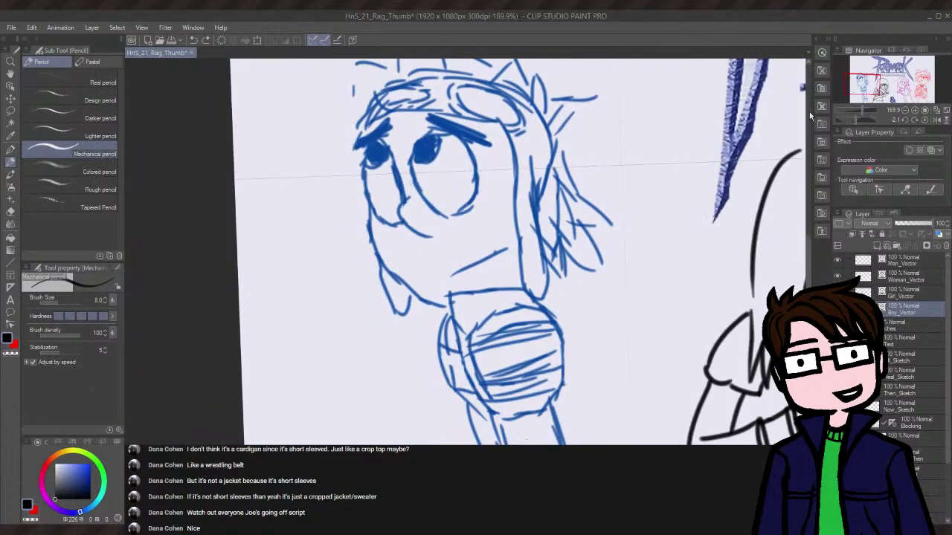
mouse_move(369, 206)
left_mouse_down()
mouse_move(389, 277)
mouse_move(450, 318)
left_mouse_up()
key("ctrl+z")
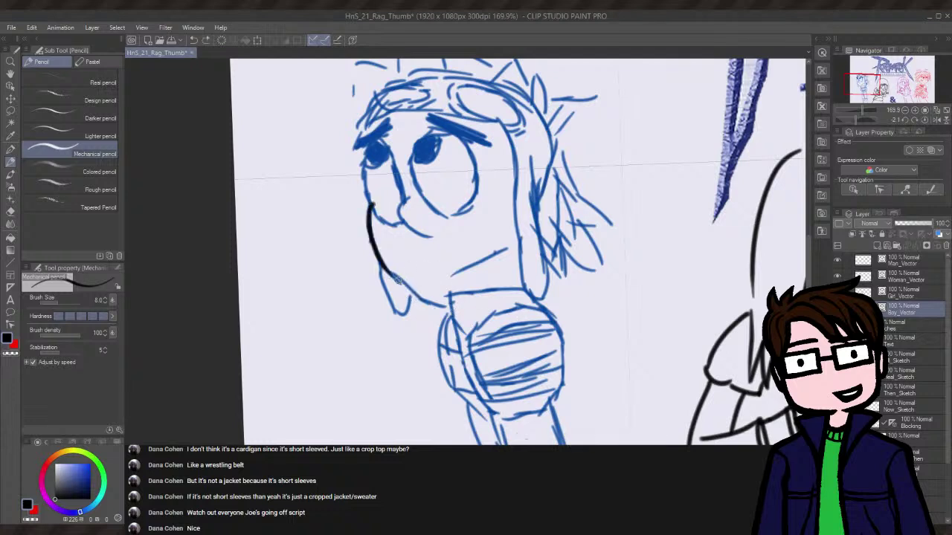
left_click_drag(396, 279, 455, 312)
key("ctrl+z")
left_click_drag(430, 304, 448, 297)
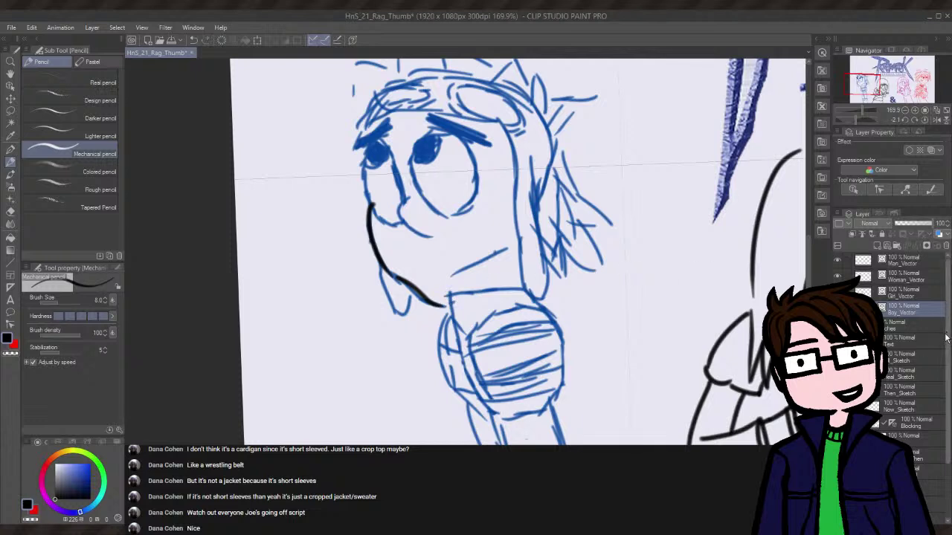
- Collapse the Sketches folder in the layer list, keeping Boy_Vector as the active layer
scroll(945, 372, "down", 3)
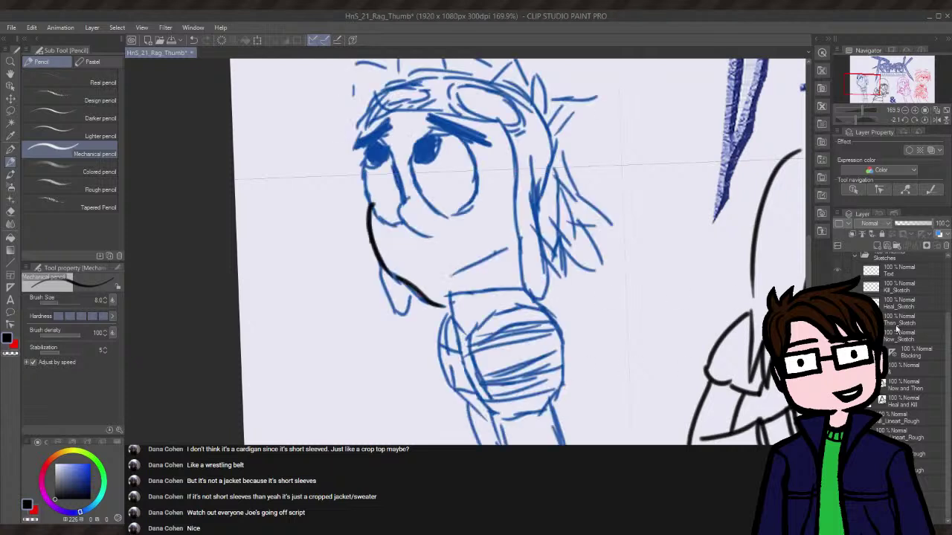
scroll(947, 328, "up", 2)
scroll(947, 327, "down", 1)
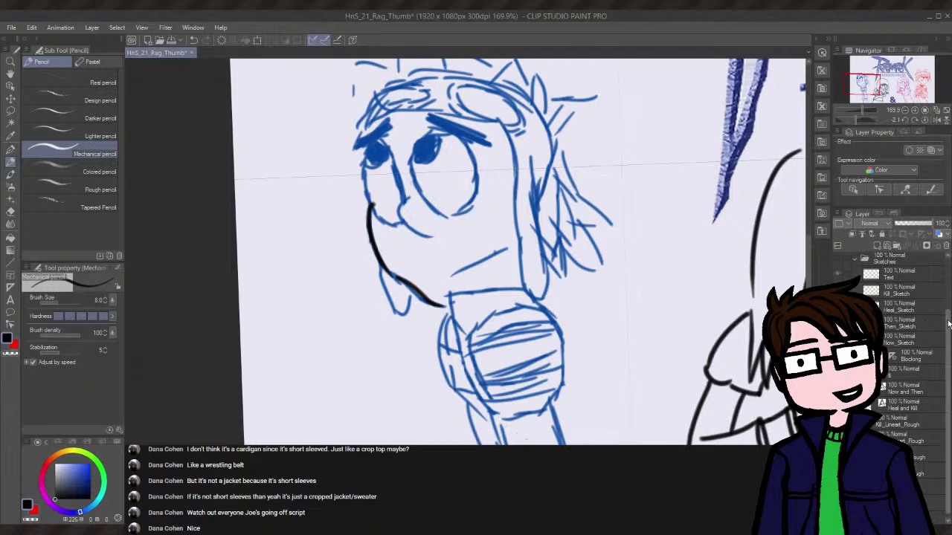
scroll(931, 325, "up", 2)
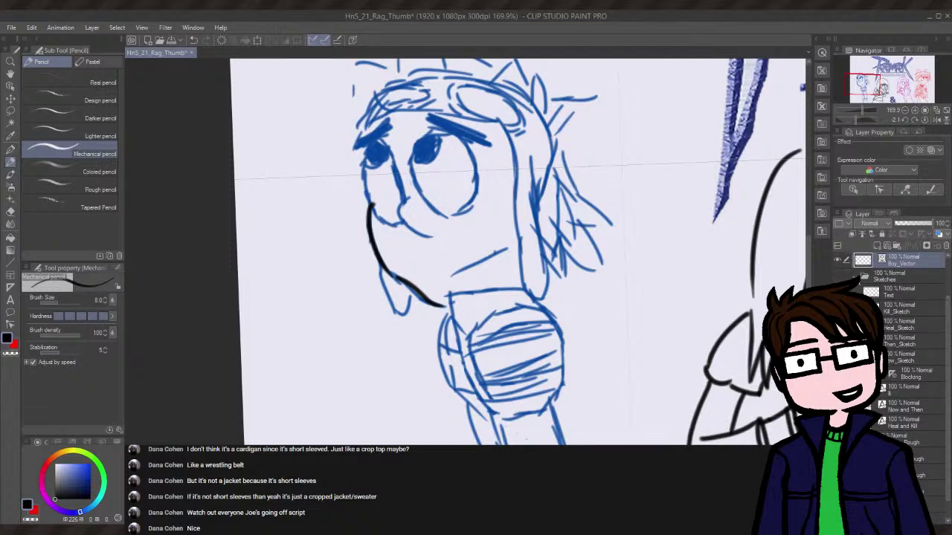
left_click(859, 276)
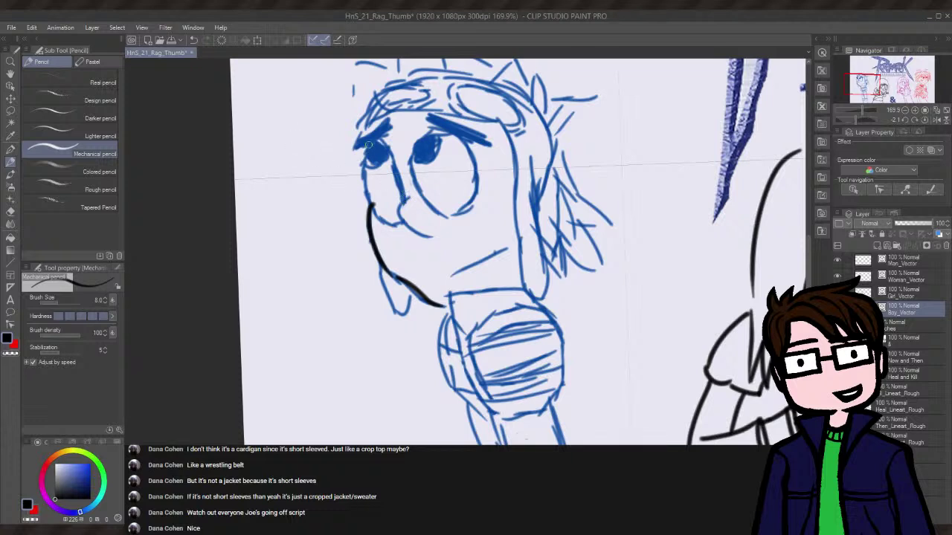
- Try to ink the outer edge of the boy's far eye from the brow down toward the nose
left_click_drag(367, 145, 402, 223)
key("ctrl+z")
mouse_move(367, 143)
left_mouse_down()
mouse_move(392, 221)
mouse_move(403, 225)
left_mouse_up()
key("ctrl+z")
left_click_drag(366, 141, 402, 226)
key("ctrl+z")
left_click_drag(368, 141, 406, 229)
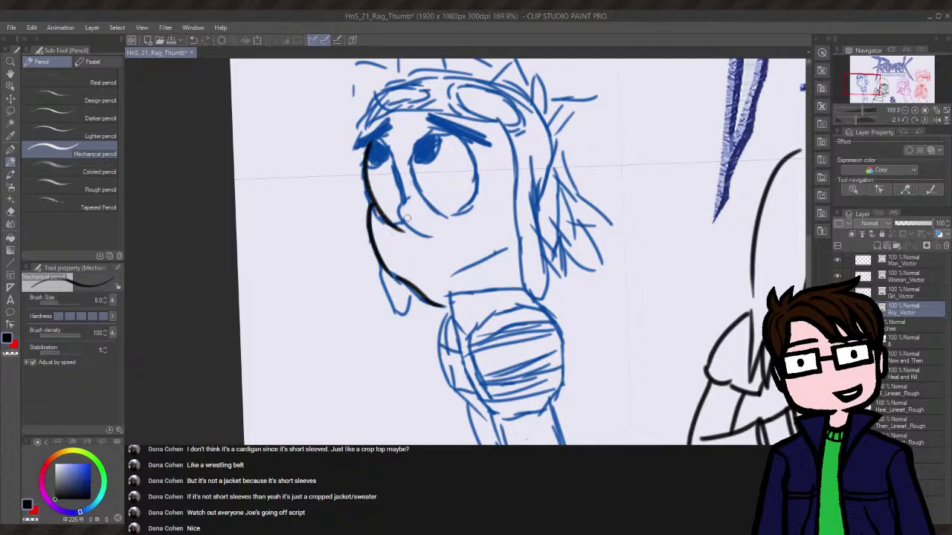
key("ctrl+z")
mouse_move(366, 141)
left_mouse_down()
mouse_move(370, 197)
mouse_move(408, 225)
left_mouse_up()
key("ctrl+z")
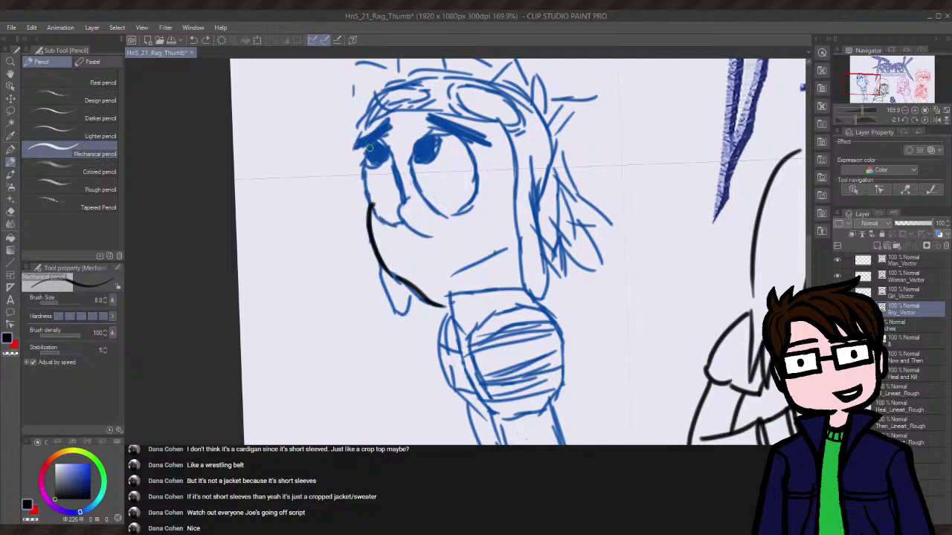
left_click_drag(367, 142, 408, 234)
key("ctrl+z")
left_click_drag(367, 141, 407, 236)
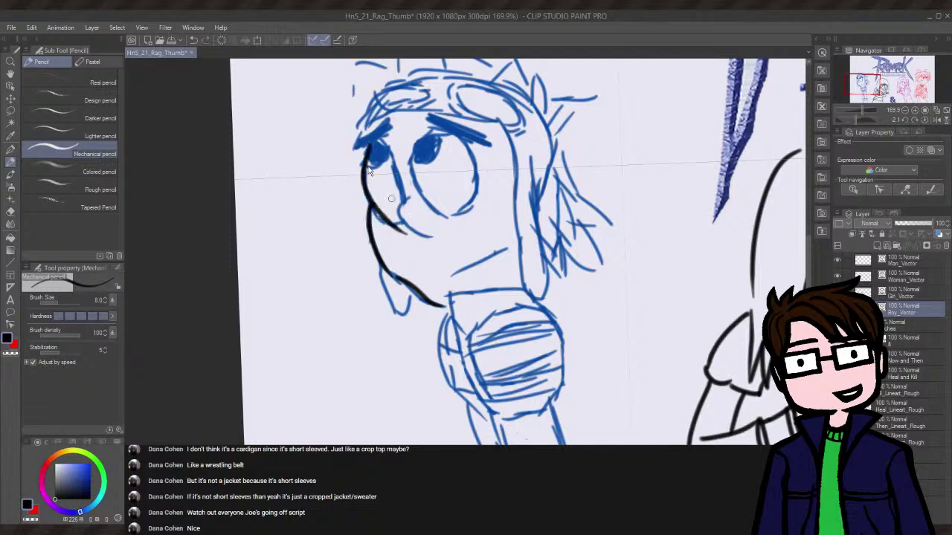
key("ctrl+z")
mouse_move(367, 142)
left_mouse_down()
mouse_move(369, 166)
mouse_move(402, 223)
left_mouse_up()
key("ctrl+z")
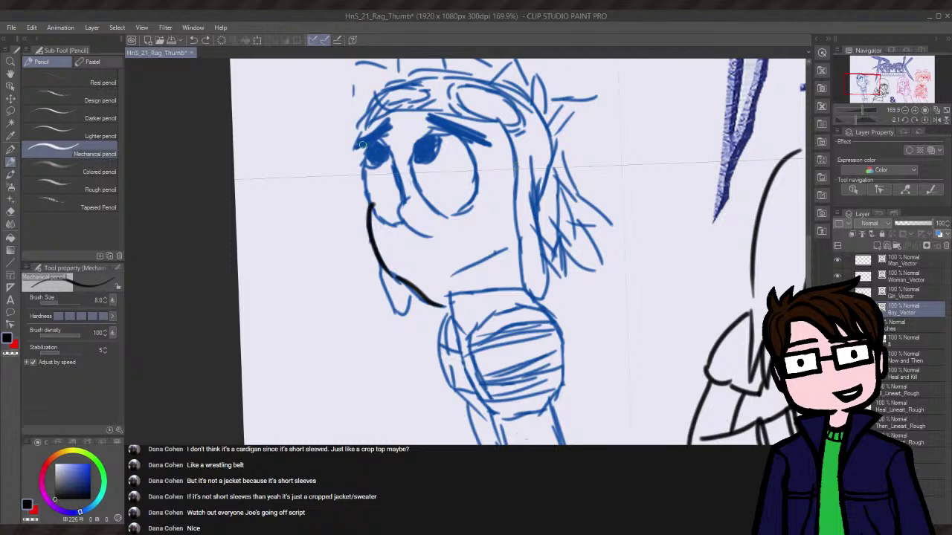
- Ink the outline of the boy's far eyebrow over the blue sketch
mouse_move(355, 144)
left_mouse_down()
mouse_move(384, 119)
mouse_move(391, 134)
mouse_move(357, 148)
mouse_move(389, 115)
left_mouse_up()
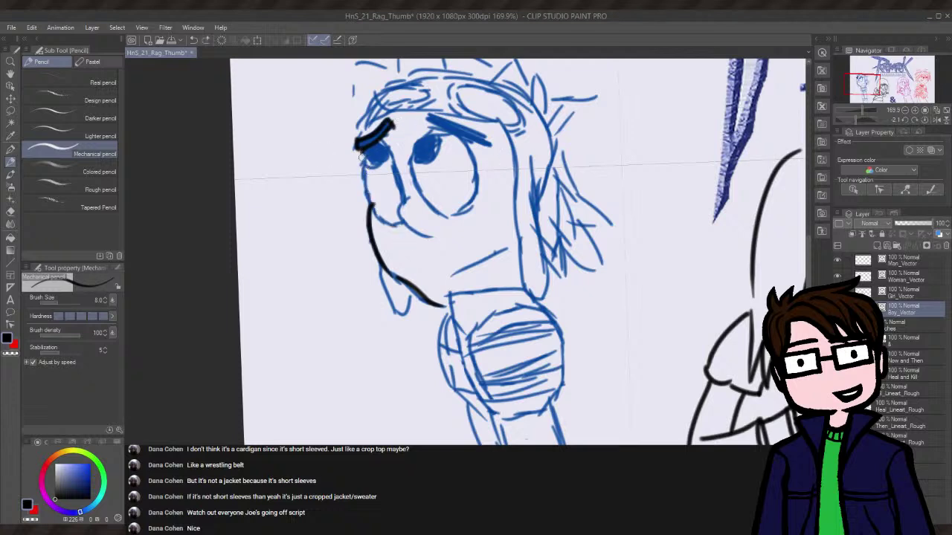
- Try to ink the far eye's outer curve starting from the underside of the inked eyebrow
left_click_drag(361, 150, 400, 223)
key("ctrl+z")
left_click_drag(362, 146, 388, 239)
key("ctrl+z")
left_click_drag(360, 147, 388, 238)
key("ctrl+z")
left_click_drag(361, 152, 396, 224)
key("ctrl+z")
left_click_drag(362, 146, 399, 222)
key("ctrl+z")
mouse_move(362, 147)
left_mouse_down()
mouse_move(367, 194)
mouse_move(395, 230)
left_mouse_up()
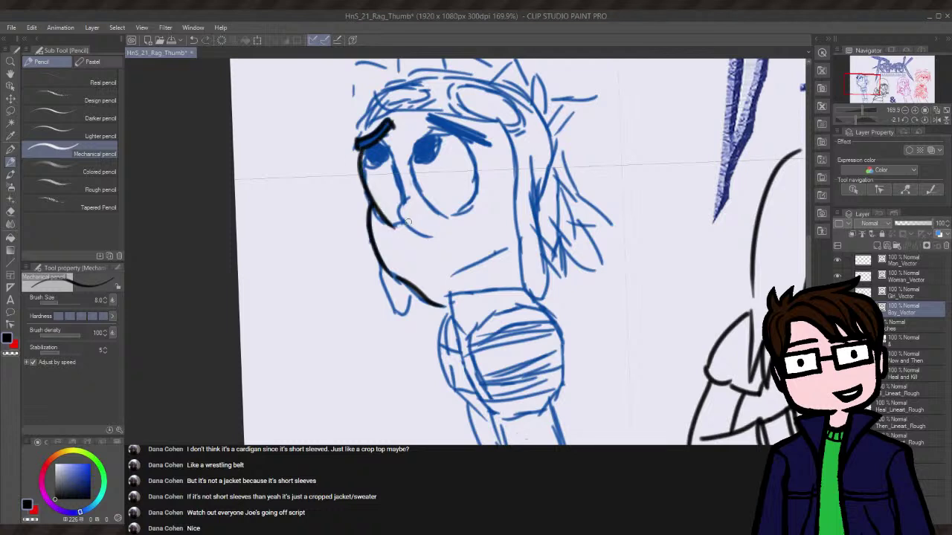
key("ctrl+z")
left_click_drag(364, 151, 399, 226)
key("ctrl+z")
left_click_drag(364, 149, 400, 217)
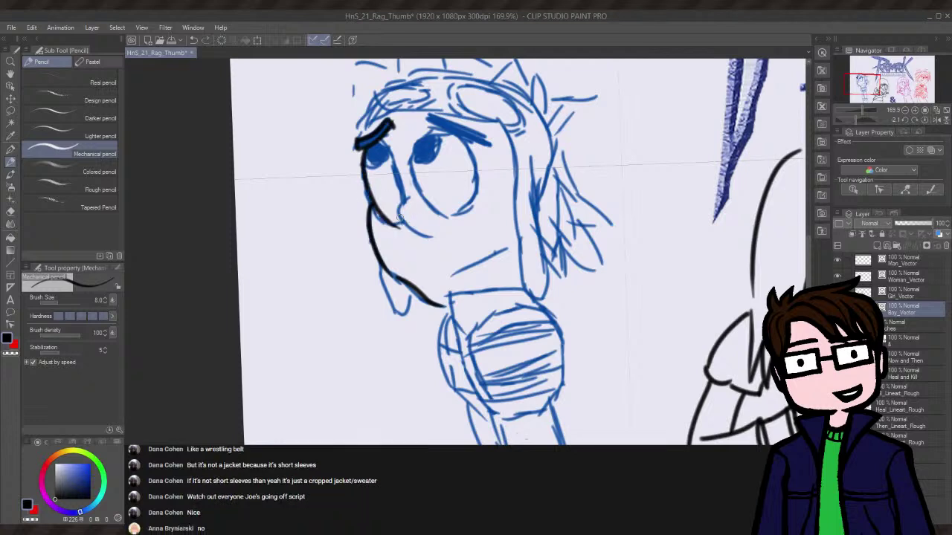
key("ctrl+z")
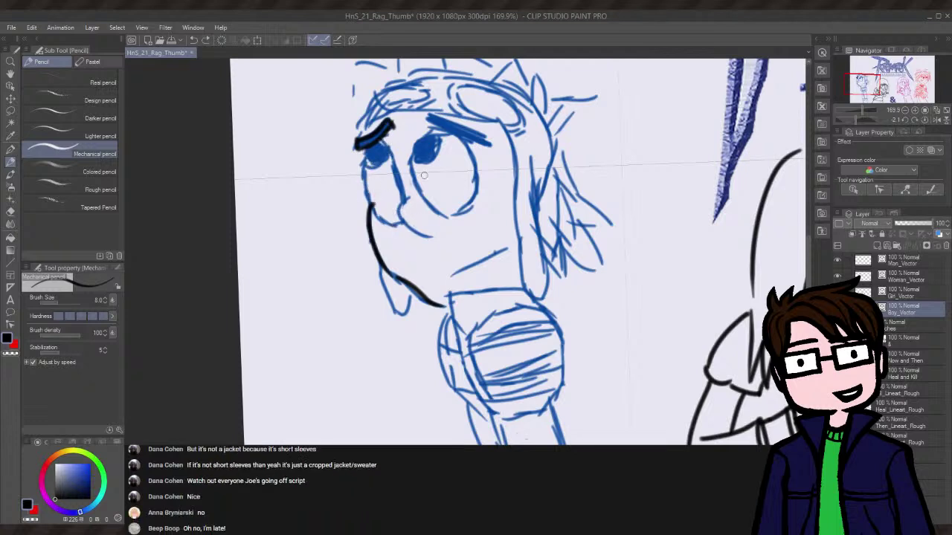
- Ink the boy's nose curve and the inner edge of the far eye from the eyebrow down to the nose
mouse_move(382, 138)
left_mouse_down()
mouse_move(404, 203)
mouse_move(430, 237)
left_mouse_up()
key("ctrl+z")
left_click_drag(382, 141, 401, 202)
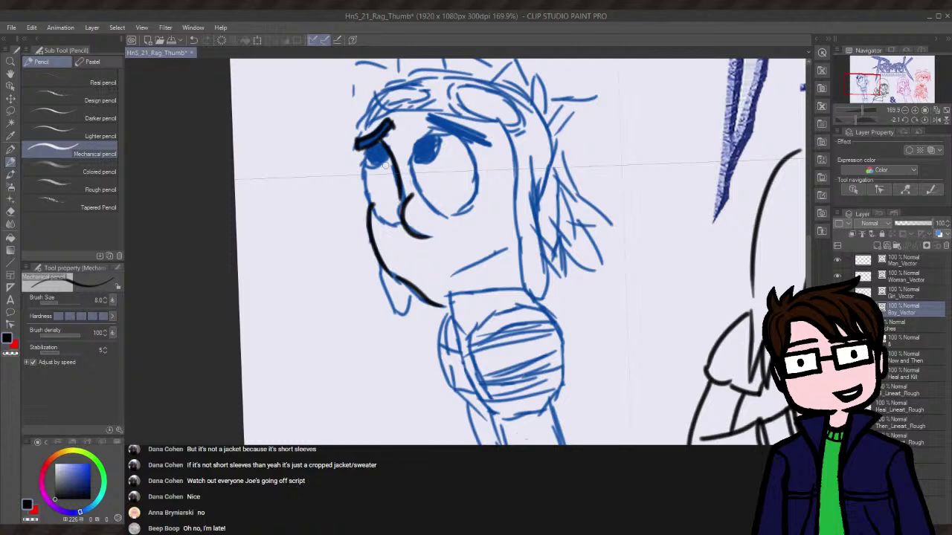
key("ctrl+z")
left_click_drag(382, 140, 406, 198)
key("ctrl+z")
left_click_drag(382, 139, 407, 200)
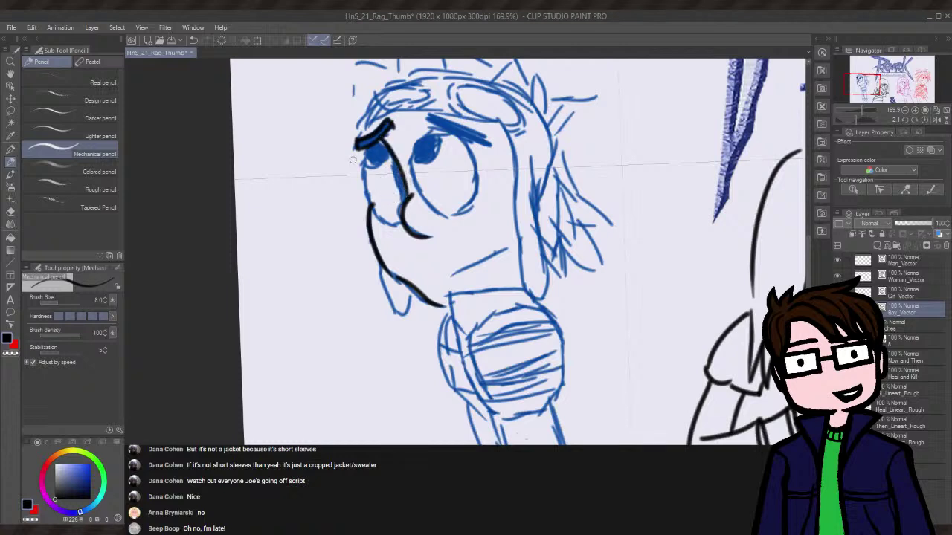
- Ink the far eye's outer edge from the eyebrow around to the nose and outline its pupil
left_click_drag(365, 150, 390, 235)
key("ctrl+z")
mouse_move(363, 150)
left_mouse_down()
mouse_move(368, 196)
mouse_move(409, 234)
left_mouse_up()
key("ctrl+z")
mouse_move(361, 146)
left_mouse_down()
mouse_move(382, 220)
mouse_move(414, 229)
left_mouse_up()
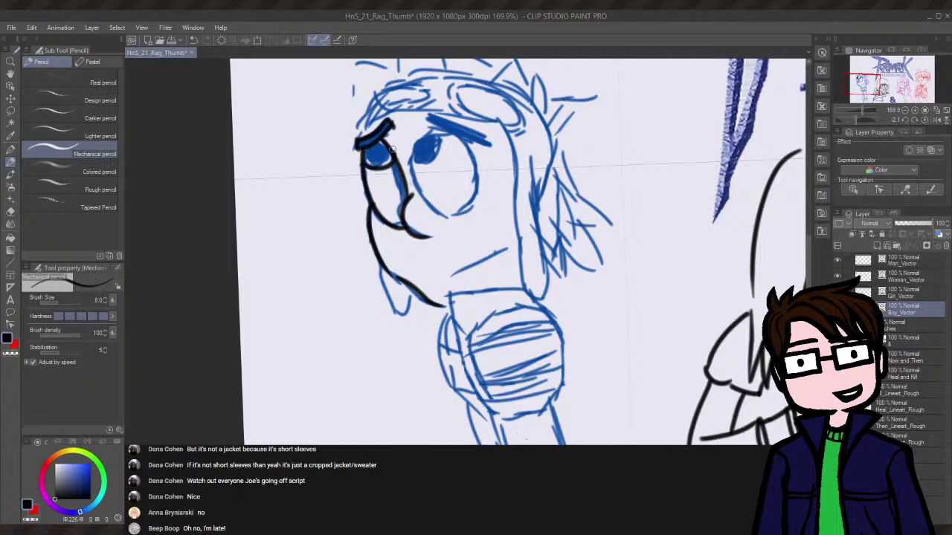
mouse_move(364, 164)
left_mouse_down()
mouse_move(388, 171)
mouse_move(386, 154)
mouse_move(367, 161)
mouse_move(380, 149)
mouse_move(387, 152)
mouse_move(365, 162)
mouse_move(389, 146)
mouse_move(376, 170)
left_mouse_up()
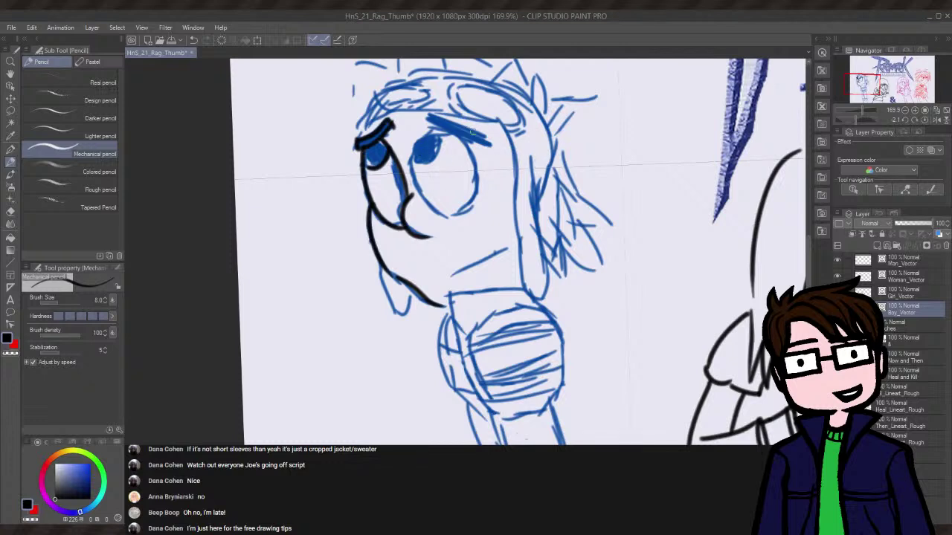
- Try to ink the near eyebrow and the near eye's front edge curving down beneath the eye
left_click_drag(427, 120, 491, 150)
mouse_move(428, 132)
left_mouse_down()
mouse_move(431, 206)
mouse_move(440, 213)
left_mouse_up()
key("ctrl+z")
left_click_drag(420, 134, 456, 213)
key("ctrl+z")
left_click_drag(424, 133, 453, 216)
key("ctrl+z")
mouse_move(430, 131)
left_mouse_down()
mouse_move(416, 202)
mouse_move(454, 216)
left_mouse_up()
key("ctrl+z")
left_click_drag(430, 131, 455, 214)
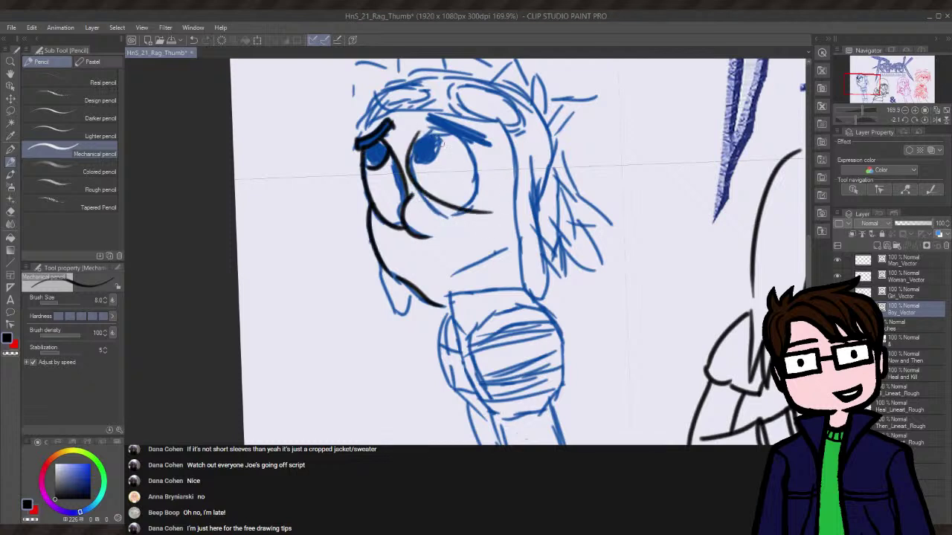
left_click_drag(430, 131, 473, 216)
key("ctrl+z")
left_click_drag(421, 129, 484, 231)
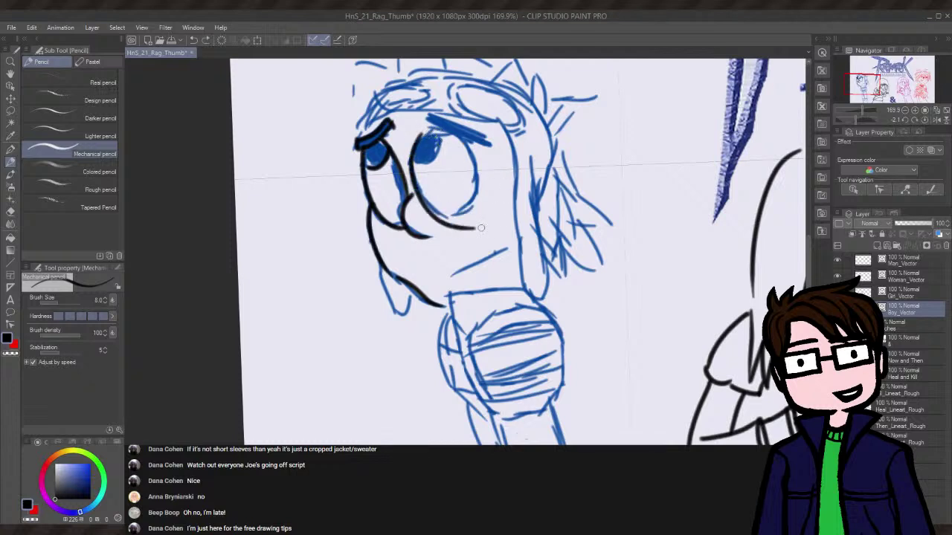
key("ctrl+z")
mouse_move(435, 137)
left_mouse_down()
mouse_move(460, 220)
mouse_move(472, 225)
mouse_move(413, 149)
mouse_move(469, 237)
left_mouse_up()
key("ctrl+z")
key("ctrl+z")
left_click_drag(417, 135, 469, 235)
key("ctrl+z")
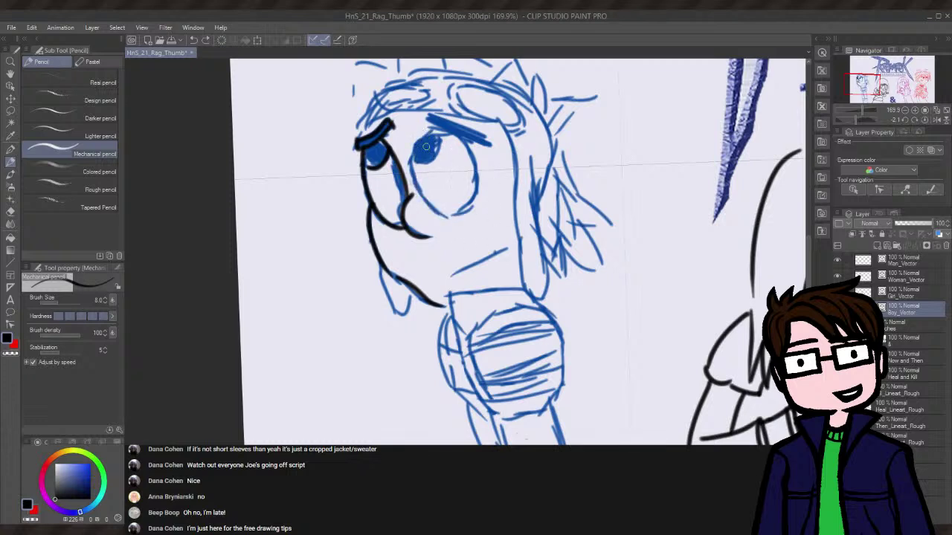
- Ink the near eye's front edge beside the nose and its curve over the top and down the back
mouse_move(418, 132)
left_mouse_down()
mouse_move(481, 166)
mouse_move(489, 192)
left_mouse_up()
key("ctrl+z")
key("ctrl+z")
left_click_drag(421, 134, 486, 192)
key("ctrl+z")
mouse_move(437, 128)
left_mouse_down()
mouse_move(410, 178)
mouse_move(446, 214)
mouse_move(474, 186)
left_mouse_up()
key("ctrl+z")
mouse_move(437, 125)
left_mouse_down()
mouse_move(466, 135)
mouse_move(484, 174)
left_mouse_up()
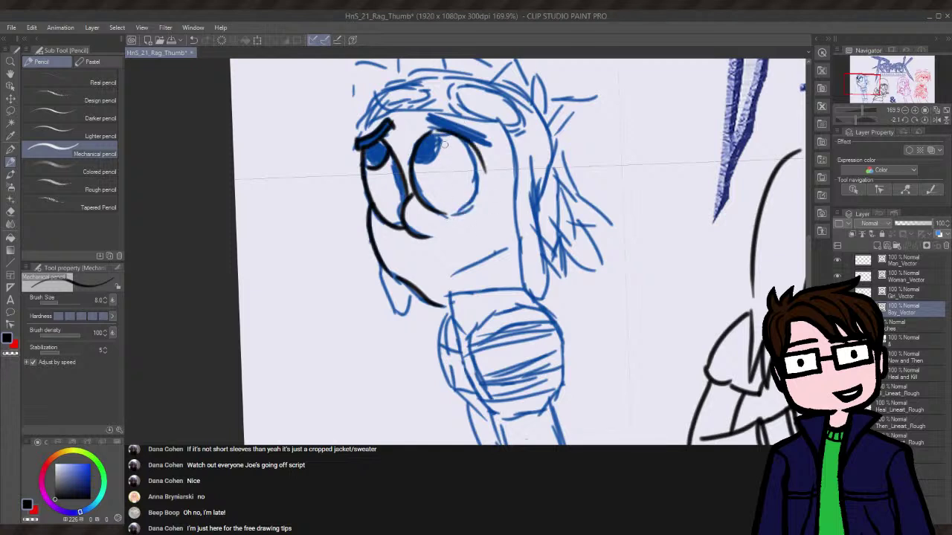
key("ctrl+z")
mouse_move(429, 132)
left_mouse_down()
mouse_move(480, 209)
mouse_move(481, 195)
left_mouse_up()
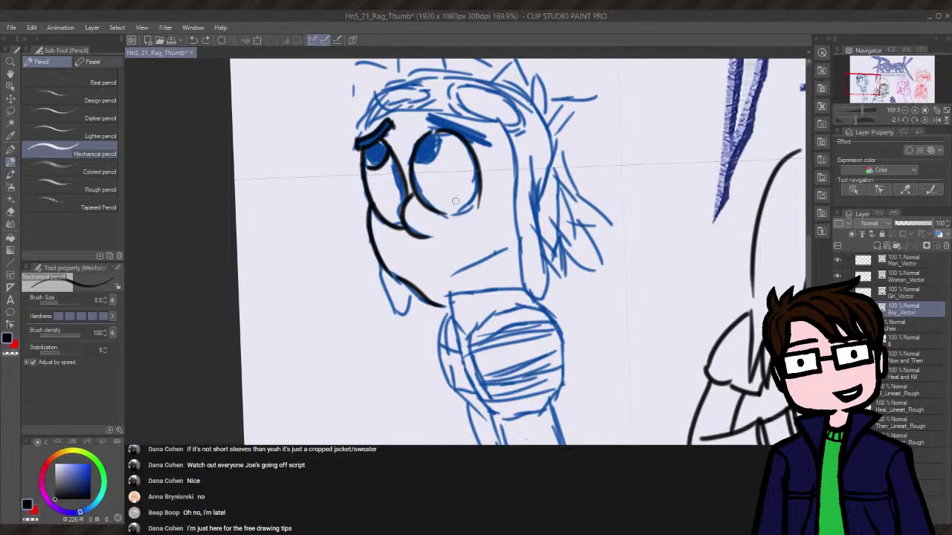
- Try to close the lower back edge of the near eye with a short curve
left_click_drag(437, 220, 480, 190)
key("ctrl+z")
left_click_drag(442, 214, 485, 182)
key("ctrl+z")
left_click_drag(440, 216, 479, 185)
key("ctrl+z")
- Outline the near eye's pupil and ink the full outline of the near eyebrow
mouse_move(425, 152)
left_mouse_down()
mouse_move(428, 162)
mouse_move(441, 127)
mouse_move(458, 124)
mouse_move(485, 147)
left_mouse_up()
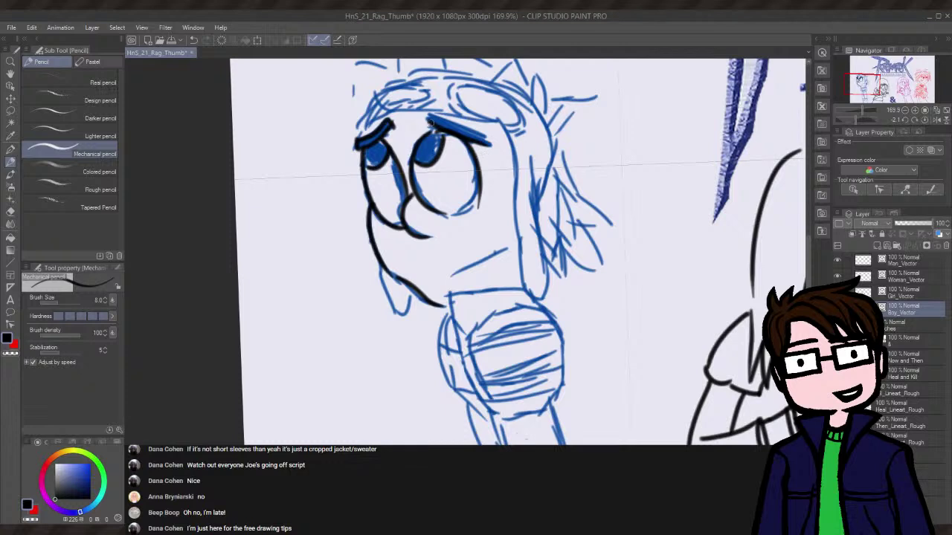
left_click_drag(435, 116, 495, 135)
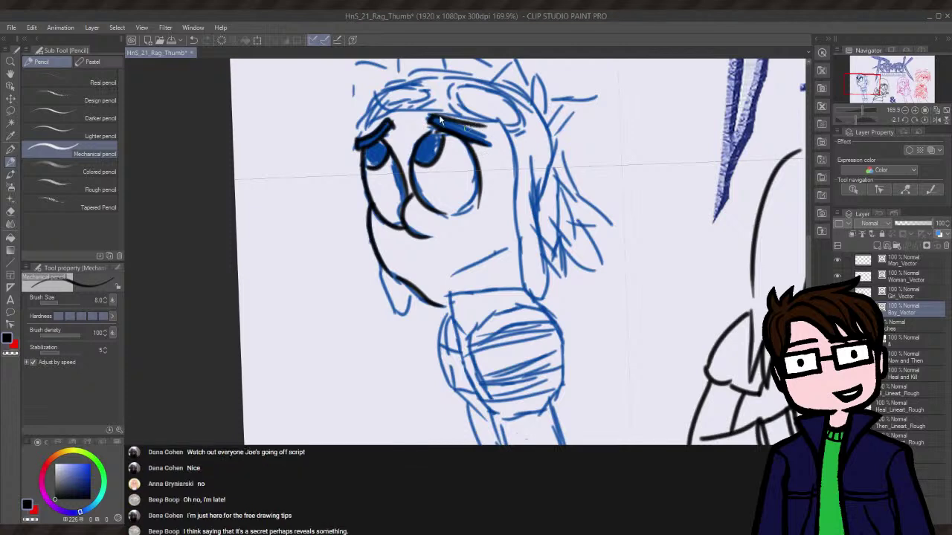
left_click_drag(432, 116, 487, 146)
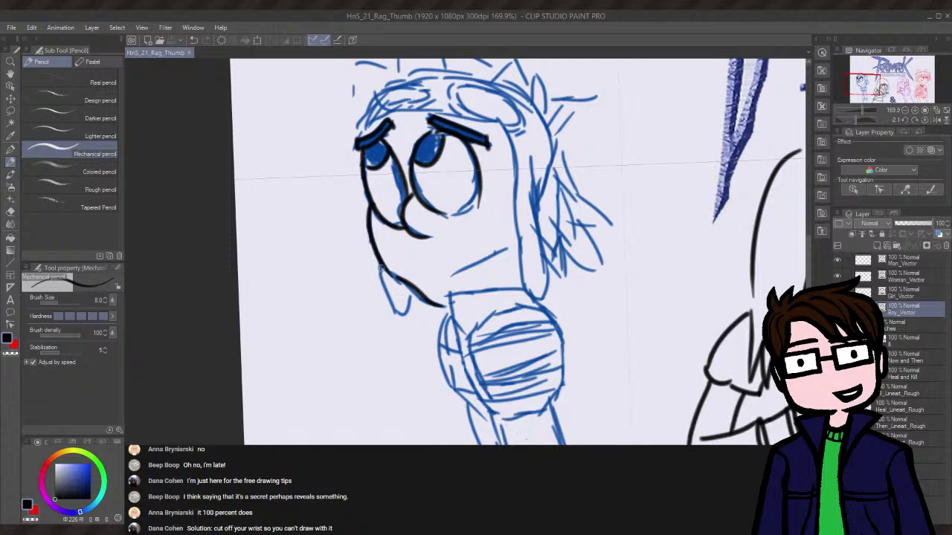
- Ink the rounded far ear flap hanging below the boy's jaw line
left_click_drag(380, 270, 418, 316)
key("ctrl+z")
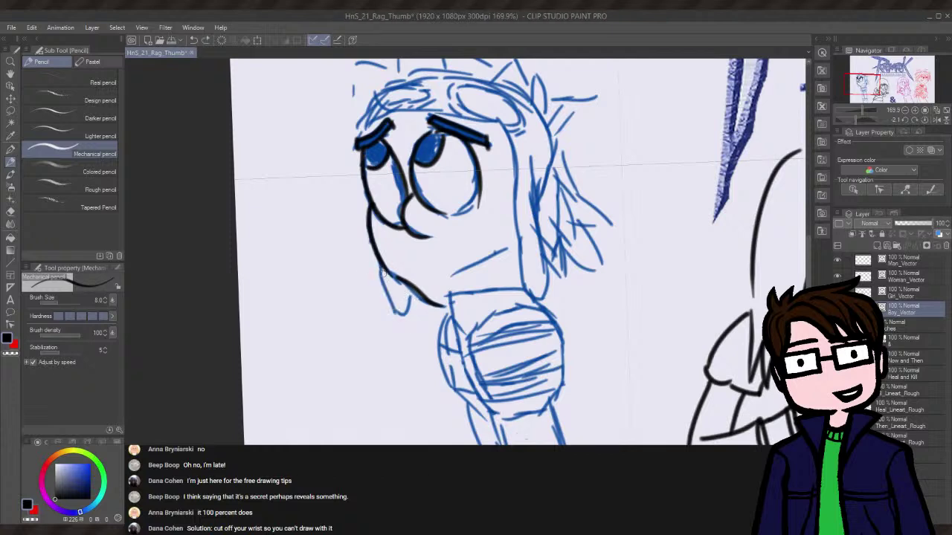
left_click_drag(385, 288, 418, 324)
key("ctrl+z")
left_click_drag(378, 269, 413, 302)
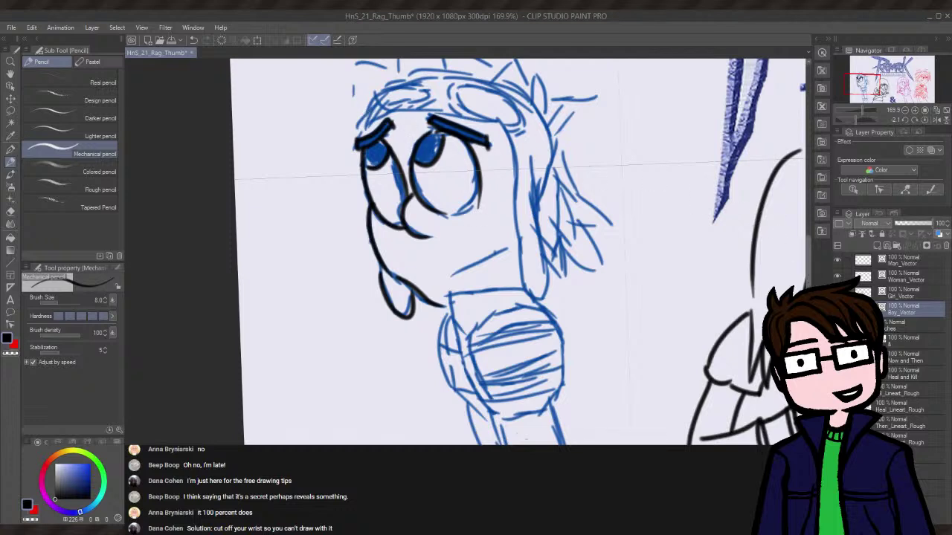
- Ink the boy's slanted mouth line on the lower cheek in one stroke
scroll(805, 283, "up", 2)
scroll(805, 283, "down", 1)
scroll(809, 283, "up", 1)
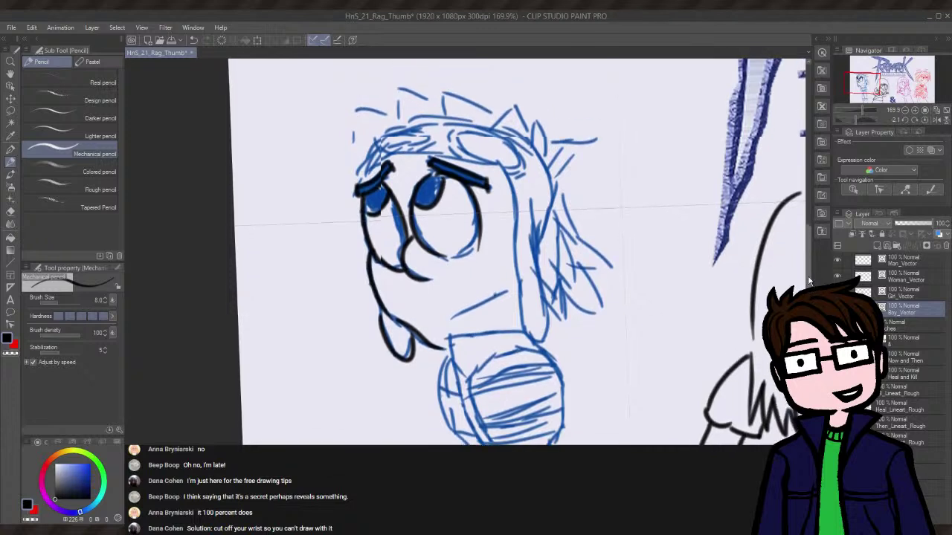
scroll(811, 282, "down", 1)
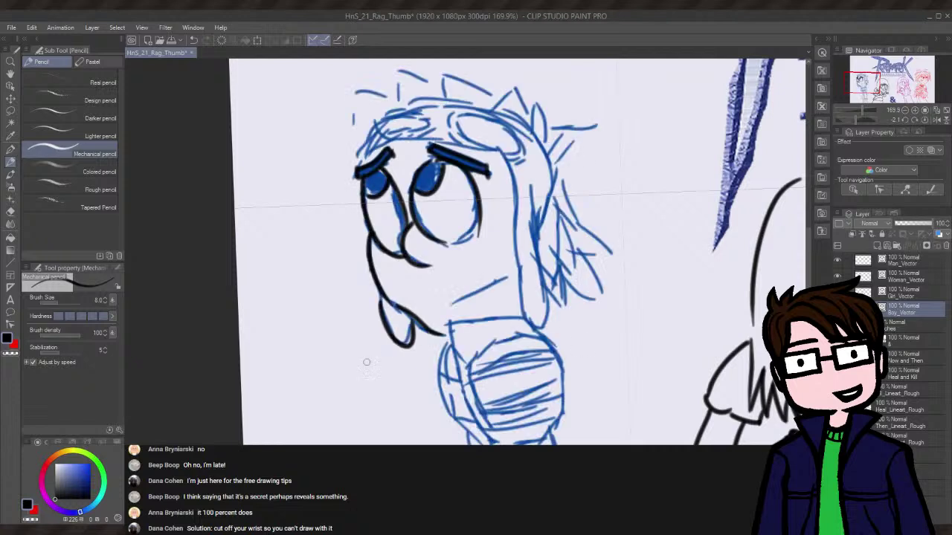
left_click_drag(511, 276, 439, 311)
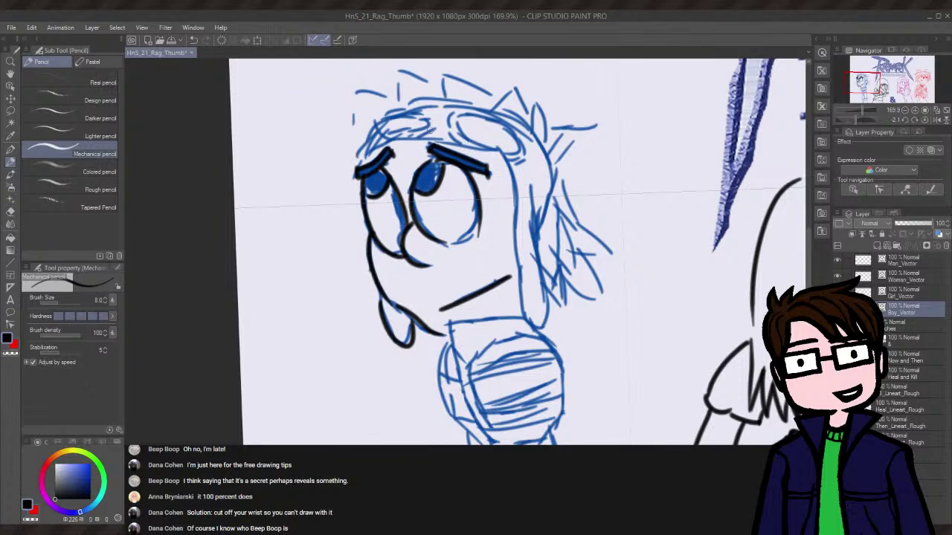
- Ink the near goggle on the boy's forehead with its rim and domed lens
left_click_drag(421, 132, 487, 133)
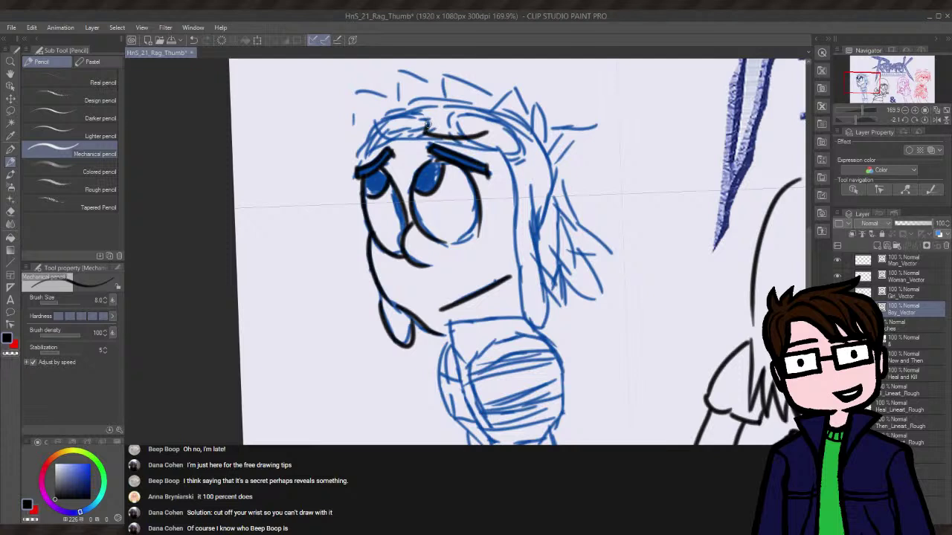
mouse_move(425, 128)
left_mouse_down()
mouse_move(483, 123)
mouse_move(487, 135)
left_mouse_up()
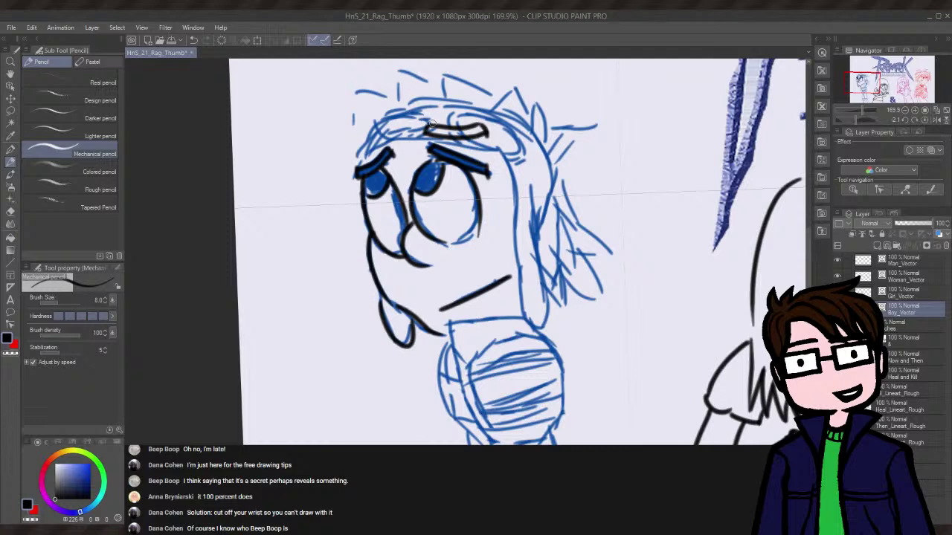
mouse_move(432, 123)
left_mouse_down()
mouse_move(441, 109)
mouse_move(472, 110)
left_mouse_up()
key("ctrl+z")
left_click_drag(438, 117, 480, 125)
- Ink the far goggle, the strap joining both goggles, and the cap's lower edge across the forehead
left_click_drag(360, 147, 400, 116)
key("ctrl+z")
key("ctrl+z")
mouse_move(361, 150)
left_mouse_down()
mouse_move(382, 142)
mouse_move(396, 117)
mouse_move(359, 144)
left_mouse_up()
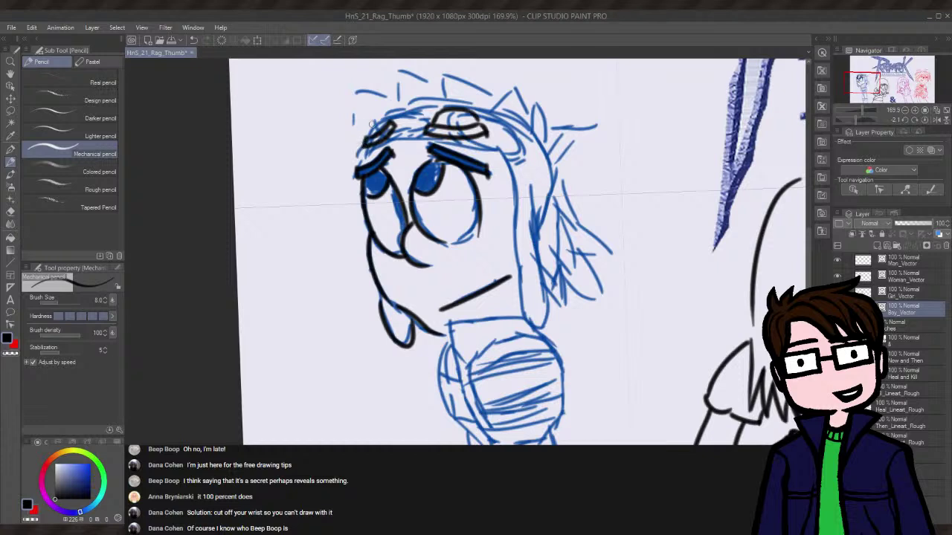
mouse_move(392, 121)
left_mouse_down()
mouse_move(373, 122)
mouse_move(363, 143)
left_mouse_up()
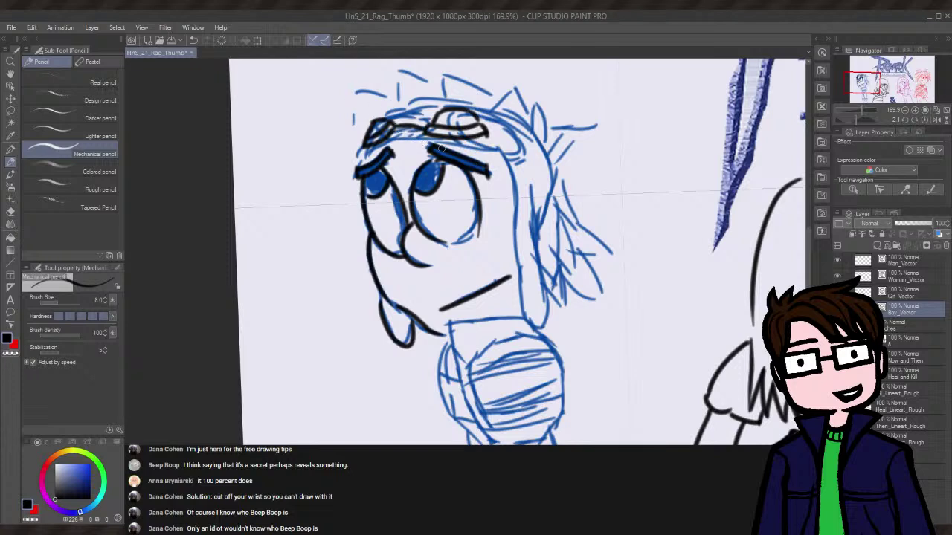
mouse_move(394, 123)
left_mouse_down()
mouse_move(433, 133)
mouse_move(428, 124)
left_mouse_up()
key("ctrl+z")
left_click_drag(363, 149, 373, 138)
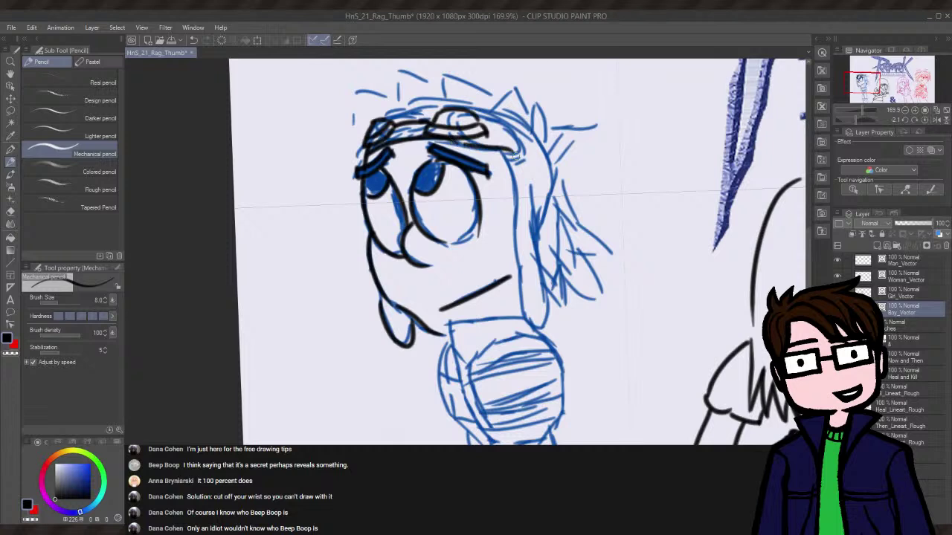
- Ink the near ear flap's front edge from the cap's brim down to its rounded tip
mouse_move(505, 157)
left_mouse_down()
mouse_move(521, 334)
mouse_move(521, 311)
mouse_move(548, 319)
left_mouse_up()
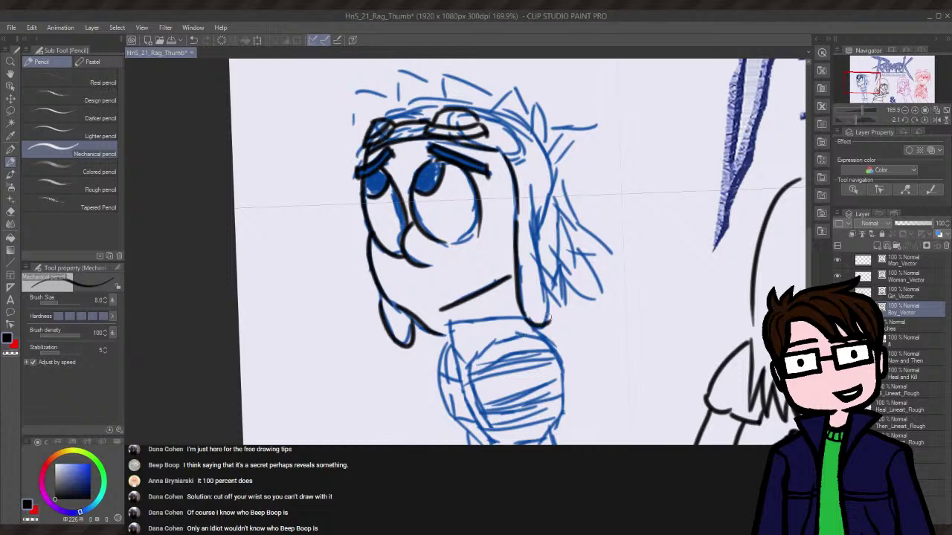
- Try to ink the near ear flap's back edge from beside the hair down to the tip
key("ctrl+z")
left_click_drag(529, 186, 543, 299)
key("ctrl+z")
mouse_move(529, 191)
left_mouse_down()
mouse_move(548, 295)
mouse_move(516, 308)
mouse_move(541, 317)
mouse_move(530, 319)
mouse_move(550, 307)
mouse_move(543, 279)
mouse_move(551, 318)
left_mouse_up()
key("ctrl+z")
key("ctrl+z")
left_click_drag(529, 187, 549, 290)
key("ctrl+z")
left_click_drag(529, 186, 554, 300)
key("ctrl+z")
left_click_drag(528, 184, 551, 313)
key("ctrl+z")
left_click_drag(528, 187, 538, 335)
key("ctrl+z")
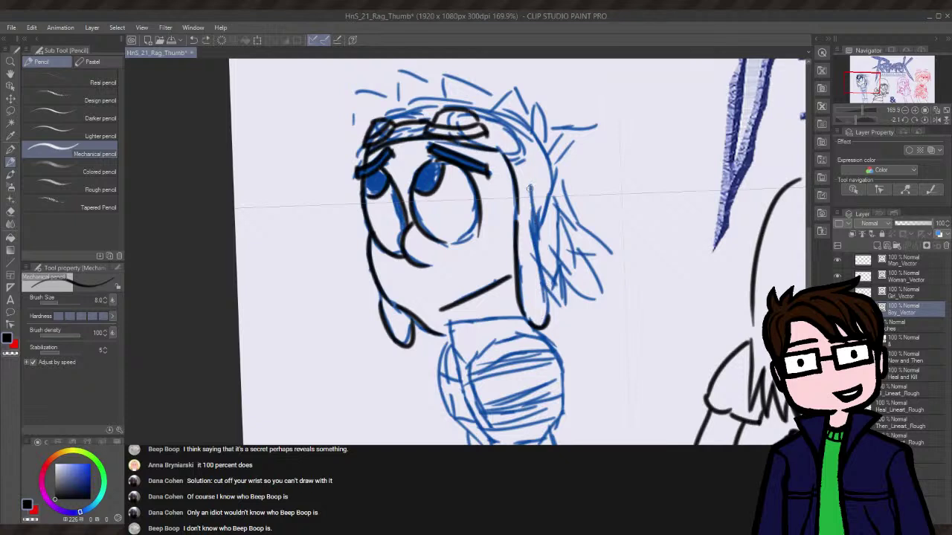
- Ink the near ear flap's back edge down to join its rounded tip
left_click_drag(529, 189, 558, 319)
key("ctrl+z")
left_click_drag(527, 186, 550, 340)
key("ctrl+z")
mouse_move(528, 193)
left_mouse_down()
mouse_move(554, 305)
mouse_move(547, 324)
left_mouse_up()
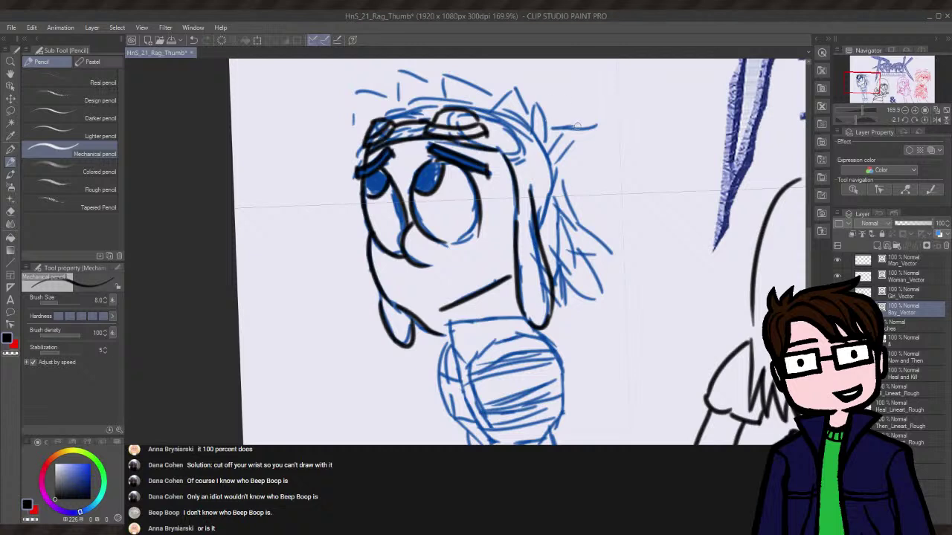
- Try to ink the top edge of the cap from the far goggle across above the near goggle
left_click_drag(388, 119, 448, 103)
key("ctrl+z")
key("ctrl+z")
left_click_drag(387, 122, 441, 109)
key("ctrl+z")
left_click_drag(386, 123, 449, 108)
key("ctrl+z")
left_click_drag(385, 119, 481, 106)
key("ctrl+z")
mouse_move(377, 123)
left_mouse_down()
mouse_move(394, 113)
mouse_move(473, 120)
left_mouse_up()
key("ctrl+z")
- Rotate the canvas to 86.8 degrees and ink the cap's top edge from the far goggle past the near goggle
left_click_drag(856, 119, 803, 126)
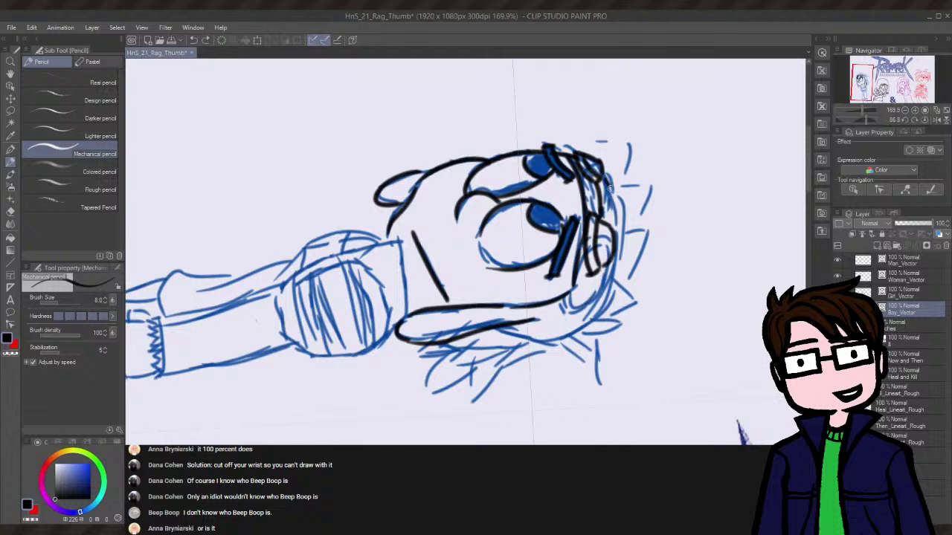
left_click_drag(610, 189, 604, 309)
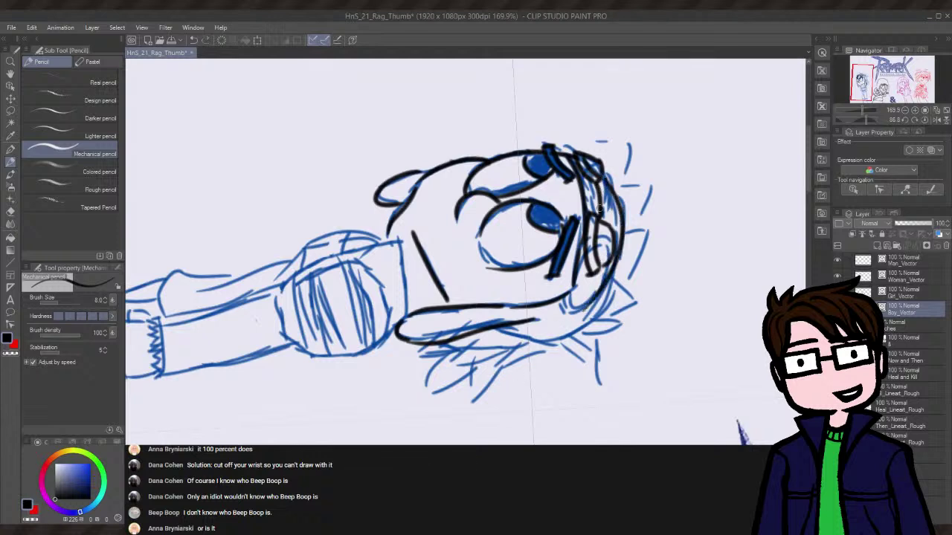
- Redraw the cap's upper outline from above the goggles toward the back and erase its overshooting end with the Hard eraser
key("ctrl+z")
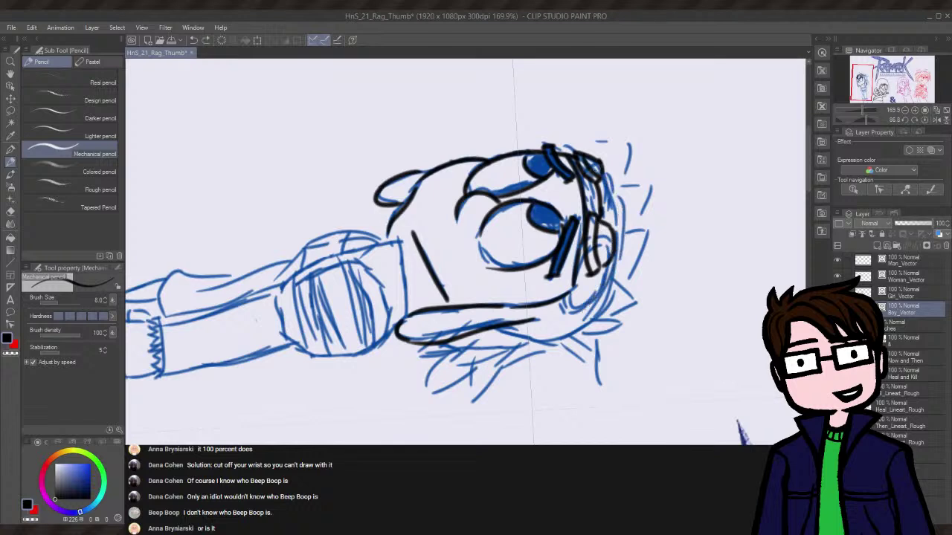
left_click_drag(615, 172, 575, 343)
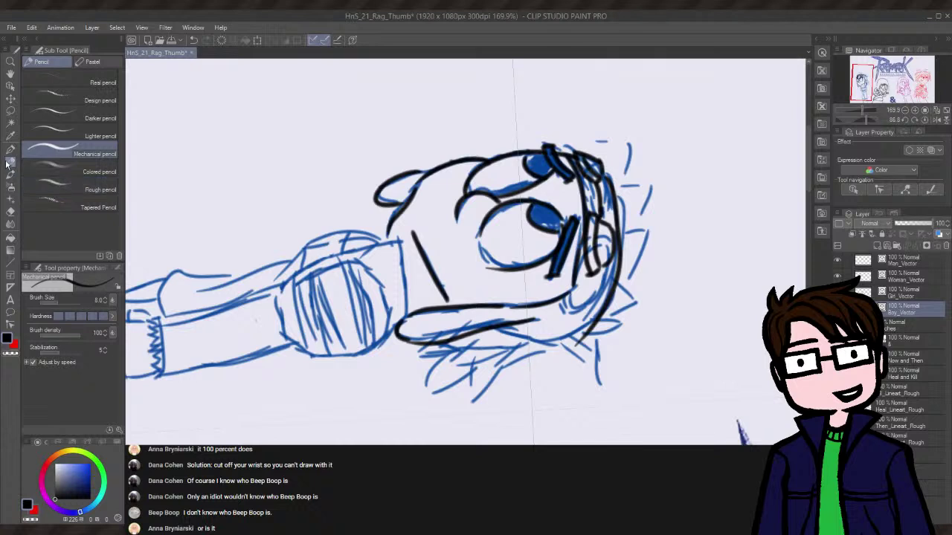
left_click(12, 212)
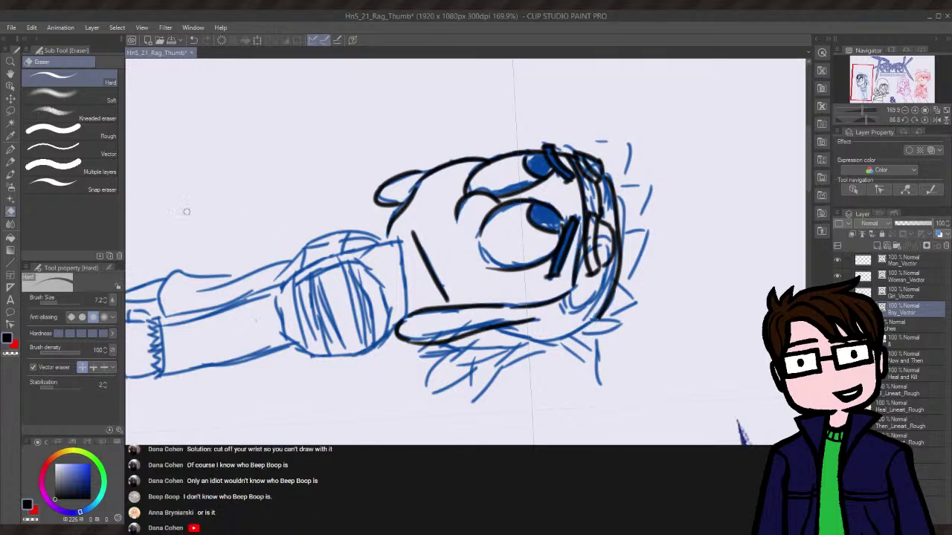
left_click(9, 178)
left_click(11, 161)
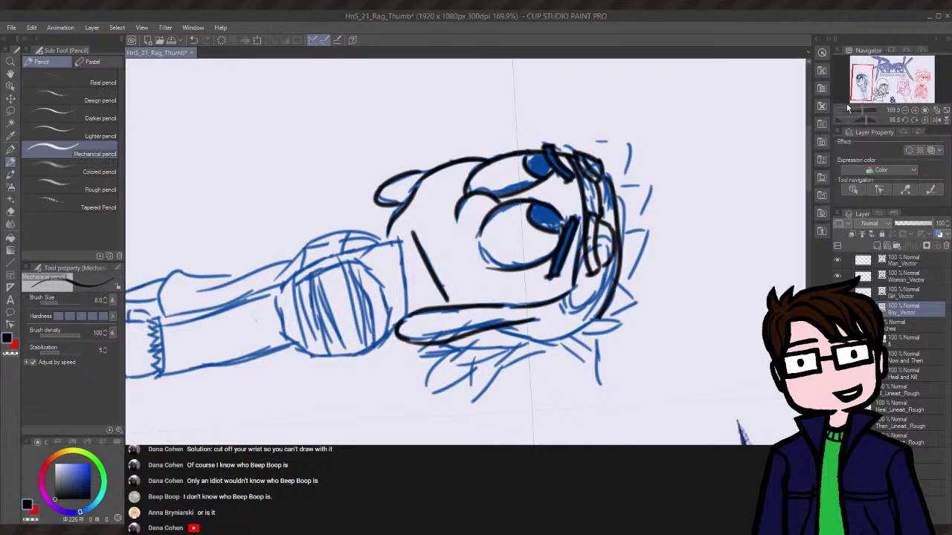
- Rotate the canvas to -2.1 degrees and try to ink the back edge of the cap down toward the near ear flap
left_click_drag(867, 117, 855, 122)
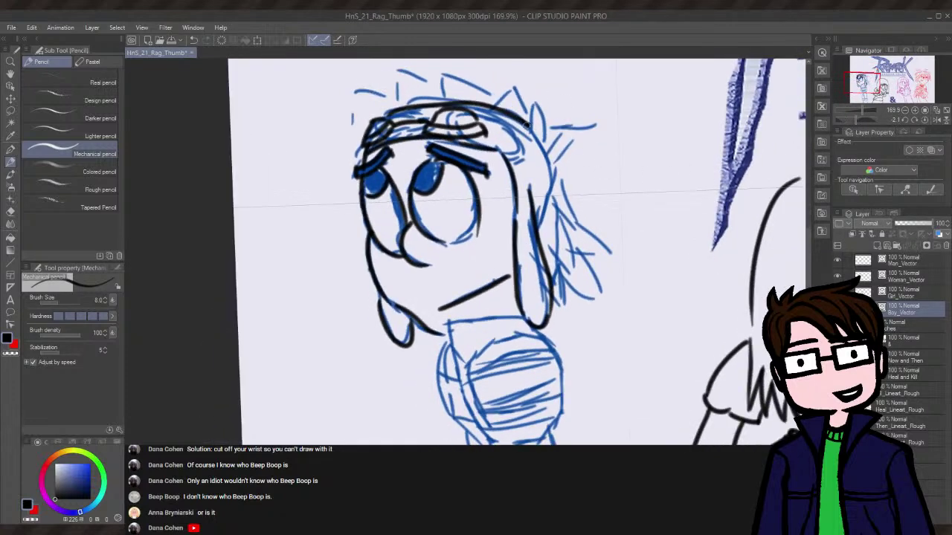
left_click_drag(527, 126, 546, 192)
left_click_drag(537, 134, 550, 207)
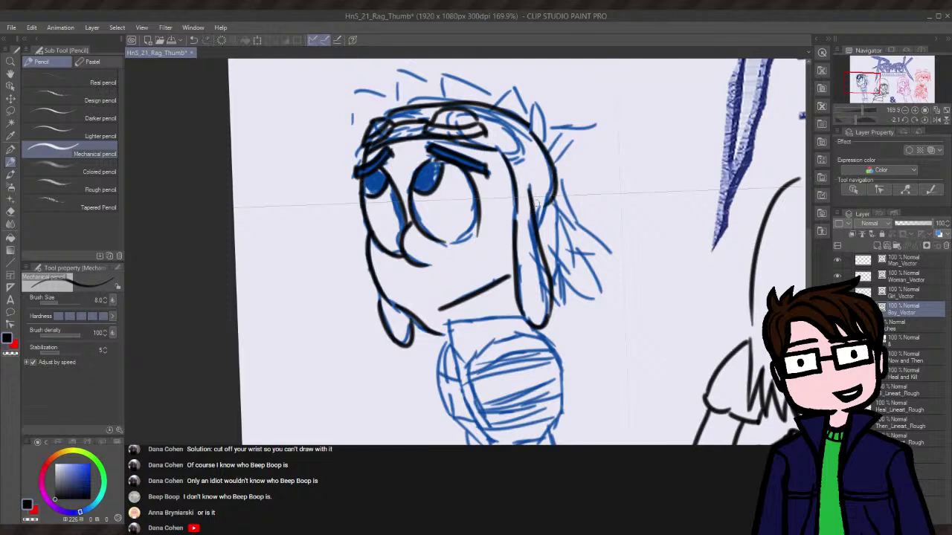
key("ctrl+z")
left_click_drag(529, 124, 548, 216)
key("ctrl+z")
left_click_drag(522, 122, 547, 219)
key("ctrl+z")
mouse_move(522, 122)
left_mouse_down()
mouse_move(557, 169)
mouse_move(545, 228)
left_mouse_up()
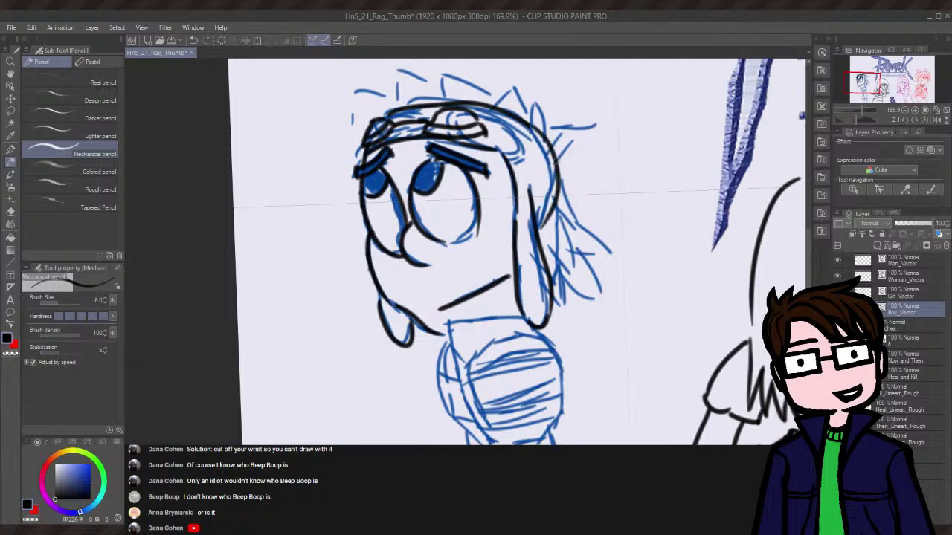
key("ctrl+z")
key("ctrl+z")
- Ink the cap's back edge as one curve from the crown down to the near ear flap
mouse_move(514, 122)
left_mouse_down()
mouse_move(556, 176)
mouse_move(546, 230)
left_mouse_up()
key("ctrl+z")
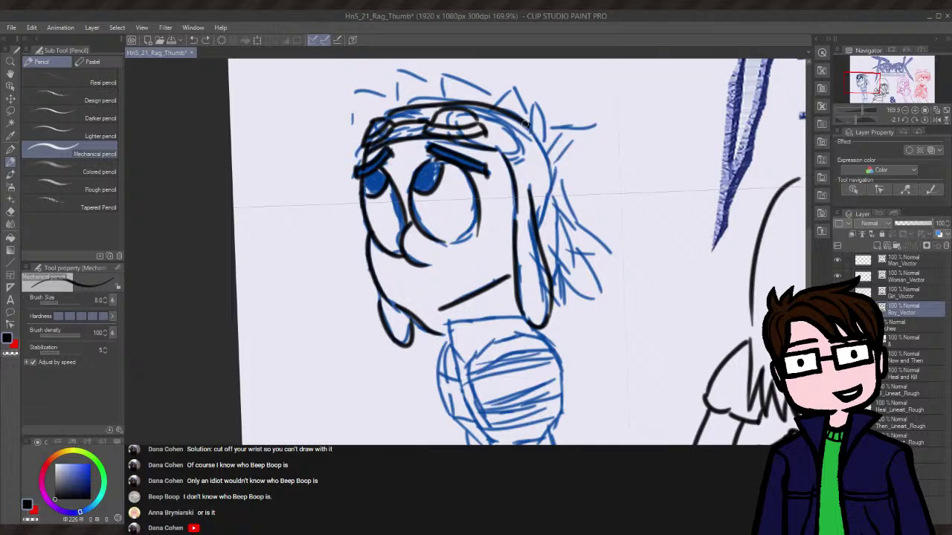
left_click_drag(523, 122, 546, 227)
key("ctrl+z")
mouse_move(522, 120)
left_mouse_down()
mouse_move(553, 152)
mouse_move(546, 224)
left_mouse_up()
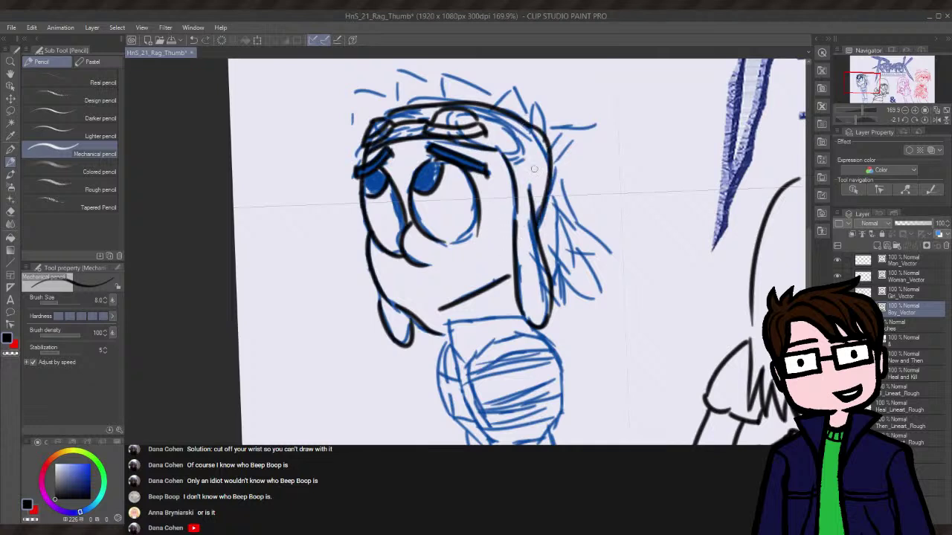
key("ctrl+z")
left_click_drag(513, 117, 546, 223)
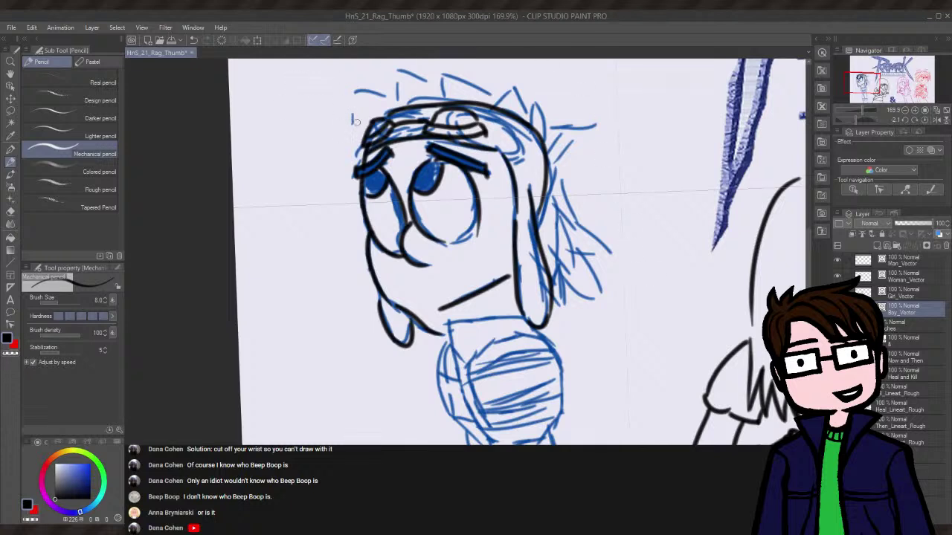
- Ink the short upright edge of the frontmost hair spike, just ahead of the far goggle
left_click_drag(350, 111, 350, 149)
key("ctrl+z")
left_click_drag(352, 99, 353, 149)
key("ctrl+z")
left_click_drag(350, 93, 350, 140)
key("ctrl+z")
left_click_drag(350, 95, 347, 135)
- Ink the pointed hair spikes along the top of the cap, from the front spike back past the near goggle
mouse_move(354, 91)
left_mouse_down()
mouse_move(390, 117)
mouse_move(403, 110)
mouse_move(404, 67)
mouse_move(441, 105)
left_mouse_up()
key("ctrl+z")
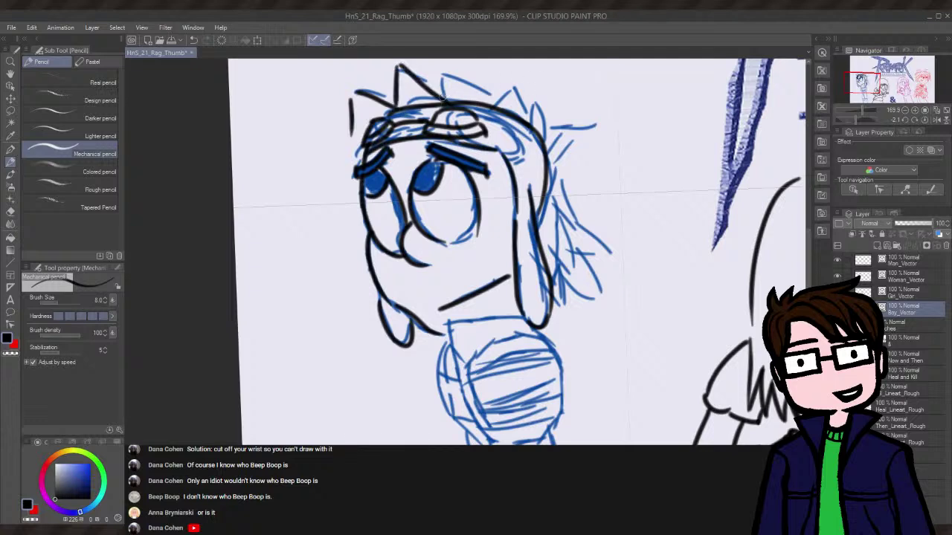
key("ctrl+z")
mouse_move(399, 65)
left_mouse_down()
mouse_move(441, 96)
mouse_move(499, 104)
left_mouse_up()
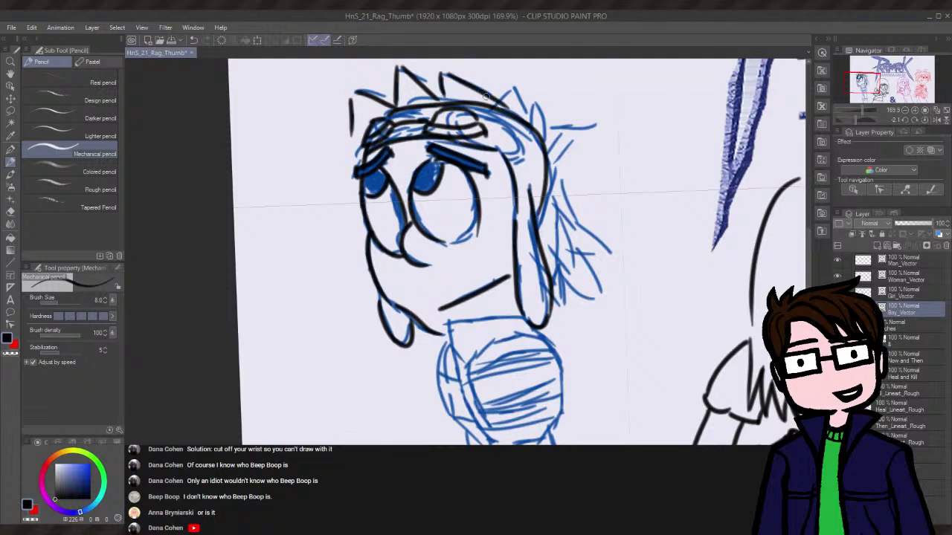
- Ink the two small hair spikes at the back of the cap's crown
mouse_move(500, 104)
left_mouse_down()
mouse_move(513, 87)
mouse_move(532, 119)
mouse_move(525, 112)
mouse_move(543, 100)
mouse_move(548, 145)
left_mouse_up()
key("ctrl+z")
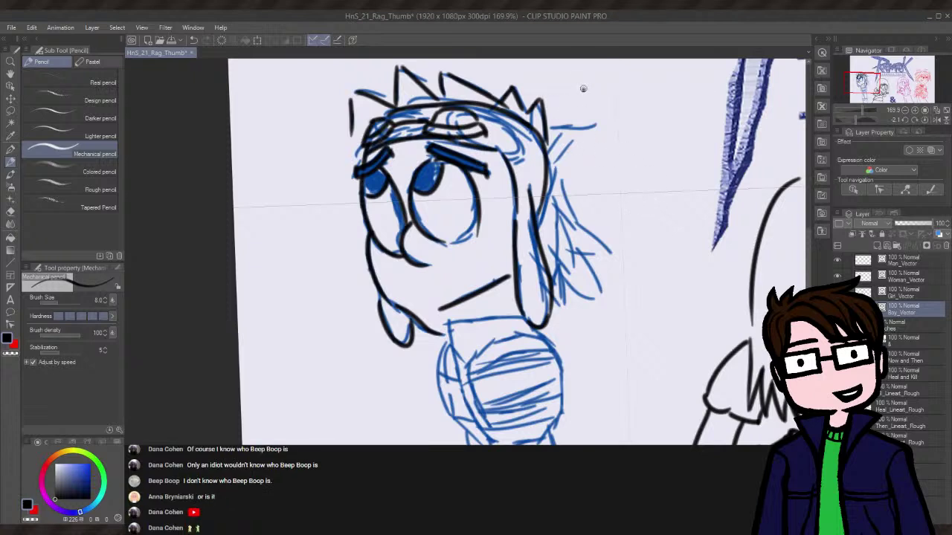
left_click_drag(583, 88, 573, 151)
key("ctrl+z")
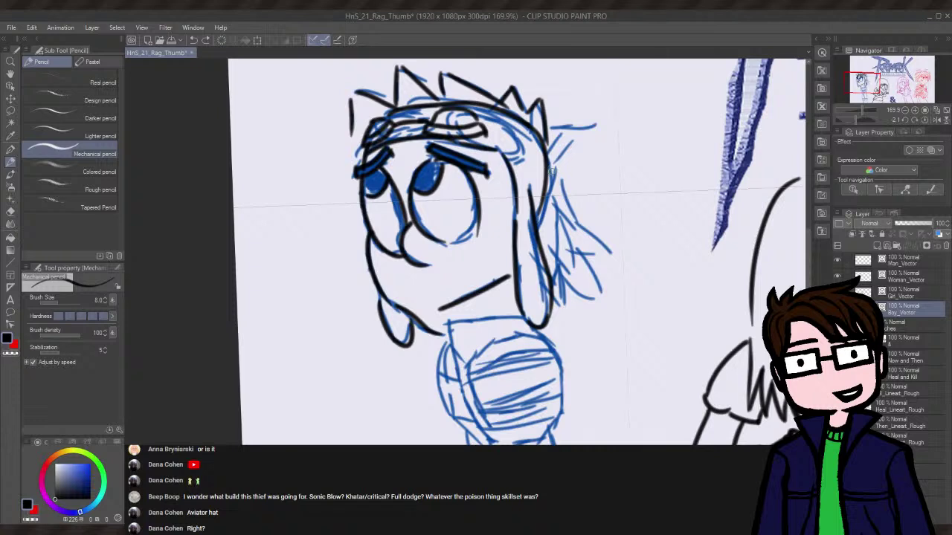
- Ink the pointed tip of the outermost hair tuft behind the near ear flap
mouse_move(578, 223)
left_mouse_down()
mouse_move(619, 258)
mouse_move(606, 257)
left_mouse_up()
left_click_drag(553, 173, 590, 232)
key("ctrl+z")
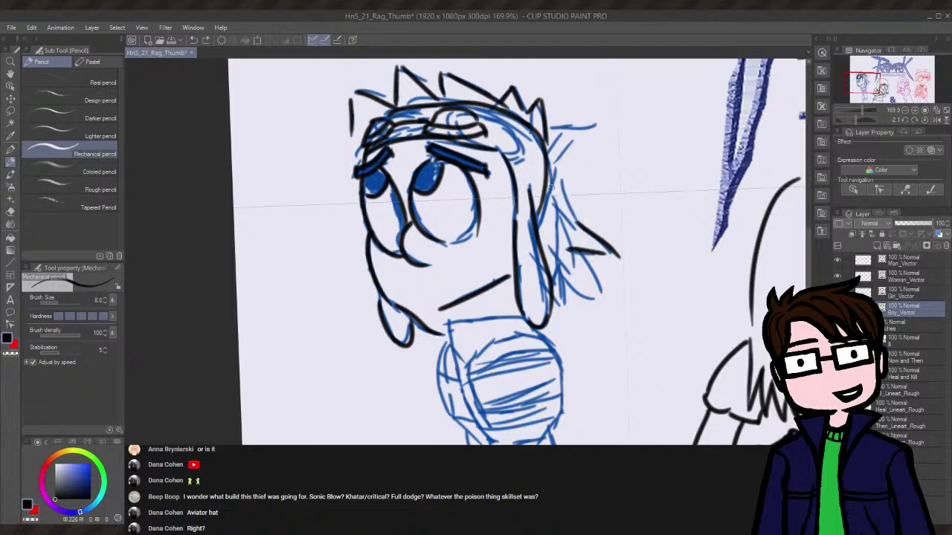
- Try to ink the back hair's outer edge and the lower tufts behind the near ear flap
left_click_drag(602, 238, 575, 193)
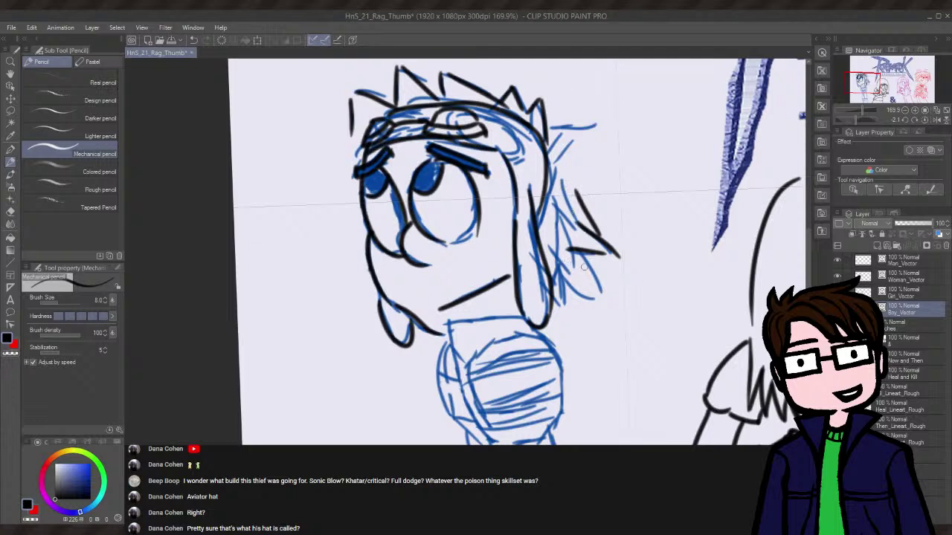
left_click_drag(608, 269, 580, 259)
mouse_move(609, 290)
left_mouse_down()
mouse_move(585, 262)
mouse_move(568, 277)
mouse_move(572, 295)
mouse_move(552, 311)
mouse_move(560, 315)
left_mouse_up()
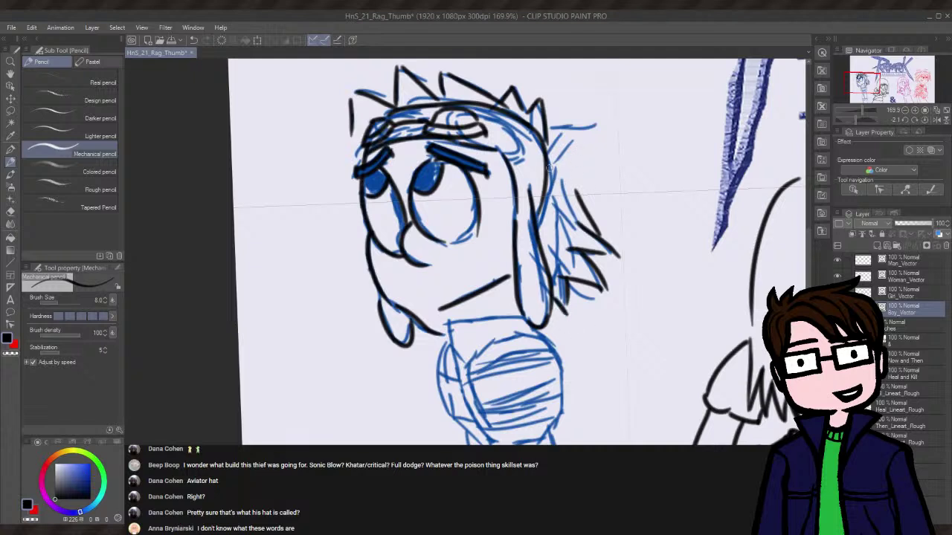
key("ctrl+z")
key("ctrl+z")
key("ctrl+z")
key("ctrl+z")
key("ctrl+z")
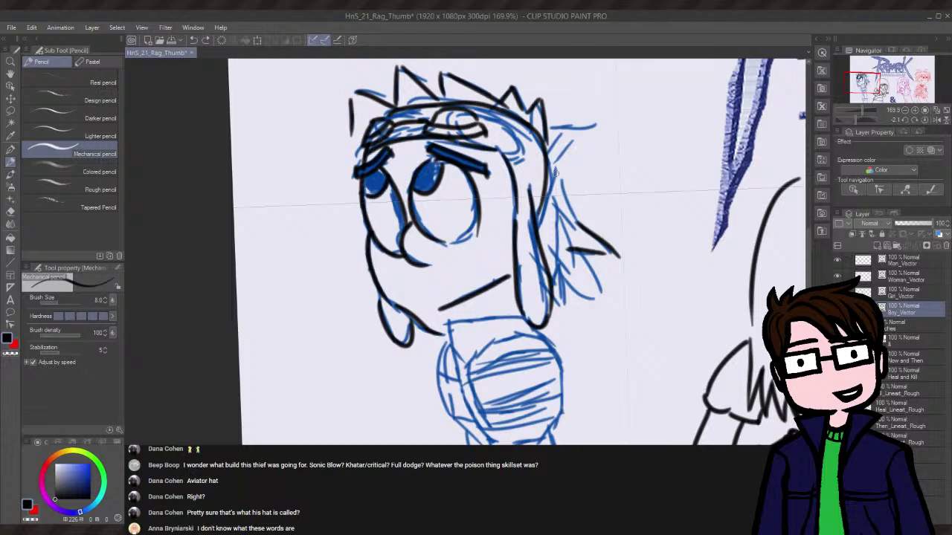
- Ink the back hair's long outer edge from the cap to the tuft tip and the jagged lower tufts beside the near ear flap
mouse_move(551, 152)
left_mouse_down()
mouse_move(600, 242)
mouse_move(574, 263)
mouse_move(576, 255)
mouse_move(597, 294)
mouse_move(553, 273)
mouse_move(571, 285)
mouse_move(573, 313)
mouse_move(556, 291)
mouse_move(566, 313)
left_mouse_up()
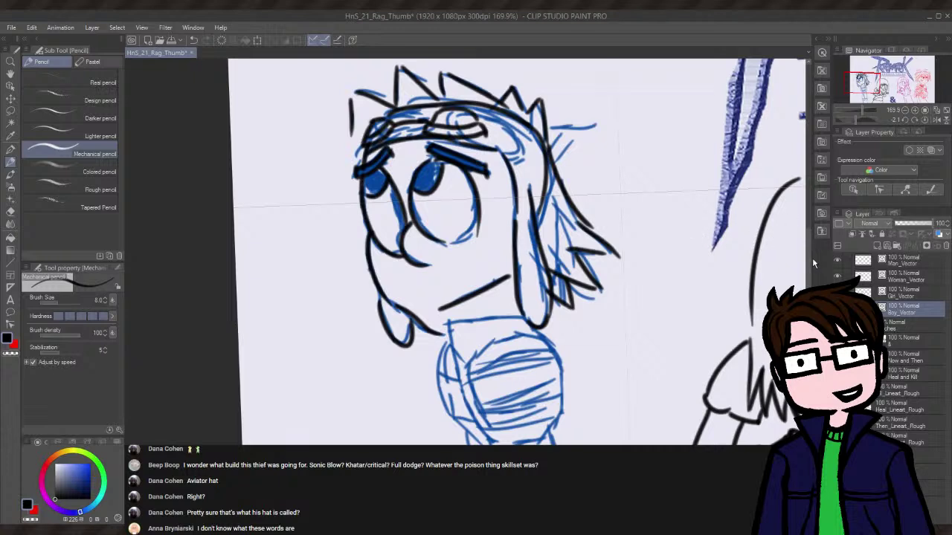
scroll(811, 260, "down", 3)
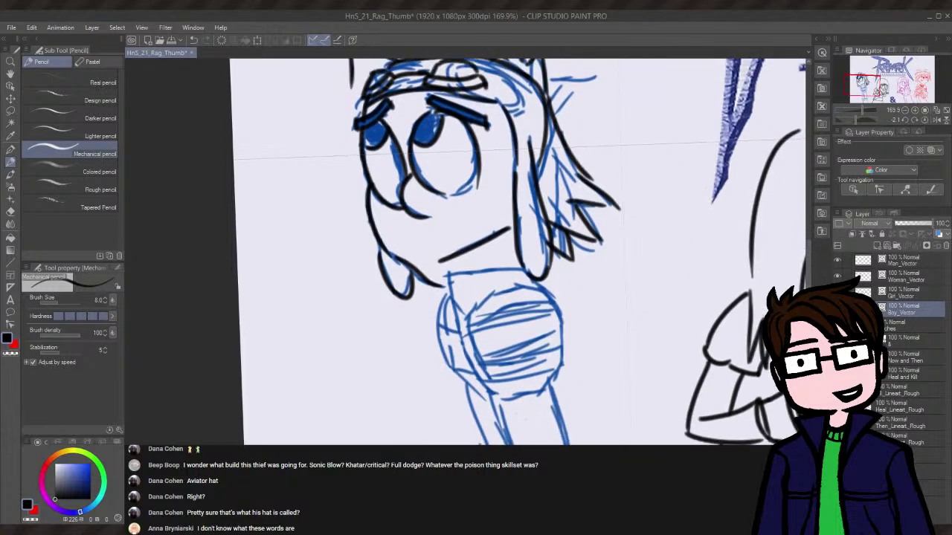
- Check the boy's inked head with the rough sketches hidden and show the sketches again
scroll(806, 260, "up", 4)
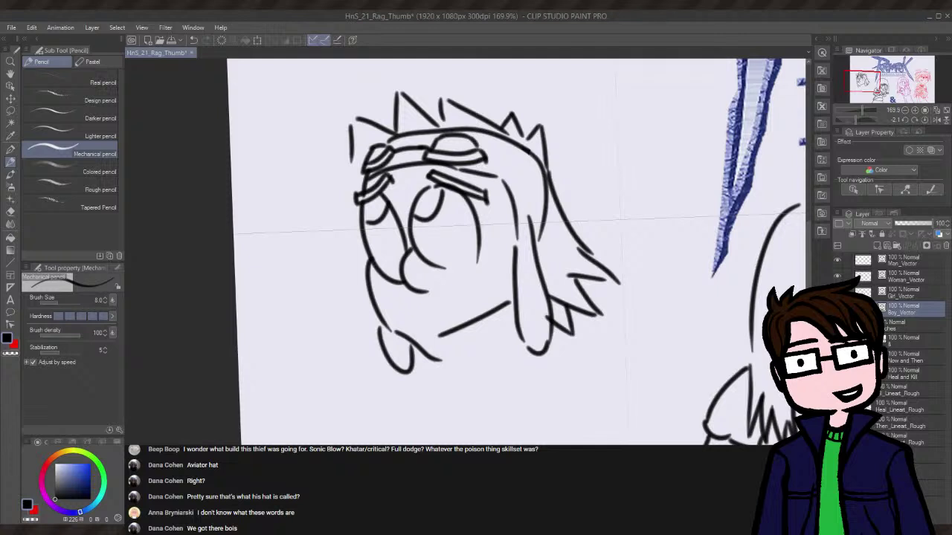
left_click(911, 423, "ctrl")
left_click(837, 422)
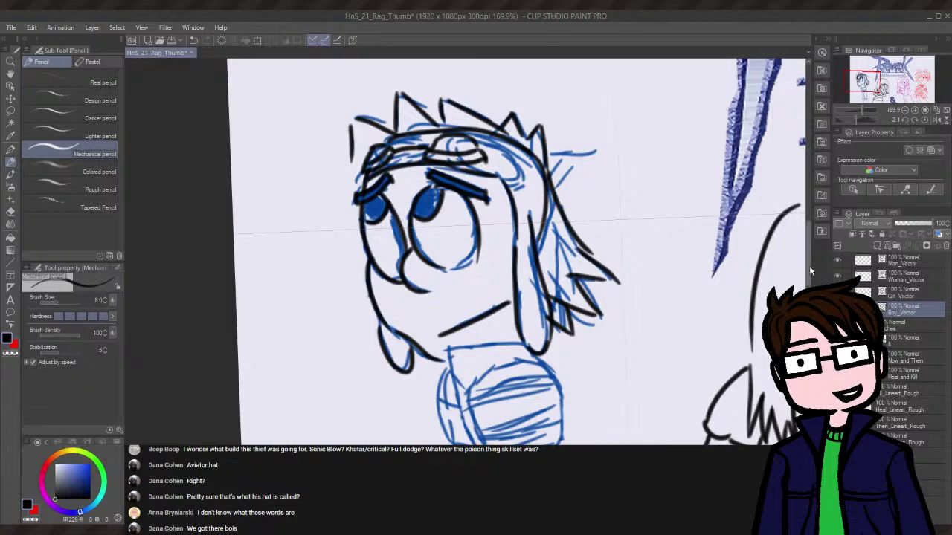
scroll(809, 265, "down", 5)
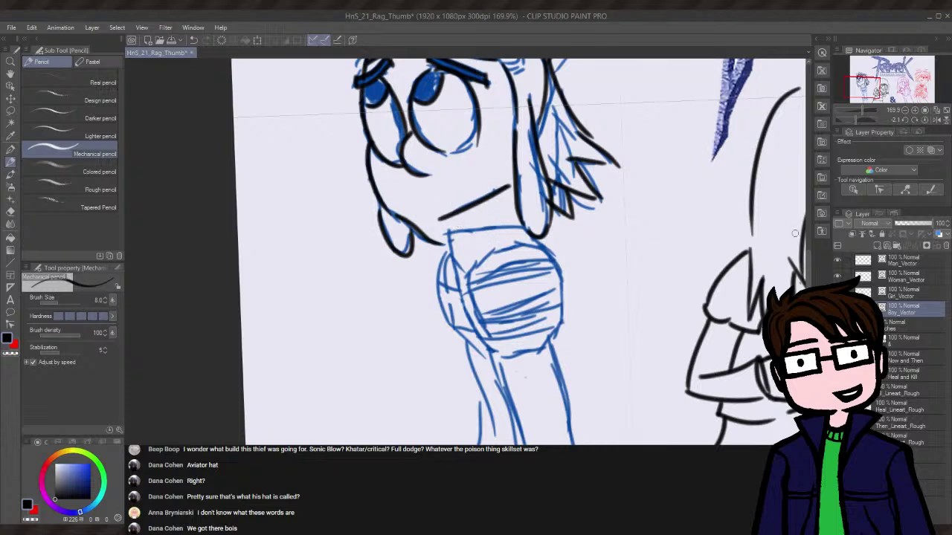
- Ink the neckline beneath the boy's chin and the outer curve of the round shoulder pad over the blue sketch
left_click_drag(856, 121, 840, 117)
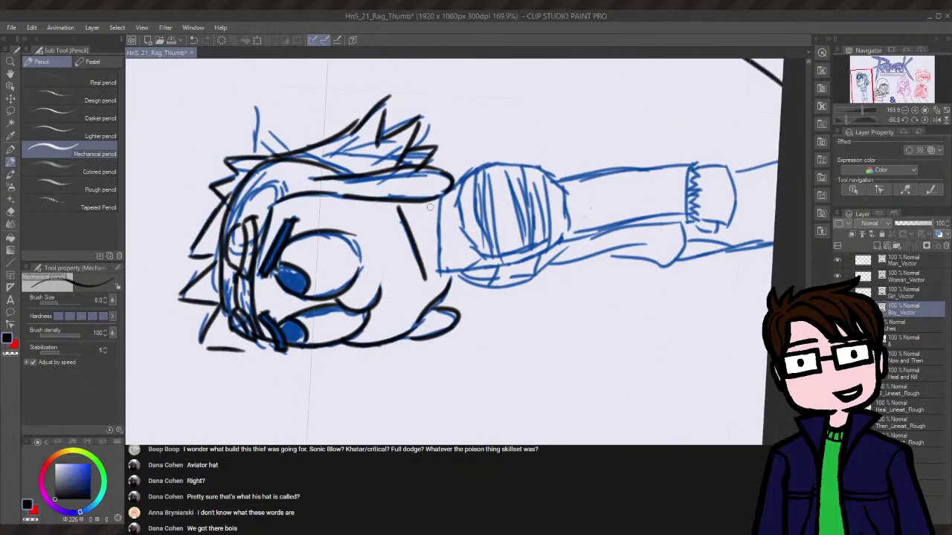
mouse_move(440, 195)
left_mouse_down()
mouse_move(443, 292)
mouse_move(437, 286)
mouse_move(444, 235)
mouse_move(438, 277)
mouse_move(476, 270)
left_mouse_up()
left_click_drag(844, 114, 853, 120)
left_click_drag(534, 261, 532, 360)
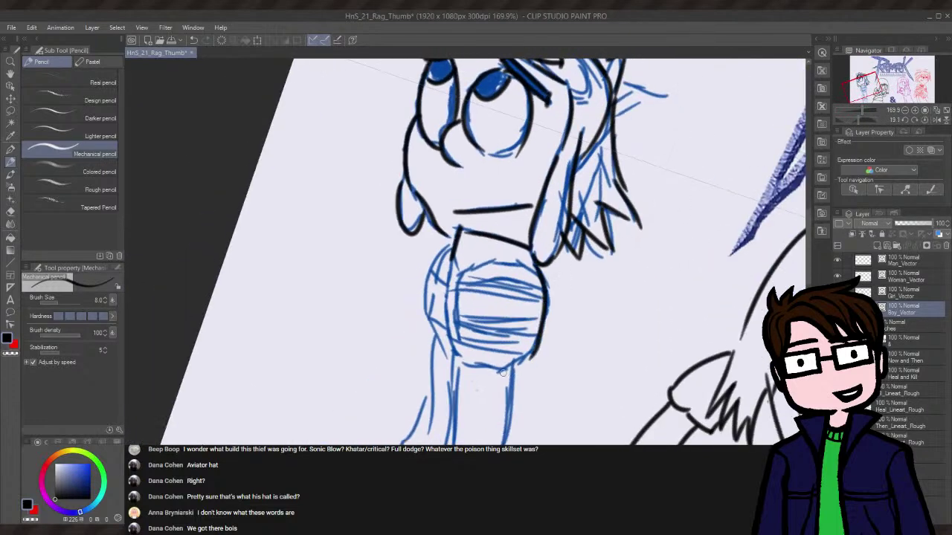
key("ctrl+z")
mouse_move(531, 260)
left_mouse_down()
mouse_move(550, 294)
mouse_move(506, 367)
left_mouse_up()
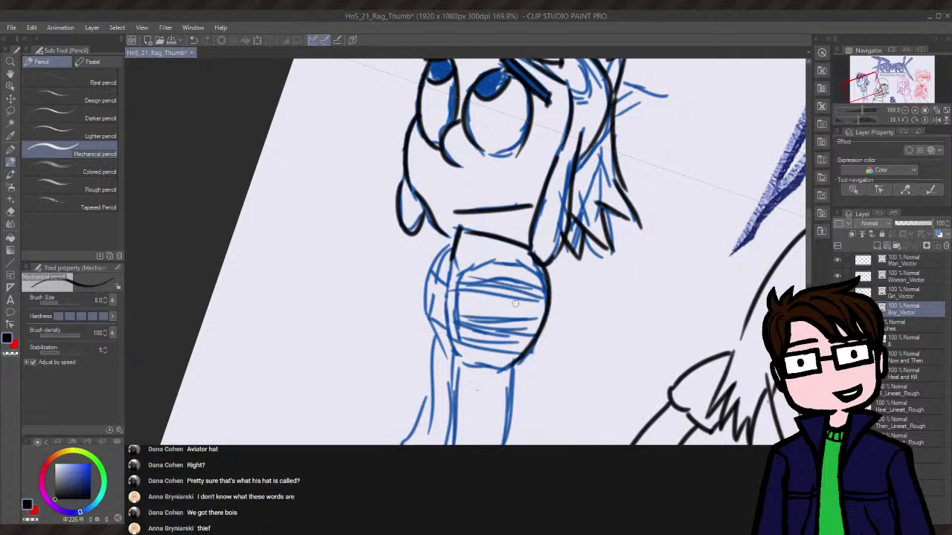
key("ctrl+z")
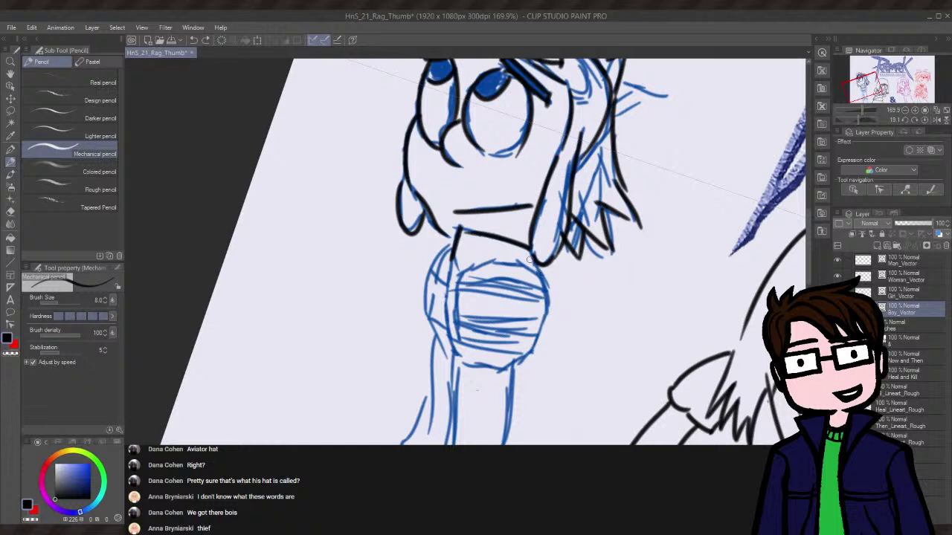
left_click_drag(530, 259, 514, 369)
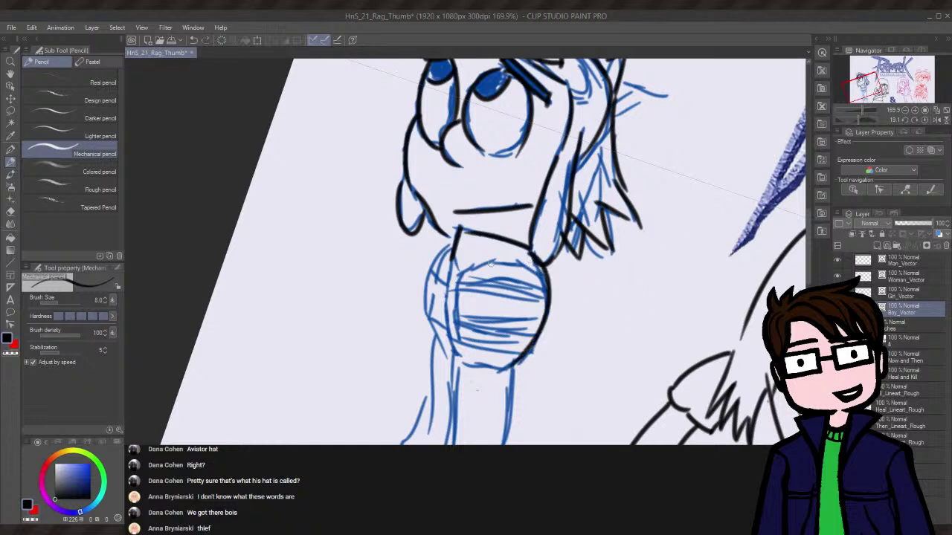
mouse_move(494, 262)
left_mouse_down()
mouse_move(539, 279)
mouse_move(536, 342)
left_mouse_up()
key("ctrl+z")
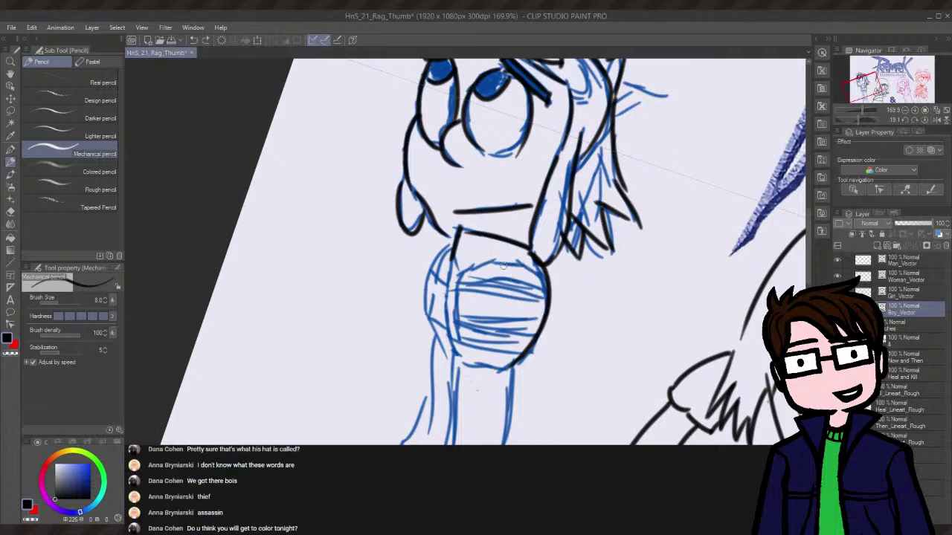
left_click_drag(501, 260, 540, 327)
key("ctrl+z")
left_click_drag(502, 262, 540, 344)
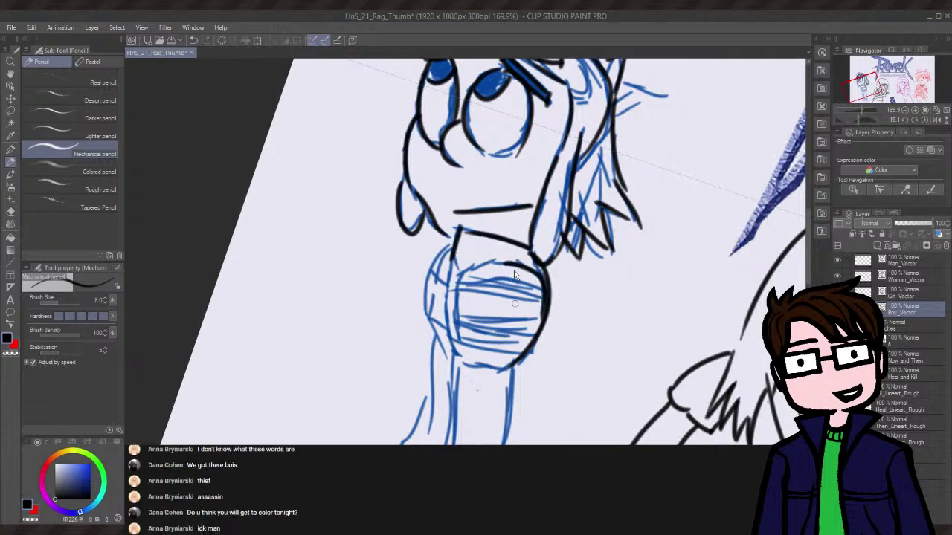
key("ctrl+z")
left_click_drag(509, 259, 528, 333)
key("ctrl+z")
left_click_drag(496, 264, 530, 339)
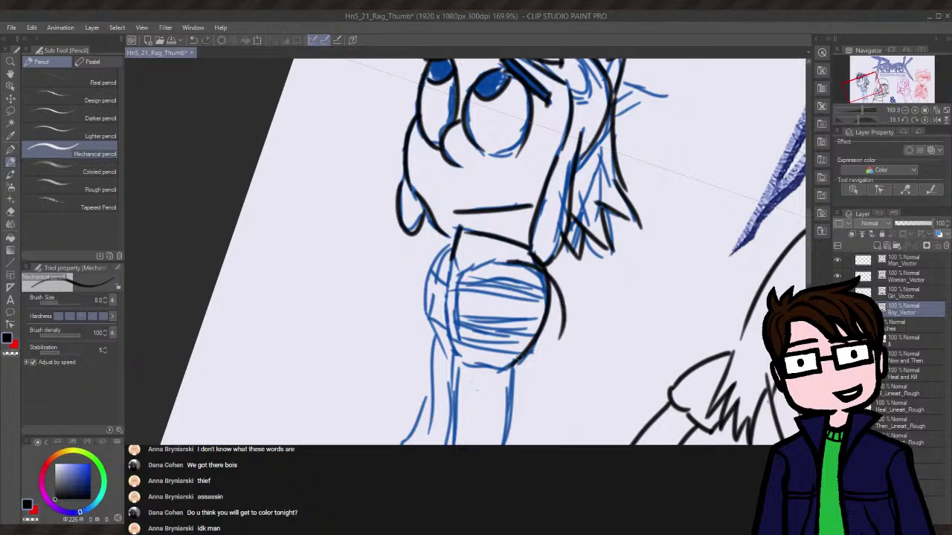
key("ctrl+z")
left_click_drag(498, 266, 514, 328)
key("ctrl+z")
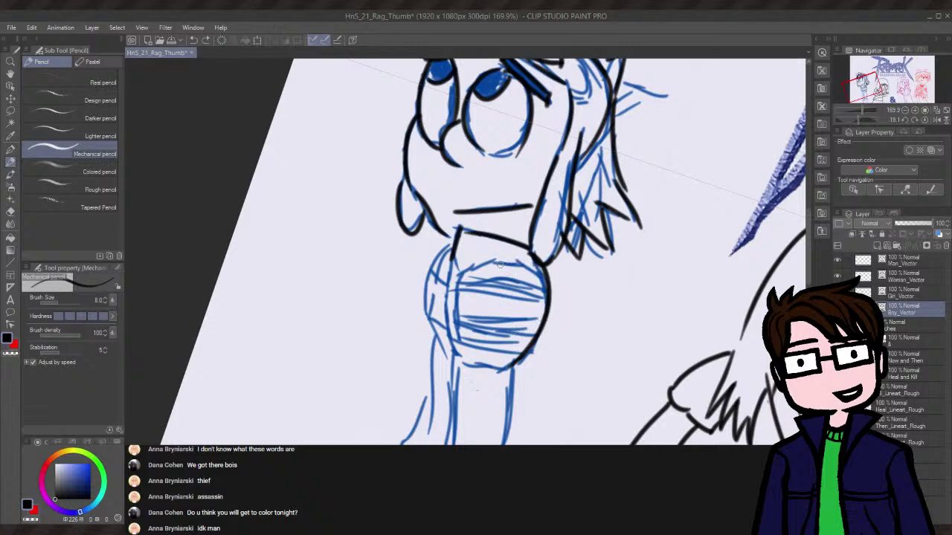
mouse_move(500, 265)
left_mouse_down()
mouse_move(557, 311)
mouse_move(518, 338)
left_mouse_up()
key("ctrl+z")
- Ink the top curve of the boy's round shoulder pad, joining it to the outer curve
left_click_drag(861, 119, 865, 118)
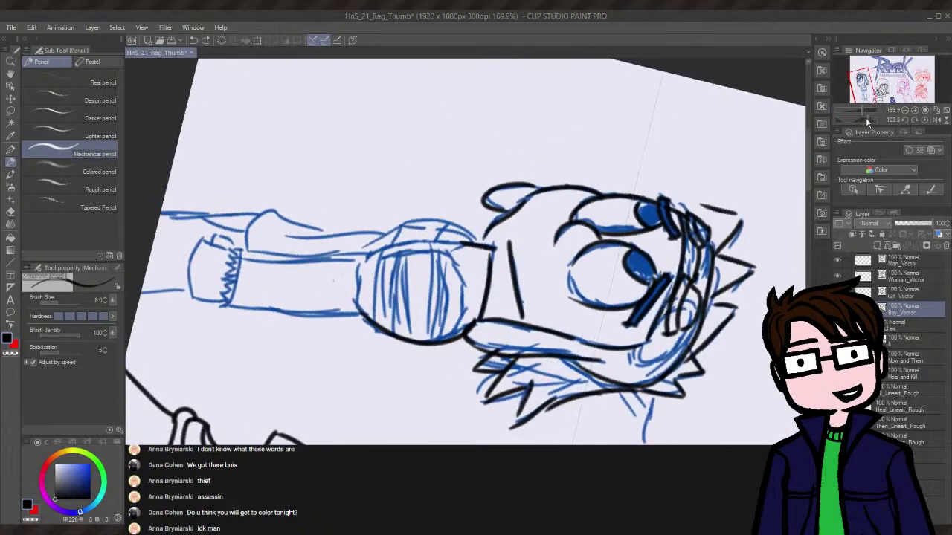
left_click_drag(458, 263, 438, 354)
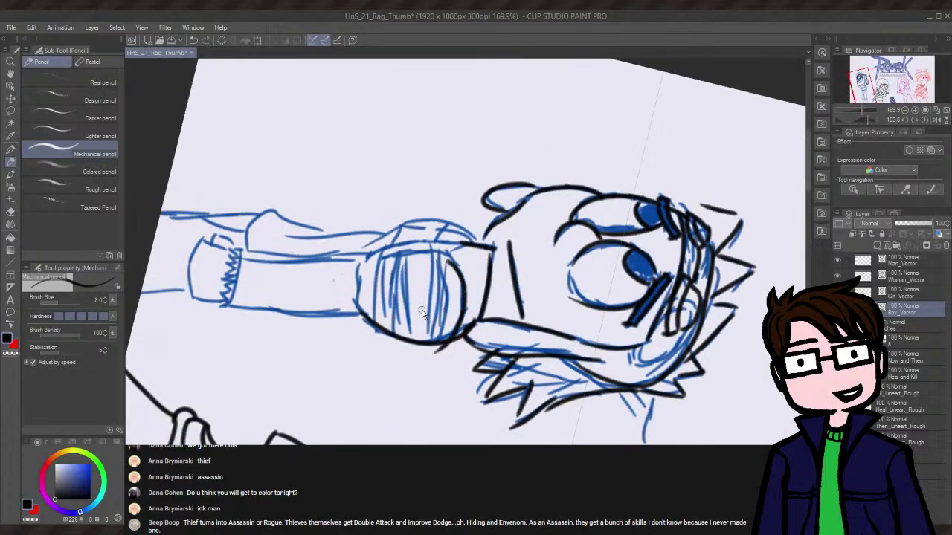
key("ctrl+z")
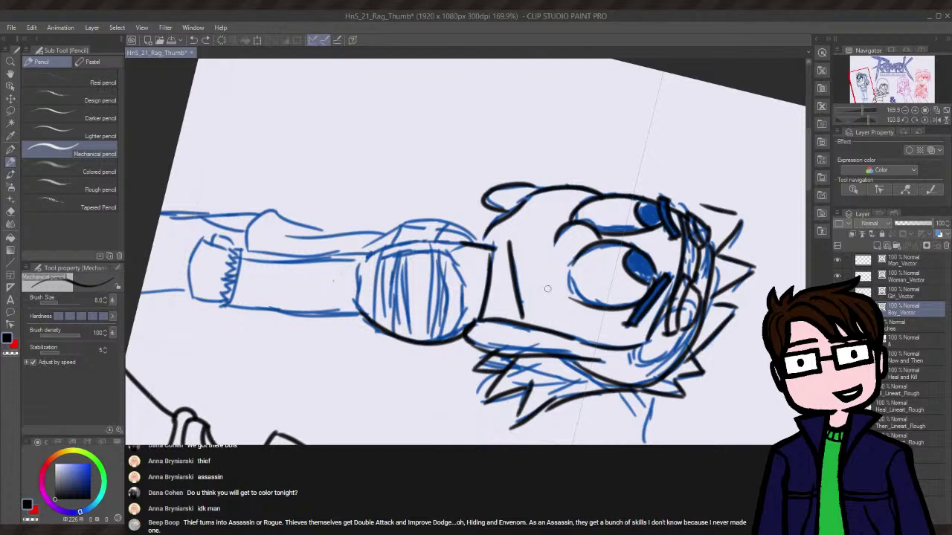
left_click_drag(450, 260, 438, 351)
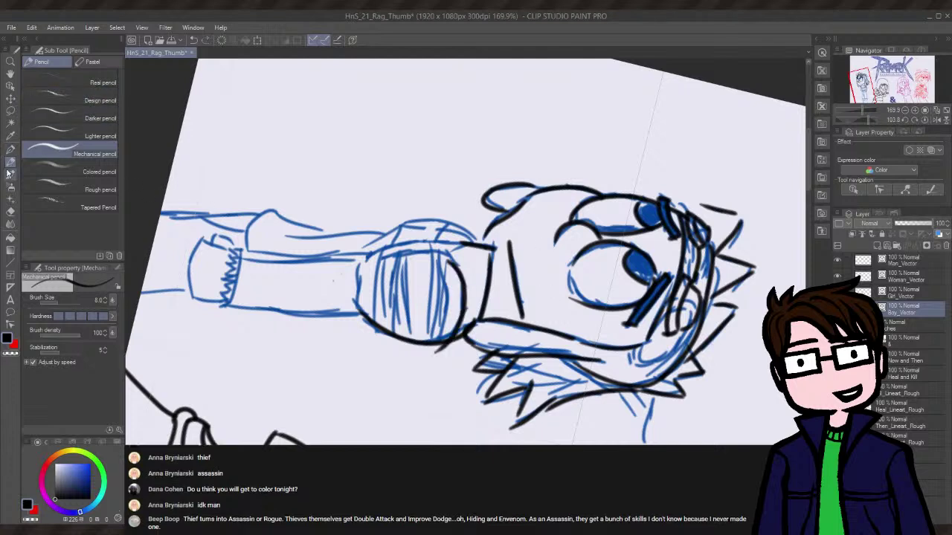
left_click(11, 213)
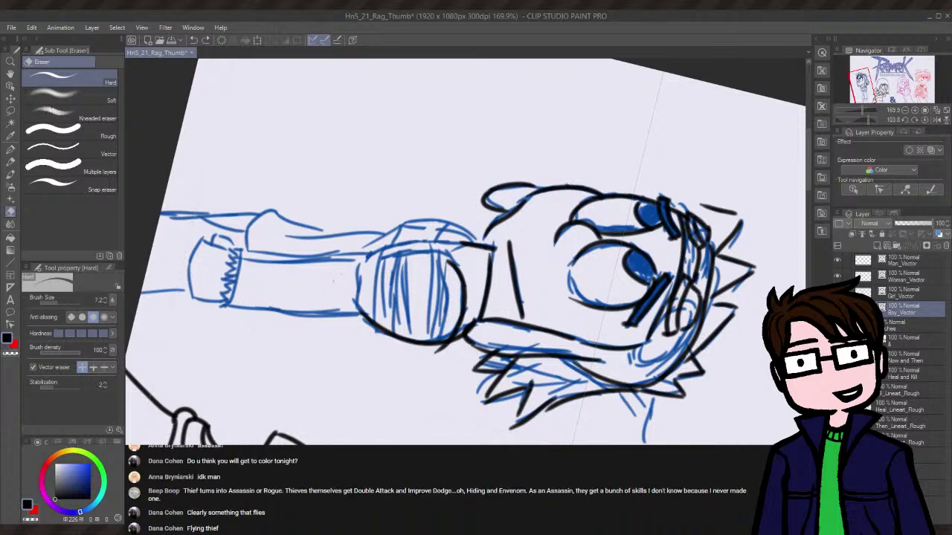
mouse_move(465, 252)
left_mouse_down()
mouse_move(499, 253)
mouse_move(479, 253)
left_mouse_up()
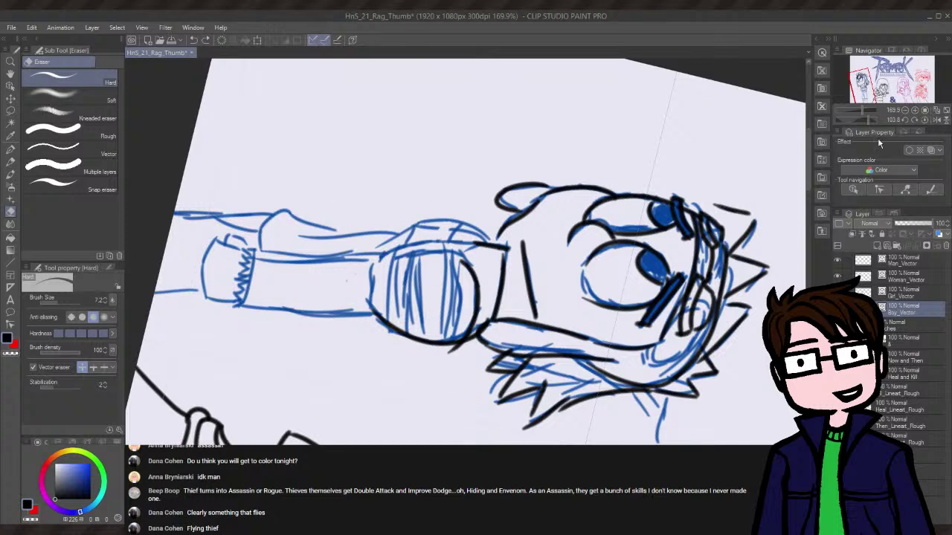
left_click_drag(869, 119, 836, 118)
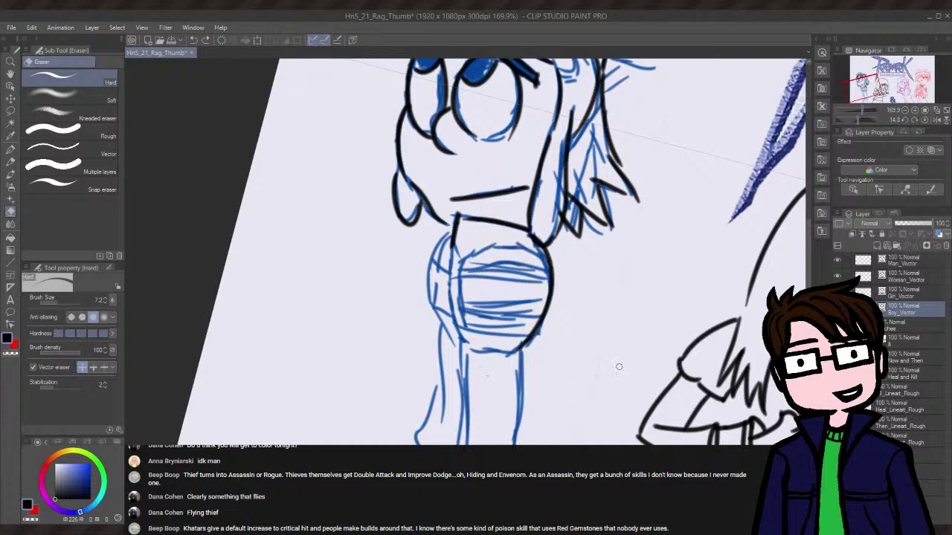
key("ctrl+z")
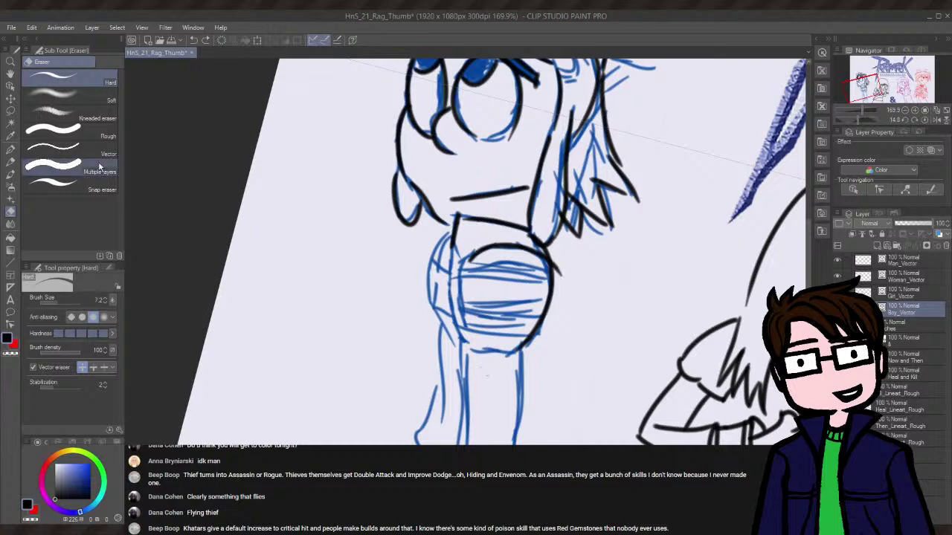
- Ink the inner side and lower edge of the shoulder pad with the Mechanical pencil, closing its round outline
left_click(10, 162)
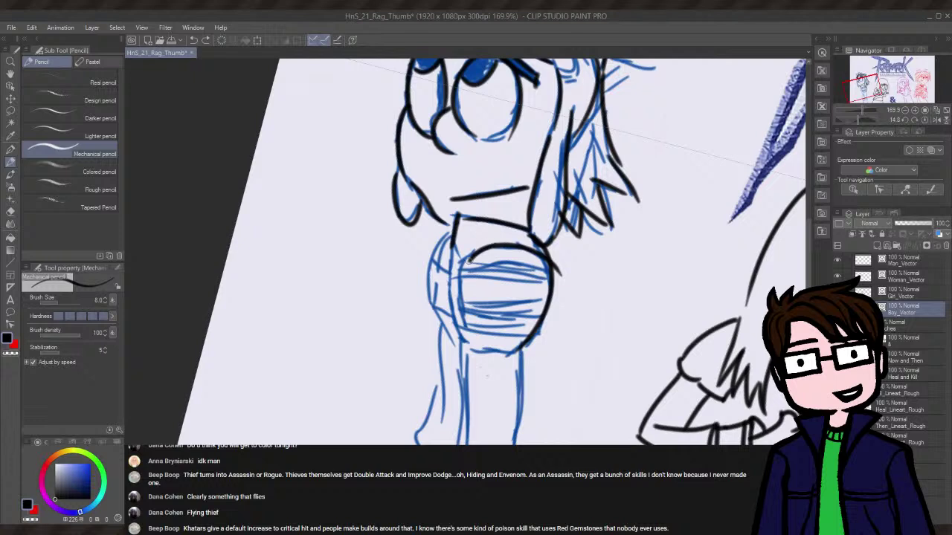
mouse_move(469, 259)
left_mouse_down()
mouse_move(455, 276)
mouse_move(467, 344)
left_mouse_up()
key("ctrl+z")
left_click_drag(471, 259, 468, 348)
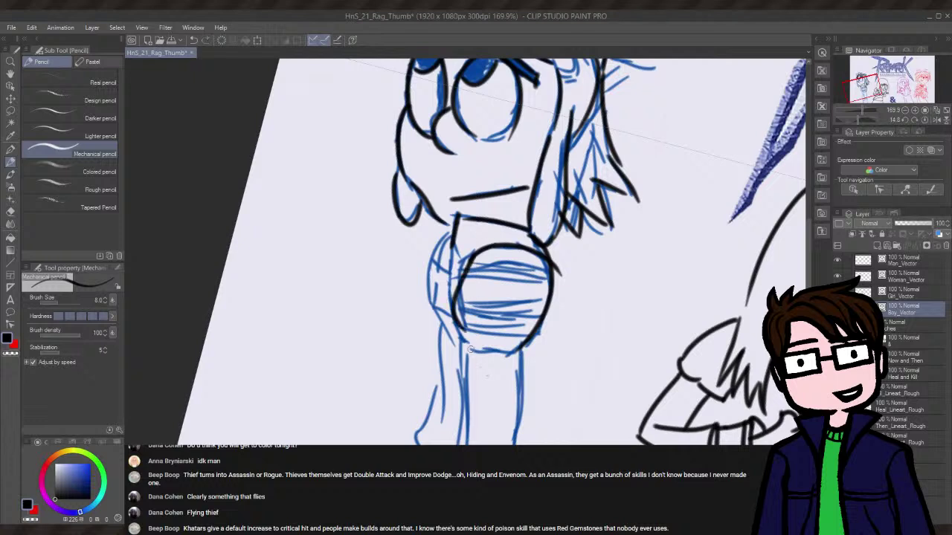
key("ctrl+z")
left_click_drag(474, 257, 467, 343)
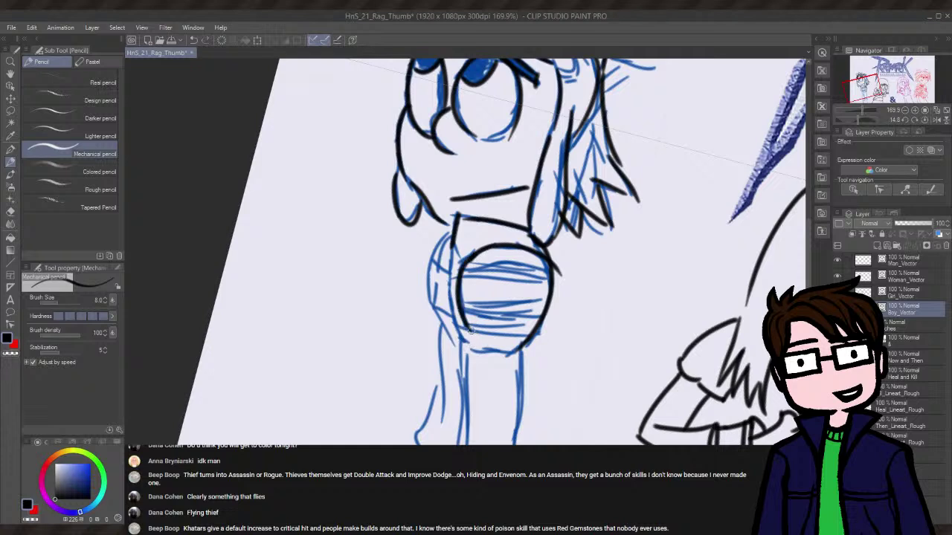
left_click_drag(469, 328, 509, 369)
key("ctrl+z")
left_click_drag(471, 327, 513, 359)
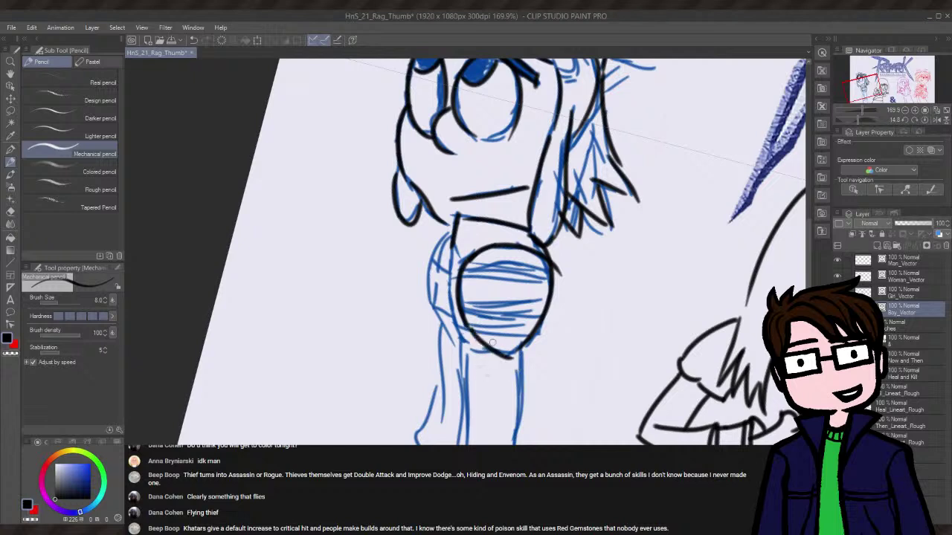
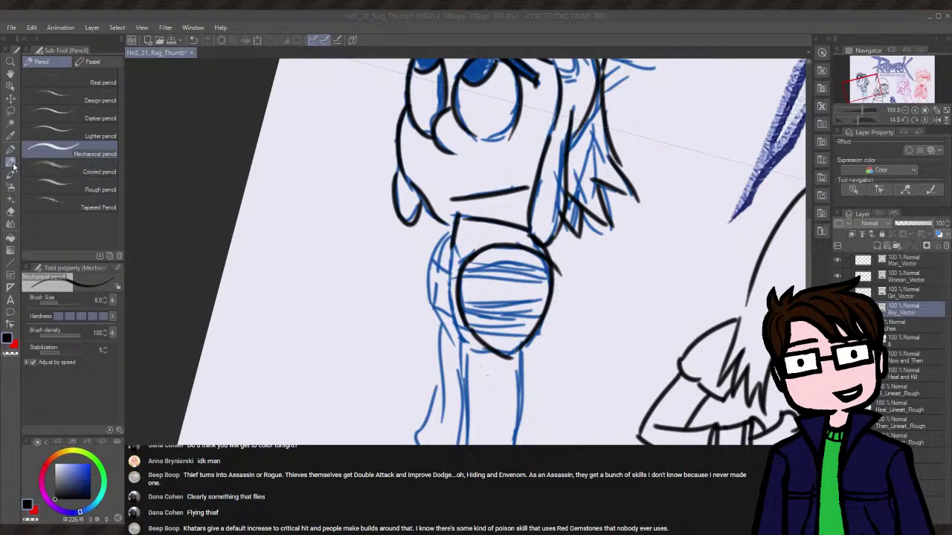
- Ink the curved chest outline beside the shoulder pad and the two short bands crossing it
left_click(65, 204)
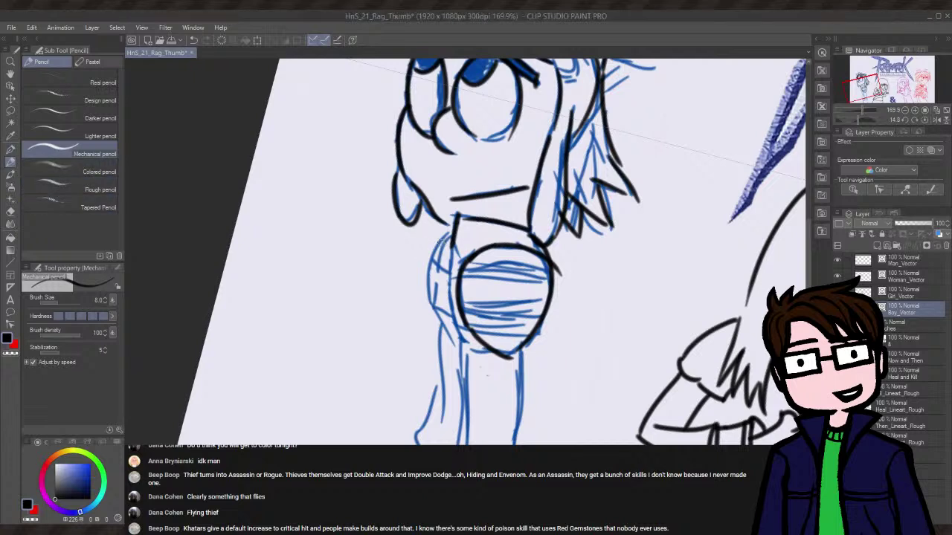
left_click_drag(448, 235, 444, 336)
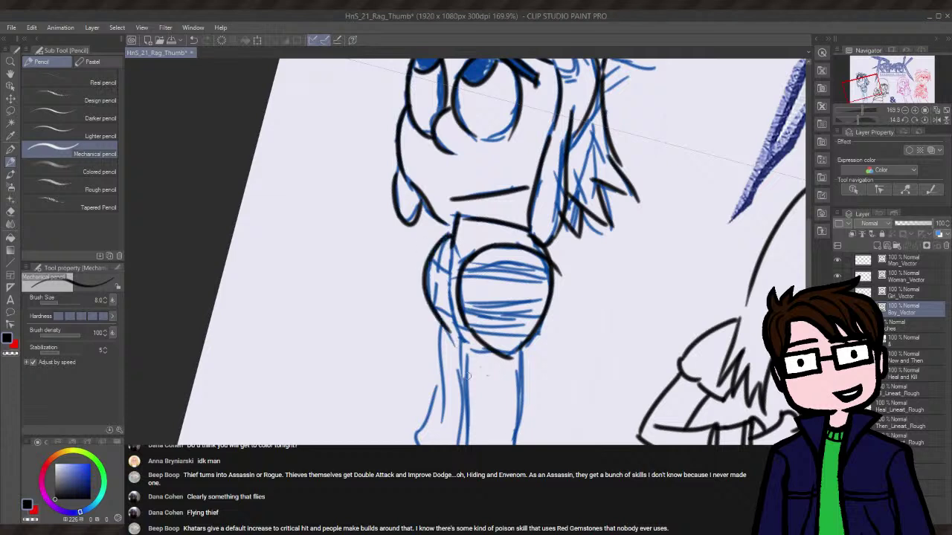
mouse_move(432, 265)
left_mouse_down()
mouse_move(468, 279)
mouse_move(463, 313)
left_mouse_up()
key("ctrl+z")
key("ctrl+z")
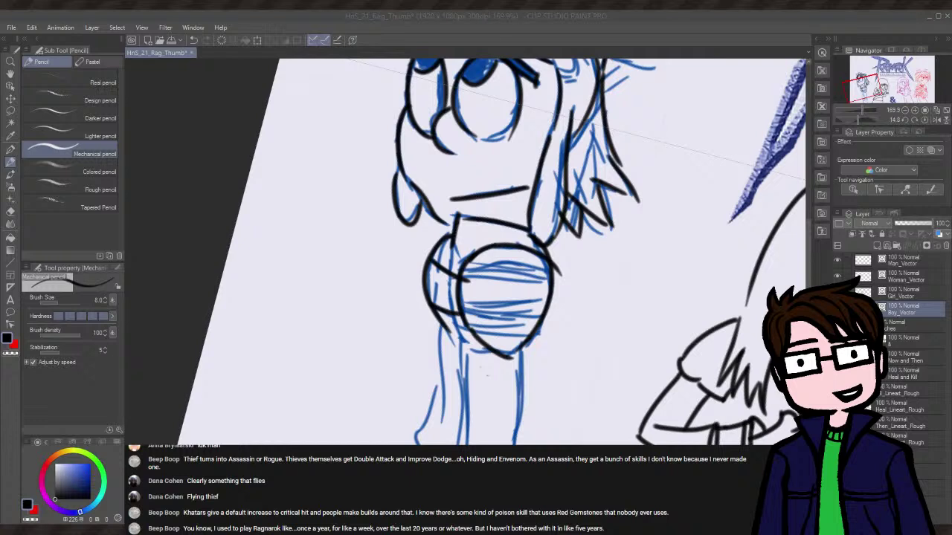
- Ink the front line of the boy's torso from the bottom of the chest curve down towards the hem
left_click(476, 23)
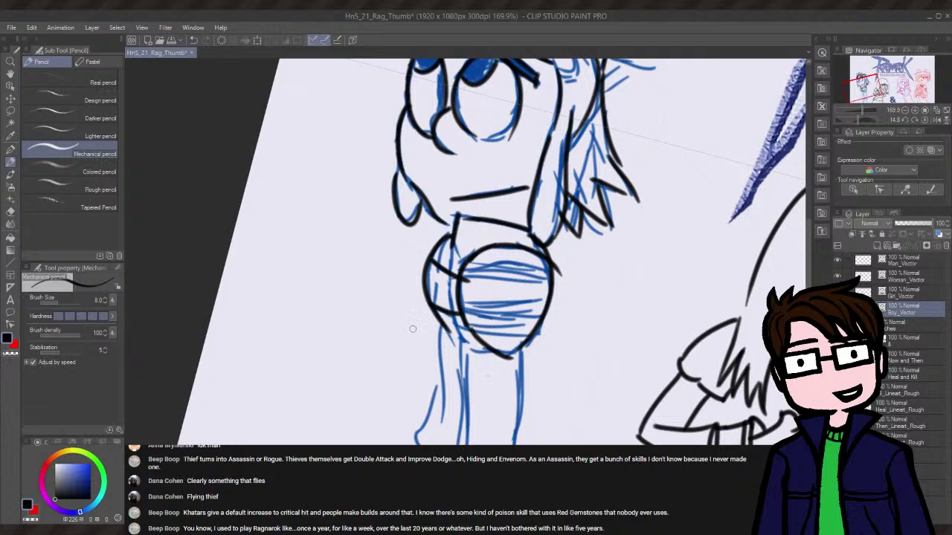
left_click_drag(439, 327, 443, 407)
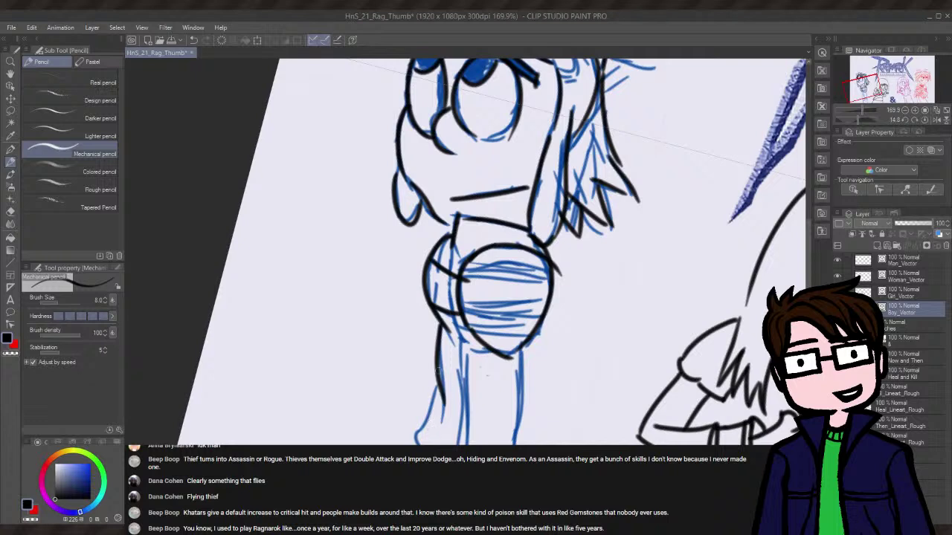
key("ctrl+z")
left_click_drag(441, 324, 431, 428)
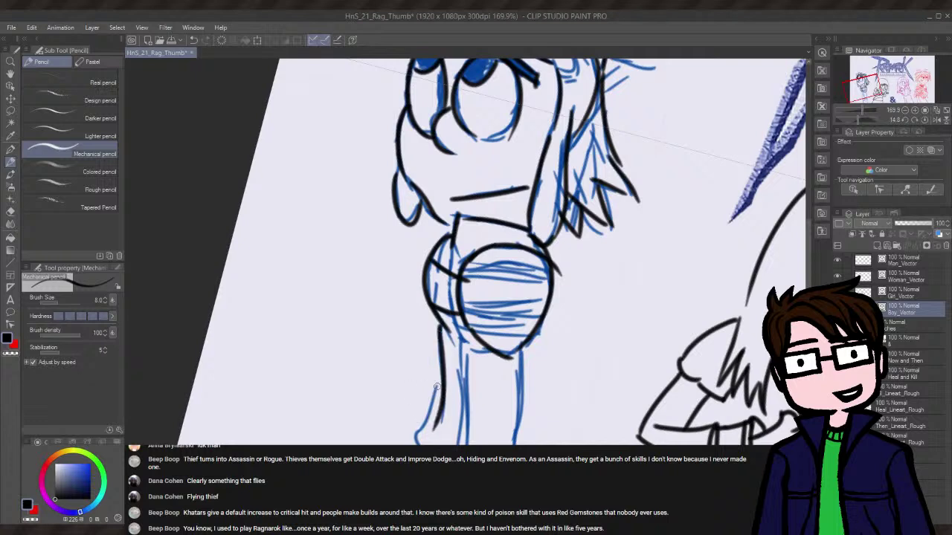
left_click_drag(436, 387, 410, 441)
key("ctrl+z")
left_click_drag(444, 372, 420, 433)
key("ctrl+z")
- Ink the flared hem at the bottom of the torso line, curving it across towards the sketched cuff
left_click_drag(870, 107, 851, 120)
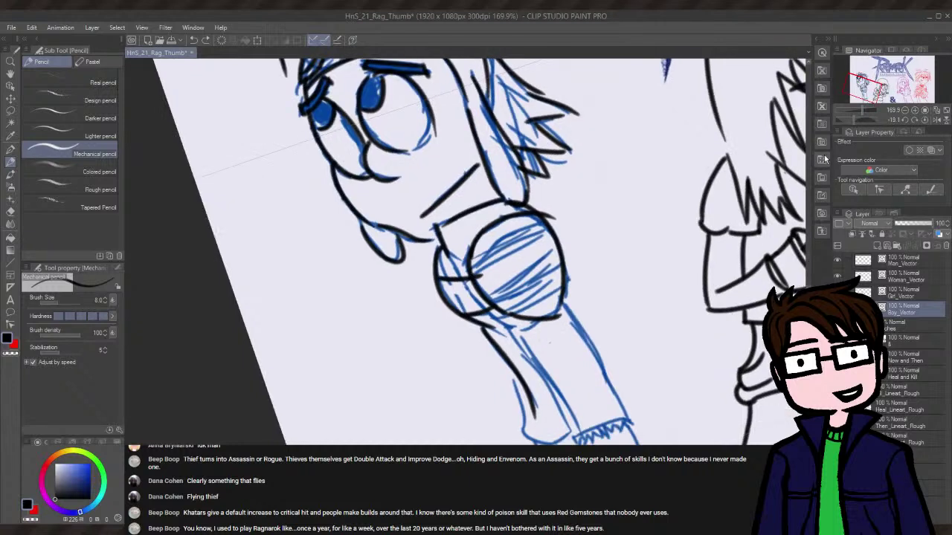
scroll(513, 307, "down", 3)
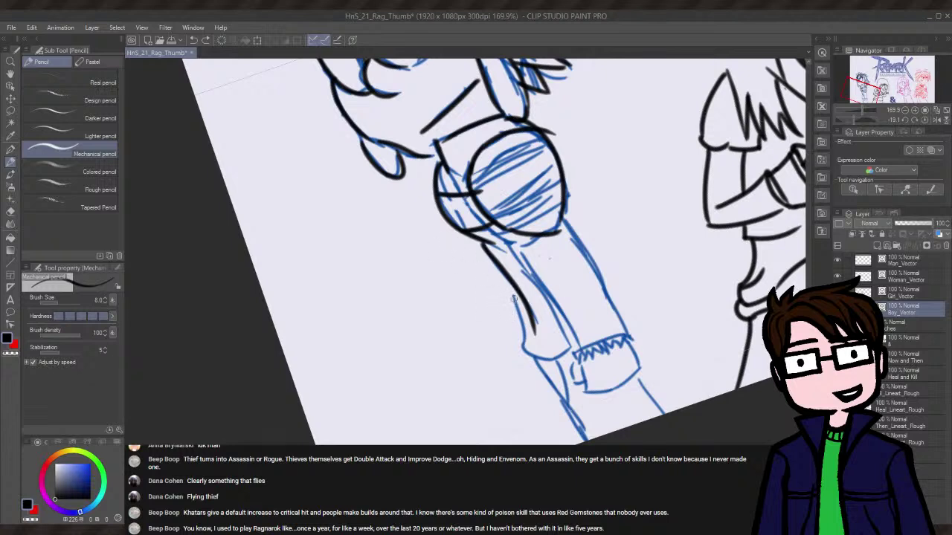
left_click_drag(514, 296, 525, 343)
key("ctrl+z")
left_click_drag(518, 293, 525, 350)
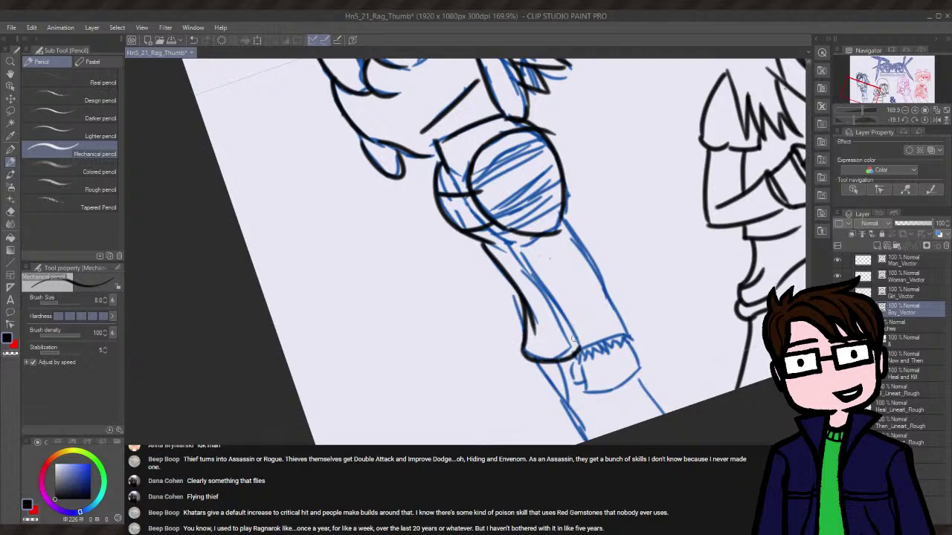
mouse_move(525, 347)
left_mouse_down()
mouse_move(568, 330)
mouse_move(524, 353)
mouse_move(537, 357)
mouse_move(569, 353)
left_mouse_up()
key("ctrl+z")
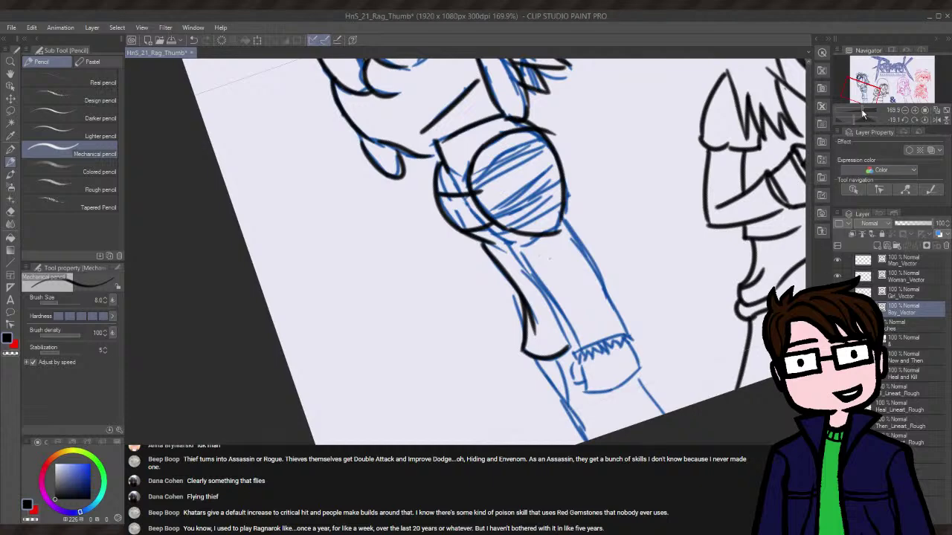
left_click_drag(856, 114, 858, 119)
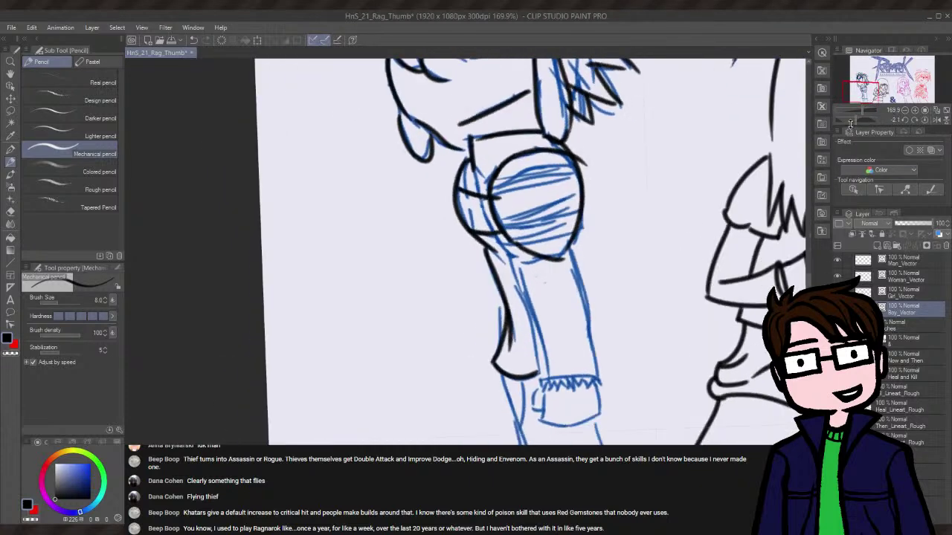
scroll(530, 253, "down", 3)
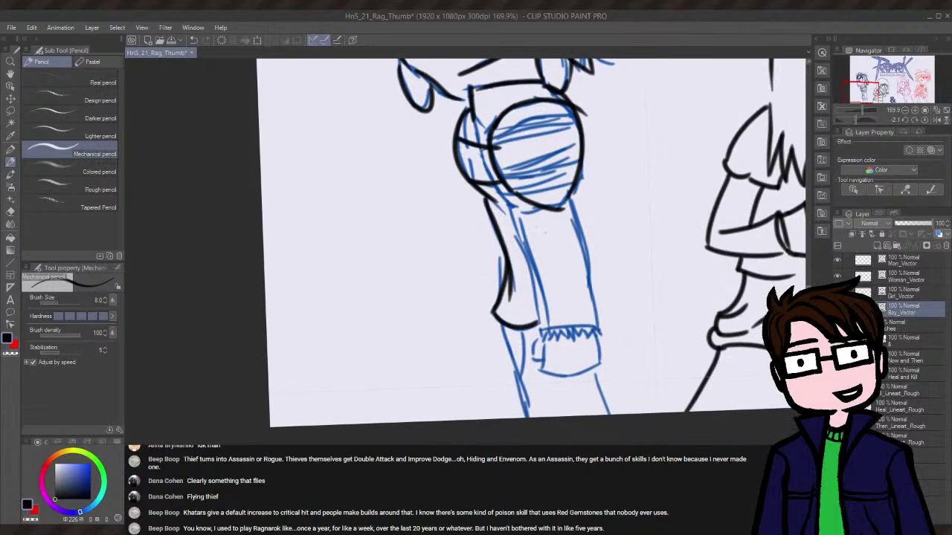
left_click_drag(855, 121, 853, 125)
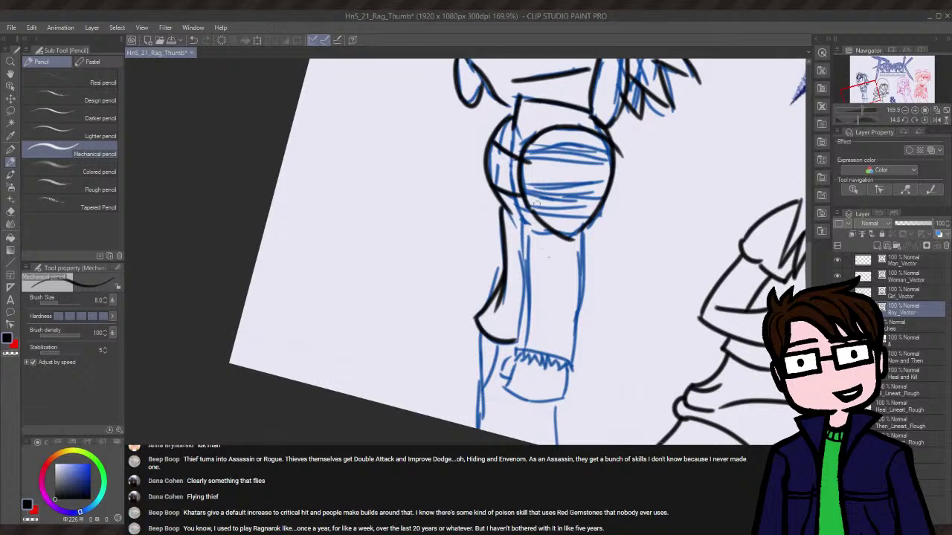
- Try to ink the outer line of the boy's arm from the bottom of the shoulder pad to the cuff
left_click_drag(586, 232, 579, 347)
key("ctrl+z")
left_click_drag(585, 230, 556, 383)
key("ctrl+z")
left_click_drag(586, 226, 578, 364)
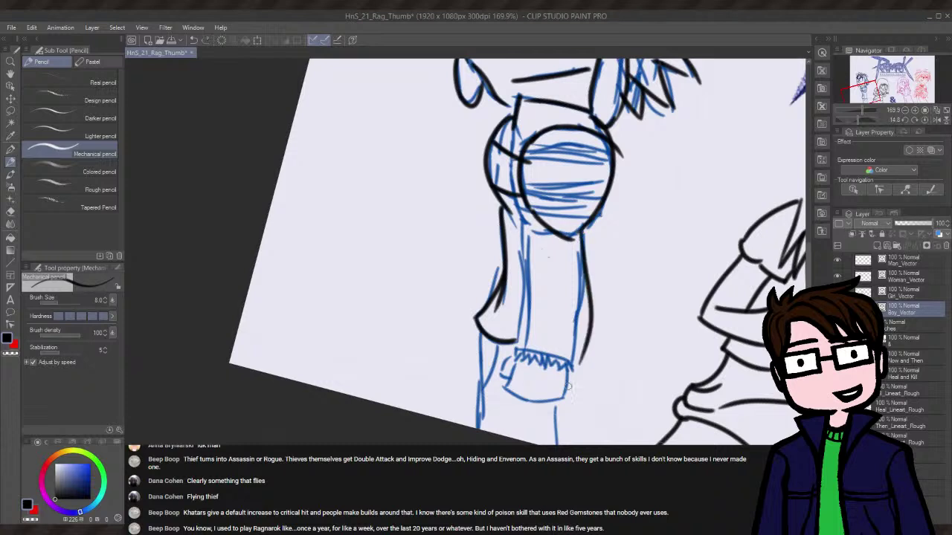
key("ctrl+z")
left_click_drag(585, 225, 557, 381)
key("ctrl+z")
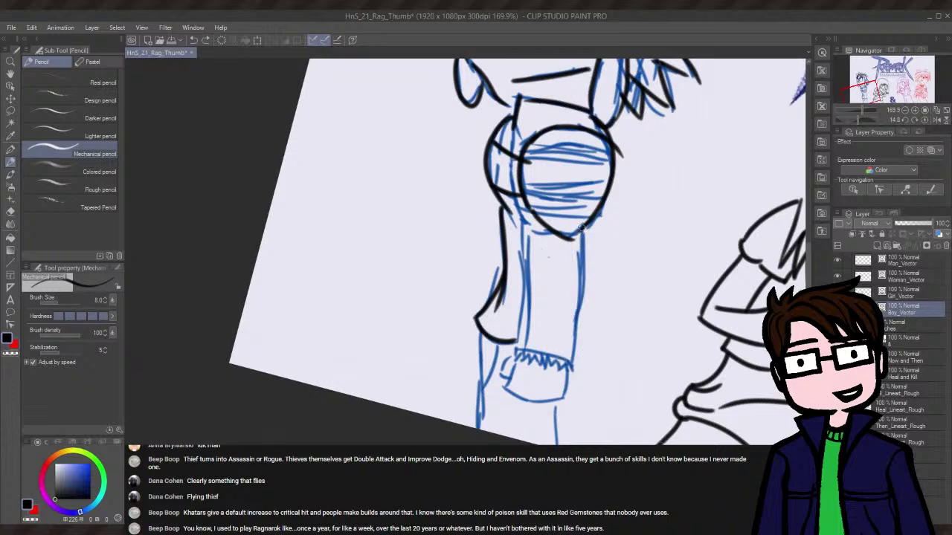
left_click_drag(583, 225, 570, 367)
key("ctrl+z")
mouse_move(583, 226)
left_mouse_down()
mouse_move(581, 318)
mouse_move(560, 373)
left_mouse_up()
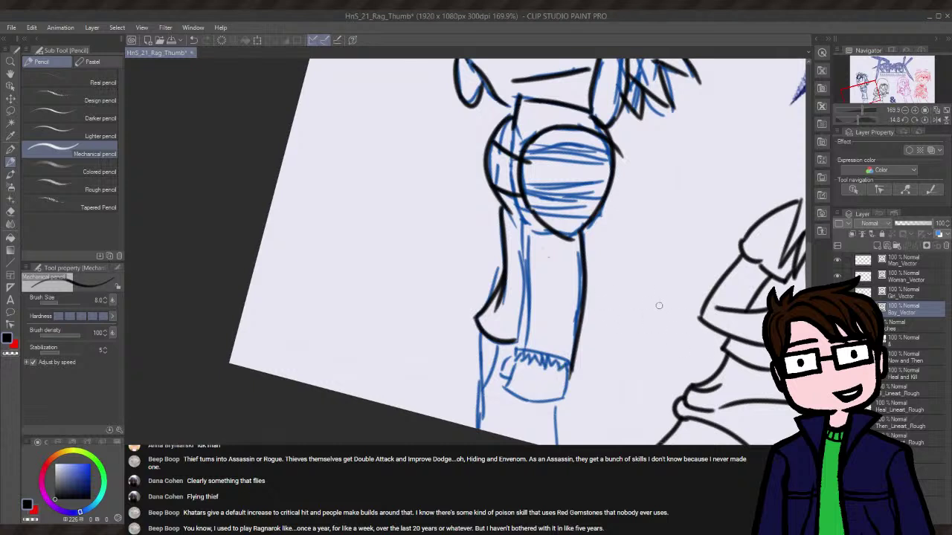
key("ctrl+z")
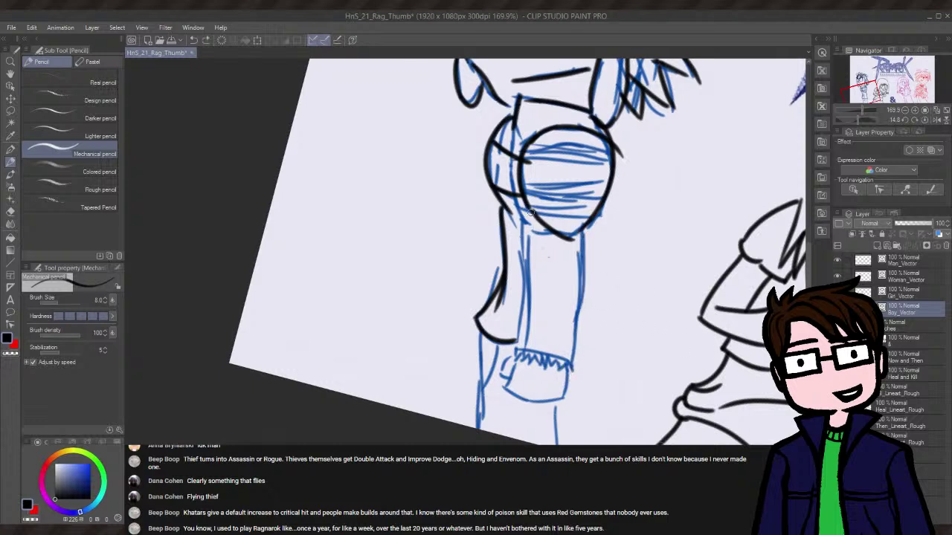
- Try to ink the inner line of the arm from the shoulder pad's lower edge towards the cuff
left_click_drag(532, 214, 518, 347)
key("ctrl+z")
left_click_drag(532, 216, 518, 326)
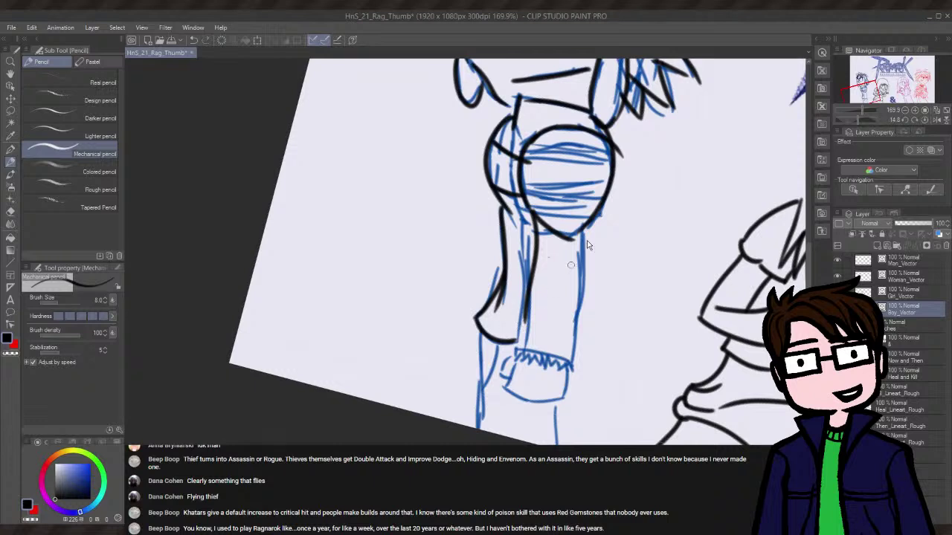
key("ctrl+z")
- Ink the outer edge of the arm over the sketch, extending it from the shoulder pad down to the cuff
left_click_drag(582, 224, 564, 328)
key("ctrl+z")
mouse_move(583, 226)
left_mouse_down()
mouse_move(567, 332)
mouse_move(583, 313)
mouse_move(563, 375)
left_mouse_up()
key("ctrl+z")
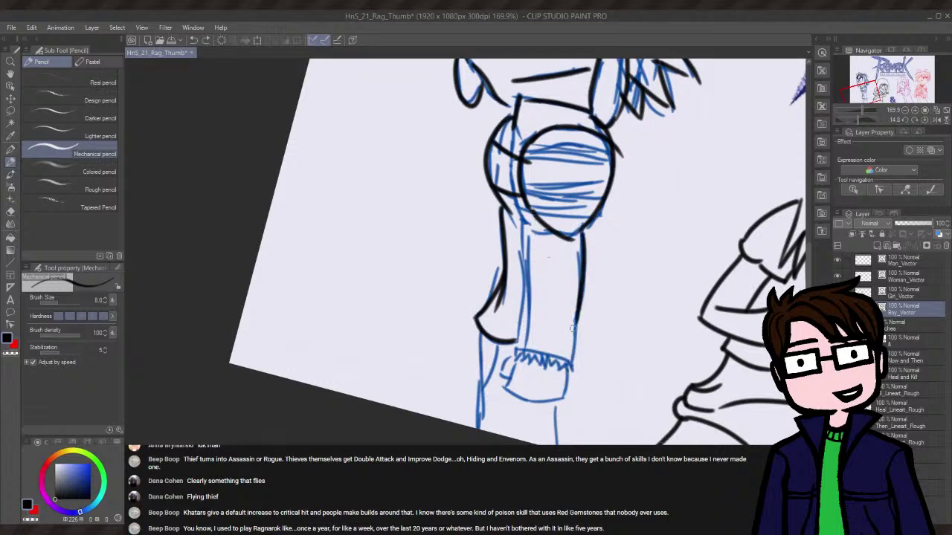
left_click_drag(575, 327, 562, 371)
key("ctrl+z")
left_click_drag(577, 326, 571, 366)
- Ink the inner edge of the sleeve from beneath the shoulder pad straight down to the cuff
left_click_drag(533, 214, 498, 316)
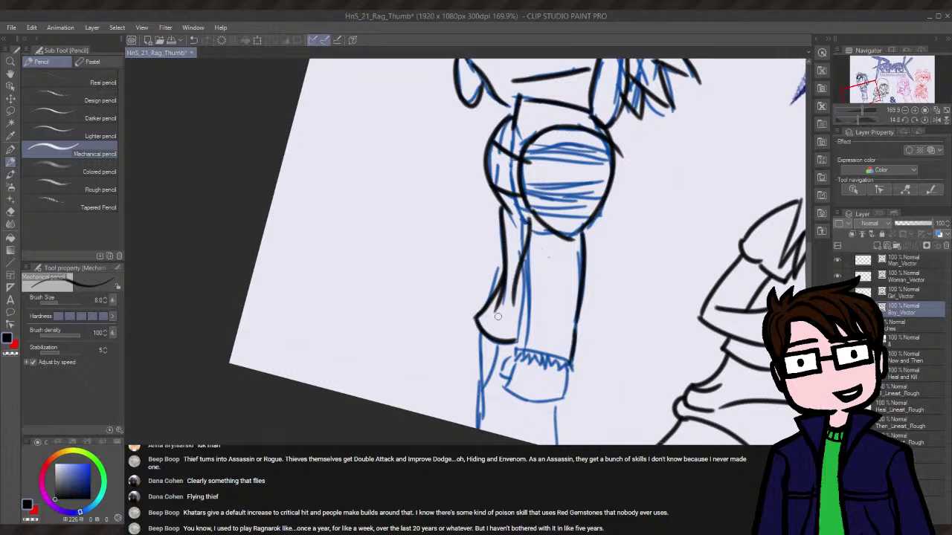
key("ctrl+z")
left_click_drag(526, 201, 522, 327)
key("ctrl+z")
mouse_move(527, 201)
left_mouse_down()
mouse_move(528, 347)
mouse_move(577, 367)
left_mouse_up()
key("ctrl+z")
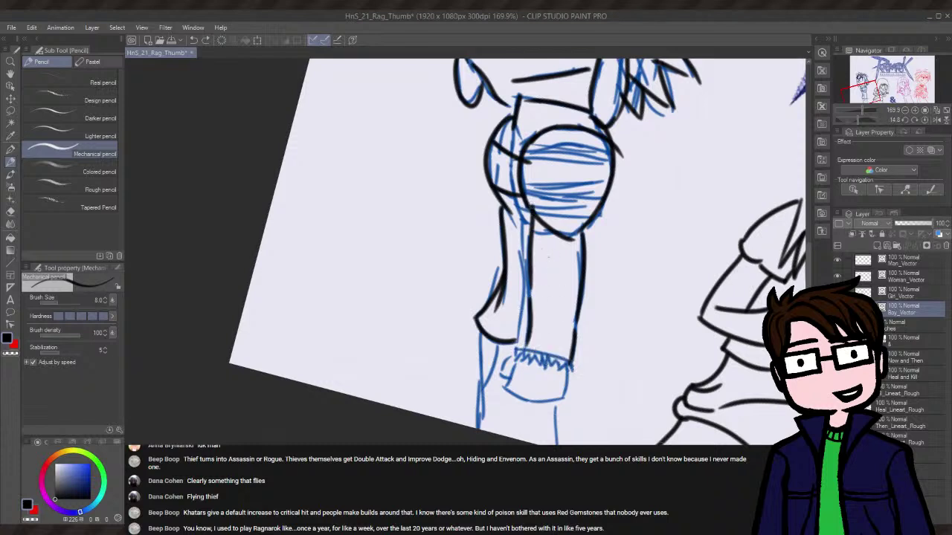
- Ink the cuff at the end of the sleeve as a narrow band with a zigzag lower edge
left_click_drag(513, 349, 572, 360)
key("ctrl+z")
key("ctrl+z")
mouse_move(513, 348)
left_mouse_down()
mouse_move(515, 363)
mouse_move(527, 354)
mouse_move(528, 364)
mouse_move(571, 367)
left_mouse_up()
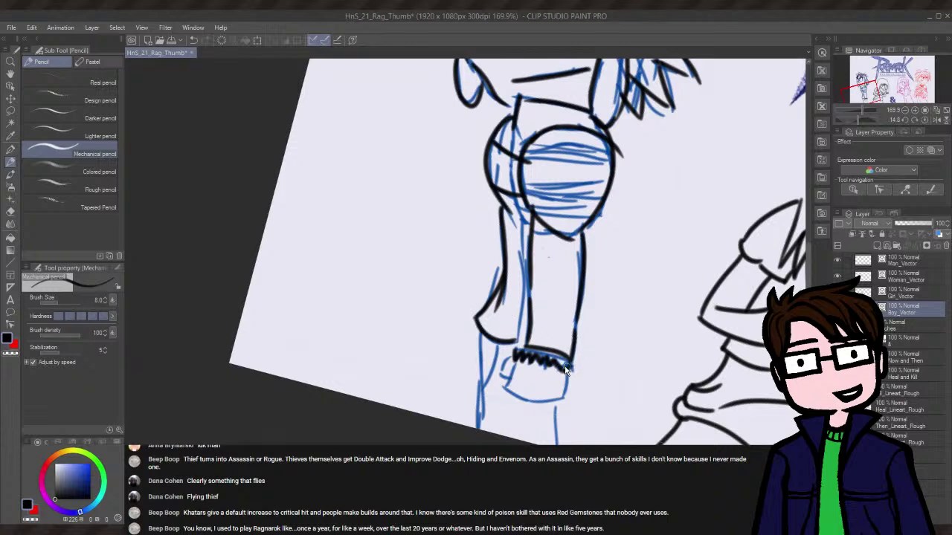
left_click_drag(565, 356, 579, 366)
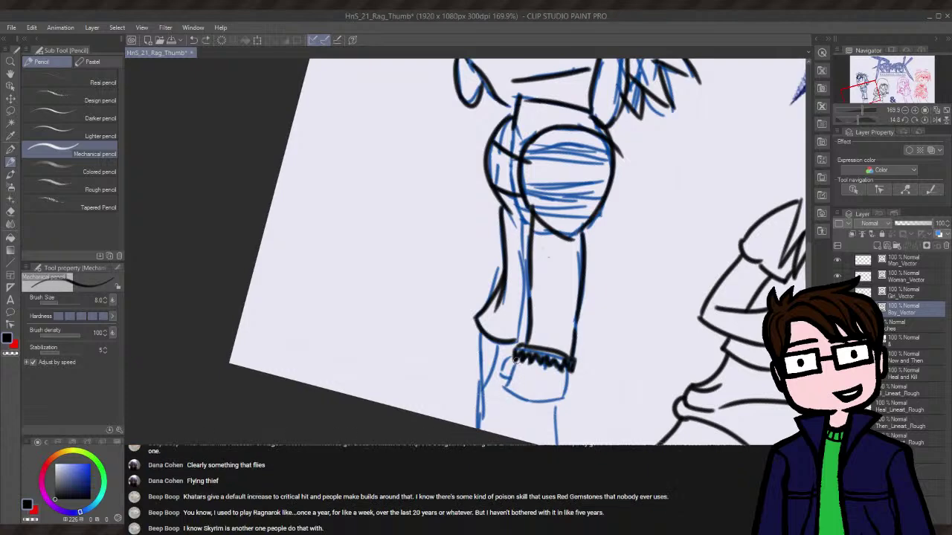
key("ctrl+z")
- Ink the small thumb shape on the front side of the hand just below the cuff
left_click_drag(859, 119, 854, 117)
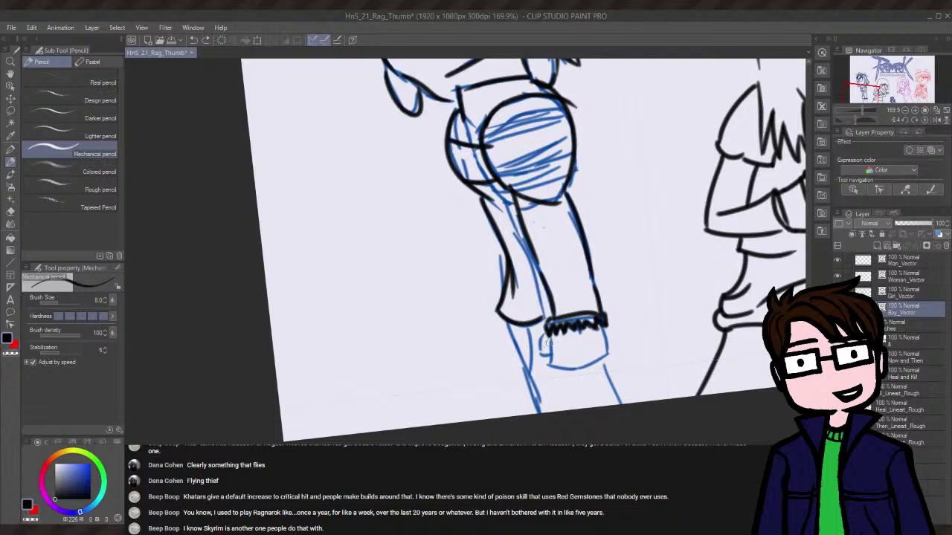
left_click_drag(544, 332, 552, 365)
key("ctrl+z")
- Ink the curved bottom edge of the hand and its back side up to the cuff, closing the hand shape
left_click_drag(855, 125, 839, 120)
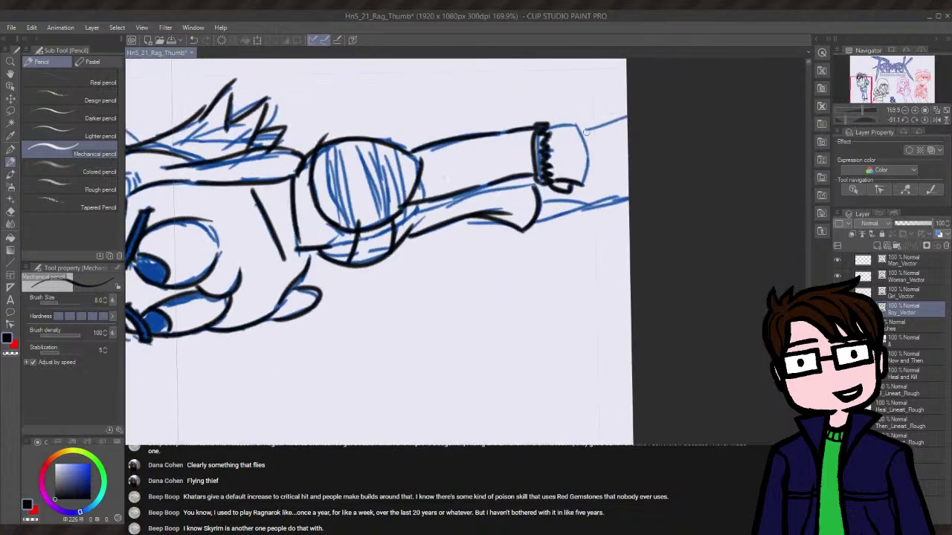
mouse_move(585, 131)
left_mouse_down()
mouse_move(588, 172)
mouse_move(566, 187)
left_mouse_up()
key("ctrl+z")
left_click_drag(578, 123, 563, 190)
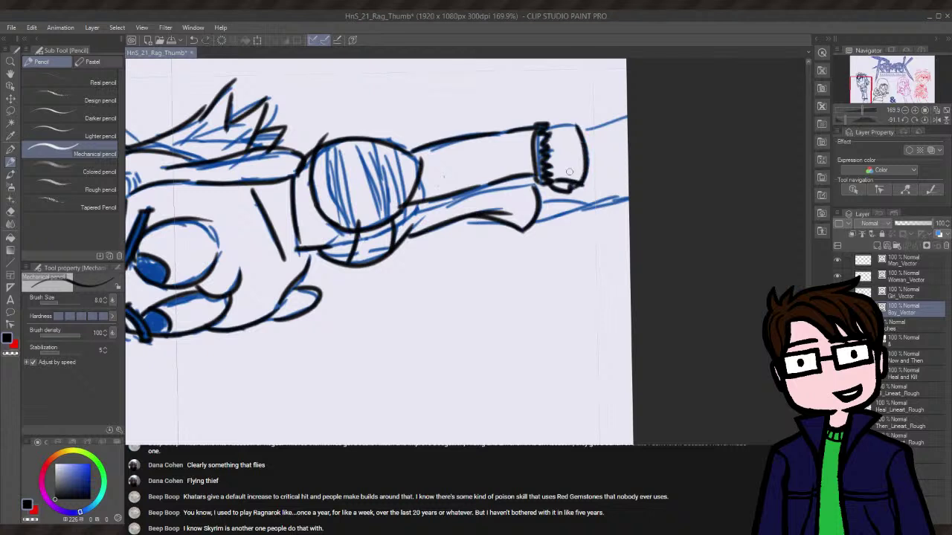
key("ctrl+z")
left_click_drag(577, 124, 571, 183)
key("ctrl+z")
mouse_move(577, 124)
left_mouse_down()
mouse_move(584, 144)
mouse_move(569, 185)
left_mouse_up()
key("ctrl+z")
left_click_drag(578, 123, 570, 183)
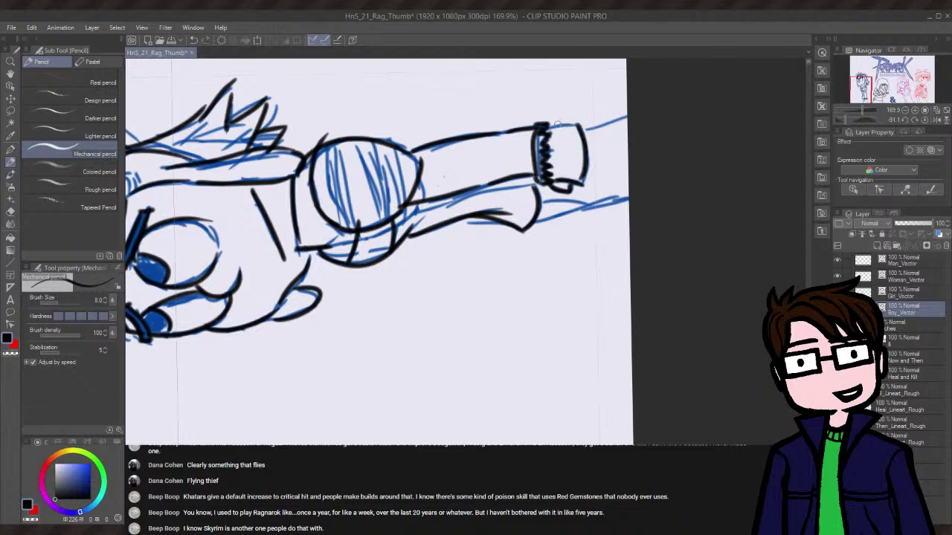
left_click_drag(845, 118, 858, 119)
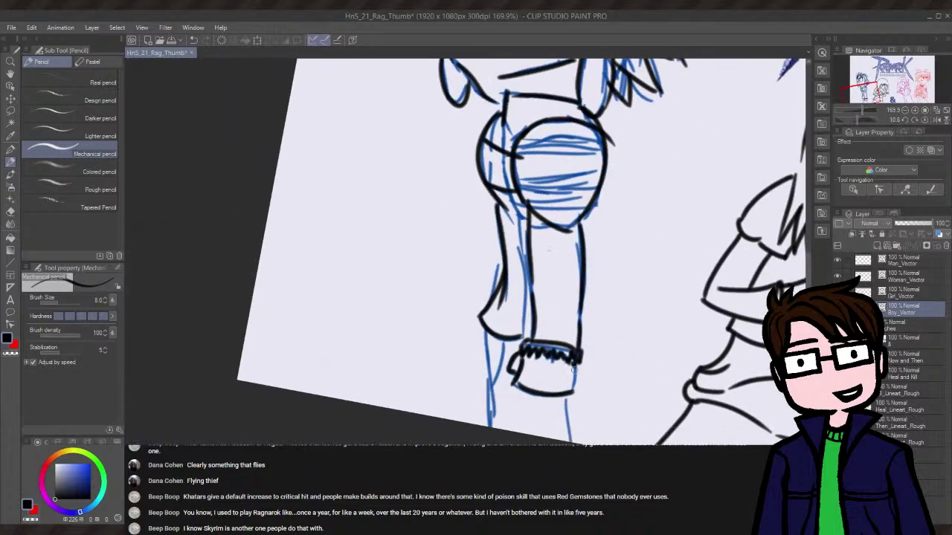
left_click_drag(574, 364, 570, 388)
- Ink the leg lines below the hem and the hand down to the canvas edge, plus the short slanted line under the hem
left_click_drag(489, 332, 491, 427)
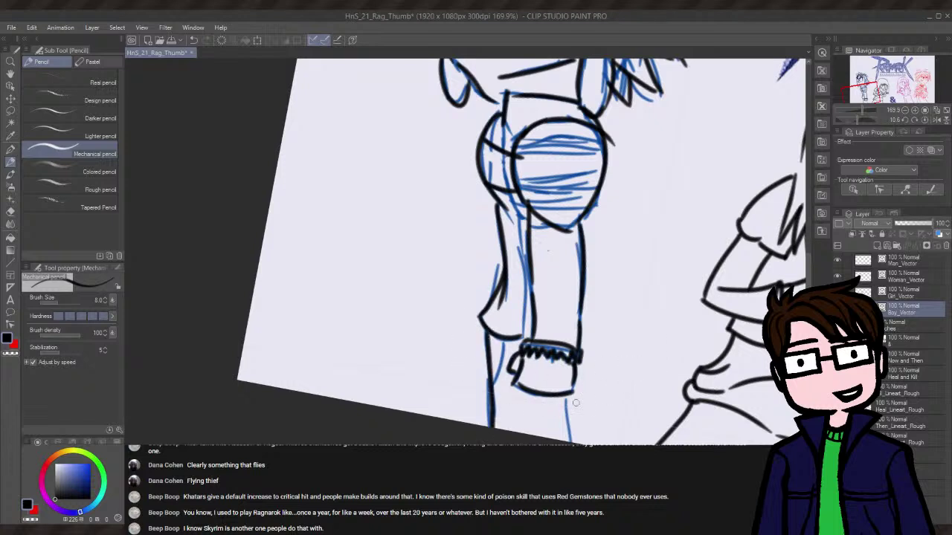
left_click_drag(563, 394, 570, 443)
key("ctrl+z")
left_click_drag(560, 396, 570, 444)
key("ctrl+z")
left_click_drag(562, 395, 571, 444)
left_click_drag(503, 337, 491, 389)
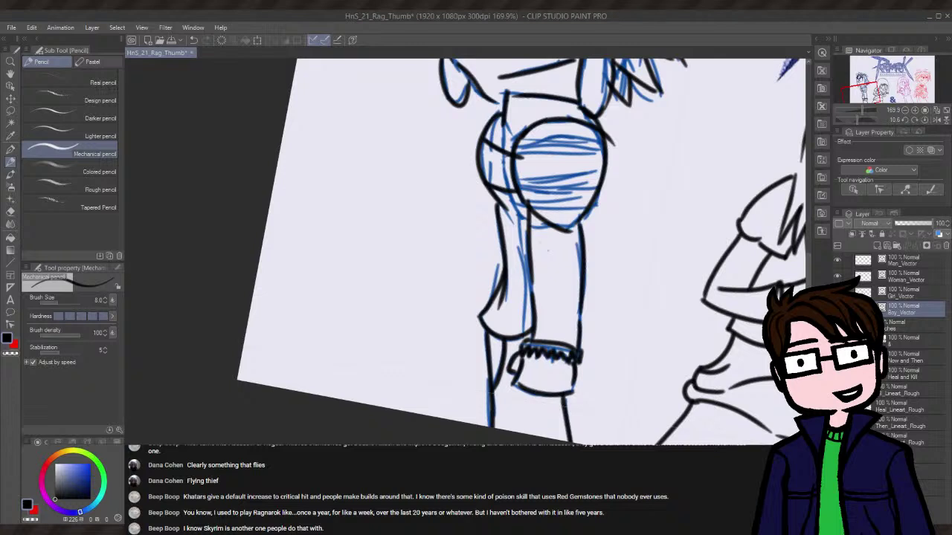
- Hide the blue rough sketch so only the boy's black line art shows
scroll(525, 252, "up", 5)
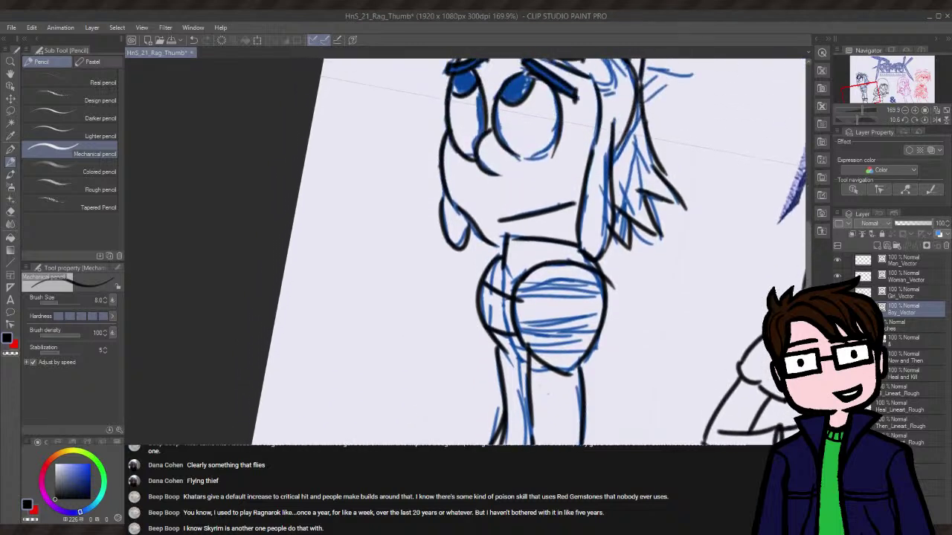
scroll(500, 294, "down", 1)
scroll(500, 294, "up", 1)
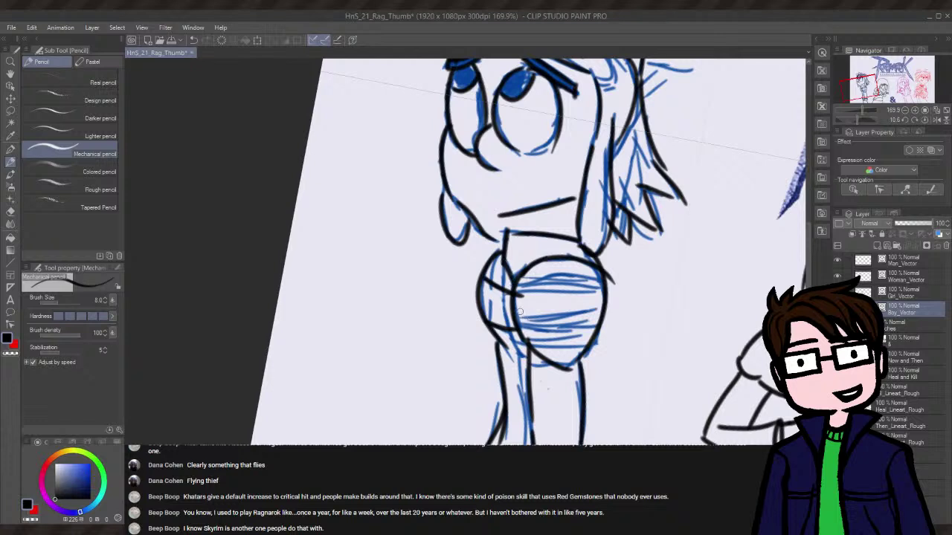
left_click_drag(810, 268, 809, 247)
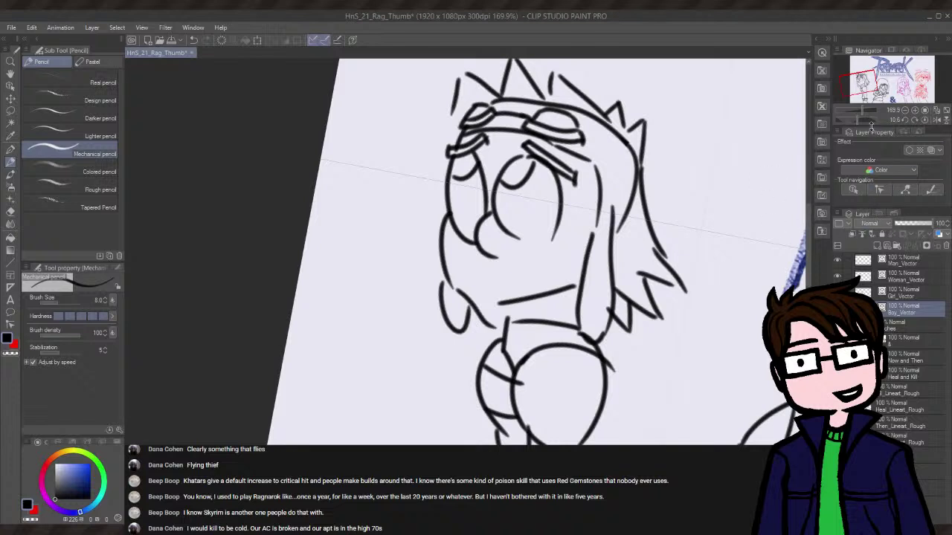
left_click_drag(870, 112, 854, 111)
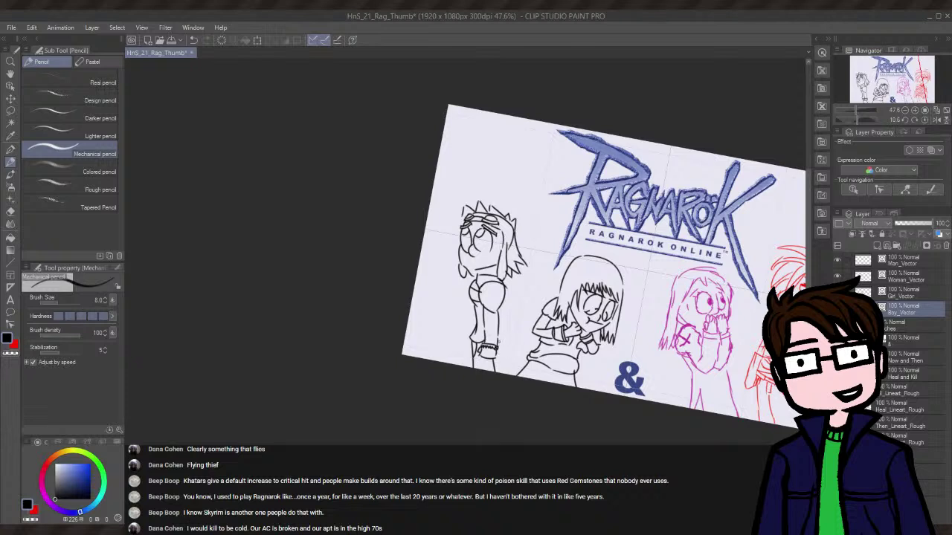
- Try to ink a body line behind the boy's sleeve and hand down to the canvas edge
left_click_drag(499, 340, 513, 375)
key("ctrl+z")
left_click_drag(501, 342, 511, 375)
key("ctrl+z")
left_click_drag(500, 308, 513, 376)
key("ctrl+z")
left_click_drag(500, 338, 499, 386)
key("ctrl+z")
- Erase the leg line below the boy's hand with the Hard eraser
left_click(11, 213)
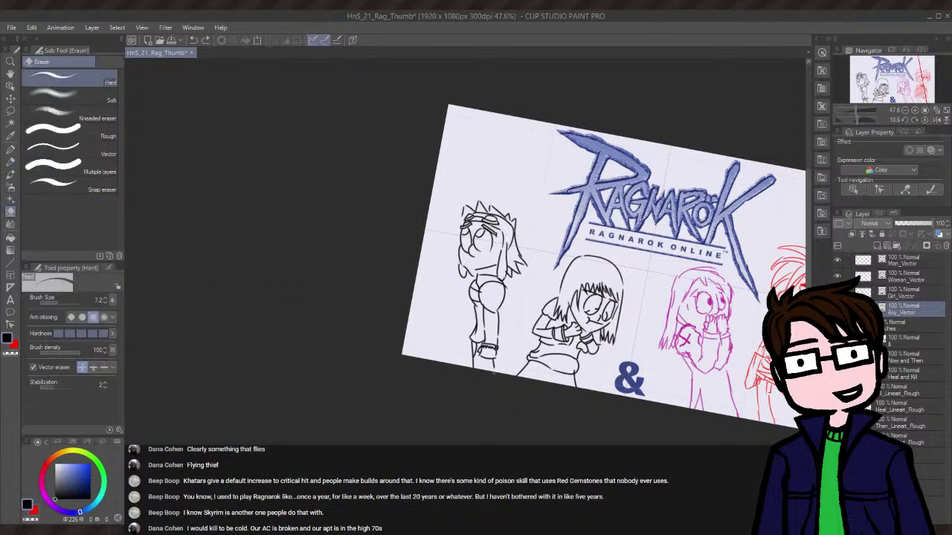
left_click_drag(856, 107, 861, 109)
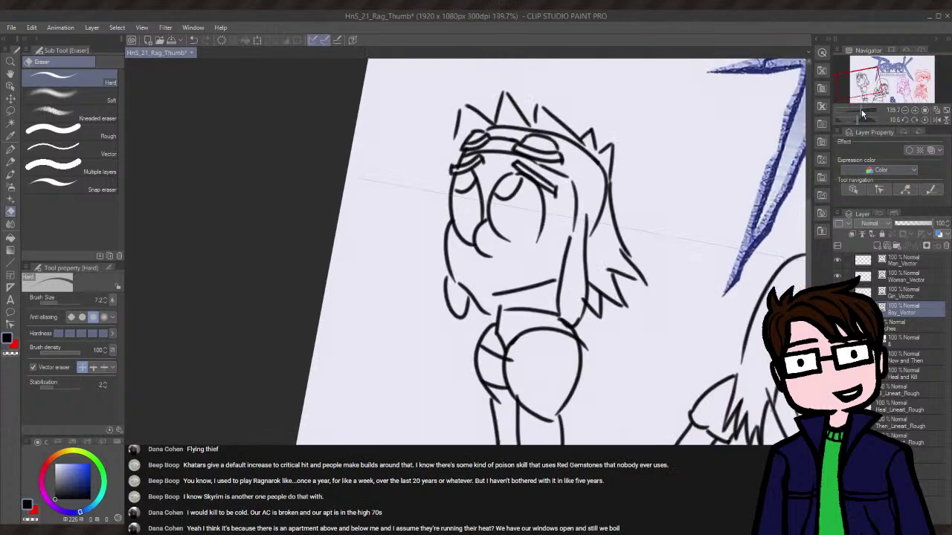
scroll(511, 361, "down", 5)
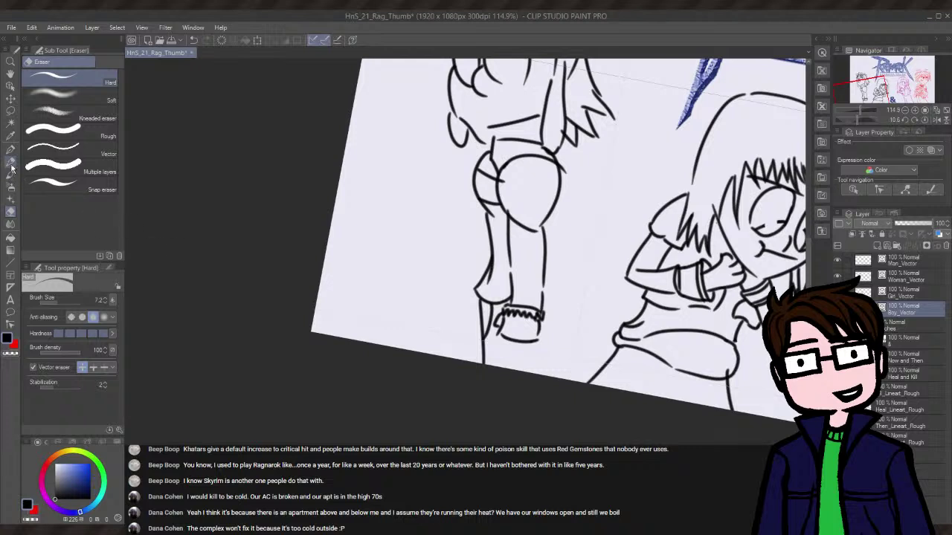
- Switch back to the Mechanical pencil and ink the short fold on the body's back edge beside the lower sleeve
key("p")
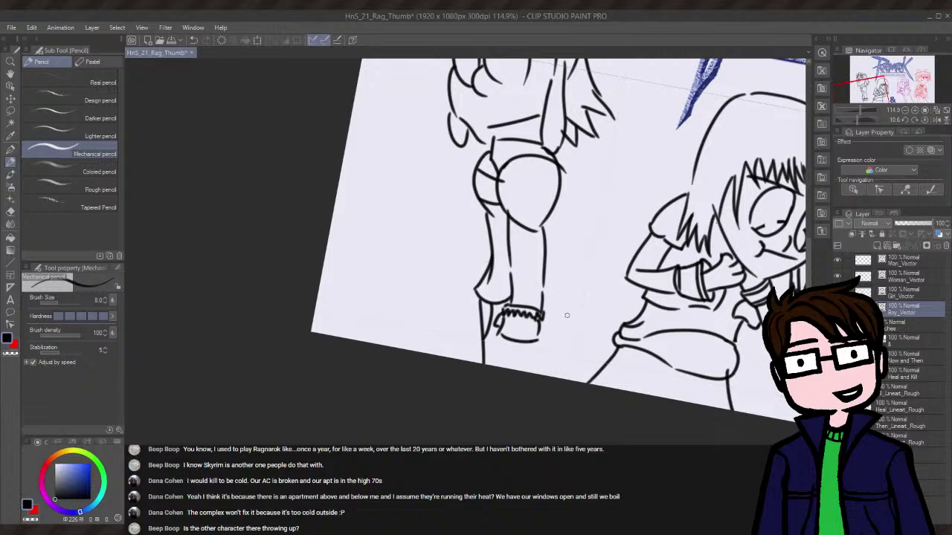
left_click_drag(550, 301, 552, 310)
left_click_drag(557, 299, 556, 332)
key("ctrl+z")
key("ctrl+z")
left_click_drag(544, 291, 563, 378)
key("ctrl+z")
left_click_drag(556, 332, 553, 376)
key("ctrl+z")
key("ctrl+z")
key("ctrl+z")
left_click_drag(549, 275, 555, 326)
key("ctrl+z")
left_click_drag(546, 282, 549, 273)
- Ink the boy's back line from beneath the shoulder pad, behind the sleeve and hand, down to the canvas edge
left_click_drag(545, 223, 555, 374)
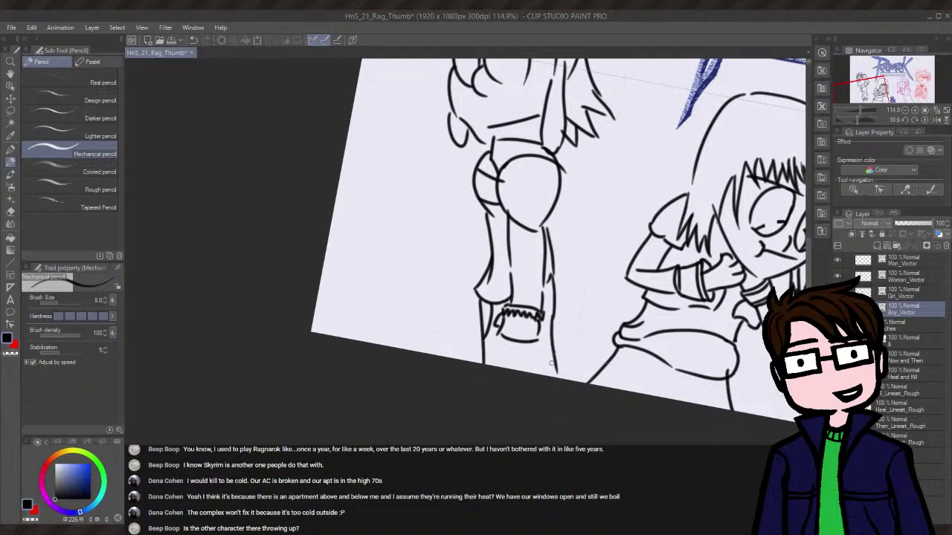
key("ctrl+z")
left_click_drag(551, 315, 554, 376)
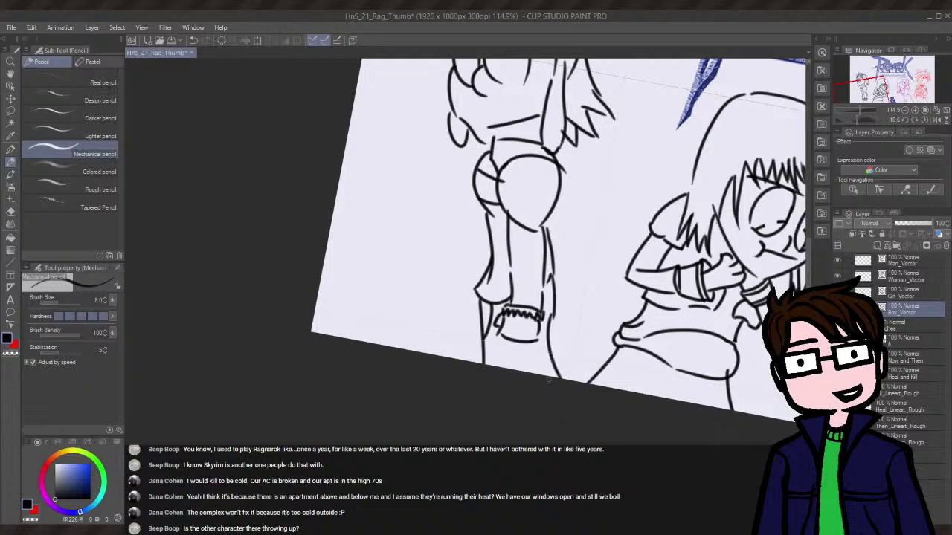
key("ctrl+z")
left_click_drag(551, 317, 552, 377)
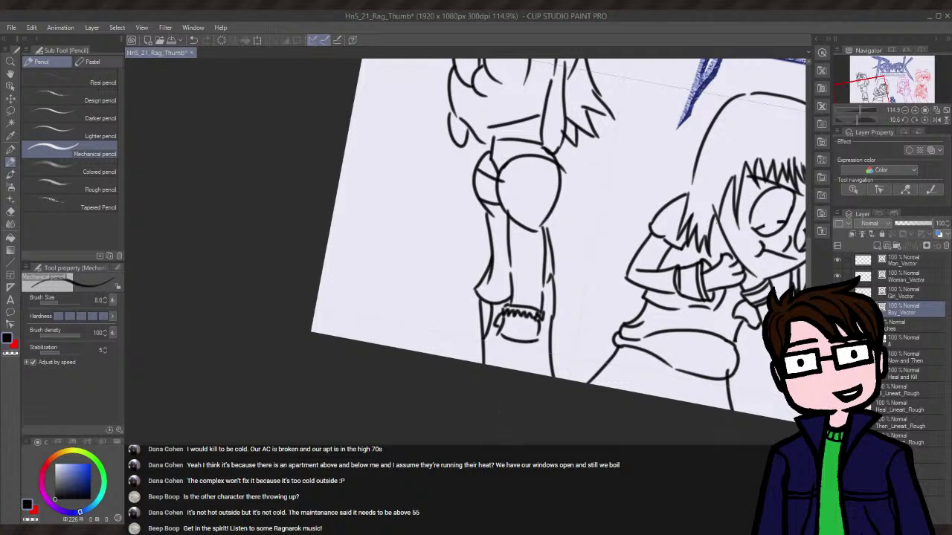
- Set the canvas upright and examine the inked boy and girl alongside the remaining sketched characters in the thumbnail
left_click_drag(521, 223, 282, 225)
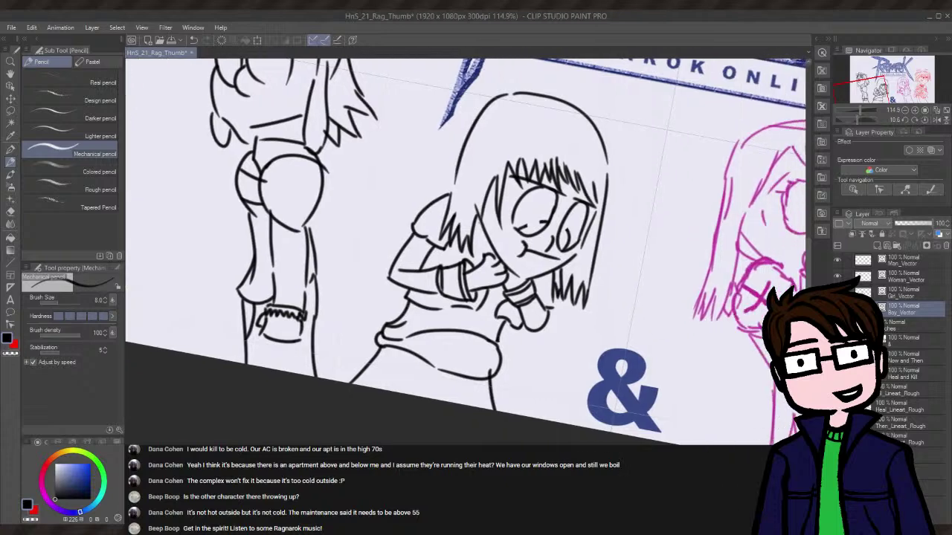
left_click_drag(446, 223, 425, 224)
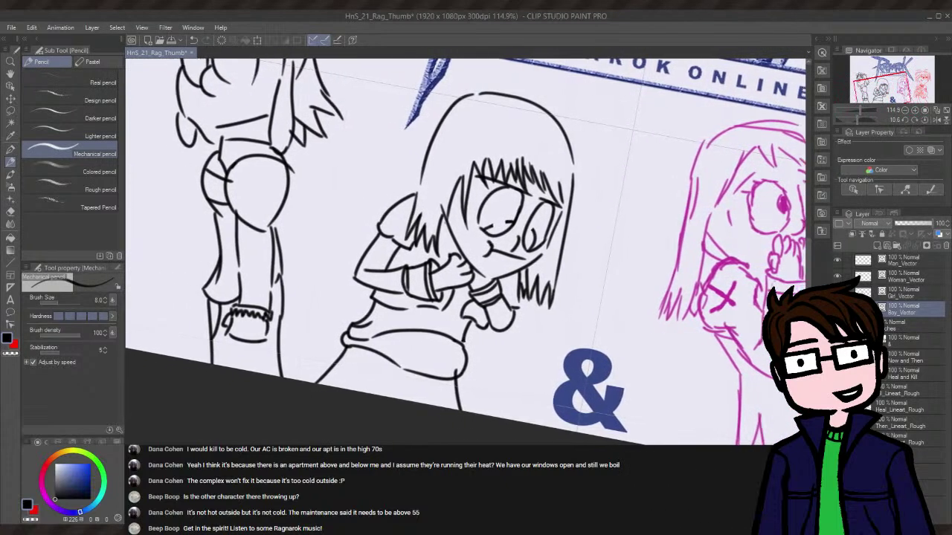
left_click_drag(519, 429, 526, 426)
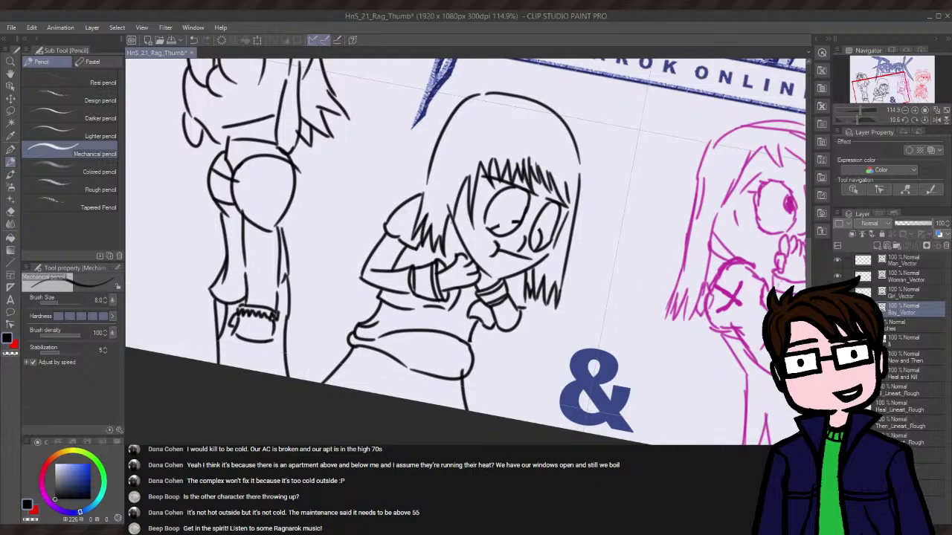
scroll(467, 251, "up", 3)
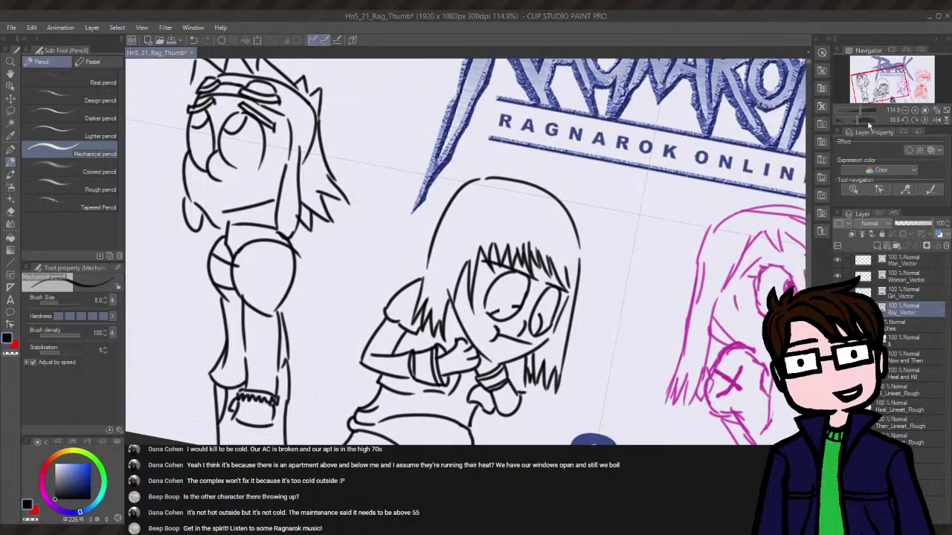
left_click(925, 119)
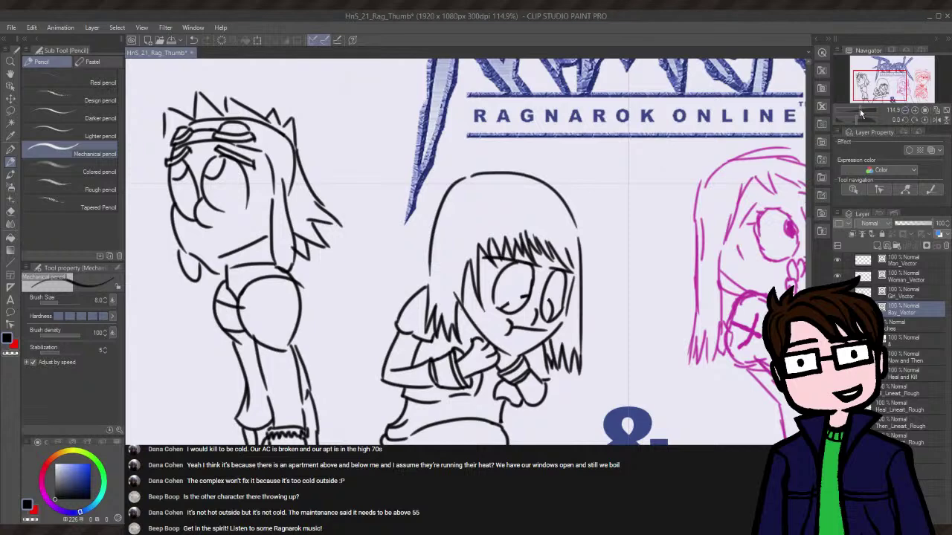
left_click_drag(861, 111, 857, 111)
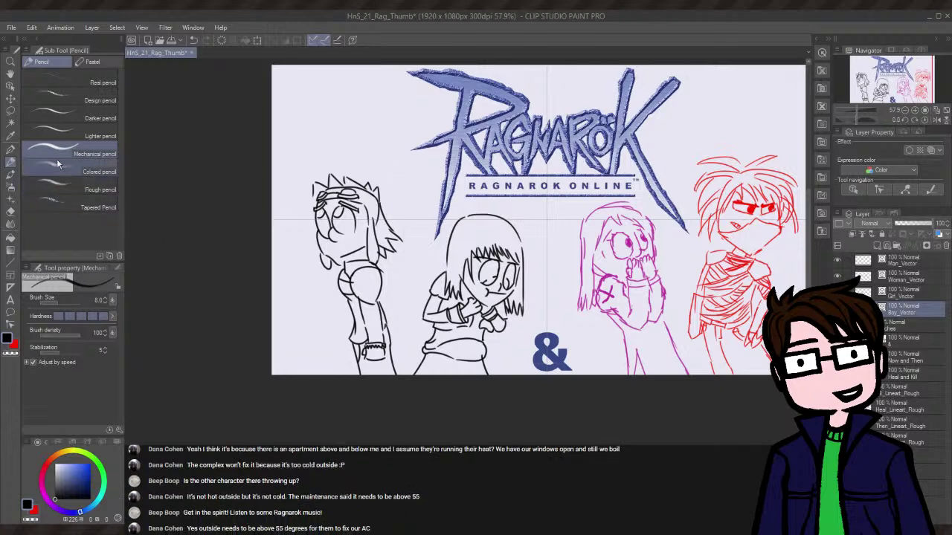
scroll(859, 107, "up", 5)
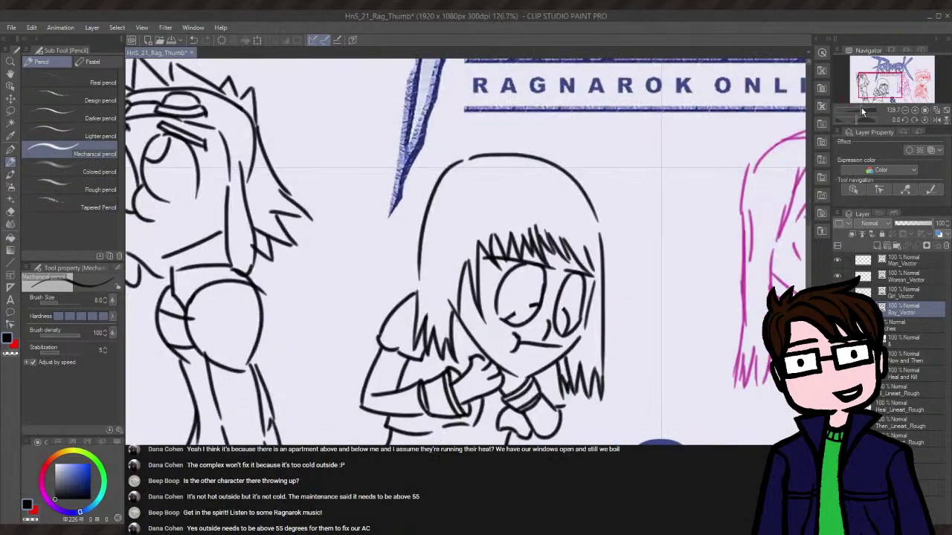
- Move the boy's inked back line up toward the shoulder pad with the Object tool so it meets the pad's lower edge
scroll(809, 258, "down", 4)
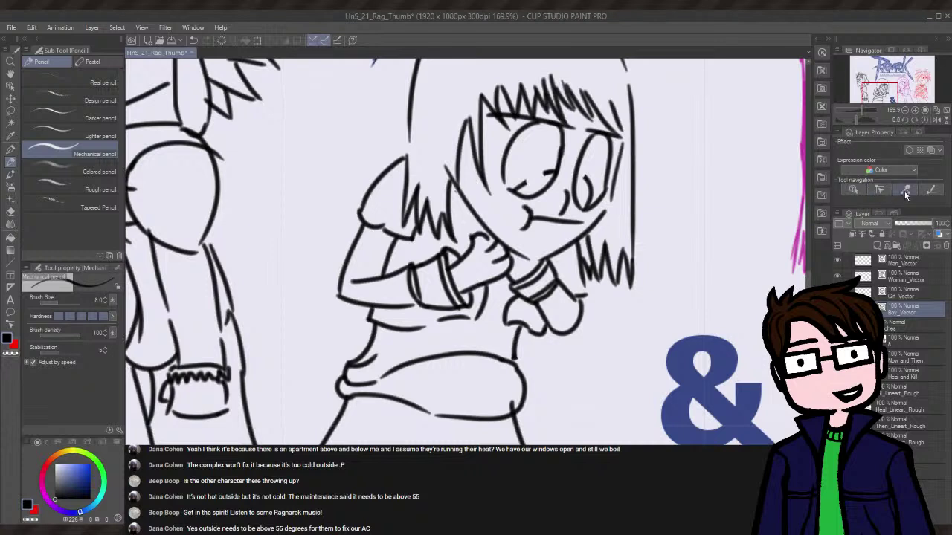
left_click(855, 189)
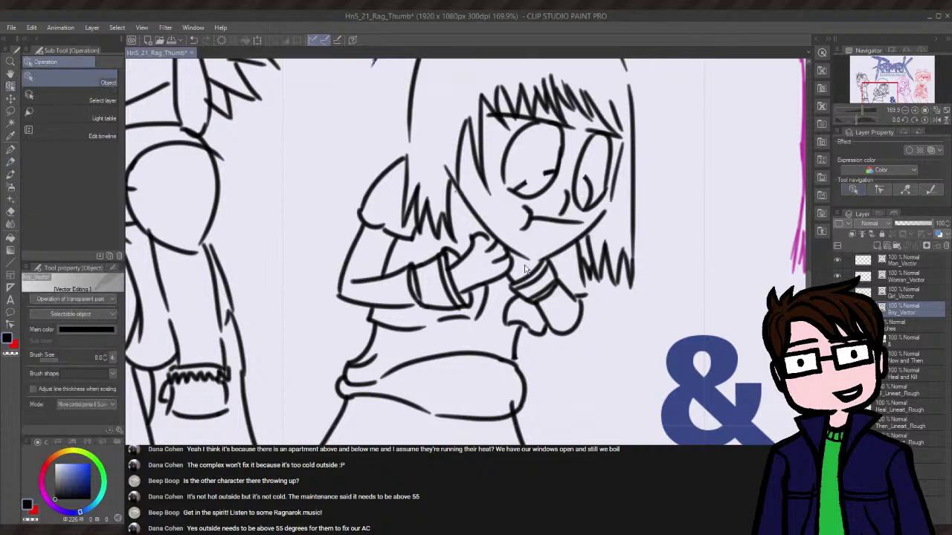
left_click(228, 282)
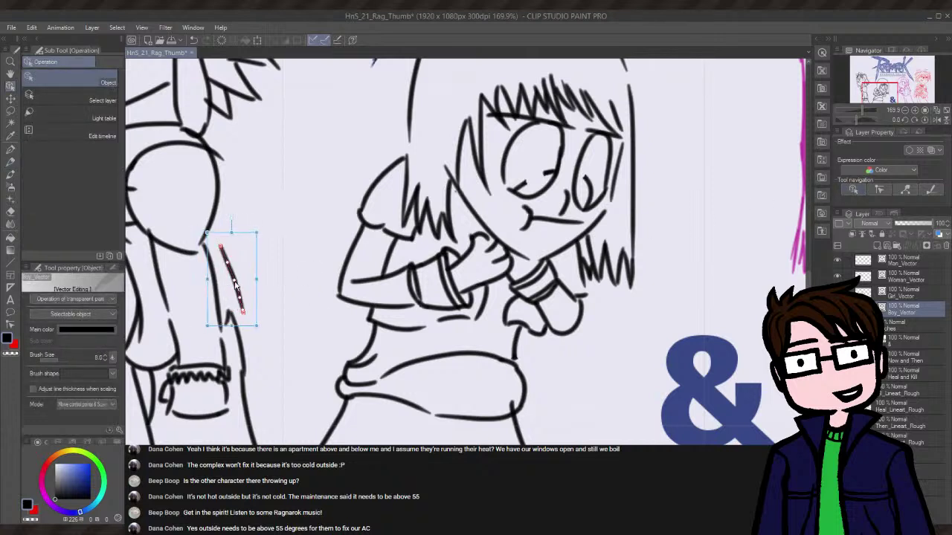
left_click_drag(228, 283, 228, 274)
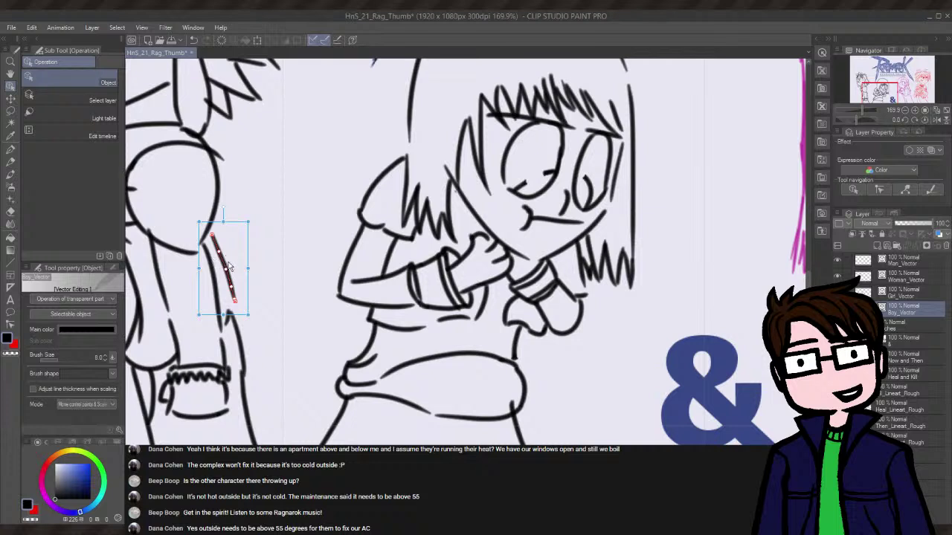
key("Left")
key("Left")
key("Left")
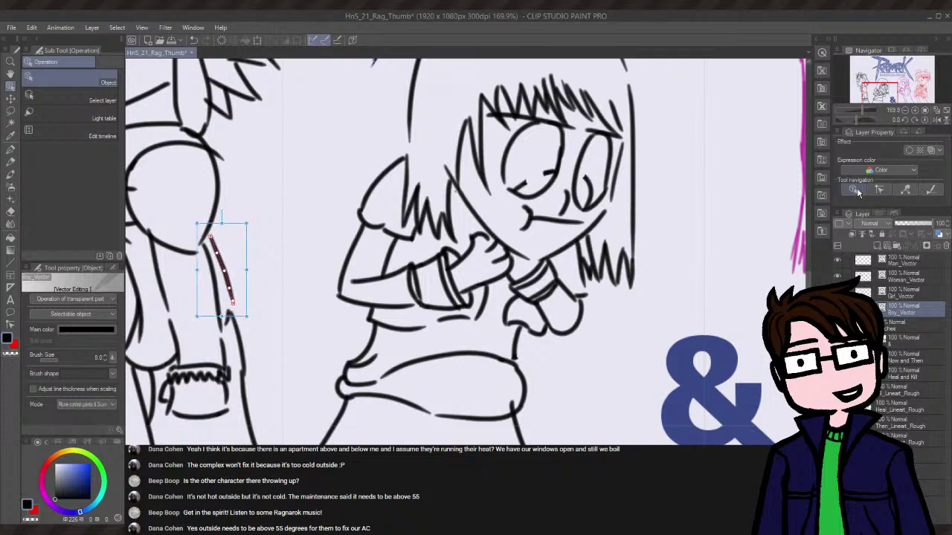
- Return to the Mechanical pencil, make Woman_Vector the active layer for inking the magenta woman sketch, and save the file
left_click(10, 163)
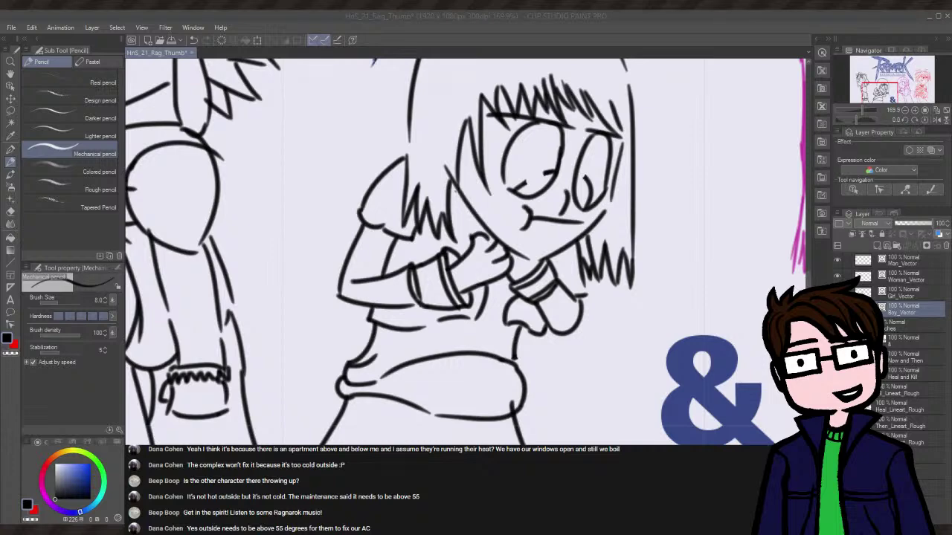
scroll(466, 252, "right", 10)
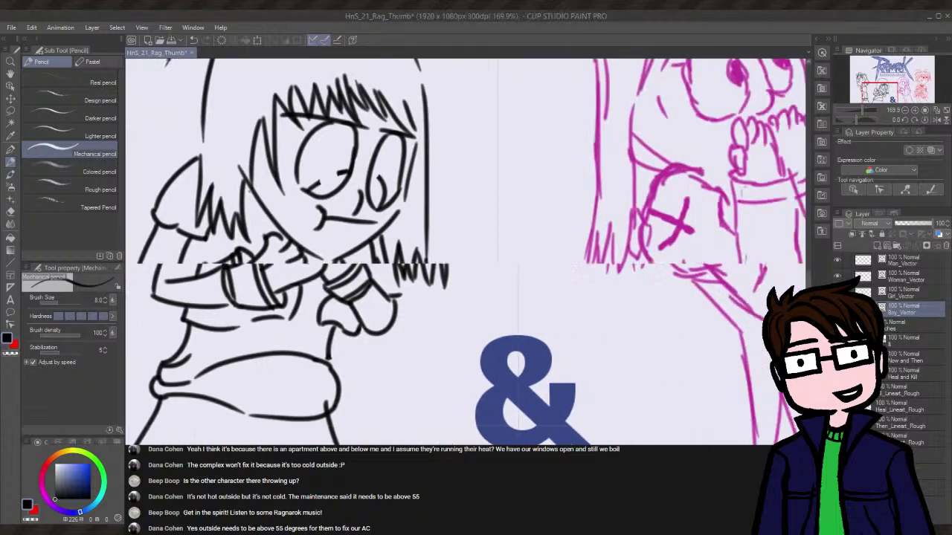
scroll(644, 430, "right", 1)
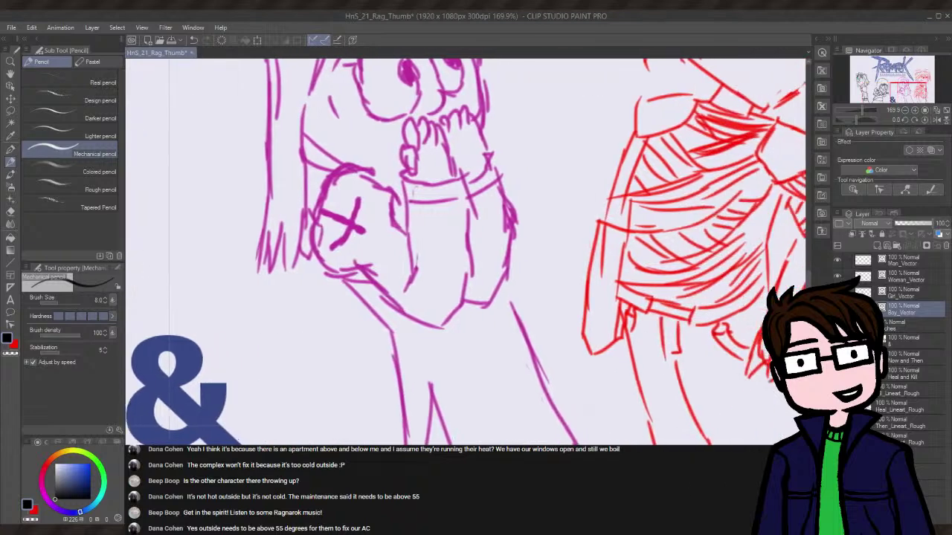
mouse_move(808, 279)
left_mouse_down()
mouse_move(804, 259)
mouse_move(803, 281)
left_mouse_up()
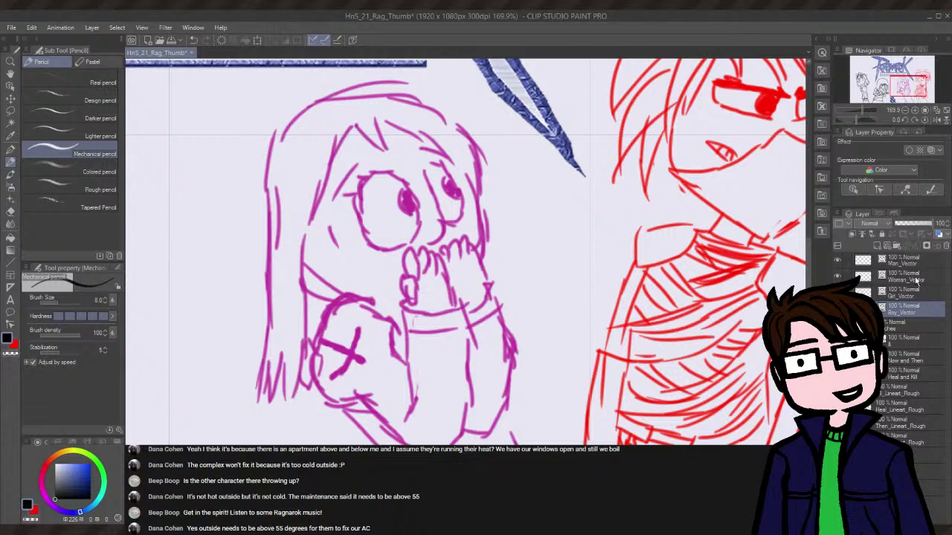
left_click(917, 281)
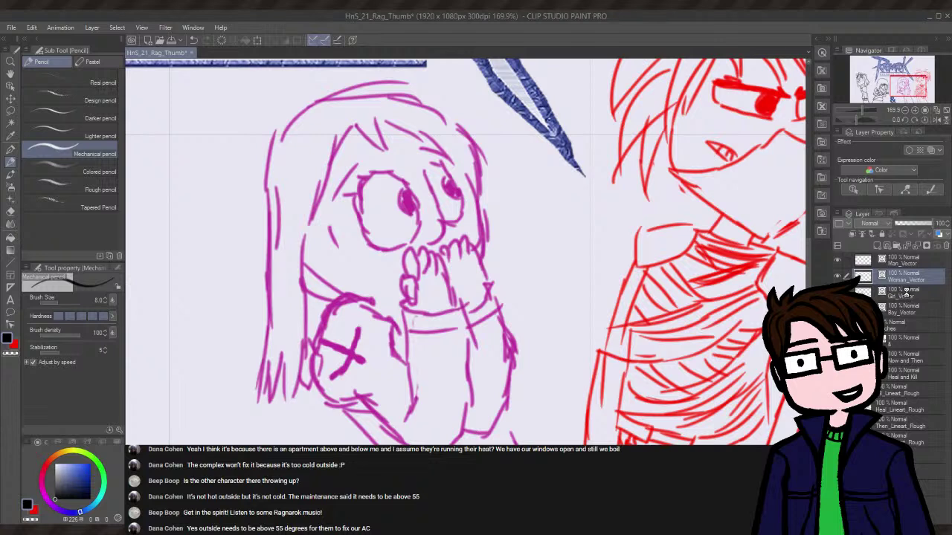
key("ctrl+s")
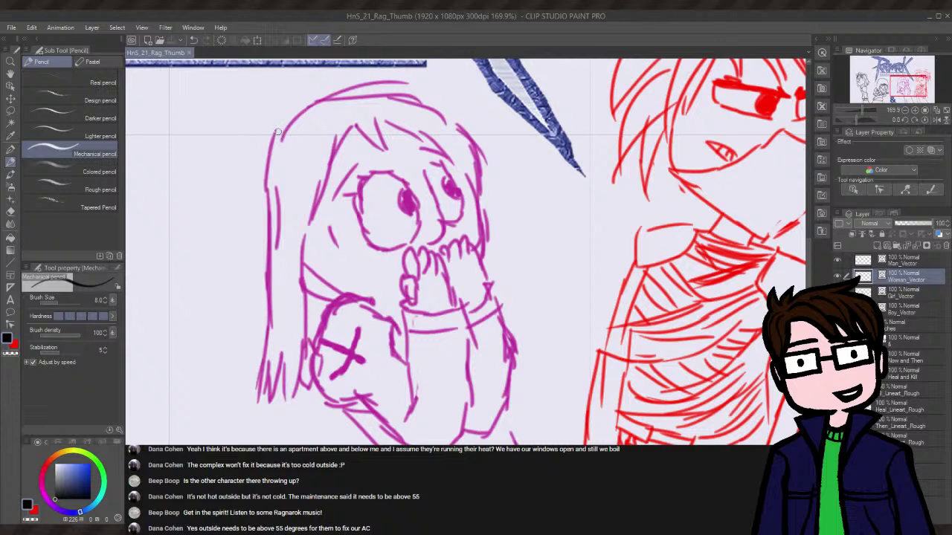
- Ink the upper back edge of the woman's hair from beside the crown down to about eye level
left_click_drag(275, 132, 250, 237)
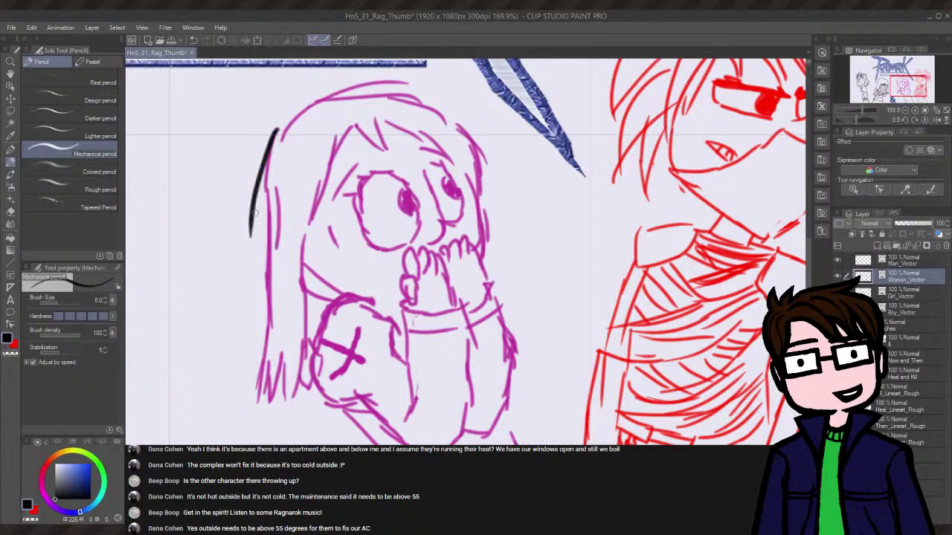
key("ctrl+z")
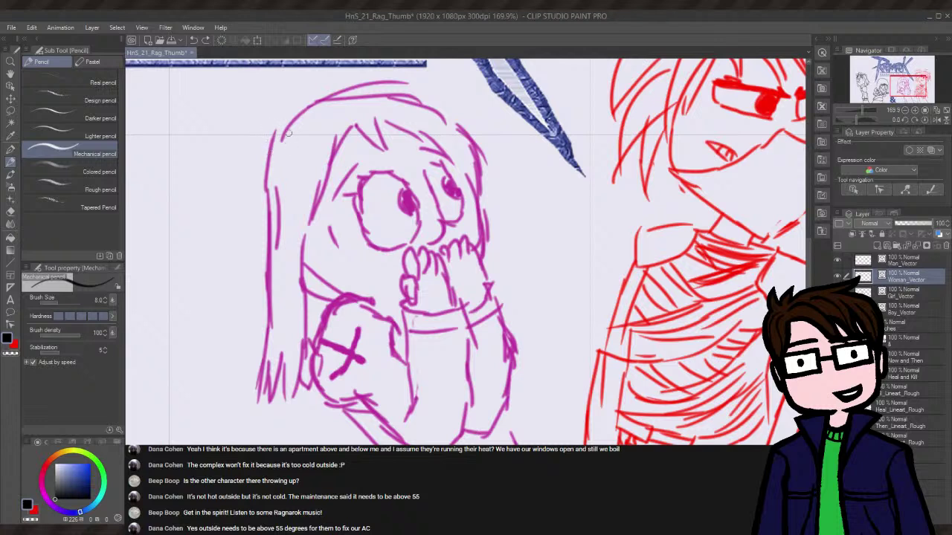
left_click_drag(276, 133, 262, 212)
key("ctrl+z")
left_click_drag(277, 132, 262, 212)
key("ctrl+z")
mouse_move(279, 131)
left_mouse_down()
mouse_move(266, 198)
mouse_move(270, 274)
left_mouse_up()
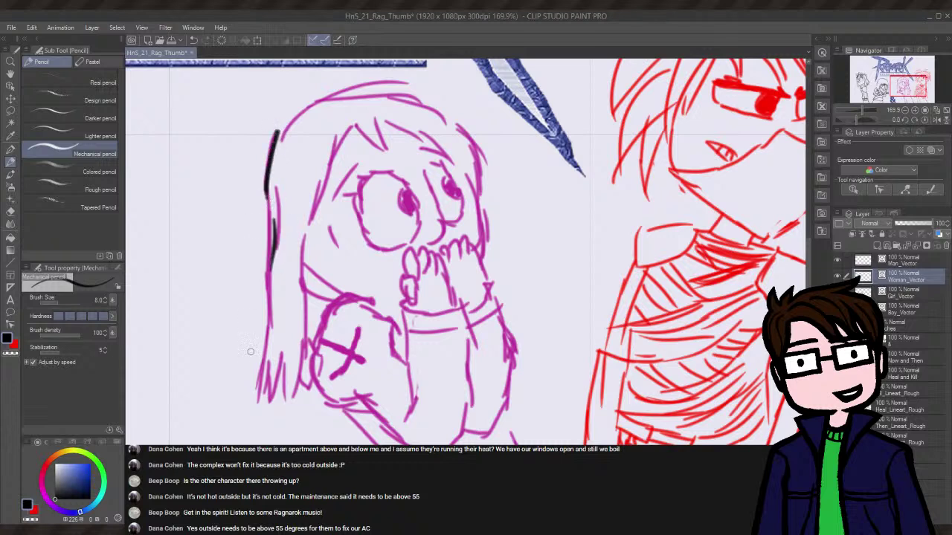
key("ctrl+z")
- Continue the outer back edge of the woman's long hair down to the start of its jagged tips
left_click_drag(277, 198, 271, 285)
key("ctrl+z")
left_click_drag(274, 196, 255, 403)
key("ctrl+z")
left_click_drag(257, 369, 254, 399)
key("ctrl+z")
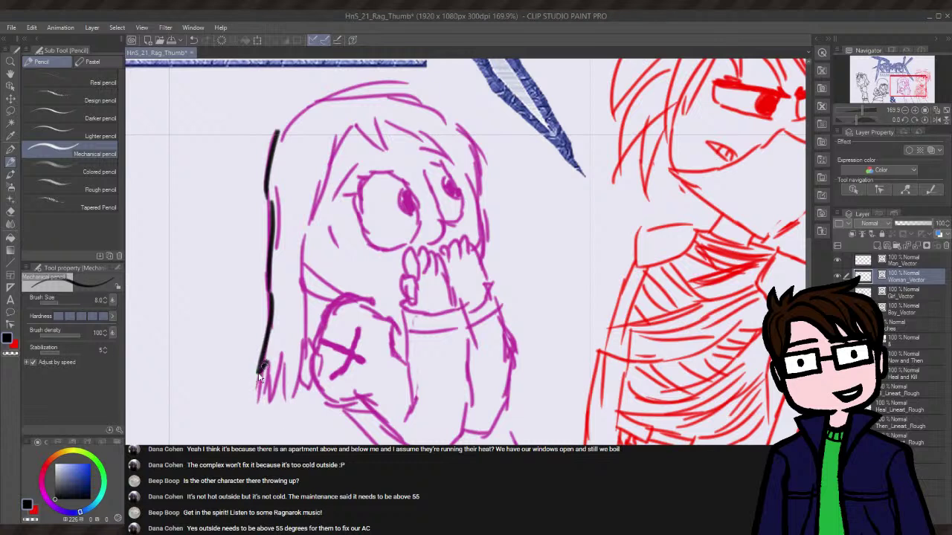
- Ink the jagged tips at the lower end of the woman's long hair lock
left_click_drag(258, 370, 271, 409)
key("ctrl+z")
left_click_drag(273, 372, 269, 406)
left_click_drag(285, 366, 268, 407)
key("ctrl+z")
mouse_move(283, 365)
left_mouse_down()
mouse_move(286, 409)
mouse_move(299, 376)
left_mouse_up()
key("ctrl+z")
key("ctrl+z")
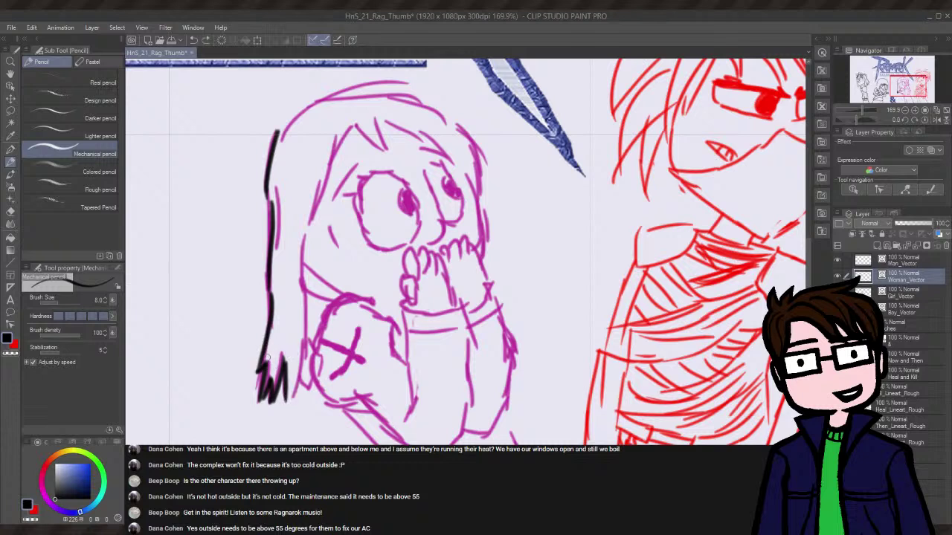
- Ink the inner edge of the long hair lock from beside the cheek down to the tips, closing the lock
left_click_drag(305, 235, 306, 327)
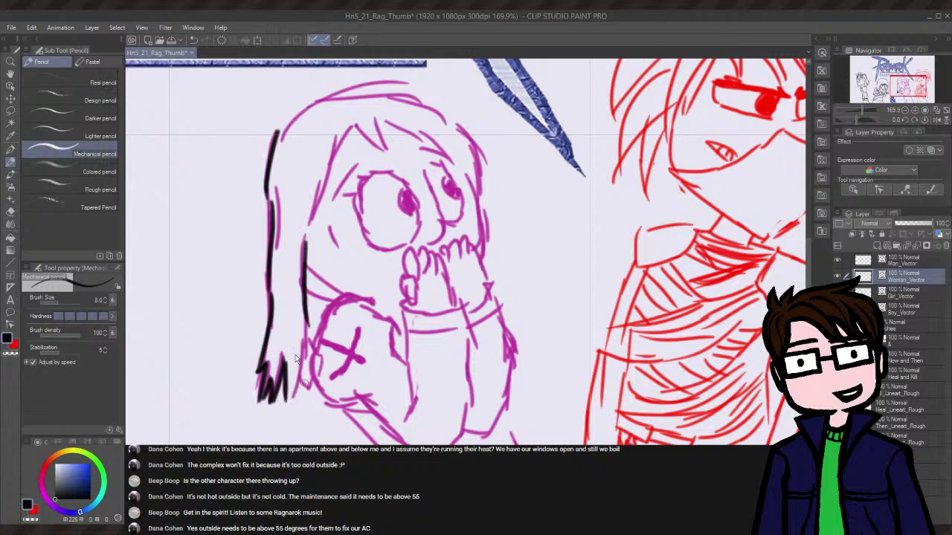
key("ctrl+z")
mouse_move(307, 235)
left_mouse_down()
mouse_move(303, 377)
mouse_move(286, 401)
left_mouse_up()
key("ctrl+z")
mouse_move(305, 340)
left_mouse_down()
mouse_move(286, 406)
mouse_move(303, 342)
left_mouse_up()
key("ctrl+z")
key("ctrl+z")
key("ctrl+z")
left_click_drag(292, 392, 305, 352)
key("ctrl+z")
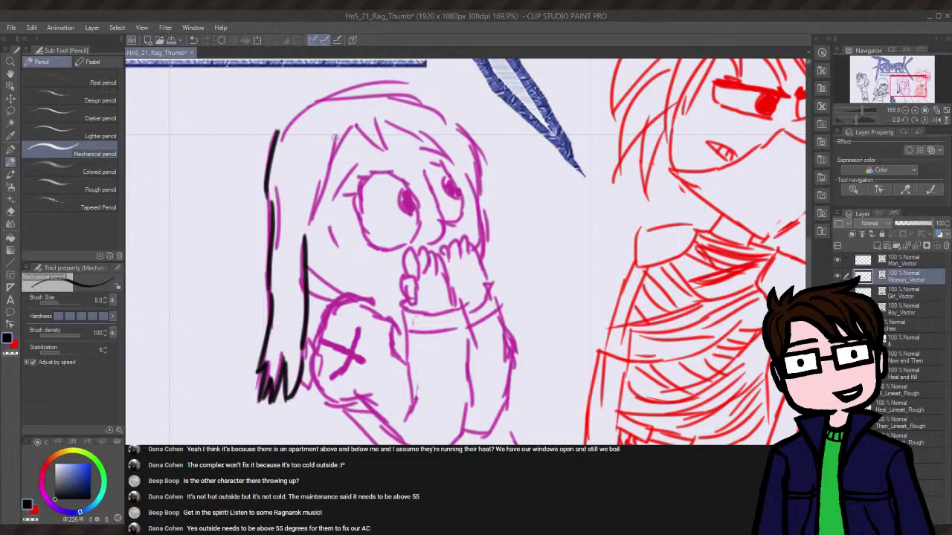
- Ink the hair line framing the back of the woman's face and the first peak of her fringe
left_click_drag(336, 143, 308, 221)
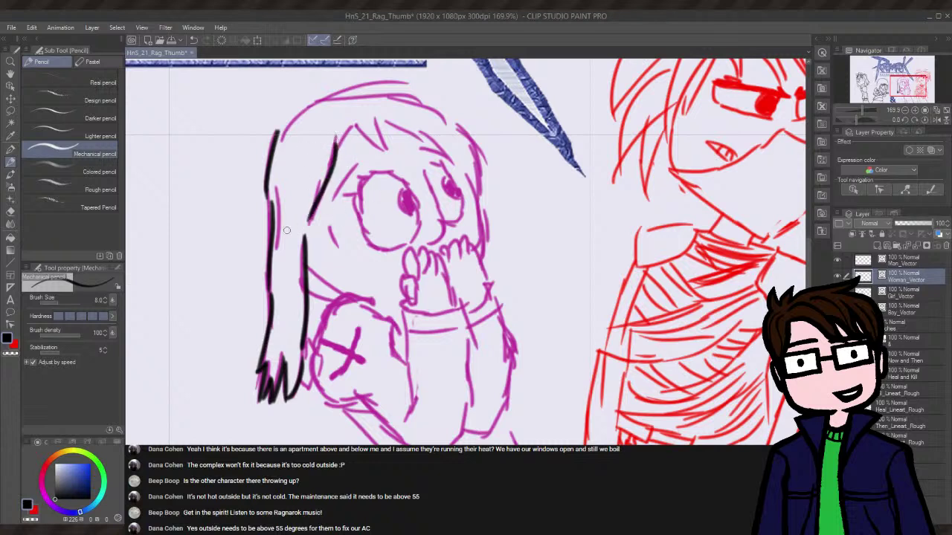
mouse_move(354, 128)
left_mouse_down()
mouse_move(333, 159)
mouse_move(358, 126)
mouse_move(381, 157)
left_mouse_up()
key("ctrl+z")
left_click_drag(354, 125, 383, 151)
key("ctrl+z")
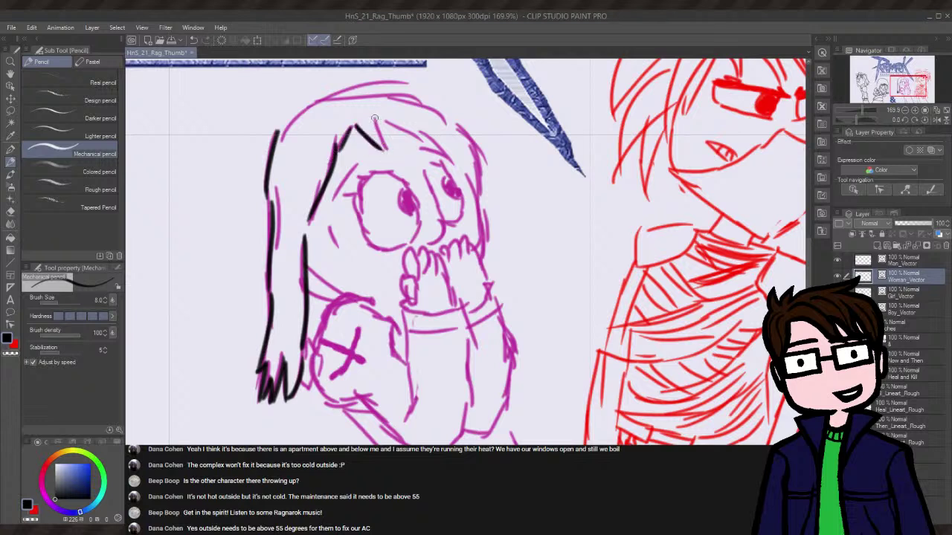
- Ink the remaining fringe spikes across the forehead and the strand running down beside the far eye
left_click_drag(373, 117, 392, 159)
left_click_drag(378, 117, 413, 153)
key("ctrl+z")
left_click_drag(373, 119, 413, 138)
key("ctrl+z")
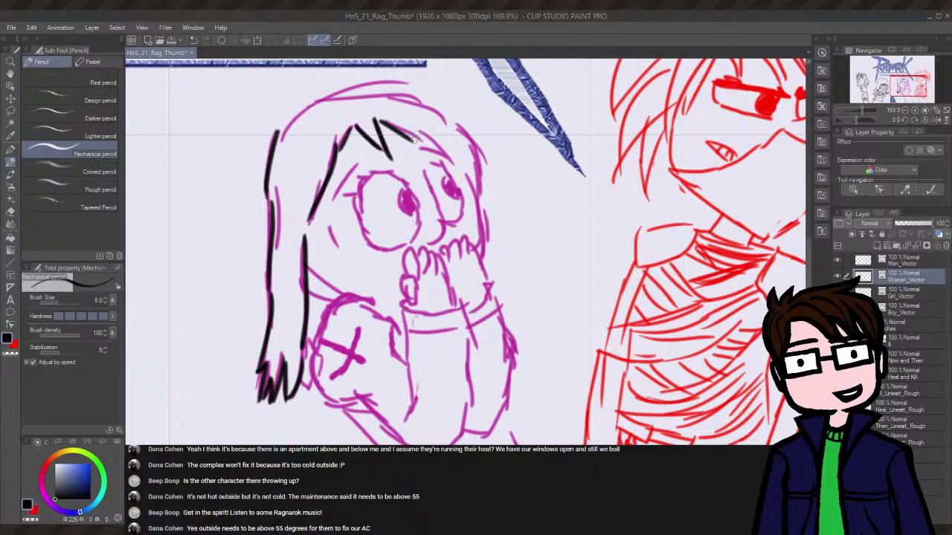
mouse_move(400, 121)
left_mouse_down()
mouse_move(454, 165)
mouse_move(476, 195)
mouse_move(478, 220)
left_mouse_up()
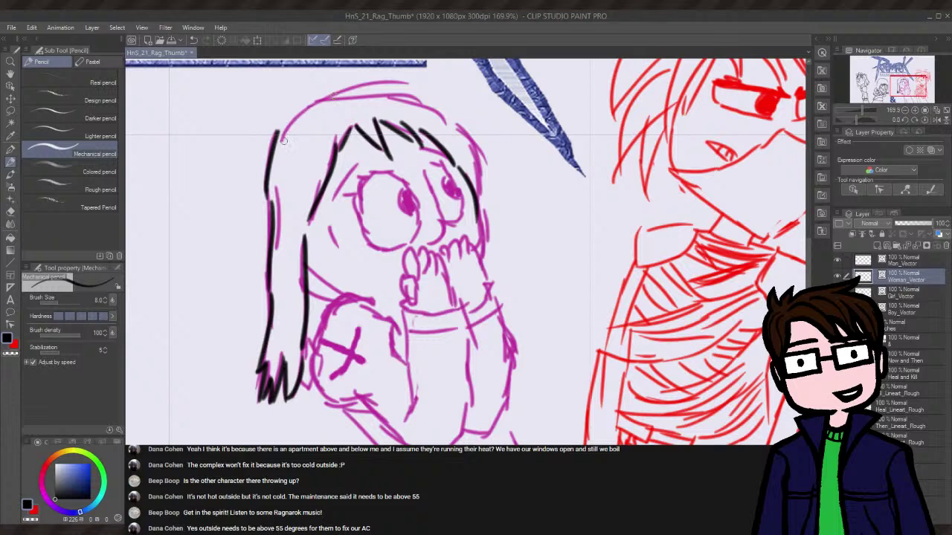
left_click_drag(284, 140, 372, 105)
key("ctrl+z")
left_click_drag(281, 142, 357, 94)
key("ctrl+z")
- Ink the outer front edge of the woman's hair, curving from the crown down past the far eye
left_click_drag(460, 136, 470, 201)
key("ctrl+z")
left_click_drag(462, 133, 480, 197)
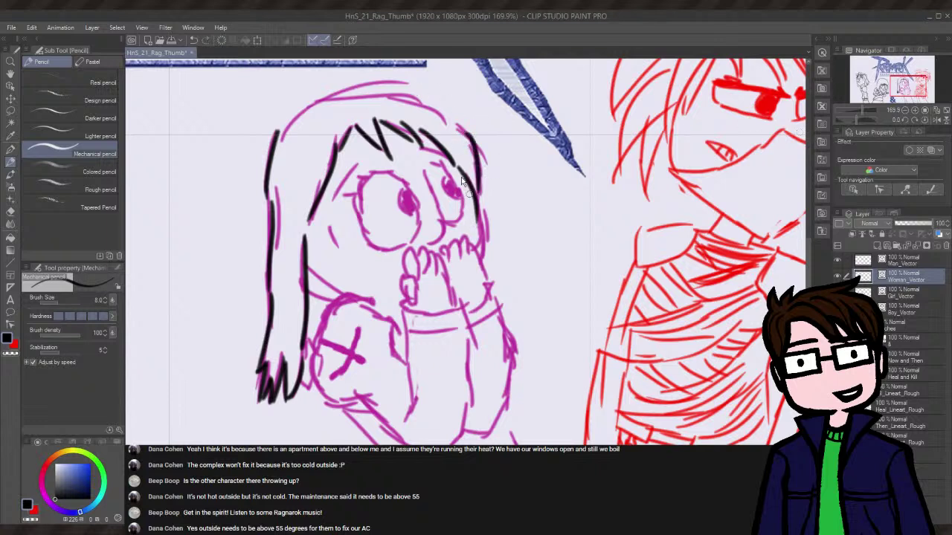
key("ctrl+z")
left_click_drag(433, 108, 476, 190)
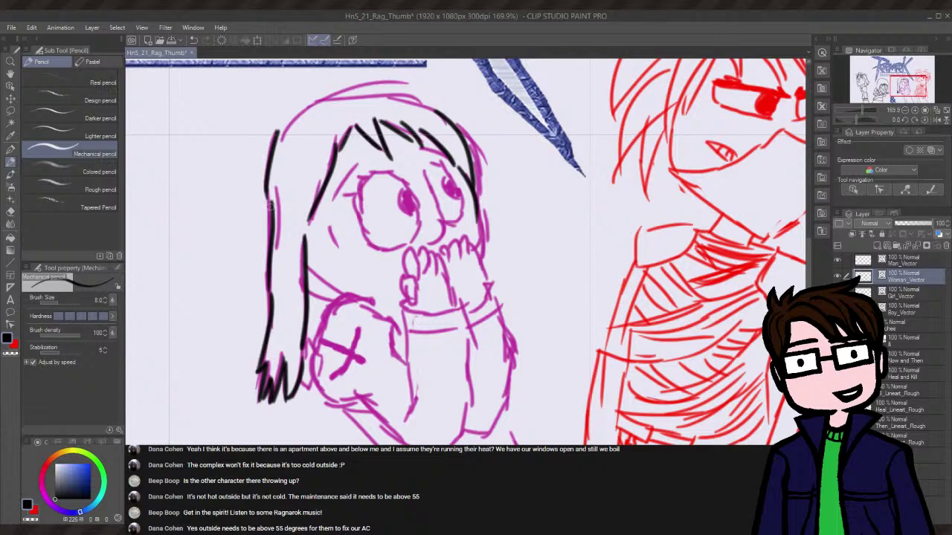
- Ink the arc over the top of the woman's head from the back hair edge toward the front curve
mouse_move(278, 139)
left_mouse_down()
mouse_move(326, 107)
mouse_move(387, 94)
mouse_move(445, 120)
left_mouse_up()
key("ctrl+z")
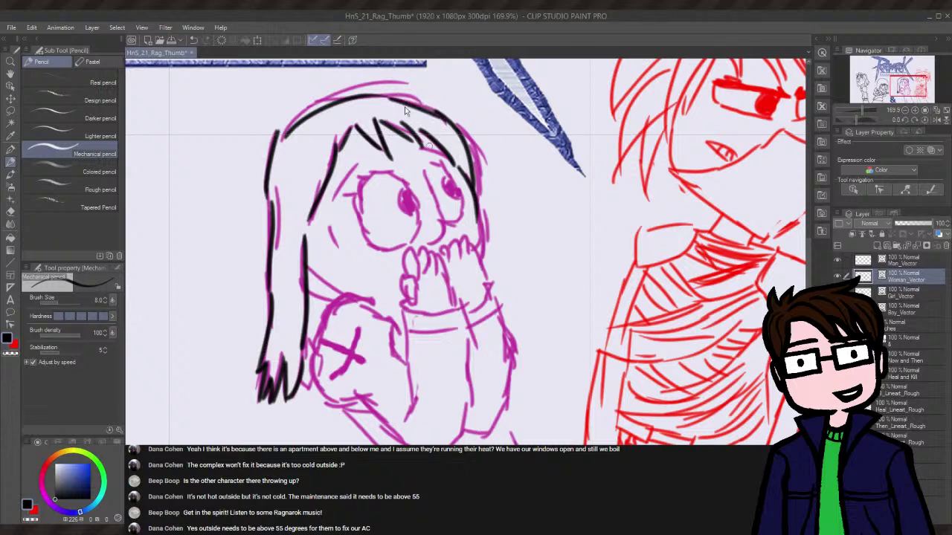
key("ctrl+z")
mouse_move(385, 96)
left_mouse_down()
mouse_move(408, 99)
mouse_move(446, 119)
left_mouse_up()
key("ctrl+z")
left_click_drag(384, 94, 445, 120)
key("ctrl+z")
key("ctrl+z")
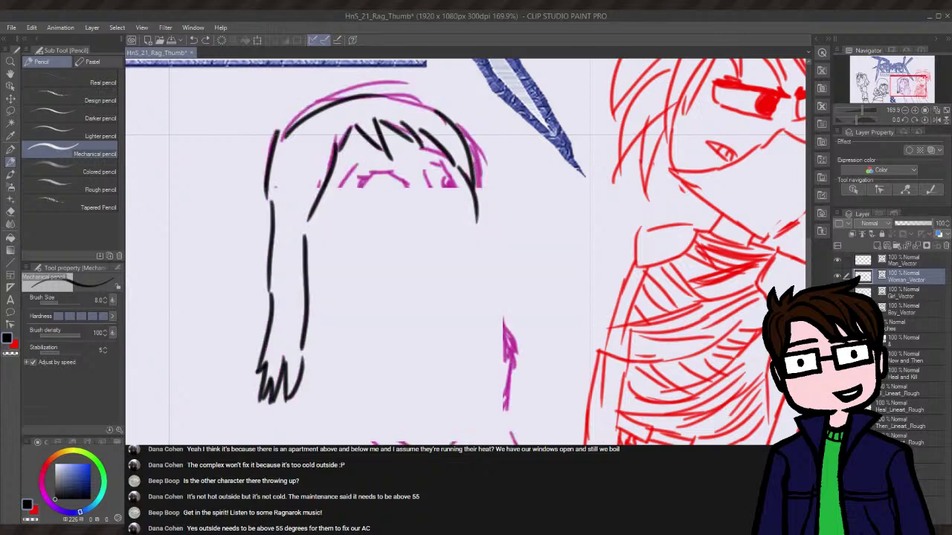
key("ctrl+y")
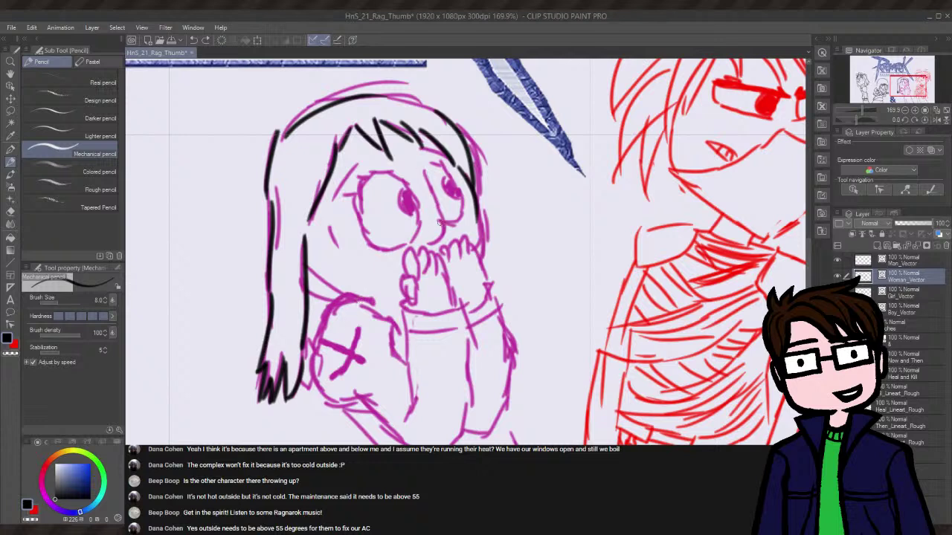
- Ink the woman's small curved nose and the upper and inner outline of her far eye
left_click_drag(432, 218, 432, 246)
key("ctrl+z")
key("ctrl+z")
mouse_move(426, 174)
left_mouse_down()
mouse_move(436, 212)
mouse_move(467, 210)
left_mouse_up()
key("ctrl+z")
mouse_move(444, 165)
left_mouse_down()
mouse_move(425, 175)
mouse_move(466, 221)
left_mouse_up()
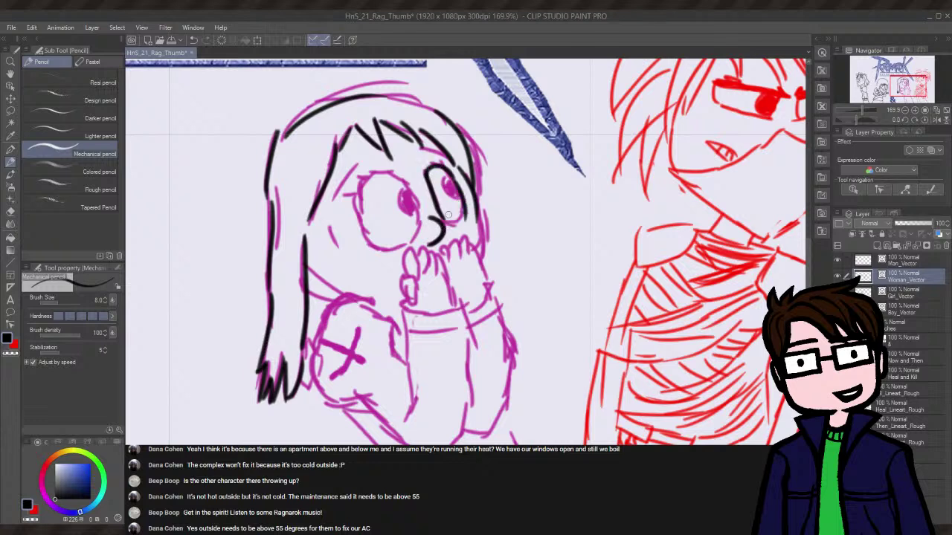
- Redraw the outer and lower curve of the woman's far eye to close its oval
key("ctrl+z")
left_click_drag(455, 178, 464, 225)
key("ctrl+z")
mouse_move(454, 175)
left_mouse_down()
mouse_move(464, 221)
mouse_move(438, 221)
mouse_move(466, 223)
left_mouse_up()
key("ctrl+z")
key("ctrl+z")
left_click_drag(453, 178, 466, 223)
key("ctrl+z")
left_click_drag(451, 179, 460, 222)
key("ctrl+z")
left_click_drag(450, 173, 460, 225)
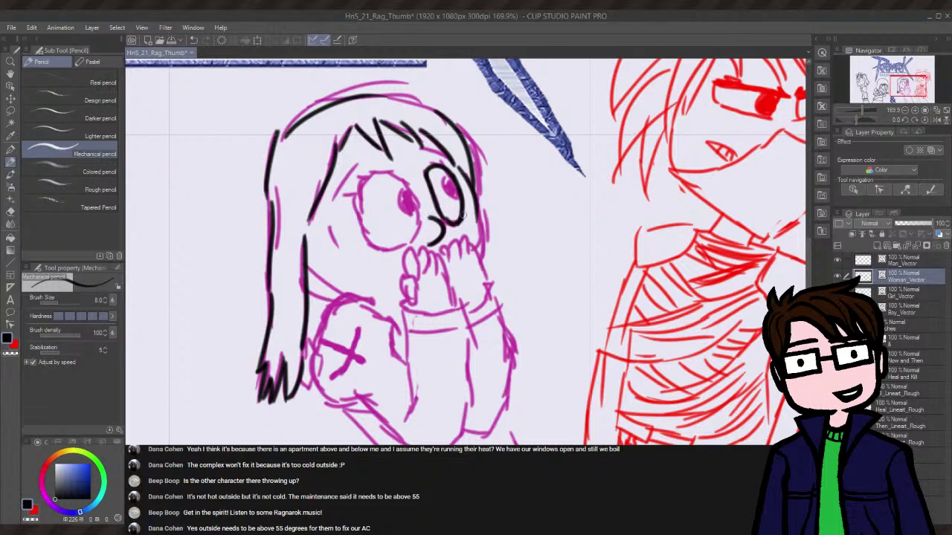
left_click_drag(442, 215, 463, 224)
key("ctrl+z")
- Ink the back curve of the woman's large near eye, from its upper edge around to the underside
mouse_move(368, 180)
left_mouse_down()
mouse_move(353, 212)
mouse_move(383, 245)
left_mouse_up()
key("ctrl+z")
mouse_move(369, 180)
left_mouse_down()
mouse_move(381, 251)
mouse_move(389, 247)
mouse_move(371, 243)
mouse_move(410, 228)
mouse_move(384, 181)
mouse_move(369, 179)
mouse_move(387, 174)
mouse_move(411, 216)
left_mouse_up()
key("ctrl+z")
key("ctrl+z")
left_click_drag(372, 177, 415, 225)
key("ctrl+z")
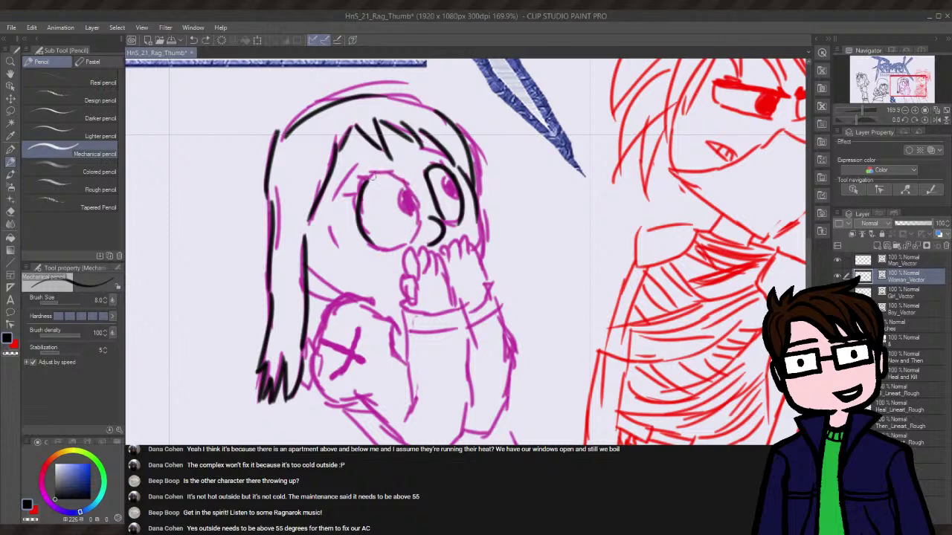
- Close the near eye's outline with its front and lower curves, and add short eyelashes to both eyes
left_click_drag(372, 175, 409, 224)
key("ctrl+z")
mouse_move(372, 175)
left_mouse_down()
mouse_move(410, 223)
mouse_move(419, 207)
left_mouse_up()
key("ctrl+z")
left_click_drag(385, 252, 418, 221)
key("ctrl+z")
left_click_drag(388, 250, 421, 216)
mouse_move(344, 195)
left_mouse_down()
mouse_move(362, 190)
mouse_move(365, 171)
mouse_move(430, 156)
mouse_move(454, 165)
left_mouse_up()
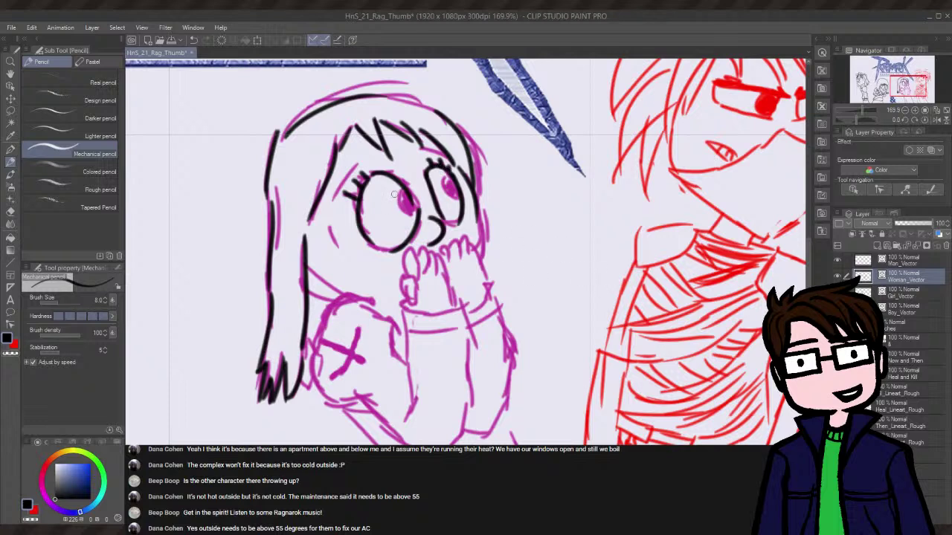
- Ink the iris outlines inside the woman's near and far eyes
left_click_drag(400, 188, 408, 223)
key("ctrl+z")
left_click_drag(399, 185, 409, 223)
left_click_drag(408, 220, 424, 226)
key("ctrl+z")
left_click_drag(400, 187, 409, 223)
left_click_drag(443, 175, 463, 200)
key("ctrl+z")
key("ctrl+z")
key("ctrl+z")
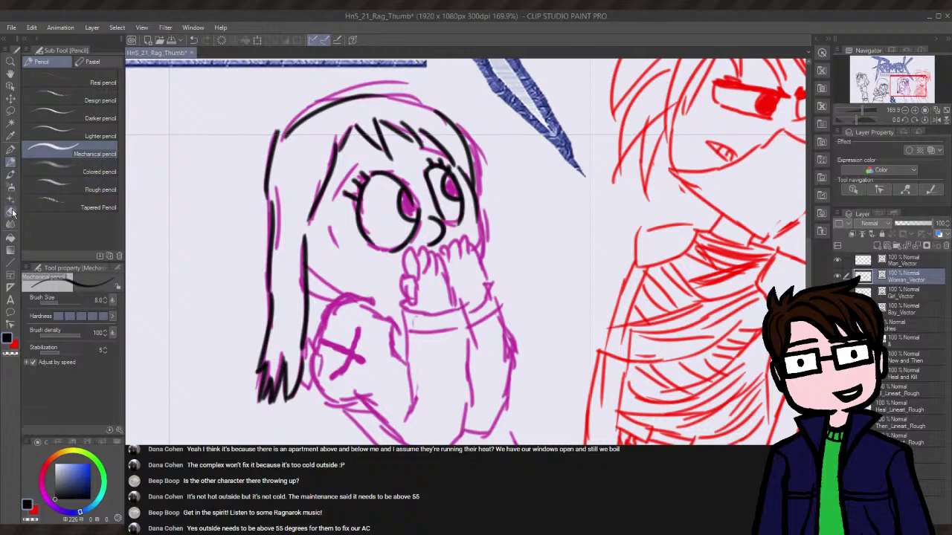
- Clean up and re-ink the near eye's iris arc, and ink the eyebrow above that eye
left_click(12, 212)
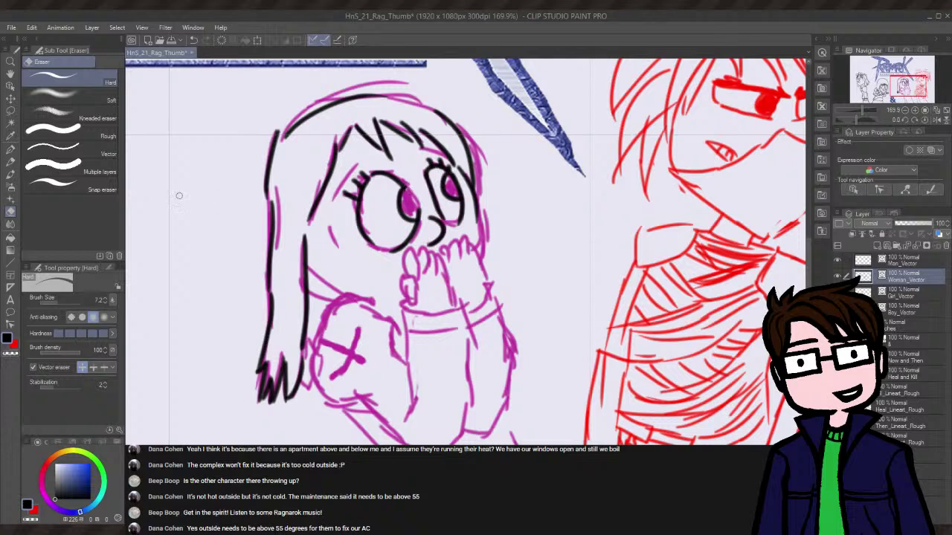
left_click(10, 161)
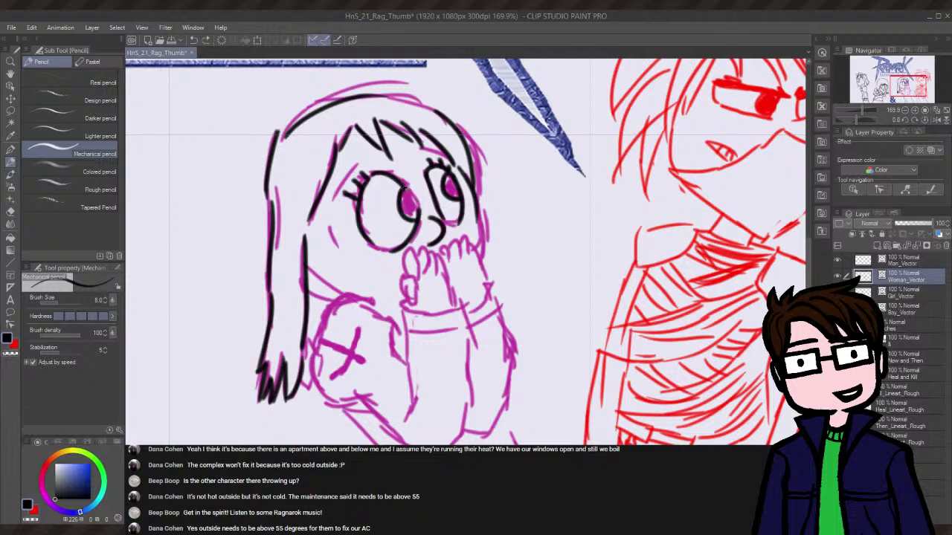
left_click_drag(400, 185, 408, 207)
left_click_drag(357, 163, 332, 195)
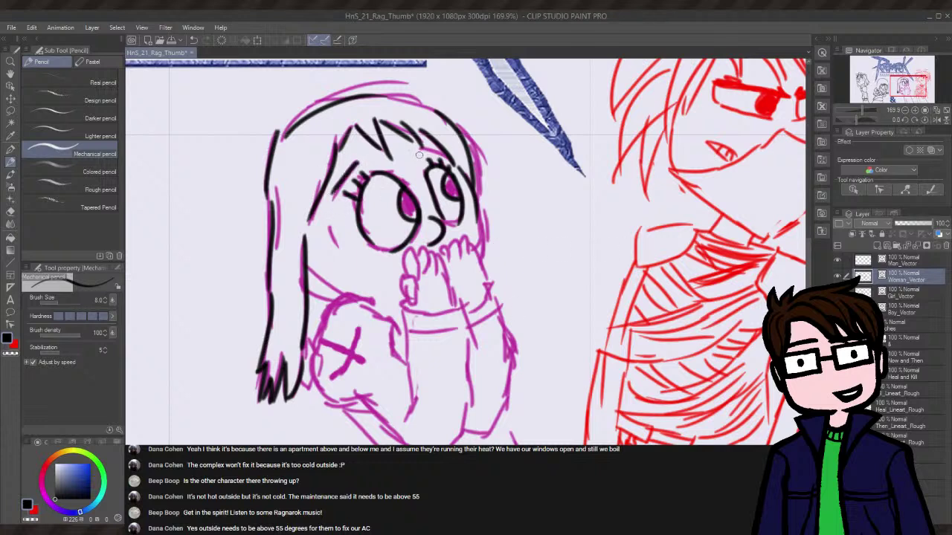
- Ink the short fringe strand above the woman's far eye and the small curved line on her cheek beside the near eye
mouse_move(418, 150)
left_mouse_down()
mouse_move(454, 160)
mouse_move(465, 183)
mouse_move(451, 180)
left_mouse_up()
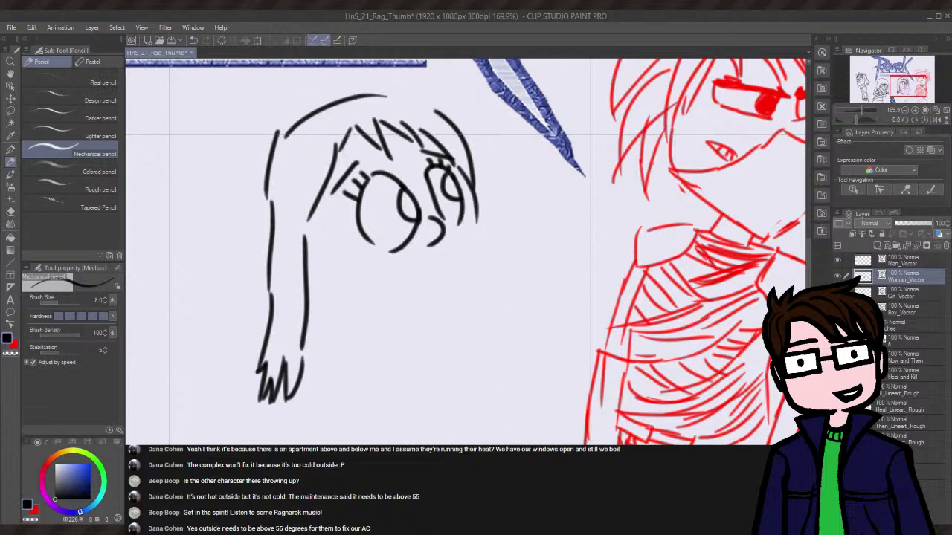
key("ctrl+z")
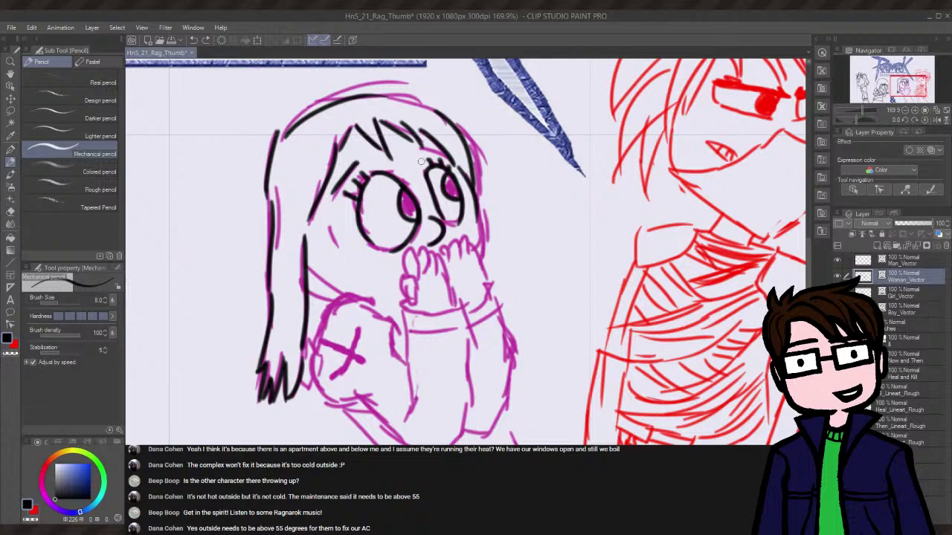
left_click_drag(434, 149, 451, 161)
left_click_drag(329, 229, 340, 256)
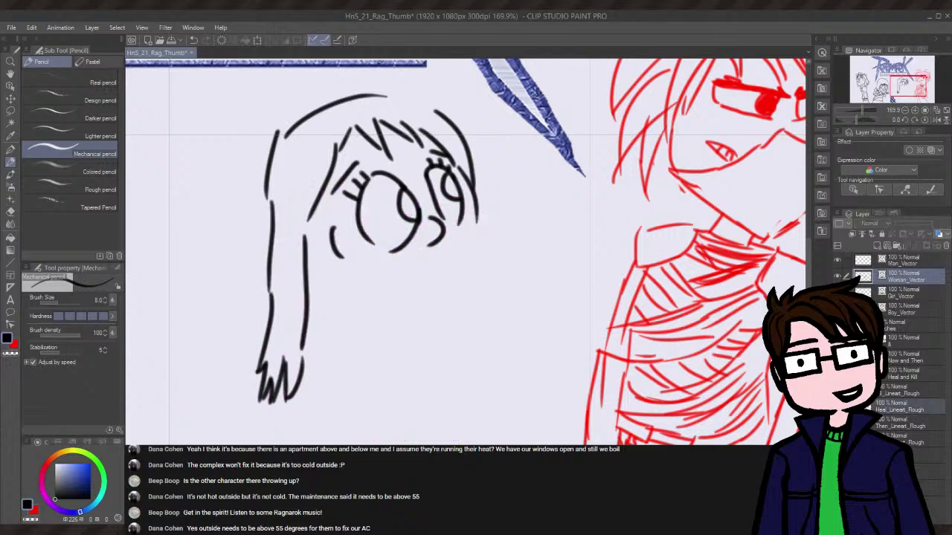
key("ctrl+z")
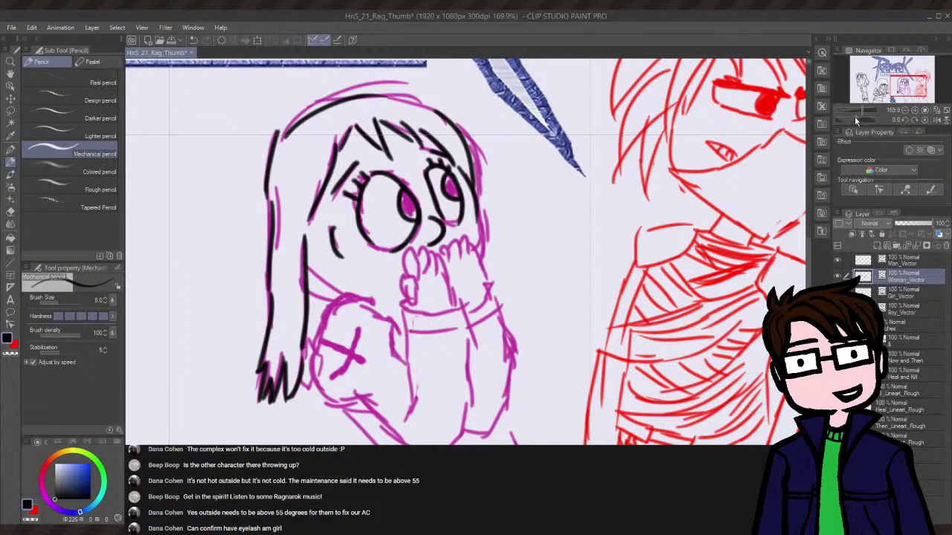
- Ink the upper curve of the woman's rounded near shoulder over the rough sketch
left_click_drag(855, 119, 853, 123)
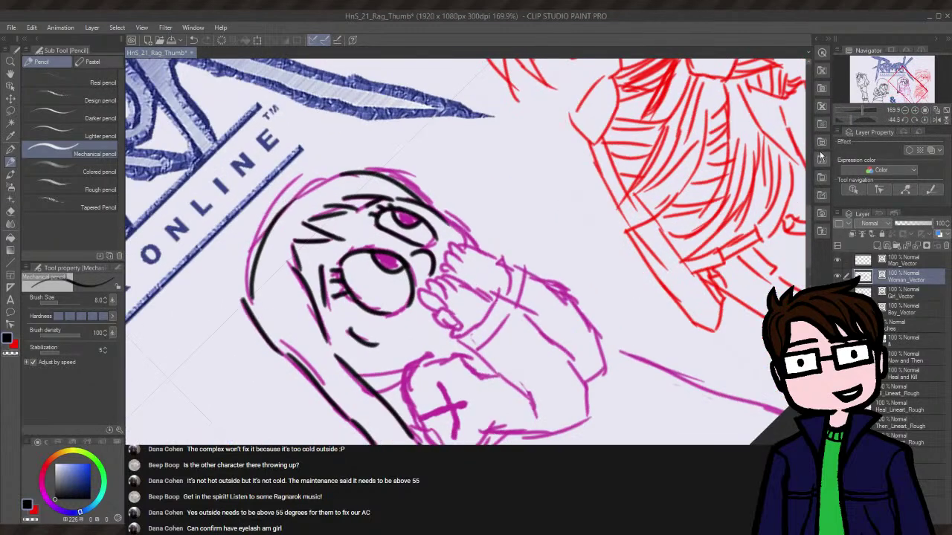
left_click_drag(809, 223, 814, 247)
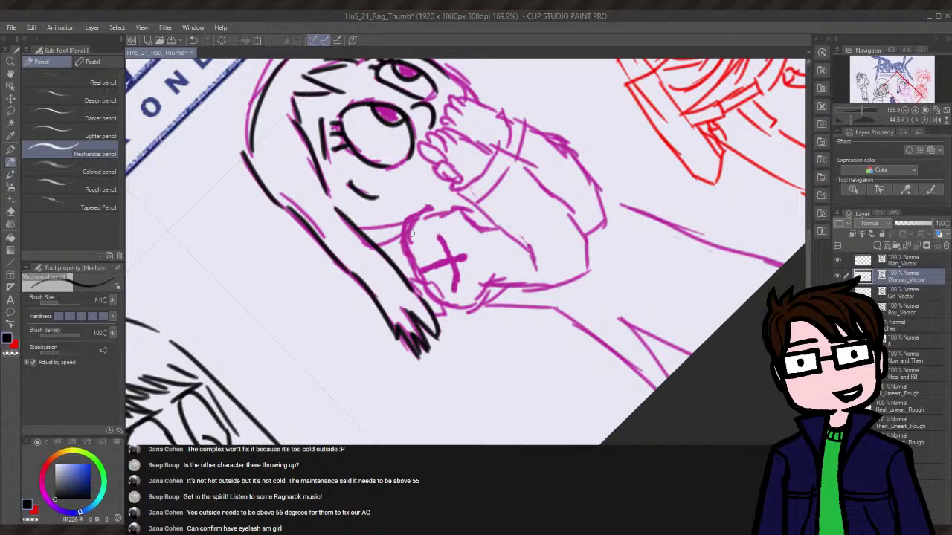
mouse_move(410, 221)
left_mouse_down()
mouse_move(408, 265)
mouse_move(455, 310)
mouse_move(496, 296)
left_mouse_up()
key("ctrl+z")
left_click_drag(407, 218, 485, 214)
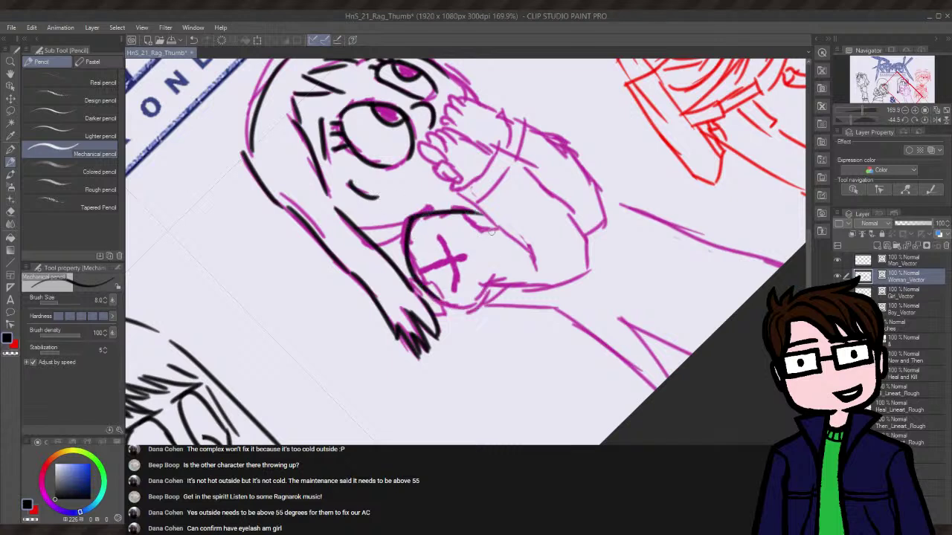
key("ctrl+z")
left_click_drag(408, 223, 482, 213)
key("ctrl+z")
left_click_drag(407, 223, 473, 209)
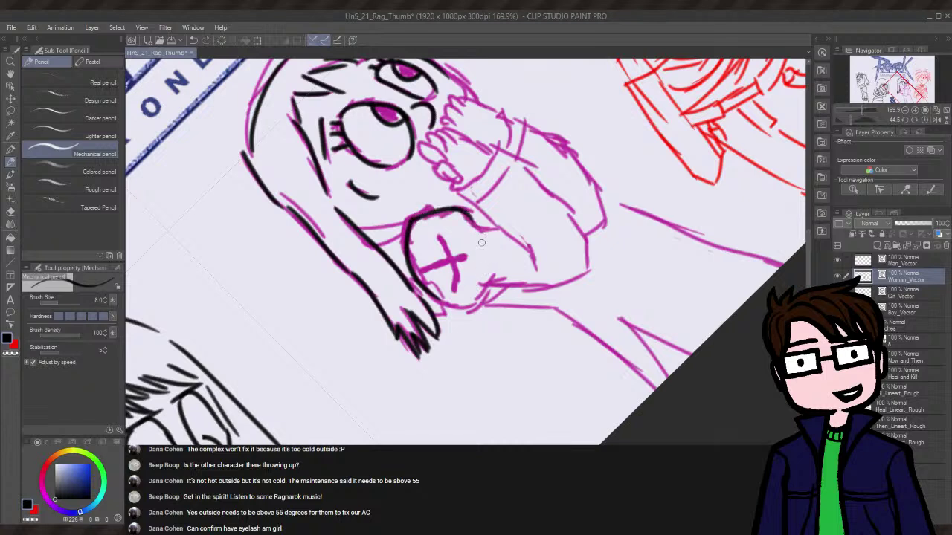
key("ctrl+z")
left_click_drag(407, 223, 474, 210)
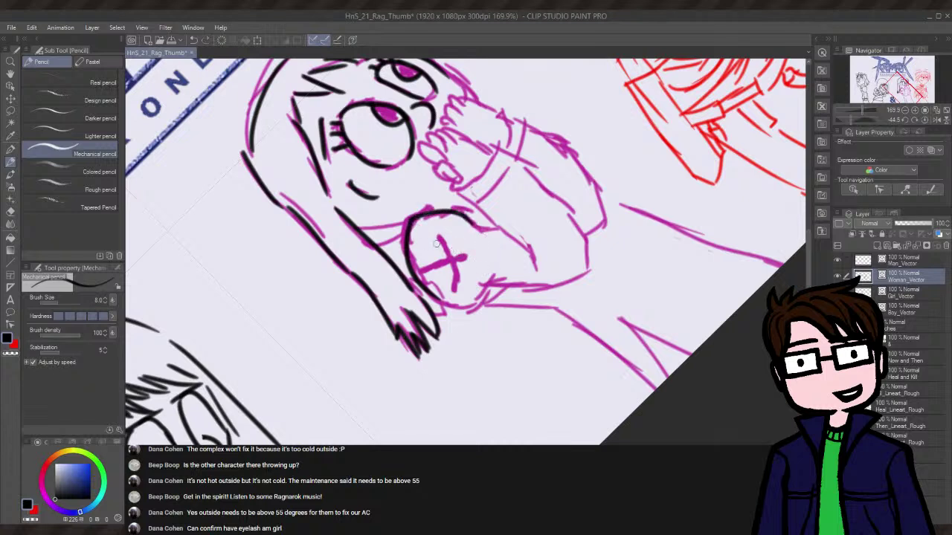
- Ink the lower curve of the near shoulder, closing its rounded outline beneath the hair ends
left_click_drag(433, 311, 495, 297)
key("ctrl+z")
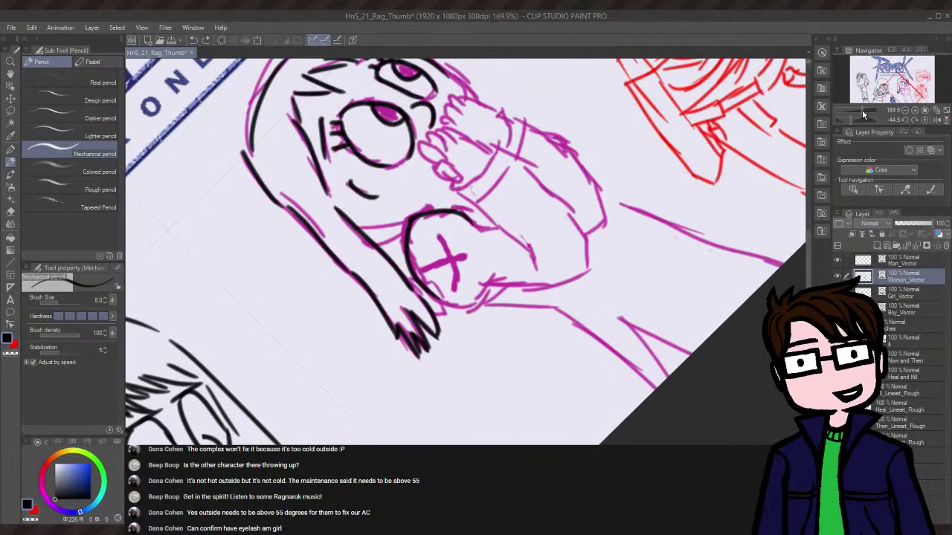
left_click(862, 109)
left_click_drag(851, 122, 856, 119)
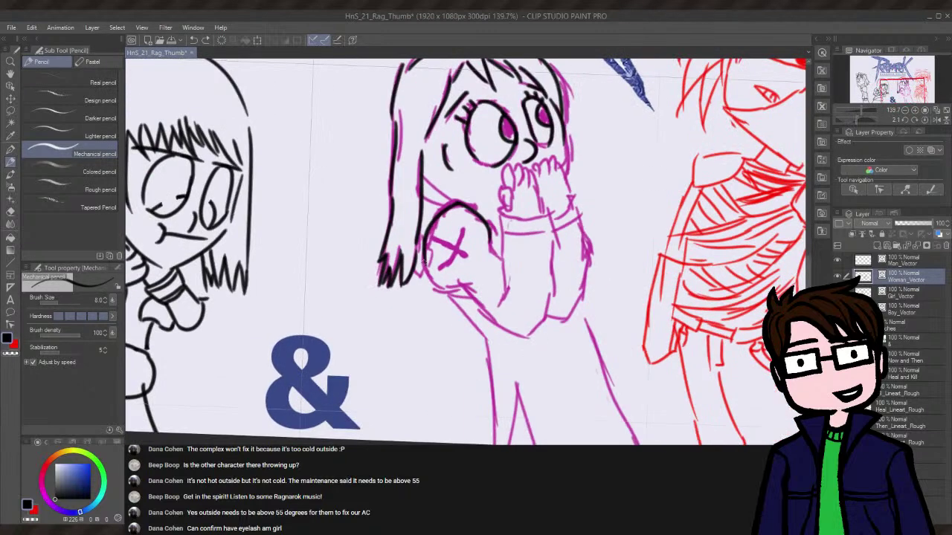
left_click_drag(423, 262, 467, 299)
key("ctrl+z")
mouse_move(427, 266)
left_mouse_down()
mouse_move(467, 287)
mouse_move(440, 285)
mouse_move(422, 267)
mouse_move(466, 282)
mouse_move(495, 316)
left_mouse_up()
key("ctrl+z")
key("ctrl+z")
- Ink the woman's back line from beneath the shoulder down to the canvas's lower edge
left_click_drag(454, 296, 487, 335)
key("ctrl+z")
mouse_move(454, 294)
left_mouse_down()
mouse_move(488, 336)
mouse_move(501, 429)
left_mouse_up()
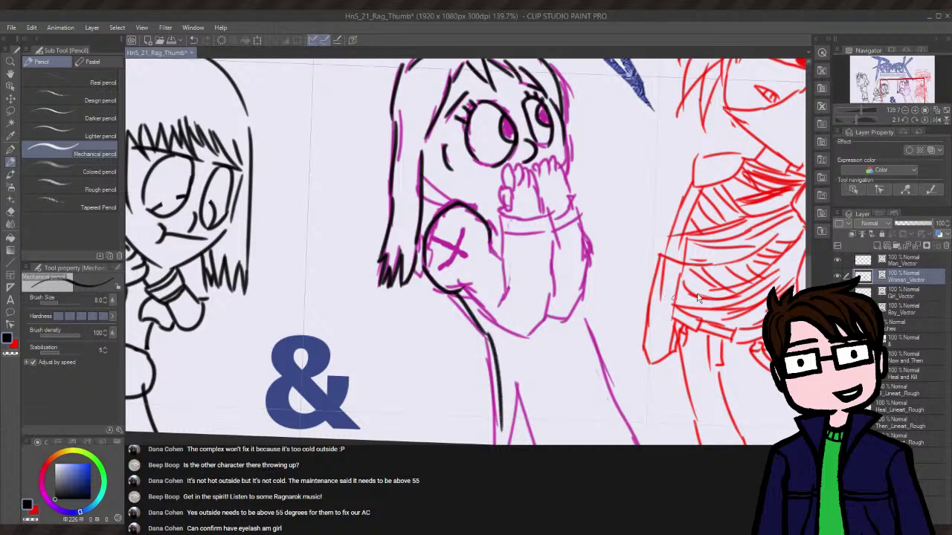
key("ctrl+z")
scroll(803, 275, "down", 1)
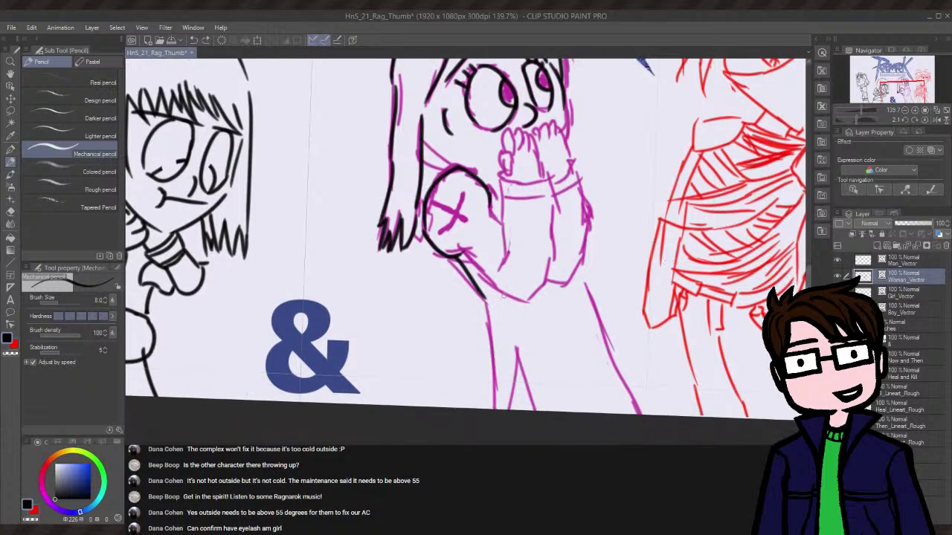
left_click_drag(487, 298, 491, 409)
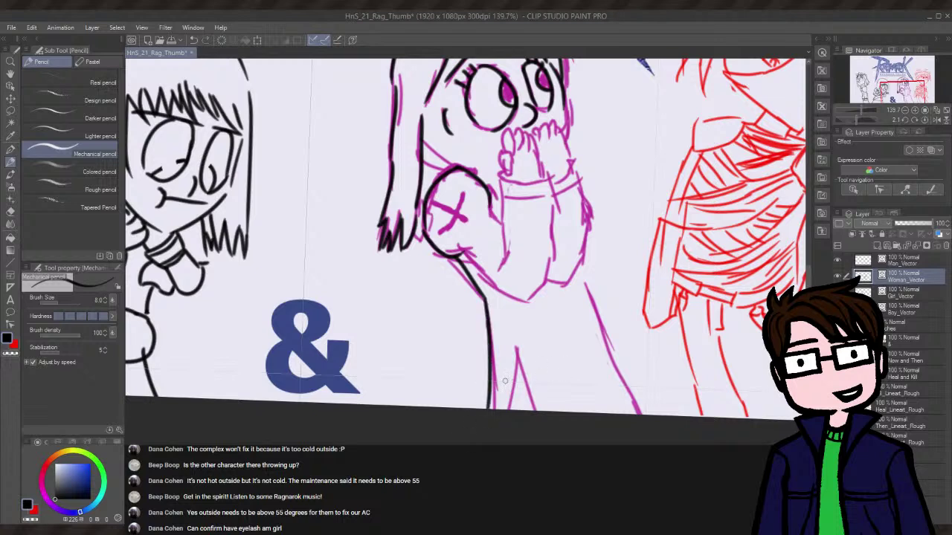
left_click_drag(516, 349, 510, 409)
left_click_drag(516, 346, 542, 411)
key("ctrl+z")
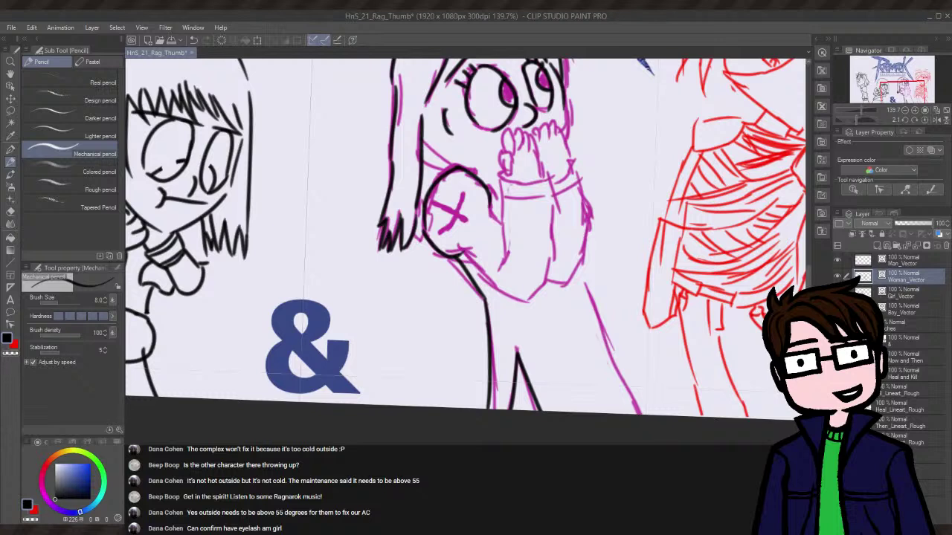
key("ctrl+z")
key("ctrl+z")
- Ink the near leg's inner line from a point above the rough fork down to the canvas's lower edge
left_click_drag(513, 320, 510, 409)
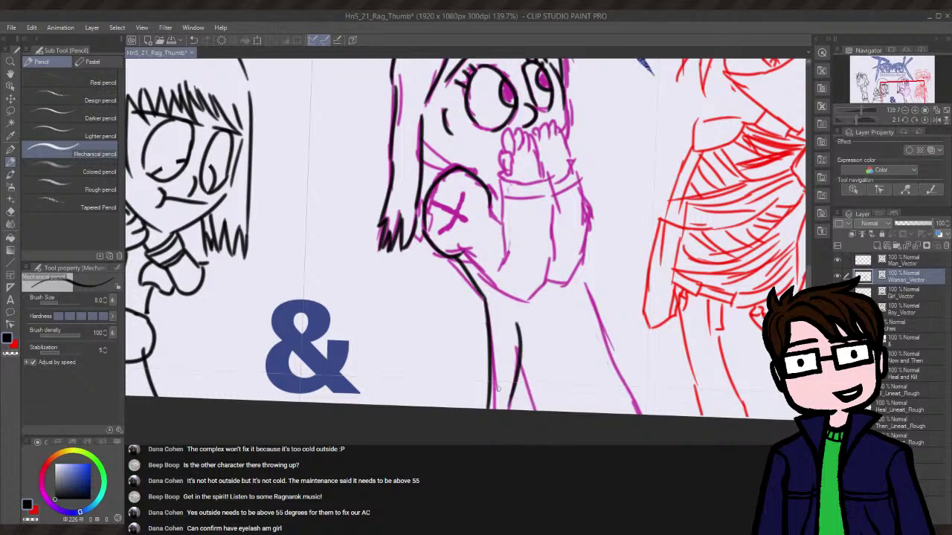
key("ctrl+z")
left_click_drag(512, 315, 511, 409)
key("ctrl+z")
mouse_move(512, 315)
left_mouse_down()
mouse_move(519, 360)
mouse_move(509, 407)
left_mouse_up()
key("ctrl+z")
left_click_drag(512, 317, 509, 409)
key("ctrl+z")
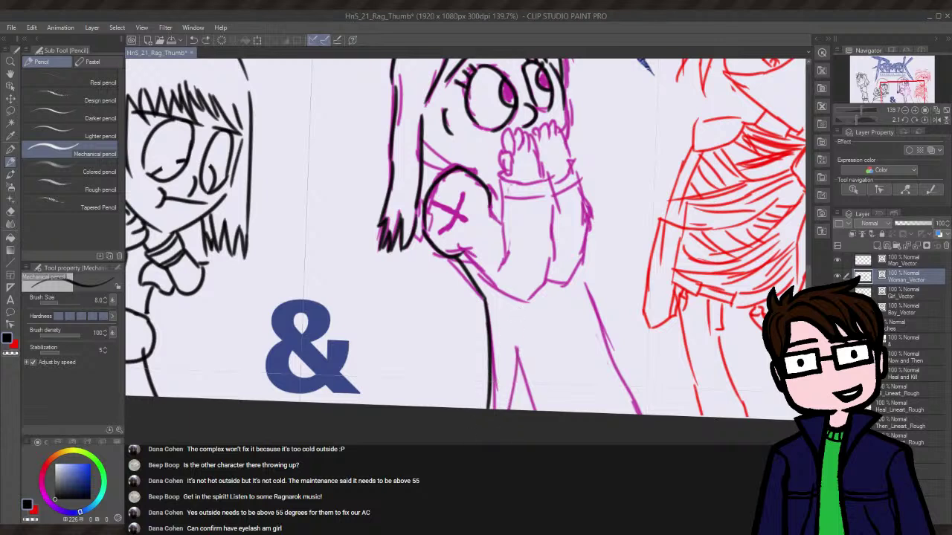
left_click_drag(514, 323, 501, 409)
- Ink the far leg's inner line, joining the near leg's line at the peak and slanting down to the canvas edge
left_click_drag(518, 324, 564, 411)
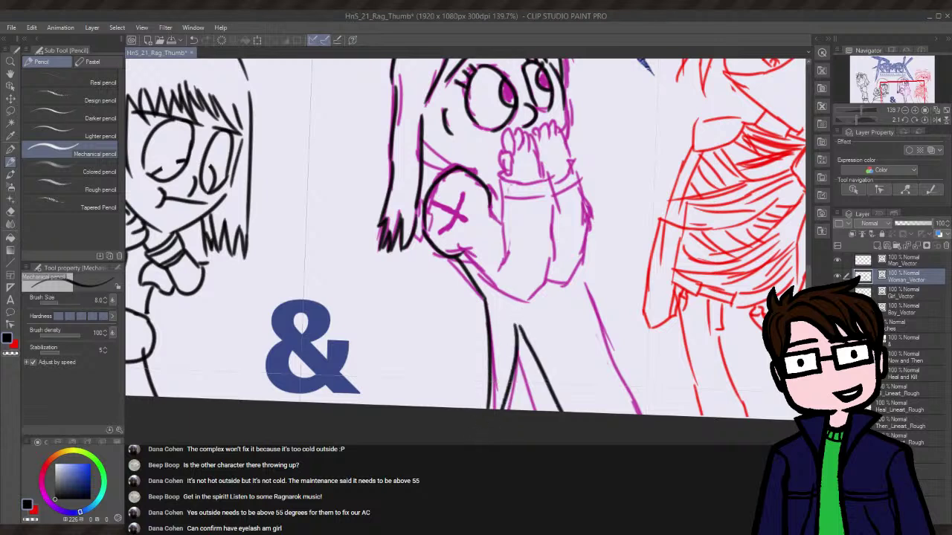
key("ctrl+z")
left_click_drag(514, 332, 551, 412)
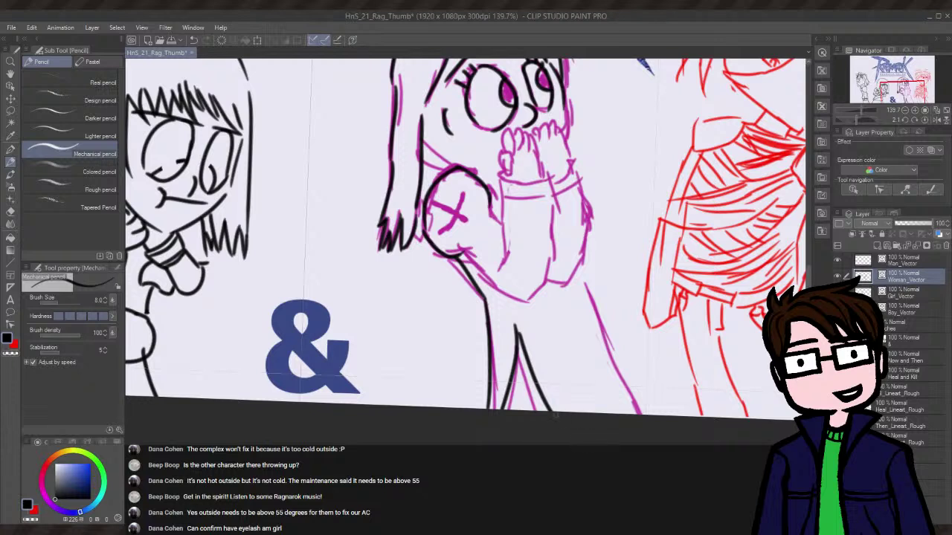
key("ctrl+z")
left_click_drag(515, 325, 559, 411)
key("ctrl+z")
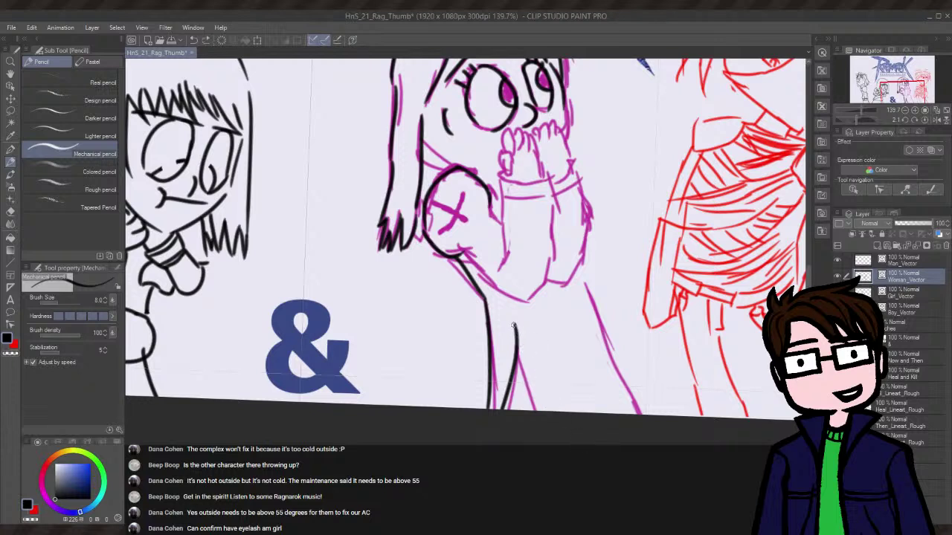
left_click_drag(513, 325, 553, 411)
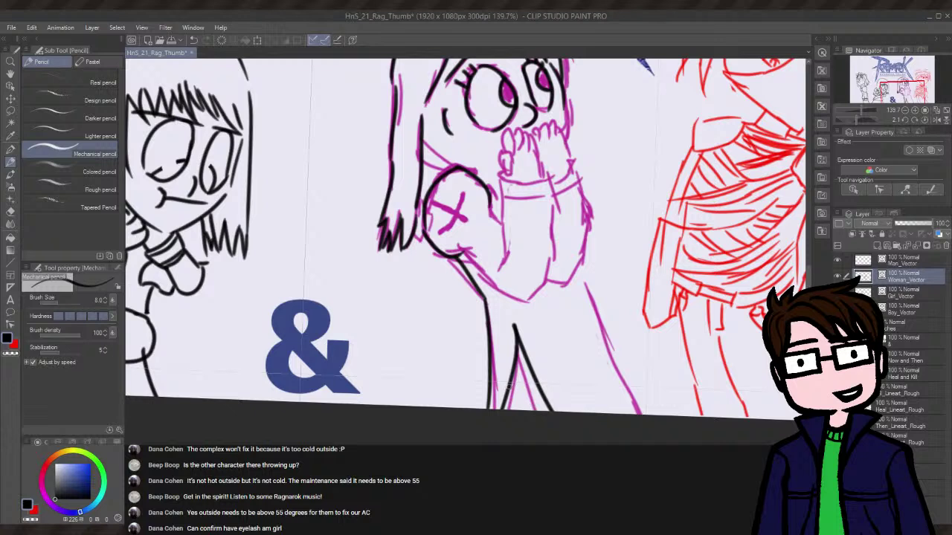
- Ink a short slanted line inside the gap between the woman's legs, just above the canvas's lower edge
mouse_move(508, 386)
left_mouse_down()
mouse_move(523, 409)
mouse_move(510, 387)
mouse_move(515, 411)
left_mouse_up()
key("ctrl+z")
key("ctrl+z")
key("ctrl+z")
key("ctrl+z")
key("ctrl+z")
key("ctrl+z")
key("ctrl+z")
left_click_drag(507, 387, 516, 411)
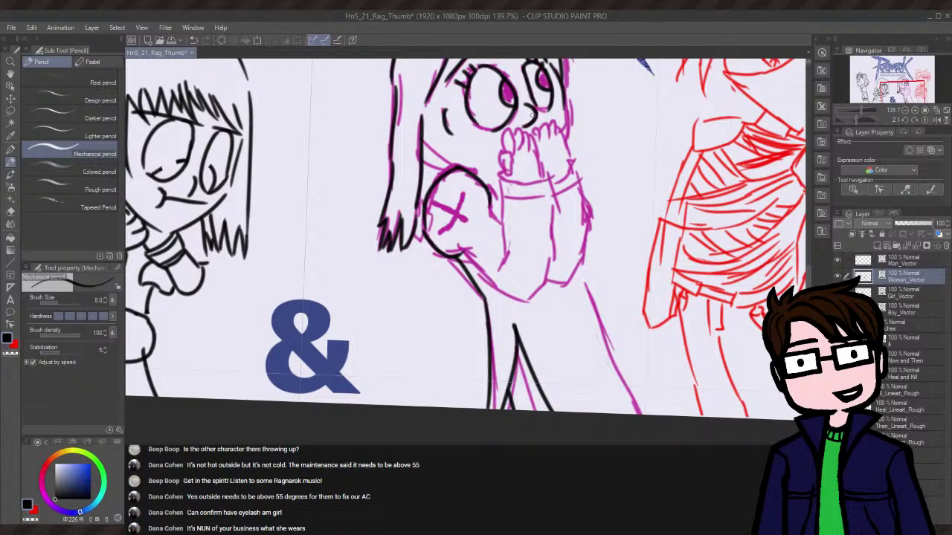
- Ink the near forearm's inner edge from the wrist down to the elbow crease, and start the thumb of the near hand
scroll(810, 276, "up", 2)
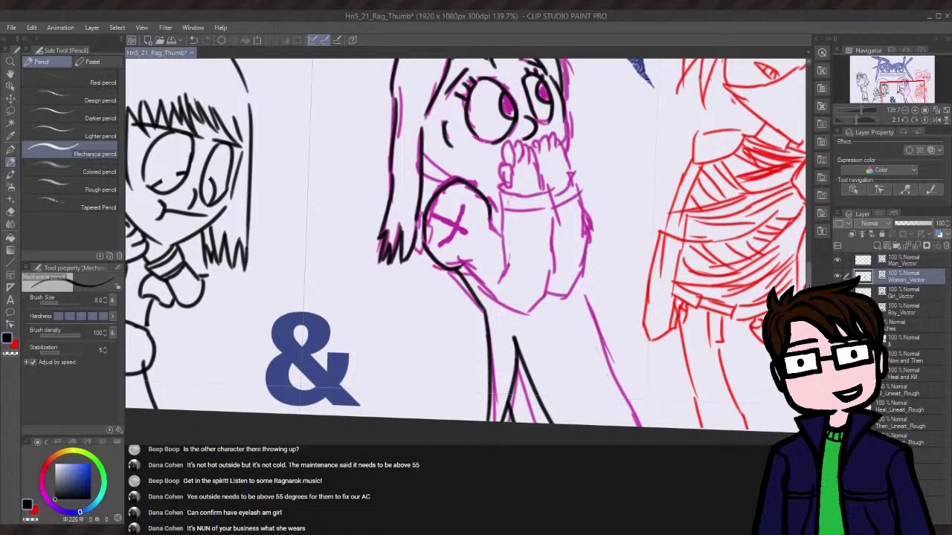
scroll(811, 281, "down", 2)
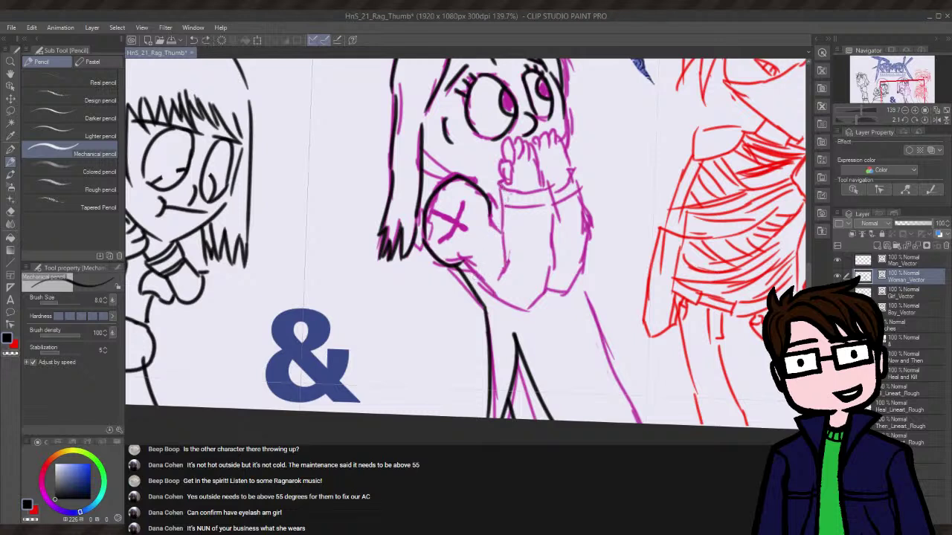
left_click_drag(500, 181, 505, 271)
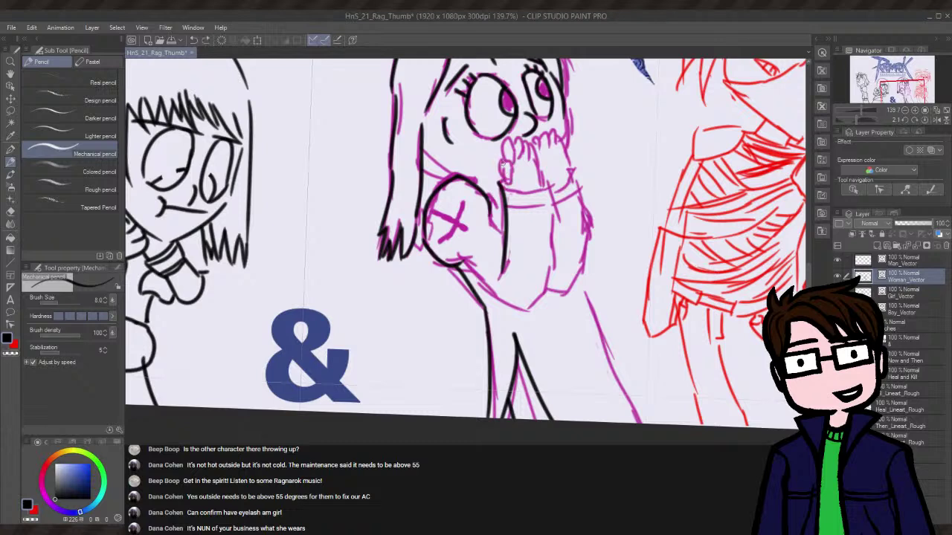
mouse_move(504, 165)
left_mouse_down()
mouse_move(500, 150)
mouse_move(512, 168)
mouse_move(523, 151)
mouse_move(525, 171)
left_mouse_up()
key("ctrl+z")
key("ctrl+z")
- Ink the fingers of the near hand over her mouth and the hand's edge down to the wrist
left_click_drag(524, 139, 536, 195)
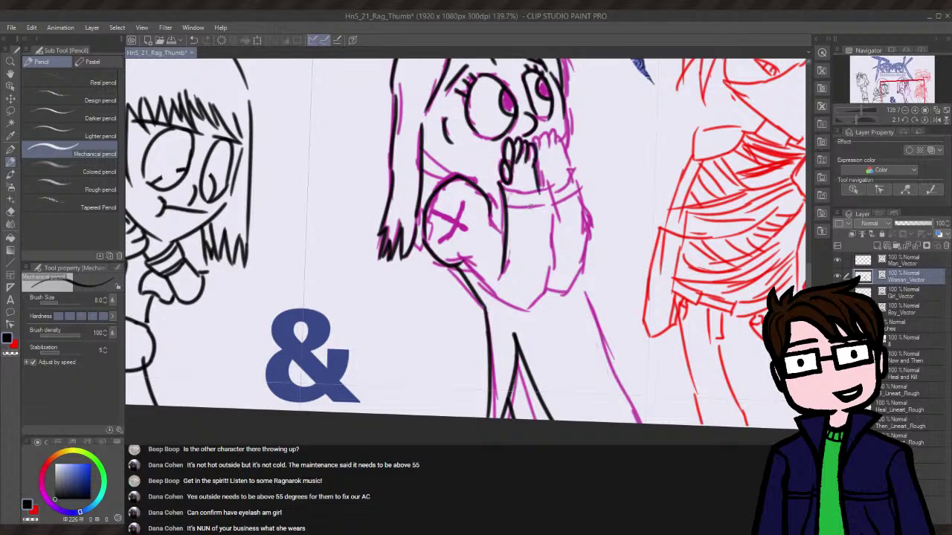
key("ctrl+z")
left_click_drag(534, 161, 536, 190)
key("ctrl+z")
- Ink the two curved lines of the near sleeve's cuff across the wrist
mouse_move(499, 189)
left_mouse_down()
mouse_move(543, 187)
mouse_move(535, 192)
left_mouse_up()
key("ctrl+z")
key("ctrl+z")
key("ctrl+z")
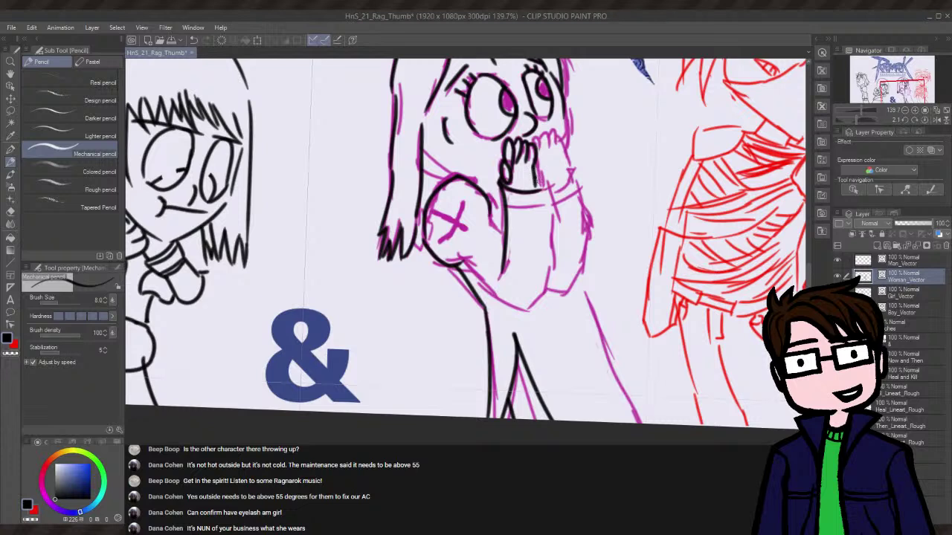
mouse_move(505, 208)
left_mouse_down()
mouse_move(552, 204)
mouse_move(547, 194)
left_mouse_up()
key("ctrl+z")
key("ctrl+z")
- Ink the underside of the near arm around the elbow and the forearm's outer edge up to the cuff
mouse_move(461, 258)
left_mouse_down()
mouse_move(512, 307)
mouse_move(541, 295)
left_mouse_up()
key("ctrl+z")
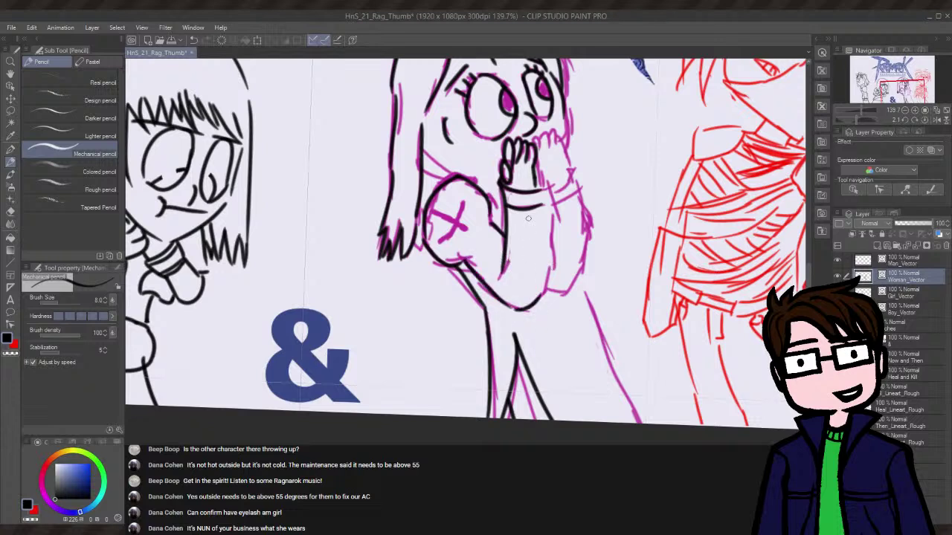
left_click_drag(549, 184, 556, 232)
key("ctrl+z")
mouse_move(549, 182)
left_mouse_down()
mouse_move(551, 261)
mouse_move(540, 293)
left_mouse_up()
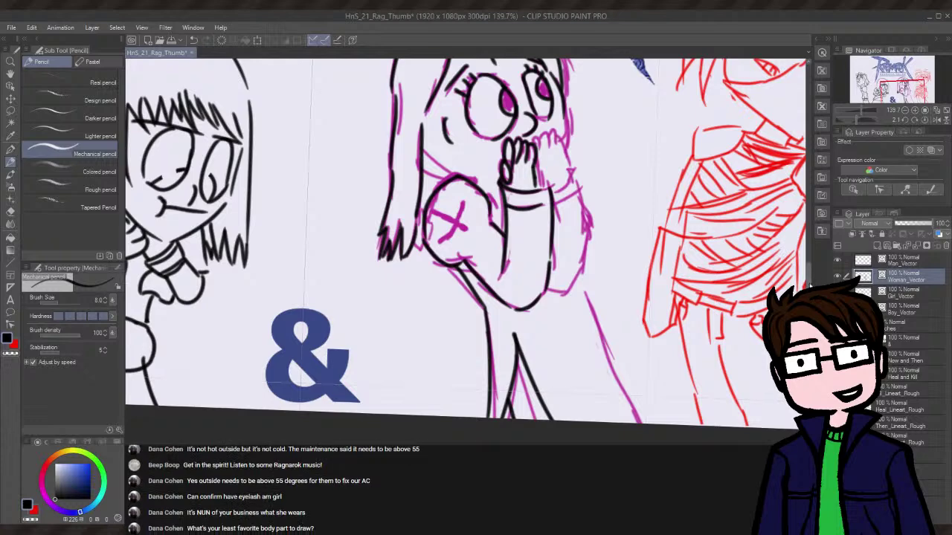
- Ink the woman's jawline from the hair strand down to the top of the near shoulder
left_click_drag(809, 281, 769, 248)
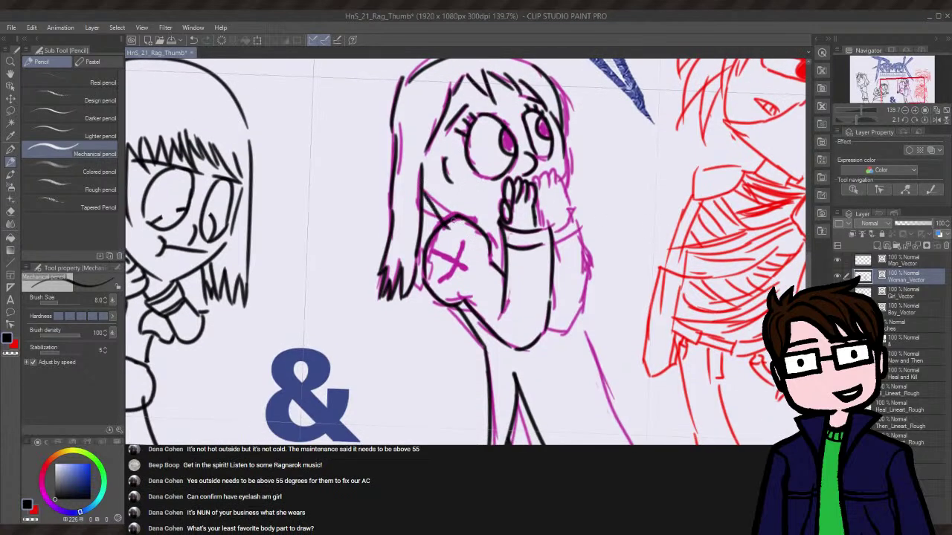
left_click_drag(424, 190, 449, 221)
key("ctrl+z")
left_click_drag(418, 189, 450, 221)
mouse_move(296, 182)
left_mouse_down()
mouse_move(301, 201)
mouse_move(291, 161)
mouse_move(330, 170)
mouse_move(330, 201)
mouse_move(303, 218)
left_mouse_up()
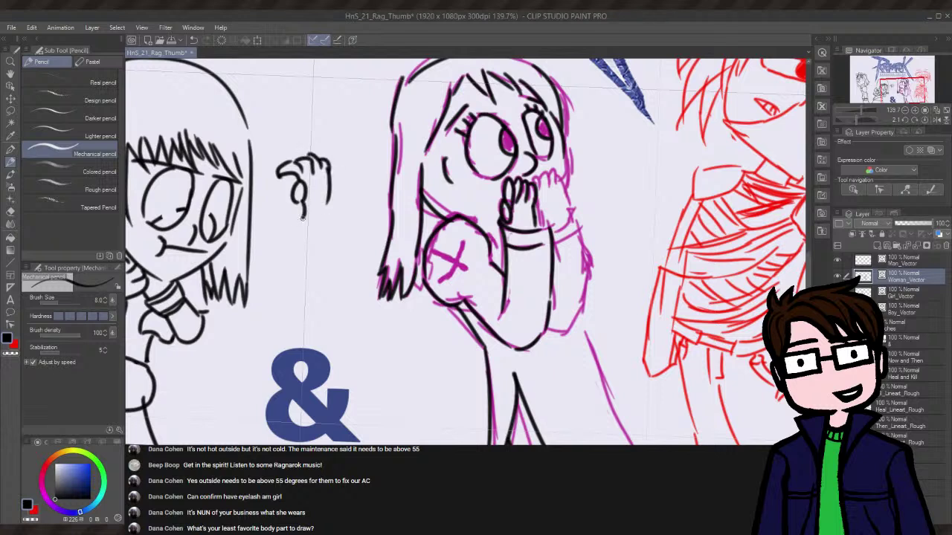
key("ctrl+z")
key("ctrl+z")
key("ctrl+z")
key("ctrl+z")
key("ctrl+z")
key("ctrl+z")
key("ctrl+z")
key("ctrl+z")
key("ctrl+z")
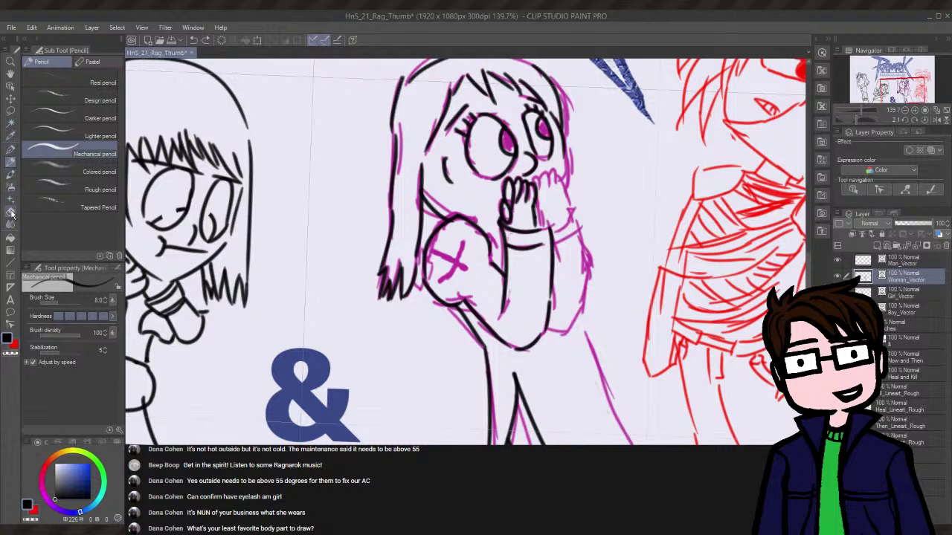
left_click(9, 212)
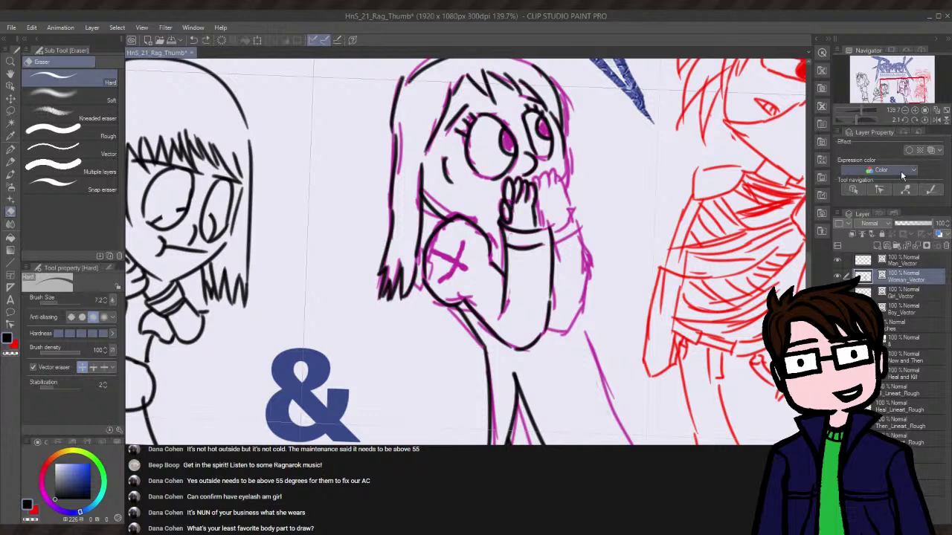
left_click(853, 190)
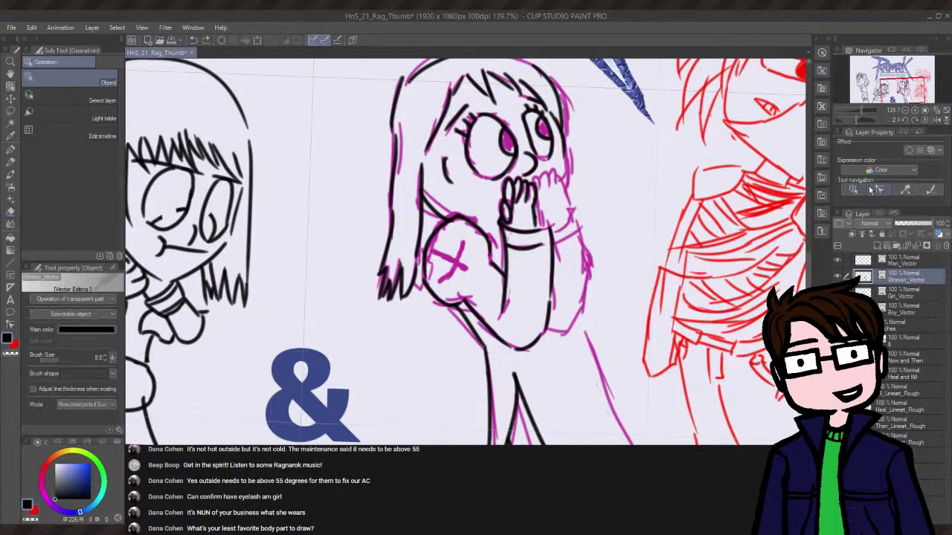
left_click(882, 190)
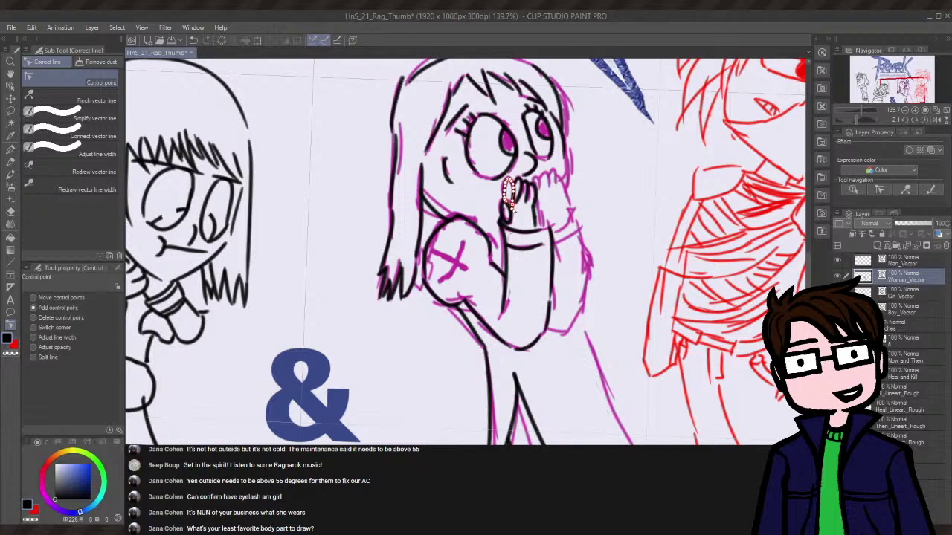
left_click(853, 190)
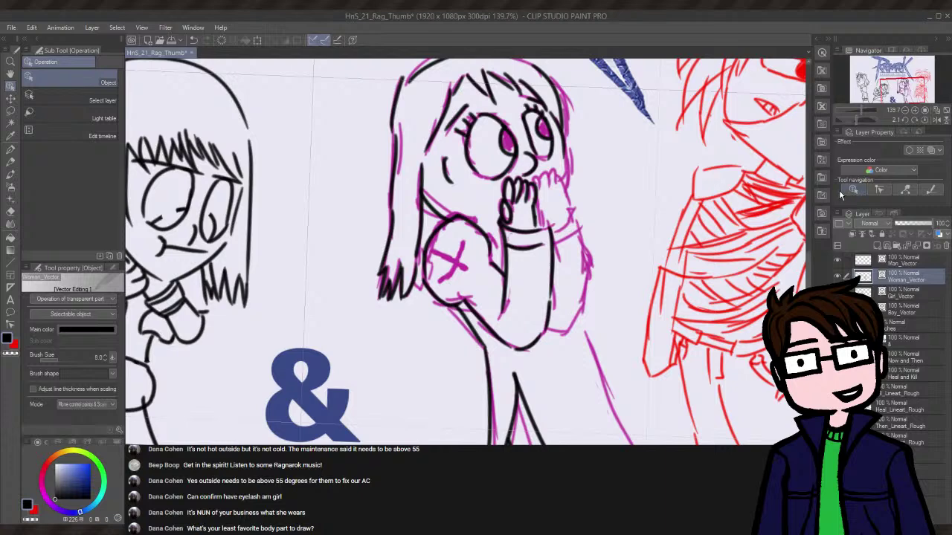
left_click(12, 162)
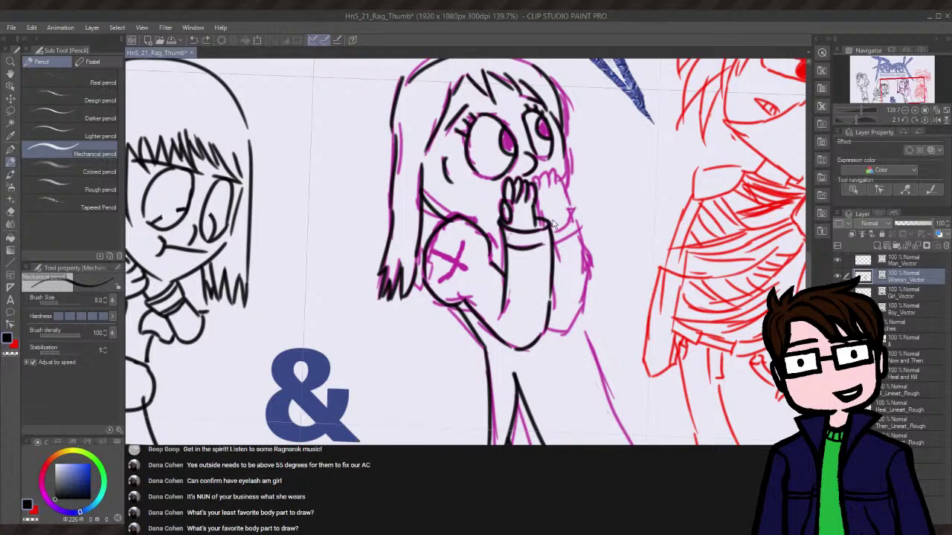
- Ink the two curved lines of the far sleeve's cuff and the cuff's outer edge across the wrist
mouse_move(552, 228)
left_mouse_down()
mouse_move(573, 206)
mouse_move(582, 235)
mouse_move(553, 243)
mouse_move(584, 220)
mouse_move(552, 245)
mouse_move(550, 235)
left_mouse_up()
key("ctrl+z")
key("ctrl+z")
key("ctrl+z")
key("ctrl+z")
key("ctrl+z")
key("ctrl+z")
key("ctrl+z")
left_click_drag(580, 204, 566, 229)
key("ctrl+z")
key("ctrl+z")
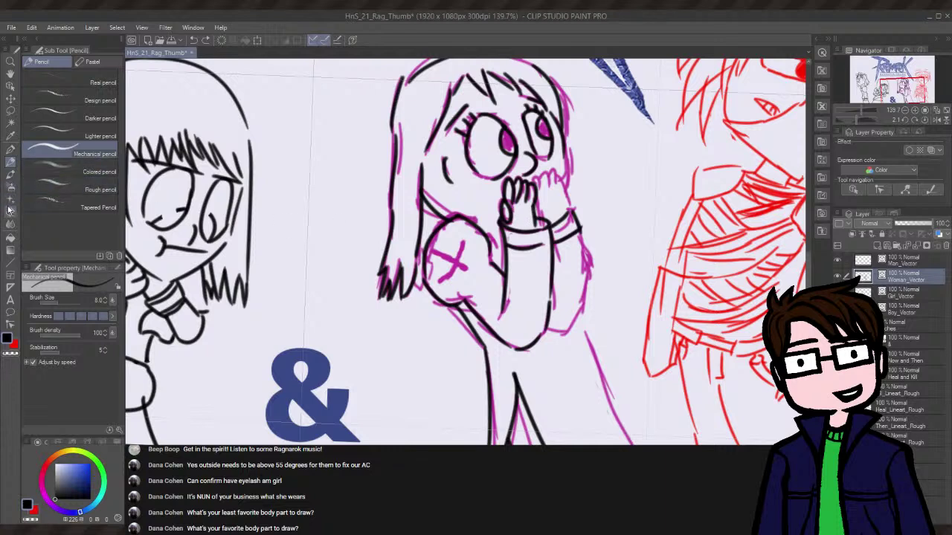
- Touch up the near hand's lines with the eraser and ink the far hand's fingers and outer edge down to its cuff
left_click(10, 212)
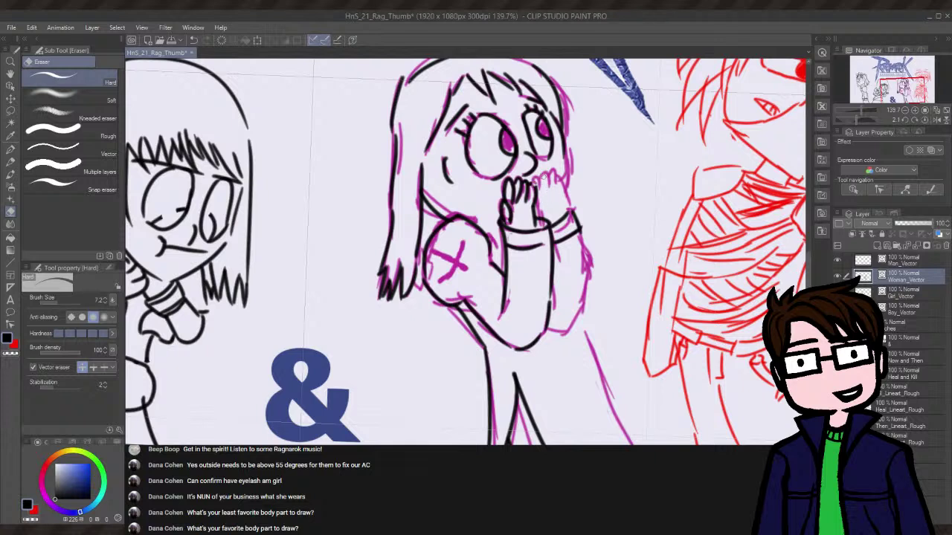
left_click(10, 162)
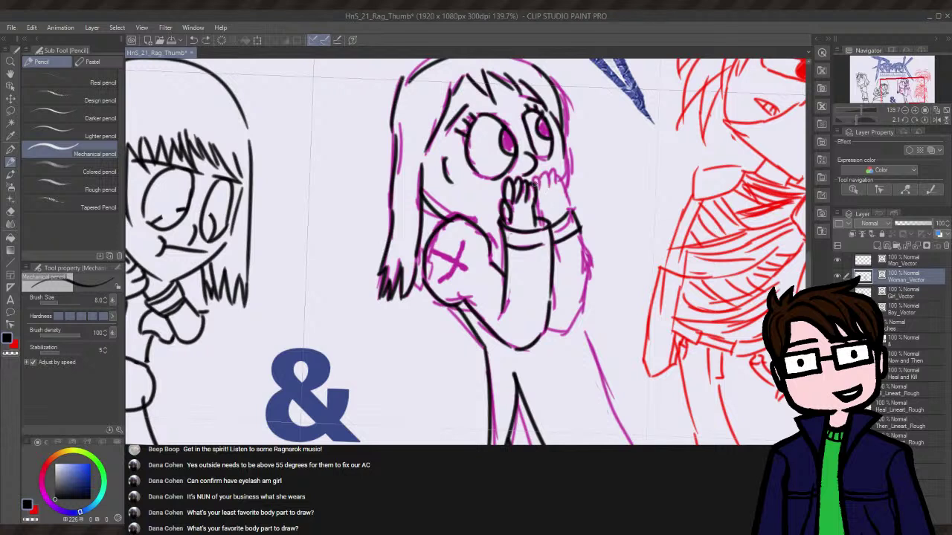
mouse_move(542, 185)
left_mouse_down()
mouse_move(557, 178)
mouse_move(570, 202)
mouse_move(546, 198)
mouse_move(564, 202)
left_mouse_up()
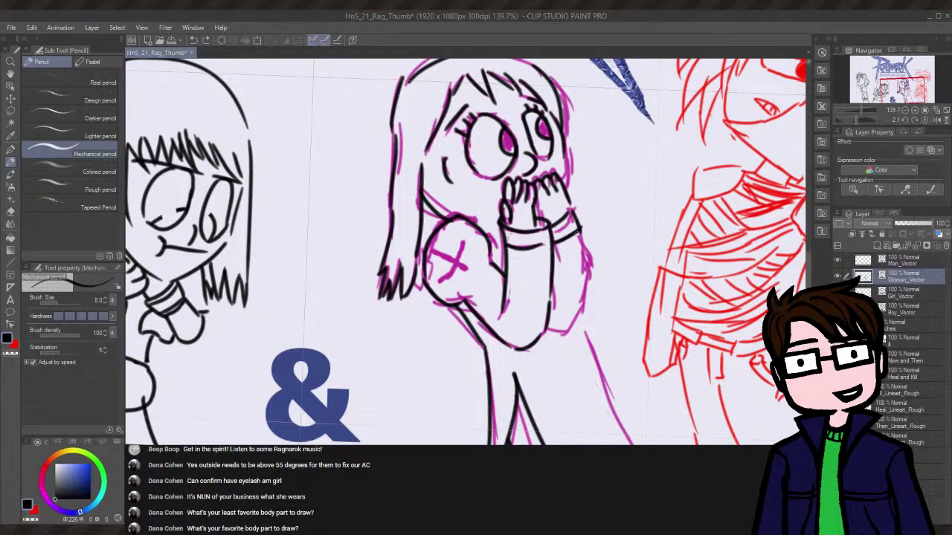
- Ink the far sleeve's outer edge from the cuff around the elbow to the near arm, and check the line art without the rough sketch
mouse_move(577, 232)
left_mouse_down()
mouse_move(576, 302)
mouse_move(551, 324)
left_mouse_up()
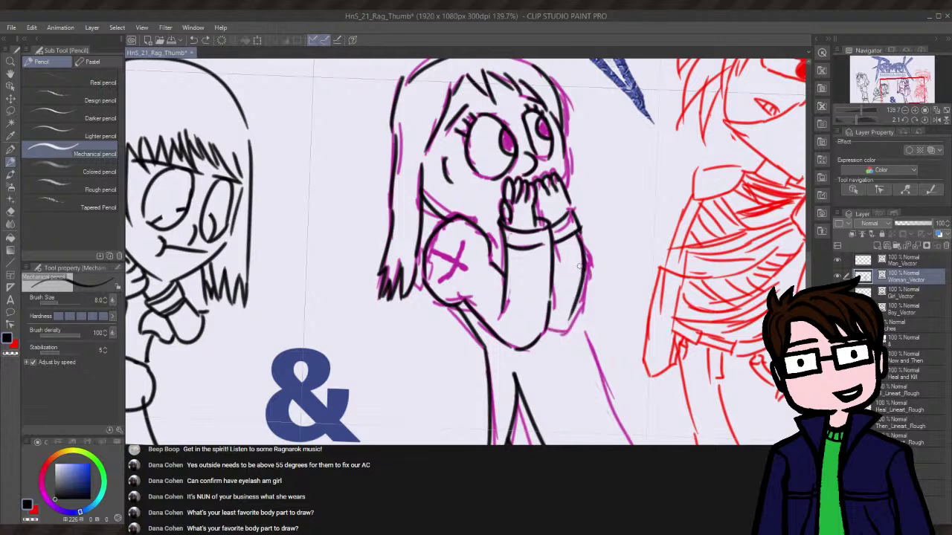
key("ctrl+z")
key("ctrl+y")
key("ctrl+z")
left_click_drag(579, 229, 576, 333)
key("ctrl+z")
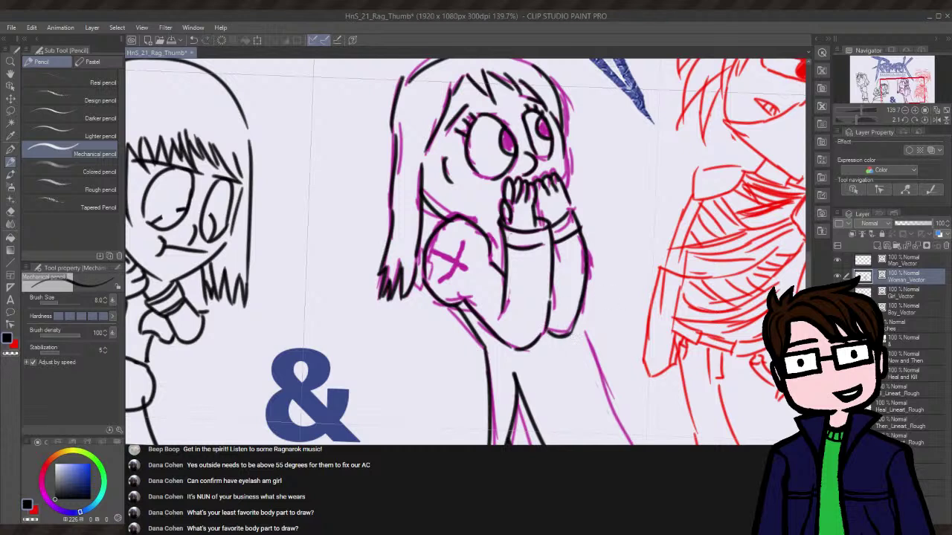
left_click(838, 406)
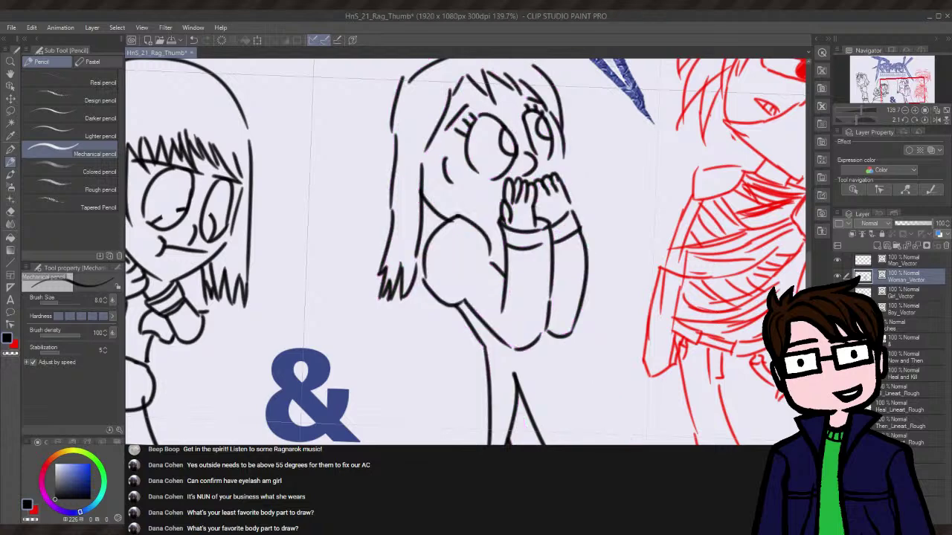
left_click(838, 407)
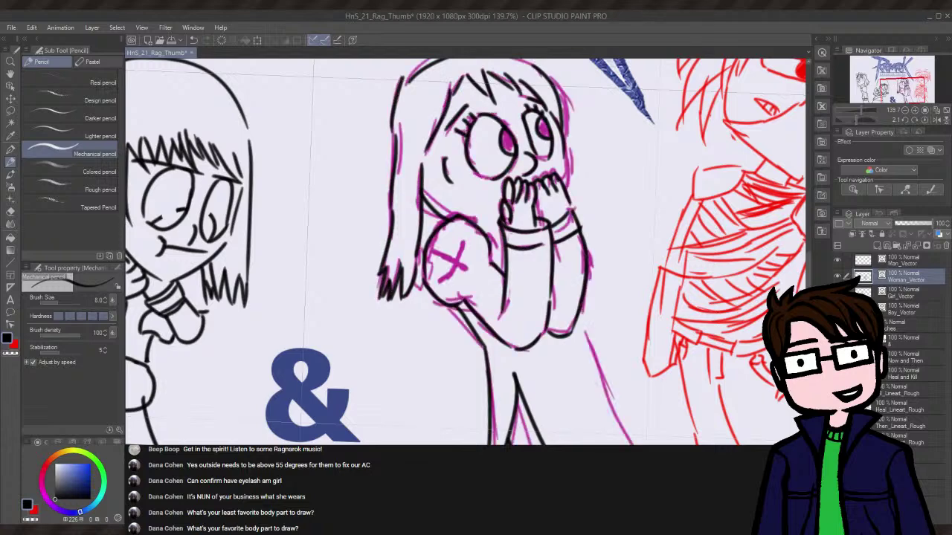
left_click(838, 406)
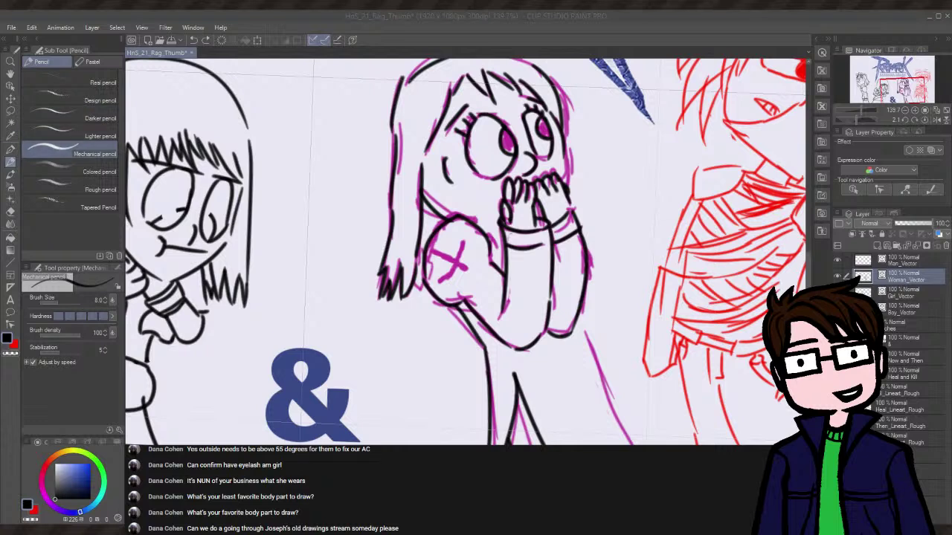
- Ink the short chest line between the woman's near shoulder and the near sleeve with the Mechanical pencil
left_click(13, 165)
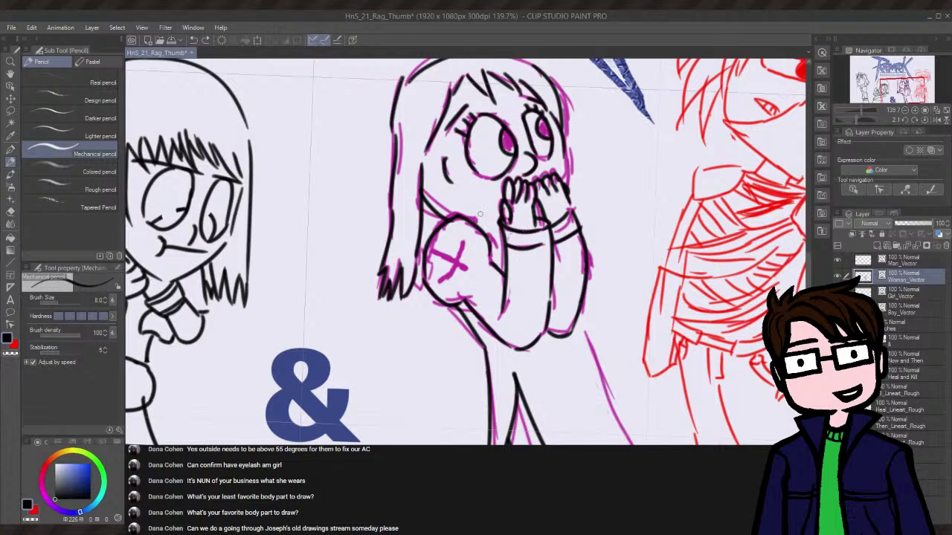
mouse_move(476, 222)
left_mouse_down()
mouse_move(509, 234)
mouse_move(500, 233)
left_mouse_up()
key("ctrl+z")
key("ctrl+z")
key("ctrl+z")
- Ink the front edge of the woman's robe from the far elbow down to the canvas edge, and hide her rough sketch
scroll(811, 271, "up", 2)
scroll(810, 259, "up", 2)
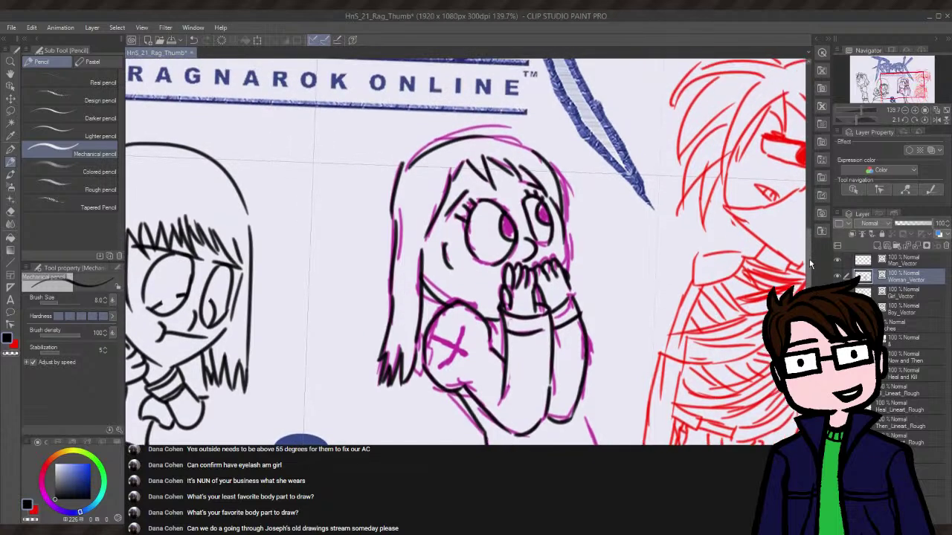
scroll(809, 259, "down", 6)
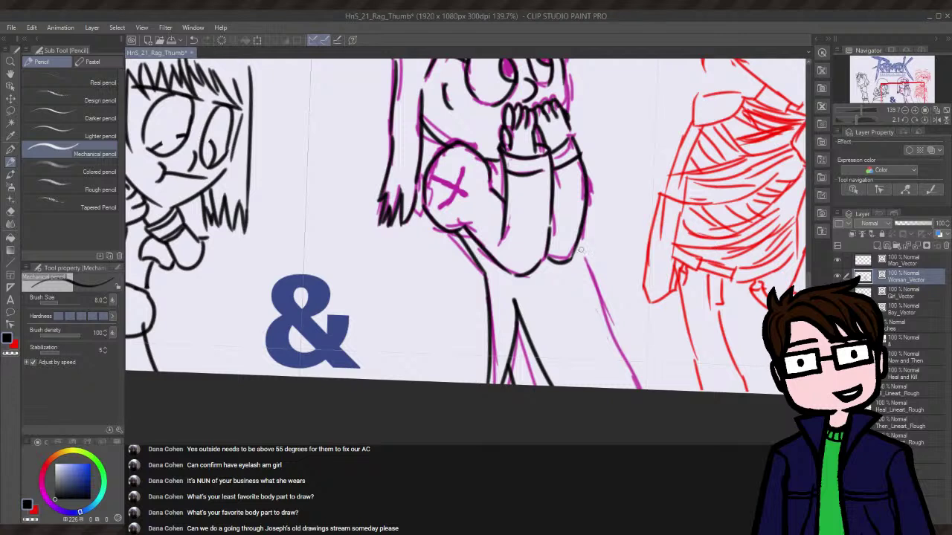
mouse_move(587, 252)
left_mouse_down()
mouse_move(601, 312)
mouse_move(641, 388)
left_mouse_up()
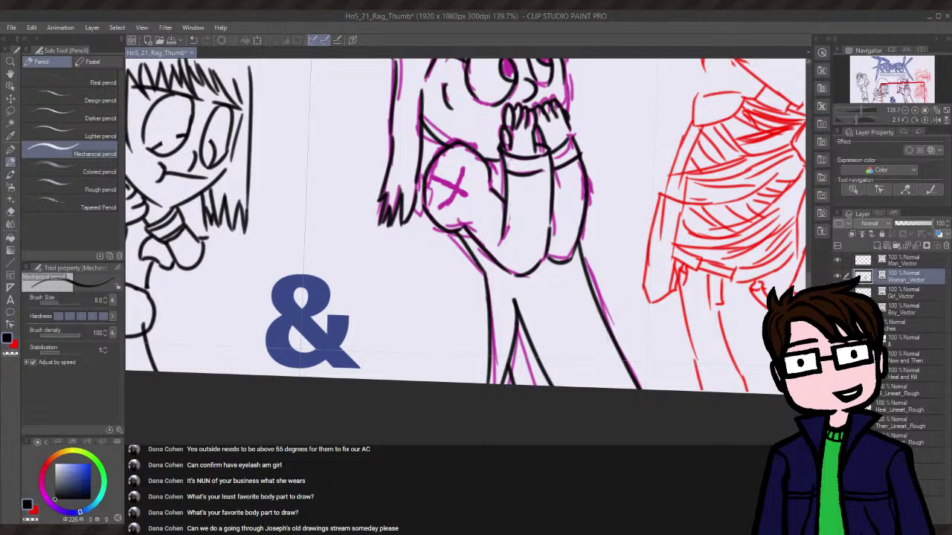
left_click(837, 325)
left_click_drag(809, 320, 809, 296)
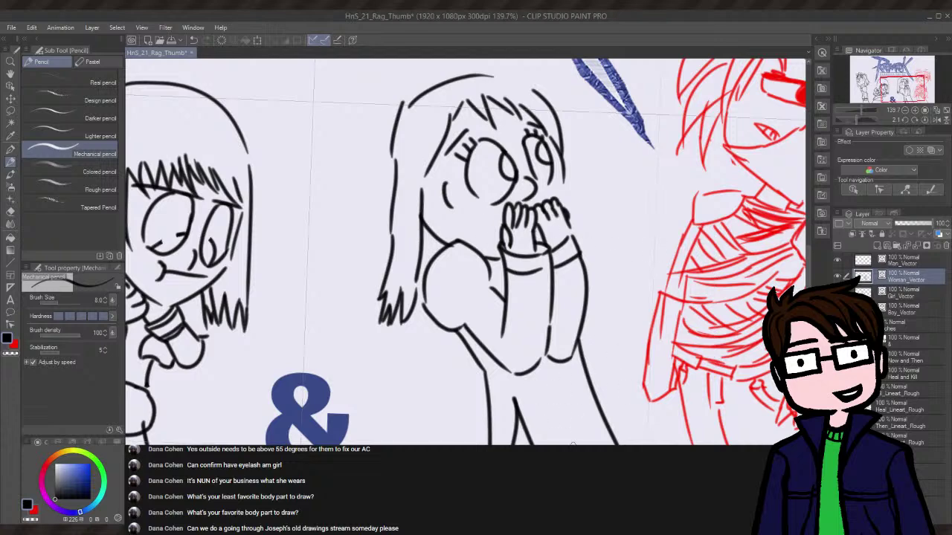
- Make Man_Vector the active layer for inking the masked man
left_click_drag(466, 253, 224, 253)
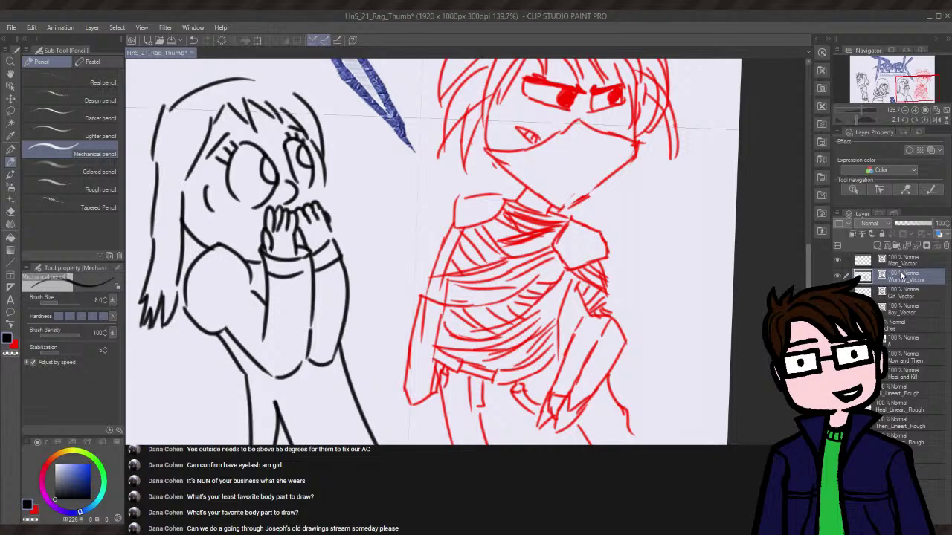
left_click(903, 263)
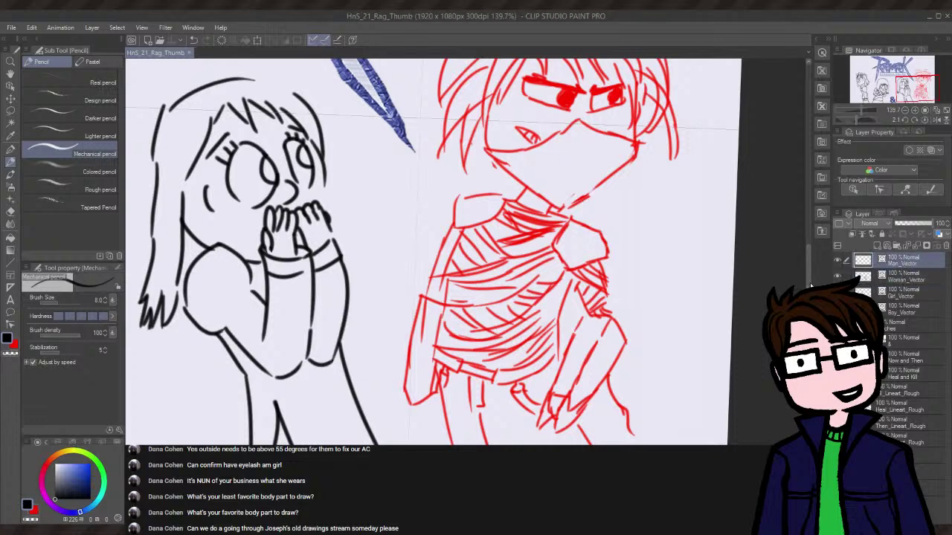
left_click_drag(814, 284, 810, 245)
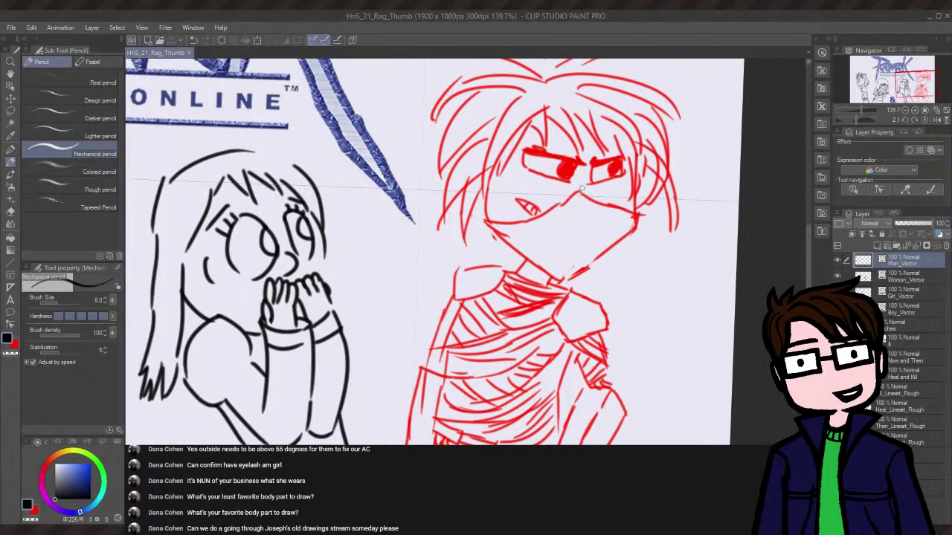
- Try to ink the masked man's mouth above the edge of his mask
mouse_move(515, 200)
left_mouse_down()
mouse_move(539, 219)
mouse_move(545, 208)
left_mouse_up()
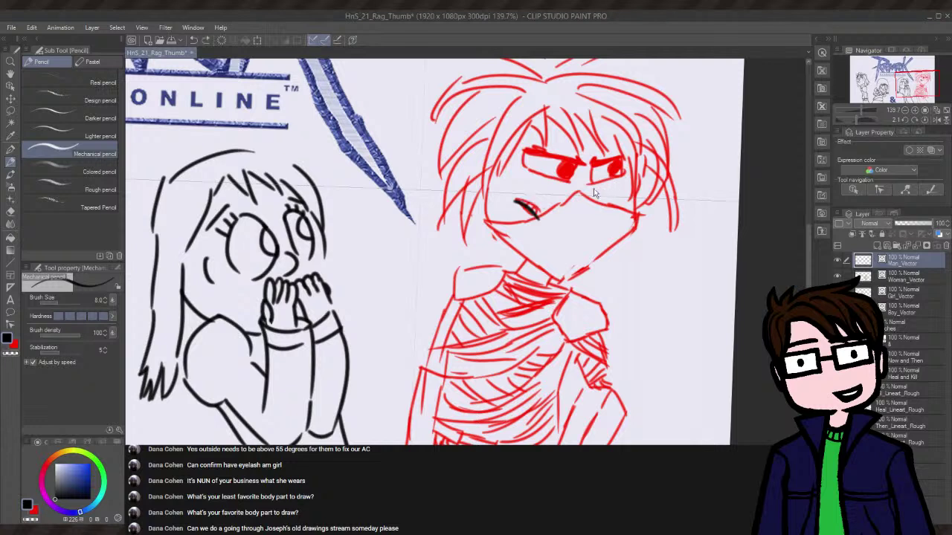
key("ctrl+z")
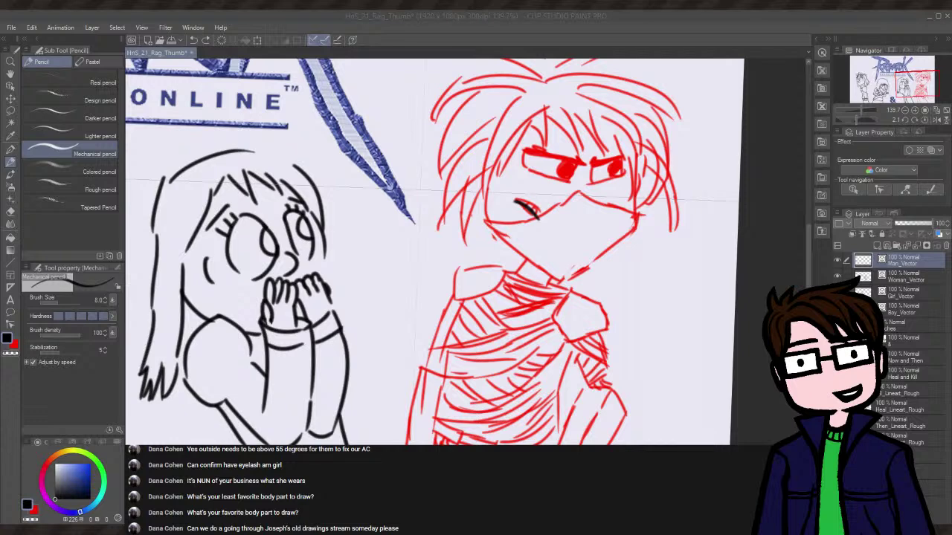
double_click(584, 15)
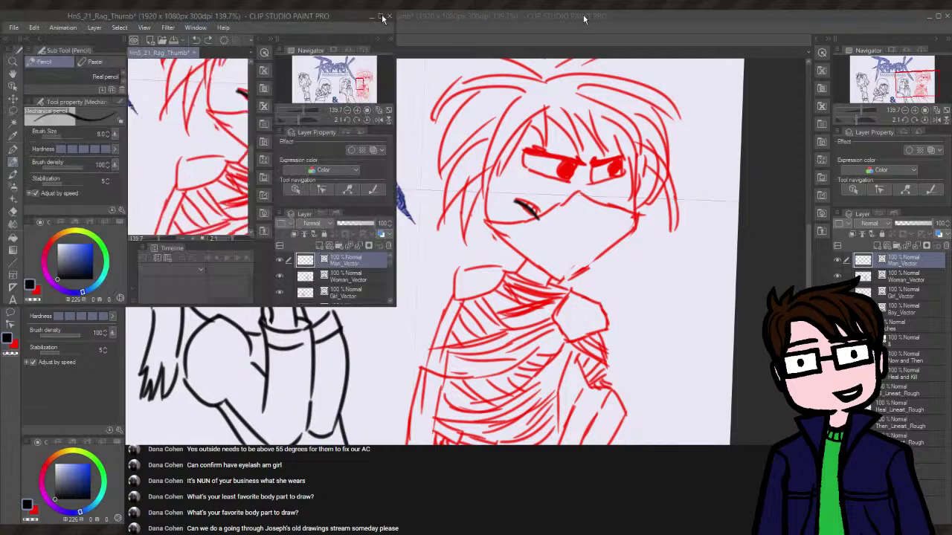
left_click_drag(373, 26, 760, 25)
left_click(767, 16)
left_click_drag(553, 220, 554, 214)
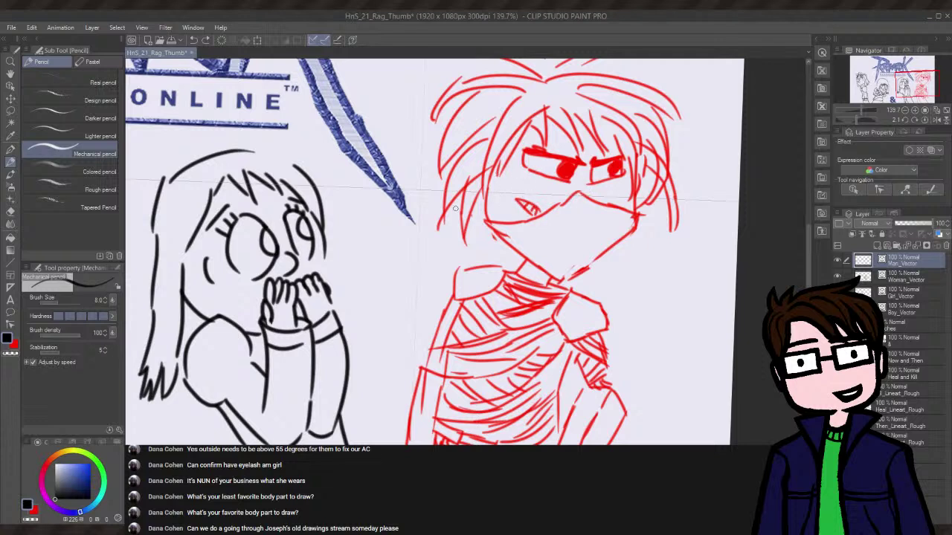
- Try to ink the upper edge of the man's mask from his cheek across the mouth to the nose
mouse_move(488, 214)
left_mouse_down()
mouse_move(520, 211)
mouse_move(566, 177)
mouse_move(515, 206)
mouse_move(577, 187)
left_mouse_up()
key("ctrl+z")
key("ctrl+z")
key("ctrl+z")
left_click_drag(485, 208, 582, 191)
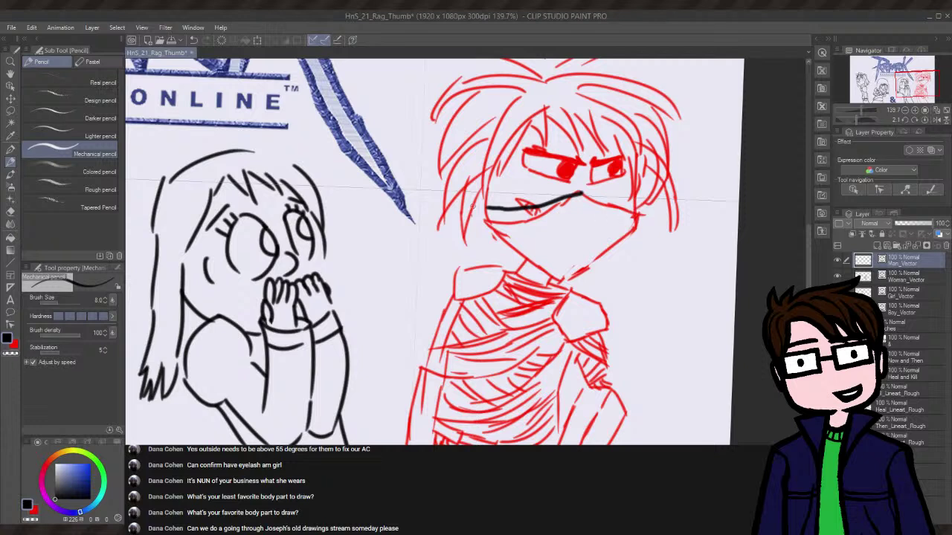
key("ctrl+z")
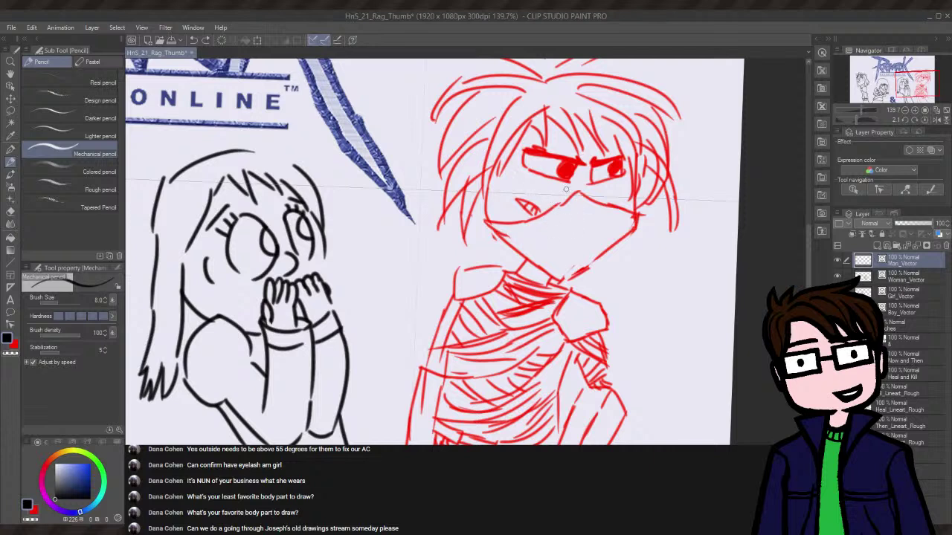
mouse_move(580, 191)
left_mouse_down()
mouse_move(546, 210)
mouse_move(496, 217)
mouse_move(547, 197)
mouse_move(522, 201)
mouse_move(538, 212)
mouse_move(515, 205)
left_mouse_up()
key("ctrl+z")
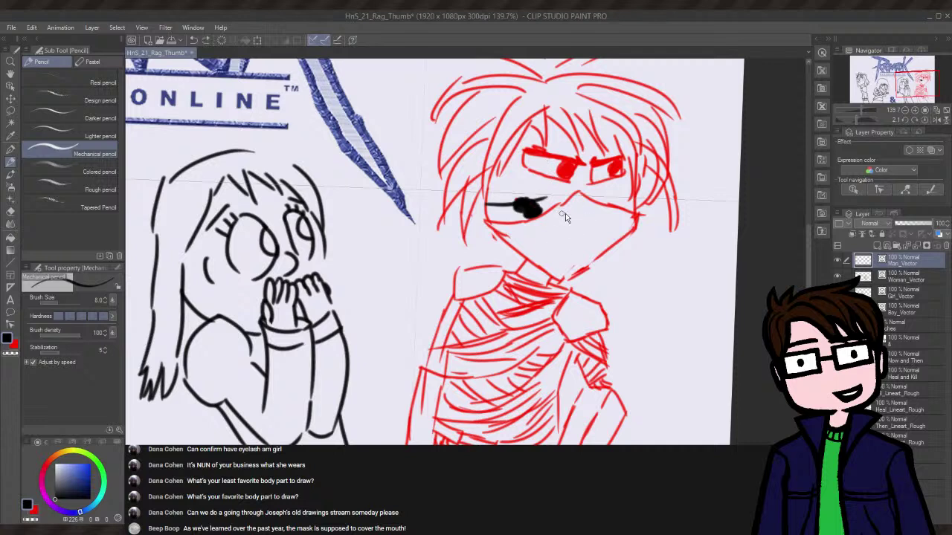
key("ctrl+z")
key("ctrl+z")
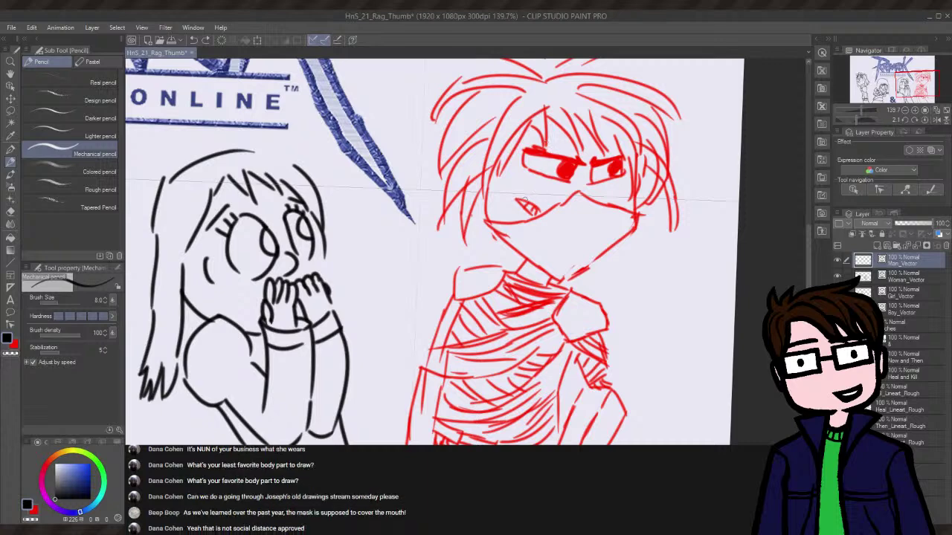
- Try drawing a round outline over the man's mouth and the upper edge of his mask
mouse_move(575, 189)
left_mouse_down()
mouse_move(490, 213)
mouse_move(509, 202)
mouse_move(541, 220)
left_mouse_up()
key("ctrl+z")
mouse_move(513, 191)
left_mouse_down()
mouse_move(539, 222)
mouse_move(500, 198)
mouse_move(525, 186)
left_mouse_up()
key("ctrl+z")
key("ctrl+z")
key("ctrl+z")
key("ctrl+z")
key("ctrl+z")
key("ctrl+z")
mouse_move(519, 179)
left_mouse_down()
mouse_move(503, 177)
mouse_move(529, 182)
mouse_move(514, 182)
mouse_move(545, 212)
left_mouse_up()
key("ctrl+z")
key("ctrl+z")
key("ctrl+z")
left_click_drag(525, 181, 545, 212)
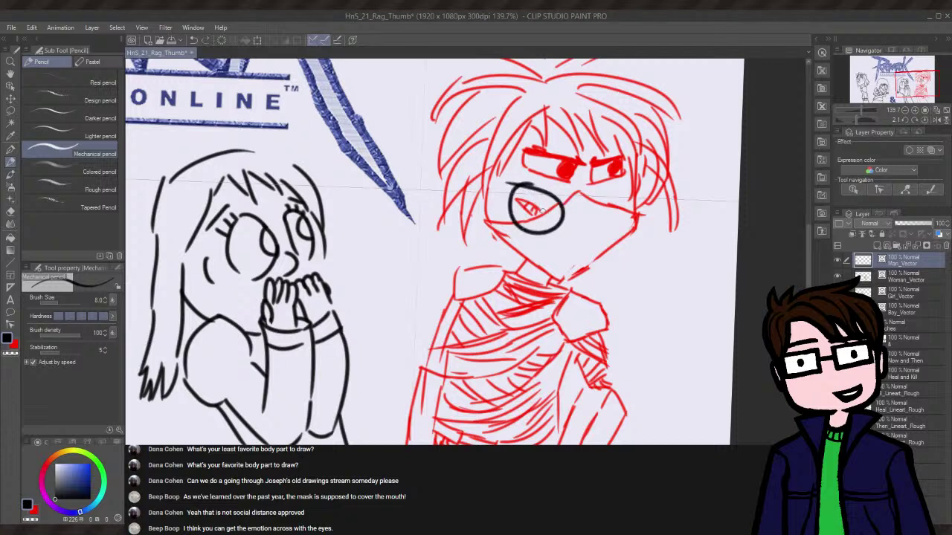
key("ctrl+z")
mouse_move(520, 181)
left_mouse_down()
mouse_move(507, 183)
mouse_move(531, 180)
mouse_move(566, 210)
mouse_move(524, 181)
left_mouse_up()
key("ctrl+z")
key("ctrl+z")
key("ctrl+z")
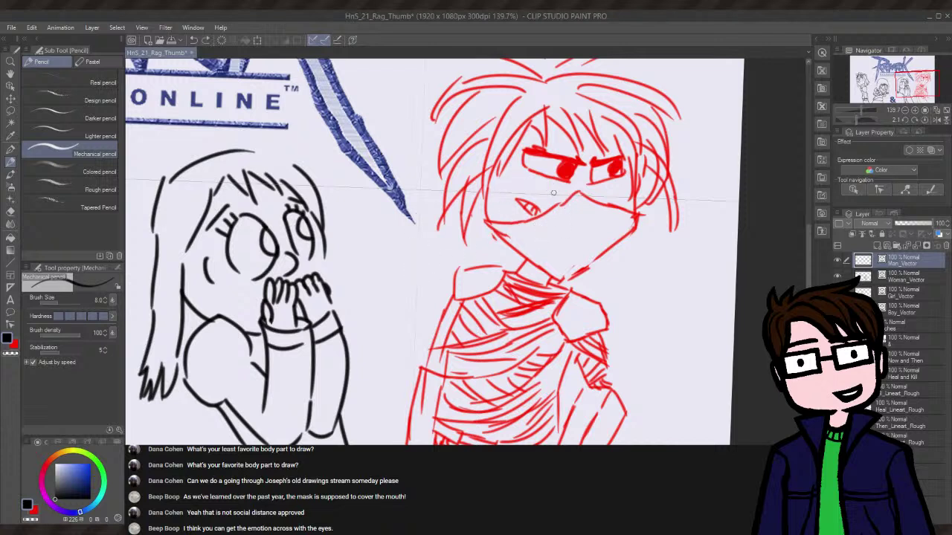
mouse_move(525, 188)
left_mouse_down()
mouse_move(517, 193)
mouse_move(558, 216)
mouse_move(524, 186)
mouse_move(536, 235)
mouse_move(544, 226)
mouse_move(513, 204)
mouse_move(543, 235)
left_mouse_up()
key("ctrl+z")
key("ctrl+z")
key("ctrl+z")
key("ctrl+z")
mouse_move(520, 181)
left_mouse_down()
mouse_move(561, 190)
mouse_move(546, 231)
left_mouse_up()
key("ctrl+z")
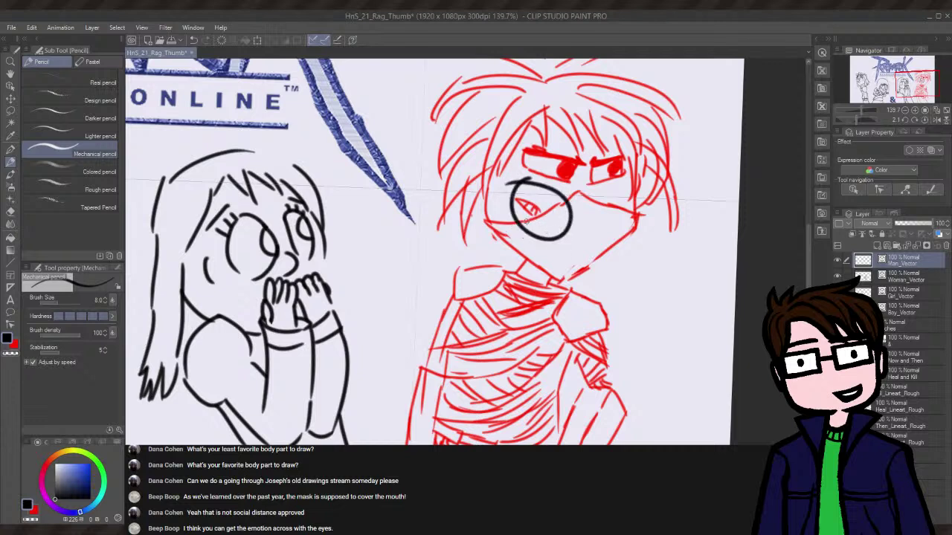
key("ctrl+z")
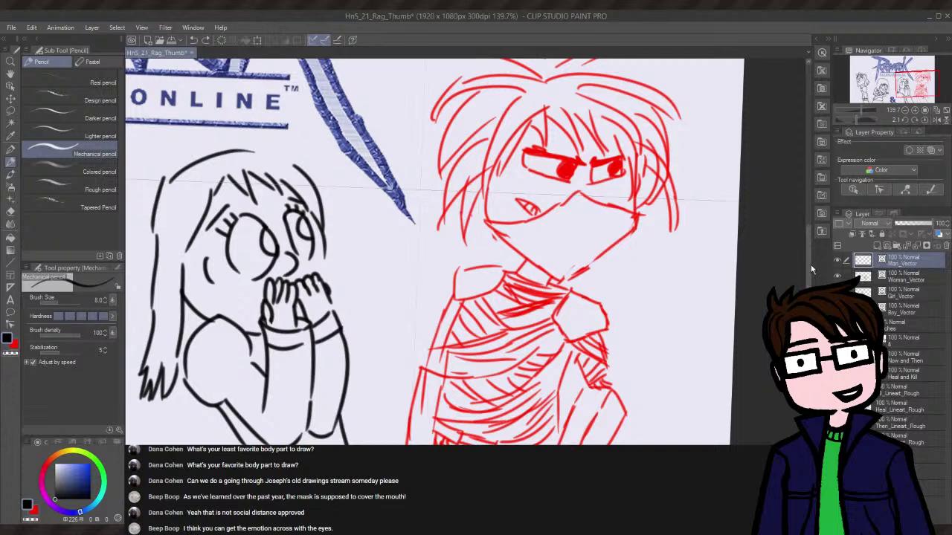
scroll(807, 272, "down", 5)
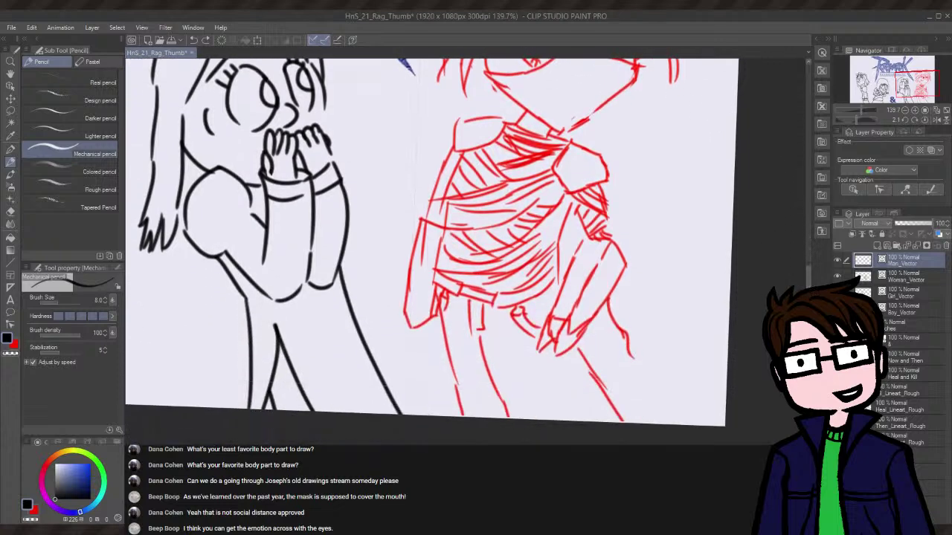
- Try drawing a round outline around the man's wrapped torso
mouse_move(494, 104)
left_mouse_down()
mouse_move(421, 208)
mouse_move(439, 149)
left_mouse_up()
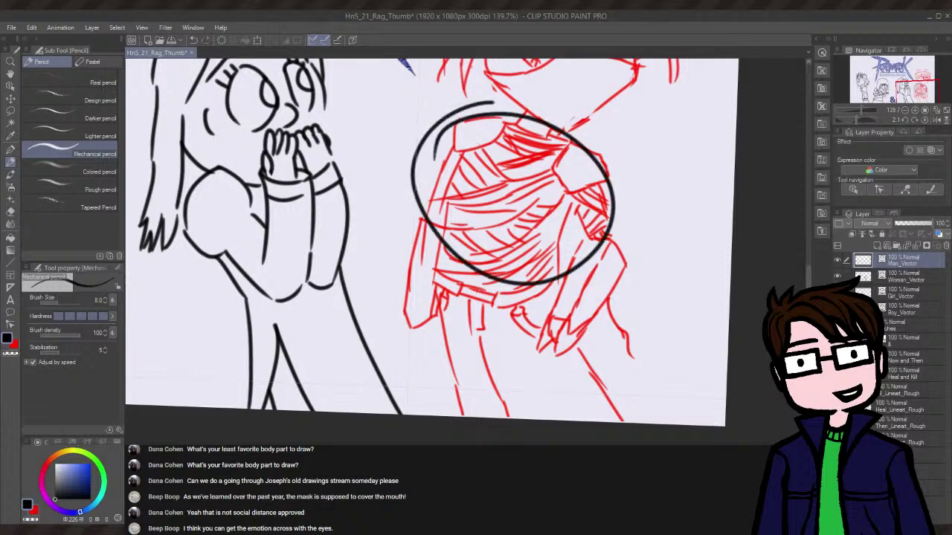
key("ctrl+z")
mouse_move(491, 108)
left_mouse_down()
mouse_move(568, 142)
mouse_move(487, 108)
mouse_move(487, 116)
left_mouse_up()
key("ctrl+z")
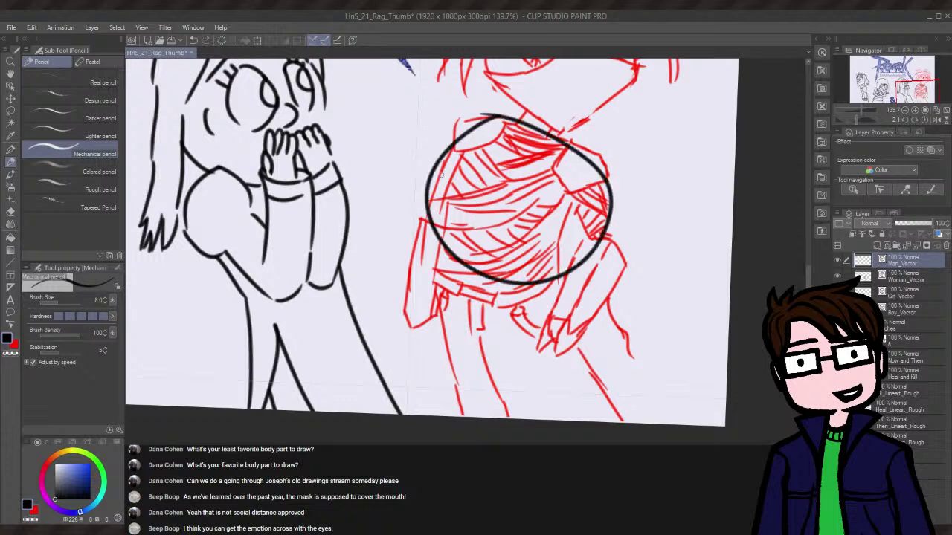
key("ctrl+z")
- Try circling the man's forearm and the hand resting beside his hip
mouse_move(573, 231)
left_mouse_down()
mouse_move(550, 240)
mouse_move(631, 243)
mouse_move(520, 353)
mouse_move(569, 226)
left_mouse_up()
key("ctrl+z")
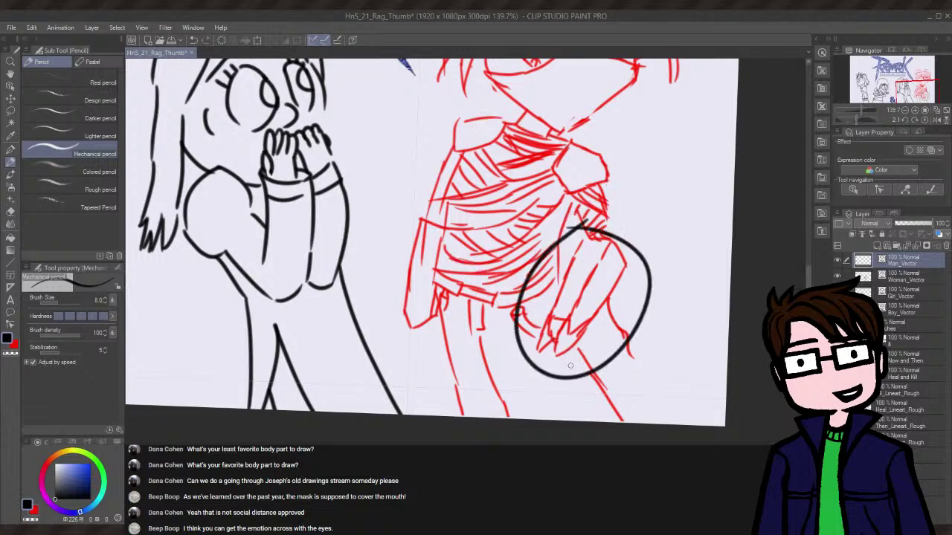
key("ctrl+z")
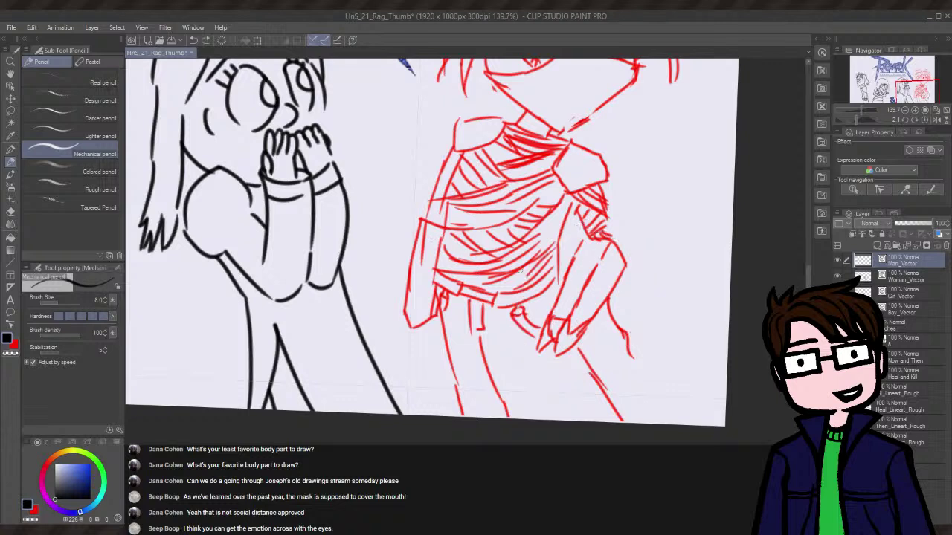
mouse_move(584, 207)
left_mouse_down()
mouse_move(627, 314)
mouse_move(583, 199)
left_mouse_up()
key("ctrl+z")
- Try drawing a round outline over the front of the man's trousers below the belt
left_click_drag(511, 301, 501, 319)
mouse_move(502, 283)
left_mouse_down()
mouse_move(517, 349)
mouse_move(537, 355)
left_mouse_up()
key("ctrl+z")
key("ctrl+z")
mouse_move(482, 294)
left_mouse_down()
mouse_move(501, 349)
mouse_move(494, 344)
left_mouse_up()
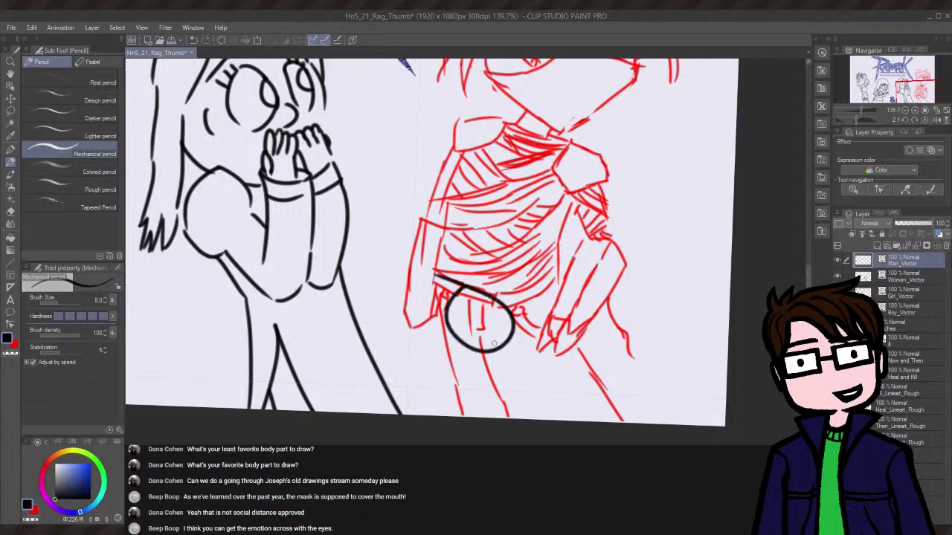
key("ctrl+z")
left_click_drag(505, 301, 484, 323)
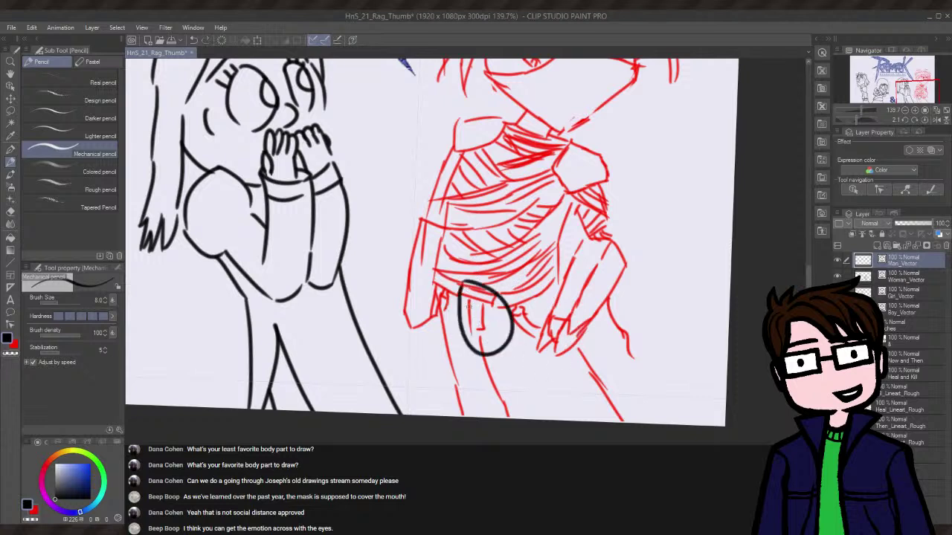
key("ctrl+z")
- Try to ink the fly lines below the man's belt and circle that area
mouse_move(476, 280)
left_mouse_down()
mouse_move(498, 296)
mouse_move(460, 305)
mouse_move(476, 341)
left_mouse_up()
key("ctrl+z")
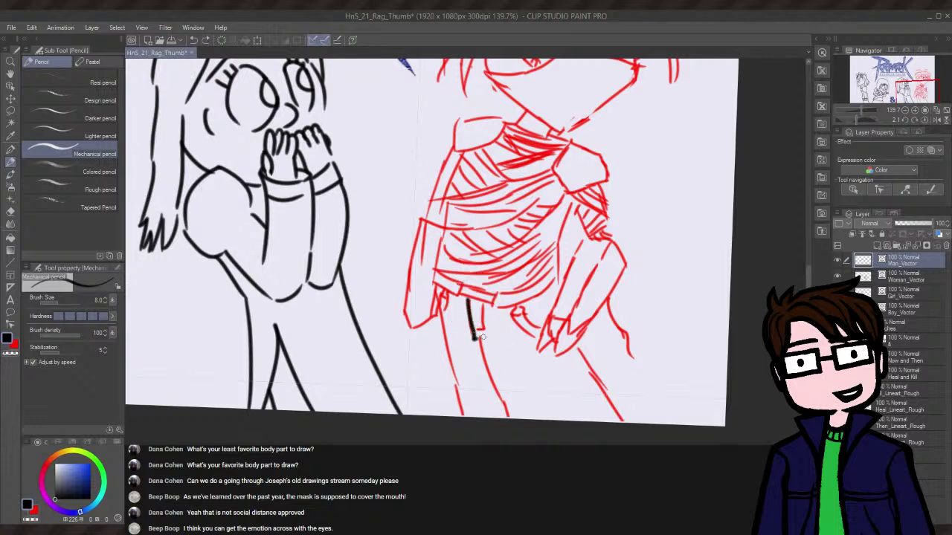
left_click_drag(476, 302, 485, 336)
key("ctrl+z")
mouse_move(470, 298)
left_mouse_down()
mouse_move(471, 332)
mouse_move(487, 313)
mouse_move(483, 293)
mouse_move(471, 324)
mouse_move(485, 332)
mouse_move(476, 298)
mouse_move(491, 333)
left_mouse_up()
key("ctrl+z")
key("ctrl+z")
key("ctrl+z")
key("ctrl+z")
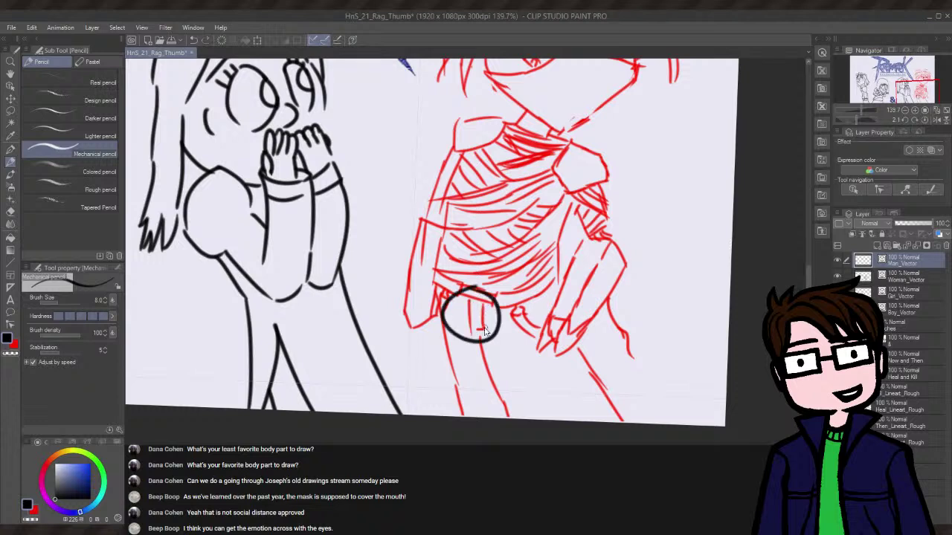
key("ctrl+z")
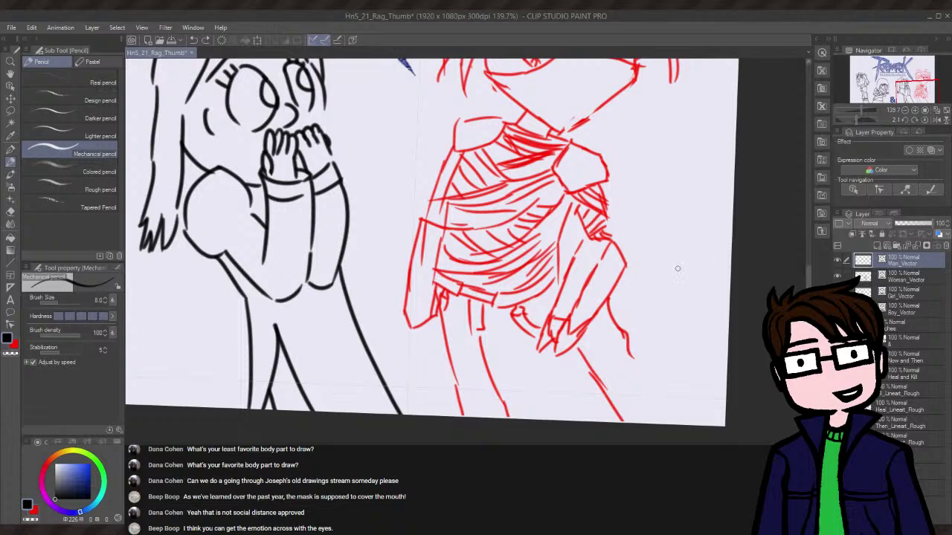
- Try drawing strokes over the man's masked lower face, mouth and near eye
mouse_move(809, 281)
left_mouse_down()
mouse_move(802, 235)
mouse_move(805, 248)
left_mouse_up()
mouse_move(512, 229)
left_mouse_down()
mouse_move(529, 247)
mouse_move(536, 238)
mouse_move(537, 250)
mouse_move(527, 239)
mouse_move(532, 248)
mouse_move(573, 242)
mouse_move(595, 253)
mouse_move(554, 281)
left_mouse_up()
key("ctrl+z")
key("ctrl+z")
key("ctrl+z")
key("ctrl+z")
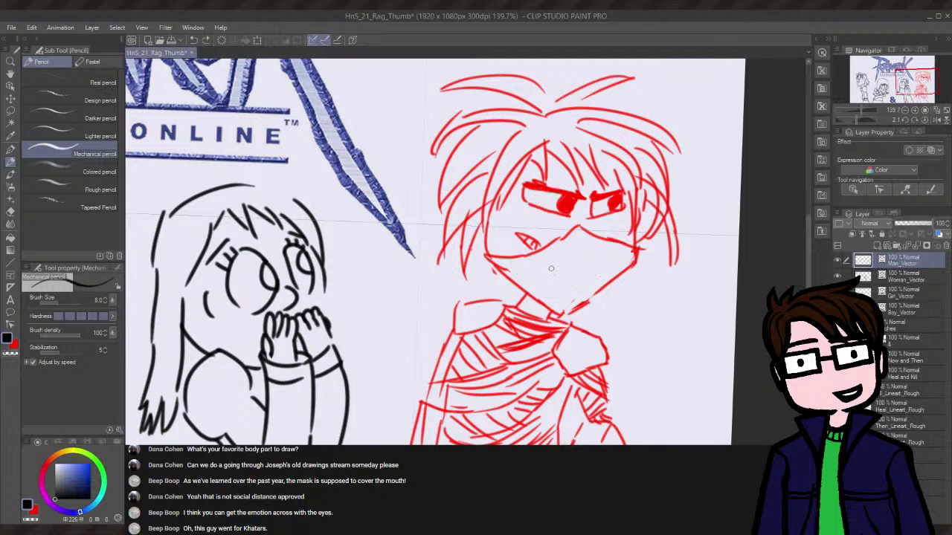
left_click_drag(551, 225, 569, 286)
key("ctrl+z")
mouse_move(520, 195)
left_mouse_down()
mouse_move(513, 297)
mouse_move(554, 275)
left_mouse_up()
key("ctrl+z")
- Try drawing direction lines across the man's far eye toward the side of his head
mouse_move(586, 218)
left_mouse_down()
mouse_move(540, 220)
mouse_move(648, 215)
left_mouse_up()
key("ctrl+z")
mouse_move(599, 195)
left_mouse_down()
mouse_move(652, 215)
mouse_move(610, 244)
left_mouse_up()
key("ctrl+z")
mouse_move(617, 208)
left_mouse_down()
mouse_move(662, 222)
mouse_move(653, 231)
left_mouse_up()
key("ctrl+z")
key("ctrl+z")
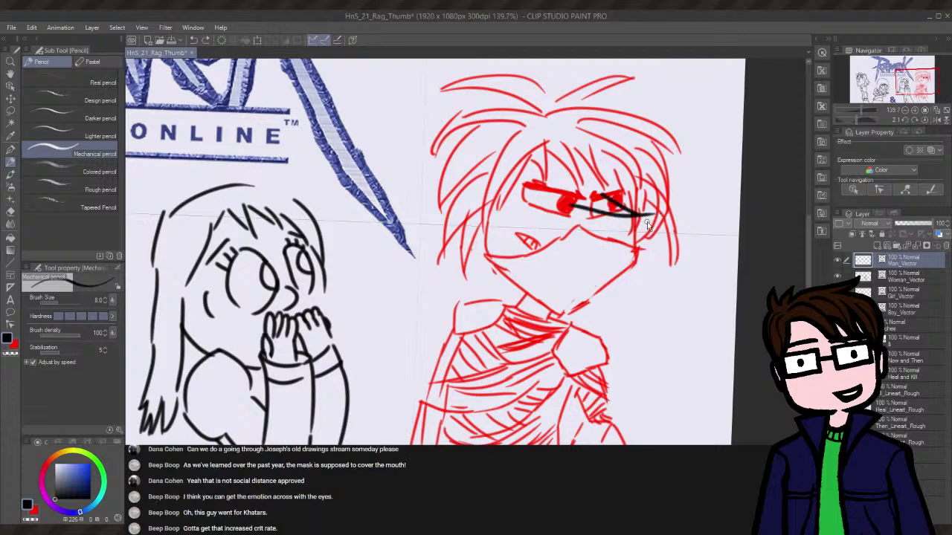
key("ctrl+z")
key("ctrl+z")
- Try drawing gaze arrows pointing out from the man's far eye and from the woman's face
mouse_move(616, 203)
left_mouse_down()
mouse_move(685, 207)
mouse_move(659, 191)
mouse_move(653, 237)
left_mouse_up()
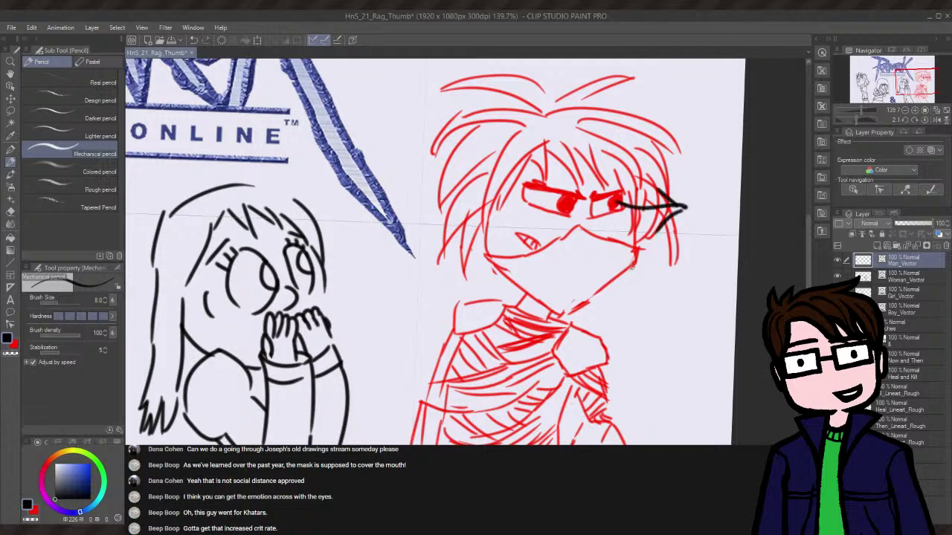
key("ctrl+z")
key("ctrl+z")
key("ctrl+z")
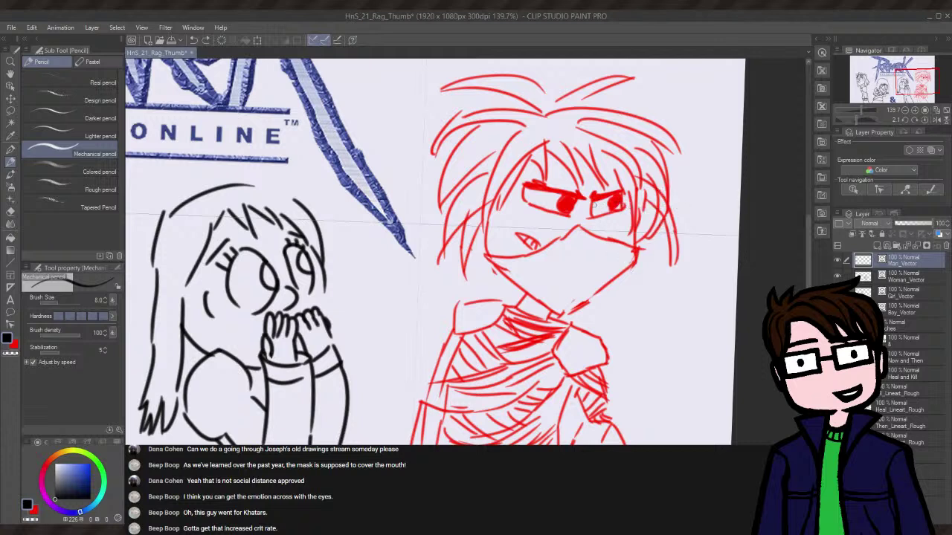
left_click_drag(344, 260, 395, 259)
key("ctrl+z")
key("ctrl+z")
- Examine the inked boy and girl on the thumbnail, then compare them with the woman and the masked man
scroll(467, 252, "left", 15)
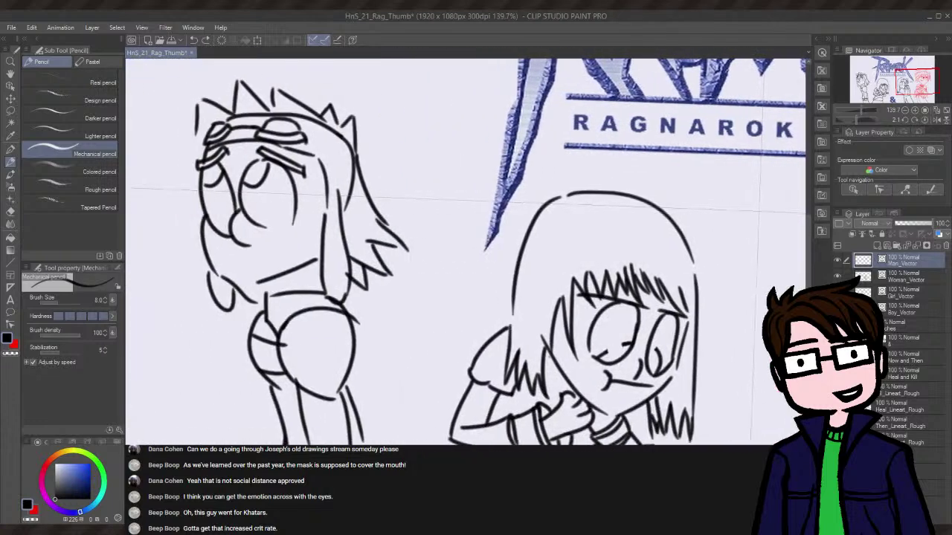
scroll(466, 251, "left", 3)
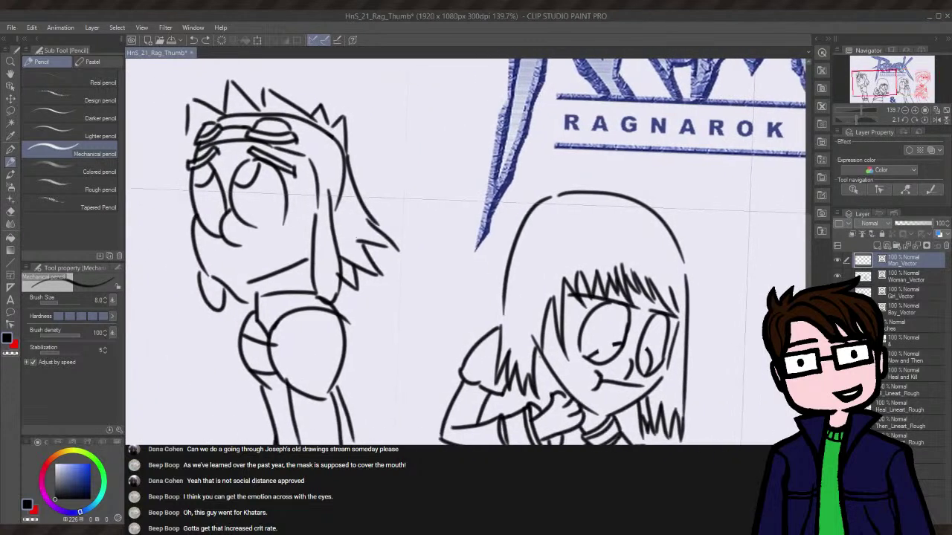
scroll(466, 251, "left", 2)
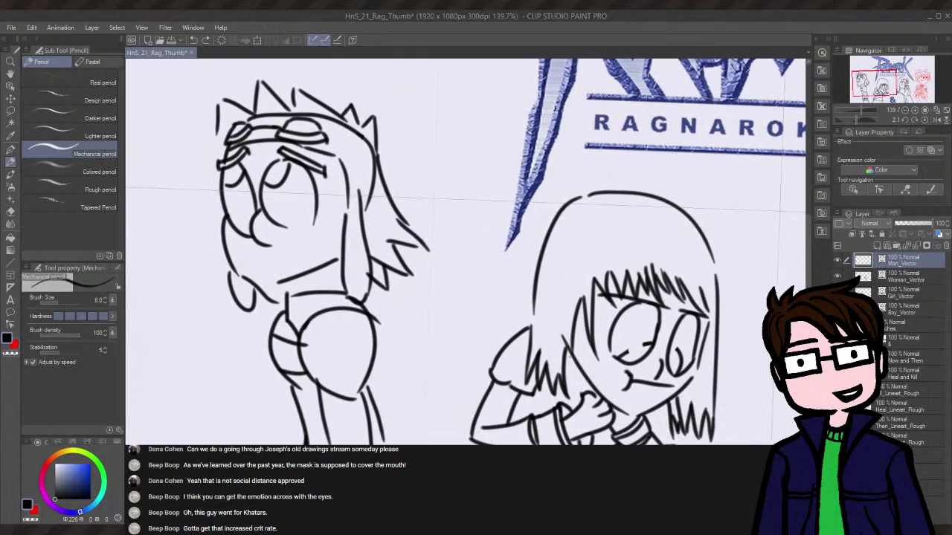
scroll(467, 252, "left", 2)
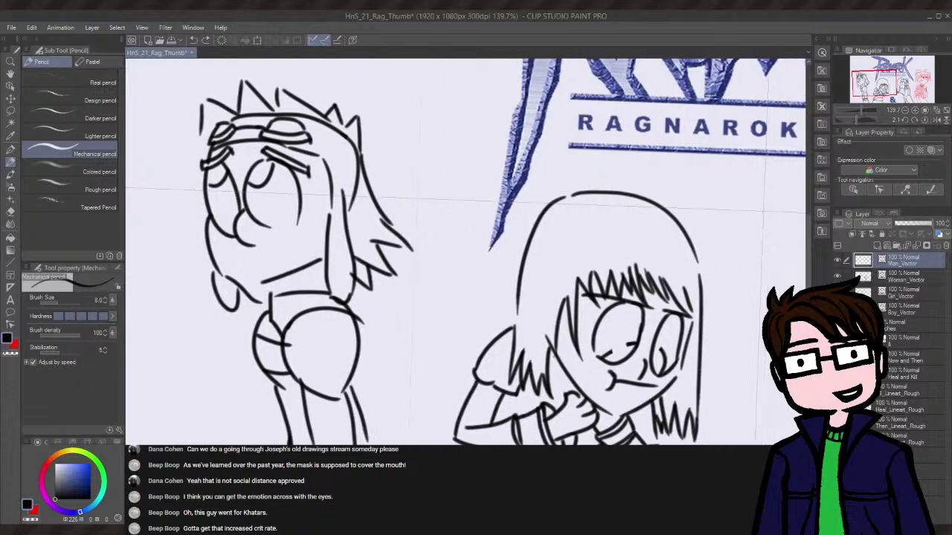
scroll(466, 252, "right", 2)
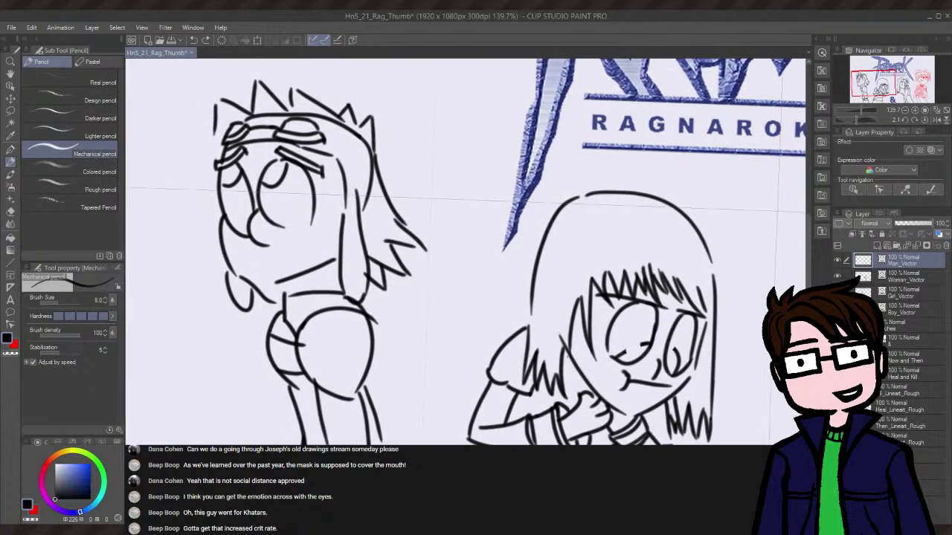
scroll(466, 252, "left", 2)
scroll(467, 251, "right", 3)
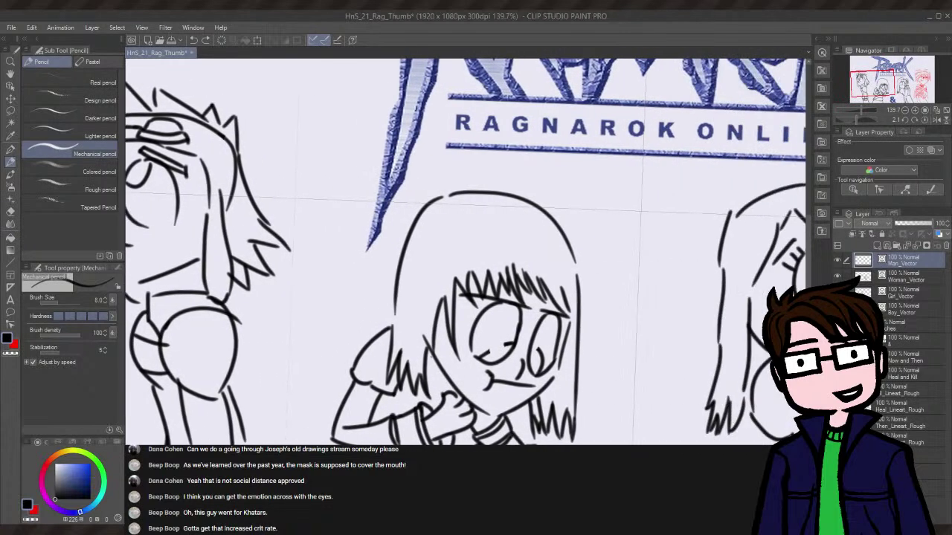
scroll(466, 252, "left", 4)
scroll(466, 251, "right", 10)
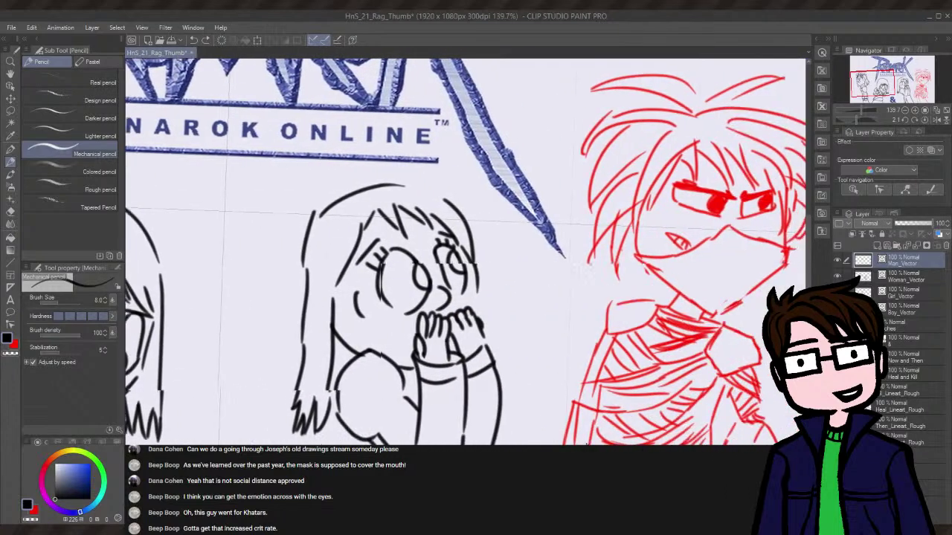
scroll(430, 256, "right", 2)
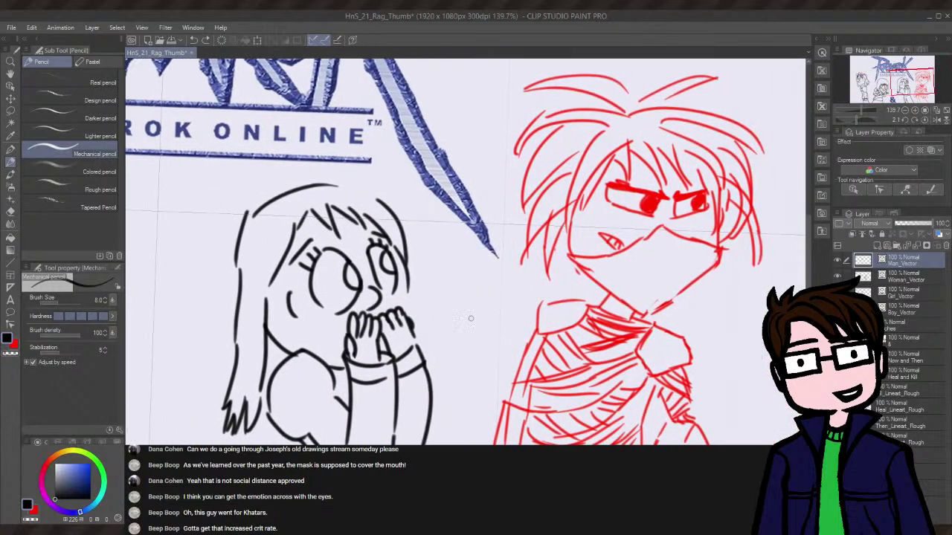
- Try drawing gaze arrows beside the woman's face and beside the man's head
left_click_drag(422, 276, 473, 272)
mouse_move(451, 260)
left_mouse_down()
mouse_move(473, 272)
mouse_move(456, 292)
left_mouse_up()
mouse_move(733, 240)
left_mouse_down()
mouse_move(772, 253)
mouse_move(750, 262)
left_mouse_up()
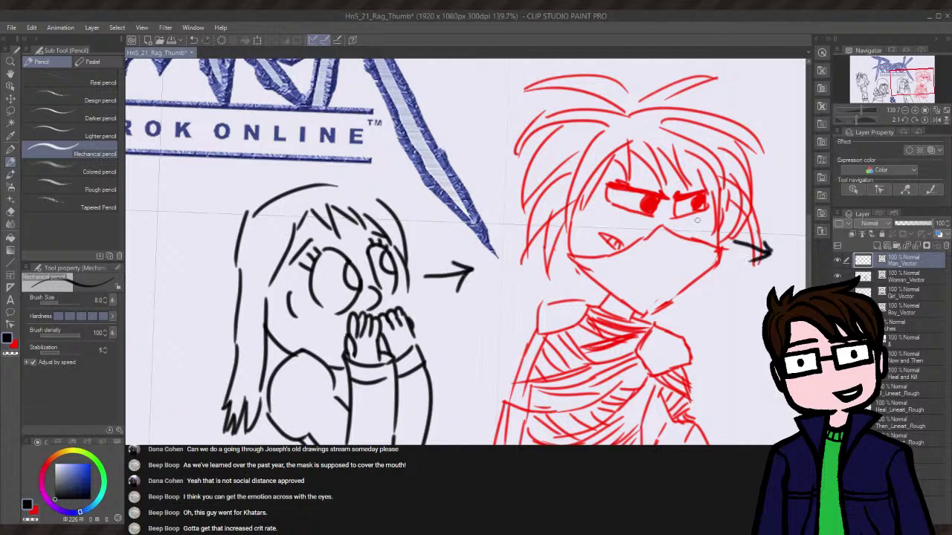
key("ctrl+z")
key("ctrl+z")
key("ctrl+z")
key("ctrl+z")
key("ctrl+z")
key("ctrl+z")
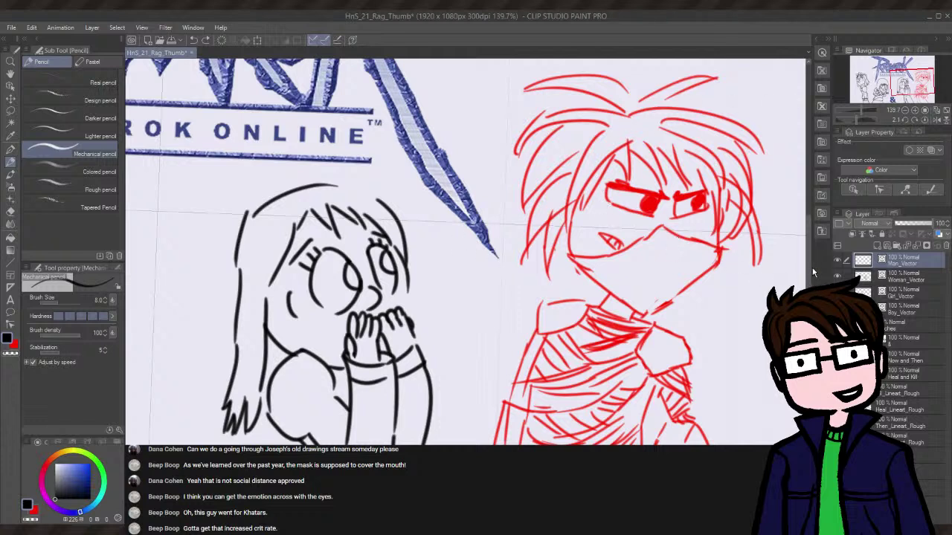
- Ink the near side of the man's face with one curved stroke from his temple down to the jaw
scroll(800, 277, "up", 1)
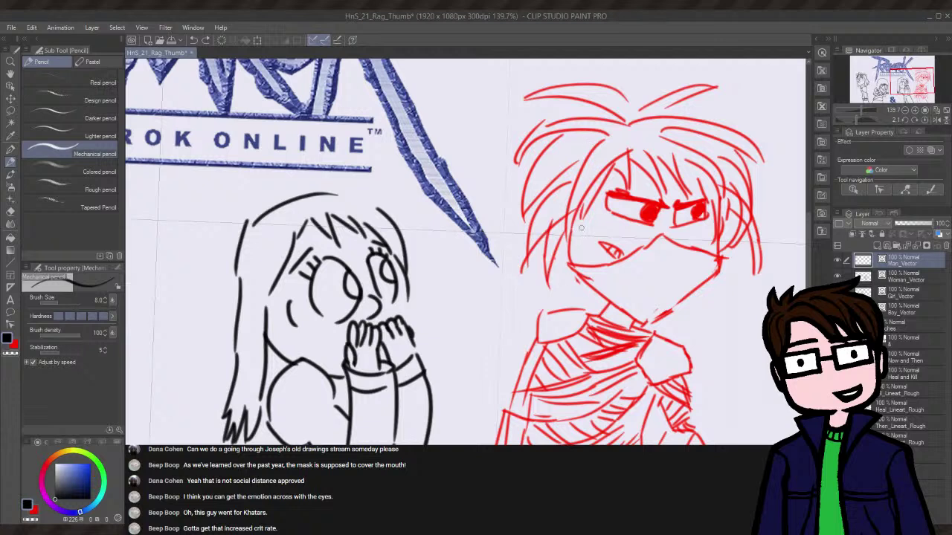
left_click_drag(578, 212, 569, 263)
key("ctrl+z")
mouse_move(575, 211)
left_mouse_down()
mouse_move(582, 295)
mouse_move(601, 308)
left_mouse_up()
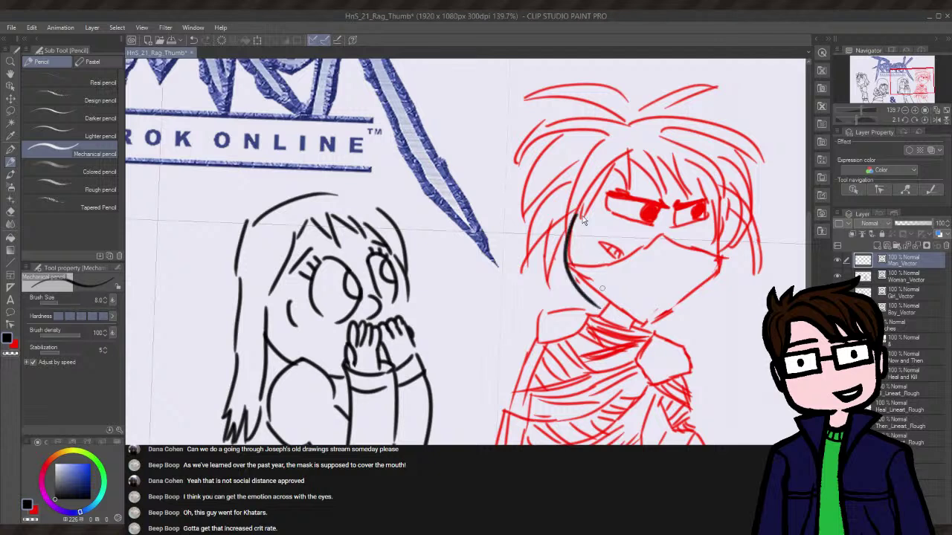
key("ctrl+z")
left_click_drag(574, 213, 611, 301)
key("ctrl+z")
mouse_move(574, 214)
left_mouse_down()
mouse_move(572, 258)
mouse_move(591, 284)
left_mouse_up()
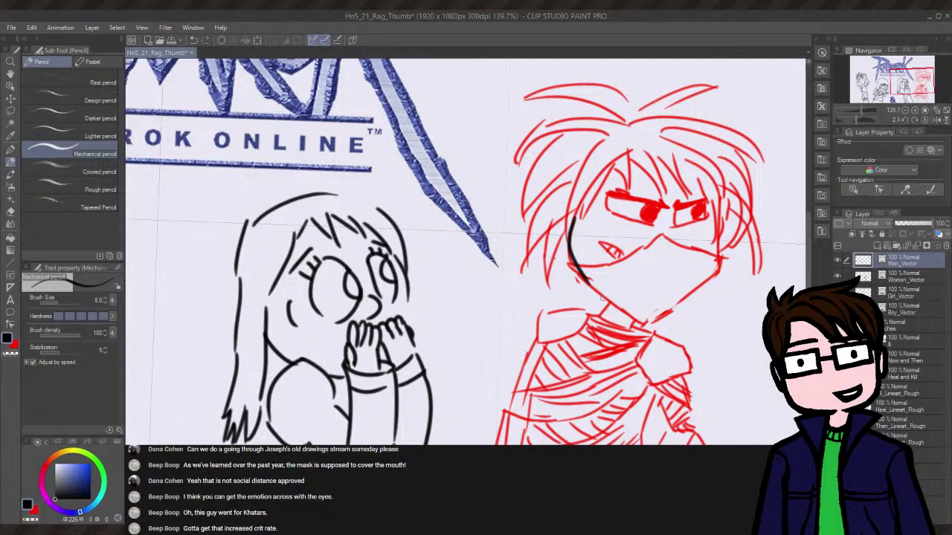
key("ctrl+z")
left_click_drag(573, 214, 610, 305)
key("ctrl+z")
mouse_move(571, 215)
left_mouse_down()
mouse_move(605, 298)
mouse_move(629, 303)
left_mouse_up()
key("ctrl+z")
left_click_drag(572, 214, 622, 313)
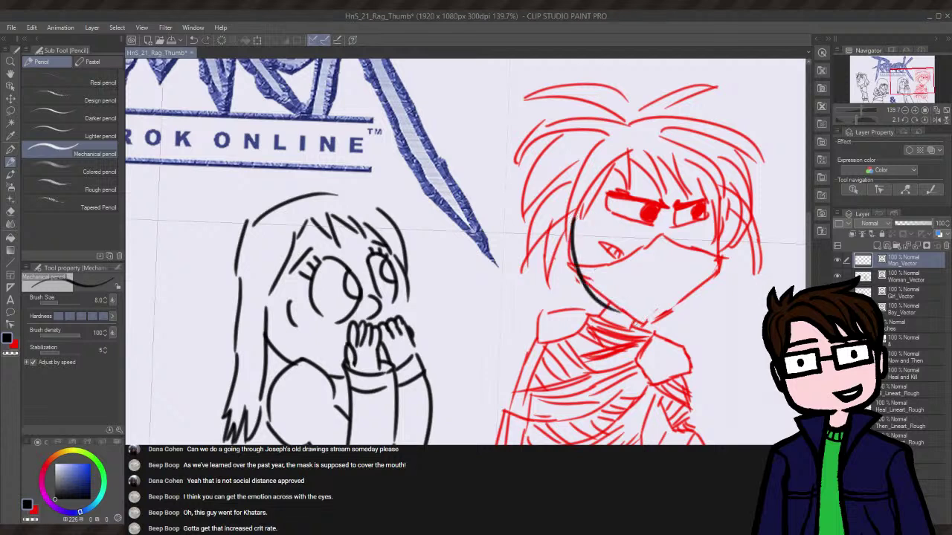
key("ctrl+z")
left_click_drag(576, 207, 608, 299)
key("ctrl+z")
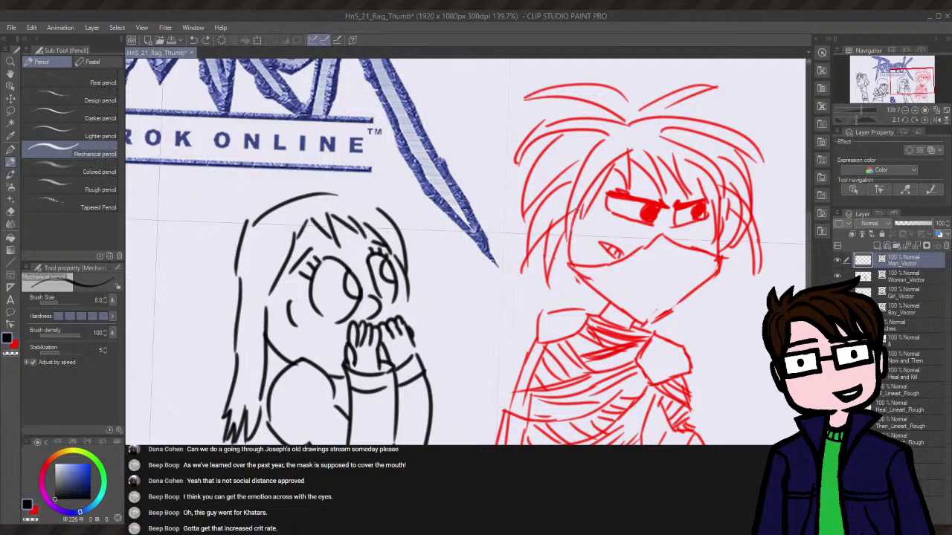
mouse_move(572, 211)
left_mouse_down()
mouse_move(572, 262)
mouse_move(629, 316)
left_mouse_up()
key("ctrl+z")
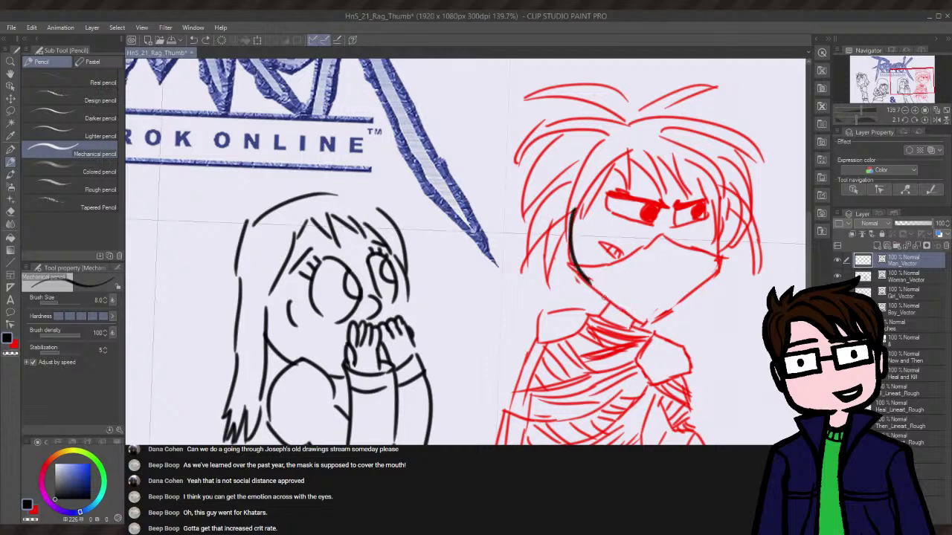
- Ink the lower edges of the man's mask from both sides of the jaw toward the pointed chin
left_click_drag(595, 288, 629, 317)
key("ctrl+z")
left_click_drag(592, 285, 645, 330)
left_click_drag(719, 272, 652, 321)
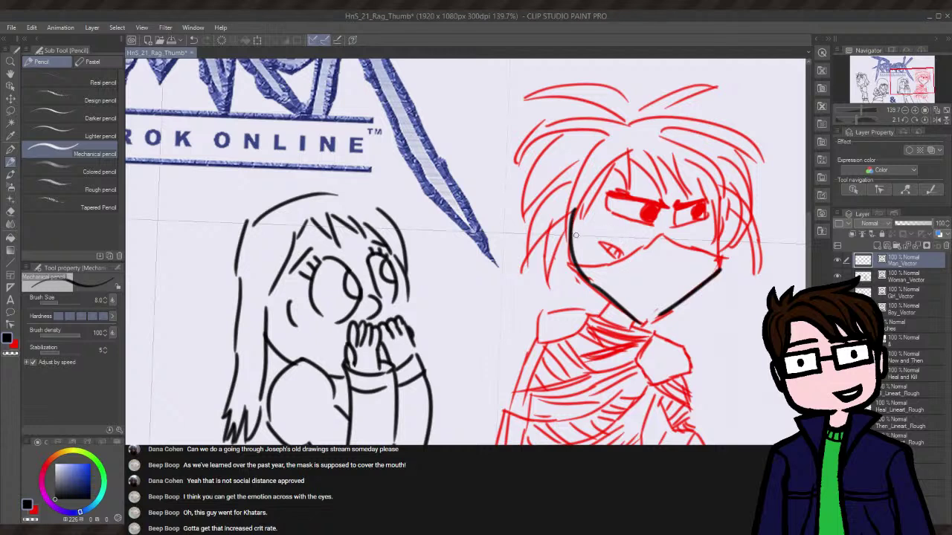
- Try to ink the mask's upper edge from the near cheek over the nose to the far cheek
left_click_drag(573, 234, 649, 251)
key("ctrl+z")
left_click_drag(571, 232, 655, 245)
key("ctrl+z")
mouse_move(578, 243)
left_mouse_down()
mouse_move(632, 251)
mouse_move(657, 241)
left_mouse_up()
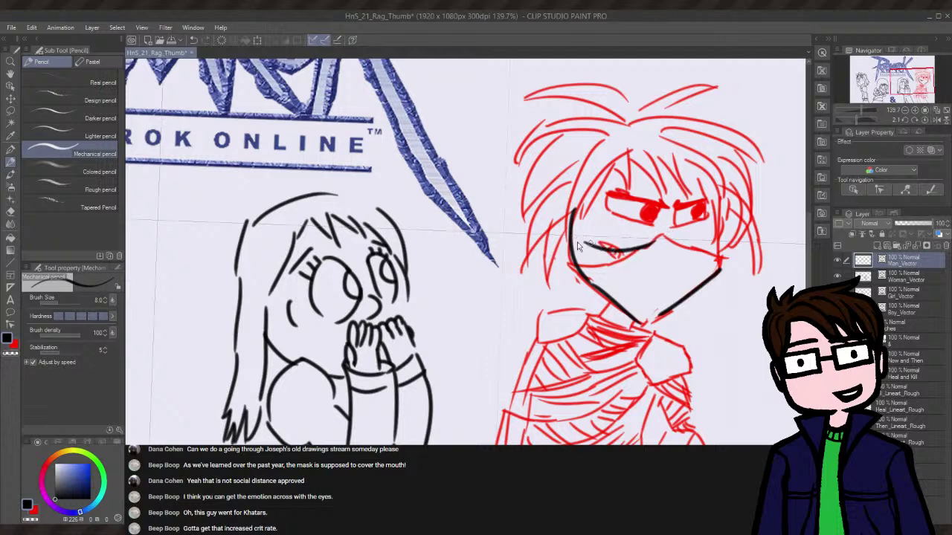
key("ctrl+z")
mouse_move(579, 241)
left_mouse_down()
mouse_move(659, 235)
mouse_move(726, 256)
left_mouse_up()
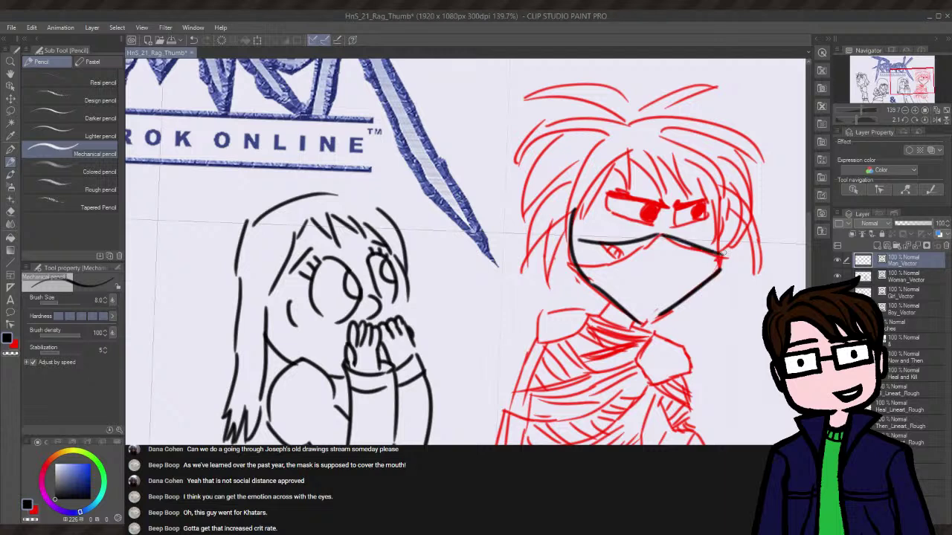
key("ctrl+z")
left_click_drag(659, 233, 729, 262)
key("ctrl+z")
key("ctrl+z")
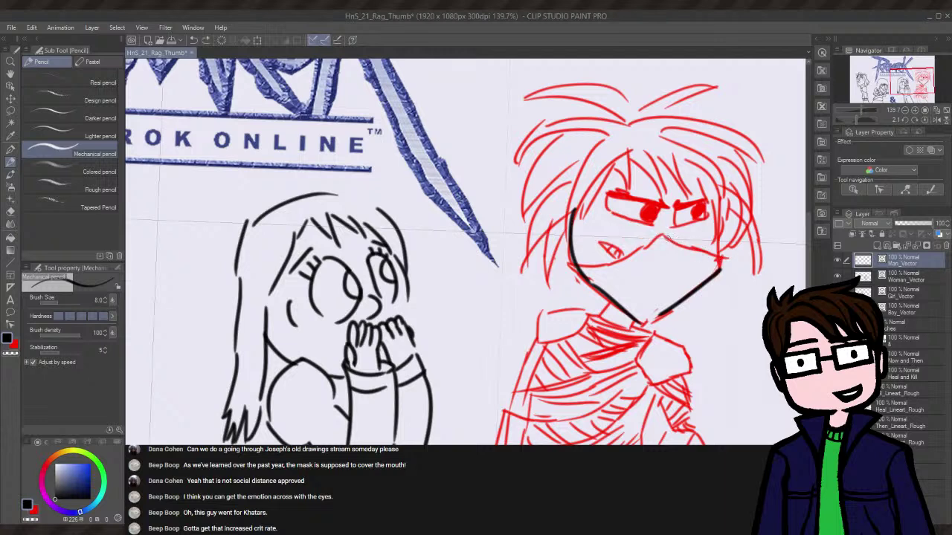
- Ink the mask's upper edge from the nose to the far cheek and the short far side of the man's face
left_click_drag(659, 235, 726, 259)
key("ctrl+z")
mouse_move(659, 235)
left_mouse_down()
mouse_move(720, 261)
mouse_move(721, 284)
left_mouse_up()
key("ctrl+z")
left_click_drag(719, 252, 716, 271)
key("ctrl+z")
left_click_drag(719, 232, 719, 277)
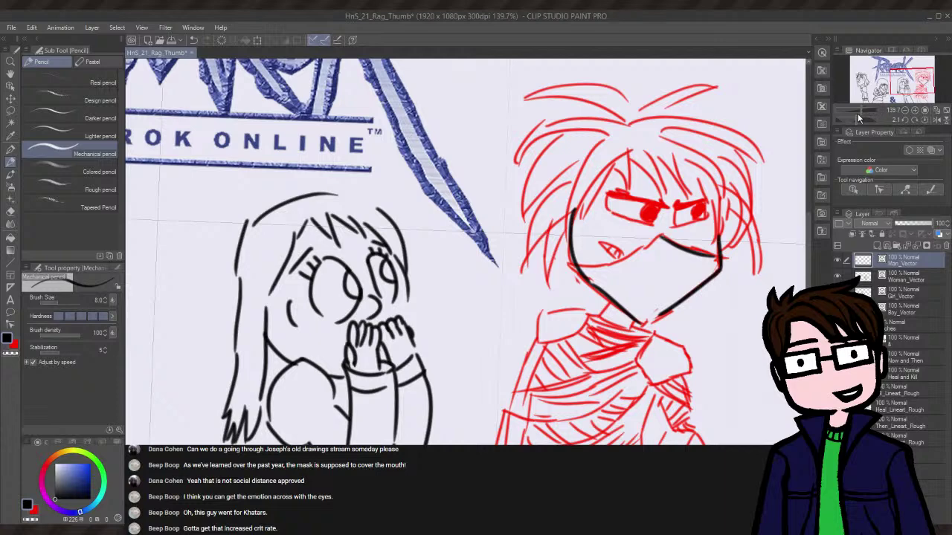
left_click_drag(858, 115, 823, 121)
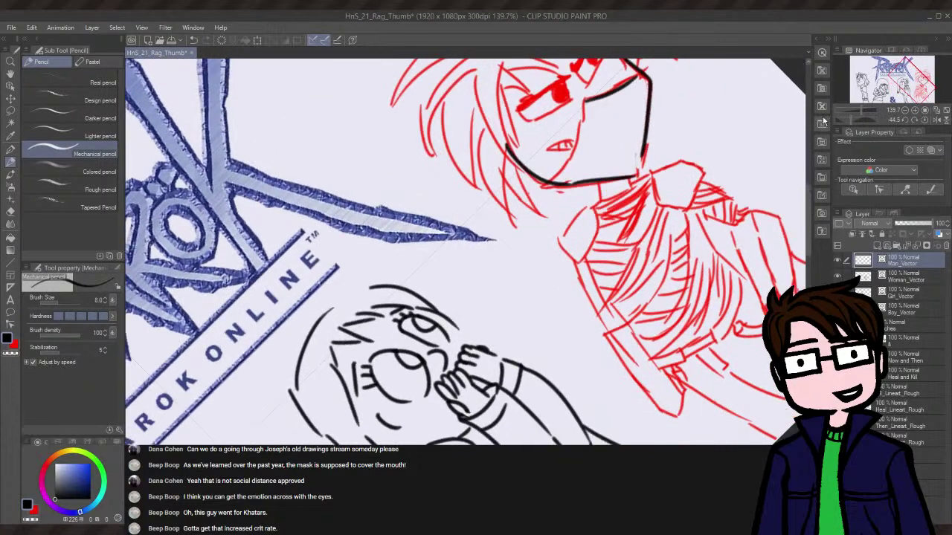
- Ink the mask's upper edge from the nose down to the near side of the man's jaw
left_click_drag(581, 106, 537, 159)
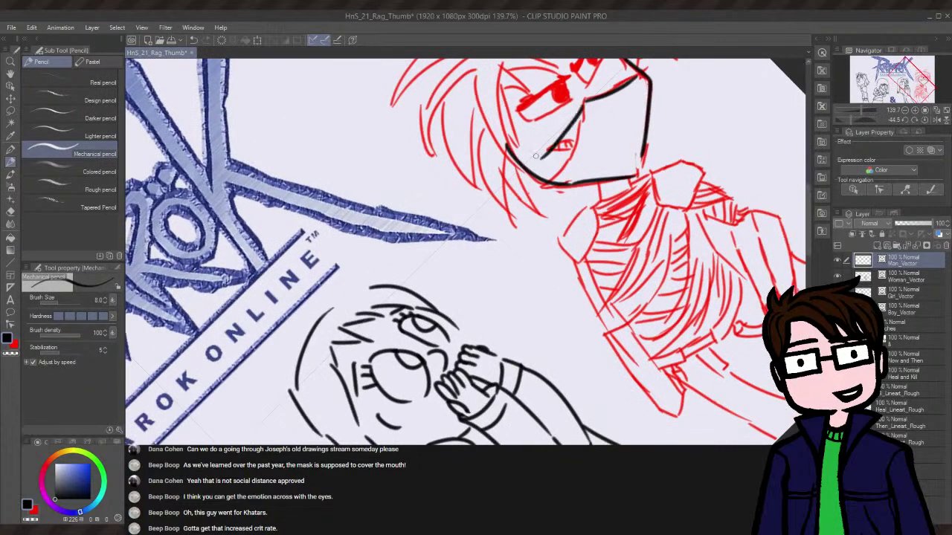
key("ctrl+z")
left_click_drag(586, 102, 536, 172)
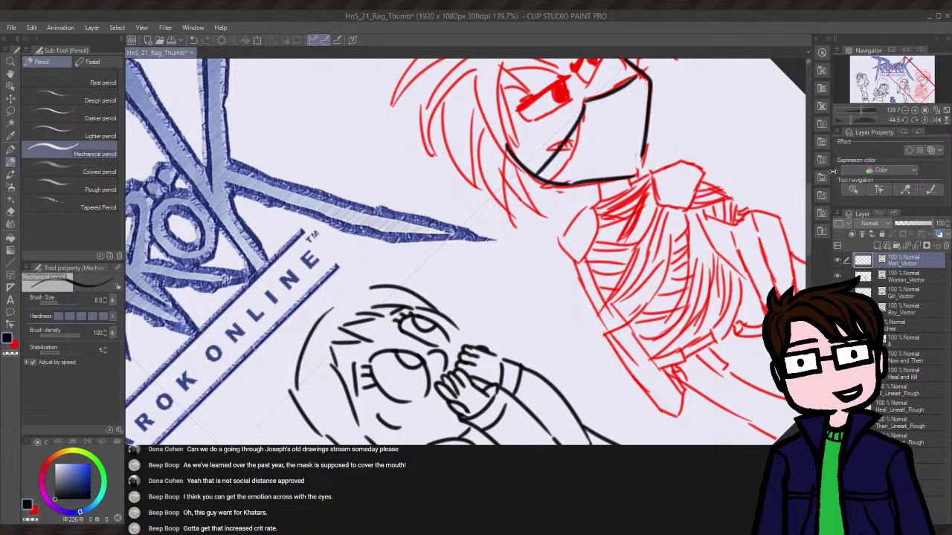
- Ink the thick slanted upper lid line of the man's near eye over the red sketch
mouse_move(852, 119)
left_mouse_down()
mouse_move(864, 119)
mouse_move(852, 116)
left_mouse_up()
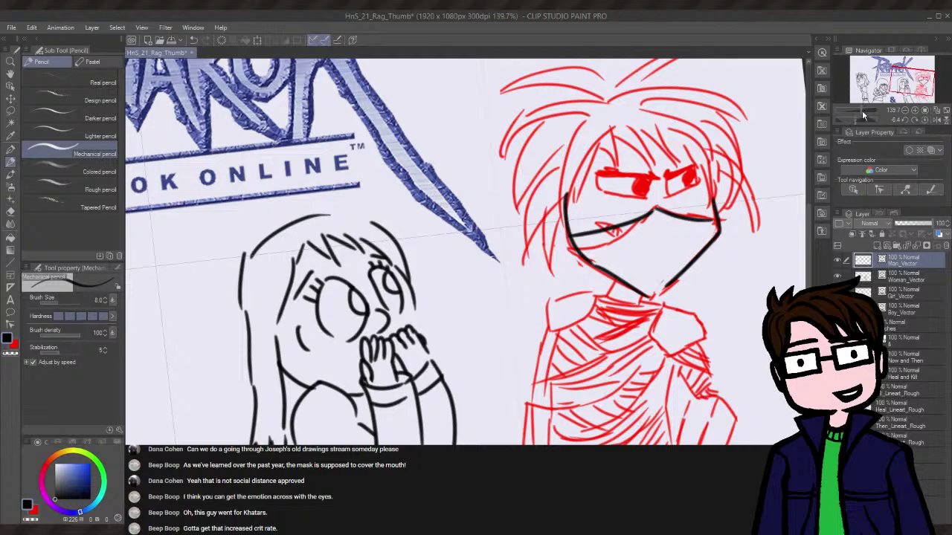
left_click_drag(857, 117, 866, 120)
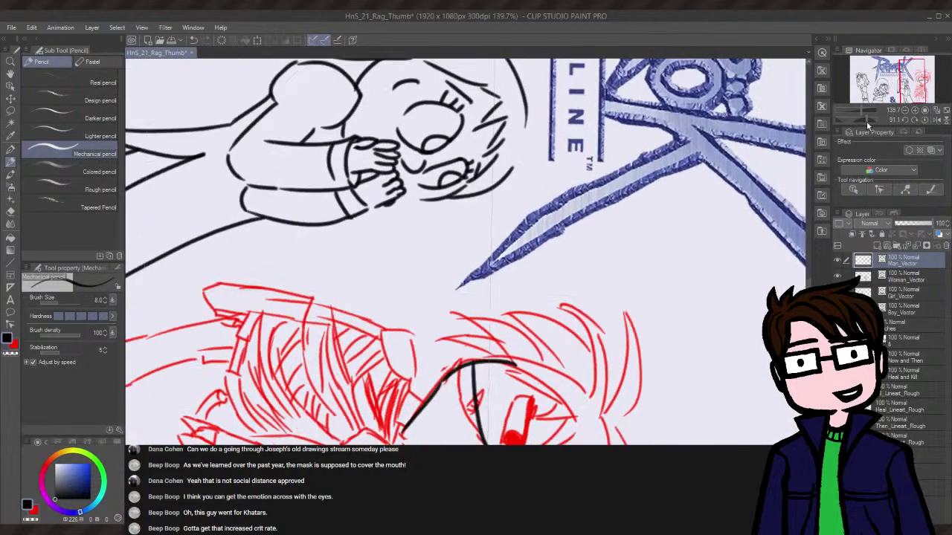
scroll(465, 252, "down", 3)
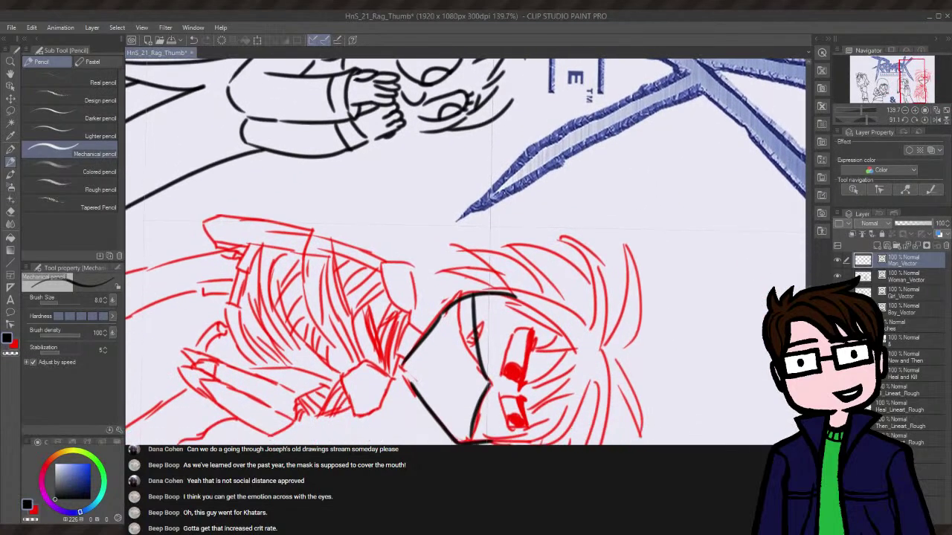
scroll(465, 253, "down", 5)
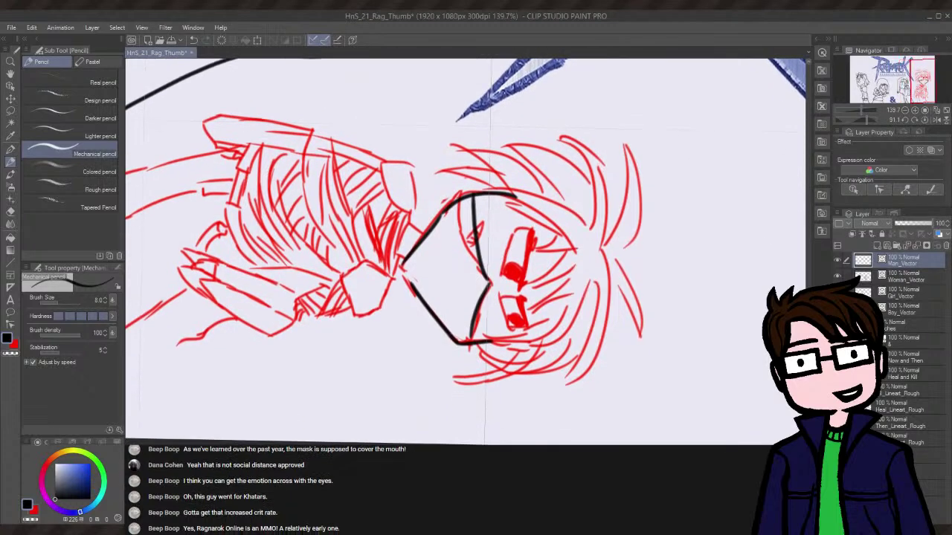
left_click_drag(533, 229, 522, 290)
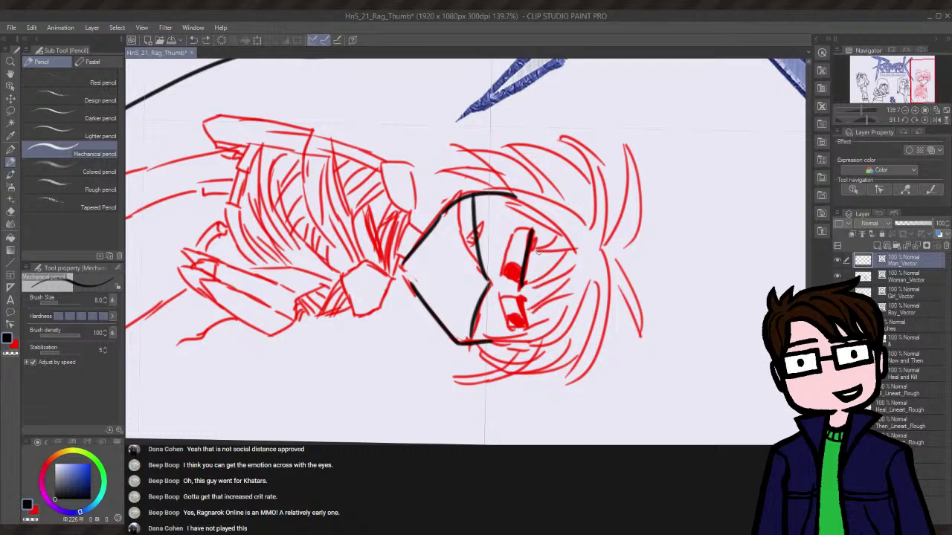
key("ctrl+z")
left_click_drag(537, 233, 525, 298)
key("ctrl+z")
left_click_drag(533, 228, 521, 287)
key("ctrl+z")
left_click_drag(533, 227, 522, 291)
key("ctrl+z")
key("ctrl+z")
left_click_drag(535, 229, 521, 287)
key("ctrl+z")
- Ink the slanted upper lid line of the man's far eye
mouse_move(538, 259)
left_mouse_down()
mouse_move(521, 289)
mouse_move(531, 269)
mouse_move(520, 289)
mouse_move(529, 333)
left_mouse_up()
key("ctrl+z")
key("ctrl+z")
left_click_drag(519, 297, 528, 333)
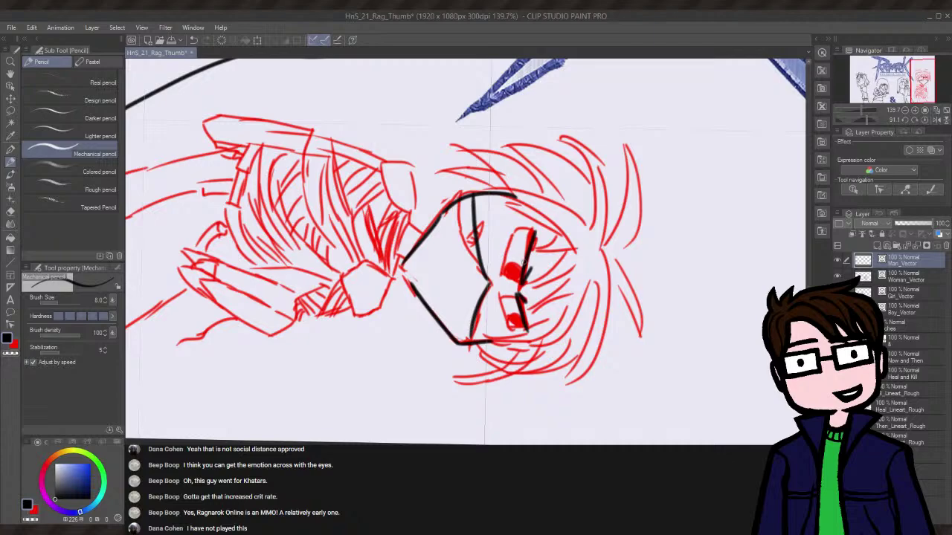
- Close the outlines of both of the man's eyes with short side strokes and lower lid lines
mouse_move(863, 111)
left_mouse_down()
mouse_move(868, 123)
mouse_move(842, 126)
mouse_move(866, 109)
left_mouse_up()
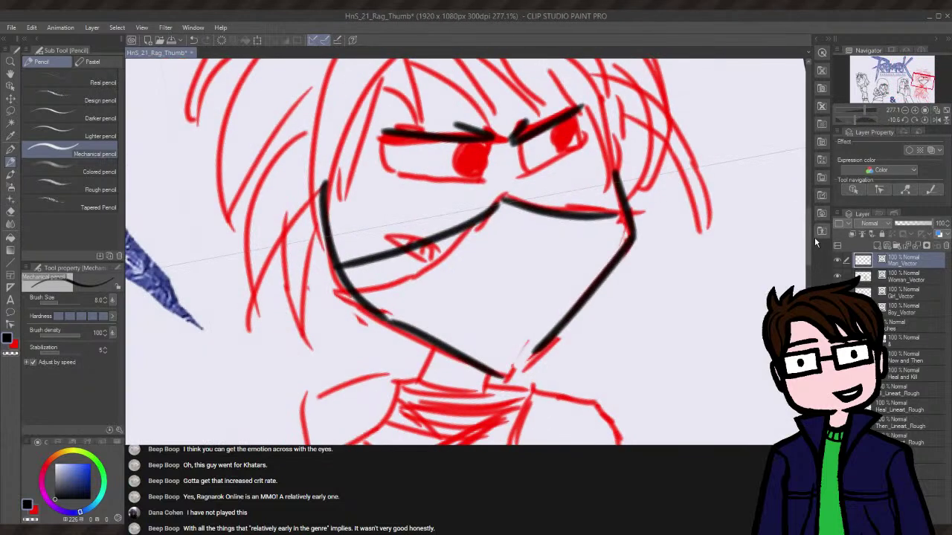
scroll(809, 237, "up", 2)
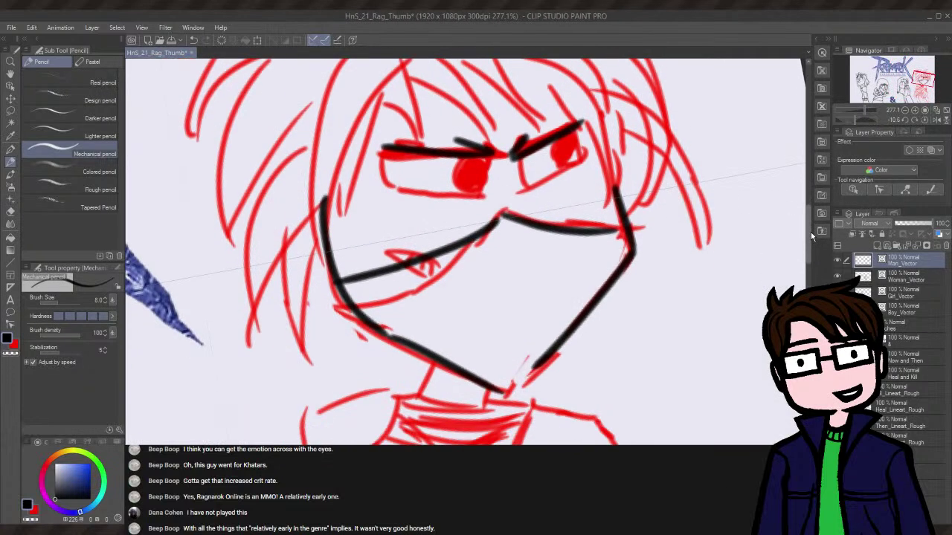
scroll(811, 232, "up", 5)
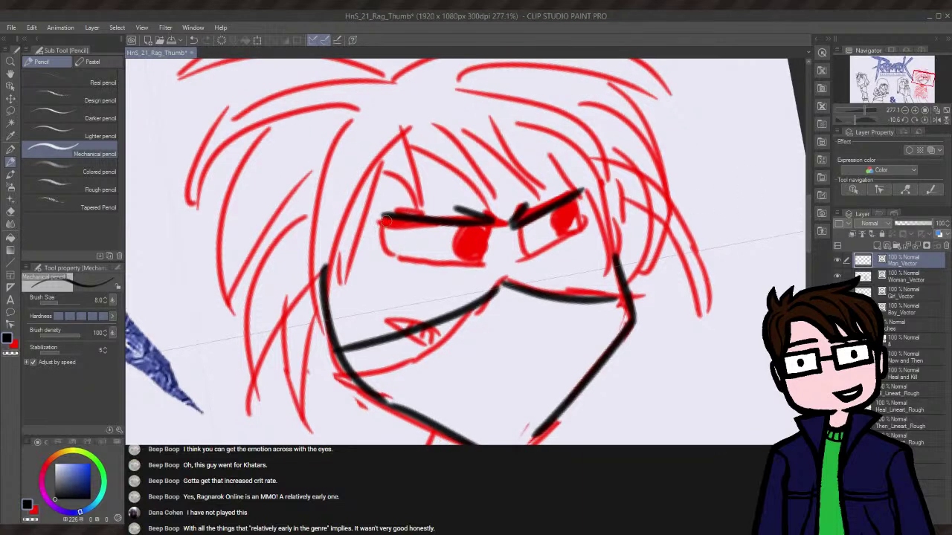
left_click_drag(388, 221, 388, 253)
left_click_drag(579, 194, 584, 225)
left_click_drag(518, 225, 525, 256)
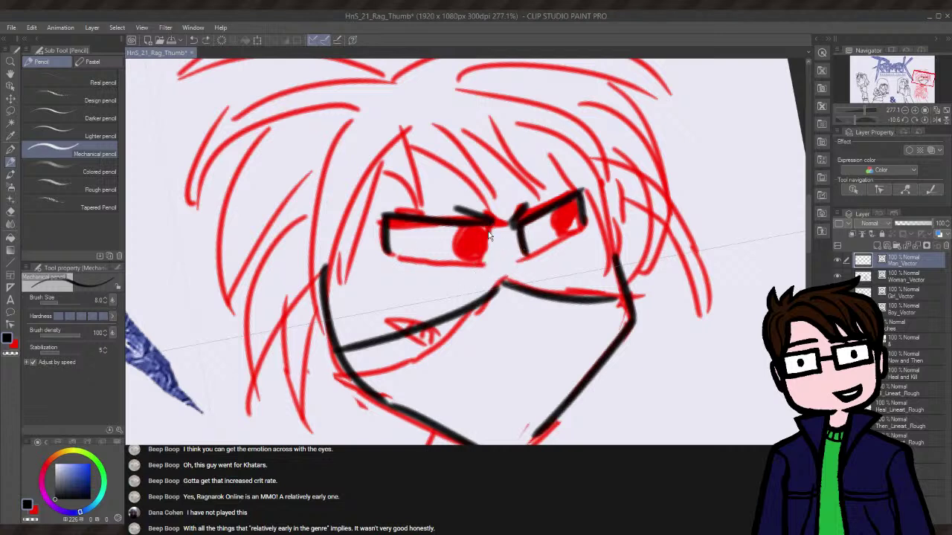
left_click_drag(489, 221, 484, 256)
left_click_drag(384, 249, 481, 266)
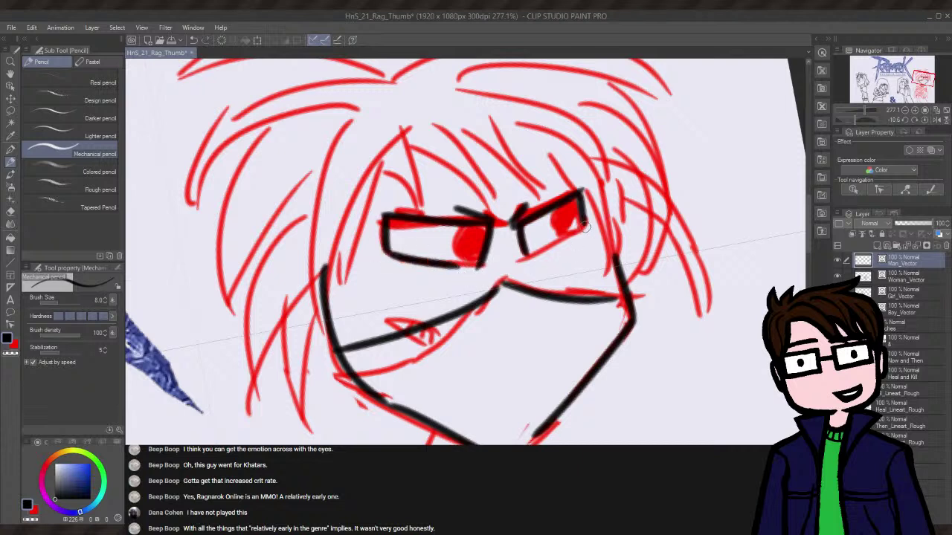
left_click_drag(585, 222, 508, 260)
key("ctrl+z")
left_click_drag(586, 221, 524, 256)
- Ink the curved iris edge inside each of the man's eyes
mouse_move(466, 225)
left_mouse_down()
mouse_move(453, 257)
mouse_move(478, 262)
left_mouse_up()
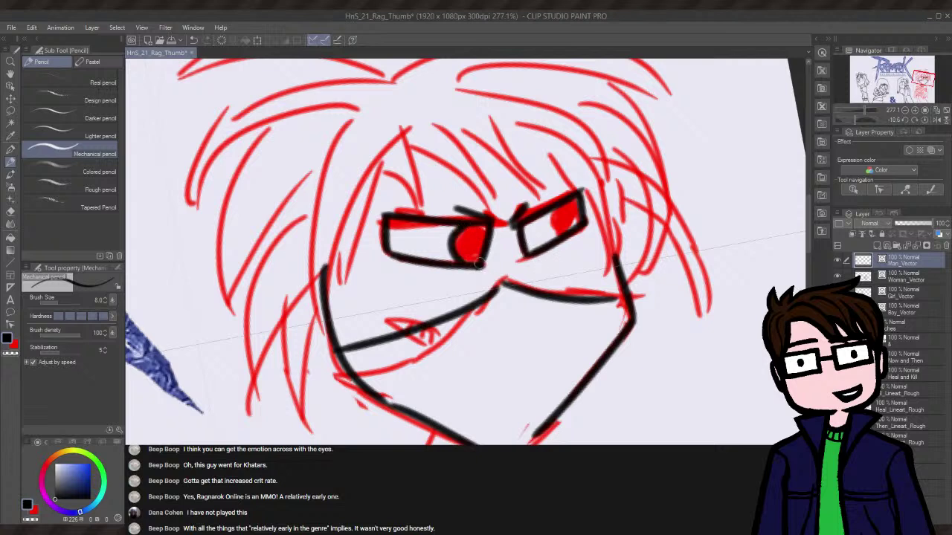
key("ctrl+z")
mouse_move(463, 218)
left_mouse_down()
mouse_move(450, 250)
mouse_move(477, 262)
left_mouse_up()
left_click_drag(559, 202, 559, 237)
key("ctrl+z")
left_click_drag(555, 202, 560, 236)
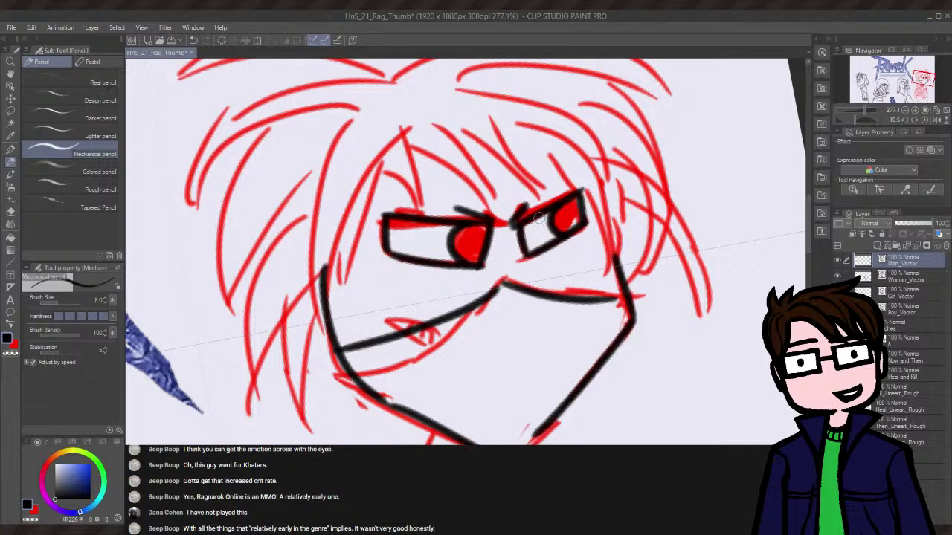
- Sketch triangular sample eyes with filled pupils in the blank area beside the man's head and undo them
mouse_move(701, 120)
left_mouse_down()
mouse_move(757, 192)
mouse_move(757, 122)
mouse_move(701, 123)
left_mouse_up()
key("ctrl+z")
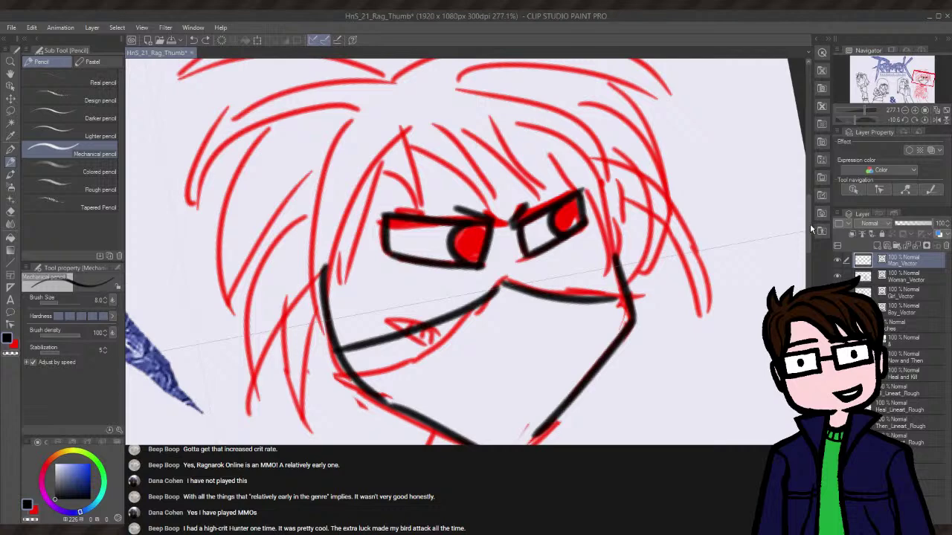
mouse_move(809, 223)
left_mouse_down()
mouse_move(811, 236)
mouse_move(811, 226)
left_mouse_up()
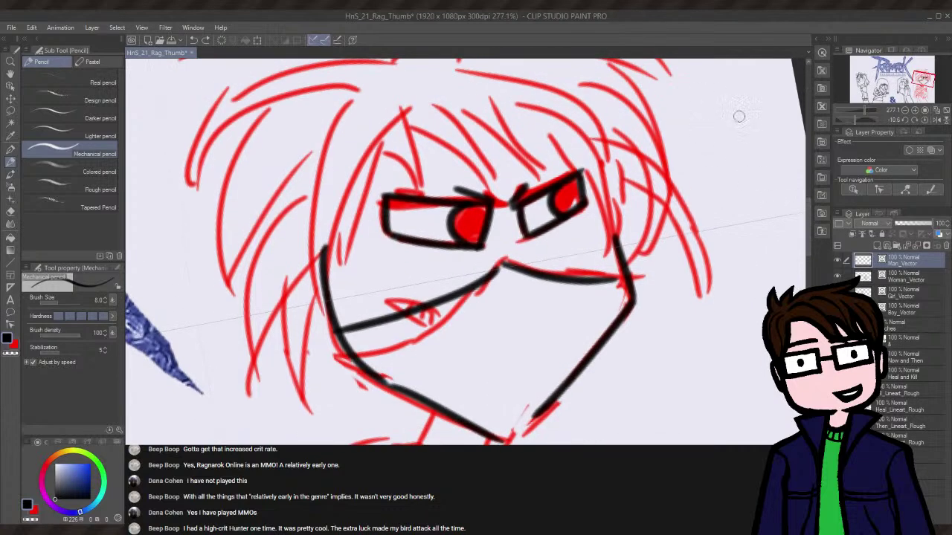
mouse_move(757, 99)
left_mouse_down()
mouse_move(708, 150)
mouse_move(777, 130)
mouse_move(755, 99)
left_mouse_up()
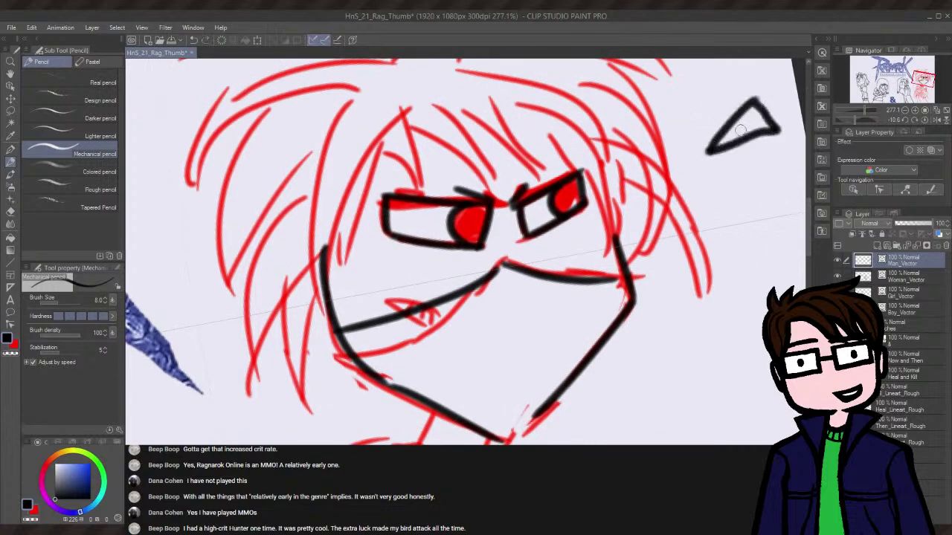
mouse_move(734, 129)
left_mouse_down()
mouse_move(722, 142)
mouse_move(740, 134)
mouse_move(716, 146)
mouse_move(736, 129)
left_mouse_up()
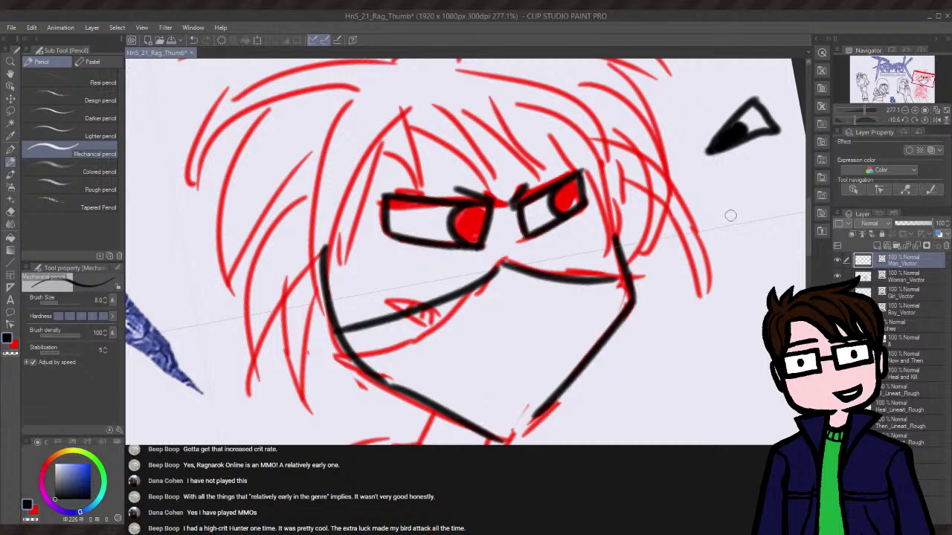
mouse_move(723, 216)
left_mouse_down()
mouse_move(789, 217)
mouse_move(747, 170)
mouse_move(723, 215)
left_mouse_up()
key("ctrl+z")
mouse_move(670, 417)
left_mouse_down()
mouse_move(784, 410)
mouse_move(762, 359)
mouse_move(752, 254)
mouse_move(673, 415)
left_mouse_up()
mouse_move(751, 348)
left_mouse_down()
mouse_move(756, 408)
mouse_move(752, 381)
mouse_move(764, 382)
mouse_move(755, 403)
mouse_move(748, 359)
mouse_move(766, 400)
left_mouse_up()
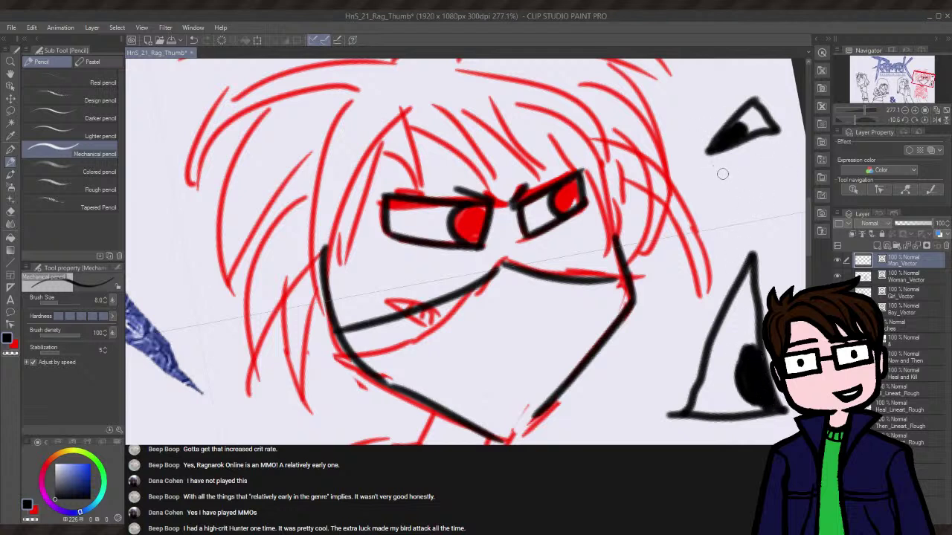
key("ctrl+z")
key("ctrl+z")
key("ctrl+z")
key("ctrl+z")
key("ctrl+z")
key("ctrl+z")
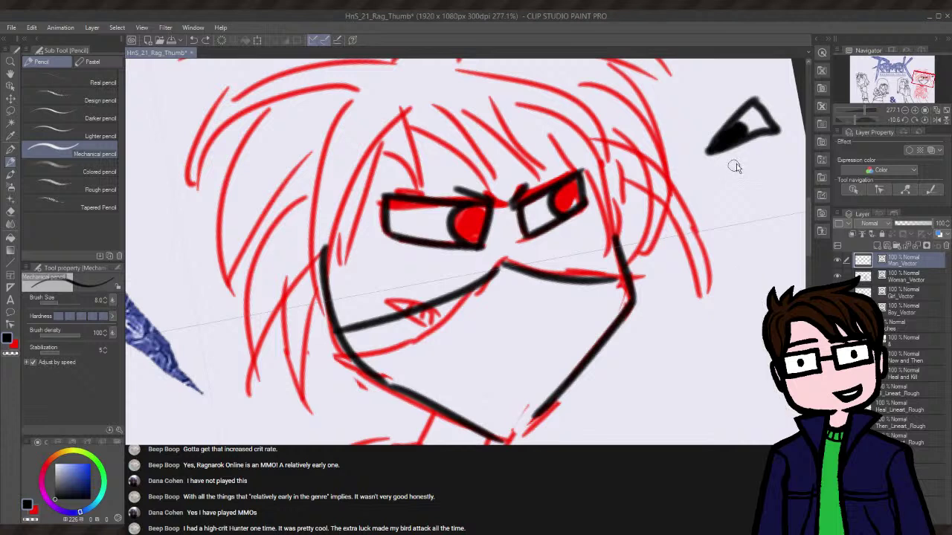
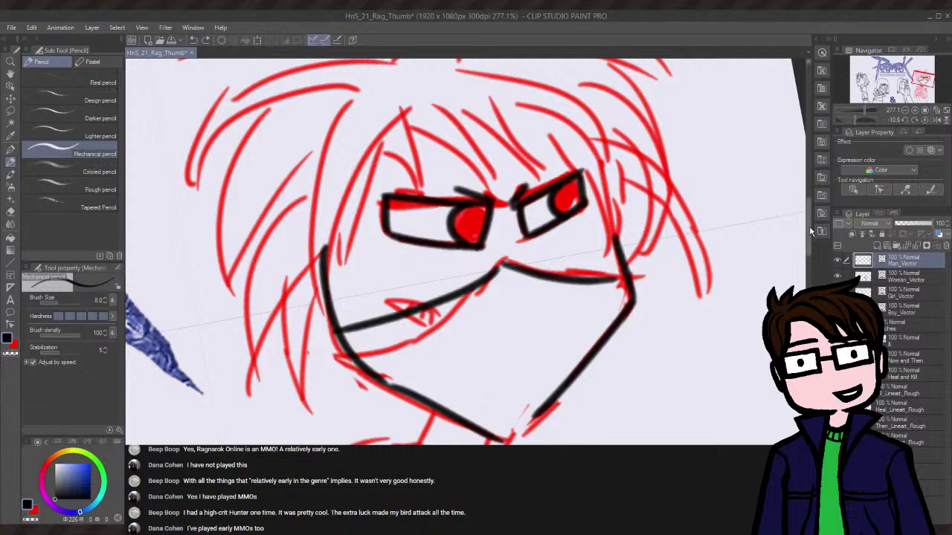
- Ink the narrow pointed hair lock hanging beside the near side of the man's face with two converging strokes
mouse_move(809, 231)
left_mouse_down()
mouse_move(809, 212)
mouse_move(803, 228)
left_mouse_up()
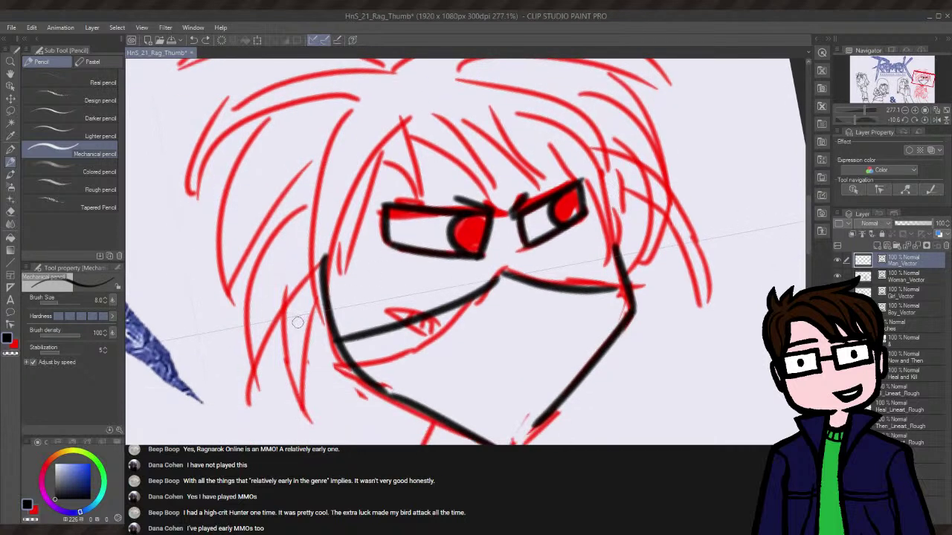
left_click_drag(323, 291, 336, 415)
key("ctrl+z")
left_click_drag(324, 286, 305, 418)
left_click_drag(285, 290, 305, 415)
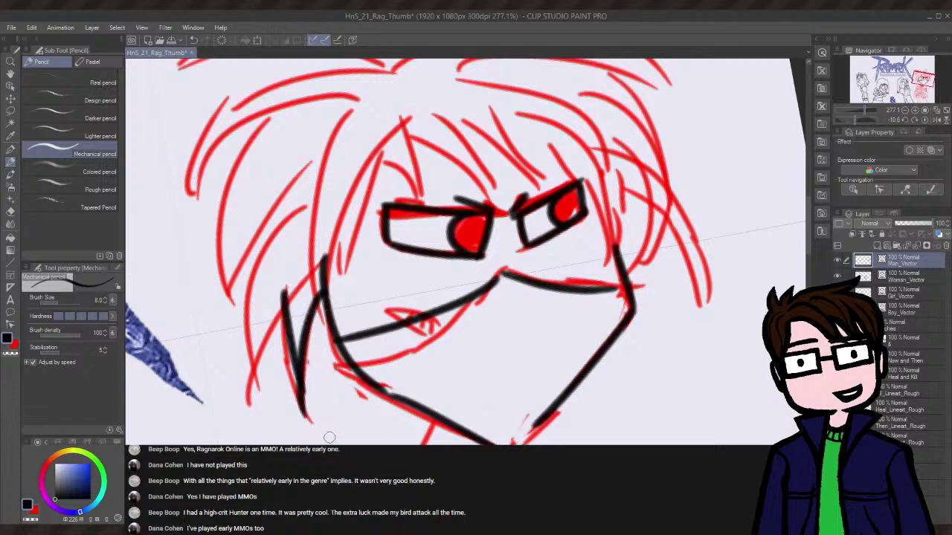
key("ctrl+z")
left_click_drag(290, 288, 305, 409)
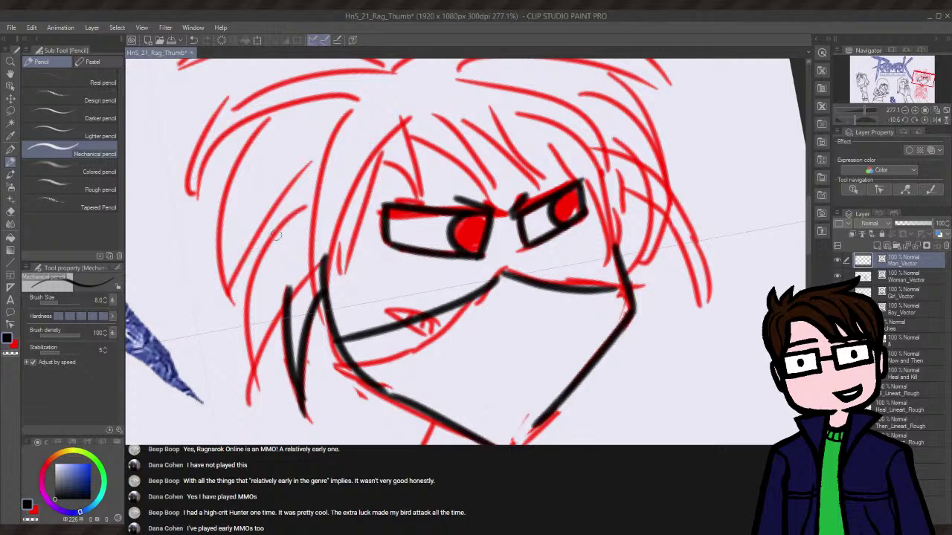
- Ink the next pointed hair lock outward, with a long curved outer stroke and a short return stroke from its tip
mouse_move(308, 203)
left_mouse_down()
mouse_move(245, 290)
mouse_move(243, 346)
left_mouse_up()
key("ctrl+z")
left_click_drag(299, 218, 259, 393)
key("ctrl+z")
mouse_move(299, 212)
left_mouse_down()
mouse_move(243, 283)
mouse_move(238, 368)
mouse_move(283, 322)
left_mouse_up()
key("ctrl+z")
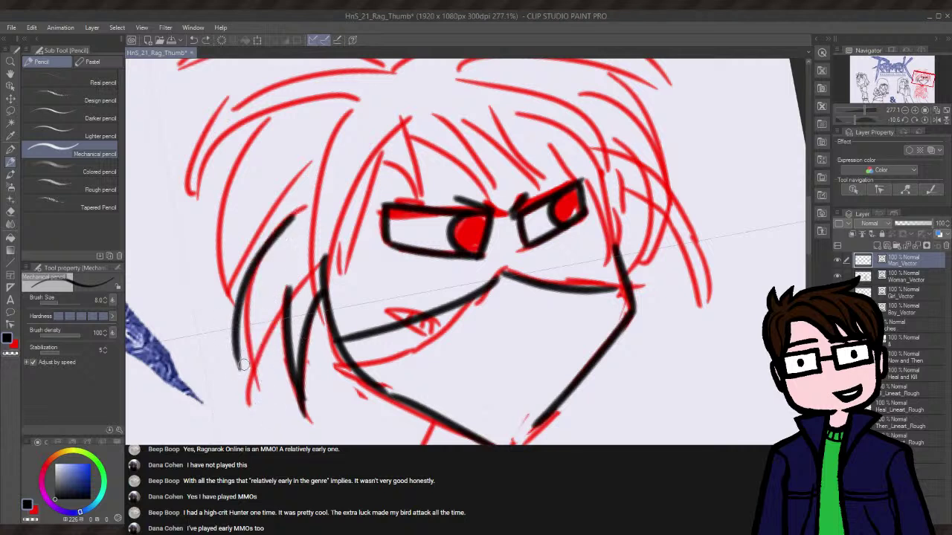
left_click_drag(238, 369, 285, 319)
key("ctrl+z")
left_click_drag(237, 368, 279, 302)
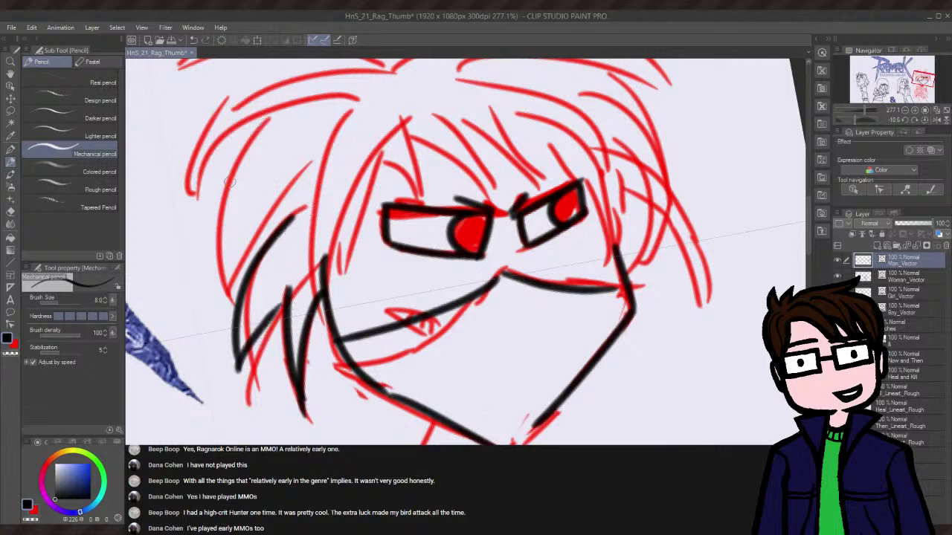
- Ink the long curved outer hair strands on the near side of the man's head, meeting in a pointed tip
left_click_drag(252, 142, 237, 268)
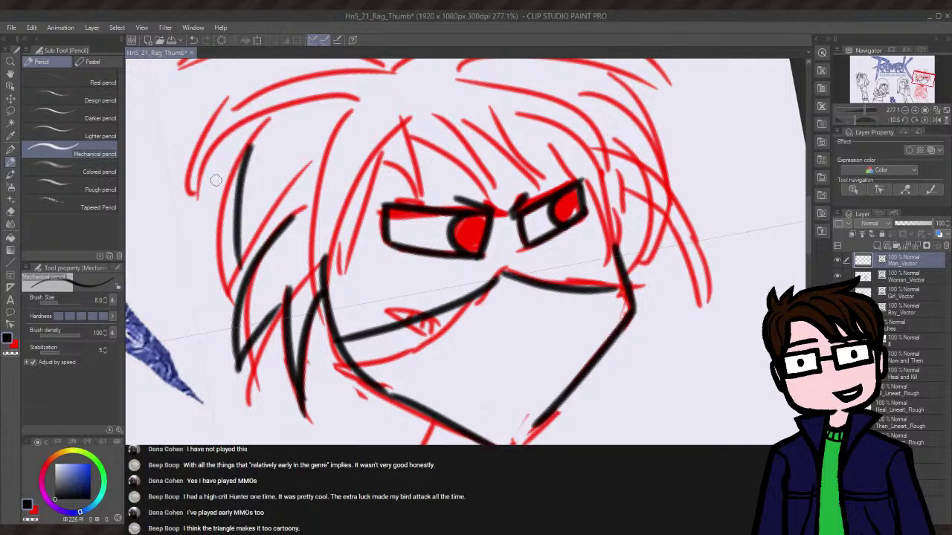
left_click_drag(262, 115, 198, 232)
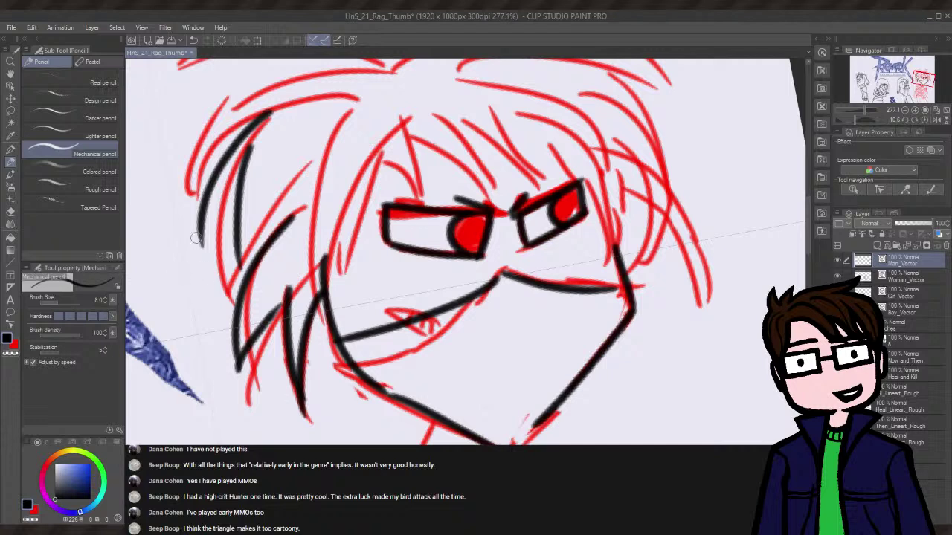
left_click_drag(308, 65, 195, 244)
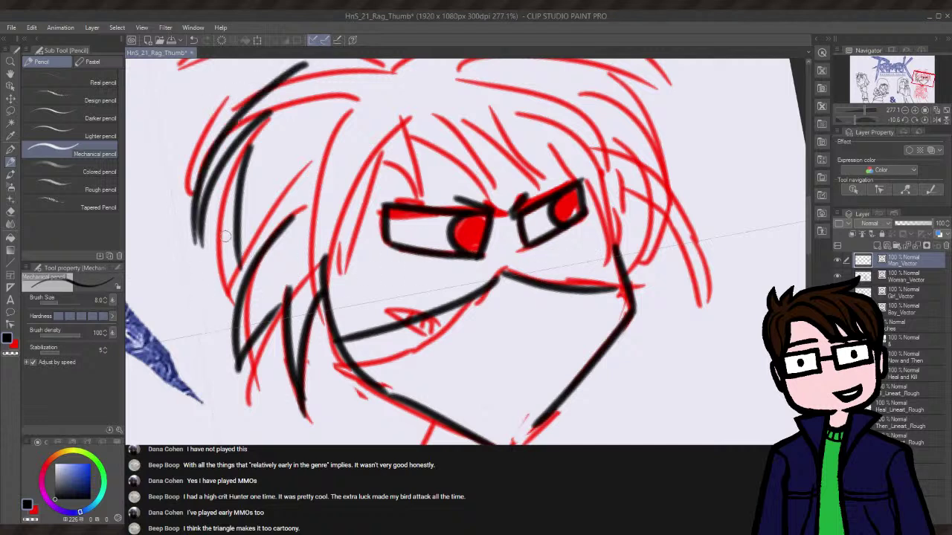
left_click_drag(195, 225, 199, 251)
left_click_drag(195, 217, 203, 259)
- Ink the small pointed fringe lock above the near eye and the long curved strand running down beside the temple
left_click_drag(399, 119, 411, 182)
key("ctrl+z")
left_click_drag(403, 113, 417, 180)
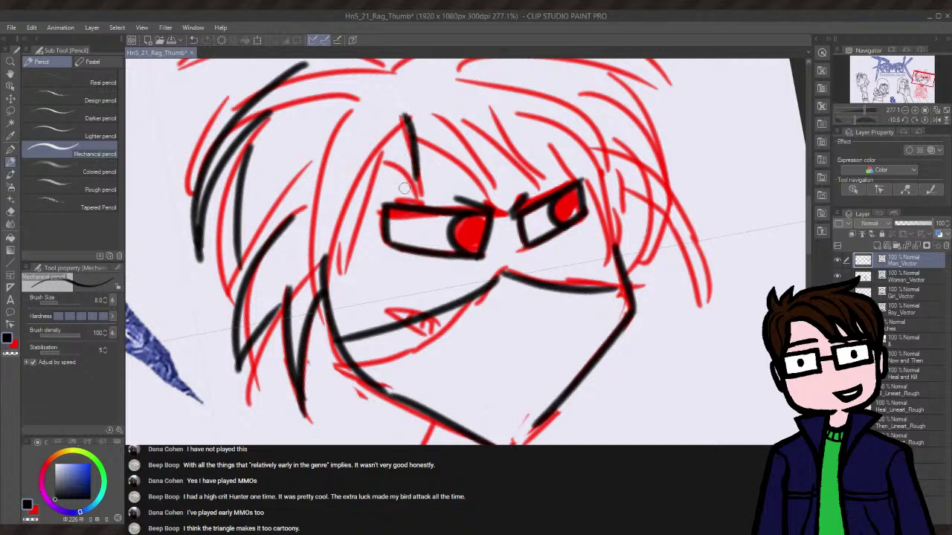
left_click_drag(381, 131, 413, 180)
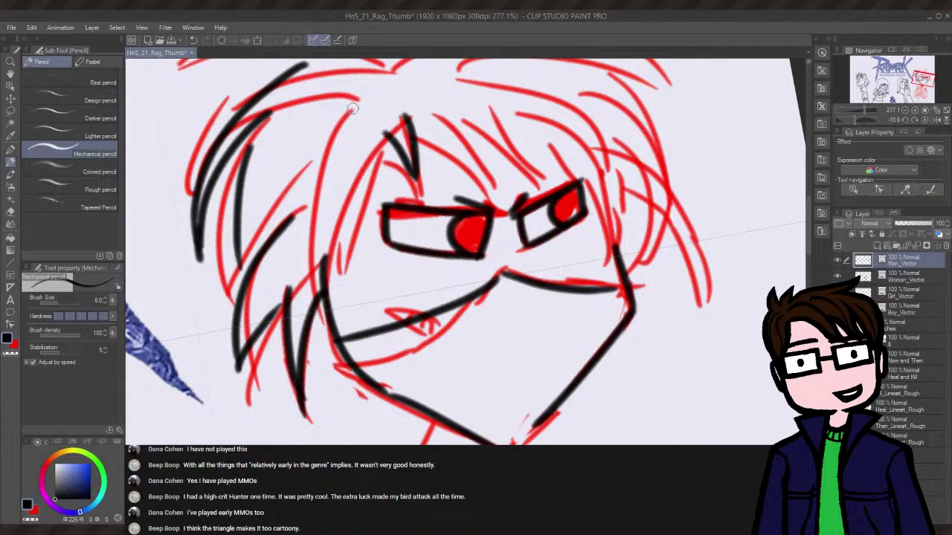
mouse_move(353, 108)
left_mouse_down()
mouse_move(305, 246)
mouse_move(306, 269)
left_mouse_up()
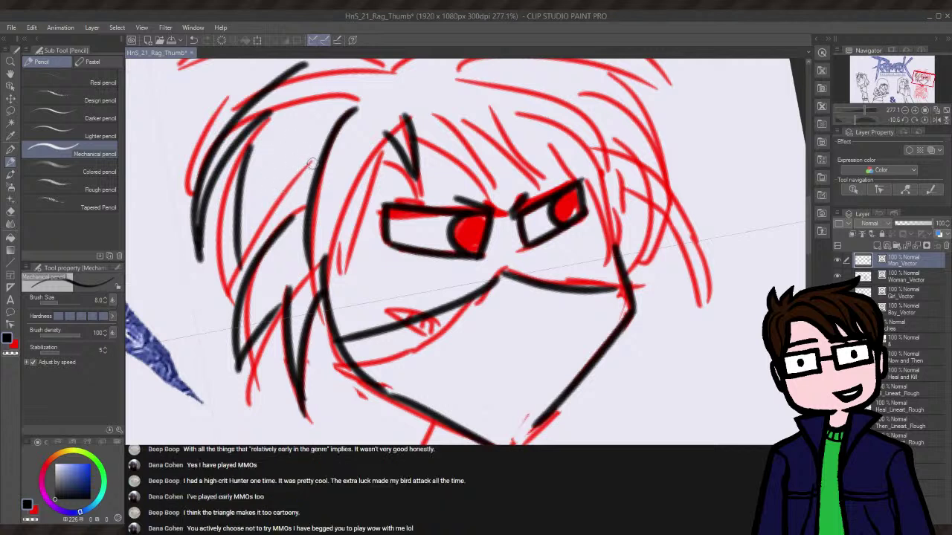
- Ink a short pointed lock filling the gap between the outer hair strands on the near side of the head
left_click_drag(313, 163, 235, 259)
key("ctrl+z")
left_click_drag(222, 220, 214, 284)
key("ctrl+z")
left_click_drag(227, 221, 215, 264)
key("ctrl+z")
left_click_drag(242, 202, 218, 266)
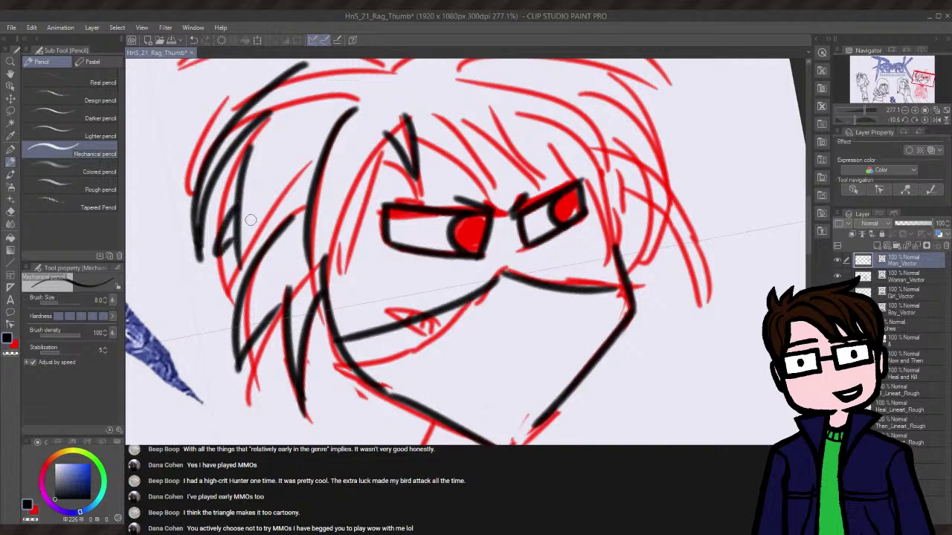
left_click_drag(245, 222, 234, 237)
scroll(807, 238, "up", 3)
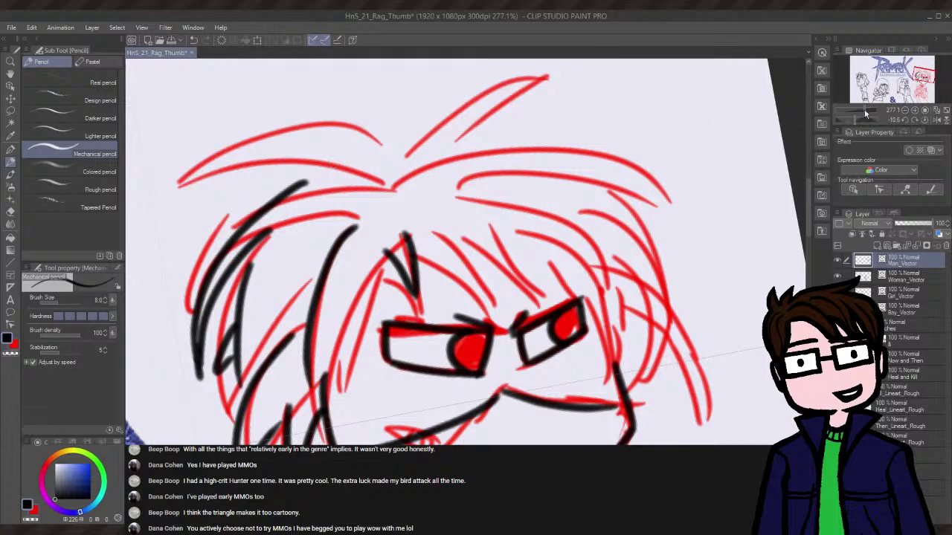
- Ink the long swept-back lock on the near side of the crown and the upright pointed tuft on top of the head
left_click_drag(855, 121, 847, 121)
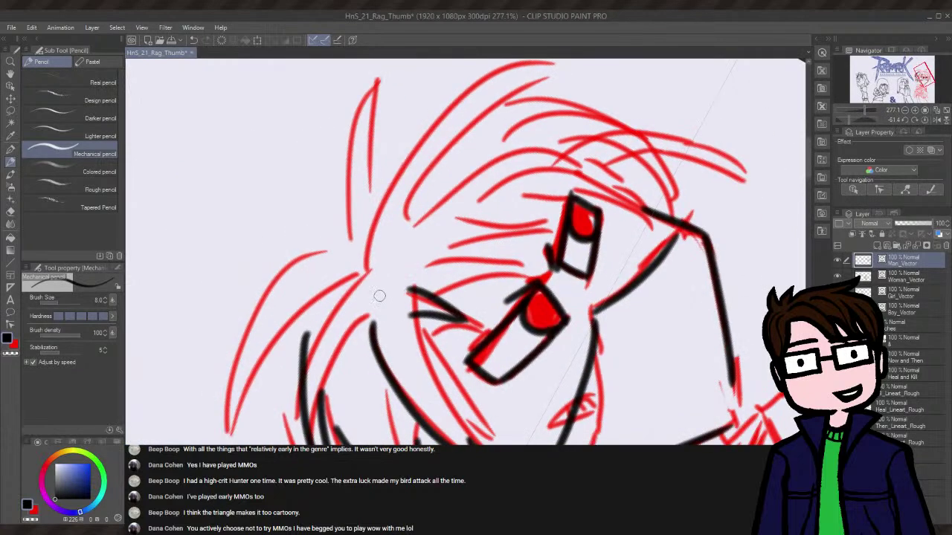
left_click_drag(357, 273, 228, 443)
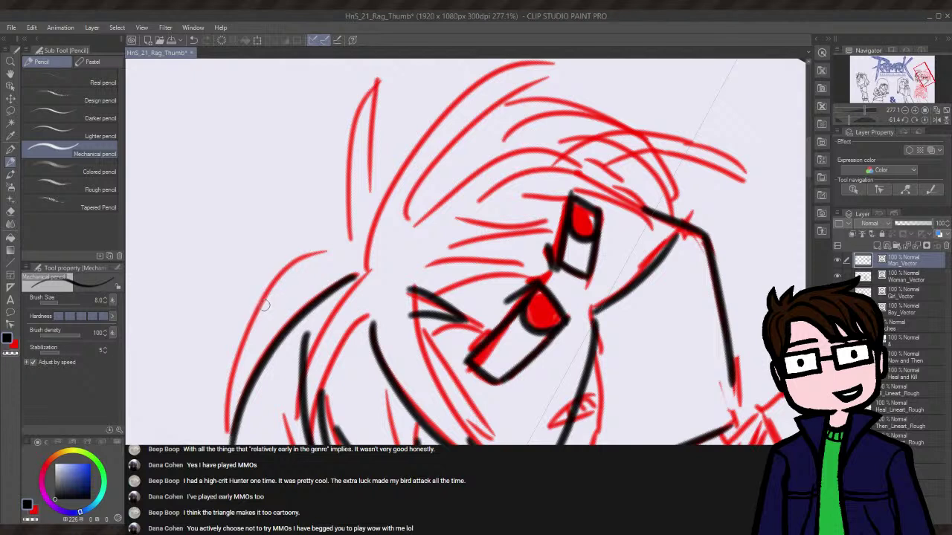
left_click_drag(324, 248, 243, 409)
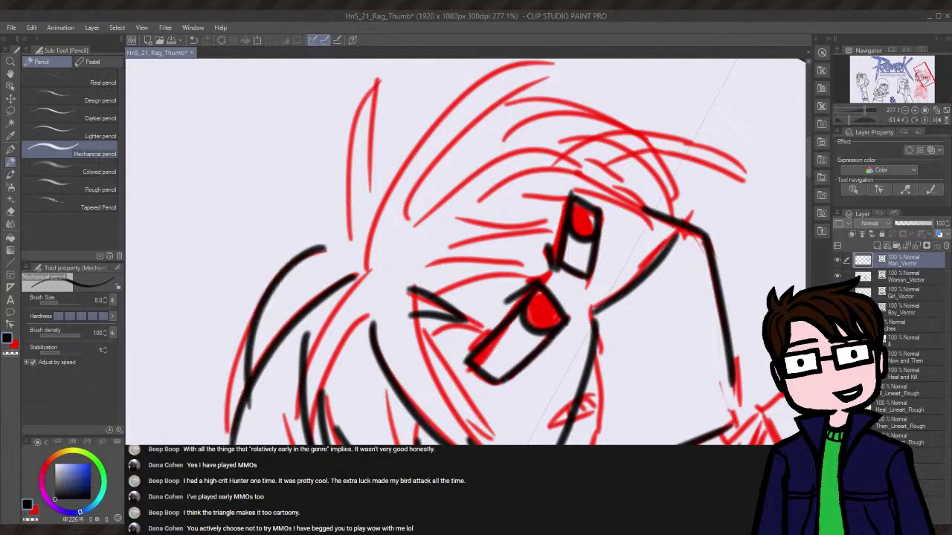
key("ctrl+z")
left_click_drag(296, 263, 225, 444)
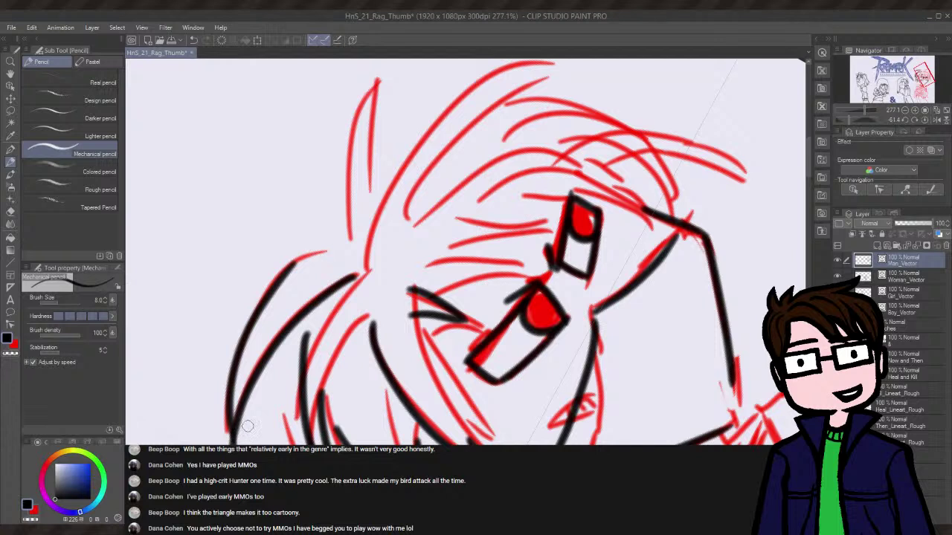
key("ctrl+z")
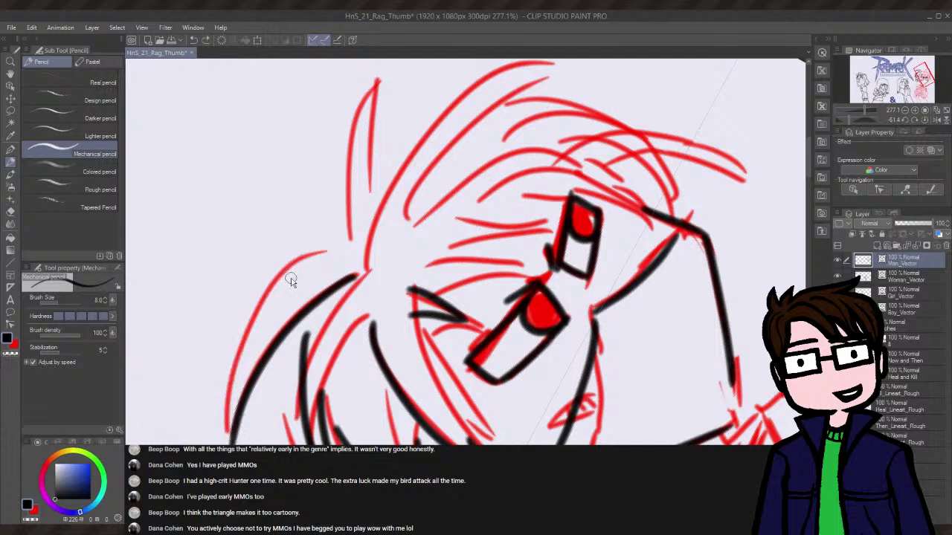
key("ctrl+y")
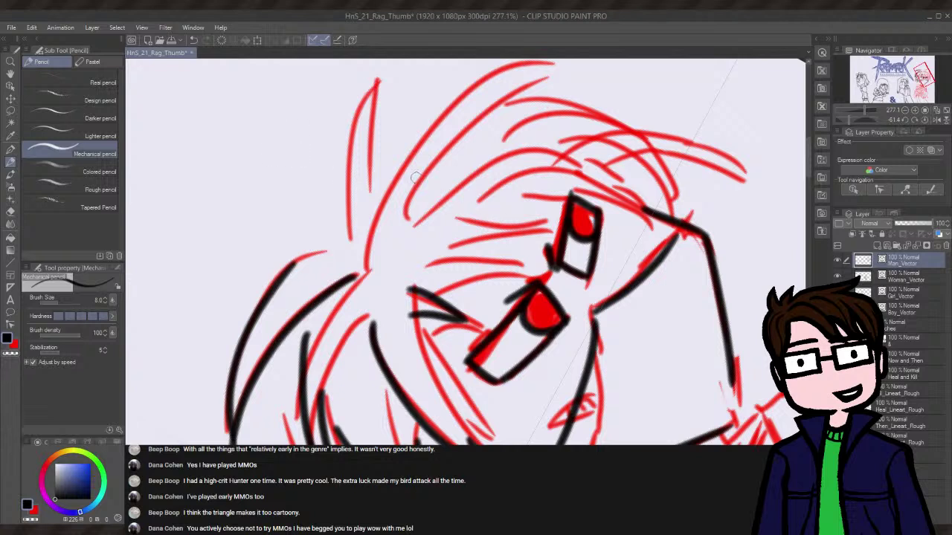
left_click_drag(378, 81, 339, 235)
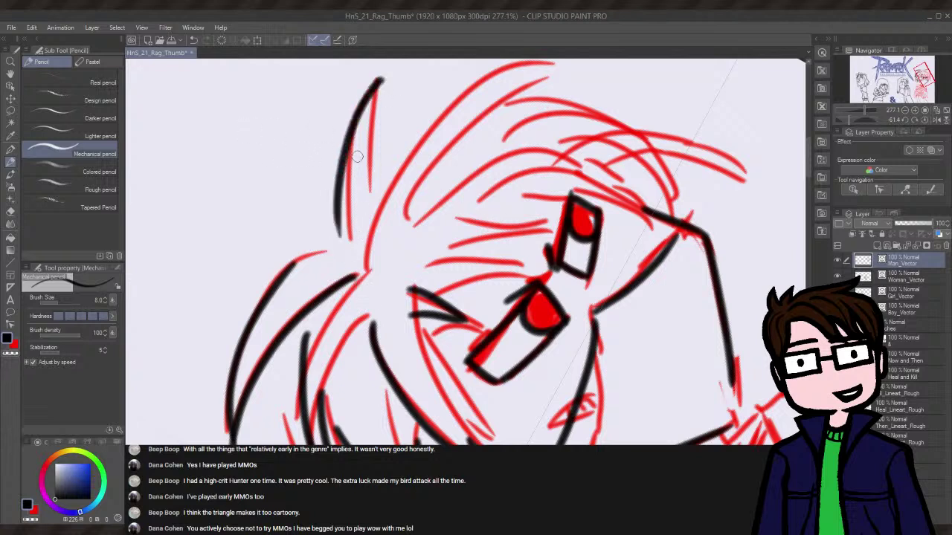
left_click_drag(385, 79, 376, 216)
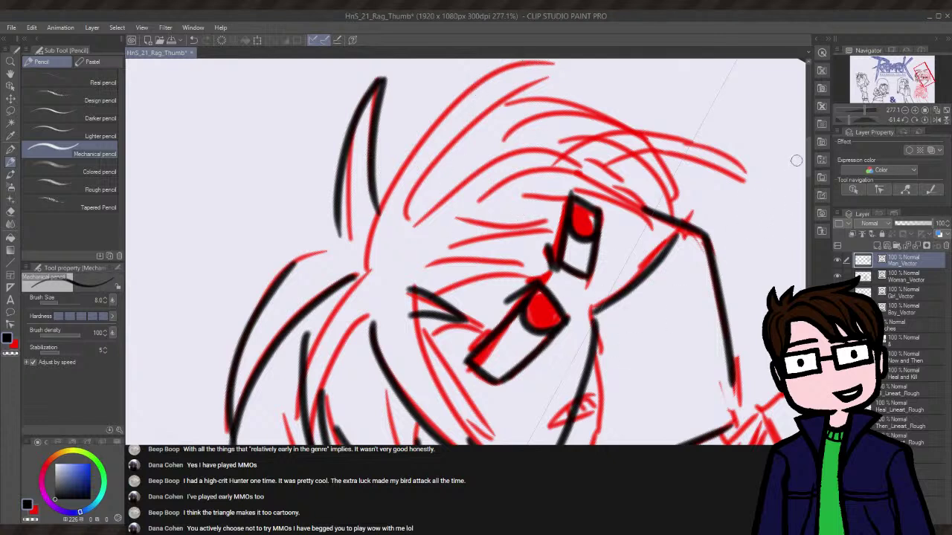
- Ink the large pointed lock sweeping from the crown over the far side of the head, with curved upper and lower strokes
scroll(810, 163, "up", 2)
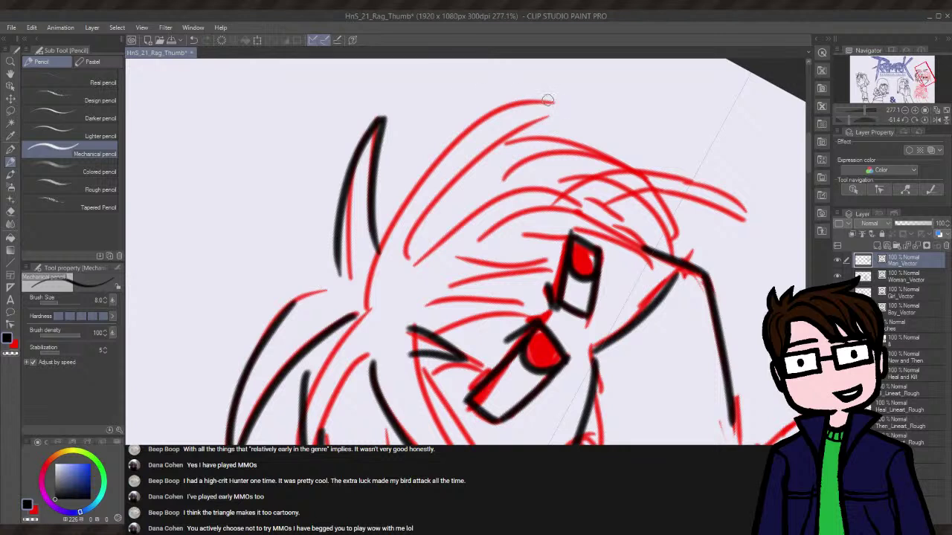
left_click_drag(548, 99, 422, 235)
key("ctrl+z")
left_click_drag(554, 98, 402, 245)
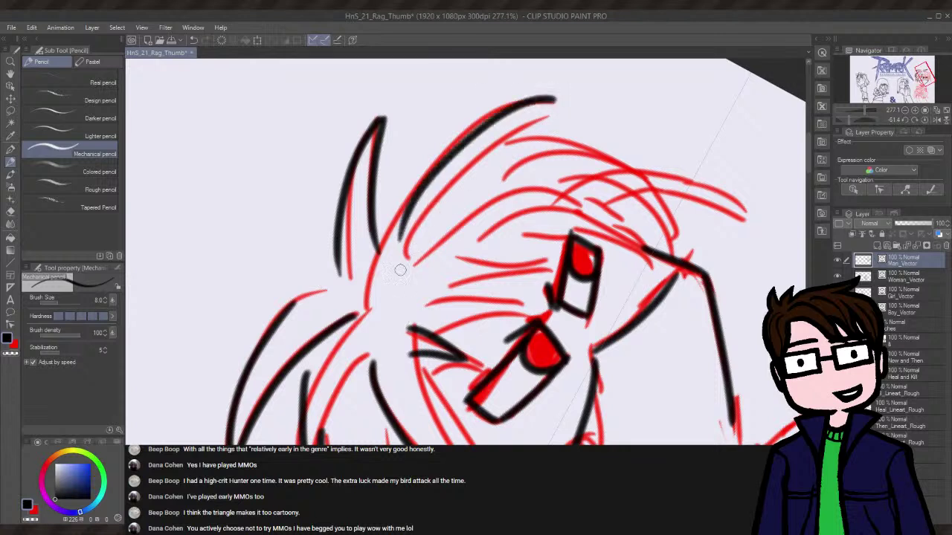
key("ctrl+z")
left_click_drag(554, 98, 402, 255)
key("ctrl+z")
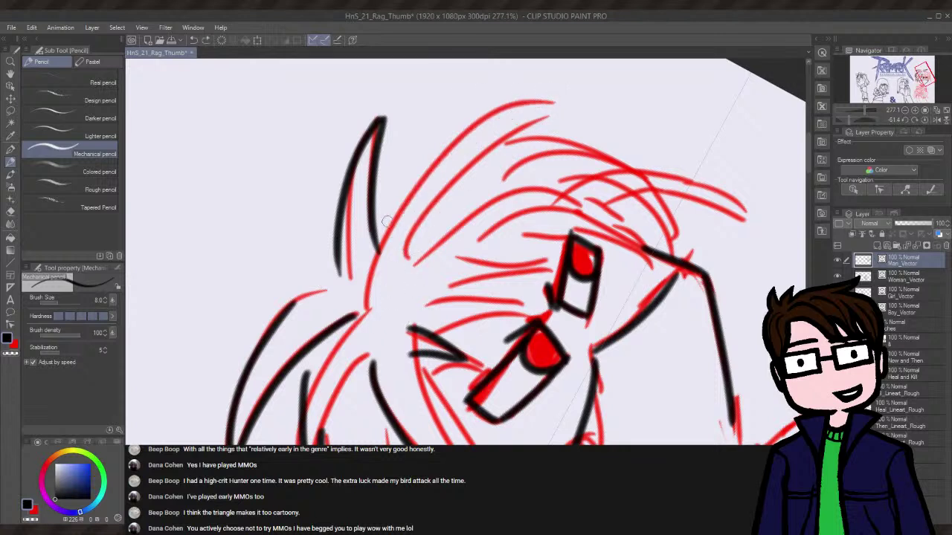
mouse_move(554, 98)
left_mouse_down()
mouse_move(504, 113)
mouse_move(387, 267)
left_mouse_up()
key("ctrl+z")
left_click_drag(547, 97, 399, 222)
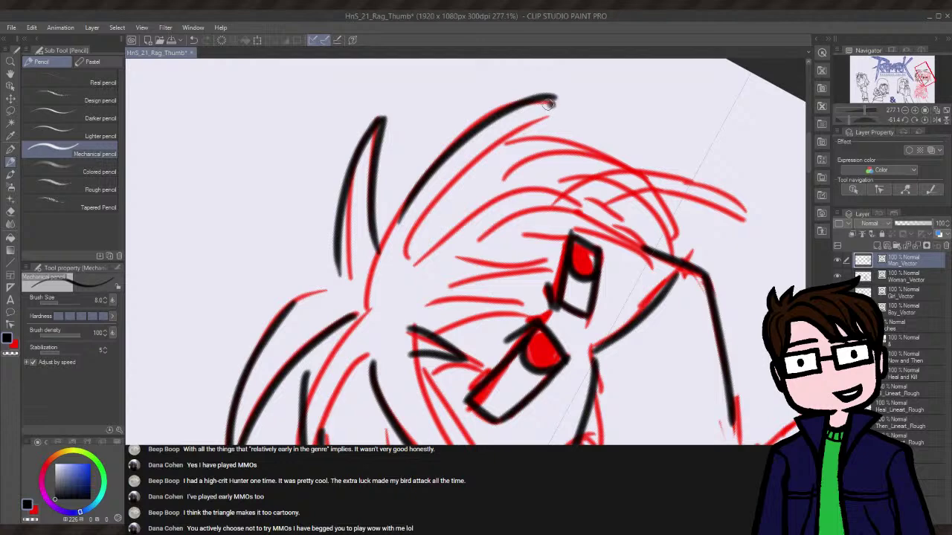
left_click_drag(550, 103, 399, 279)
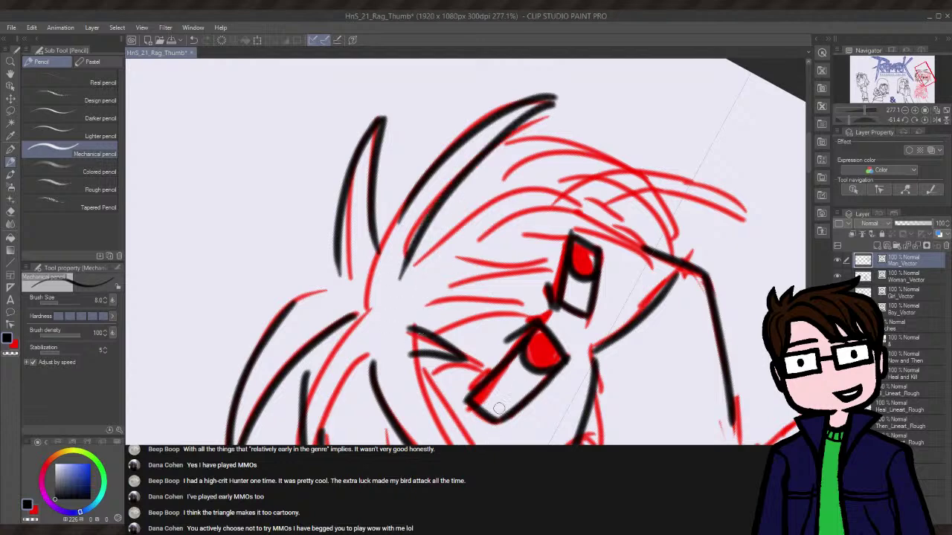
- Ink the pointed lock hanging beneath the large swept lock on the far side of the head with two curved strokes
left_click_drag(850, 117, 856, 118)
left_click_drag(812, 200, 811, 221)
left_click_drag(600, 136, 621, 225)
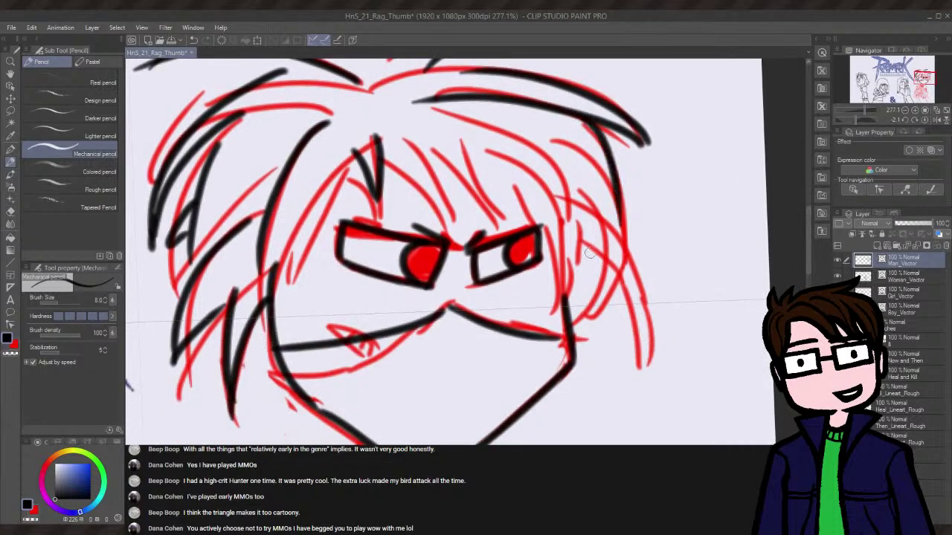
left_click_drag(563, 143, 611, 243)
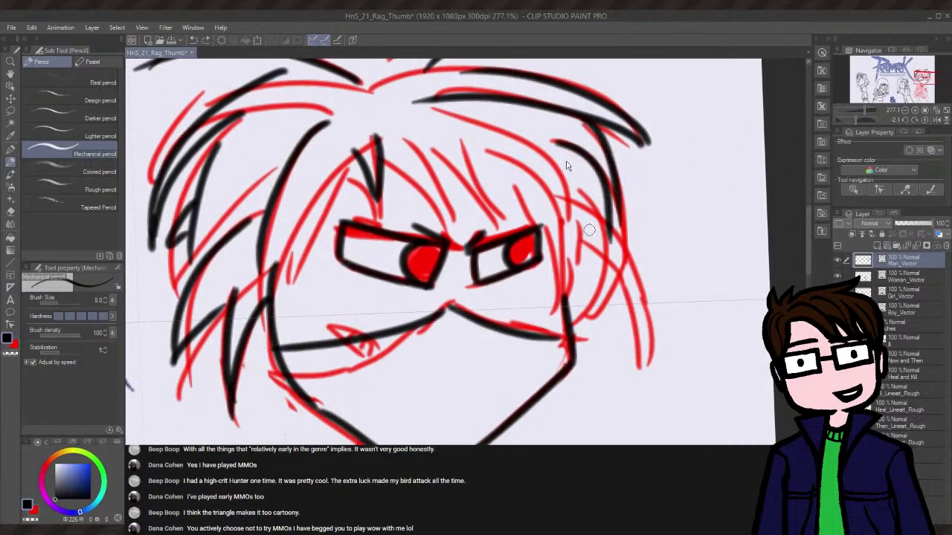
key("ctrl+z")
left_click_drag(564, 138, 621, 213)
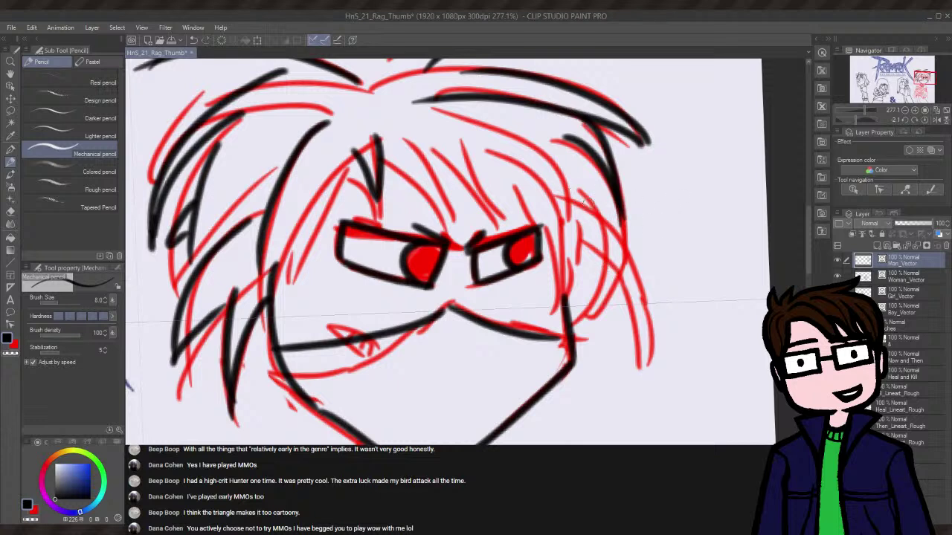
- Ink the long curved strands at the far side of the face meeting in a point, plus the short downward lock beneath them
mouse_move(565, 202)
left_mouse_down()
mouse_move(628, 246)
mouse_move(657, 318)
left_mouse_up()
left_click_drag(567, 240, 657, 320)
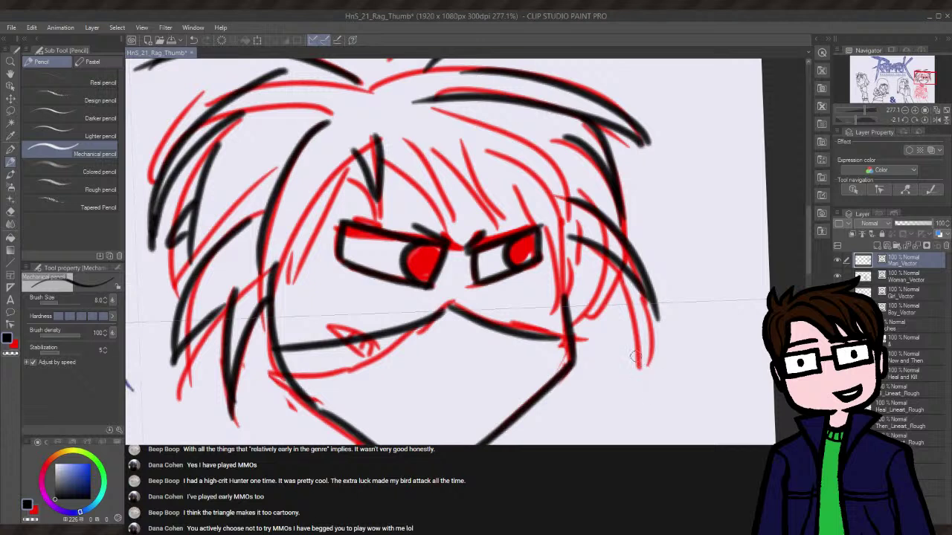
mouse_move(604, 257)
left_mouse_down()
mouse_move(620, 354)
mouse_move(621, 264)
left_mouse_up()
key("ctrl+z")
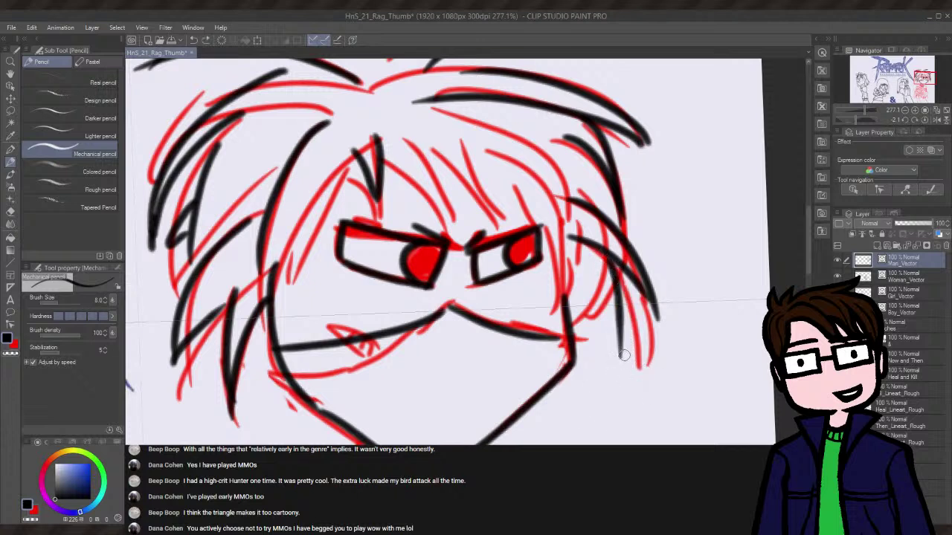
left_click_drag(625, 355, 632, 269)
key("ctrl+z")
mouse_move(625, 354)
left_mouse_down()
mouse_move(636, 270)
mouse_move(617, 346)
mouse_move(622, 269)
left_mouse_up()
key("ctrl+z")
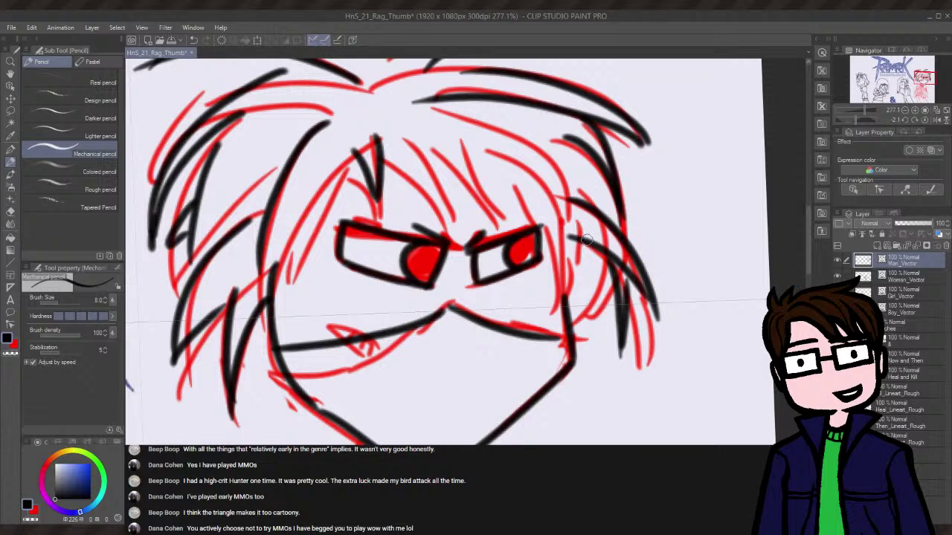
- Ink the row of pointed fringe locks across the forehead, from the parting above the near eye to beyond the far eye
left_click_drag(379, 157, 435, 214)
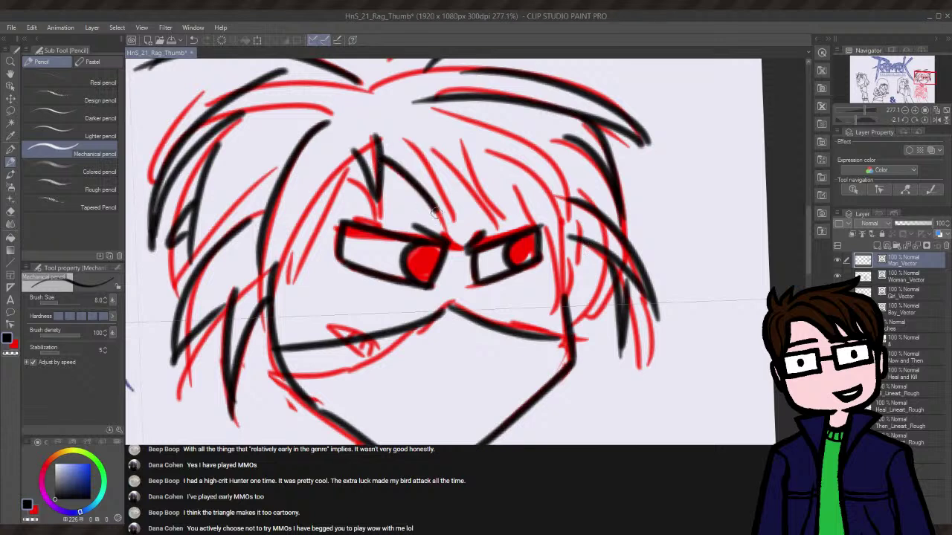
left_click_drag(401, 130, 443, 216)
key("ctrl+z")
mouse_move(405, 136)
left_mouse_down()
mouse_move(439, 174)
mouse_move(437, 217)
mouse_move(423, 154)
mouse_move(438, 227)
left_mouse_up()
key("ctrl+z")
key("ctrl+z")
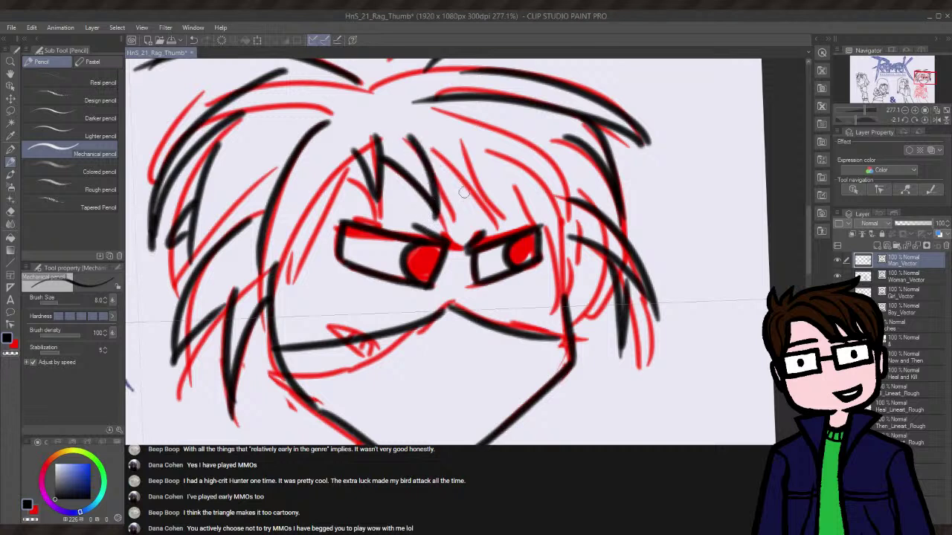
mouse_move(409, 136)
left_mouse_down()
mouse_move(487, 223)
mouse_move(483, 179)
mouse_move(462, 138)
mouse_move(528, 200)
mouse_move(519, 158)
mouse_move(498, 133)
mouse_move(560, 214)
left_mouse_up()
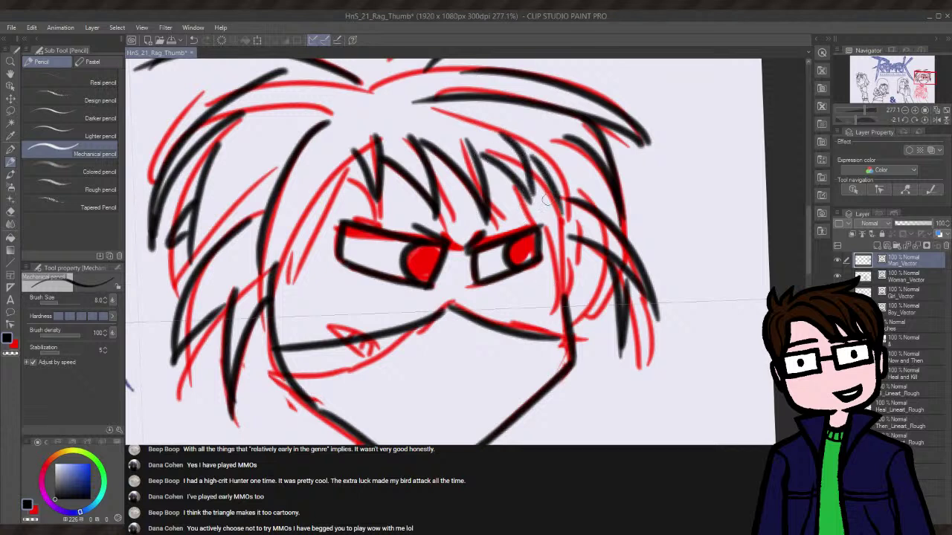
- Try to ink the long strand running from the end of the fringe down beside the far eye
key("ctrl+z")
left_click_drag(521, 152, 559, 214)
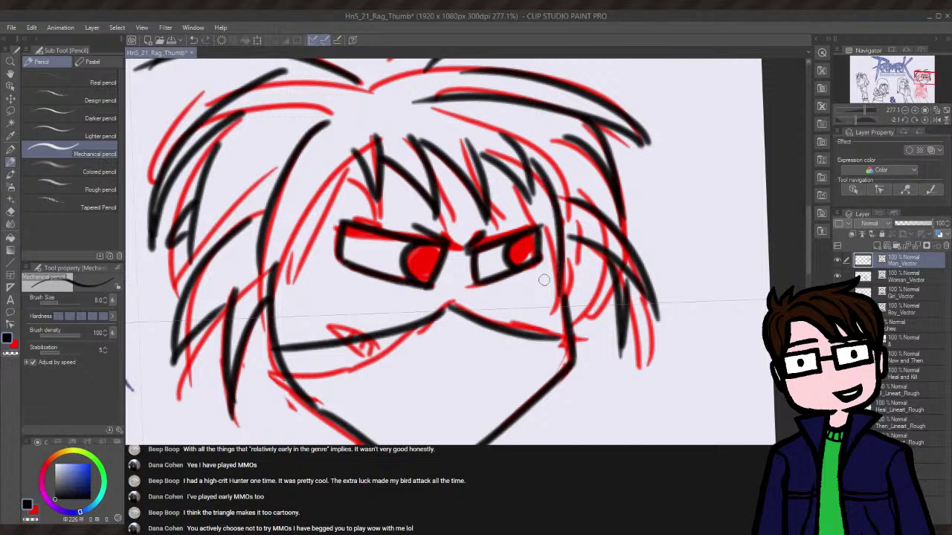
key("ctrl+z")
left_click_drag(528, 170, 556, 297)
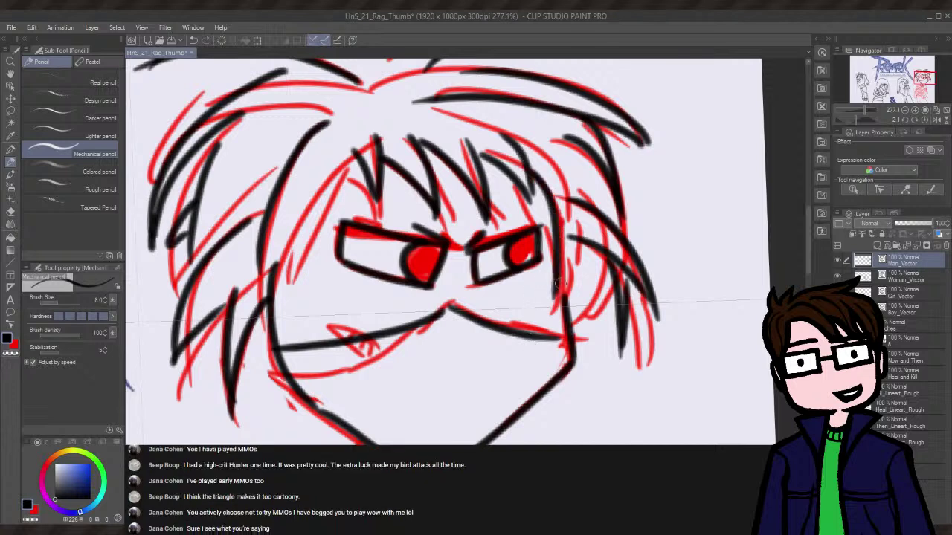
key("ctrl+z")
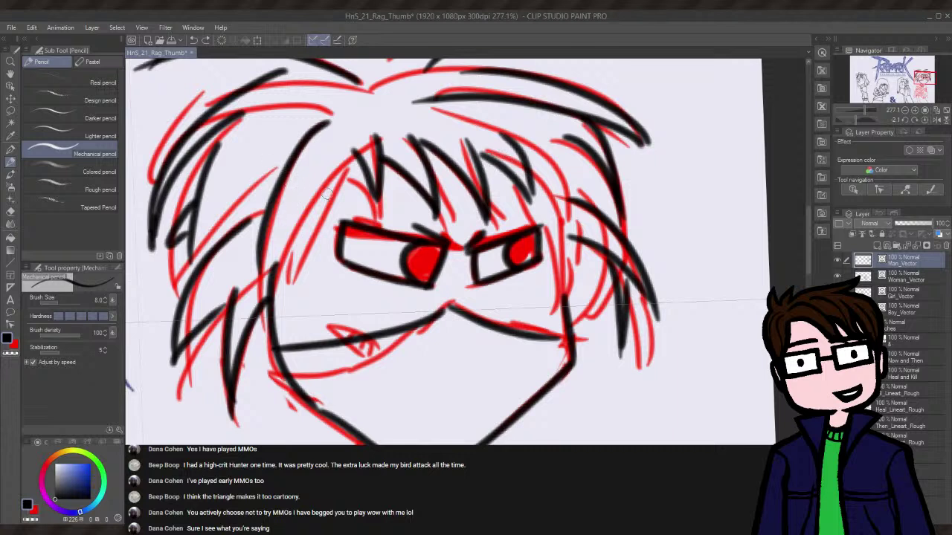
- Ink the pointed fringe lock beside the near eye and the curved strand joining it to the near side of the face
mouse_move(356, 159)
left_mouse_down()
mouse_move(302, 243)
mouse_move(298, 297)
left_mouse_up()
key("ctrl+z")
mouse_move(354, 160)
left_mouse_down()
mouse_move(337, 186)
mouse_move(310, 288)
left_mouse_up()
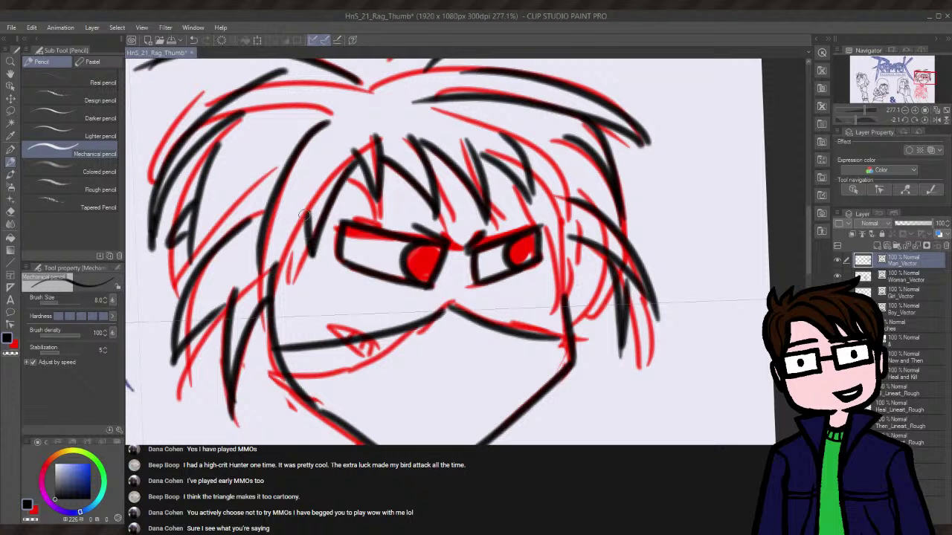
left_click_drag(304, 215, 283, 300)
key("ctrl+z")
left_click_drag(309, 205, 275, 298)
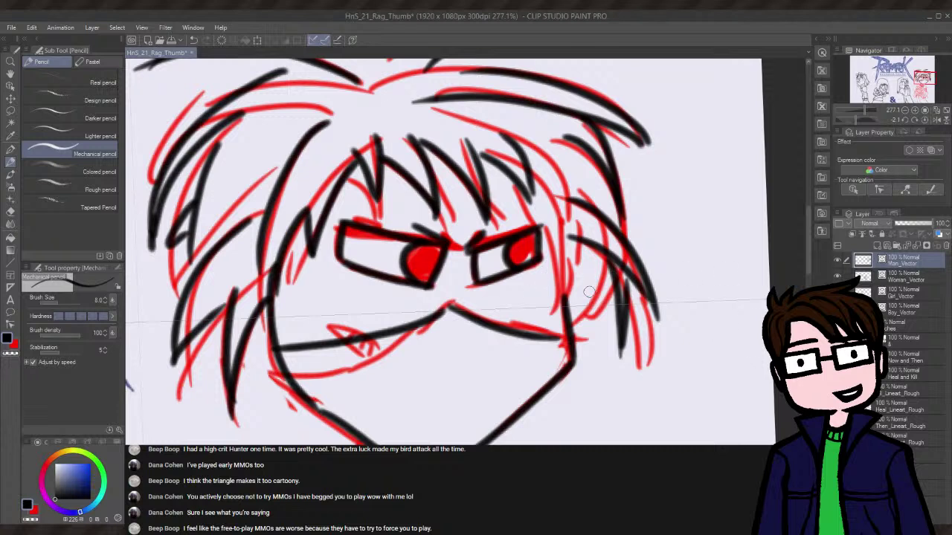
- Ink the long strand from the last fringe lock down past the far eye to the edge of the mask
left_click_drag(537, 188, 566, 346)
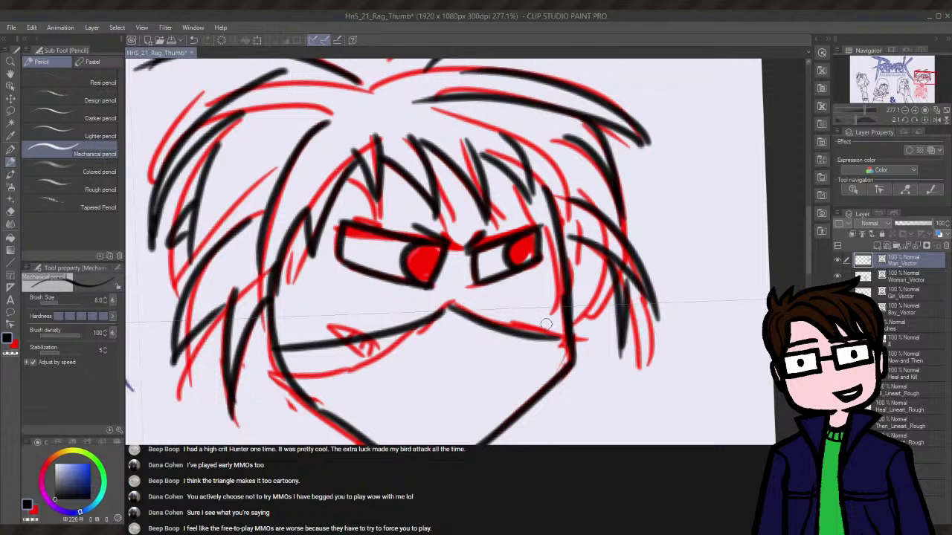
key("ctrl+z")
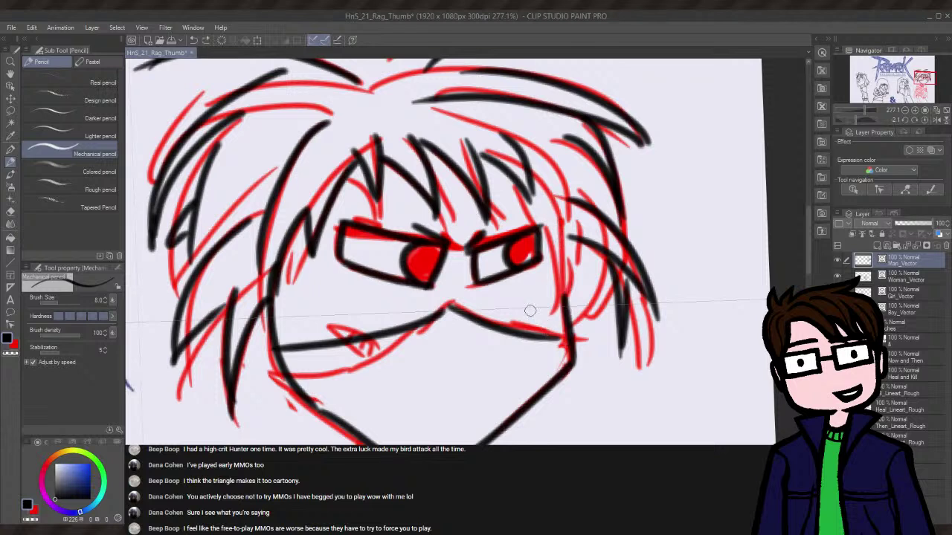
key("ctrl+y")
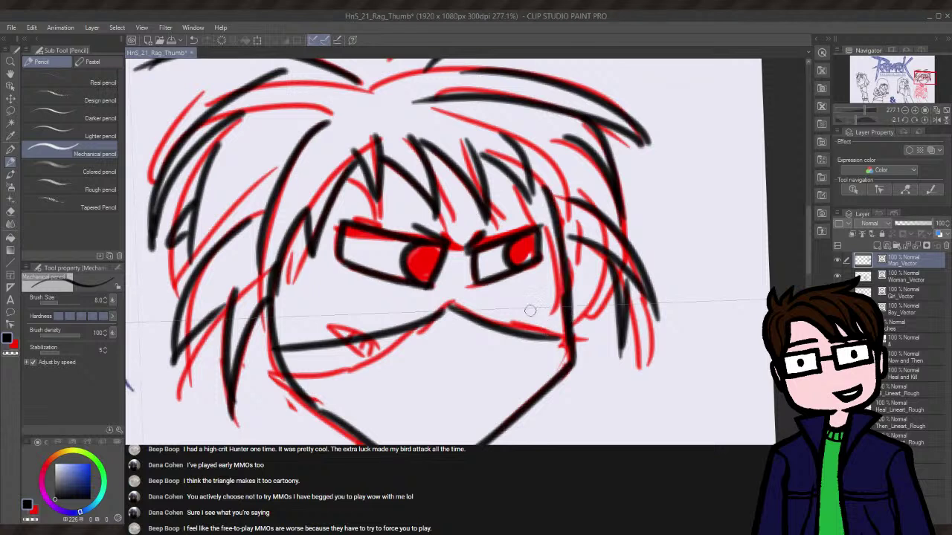
- Try to ink a short inner strand running down from the pointed lock on the far side of the head
left_click_drag(591, 151, 576, 251)
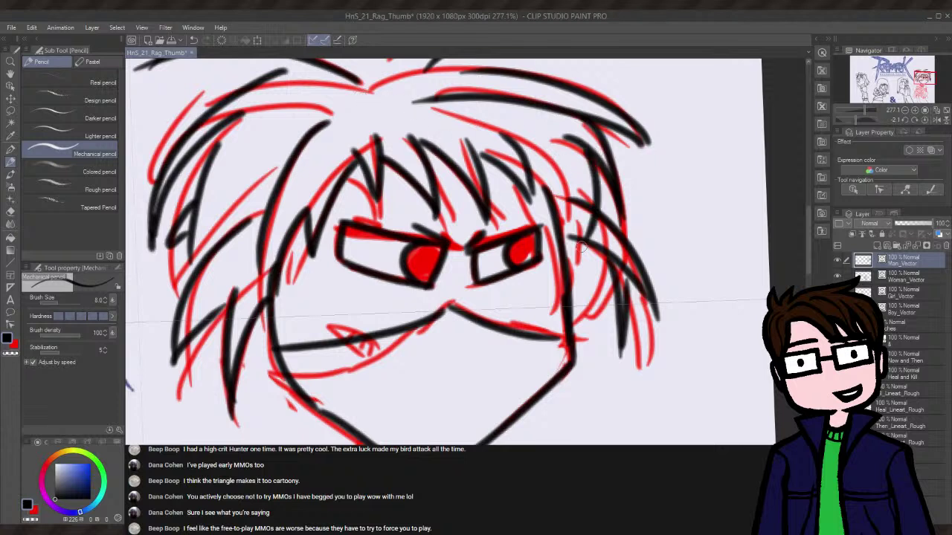
key("ctrl+z")
left_click_drag(585, 153, 578, 221)
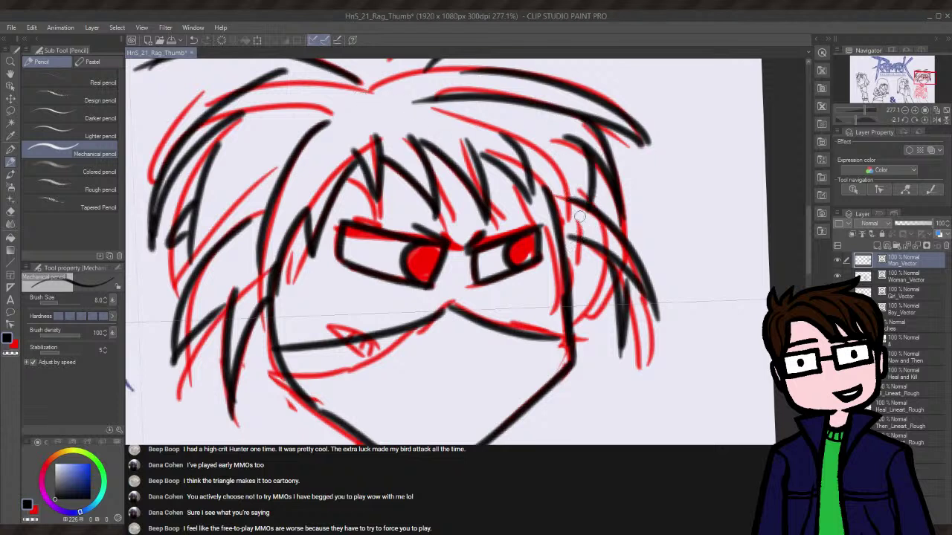
key("ctrl+z")
left_click_drag(592, 149, 586, 224)
key("ctrl+z")
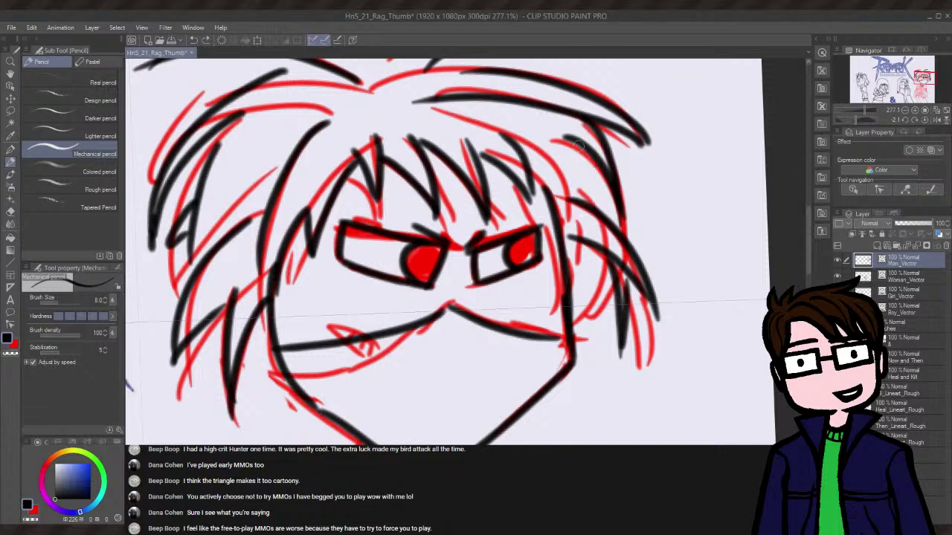
left_click_drag(586, 145, 595, 227)
- Ink an extra pointed lock jutting outward from the outer hair on the far side of the head
mouse_move(617, 157)
left_mouse_down()
mouse_move(672, 196)
mouse_move(685, 237)
left_mouse_up()
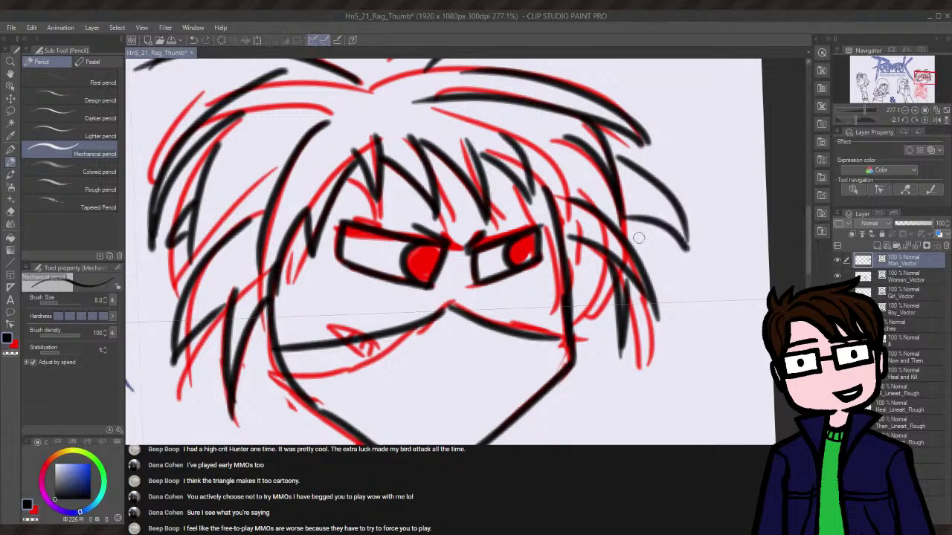
key("ctrl+z")
left_click_drag(625, 196, 680, 276)
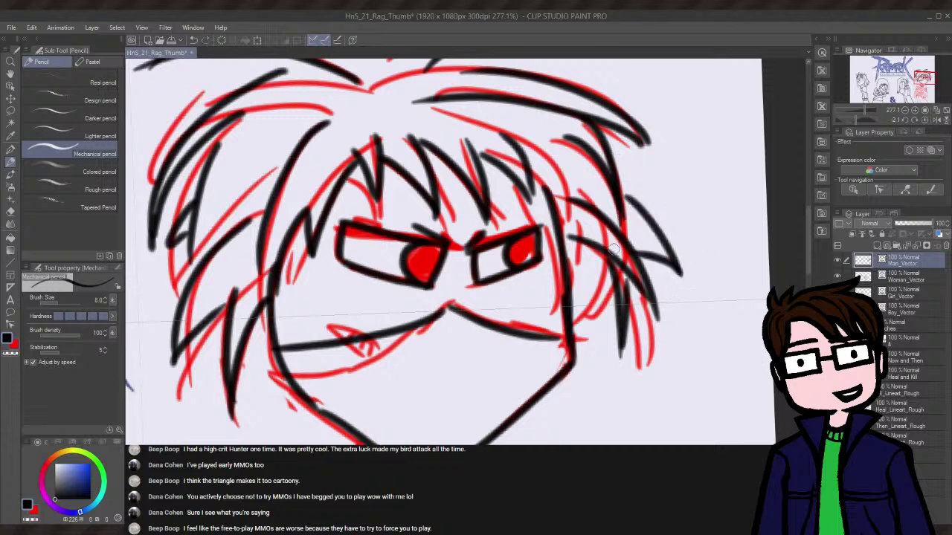
- Try to redraw the extra pointed lock jutting outward from the outer hair on the far side of the head
key("ctrl+z")
left_click_drag(625, 191, 681, 274)
key("ctrl+z")
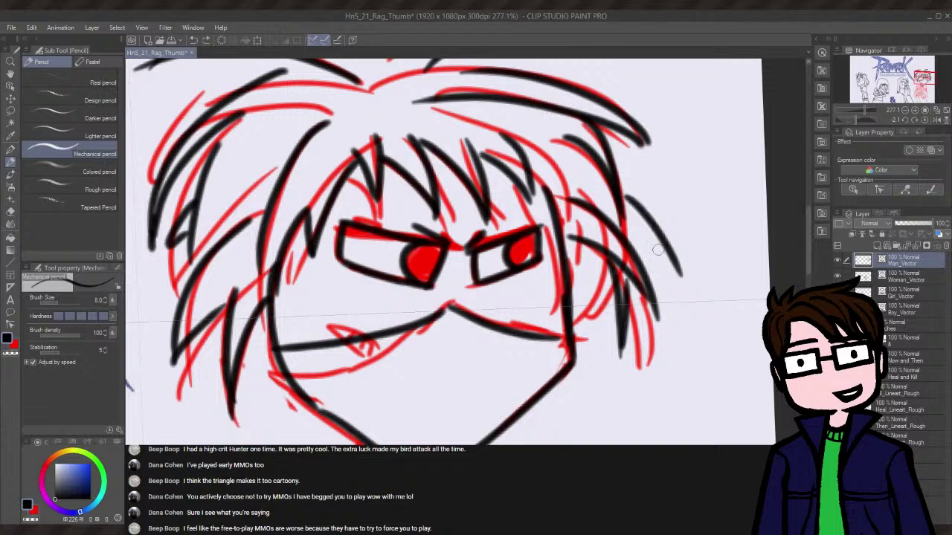
left_click_drag(626, 195, 681, 275)
left_click_drag(628, 236, 685, 275)
key("ctrl+z")
left_click_drag(614, 212, 673, 280)
key("ctrl+z")
key("ctrl+z")
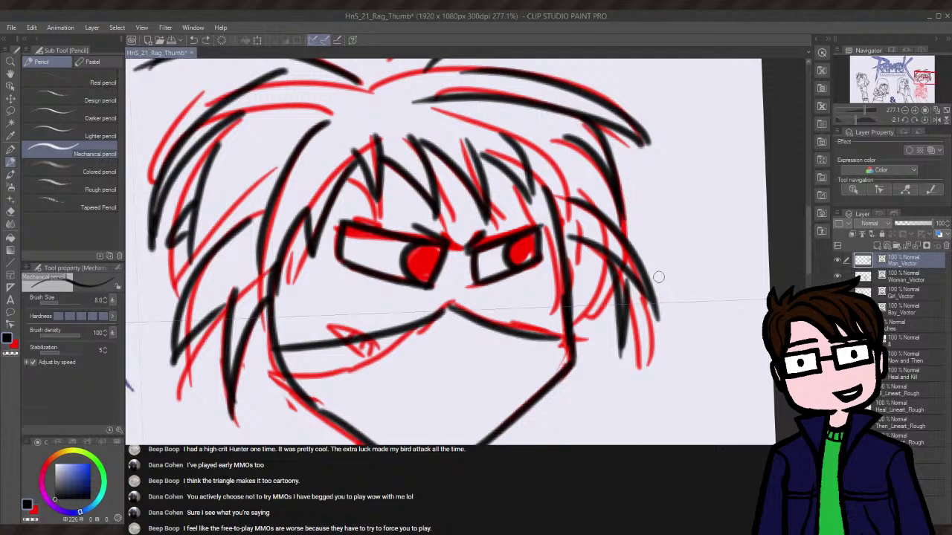
- Try to erase the inner curved strand beneath the crown lock on the far side of the head
left_click(10, 212)
mouse_move(563, 140)
left_mouse_down()
mouse_move(610, 173)
mouse_move(623, 216)
left_mouse_up()
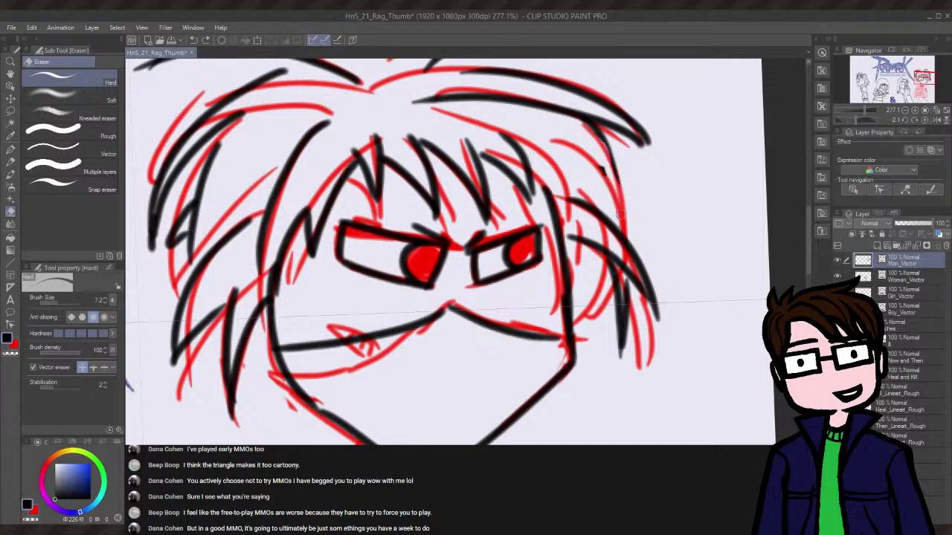
left_click(614, 173)
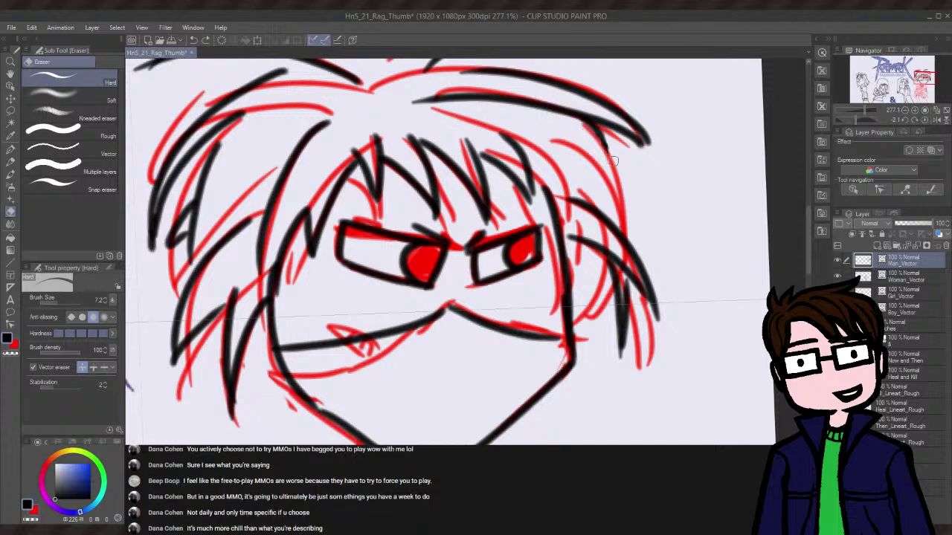
key("ctrl+z")
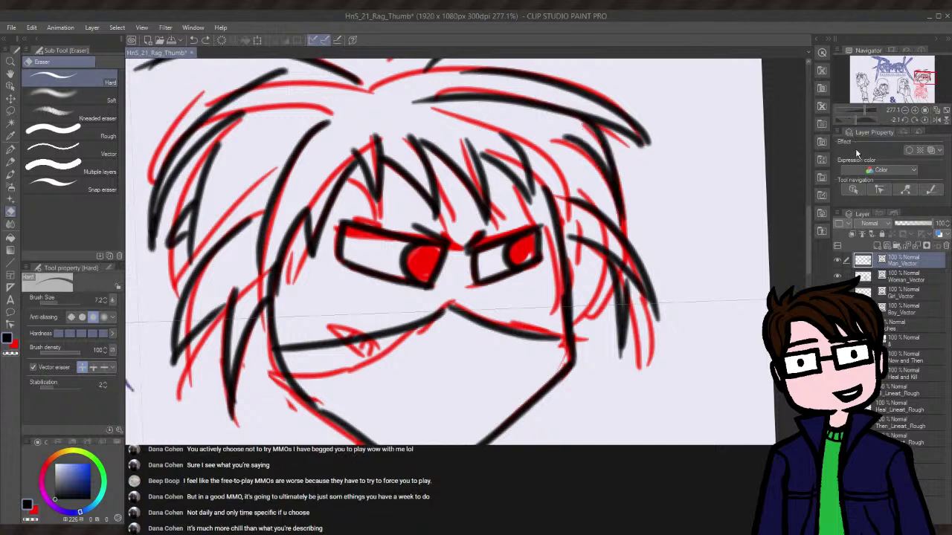
- Select and delete the two curved vector strands beneath the crown lock on the far side of the head
left_click(853, 191)
left_click(603, 168)
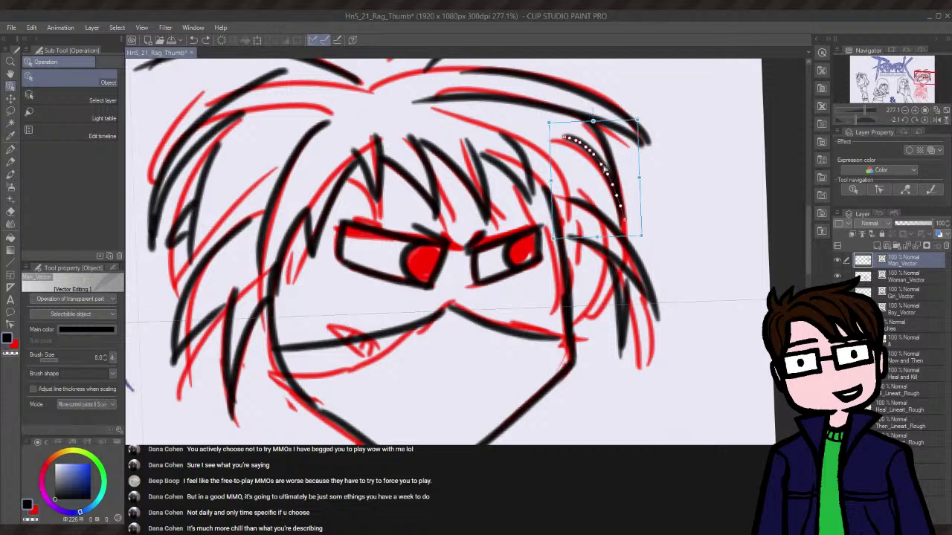
key("Delete")
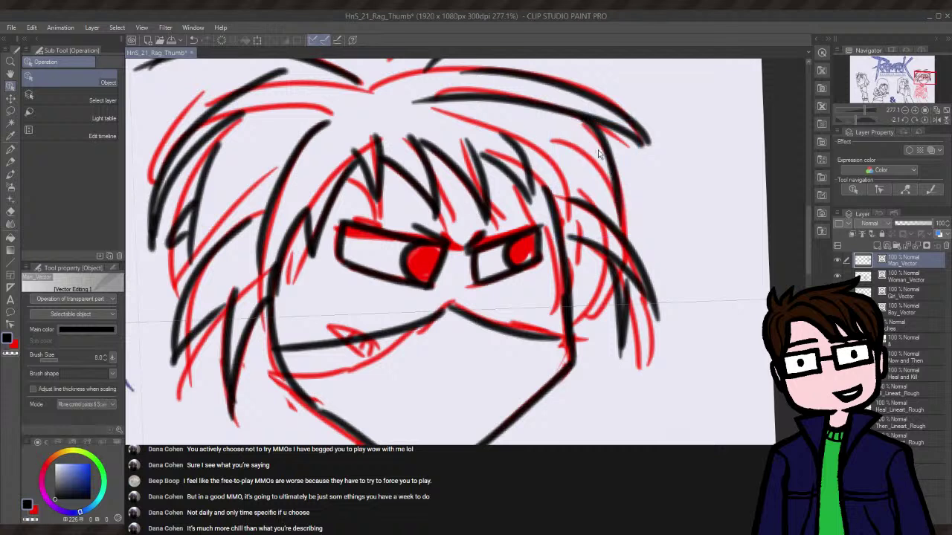
left_click(611, 192)
key("Delete")
- Try to ink a pointed lock with a smaller inner lock beneath the crown hair on the far side
left_click(11, 162)
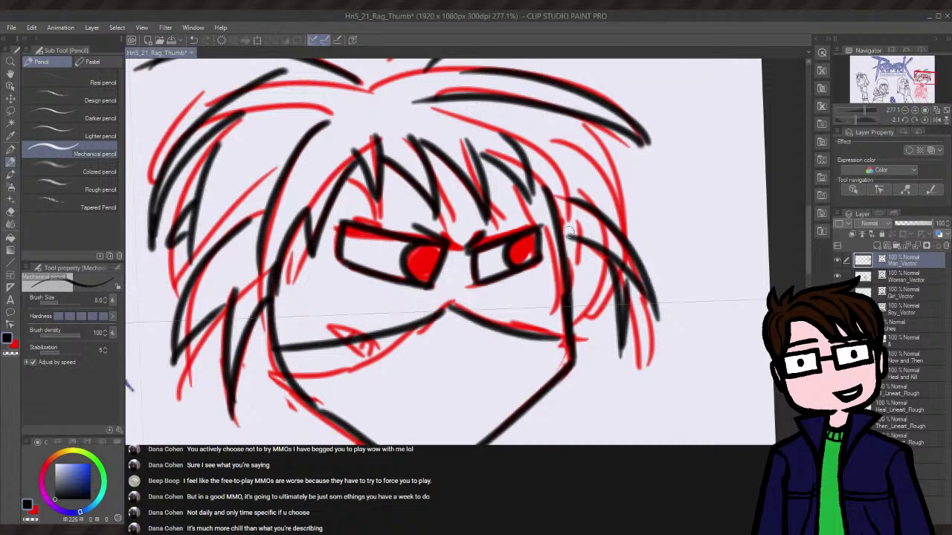
left_click_drag(596, 124, 651, 238)
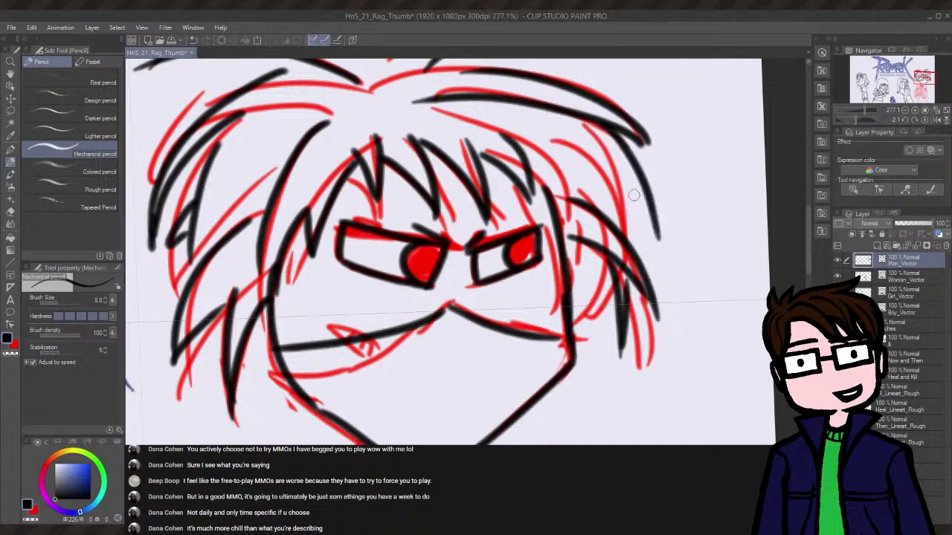
key("ctrl+z")
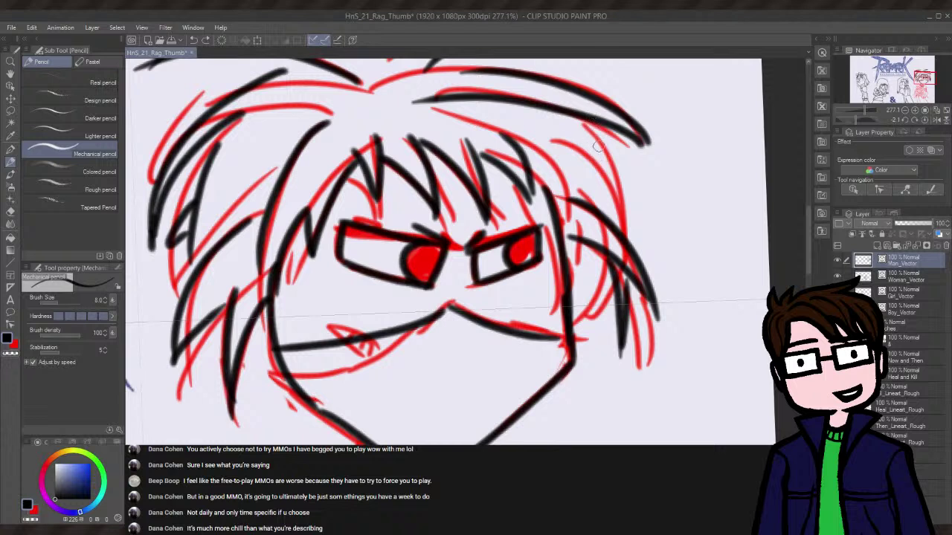
left_click_drag(579, 124, 653, 223)
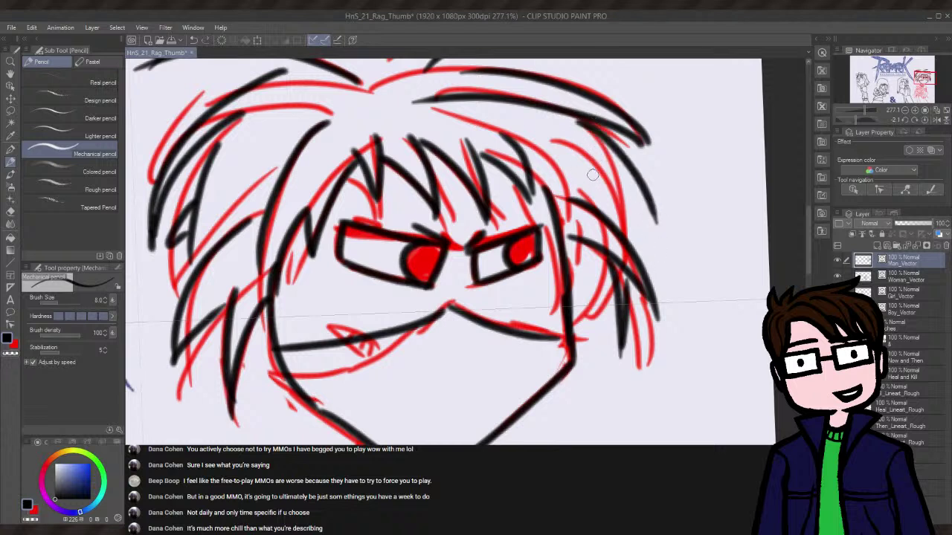
left_click_drag(569, 165, 657, 225)
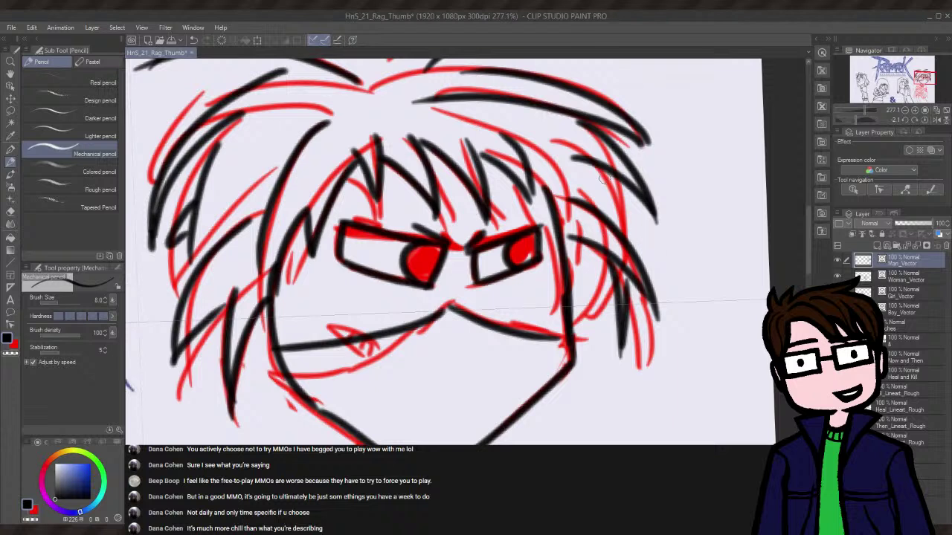
left_click_drag(603, 178, 653, 247)
key("ctrl+z")
left_click_drag(603, 170, 644, 248)
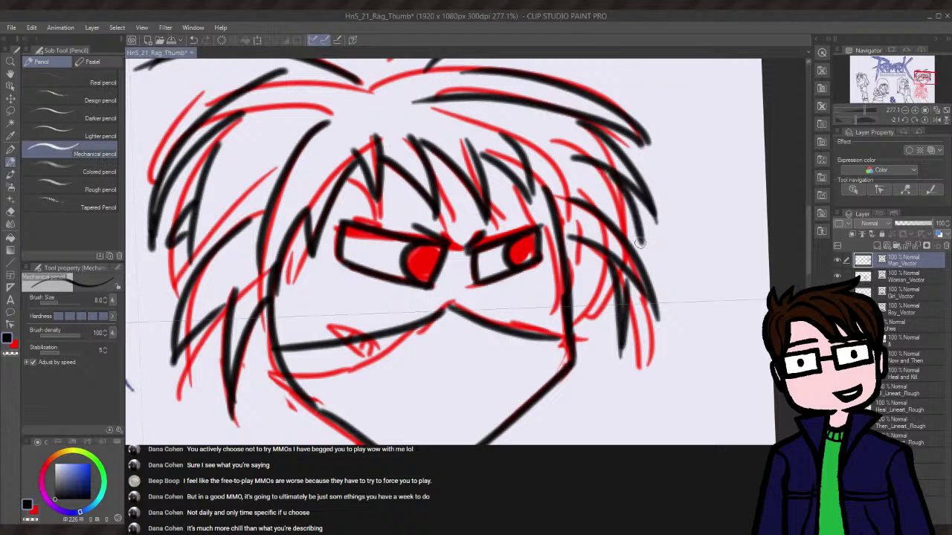
key("ctrl+z")
mouse_move(604, 171)
left_mouse_down()
mouse_move(635, 221)
mouse_move(576, 202)
left_mouse_up()
key("ctrl+z")
key("ctrl+z")
key("ctrl+z")
key("ctrl+z")
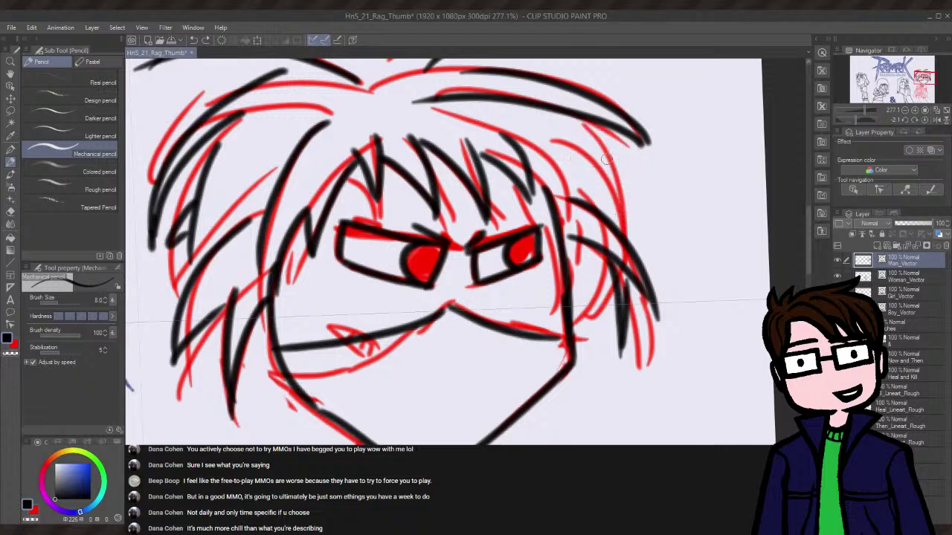
- Try to ink a shorter, narrower pointed lock hanging just under the tip of the far-side crown lock
left_click_drag(600, 123, 649, 207)
key("ctrl+z")
mouse_move(584, 119)
left_mouse_down()
mouse_move(648, 183)
mouse_move(656, 209)
left_mouse_up()
key("ctrl+z")
left_click_drag(584, 144, 653, 202)
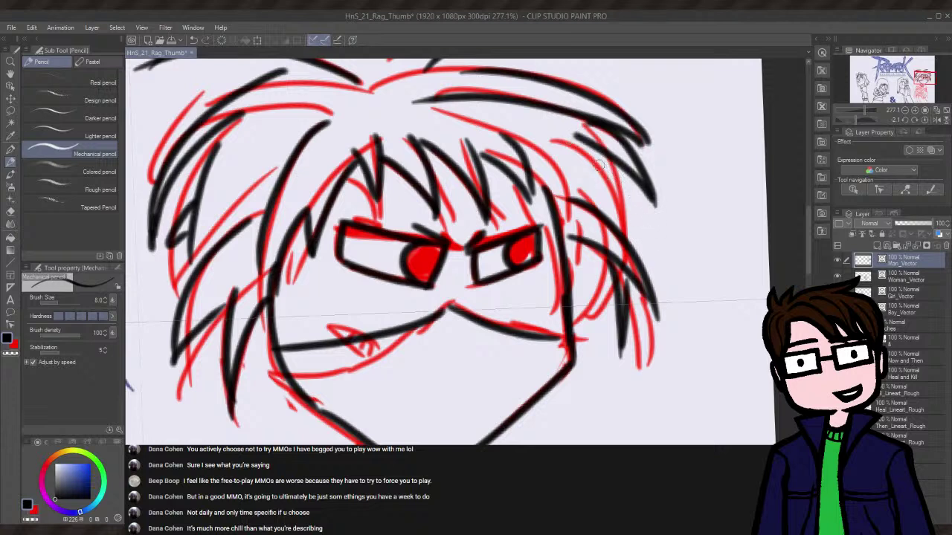
left_click_drag(599, 165, 666, 249)
key("ctrl+z")
key("ctrl+z")
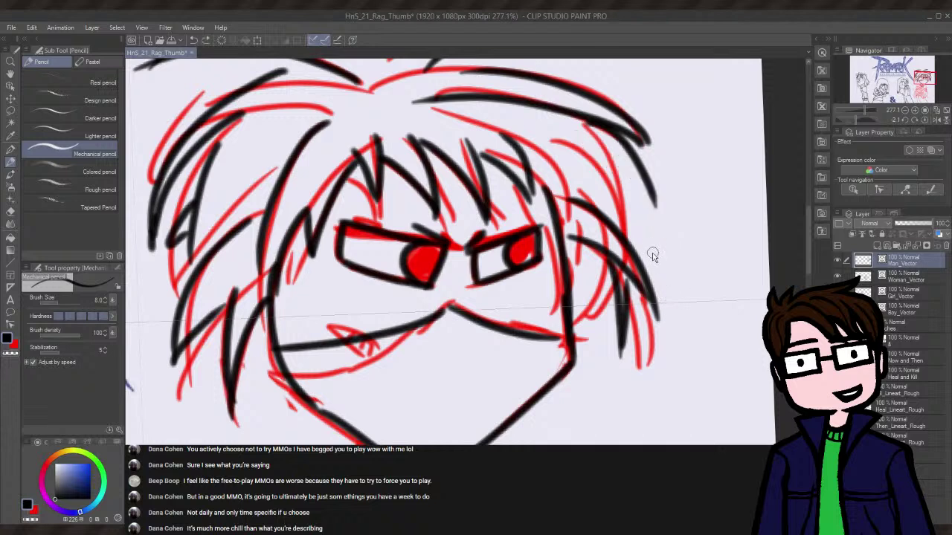
key("ctrl+z")
- Ink the outer and inner edges of a long pointed lock sweeping outward beneath the far-side crown lock
mouse_move(595, 153)
left_mouse_down()
mouse_move(634, 175)
mouse_move(673, 261)
left_mouse_up()
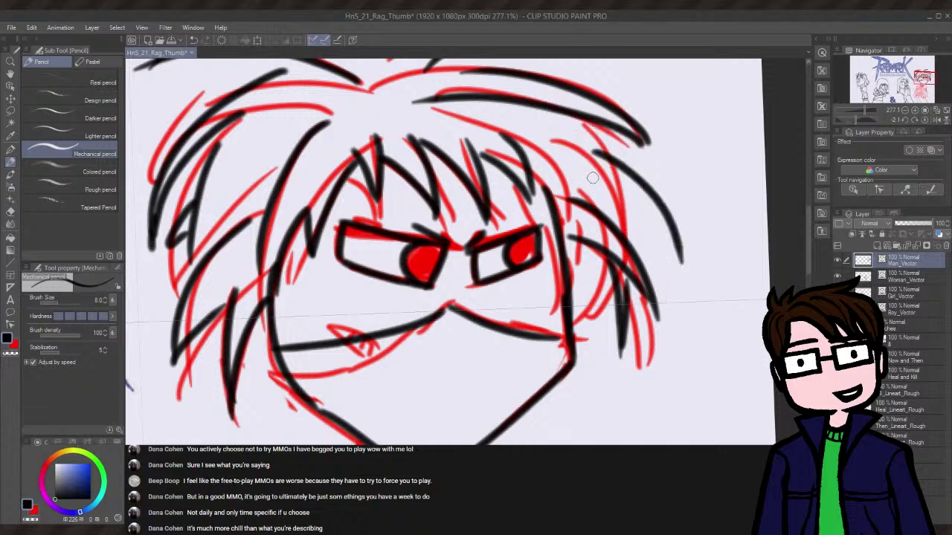
left_click_drag(593, 178, 678, 262)
key("ctrl+z")
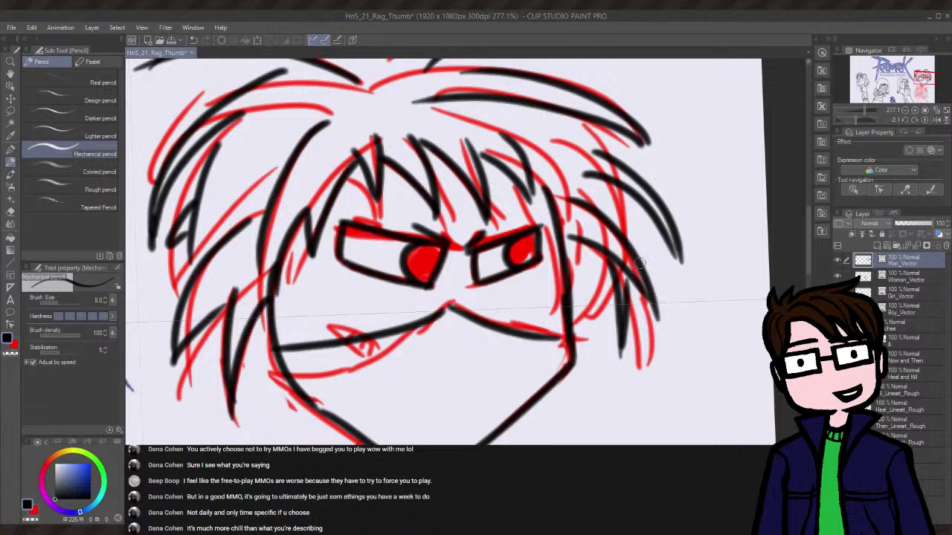
key("ctrl+z")
mouse_move(586, 179)
left_mouse_down()
mouse_move(625, 195)
mouse_move(678, 260)
left_mouse_up()
key("ctrl+z")
left_click_drag(586, 175, 681, 258)
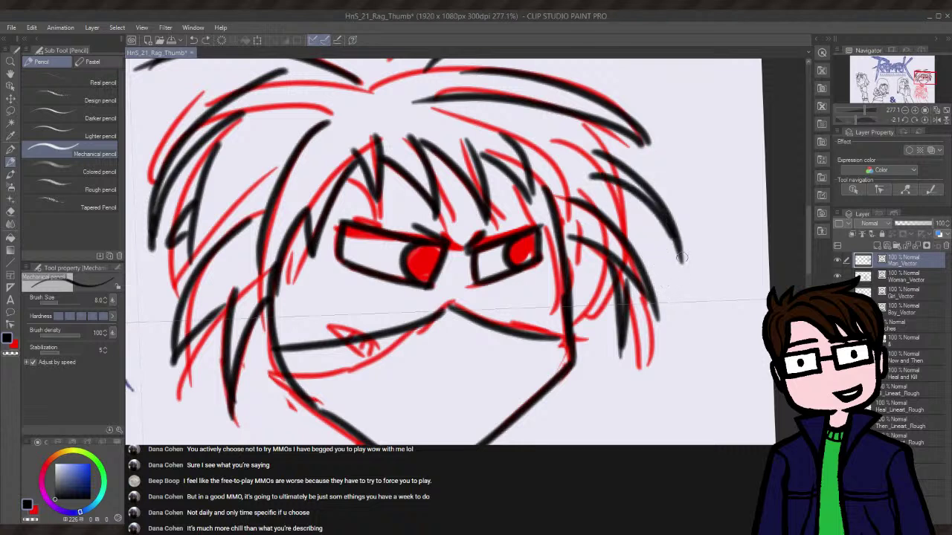
key("ctrl+z")
mouse_move(582, 174)
left_mouse_down()
mouse_move(649, 219)
mouse_move(679, 260)
left_mouse_up()
key("ctrl+z")
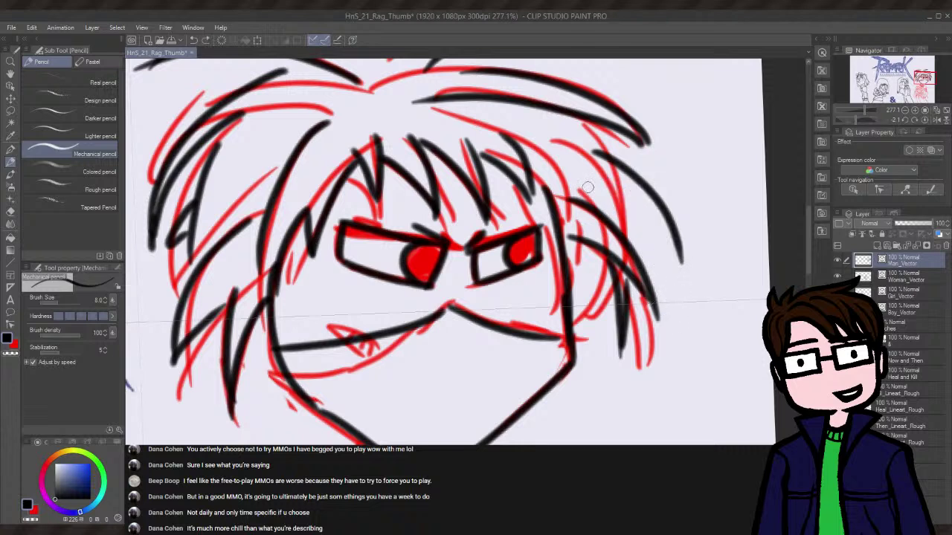
left_click_drag(579, 174, 680, 260)
key("ctrl+z")
left_click_drag(575, 172, 682, 261)
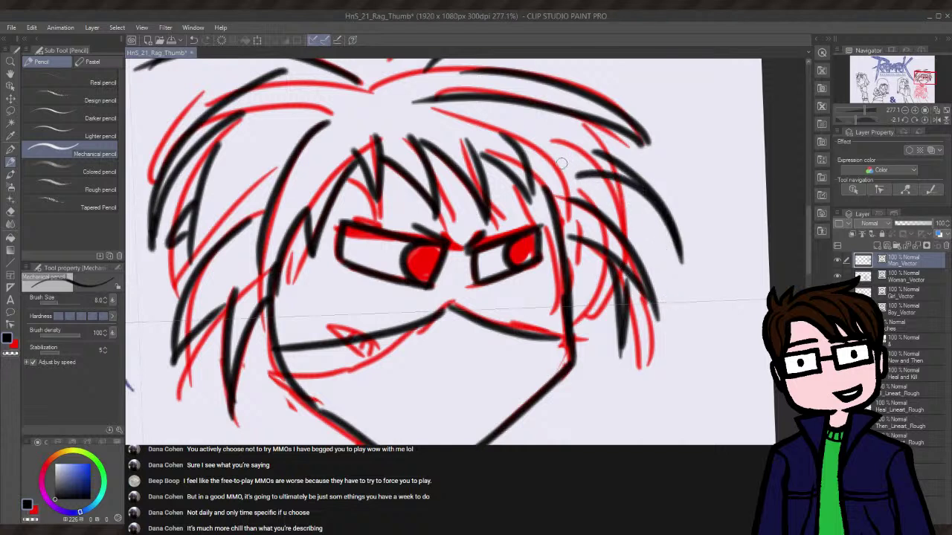
- Ink a smaller pointed lock tucked under the long outward lock on the far side of the head
left_click_drag(613, 181, 656, 248)
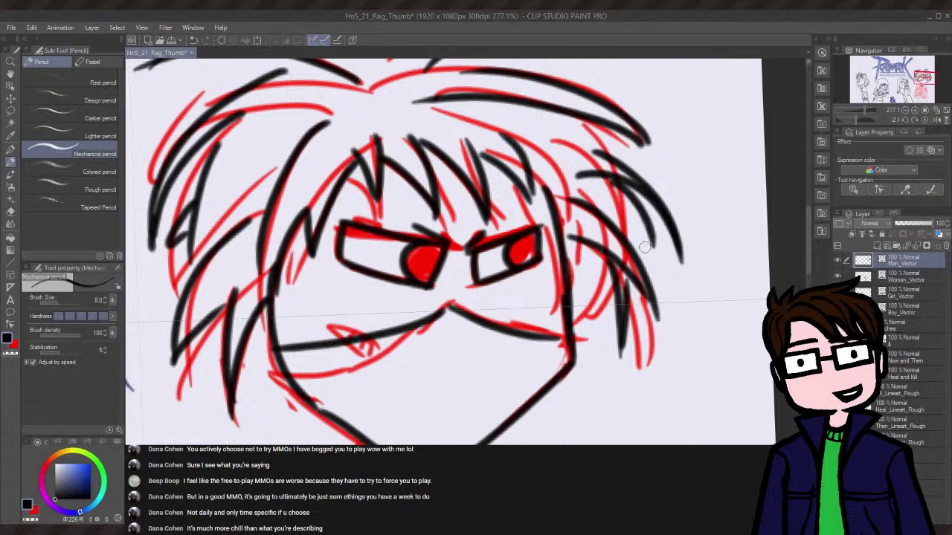
mouse_move(590, 198)
left_mouse_down()
mouse_move(644, 226)
mouse_move(650, 255)
left_mouse_up()
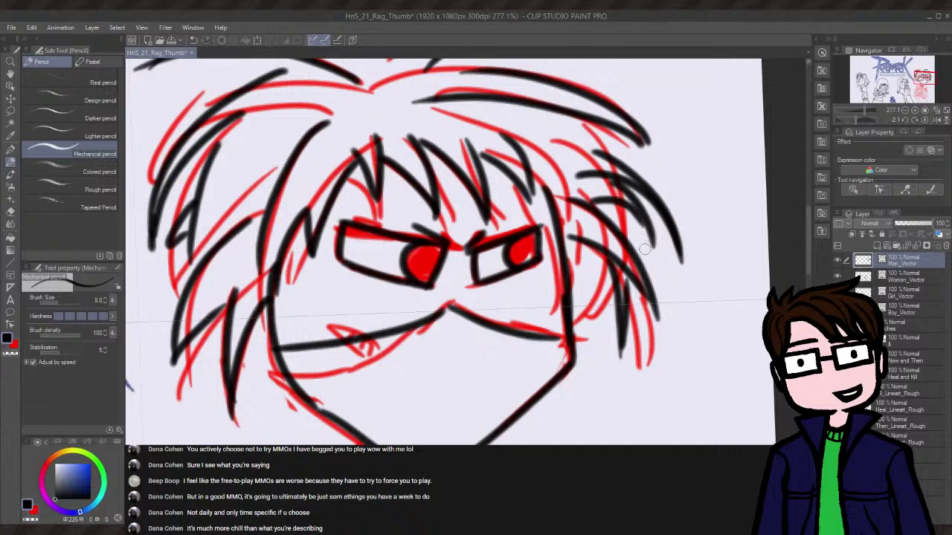
key("ctrl+z")
left_click_drag(591, 199, 655, 258)
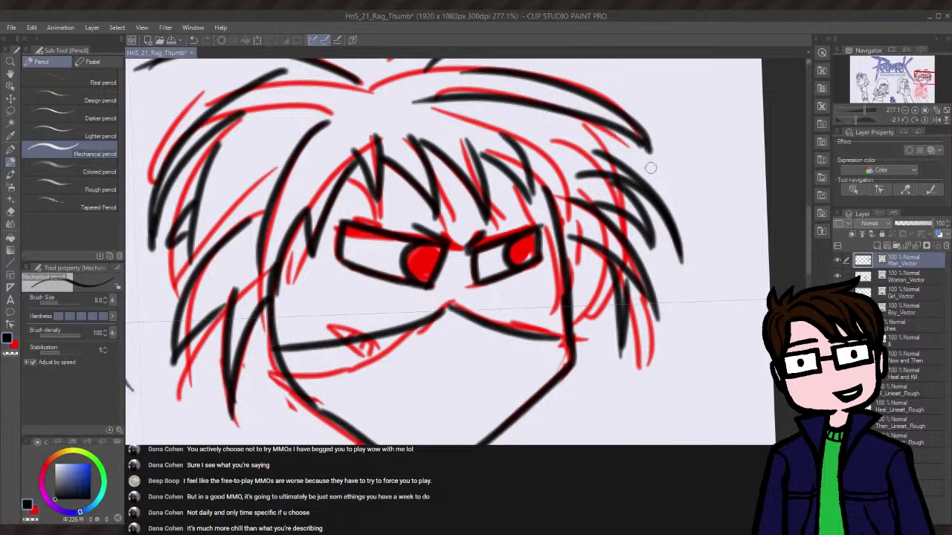
- Ink a short strand joining the underside of the far-side crown lock to the long outward lock
left_click_drag(617, 134, 638, 177)
key("ctrl+z")
left_click_drag(616, 125, 625, 174)
key("ctrl+z")
left_click_drag(609, 137, 630, 163)
key("ctrl+z")
left_click_drag(603, 121, 625, 168)
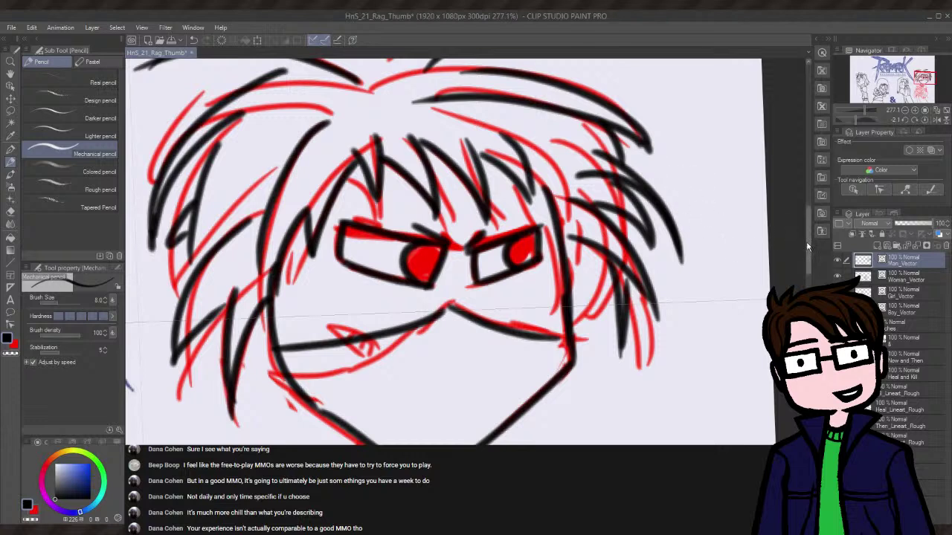
- Ink the man's neck below the jaw and the full outline of the near-side shoulder pad
left_click_drag(808, 246, 806, 296)
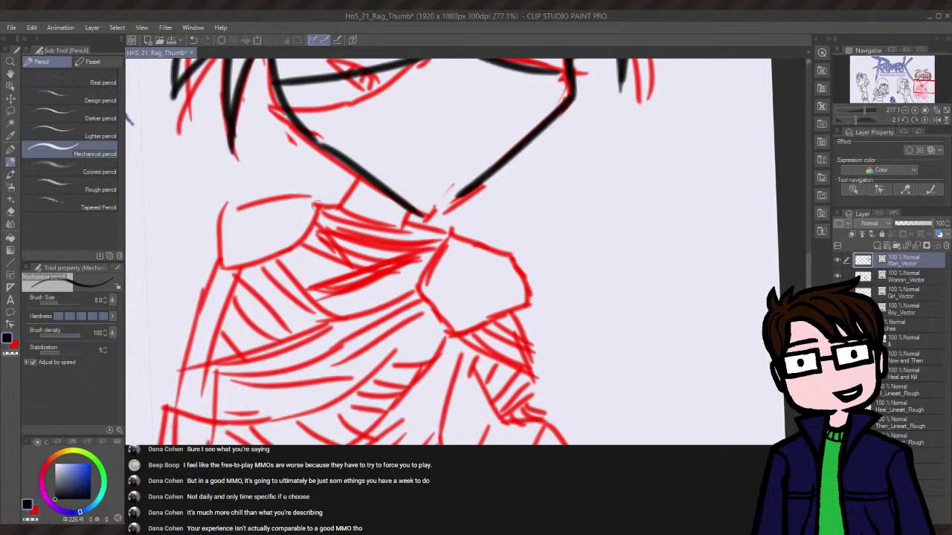
mouse_move(359, 177)
left_mouse_down()
mouse_move(338, 200)
mouse_move(333, 224)
mouse_move(403, 228)
left_mouse_up()
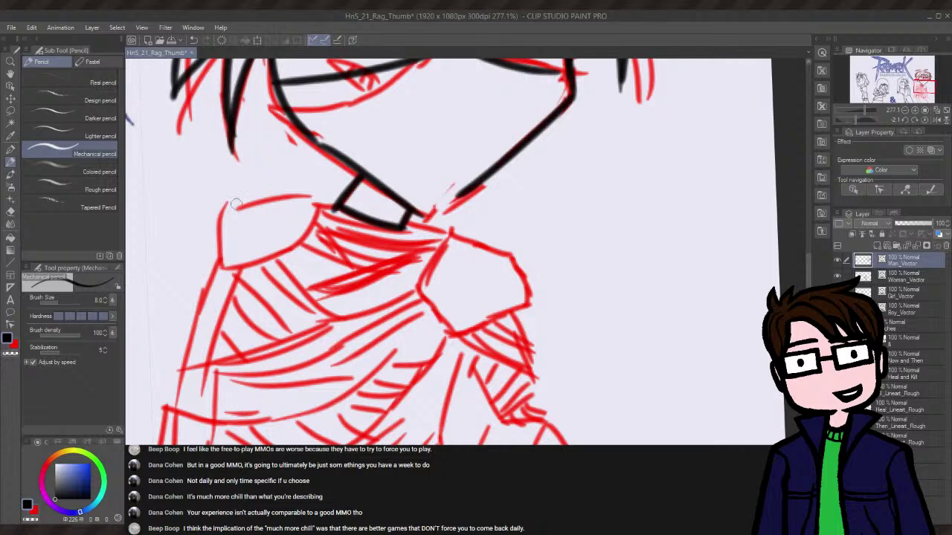
left_click_drag(228, 201, 227, 260)
key("ctrl+z")
left_click_drag(227, 203, 227, 274)
key("ctrl+z")
mouse_move(229, 202)
left_mouse_down()
mouse_move(221, 267)
mouse_move(277, 256)
mouse_move(301, 238)
left_mouse_up()
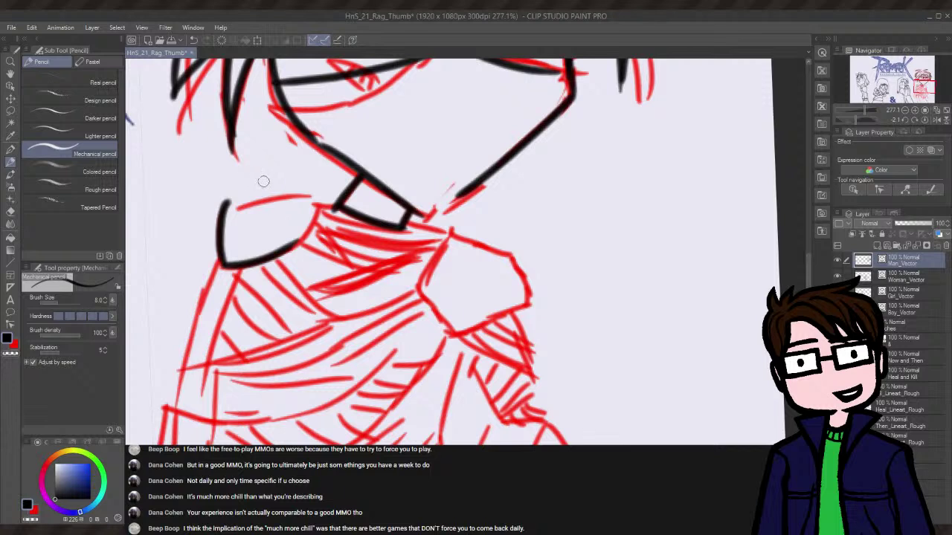
mouse_move(223, 202)
left_mouse_down()
mouse_move(328, 206)
mouse_move(299, 241)
left_mouse_up()
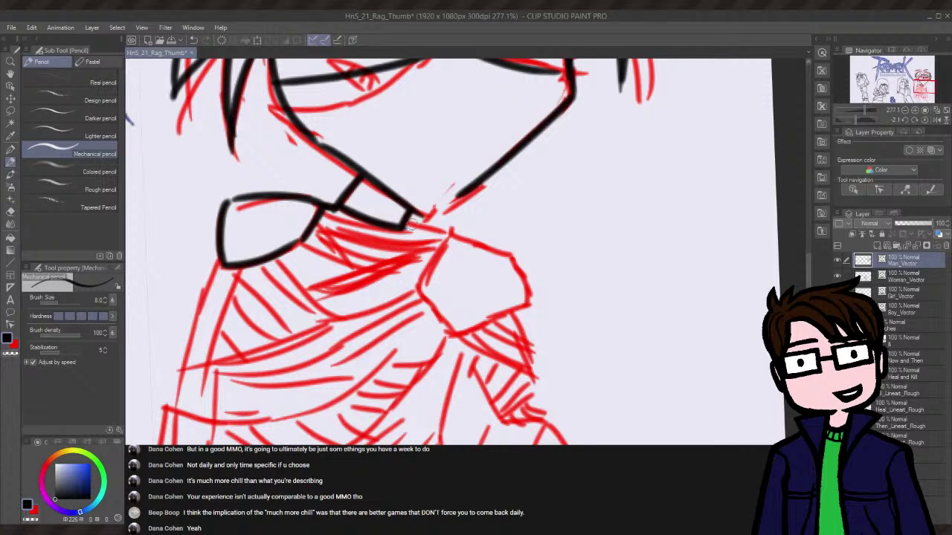
- Ink the short shoulder line from the neck to the far shoulder pad and try out the pad's top edge
left_click_drag(405, 223, 520, 258)
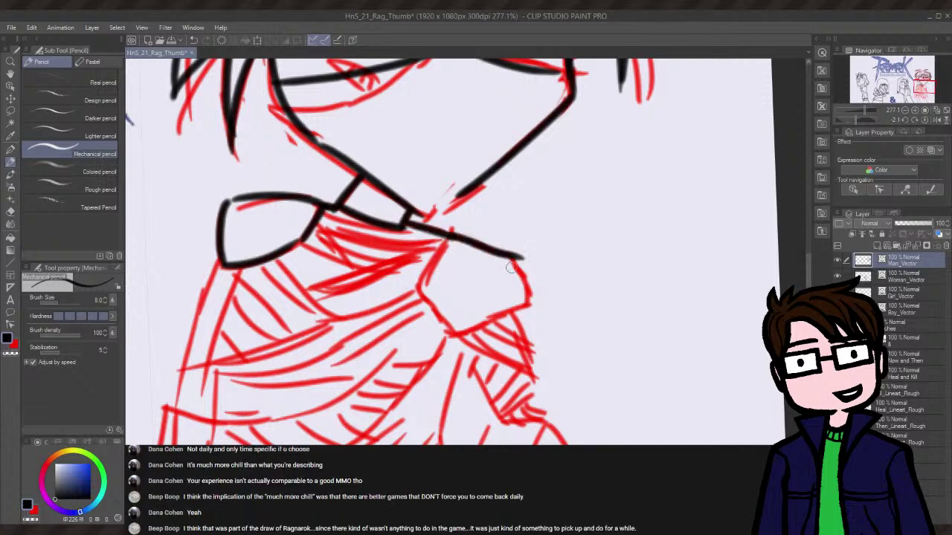
key("ctrl+z")
left_click_drag(449, 237, 509, 257)
key("ctrl+z")
left_click_drag(449, 237, 511, 268)
key("ctrl+z")
left_click_drag(443, 234, 507, 263)
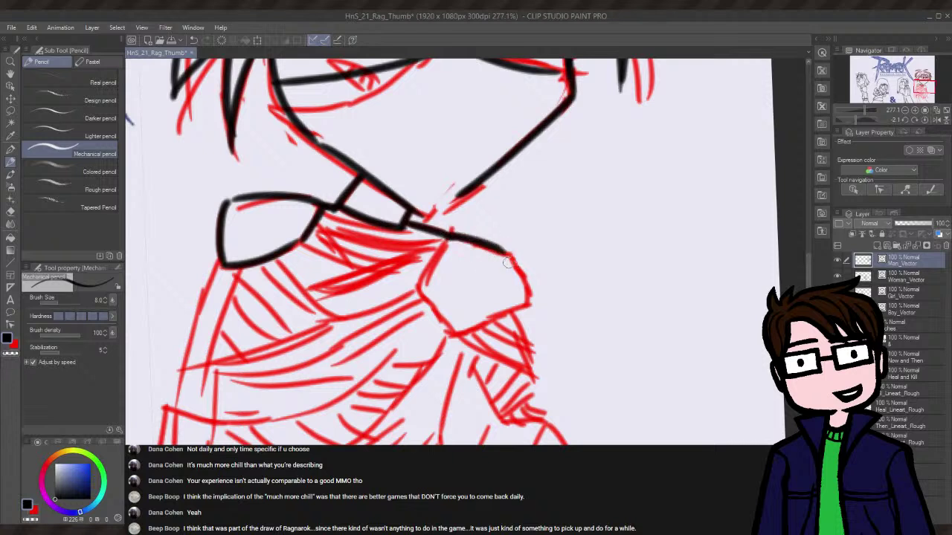
key("ctrl+z")
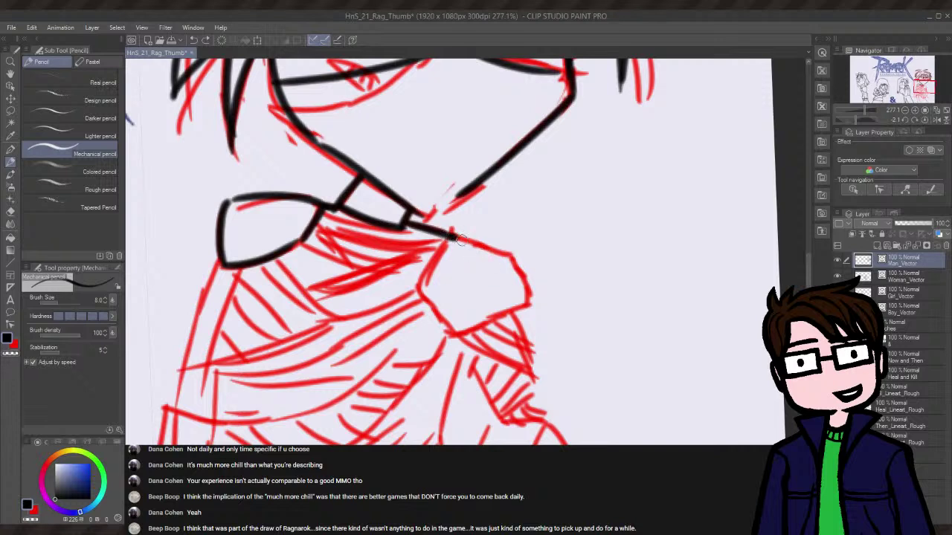
mouse_move(453, 235)
left_mouse_down()
mouse_move(517, 275)
mouse_move(469, 244)
mouse_move(515, 259)
left_mouse_up()
key("ctrl+z")
key("ctrl+z")
key("ctrl+z")
key("ctrl+z")
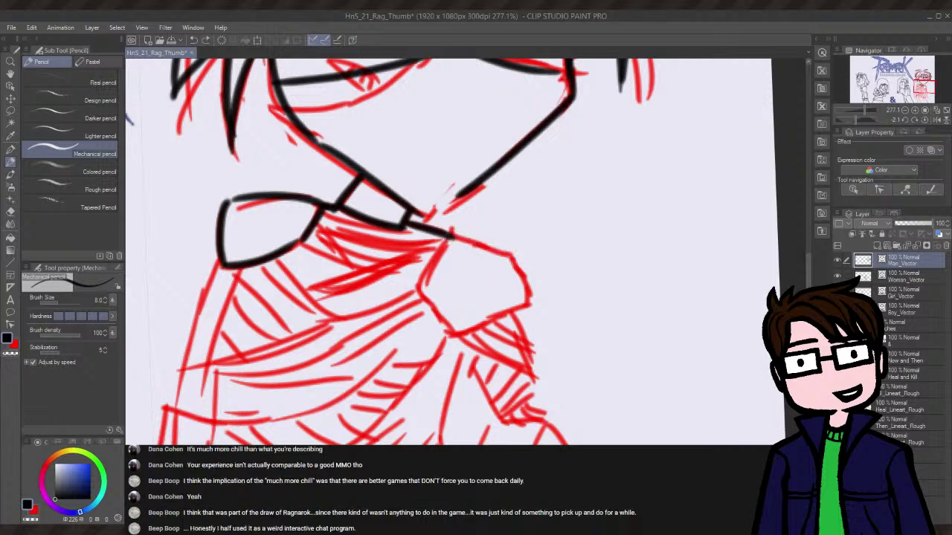
- Ink the curved top edge and outer side of the far shoulder pad over the red sketch
mouse_move(445, 236)
left_mouse_down()
mouse_move(517, 257)
mouse_move(513, 271)
mouse_move(514, 258)
mouse_move(531, 305)
left_mouse_up()
key("ctrl+z")
key("ctrl+z")
key("ctrl+z")
left_click_drag(506, 252, 524, 301)
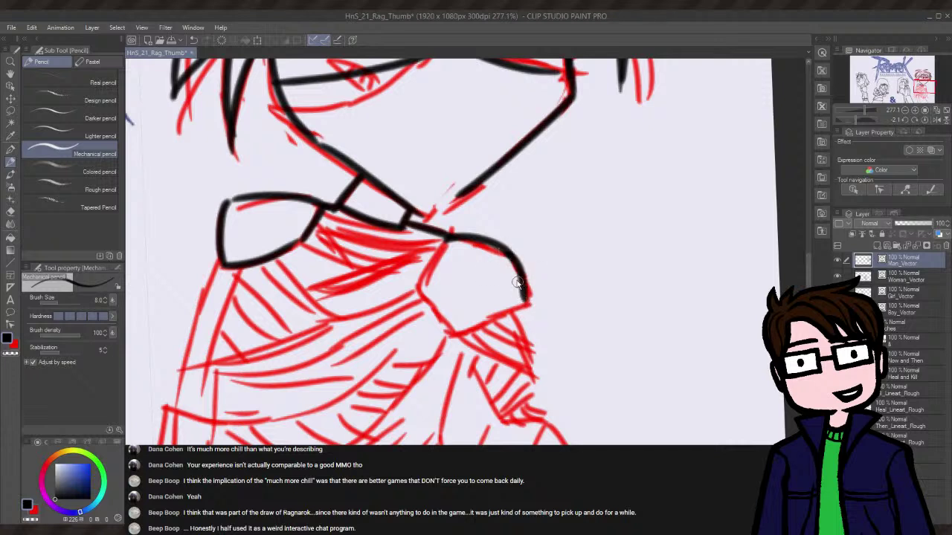
key("ctrl+z")
left_click_drag(506, 252, 529, 306)
key("ctrl+z")
mouse_move(504, 253)
left_mouse_down()
mouse_move(528, 305)
mouse_move(512, 261)
mouse_move(539, 306)
mouse_move(514, 262)
mouse_move(528, 304)
left_mouse_up()
key("ctrl+z")
key("ctrl+z")
- Ink the inner edge of the far shoulder pad from the shoulder line down to its lower point
left_click_drag(446, 236, 424, 282)
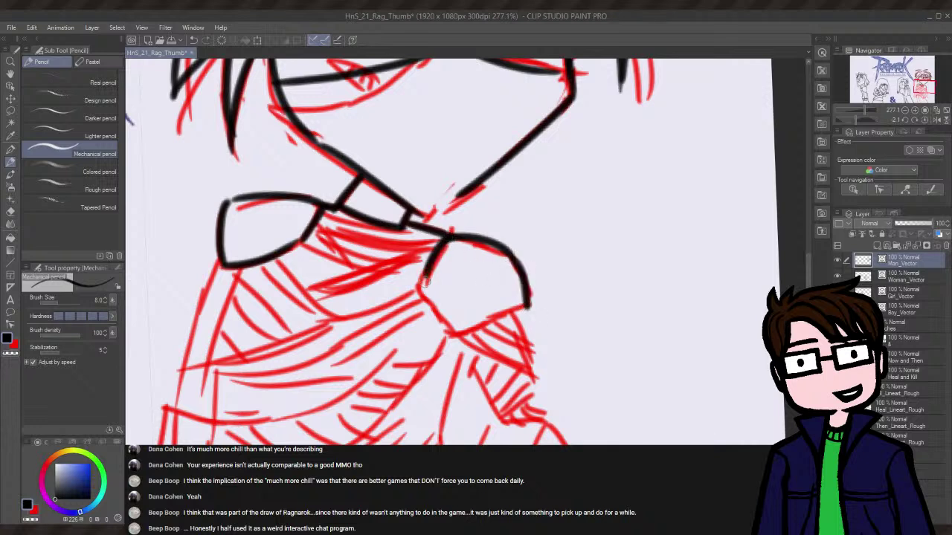
key("ctrl+z")
mouse_move(446, 236)
left_mouse_down()
mouse_move(419, 289)
mouse_move(443, 318)
mouse_move(524, 295)
left_mouse_up()
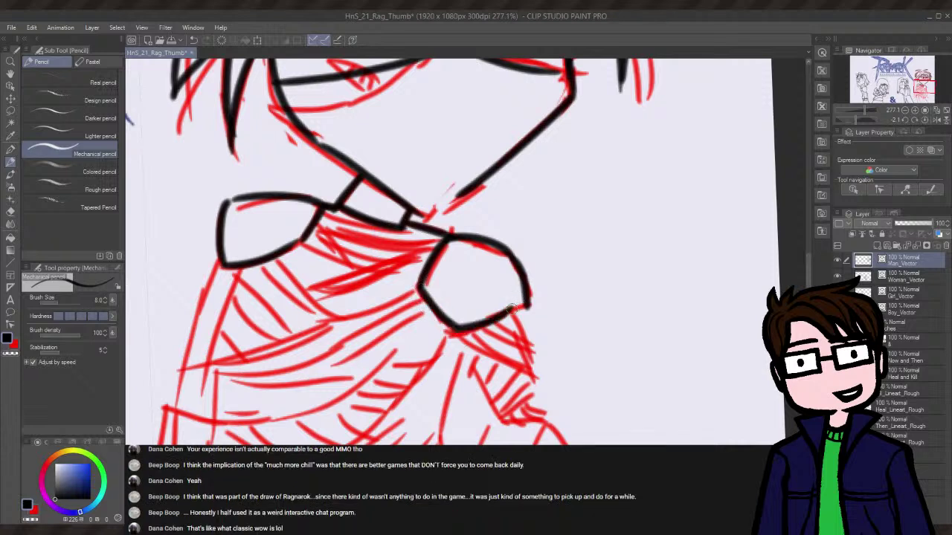
- Ink the far shoulder pad's bottom edge, closing the outline at the outer corner
key("ctrl+z")
left_click_drag(452, 330, 529, 301)
key("ctrl+z")
left_click_drag(447, 332, 528, 290)
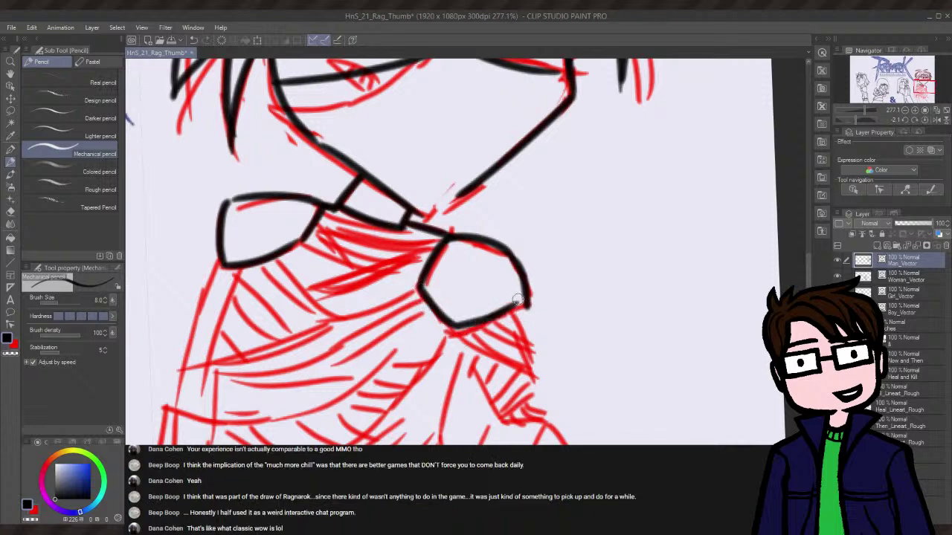
key("ctrl+z")
mouse_move(452, 330)
left_mouse_down()
mouse_move(503, 320)
mouse_move(530, 299)
left_mouse_up()
key("ctrl+z")
left_click_drag(451, 331, 530, 301)
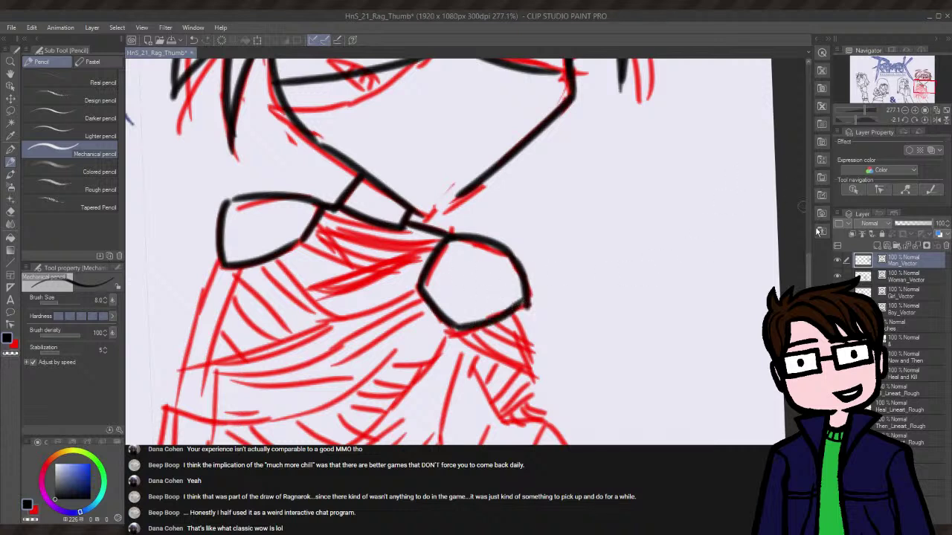
- Erase the line end overshooting the far shoulder pad's outer lower corner with the hard vector eraser
scroll(812, 259, "down", 3)
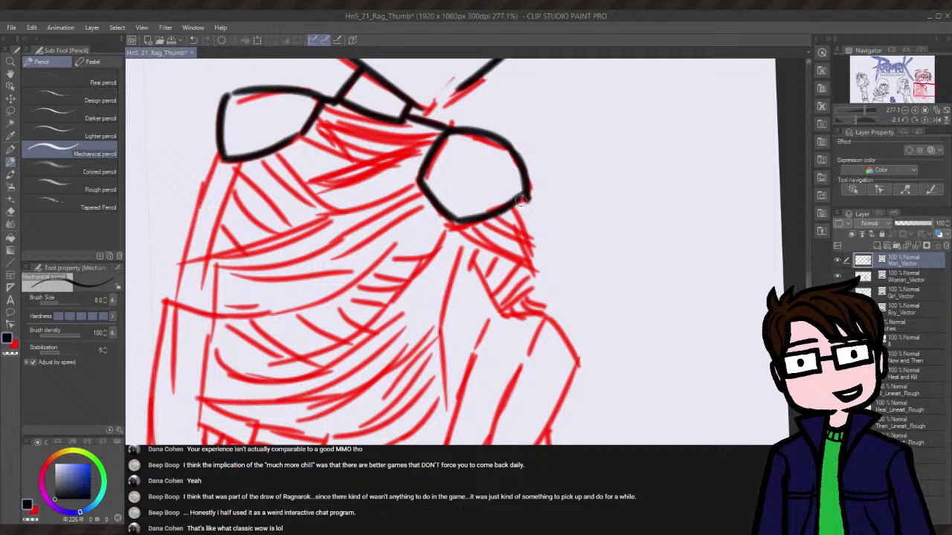
left_click_drag(521, 197, 539, 267)
key("ctrl+z")
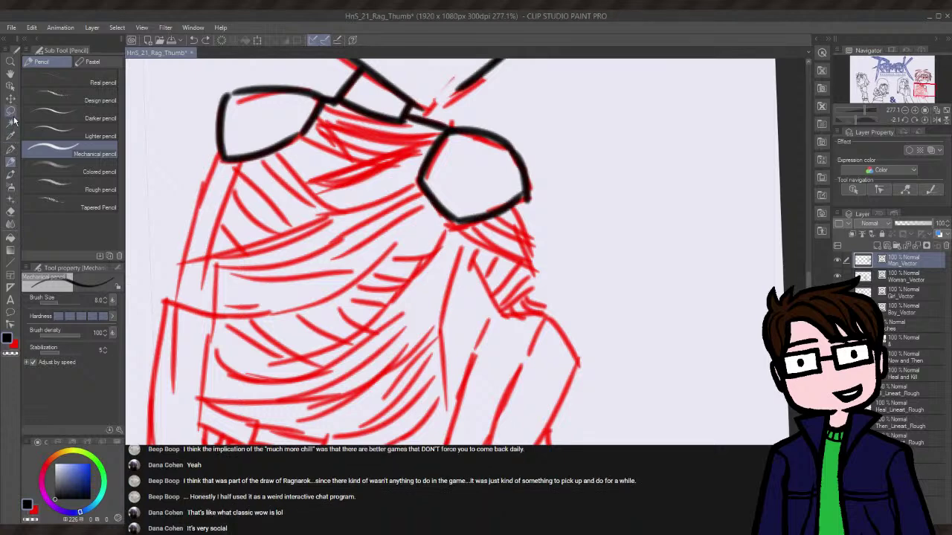
left_click(11, 211)
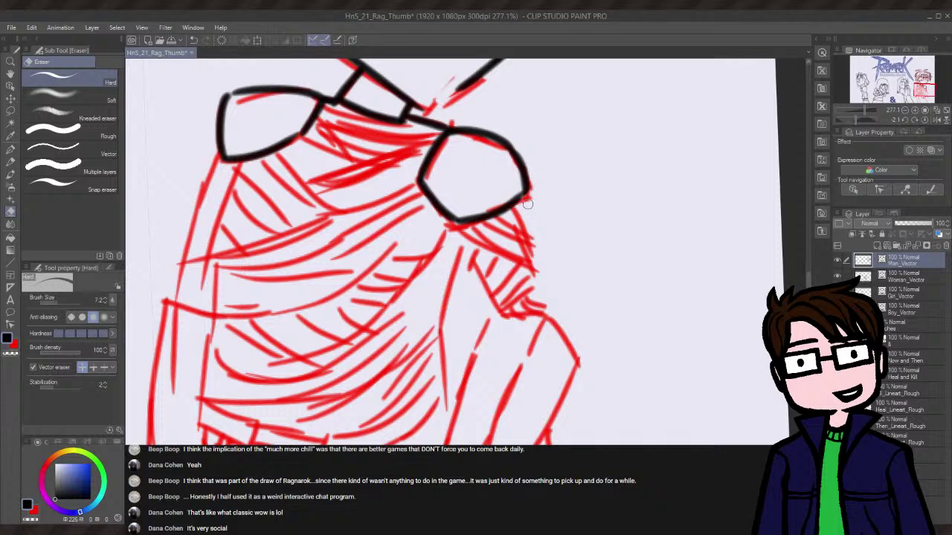
- Ink the outer edge of the far upper arm from the shoulder pad to the elbow with the Mechanical pencil
left_click(10, 161)
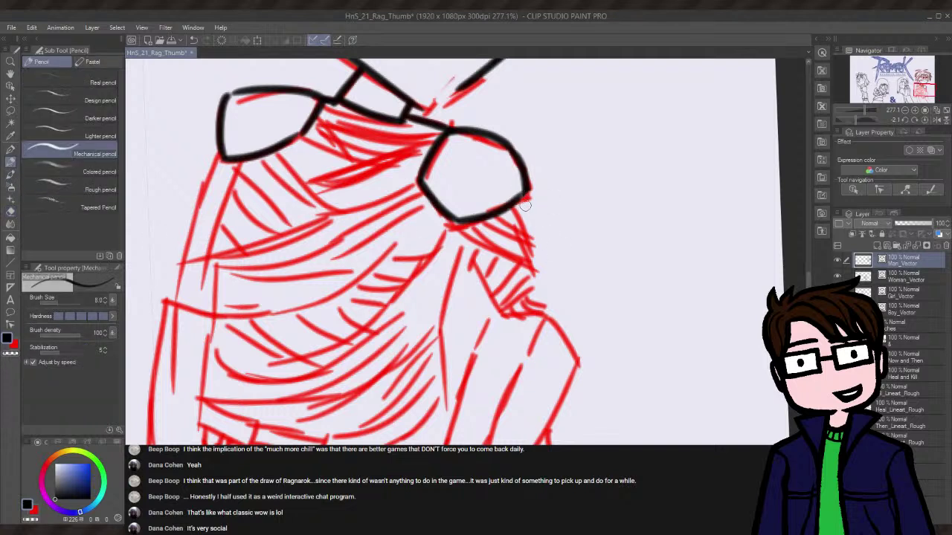
left_click_drag(523, 201, 545, 333)
key("ctrl+z")
left_click_drag(525, 201, 548, 306)
left_click_drag(450, 217, 504, 327)
key("ctrl+z")
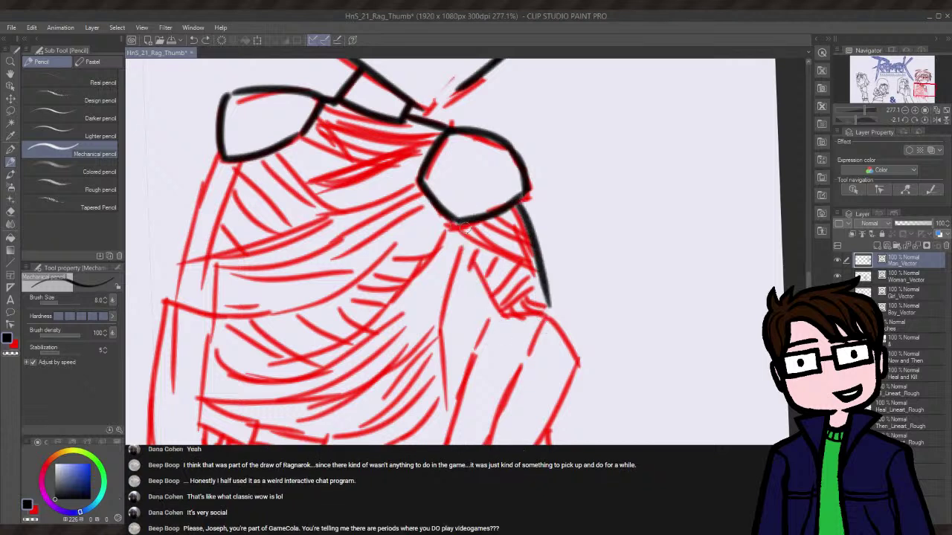
- Ink the inner edge of the far upper arm and the short slanted top edge of the forearm piece
mouse_move(464, 223)
left_mouse_down()
mouse_move(506, 322)
mouse_move(582, 360)
left_mouse_up()
key("ctrl+z")
left_click_drag(543, 312, 580, 359)
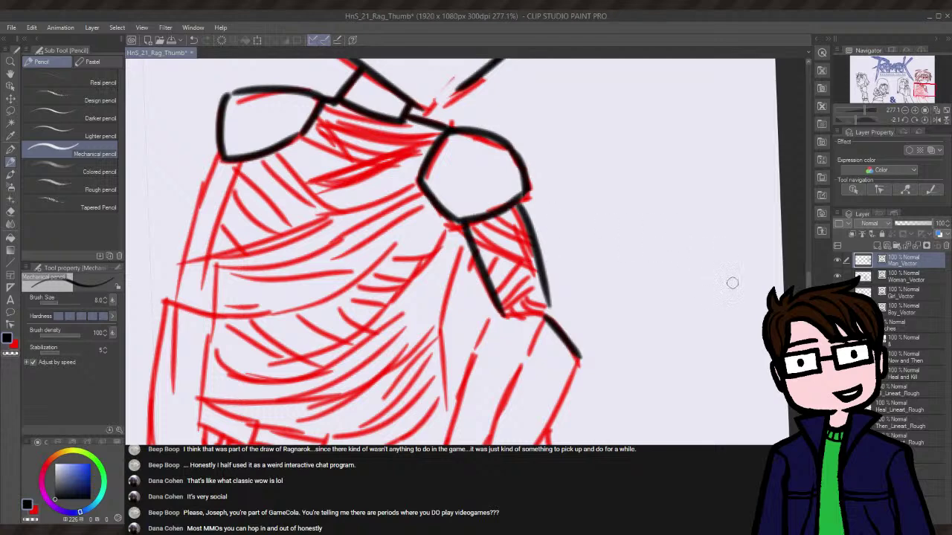
- Ink the two long edges of the far forearm piece running from the elbow toward the hand
scroll(506, 239, "down", 5)
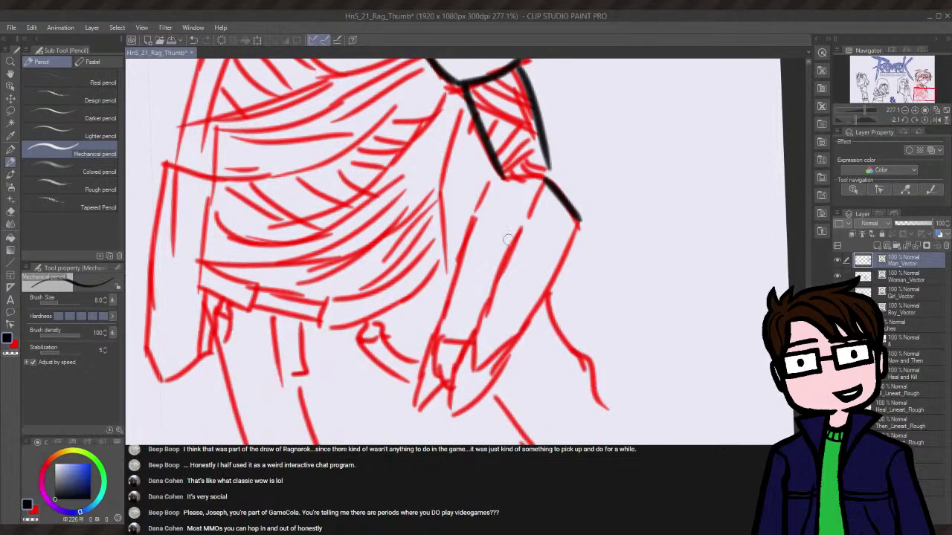
left_click_drag(580, 225, 519, 327)
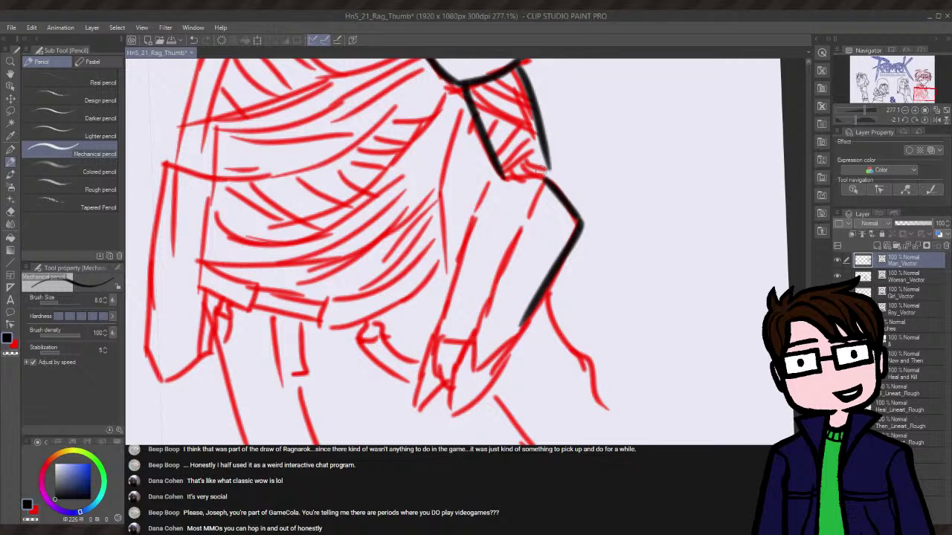
left_click_drag(548, 181, 477, 282)
key("ctrl+z")
left_click_drag(543, 191, 469, 317)
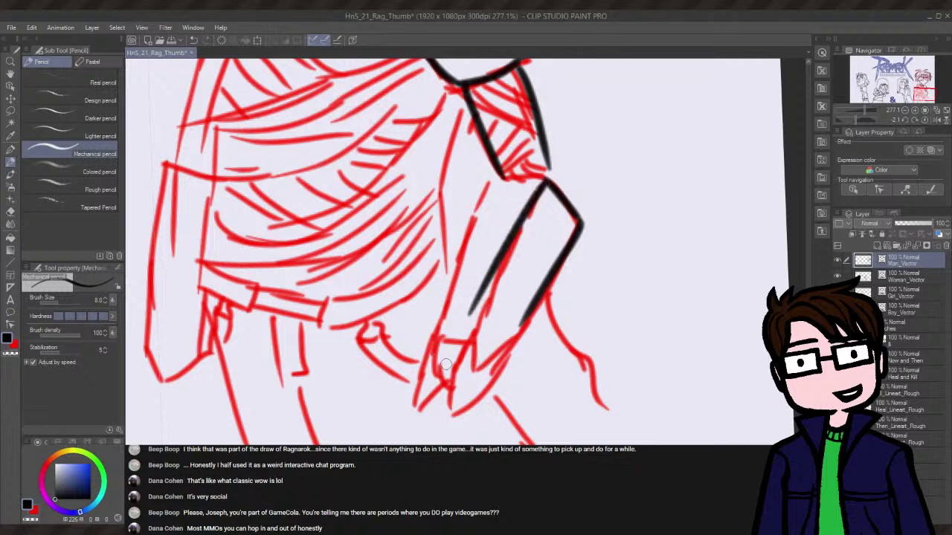
key("ctrl+z")
mouse_move(550, 186)
left_mouse_down()
mouse_move(443, 367)
mouse_move(473, 369)
mouse_move(468, 351)
mouse_move(479, 364)
mouse_move(528, 328)
left_mouse_up()
key("ctrl+z")
- Try to ink the slanted bottom edge joining the two long edges of the far forearm piece
left_click_drag(475, 370, 537, 316)
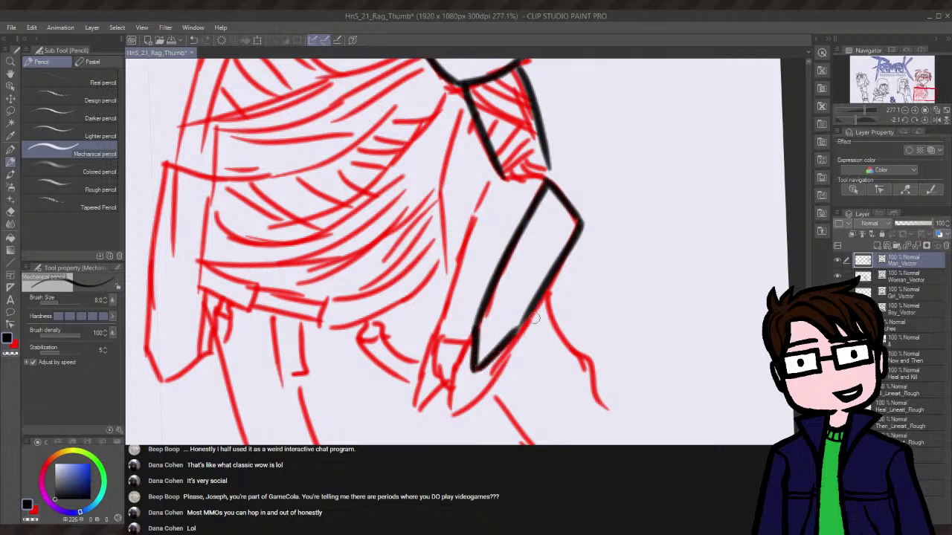
key("ctrl+z")
left_click_drag(474, 370, 528, 327)
key("ctrl+z")
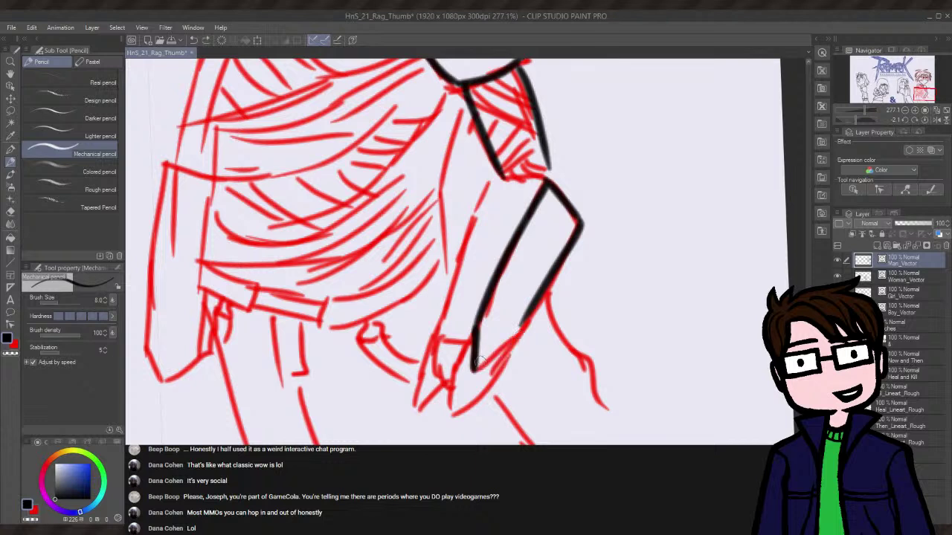
- Ink the lower outer edge of the man's forearm panel to close its outline at the tip
mouse_move(473, 370)
left_mouse_down()
mouse_move(521, 333)
mouse_move(511, 346)
left_mouse_up()
key("ctrl+z")
left_click_drag(530, 315, 491, 361)
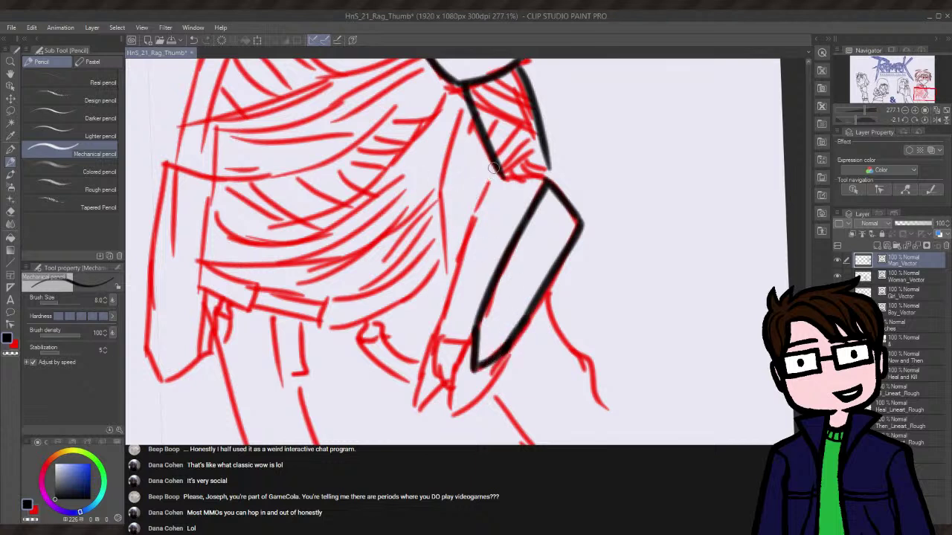
- Try to ink the long inner edge of the man's forearm from the elbow toward the wrist with the canvas rotated
left_click_drag(491, 168, 425, 329)
key("ctrl+z")
left_click_drag(855, 118, 850, 121)
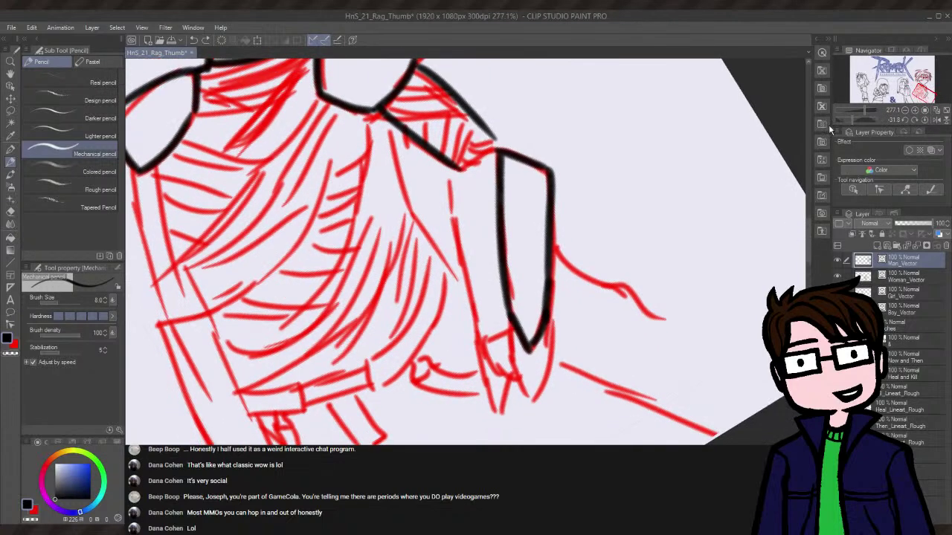
left_click_drag(448, 172, 454, 330)
key("ctrl+z")
mouse_move(449, 170)
left_mouse_down()
mouse_move(454, 321)
mouse_move(464, 209)
mouse_move(476, 324)
left_mouse_up()
key("ctrl+z")
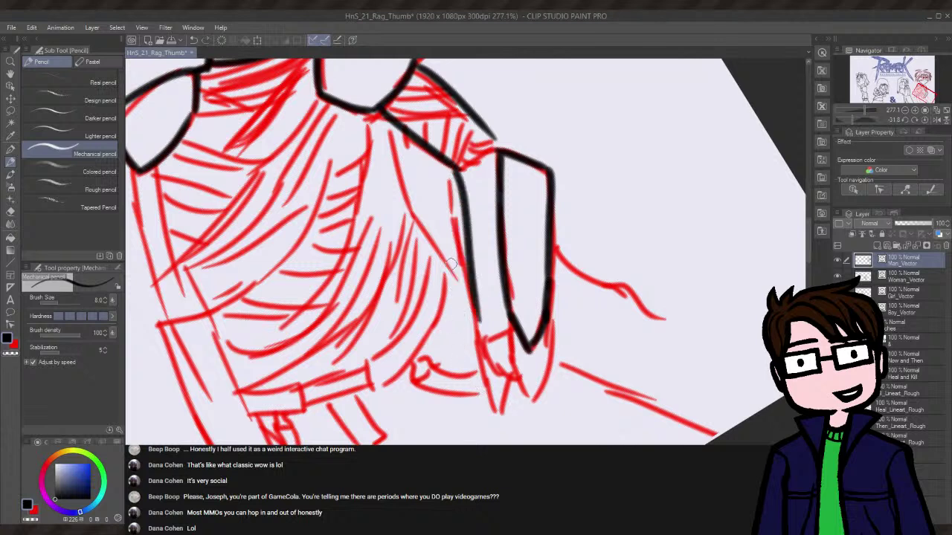
key("ctrl+z")
key("ctrl+z")
left_click_drag(448, 170, 477, 338)
key("ctrl+z")
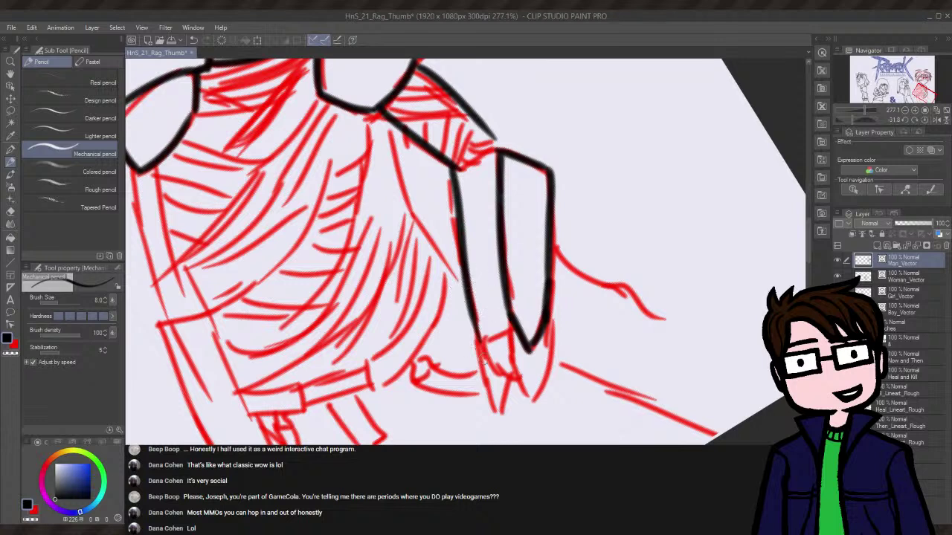
left_click_drag(476, 339, 491, 421)
key("ctrl+z")
key("ctrl+z")
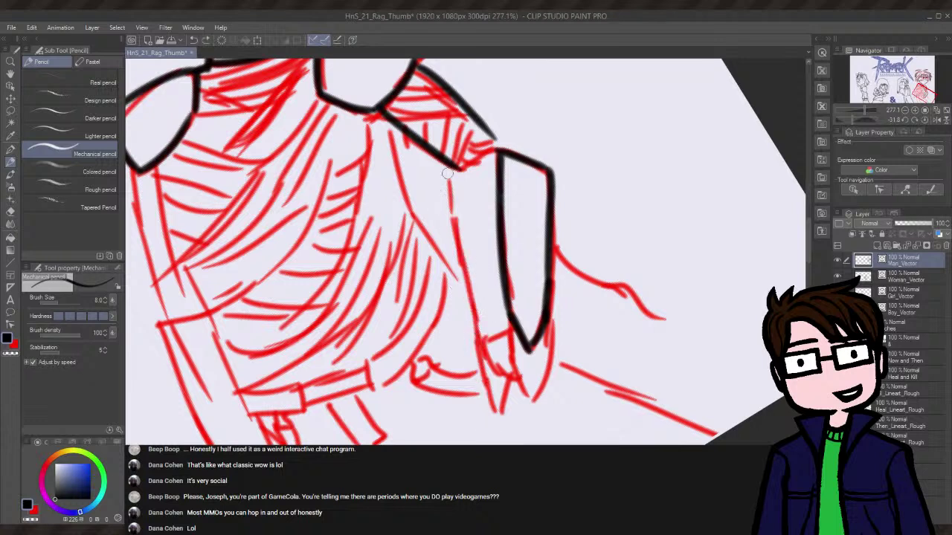
left_click_drag(449, 174, 496, 438)
key("ctrl+z")
mouse_move(445, 174)
left_mouse_down()
mouse_move(473, 270)
mouse_move(495, 418)
left_mouse_up()
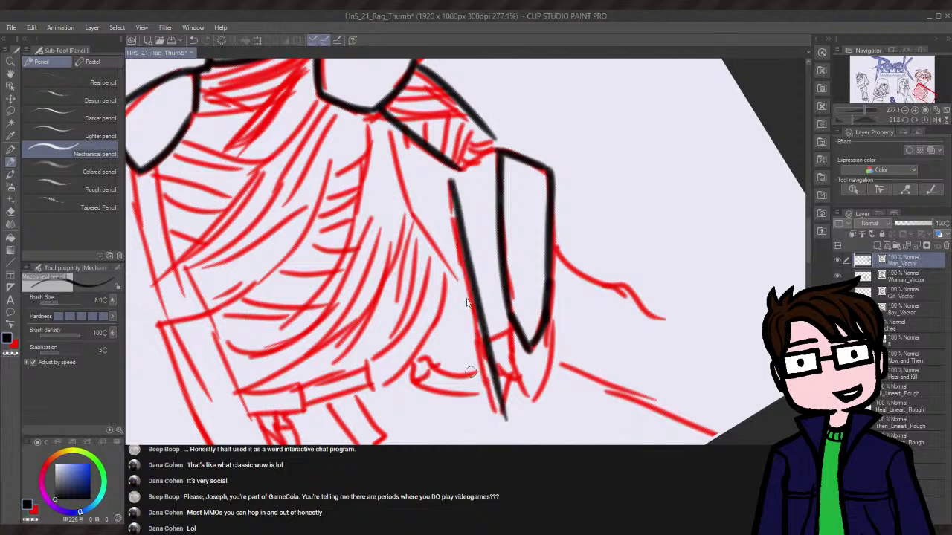
key("ctrl+z")
left_click_drag(443, 174, 465, 414)
key("ctrl+z")
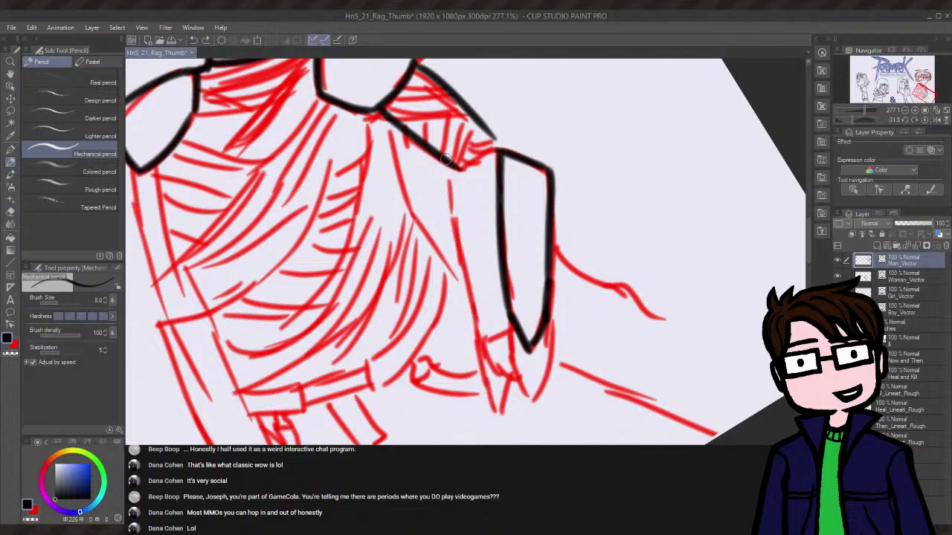
left_click_drag(444, 160, 468, 424)
key("ctrl+z")
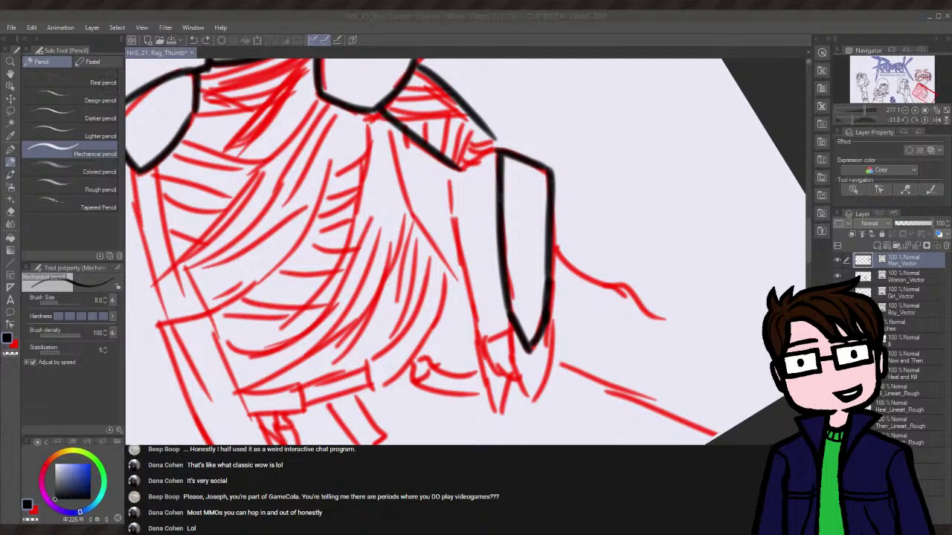
left_click(538, 13)
left_click(450, 22)
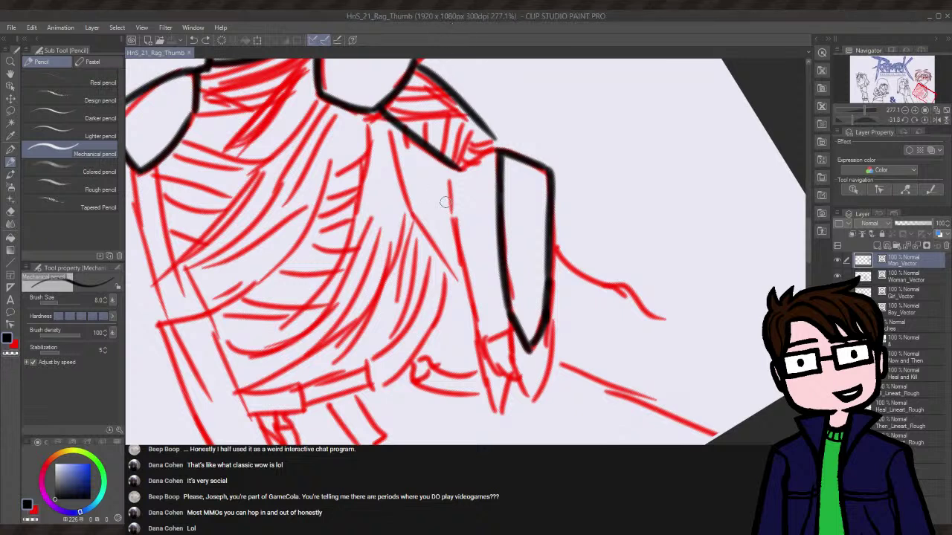
left_click_drag(448, 169, 481, 322)
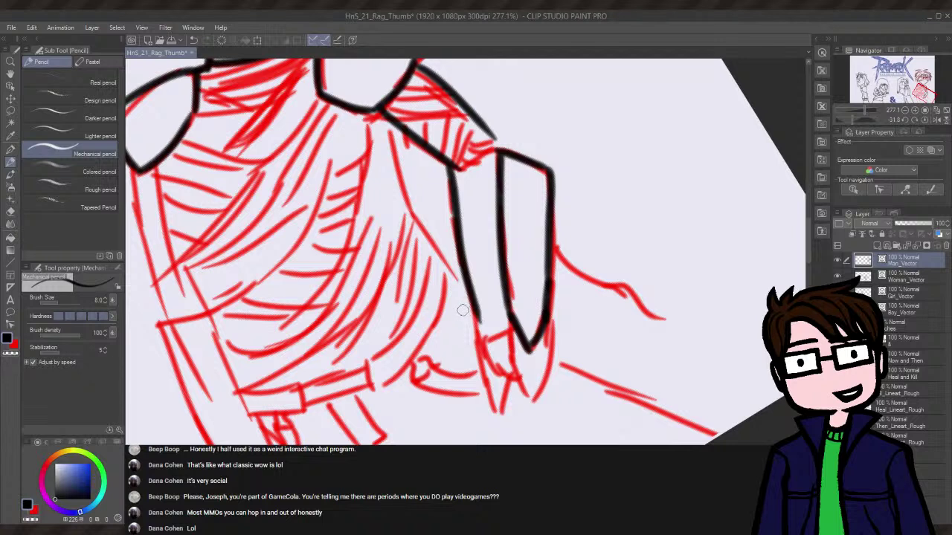
key("ctrl+z")
key("ctrl+y")
key("ctrl+z")
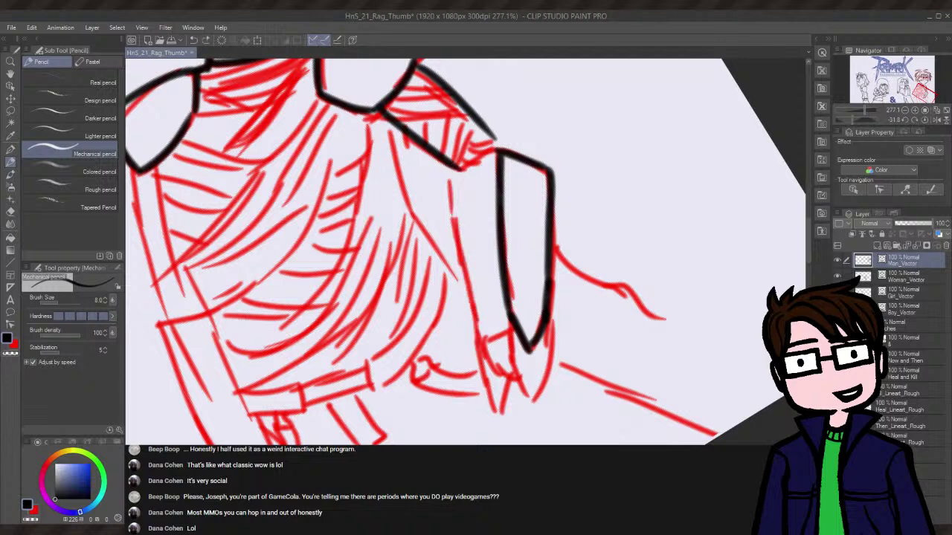
left_click_drag(450, 163, 482, 350)
key("ctrl+z")
left_click_drag(446, 171, 482, 348)
key("ctrl+z")
left_click_drag(451, 167, 484, 372)
key("ctrl+z")
left_click_drag(451, 162, 482, 349)
key("ctrl+z")
left_click_drag(446, 162, 482, 356)
key("ctrl+z")
left_click_drag(450, 163, 491, 389)
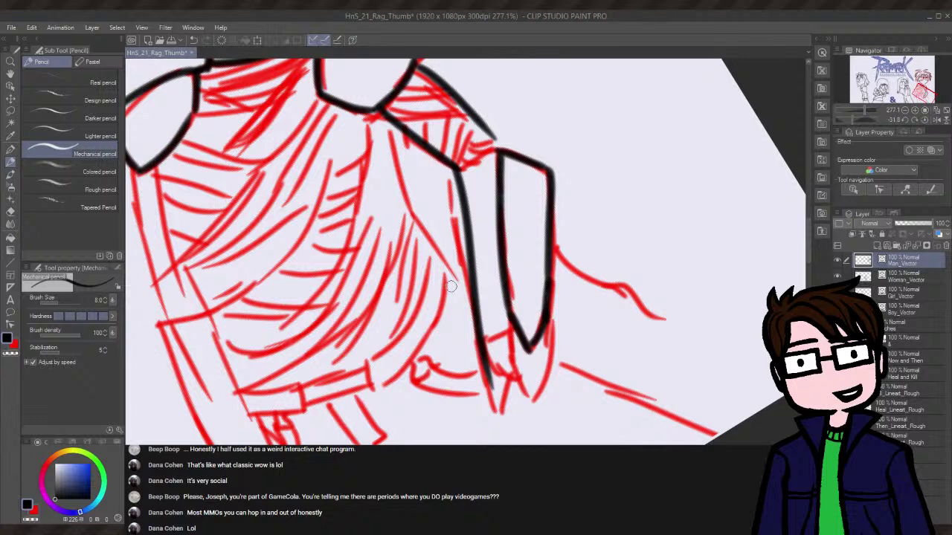
key("ctrl+z")
left_click_drag(454, 165, 469, 324)
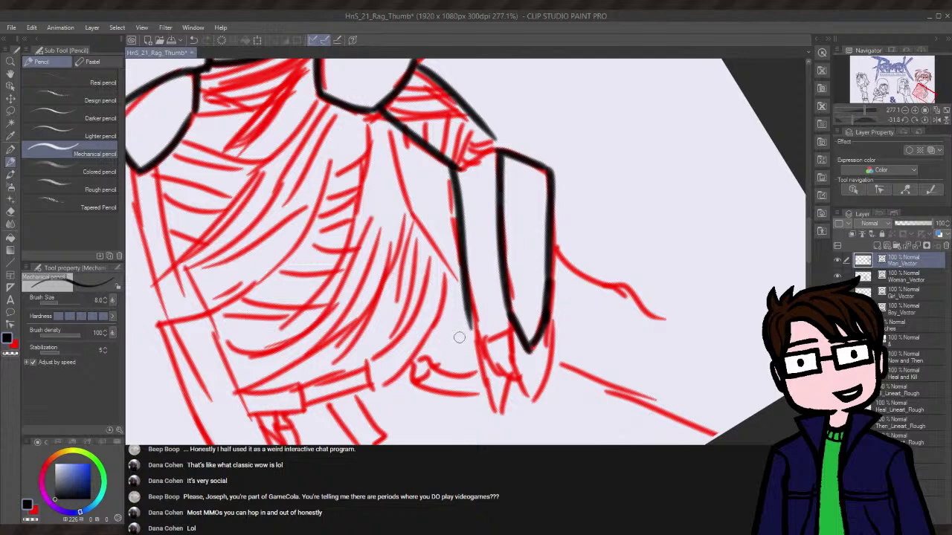
key("ctrl+z")
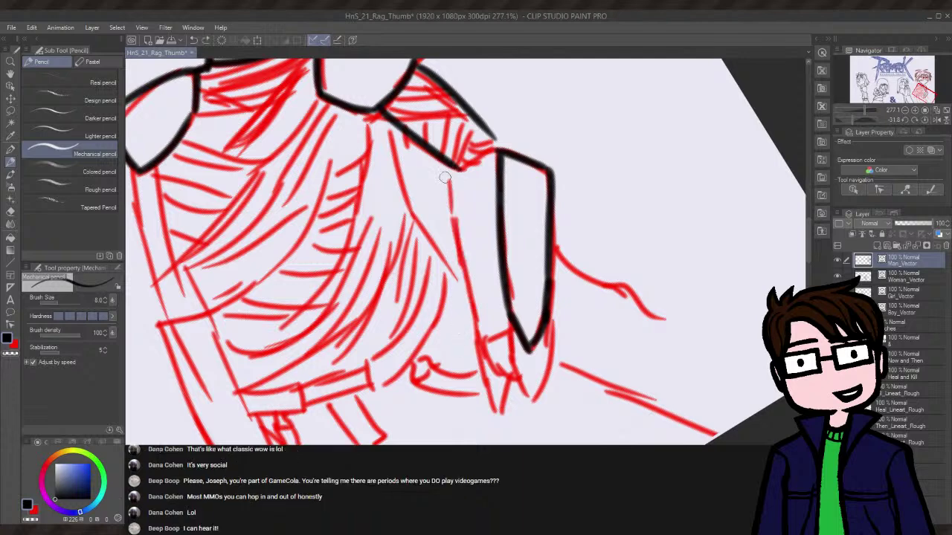
left_click_drag(455, 167, 506, 445)
key("ctrl+z")
- Ink the forearm's long inner edge from the elbow past the wrist and close it with a short upturned pointed tip
left_click_drag(441, 163, 492, 426)
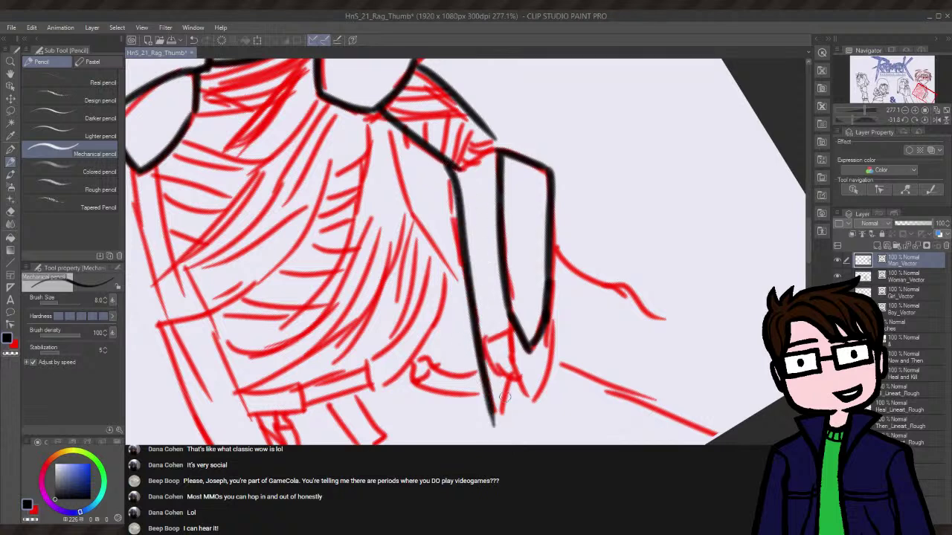
left_click_drag(497, 418, 506, 383)
left_click_drag(485, 340, 502, 383)
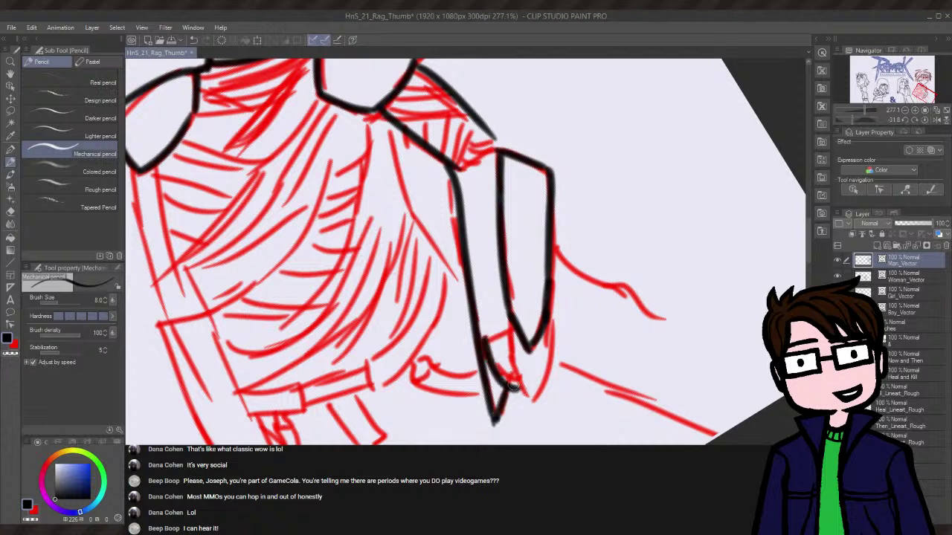
key("ctrl+z")
left_click_drag(509, 324, 522, 403)
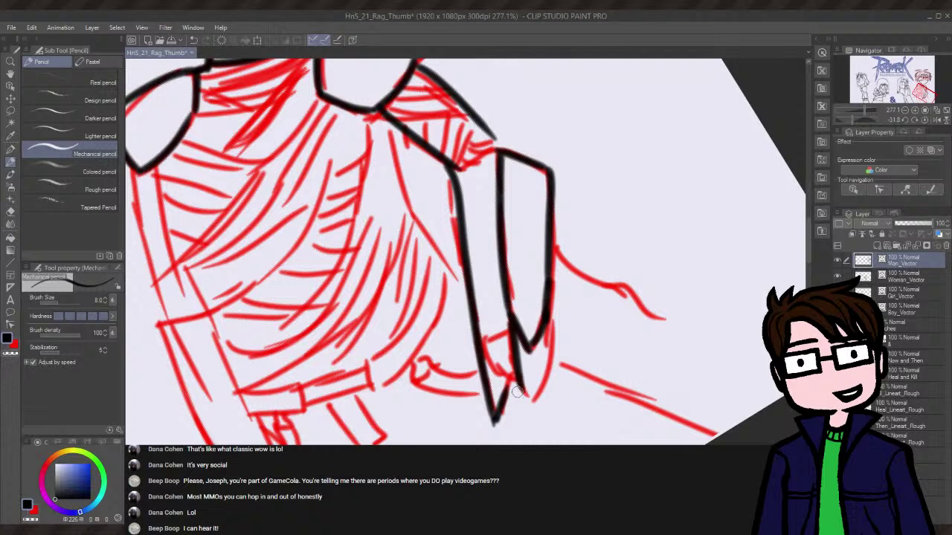
key("ctrl+z")
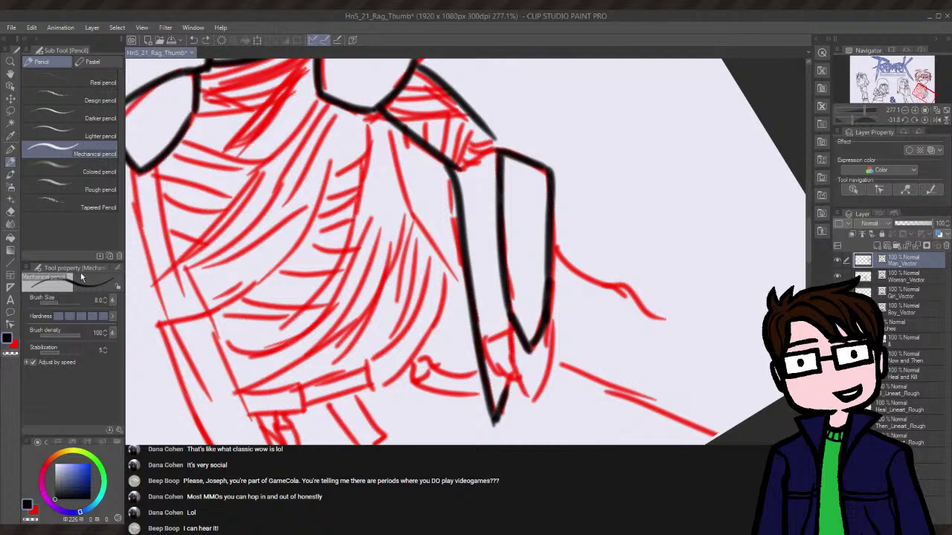
left_click(10, 211)
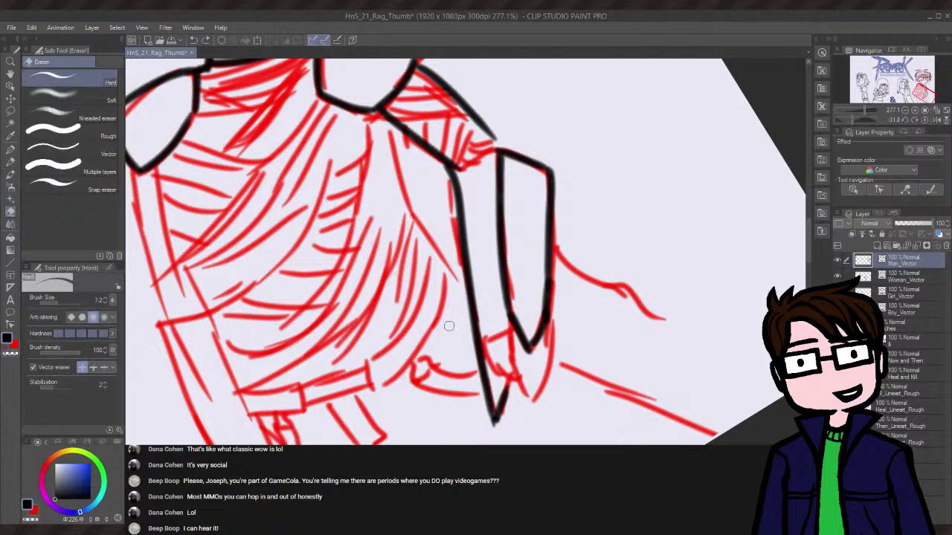
left_click_drag(534, 321, 527, 340)
key("ctrl+z")
- Delete the vector strokes forming the long sides and lower tip of the outer forearm panel, keeping its top edge
left_click(851, 191)
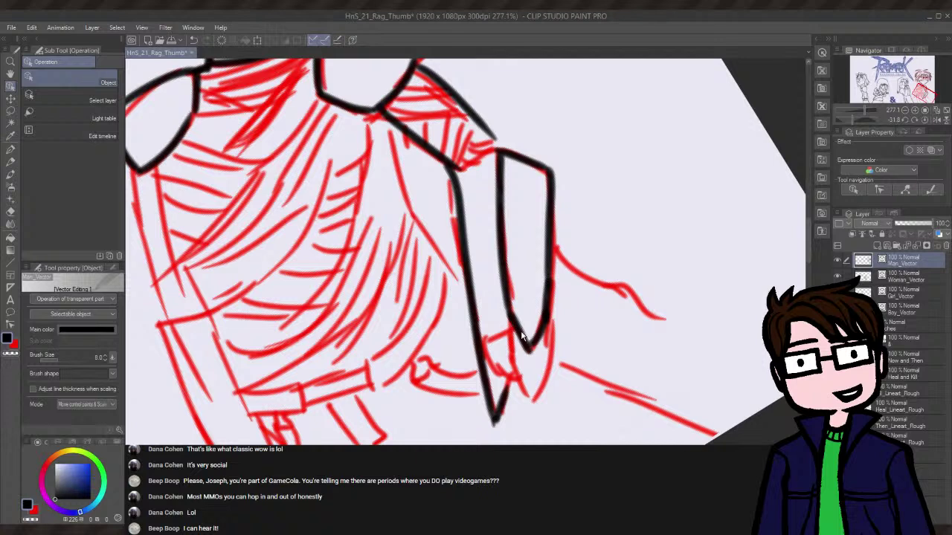
left_click(513, 336)
key("Delete")
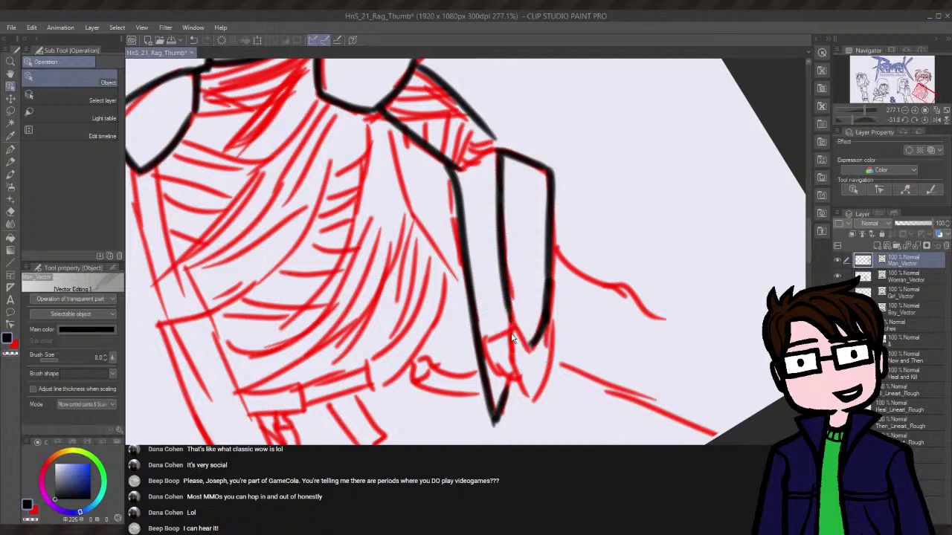
left_click(546, 329)
key("Delete")
left_click(550, 269)
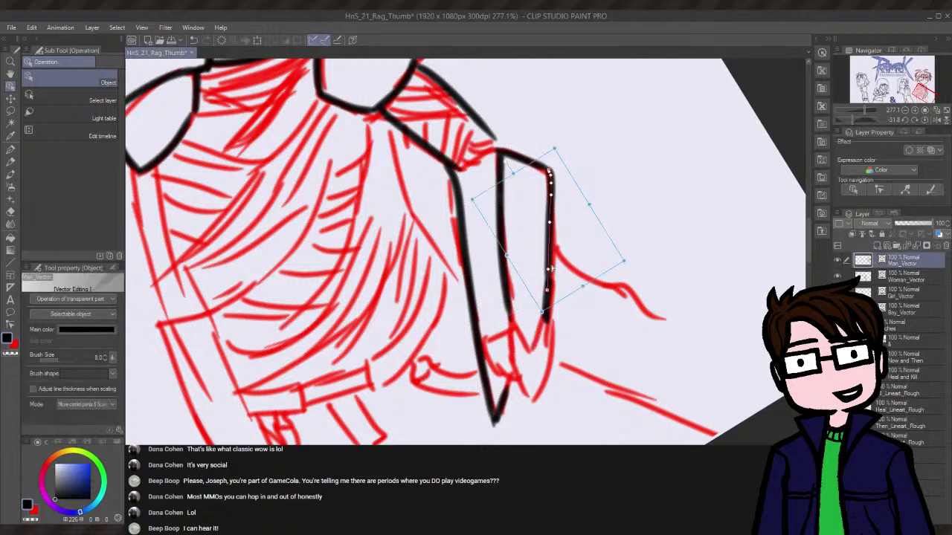
key("Delete")
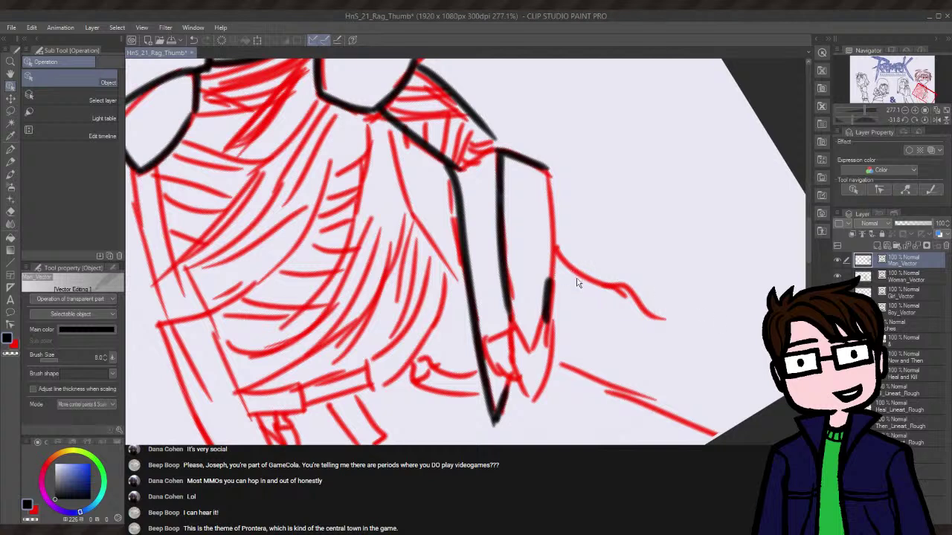
left_click(550, 299)
key("Delete")
left_click(499, 239)
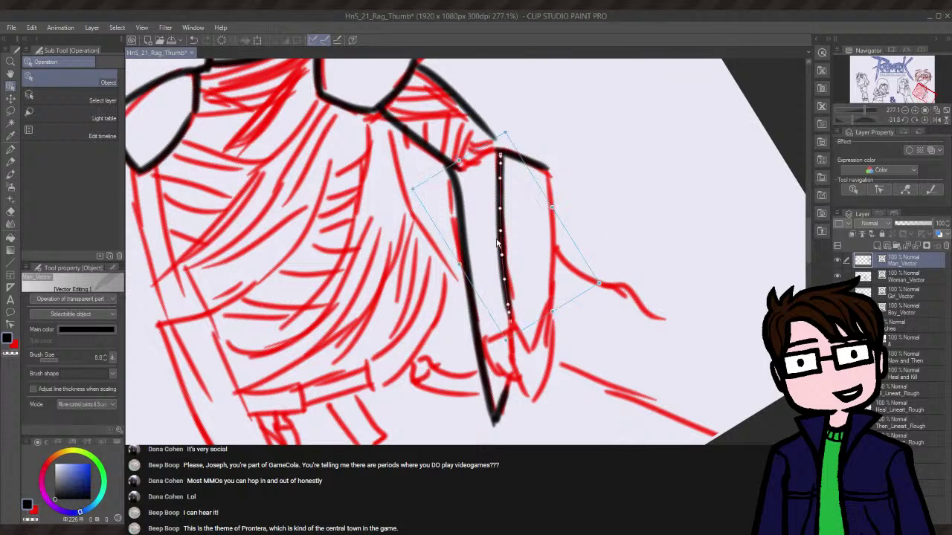
key("Delete")
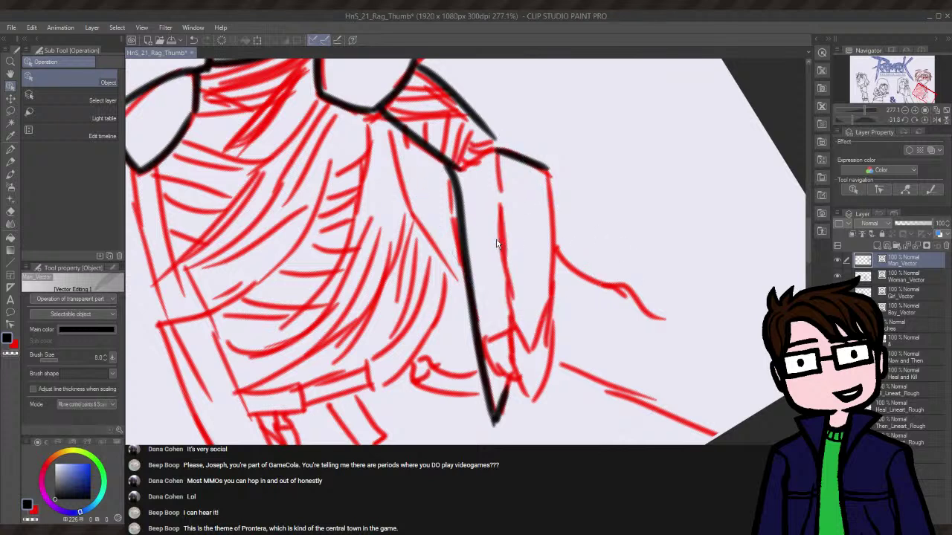
- Ink the outer forearm panel's two long sides again with the Mechanical pencil, extending them lower and joining them in a point
left_click(10, 161)
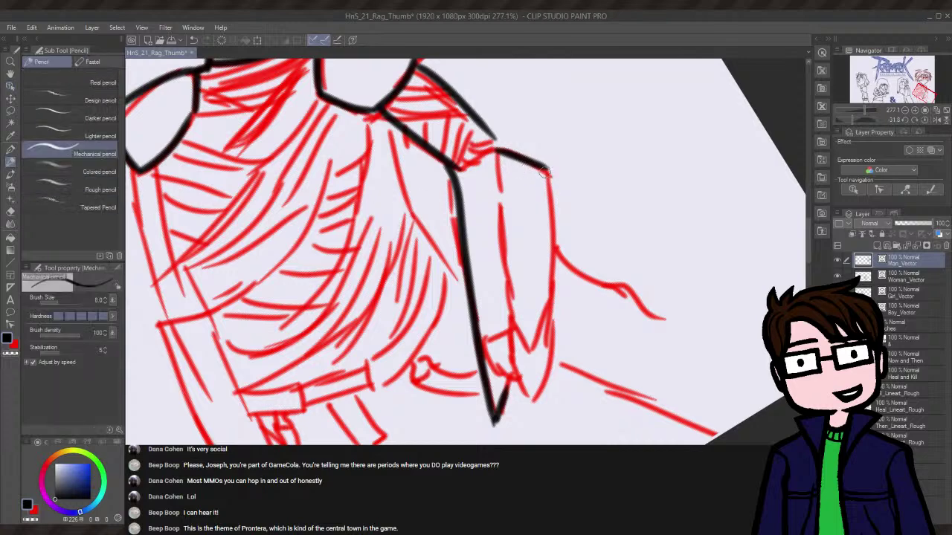
left_click_drag(545, 172, 530, 381)
key("ctrl+z")
left_click_drag(500, 153, 505, 332)
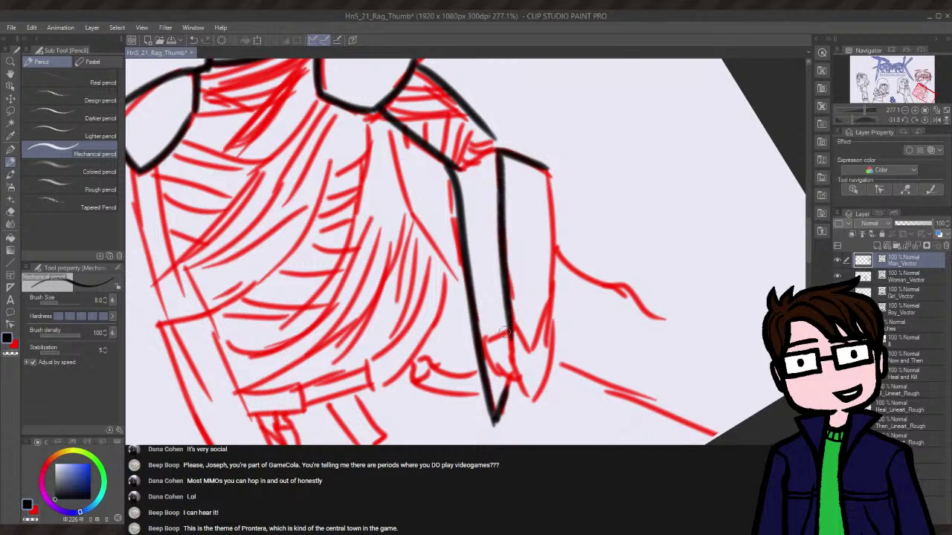
left_click_drag(549, 169, 553, 349)
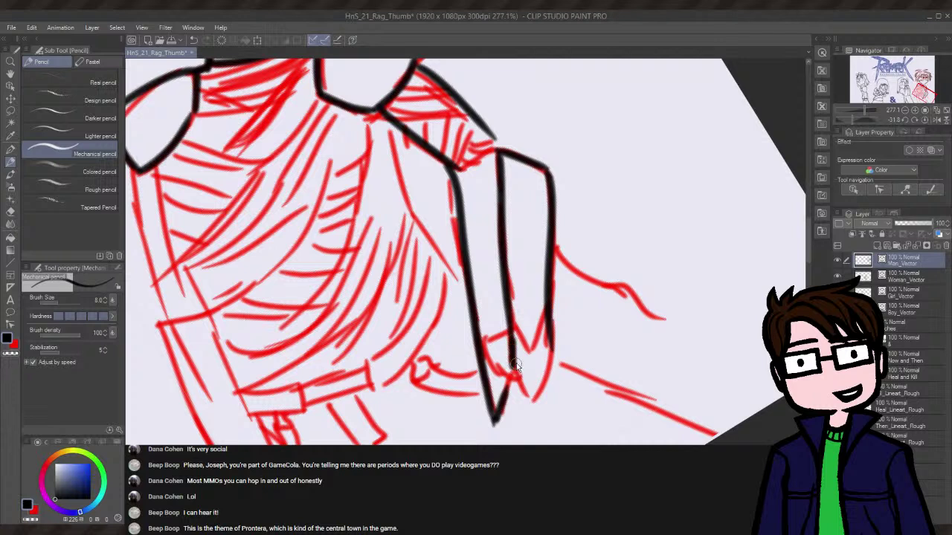
left_click_drag(513, 357, 531, 397)
key("ctrl+z")
mouse_move(512, 358)
left_mouse_down()
mouse_move(534, 396)
mouse_move(554, 345)
left_mouse_up()
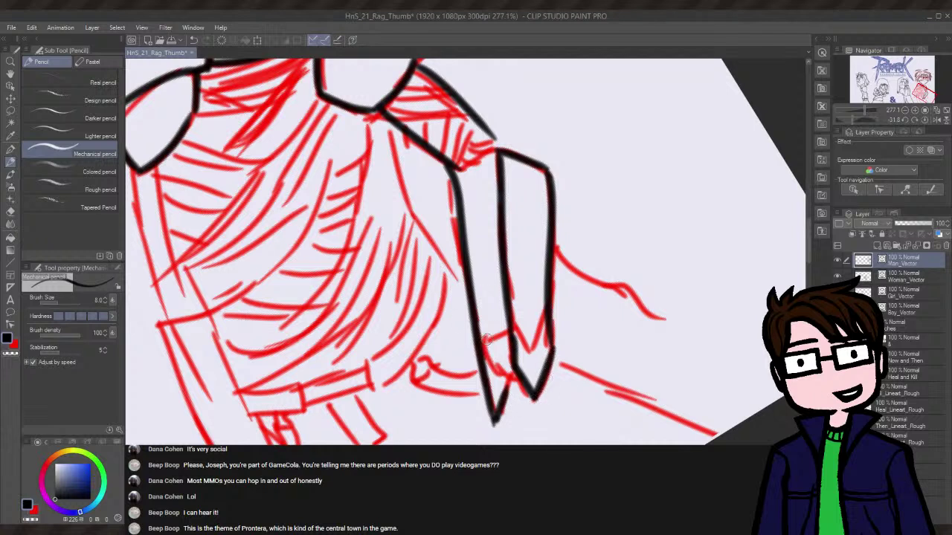
- Ink the curved hand line between the two pointed tips and the short wrist line above it
left_click_drag(485, 337, 514, 382)
key("ctrl+z")
left_click_drag(486, 338, 513, 383)
key("ctrl+z")
left_click_drag(486, 337, 519, 382)
key("ctrl+z")
left_click_drag(486, 338, 513, 379)
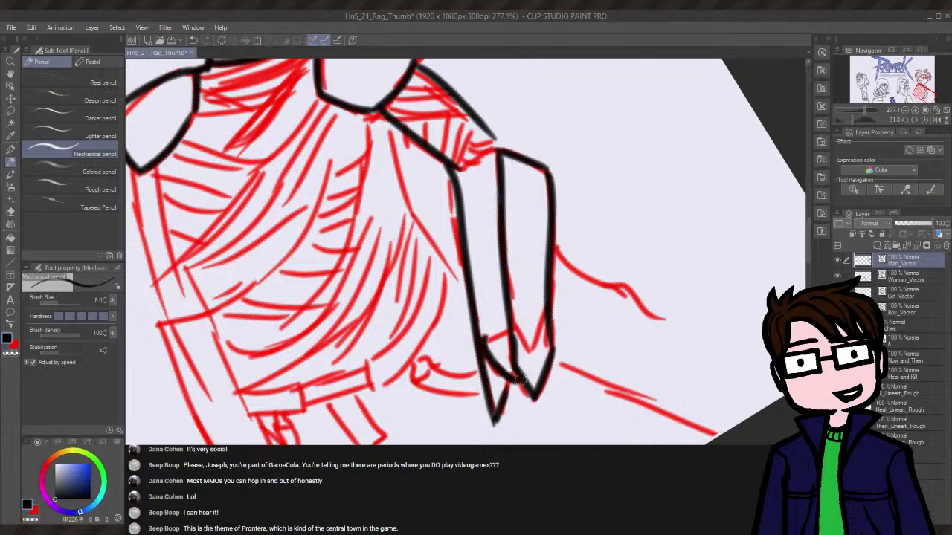
left_click_drag(482, 339, 513, 332)
- Ink a short arched line at the elbow joining the forearm's inner edge to the top corner of the outer panel
left_click_drag(459, 169, 496, 152)
key("ctrl+z")
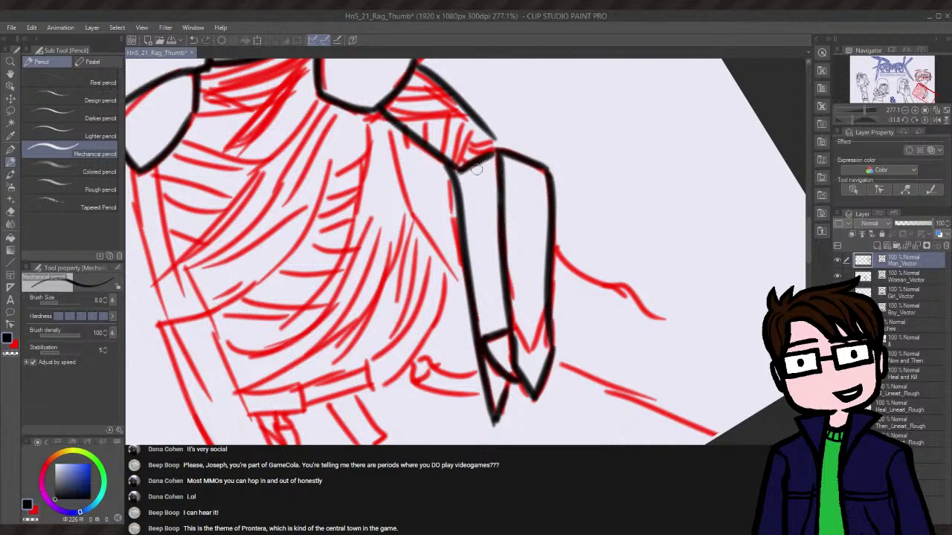
key("ctrl+z")
left_click_drag(457, 172, 496, 151)
key("ctrl+z")
key("ctrl+z")
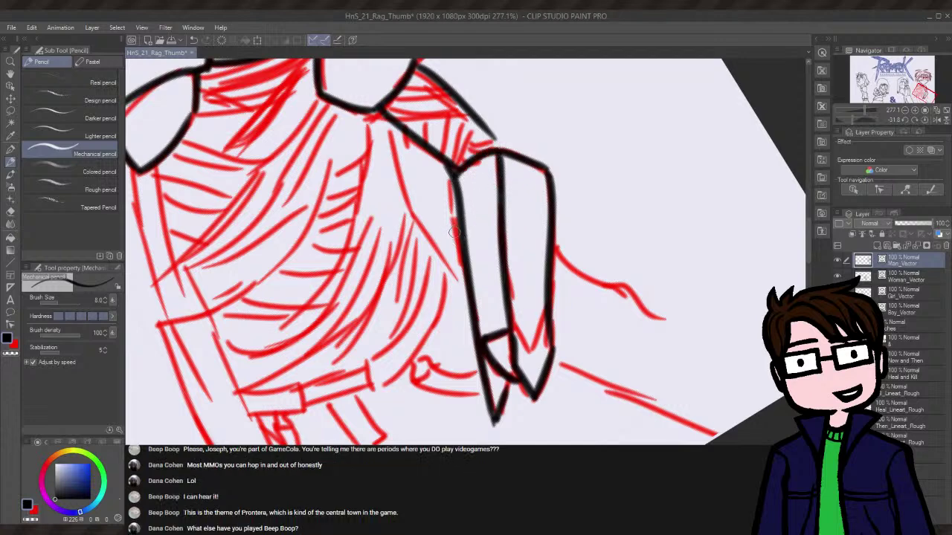
key("ctrl+z")
left_click_drag(457, 171, 497, 149)
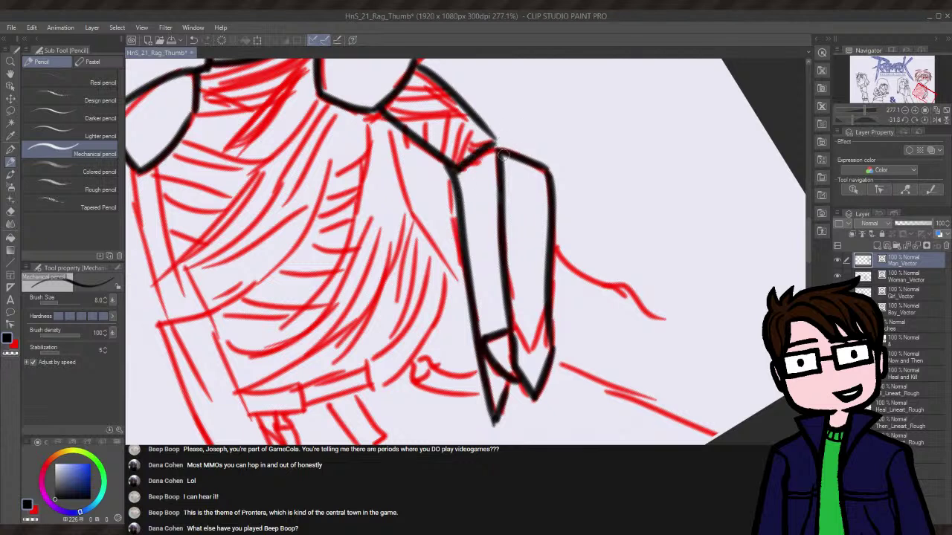
key("ctrl+z")
left_click_drag(455, 172, 497, 147)
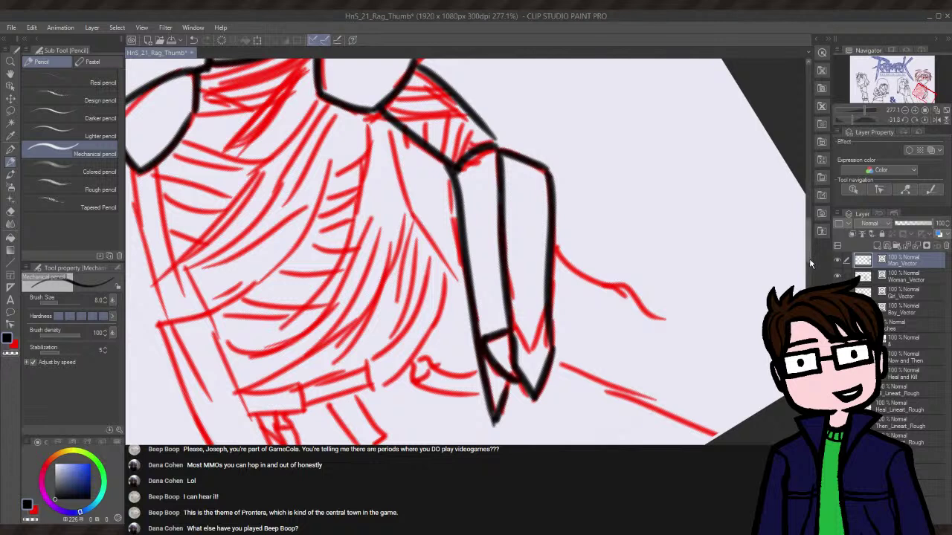
mouse_move(387, 118)
left_mouse_down()
mouse_move(410, 221)
mouse_move(408, 202)
mouse_move(462, 275)
left_mouse_up()
key("ctrl+z")
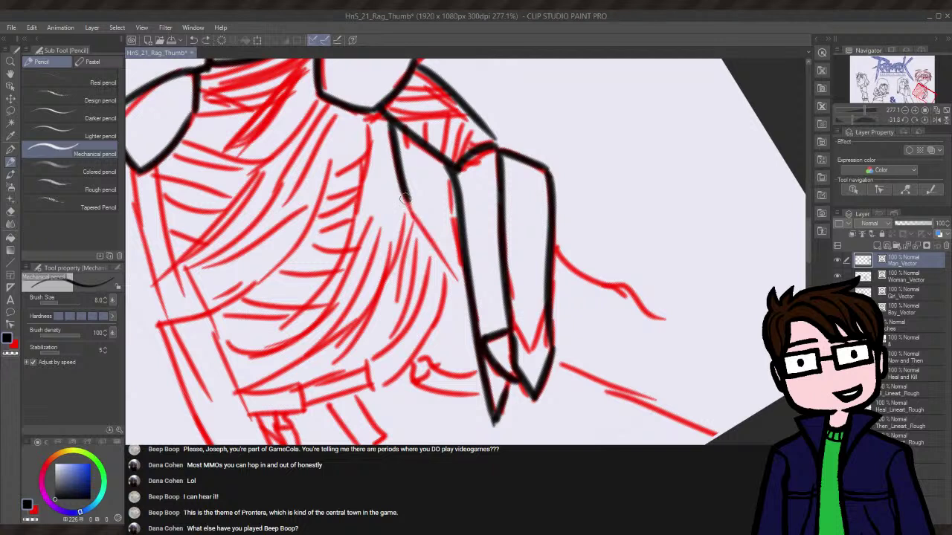
left_click_drag(407, 199, 461, 275)
key("ctrl+z")
left_click_drag(407, 199, 455, 289)
key("ctrl+z")
left_click_drag(408, 198, 474, 297)
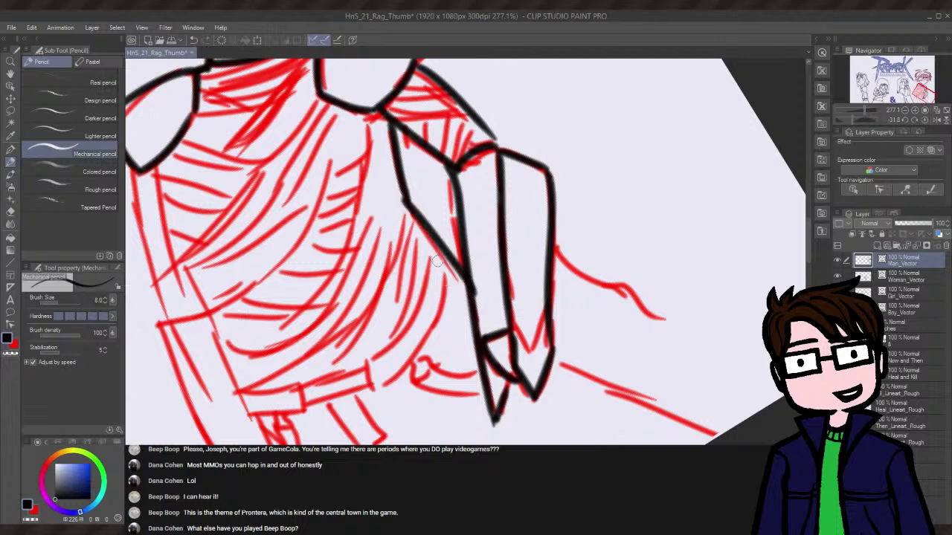
key("ctrl+z")
left_click_drag(407, 198, 472, 299)
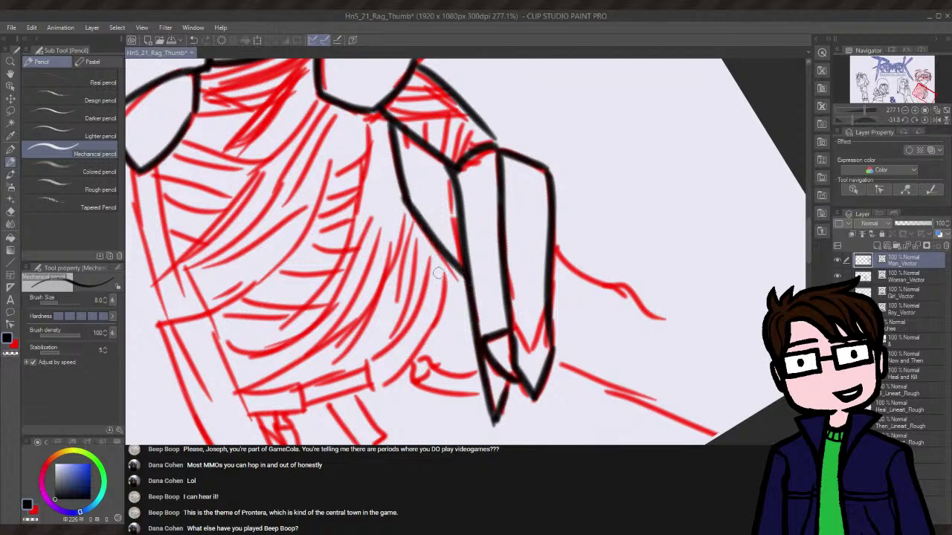
key("ctrl+z")
left_click_drag(402, 198, 461, 282)
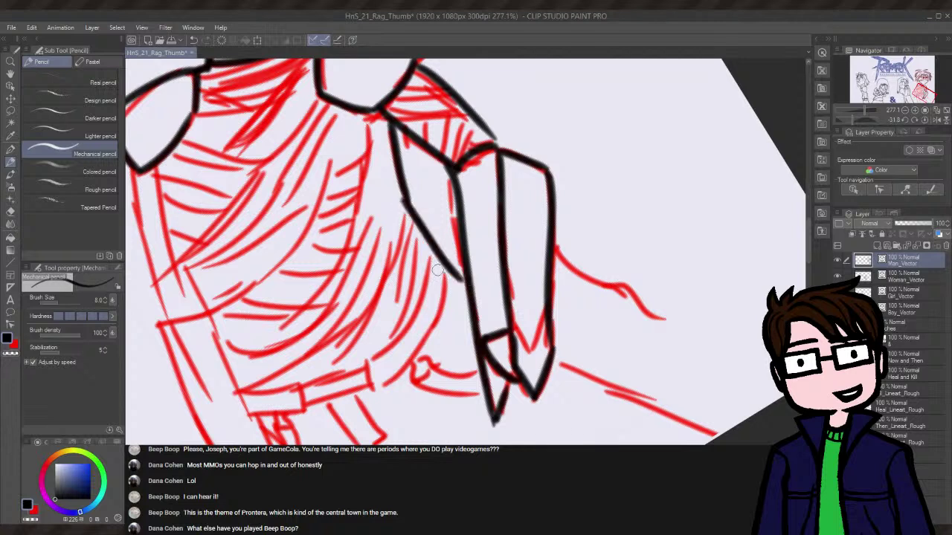
key("ctrl+z")
left_click_drag(402, 198, 474, 298)
key("ctrl+z")
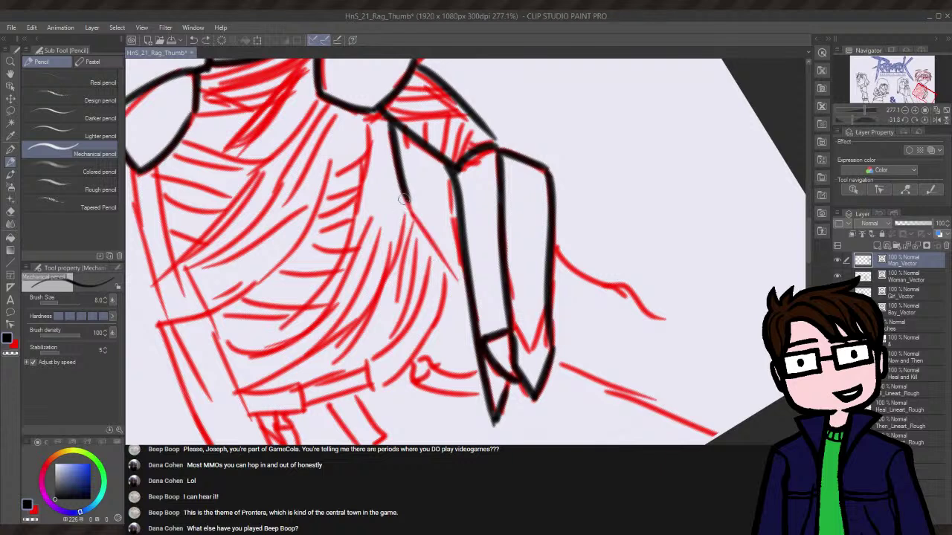
left_click_drag(402, 198, 474, 297)
key("ctrl+z")
key("ctrl+z")
- Ink the bent line running from the shoulder plate's lower corner down to the forearm's inner edge
left_click_drag(387, 117, 413, 204)
key("ctrl+z")
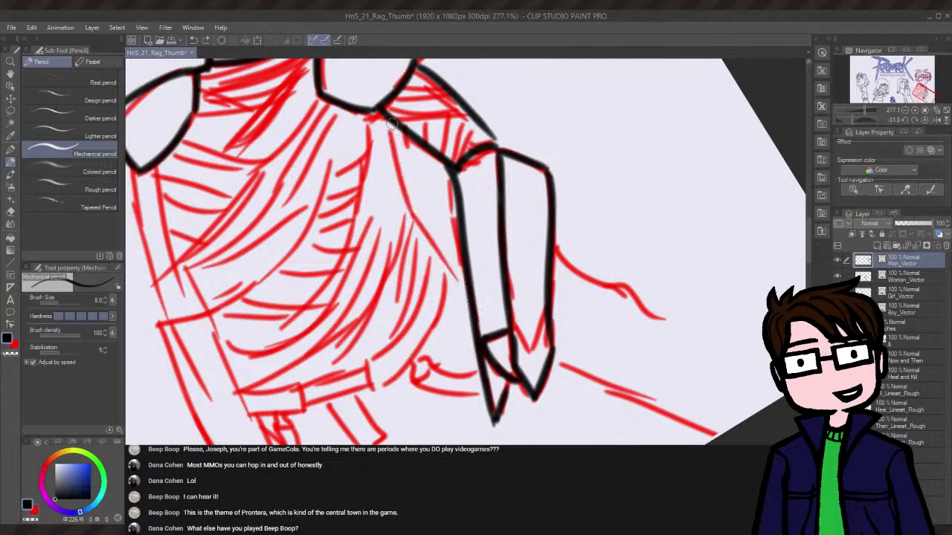
mouse_move(389, 115)
left_mouse_down()
mouse_move(399, 228)
mouse_move(393, 200)
mouse_move(467, 286)
left_mouse_up()
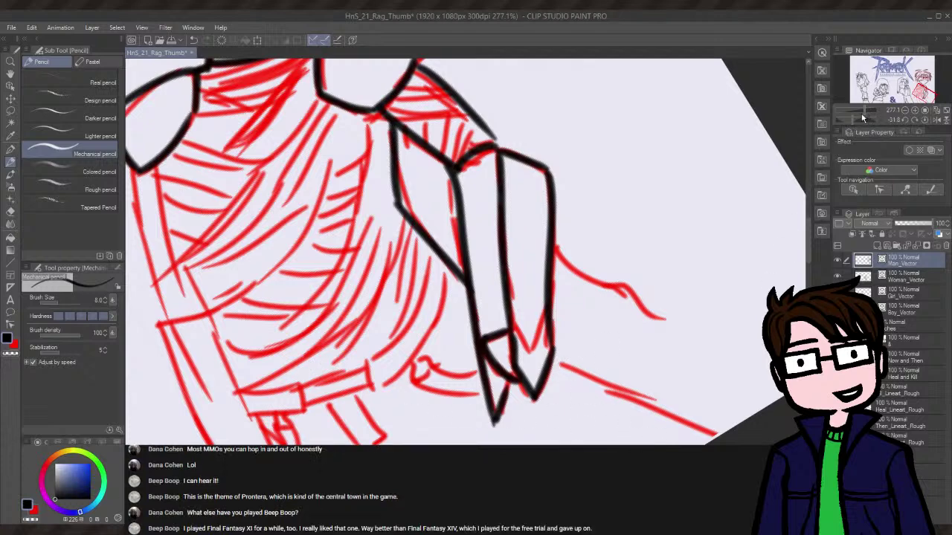
- Ink the outer leg line from beneath the hand to the canvas edge and the curved inner leg line
left_click_drag(851, 119, 858, 119)
scroll(466, 251, "down", 3)
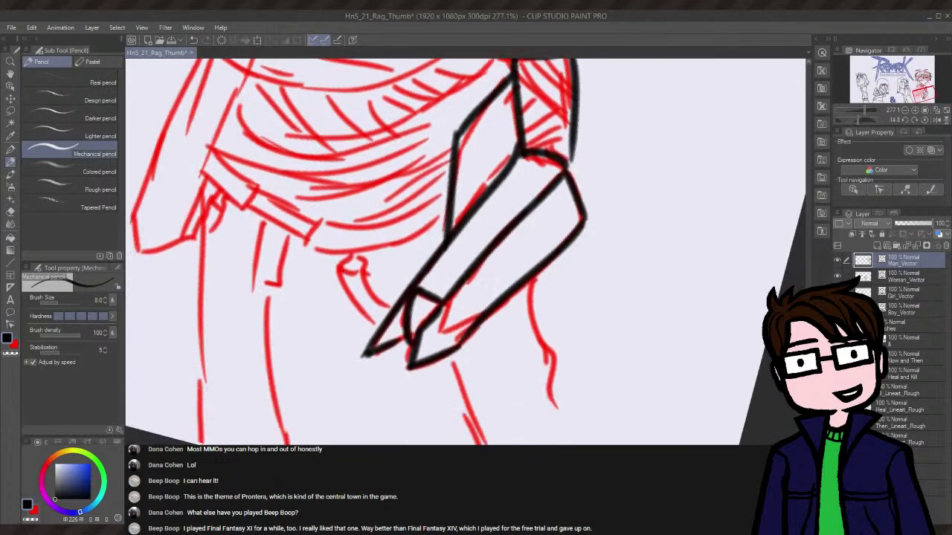
scroll(466, 252, "down", 1)
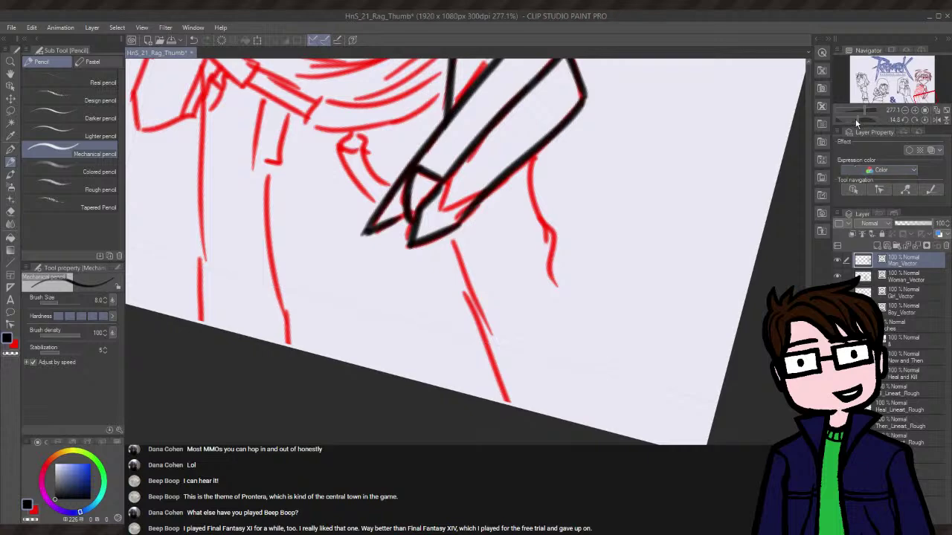
left_click_drag(858, 118, 853, 111)
mouse_move(460, 230)
left_mouse_down()
mouse_move(432, 345)
mouse_move(438, 416)
left_mouse_up()
key("ctrl+z")
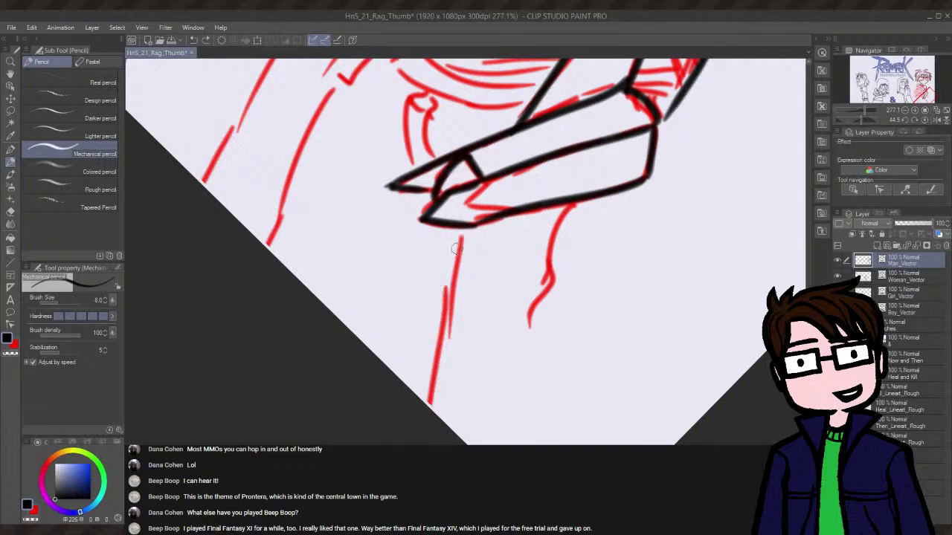
left_click_drag(460, 227, 420, 400)
key("ctrl+z")
left_click_drag(460, 228, 446, 427)
key("ctrl+z")
left_click_drag(460, 228, 434, 413)
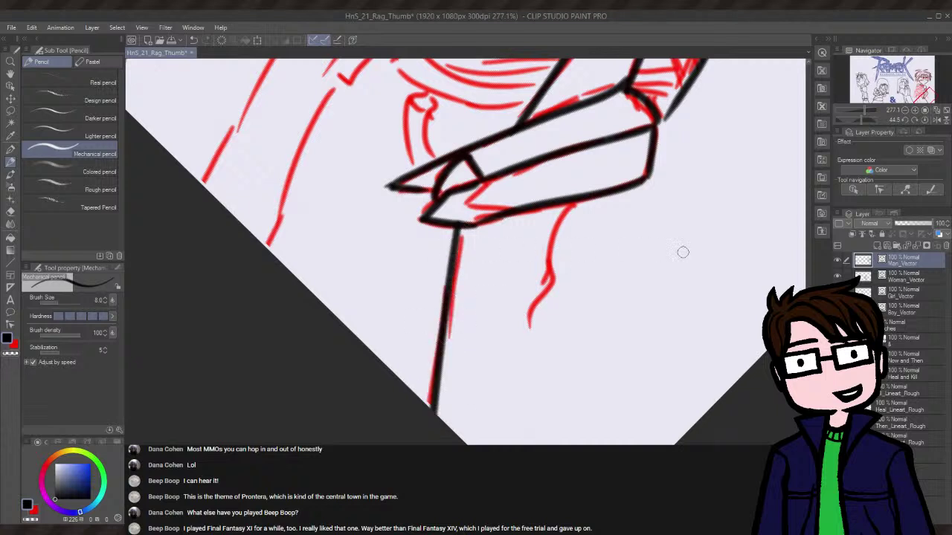
scroll(461, 253, "up", 5)
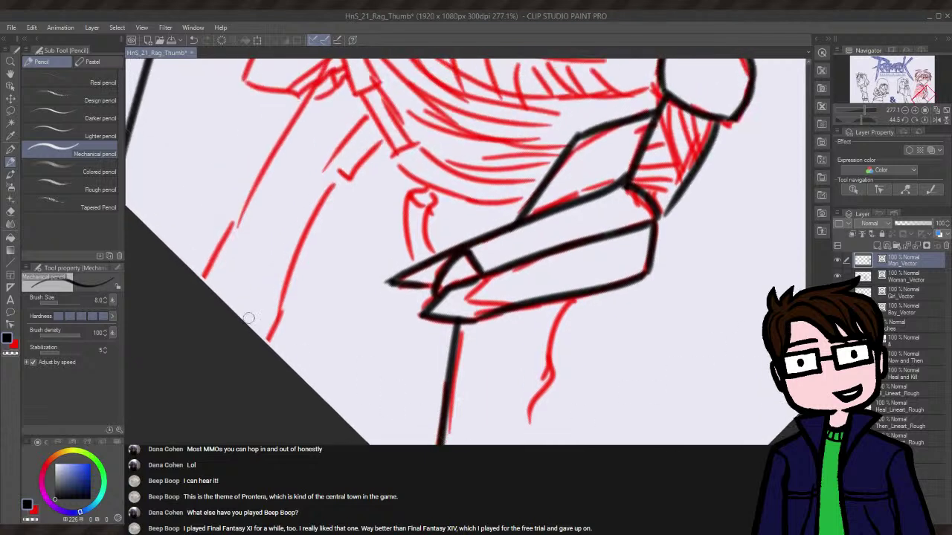
left_click_drag(332, 189, 269, 348)
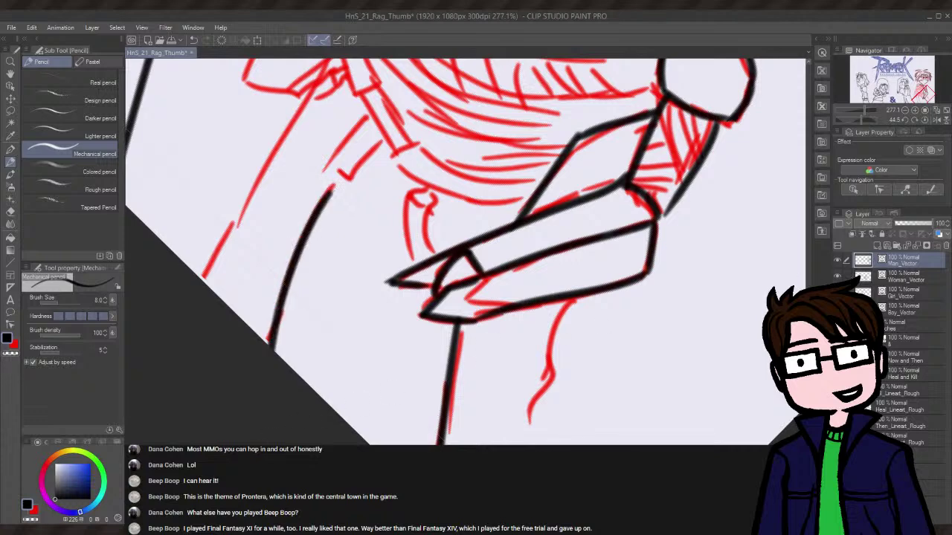
- Ink the other upper arm's outer edge below the shoulder plate and the torso's side line beside it
scroll(737, 339, "up", 10)
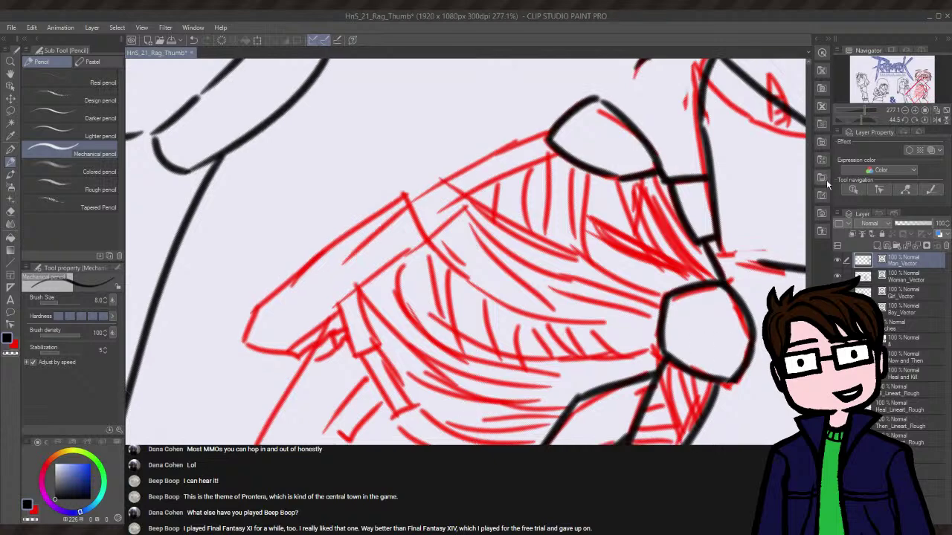
mouse_move(861, 116)
left_mouse_down()
mouse_move(845, 113)
mouse_move(856, 121)
left_mouse_up()
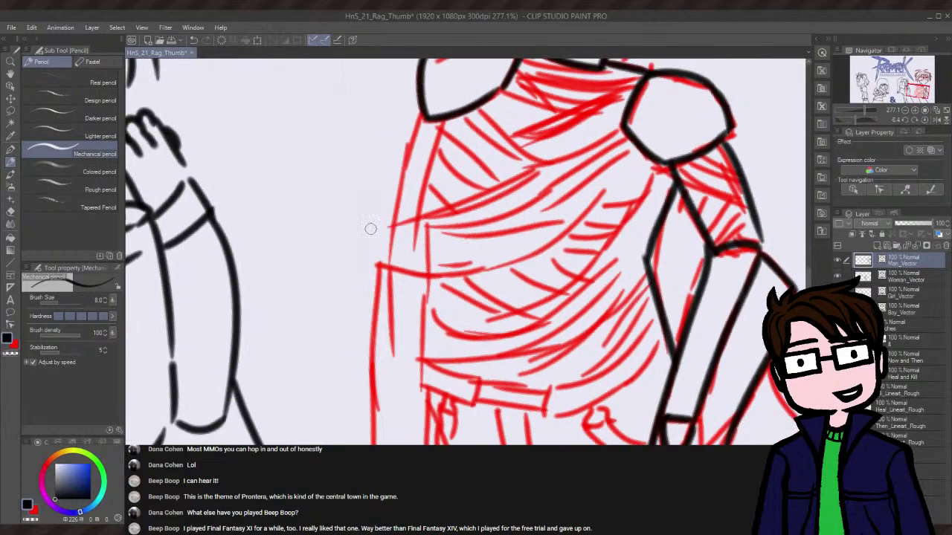
left_click_drag(421, 113, 386, 260)
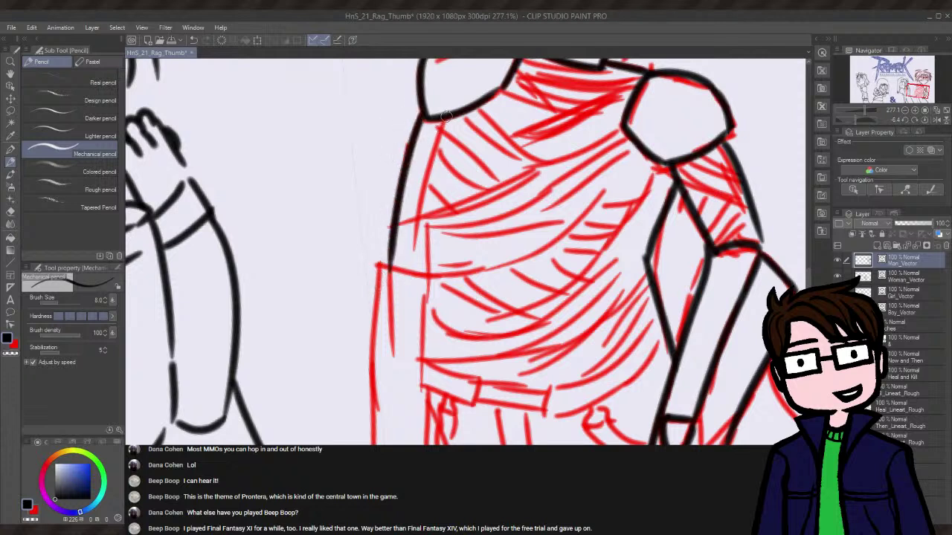
left_click_drag(448, 115, 420, 260)
key("ctrl+z")
left_click_drag(446, 117, 421, 271)
key("ctrl+z")
key("ctrl+z")
left_click_drag(446, 112, 421, 377)
key("ctrl+z")
- Ink the belt's box-shaped end segment at the torso's side and the narrower middle section joining it
mouse_move(424, 293)
left_mouse_down()
mouse_move(415, 370)
mouse_move(482, 385)
mouse_move(476, 400)
left_mouse_up()
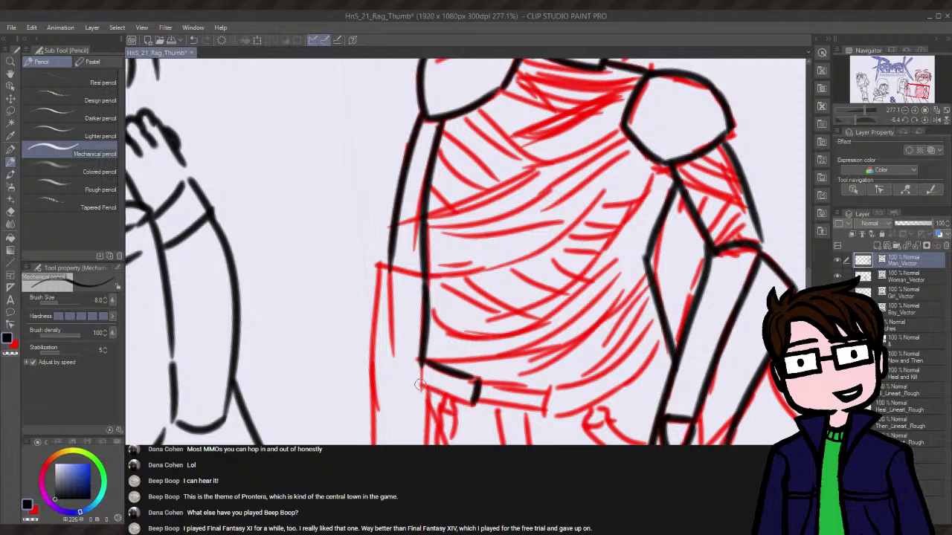
left_click_drag(421, 378, 477, 403)
left_click_drag(418, 359, 430, 393)
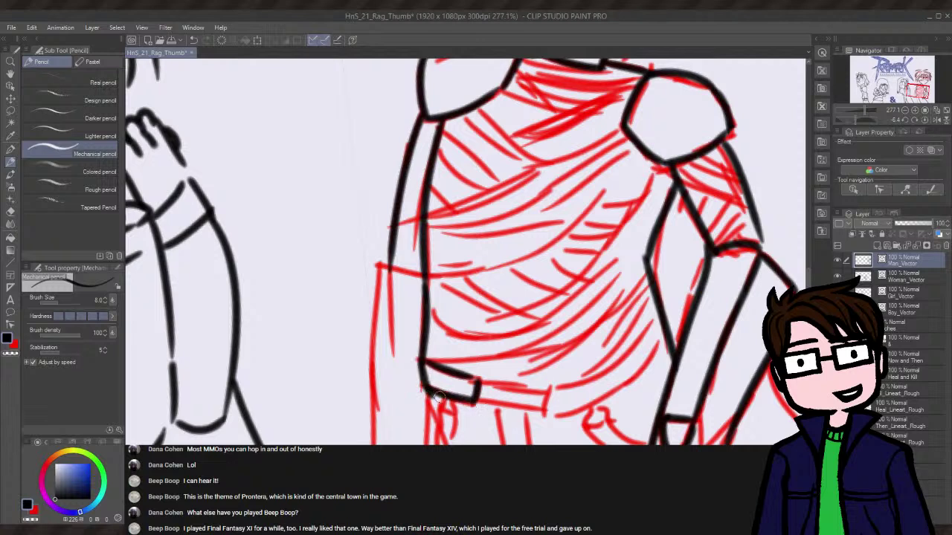
key("ctrl+z")
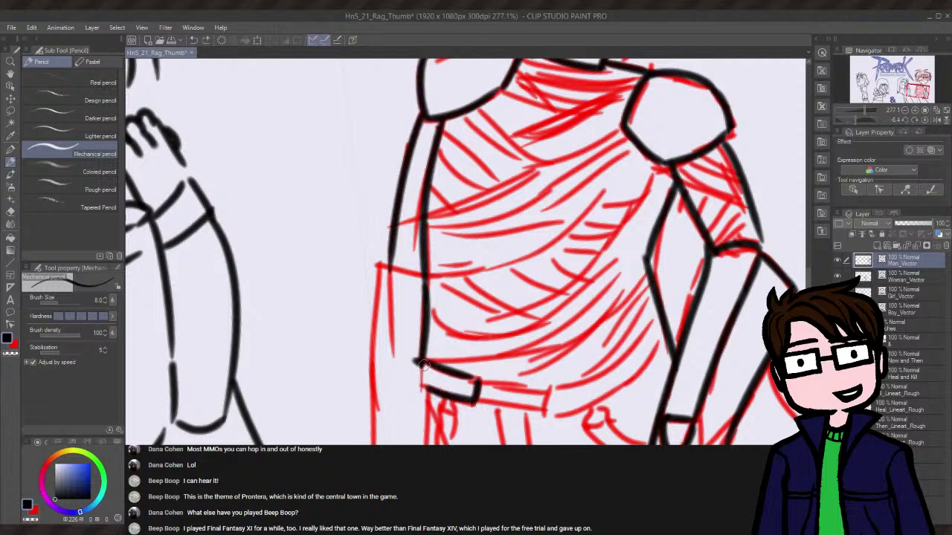
mouse_move(414, 363)
left_mouse_down()
mouse_move(416, 385)
mouse_move(465, 397)
mouse_move(530, 395)
mouse_move(539, 408)
left_mouse_up()
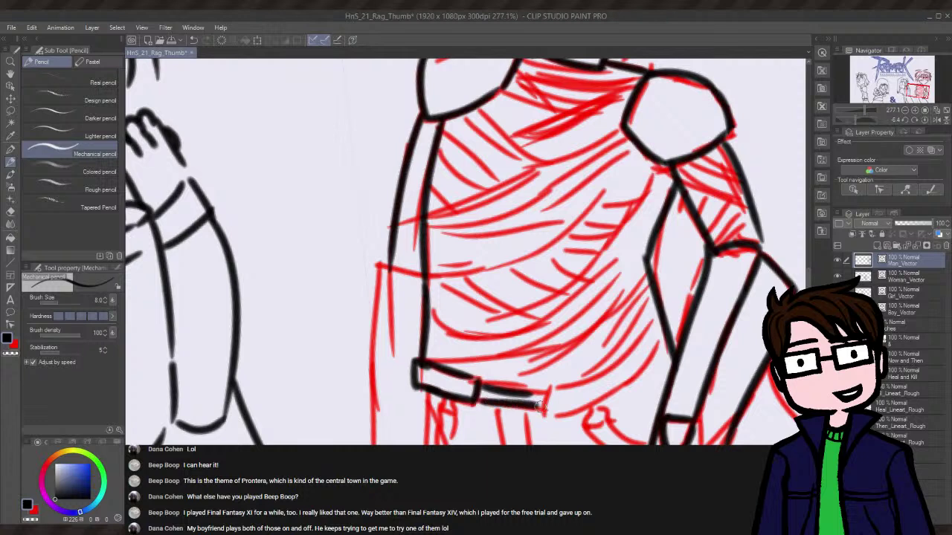
key("ctrl+z")
left_click_drag(472, 394, 538, 408)
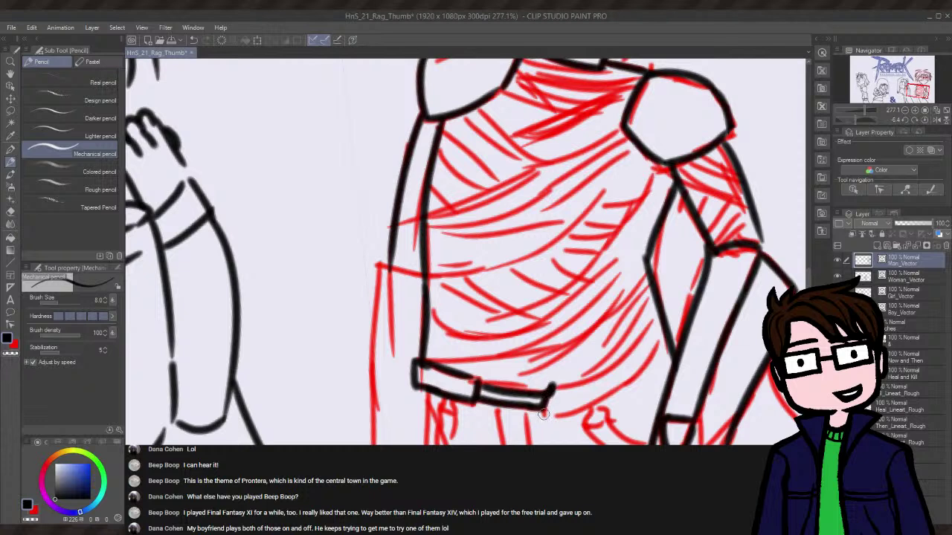
- Ink the two curved lines of the belt's remaining section, sweeping up around the hip to the inked forearm
mouse_move(554, 381)
left_mouse_down()
mouse_move(549, 394)
mouse_move(607, 400)
left_mouse_up()
key("ctrl+z")
mouse_move(548, 414)
left_mouse_down()
mouse_move(665, 326)
mouse_move(549, 409)
mouse_move(618, 350)
mouse_move(665, 269)
left_mouse_up()
key("ctrl+z")
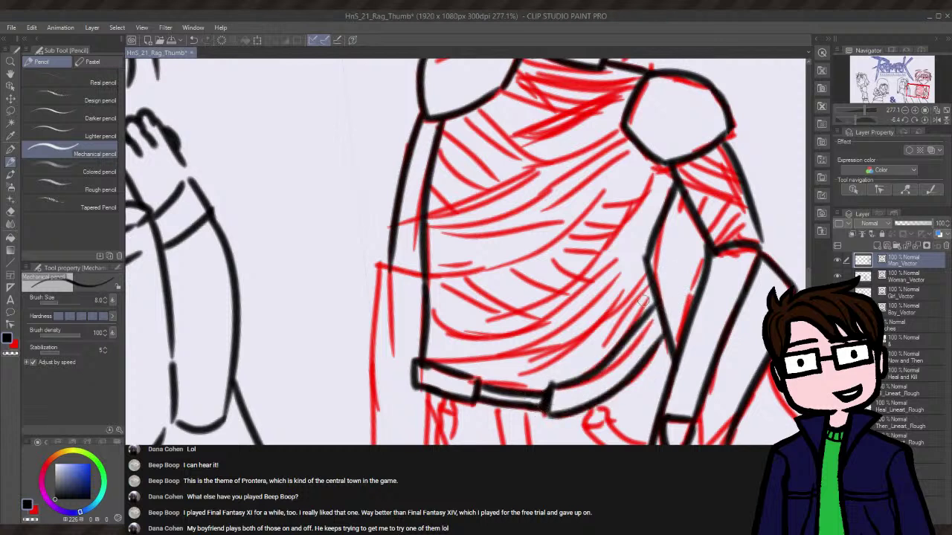
key("ctrl+z")
mouse_move(555, 381)
left_mouse_down()
mouse_move(571, 393)
mouse_move(664, 287)
left_mouse_up()
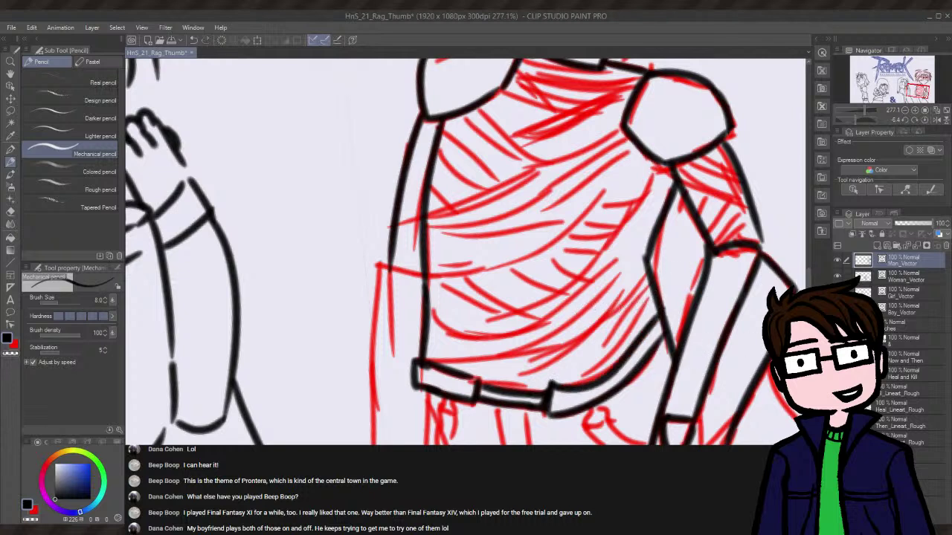
- Ink the short strap hanging beneath the middle of the belt
scroll(460, 297, "down", 4)
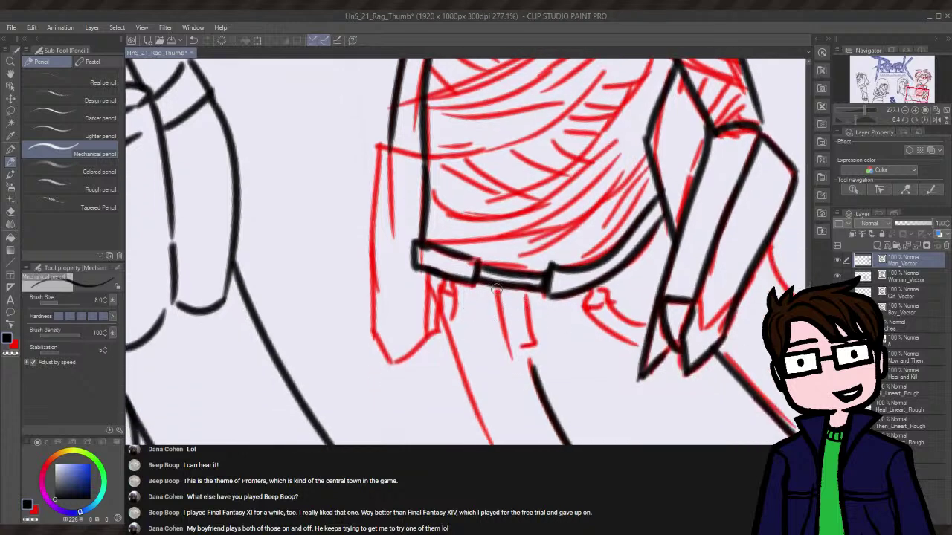
left_click_drag(494, 286, 507, 342)
left_click_drag(521, 288, 534, 344)
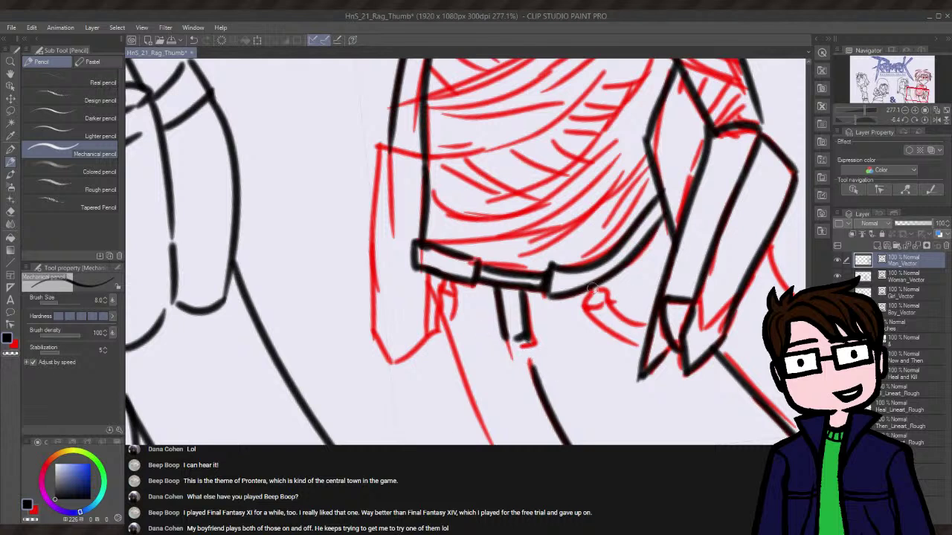
- Ink the curved looped shape hanging below the belt beside the inked hand, tracing both its edges
mouse_move(591, 287)
left_mouse_down()
mouse_move(588, 314)
mouse_move(625, 343)
mouse_move(601, 328)
mouse_move(637, 349)
left_mouse_up()
key("ctrl+z")
mouse_move(603, 289)
left_mouse_down()
mouse_move(616, 311)
mouse_move(652, 327)
mouse_move(660, 367)
left_mouse_up()
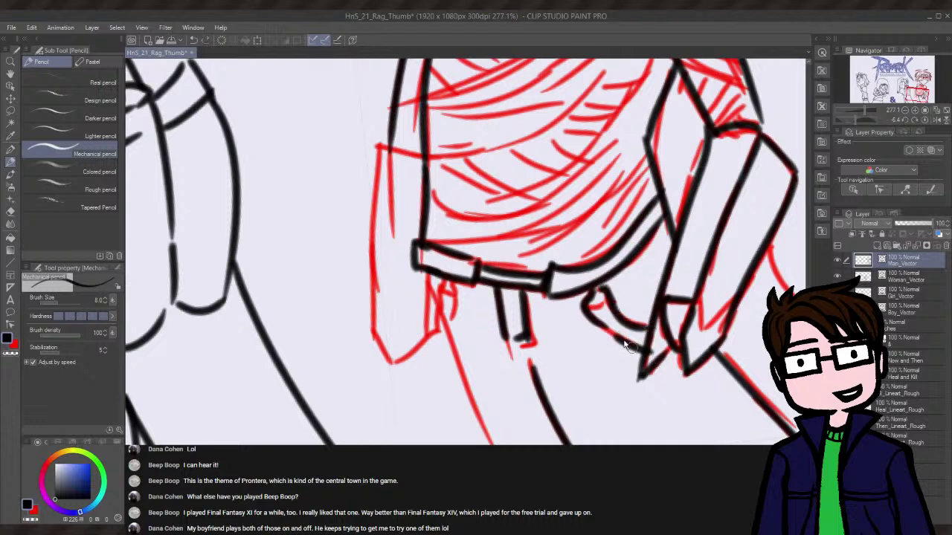
key("ctrl+z")
left_click_drag(607, 328, 647, 352)
left_click_drag(585, 311, 605, 288)
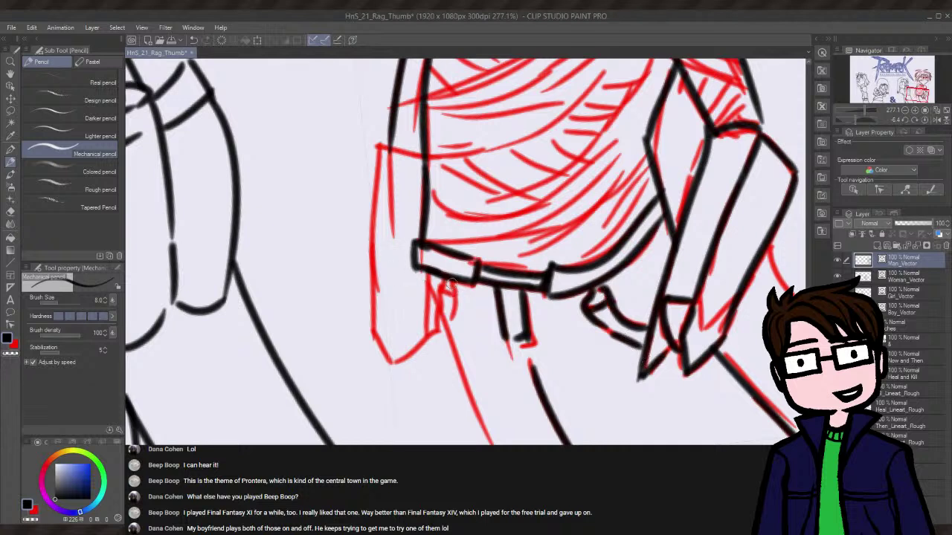
- Ink the other leg's outer line from the belt's end segment down past the thigh
left_click_drag(452, 285, 444, 335)
key("ctrl+z")
left_click_drag(426, 277, 492, 444)
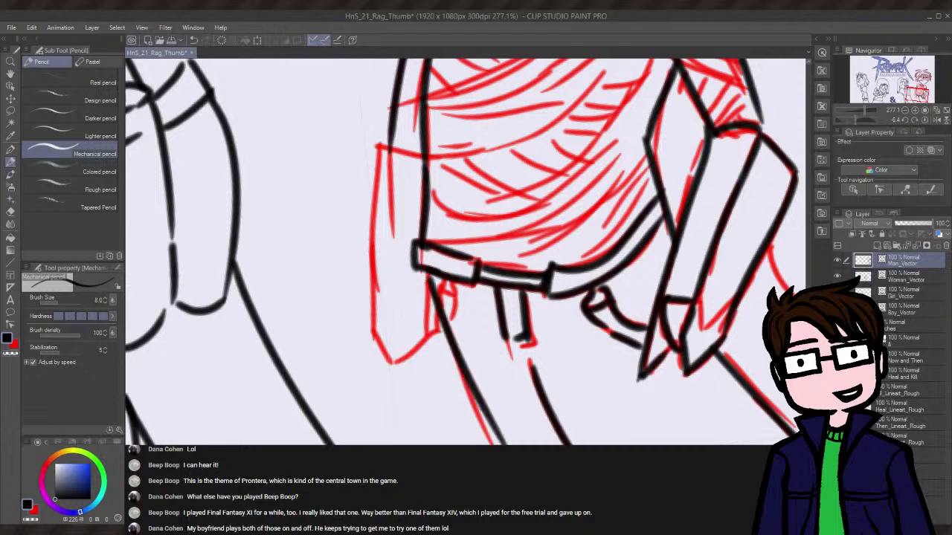
key("ctrl+z")
left_click_drag(422, 269, 487, 445)
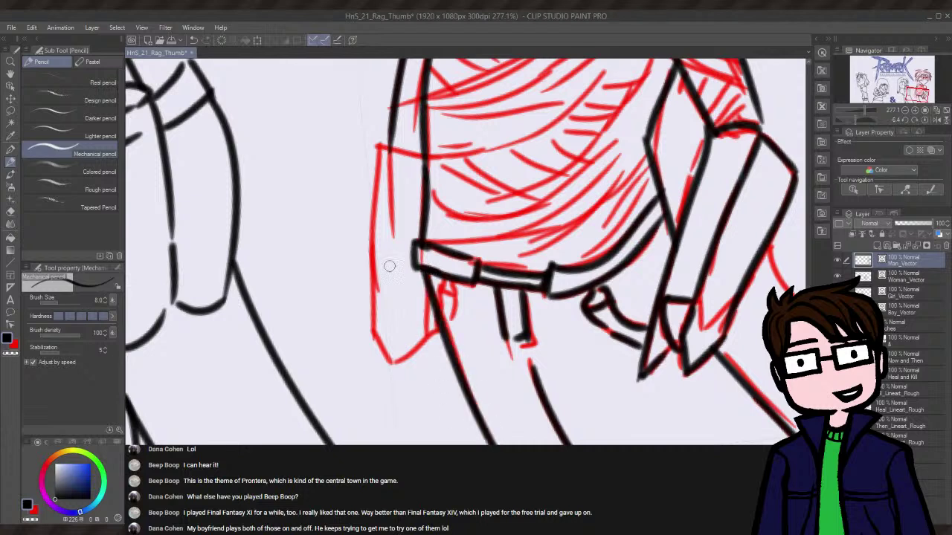
- Ink the small looped detail under the belt's end segment and save the file
mouse_move(453, 284)
left_mouse_down()
mouse_move(445, 341)
mouse_move(455, 294)
mouse_move(448, 324)
left_mouse_up()
key("ctrl+z")
left_click_drag(442, 277, 443, 345)
left_click_drag(445, 296, 450, 312)
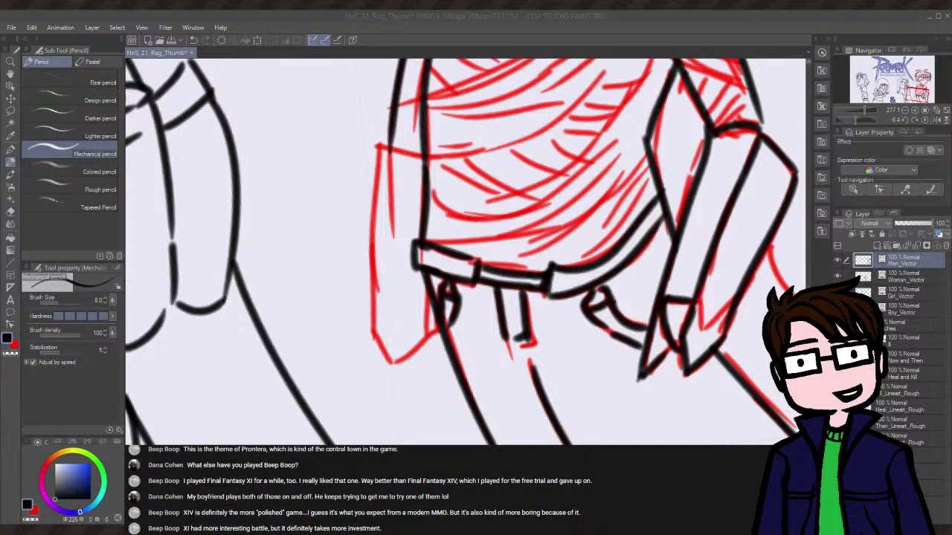
left_click(478, 23)
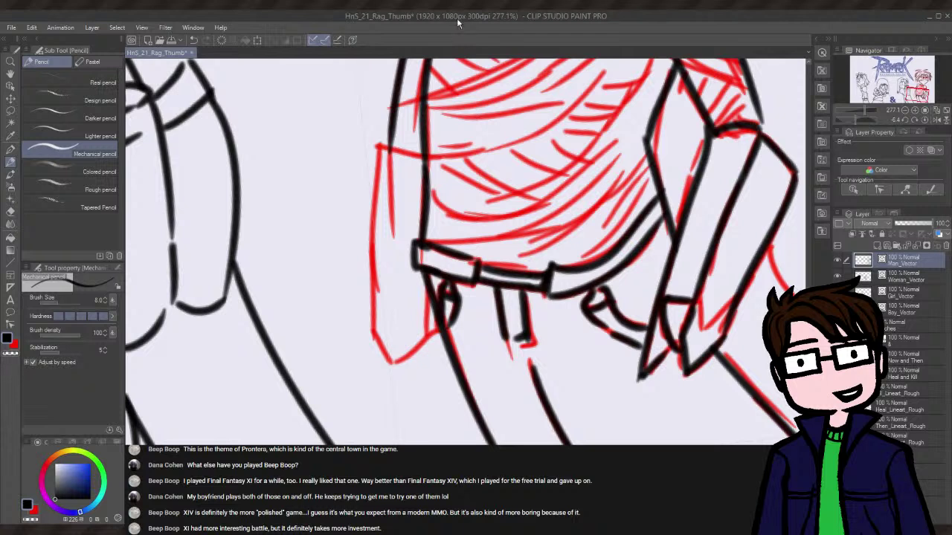
key("ctrl+s")
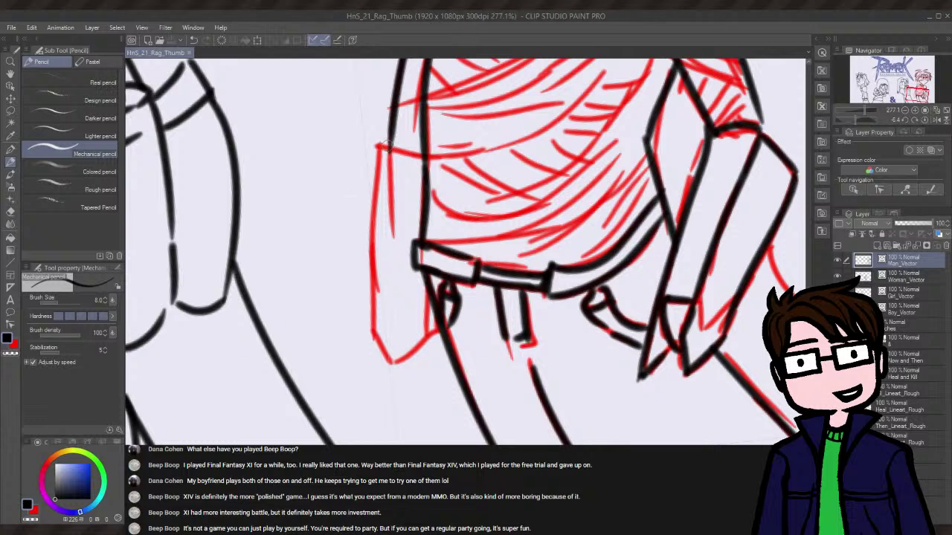
- Ink the short cross line at the elbow of the man's other arm
mouse_move(378, 148)
left_mouse_down()
mouse_move(424, 156)
mouse_move(365, 311)
left_mouse_up()
key("ctrl+z")
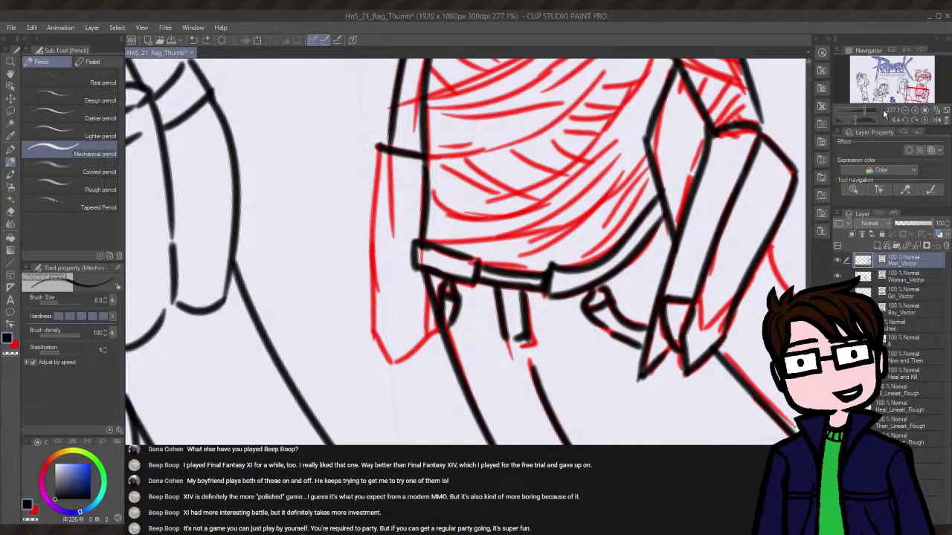
left_click_drag(859, 120, 853, 117)
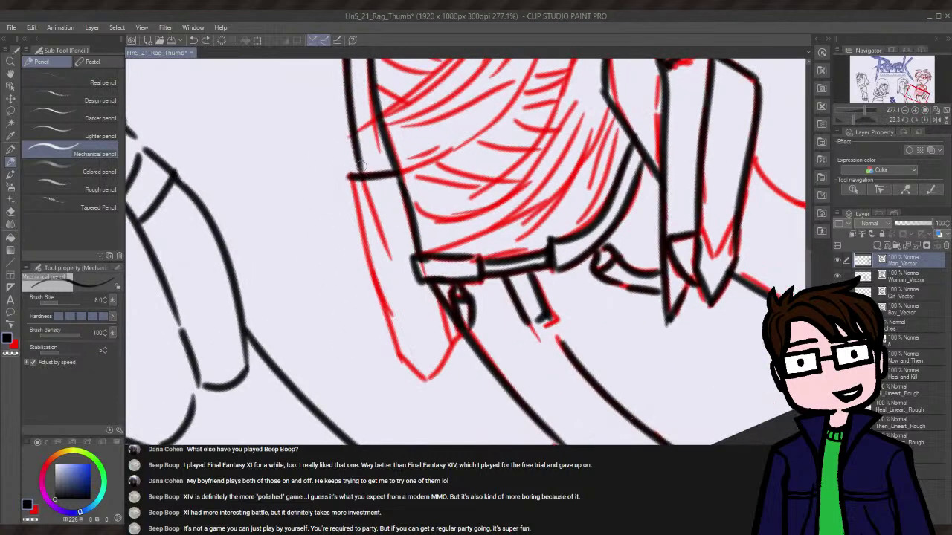
left_click_drag(346, 176, 371, 376)
key("ctrl+z")
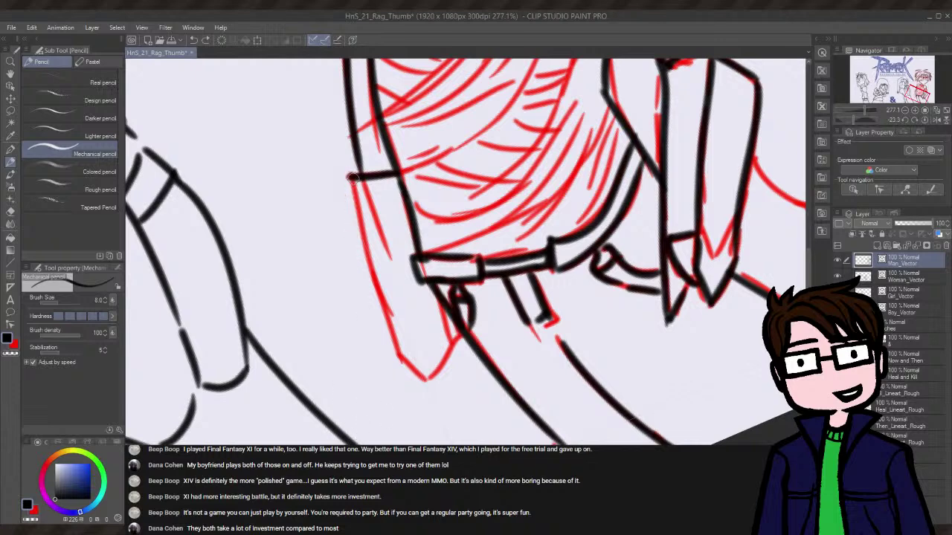
left_click_drag(348, 175, 372, 363)
key("ctrl+z")
left_click_drag(348, 175, 372, 387)
key("ctrl+z")
- Ink the long outer line of the other forearm from the elbow line down to the start of the hand's tip
left_click_drag(855, 117, 848, 119)
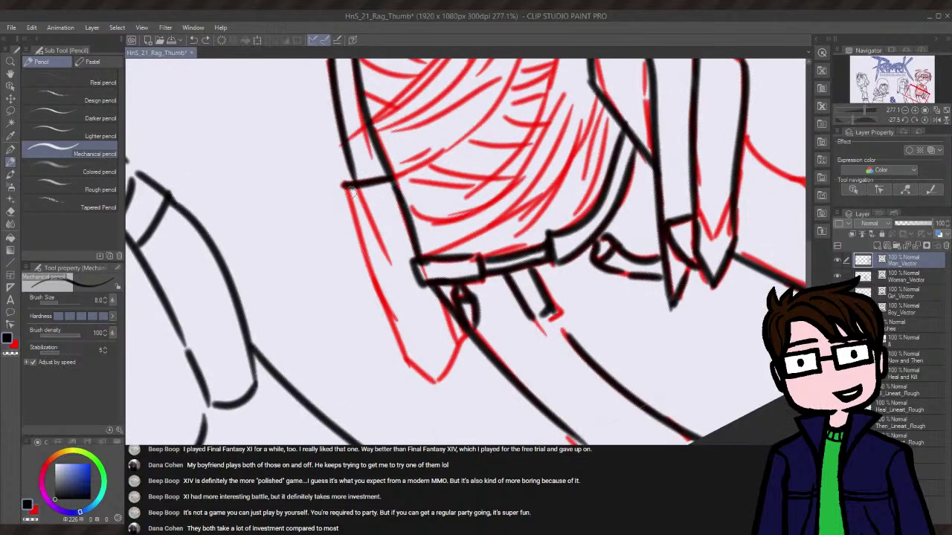
left_click_drag(344, 186, 377, 387)
key("ctrl+z")
left_click_drag(344, 188, 389, 368)
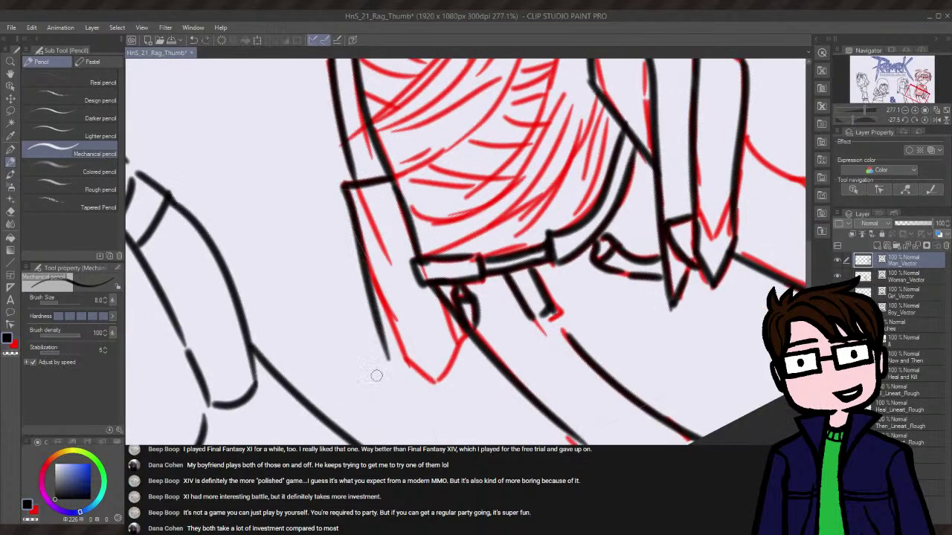
key("ctrl+z")
left_click_drag(344, 186, 408, 391)
key("ctrl+z")
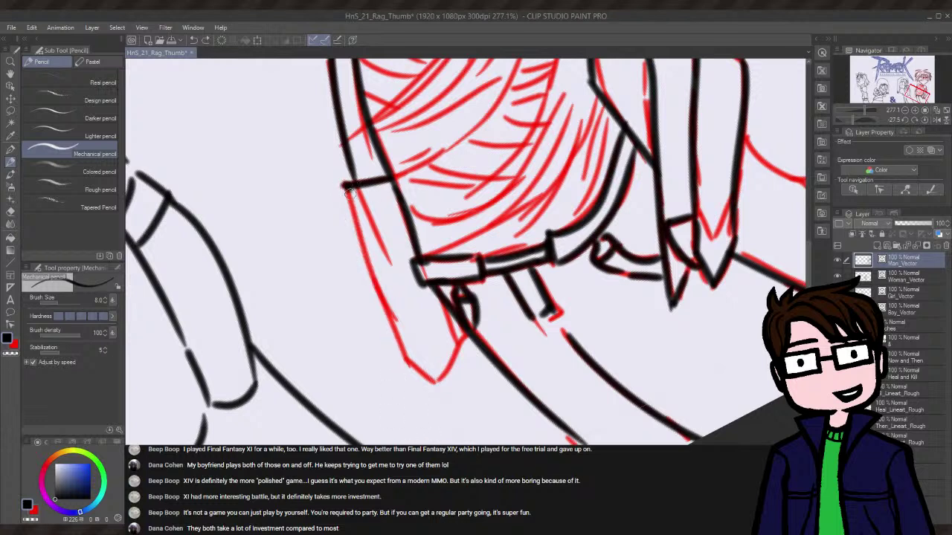
left_click_drag(343, 186, 393, 362)
key("ctrl+z")
mouse_move(341, 185)
left_mouse_down()
mouse_move(404, 344)
mouse_move(406, 380)
left_mouse_up()
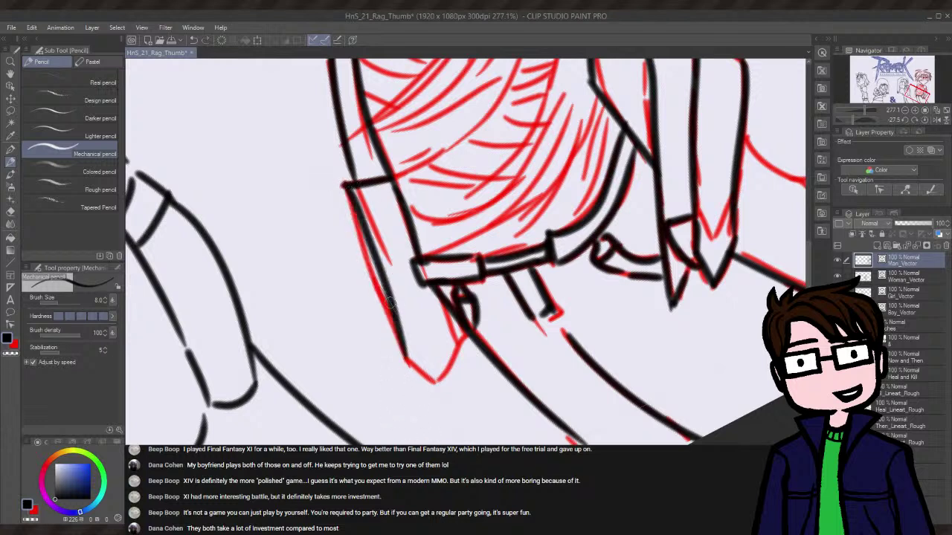
key("ctrl+z")
left_click_drag(343, 186, 406, 378)
key("ctrl+z")
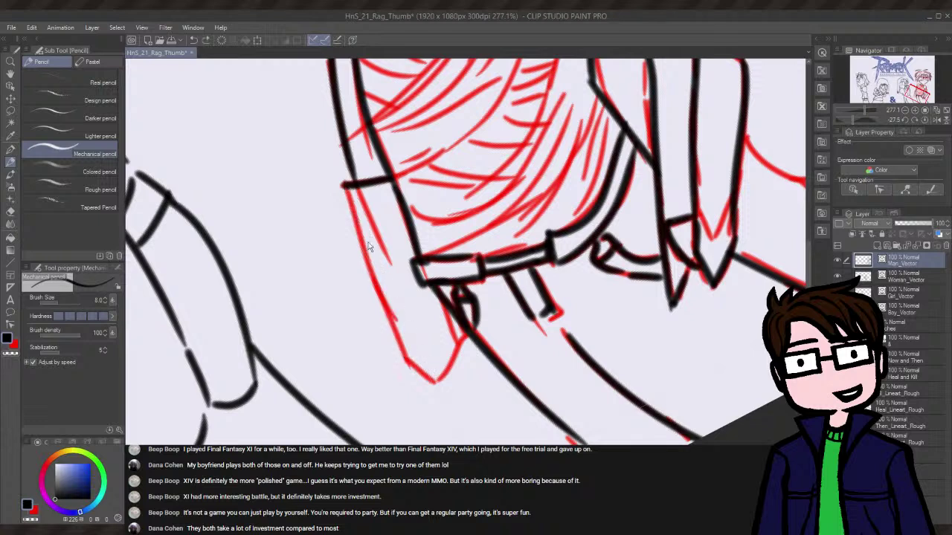
left_click_drag(343, 186, 394, 368)
key("ctrl+z")
left_click_drag(344, 186, 401, 380)
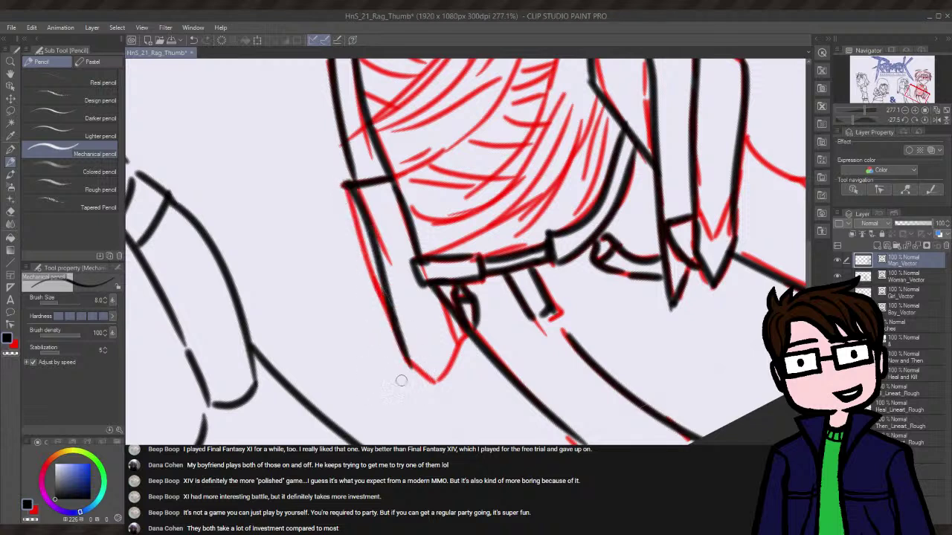
key("ctrl+z")
mouse_move(343, 186)
left_mouse_down()
mouse_move(392, 372)
mouse_move(403, 378)
left_mouse_up()
key("ctrl+z")
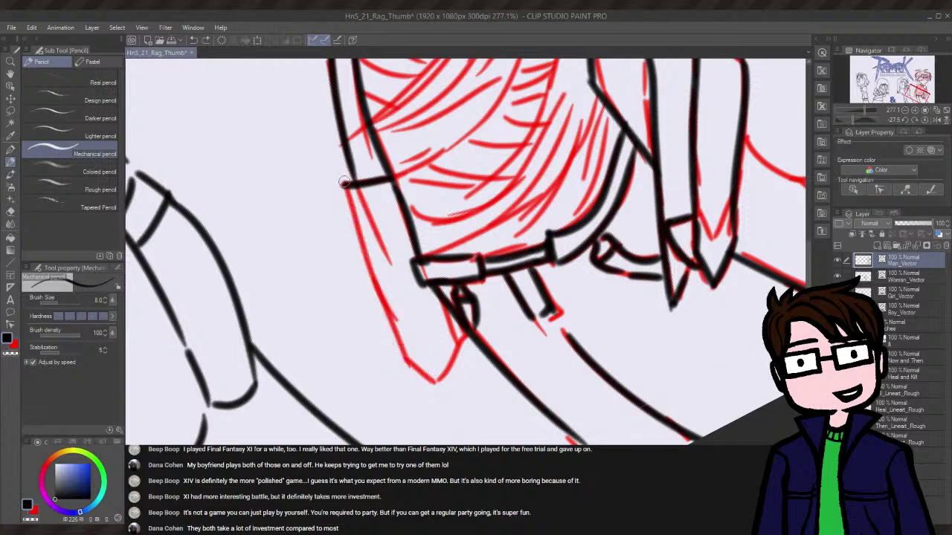
left_click_drag(344, 186, 404, 359)
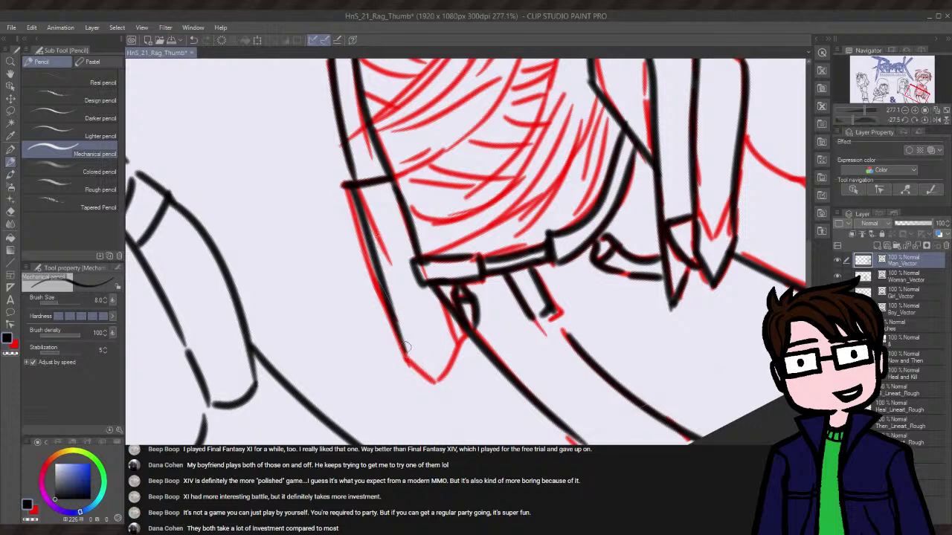
- Ink both edges of the pointed hand tip, joining the forearm's outer line to the leg line below the belt
left_click_drag(405, 353, 437, 377)
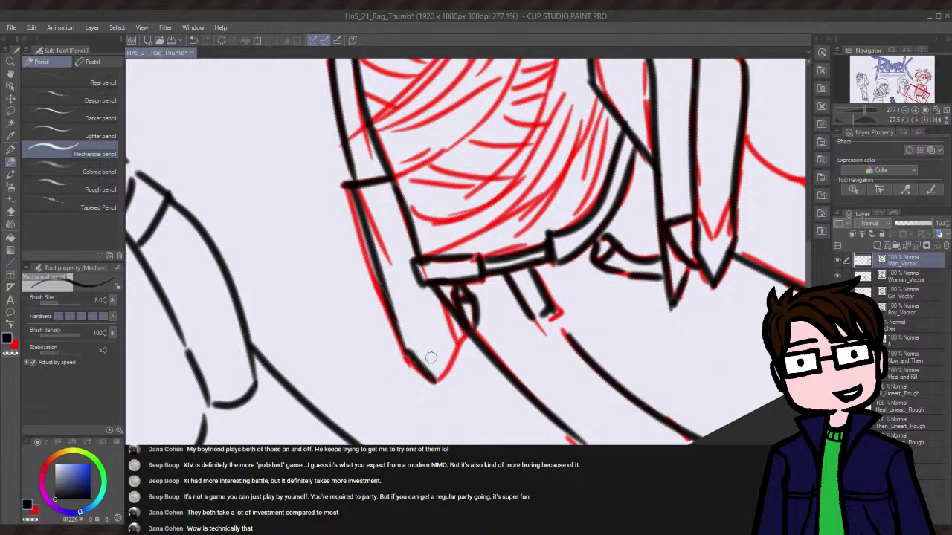
key("ctrl+z")
mouse_move(401, 346)
left_mouse_down()
mouse_move(438, 383)
mouse_move(463, 332)
mouse_move(435, 383)
left_mouse_up()
key("ctrl+z")
key("ctrl+z")
key("ctrl+z")
left_click_drag(464, 331, 435, 383)
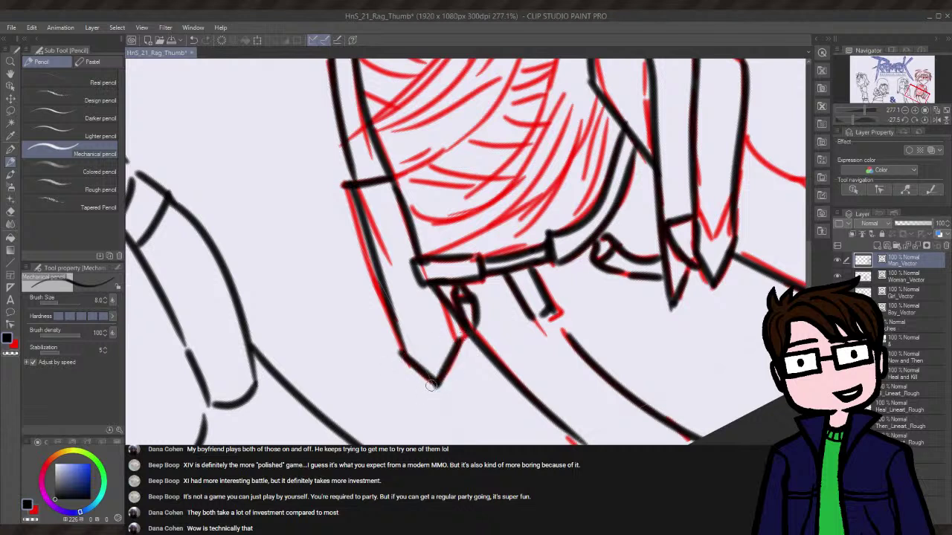
left_click_drag(443, 293, 453, 375)
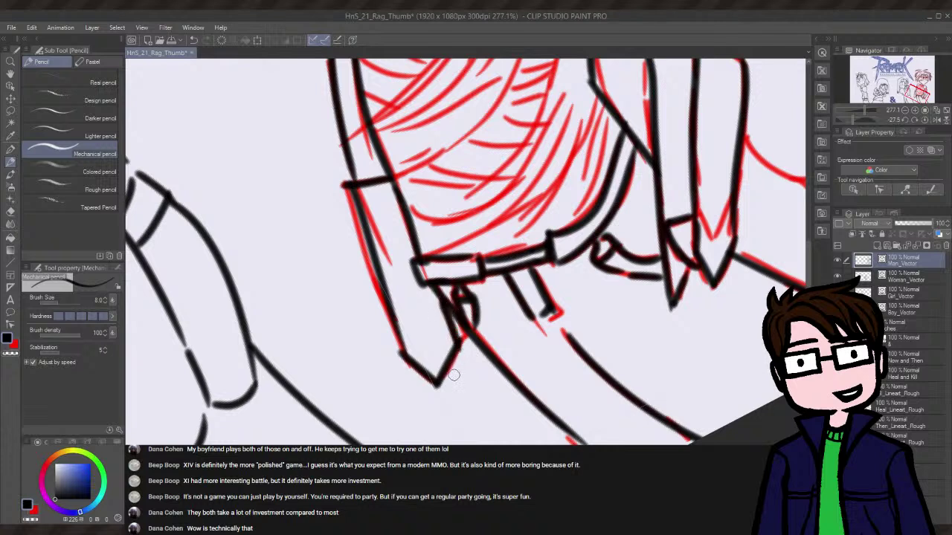
key("ctrl+z")
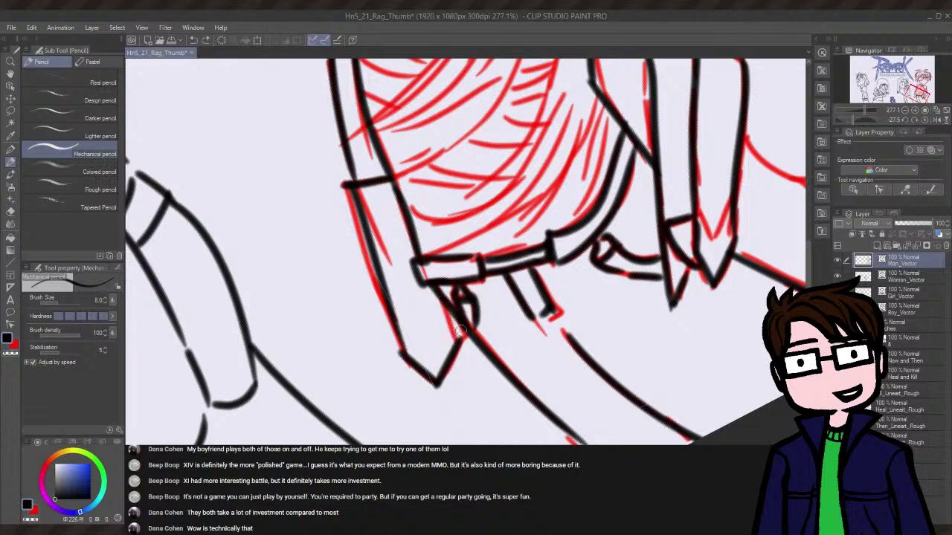
left_click_drag(467, 326, 451, 372)
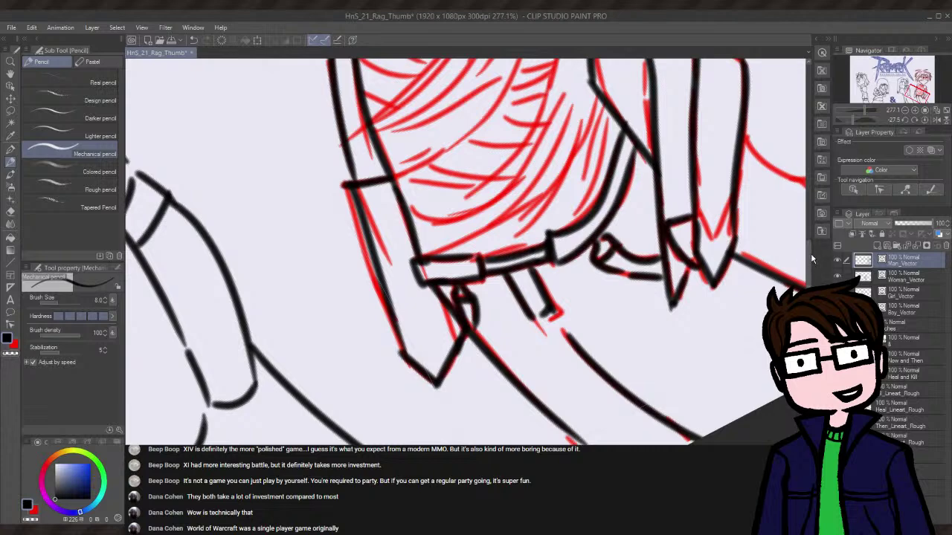
- Ink the upper part of the long curved fold from the shoulder pad beside the bent arm across the torso
left_click_drag(810, 263, 800, 239)
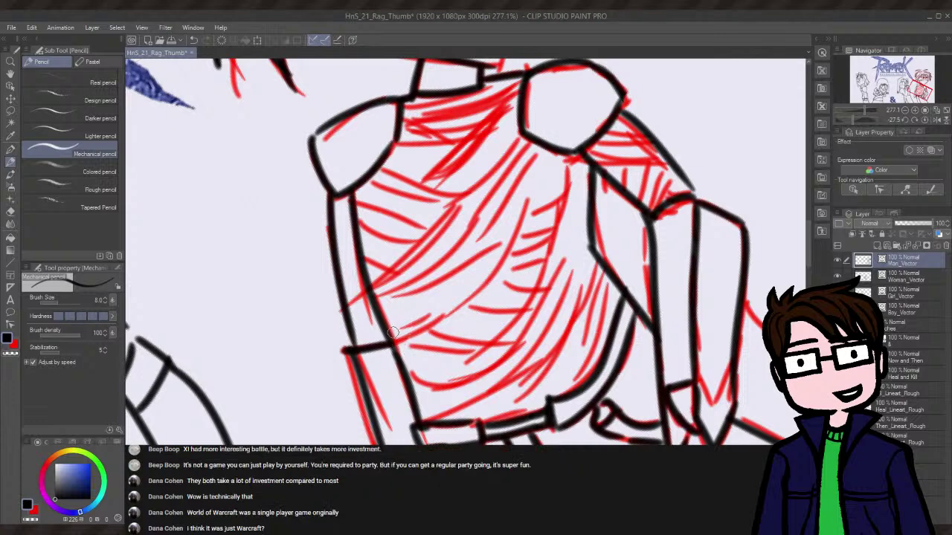
mouse_move(393, 333)
left_mouse_down()
mouse_move(431, 310)
mouse_move(490, 171)
left_mouse_up()
key("ctrl+z")
mouse_move(539, 153)
left_mouse_down()
mouse_move(508, 226)
mouse_move(383, 330)
left_mouse_up()
key("ctrl+z")
key("ctrl+z")
mouse_move(543, 148)
left_mouse_down()
mouse_move(509, 245)
mouse_move(393, 278)
mouse_move(403, 307)
mouse_move(449, 294)
left_mouse_up()
key("ctrl+z")
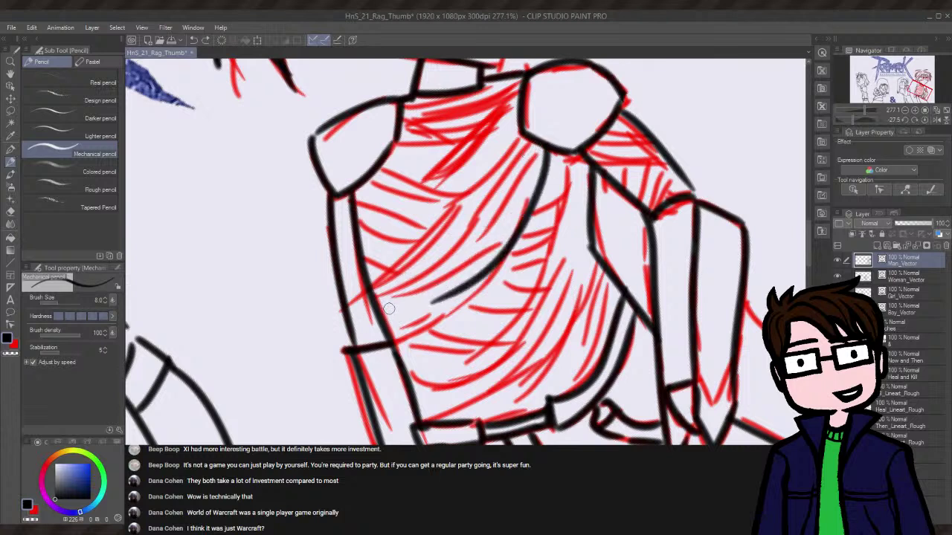
left_click_drag(388, 315, 450, 292)
key("ctrl+z")
mouse_move(392, 318)
left_mouse_down()
mouse_move(438, 298)
mouse_move(383, 318)
left_mouse_up()
key("ctrl+z")
key("ctrl+z")
- Extend the long curved torso fold until it meets the inner line of the opposite arm above the elbow
left_click_drag(852, 119, 842, 127)
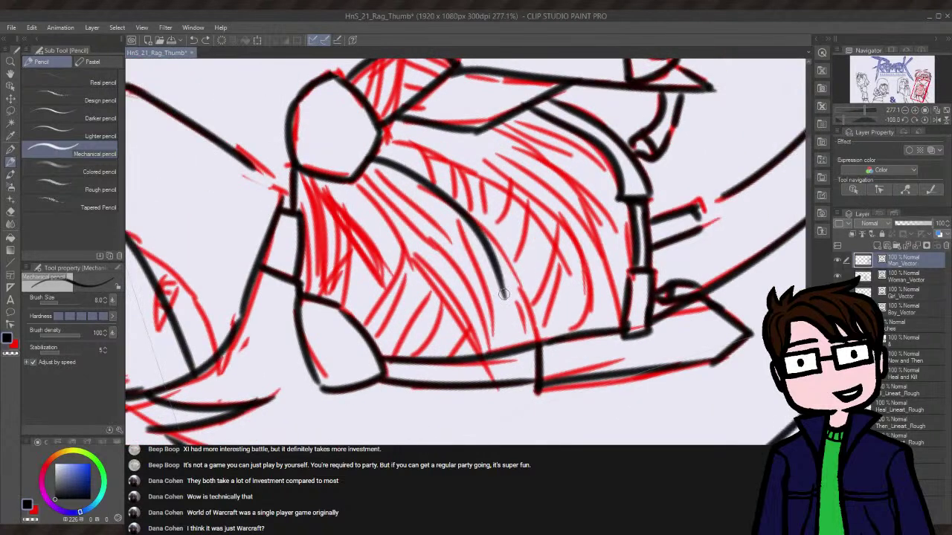
left_click_drag(503, 295, 507, 348)
key("ctrl+z")
left_click_drag(498, 272, 514, 344)
key("ctrl+z")
mouse_move(499, 276)
left_mouse_down()
mouse_move(513, 324)
mouse_move(513, 349)
left_mouse_up()
key("ctrl+z")
left_click_drag(492, 266, 512, 349)
key("ctrl+z")
left_click_drag(497, 270, 513, 350)
key("ctrl+z")
left_click_drag(501, 273, 521, 344)
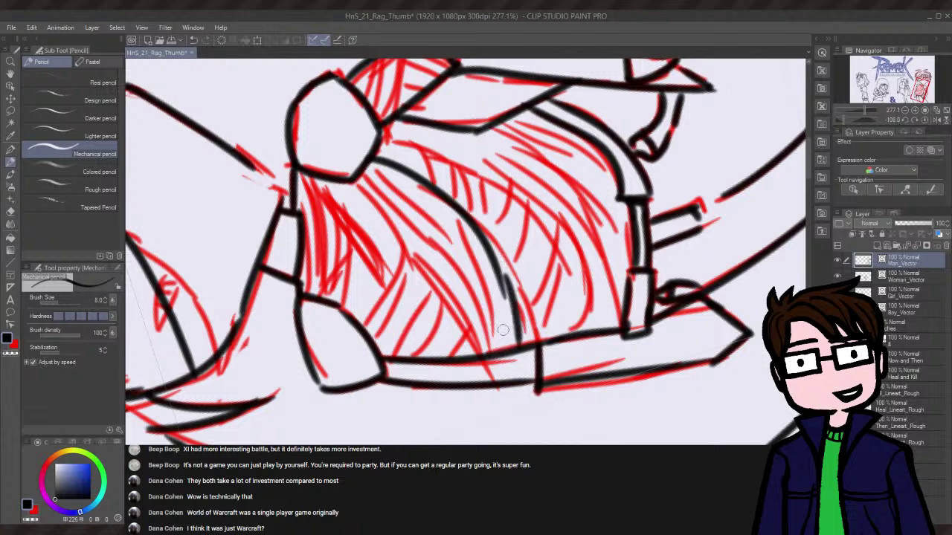
key("ctrl+z")
left_click_drag(496, 269, 513, 351)
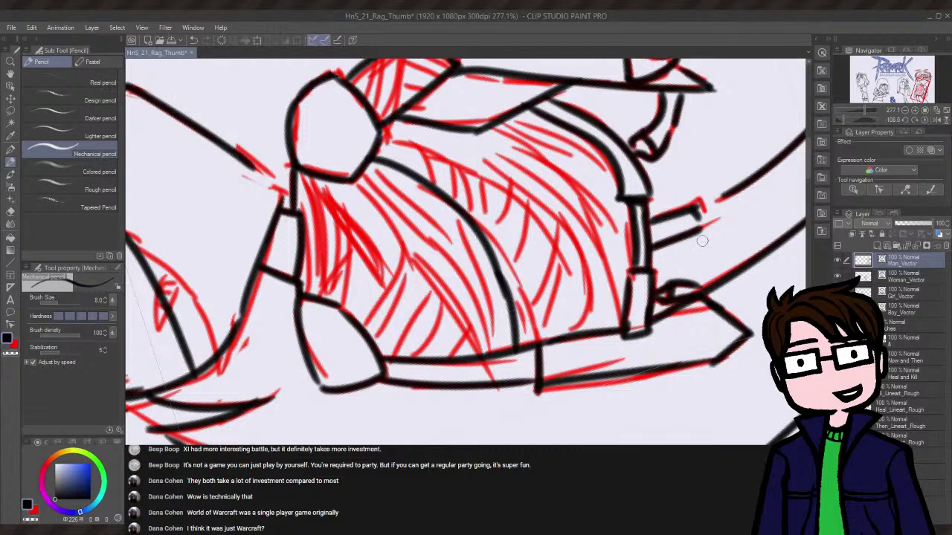
left_click_drag(847, 114, 848, 120)
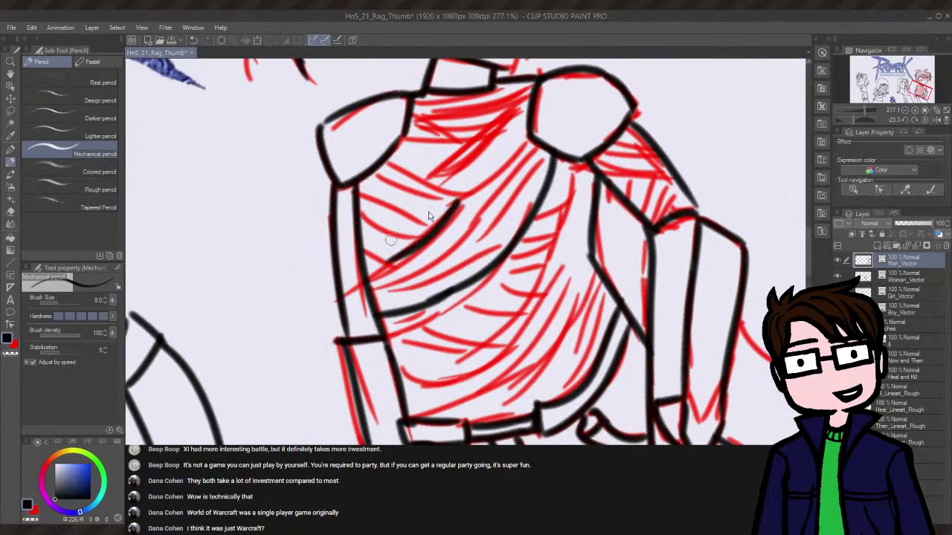
left_click_drag(862, 116, 838, 120)
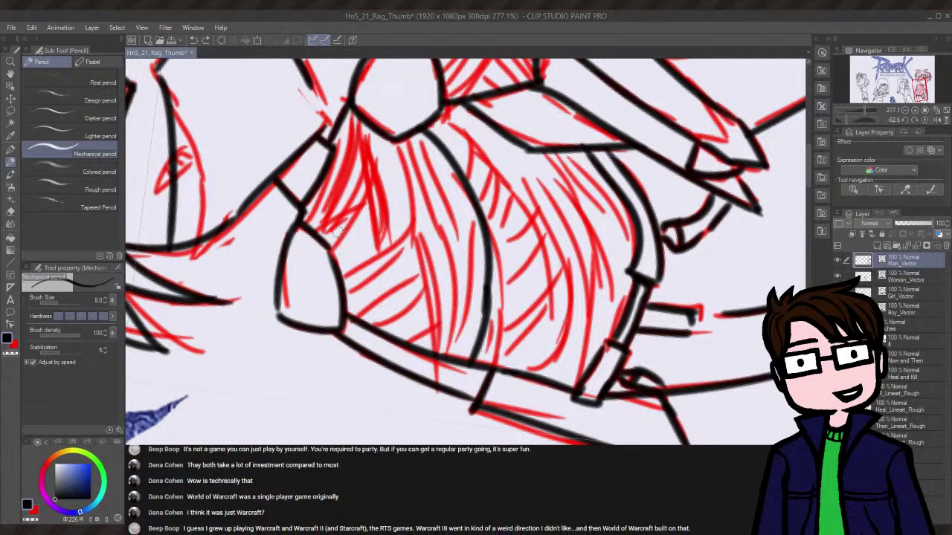
left_click_drag(407, 232, 444, 363)
key("ctrl+z")
left_click_drag(412, 232, 439, 343)
key("ctrl+z")
mouse_move(414, 229)
left_mouse_down()
mouse_move(432, 257)
mouse_move(439, 349)
left_mouse_up()
key("ctrl+z")
left_click_drag(416, 231, 437, 353)
left_click_drag(402, 146, 416, 241)
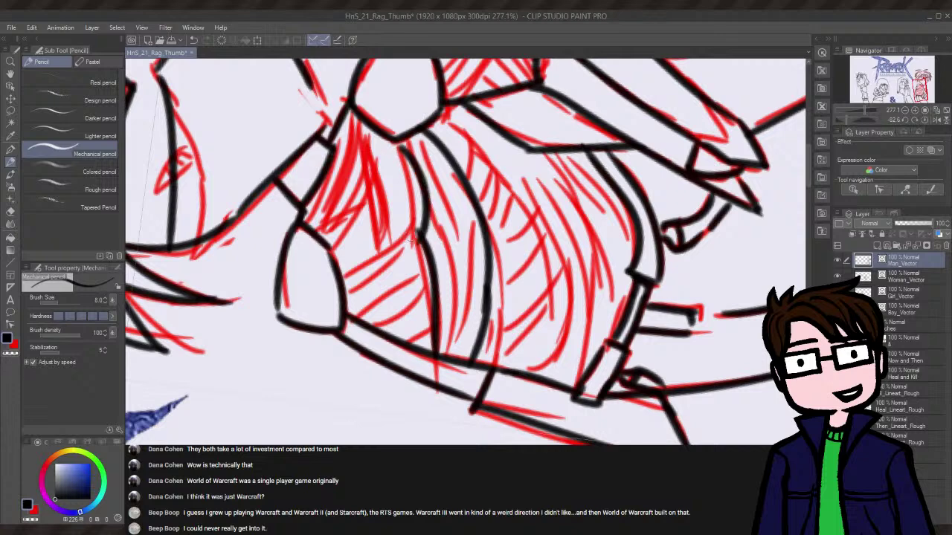
key("ctrl+z")
left_click_drag(403, 140, 414, 237)
key("ctrl+z")
key("ctrl+z")
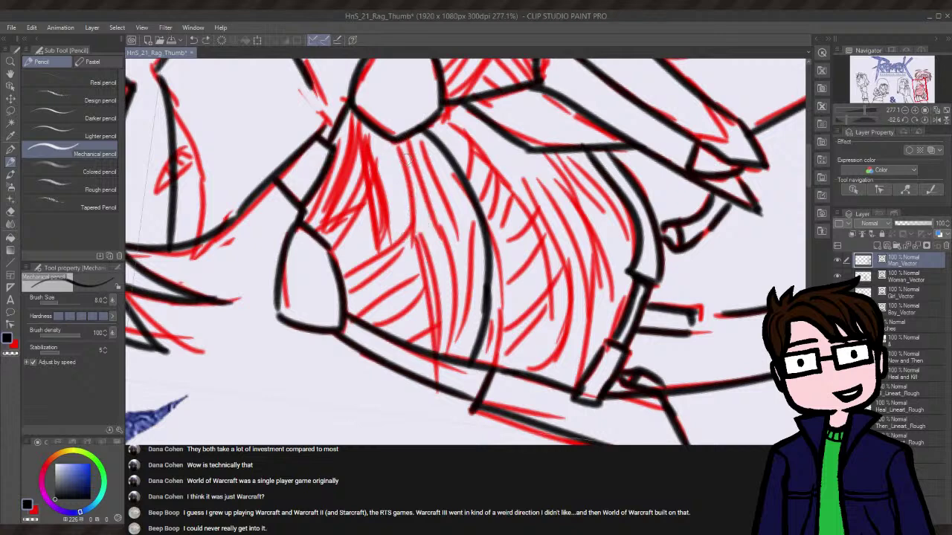
- Ink a second long fold above the first, from the shoulder pad's corner across the chest to the opposite arm
left_click_drag(401, 135, 433, 348)
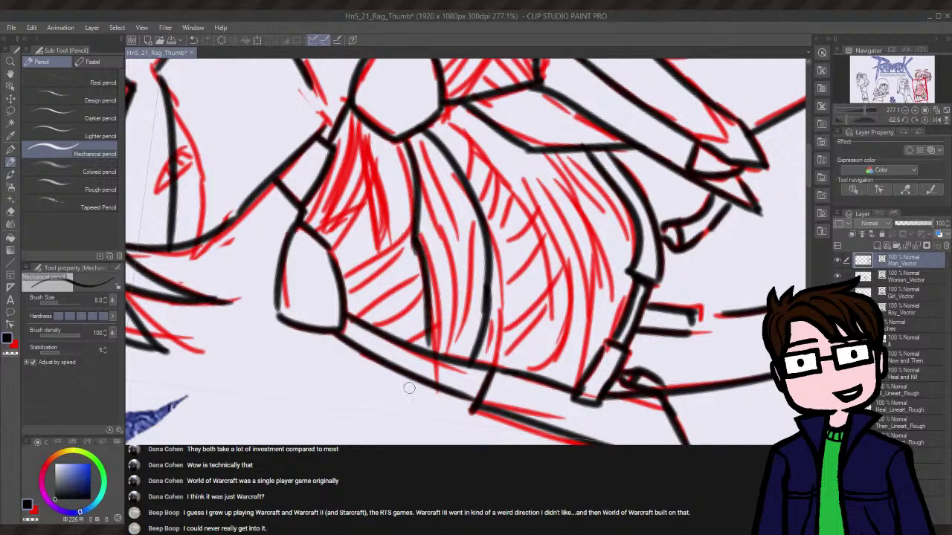
key("ctrl+z")
key("ctrl+z")
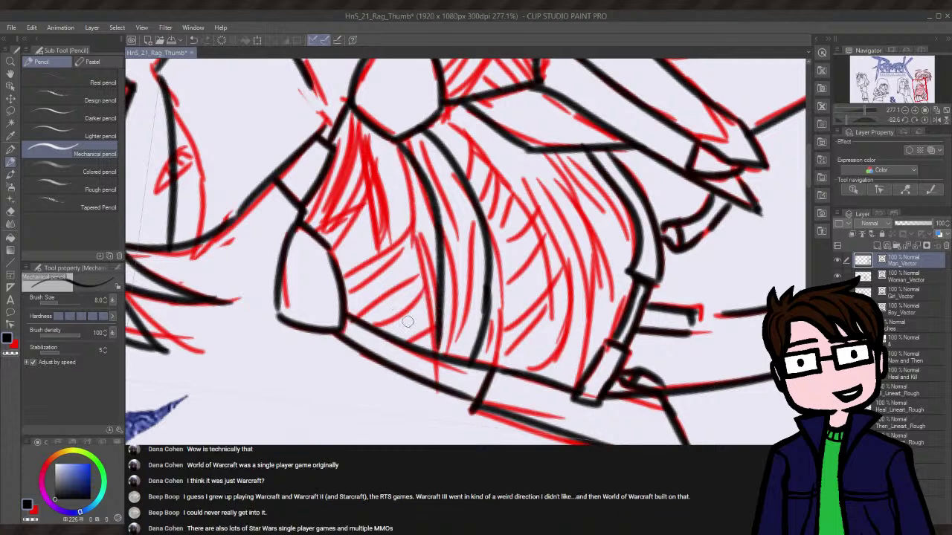
mouse_move(400, 141)
left_mouse_down()
mouse_move(417, 178)
mouse_move(433, 331)
left_mouse_up()
key("ctrl+z")
key("ctrl+z")
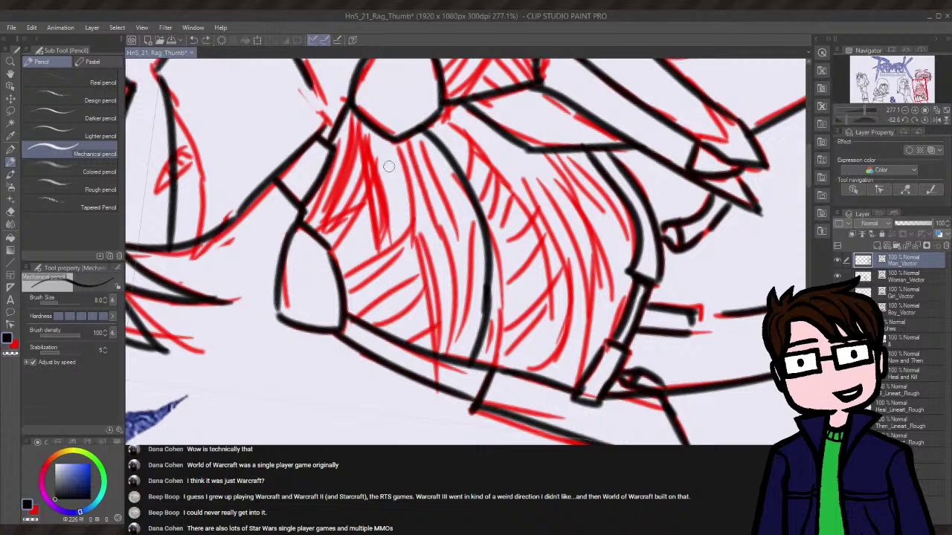
left_click_drag(402, 138, 457, 340)
key("ctrl+z")
left_click_drag(393, 134, 421, 335)
key("ctrl+z")
left_click_drag(395, 138, 443, 378)
key("ctrl+z")
mouse_move(399, 139)
left_mouse_down()
mouse_move(421, 192)
mouse_move(432, 347)
left_mouse_up()
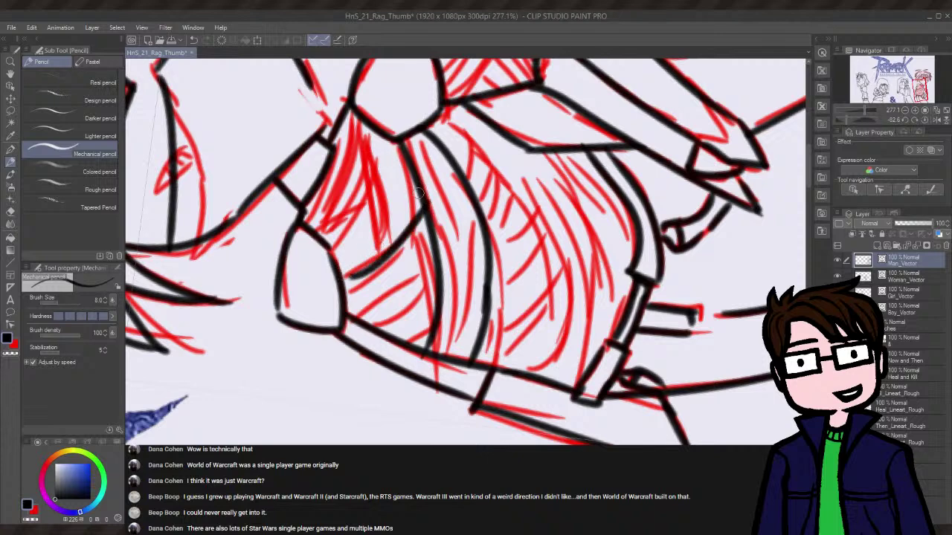
- Ink a curved fold branching from the second long chest fold to the edge of the opposite shoulder pad
mouse_move(344, 274)
left_mouse_down()
mouse_move(392, 249)
mouse_move(414, 201)
mouse_move(351, 268)
mouse_move(425, 201)
left_mouse_up()
key("ctrl+z")
key("ctrl+z")
key("ctrl+z")
mouse_move(338, 280)
left_mouse_down()
mouse_move(416, 186)
mouse_move(406, 231)
mouse_move(346, 297)
left_mouse_up()
key("ctrl+z")
key("ctrl+z")
left_click_drag(417, 186, 346, 297)
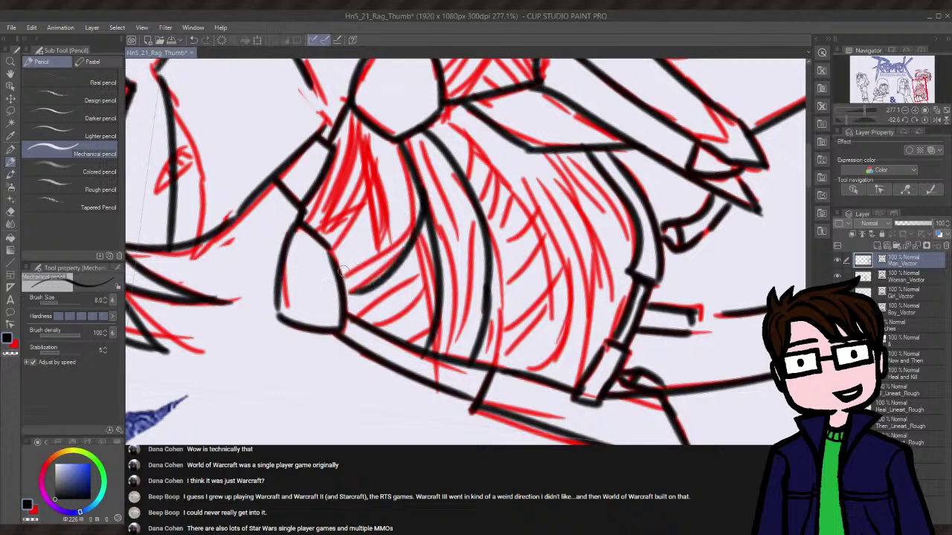
key("ctrl+z")
mouse_move(414, 192)
left_mouse_down()
mouse_move(372, 254)
mouse_move(342, 273)
left_mouse_up()
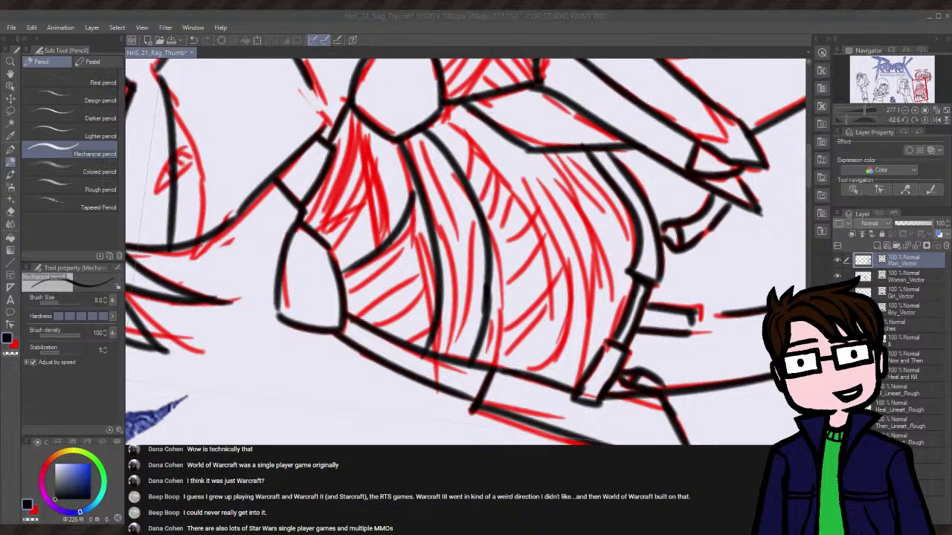
- Ink two narrow folds from the shoulder pad down the upper chest and short crease strokes beside the opposite shoulder pad
left_click(511, 23)
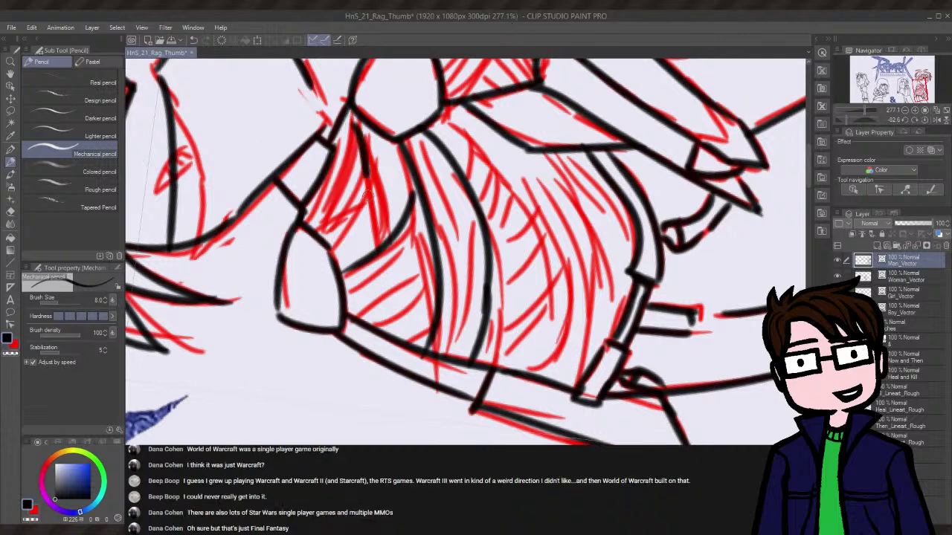
left_click_drag(348, 113, 368, 259)
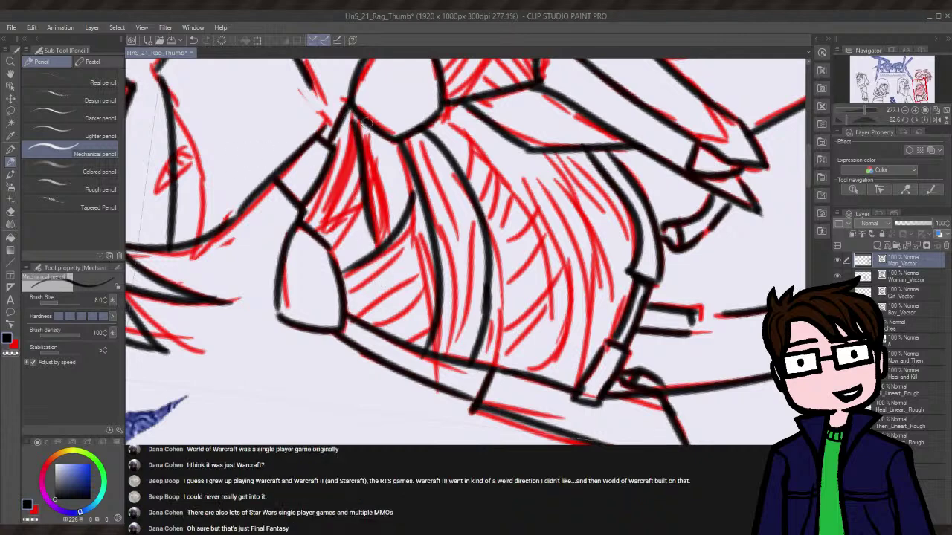
left_click_drag(365, 122, 385, 227)
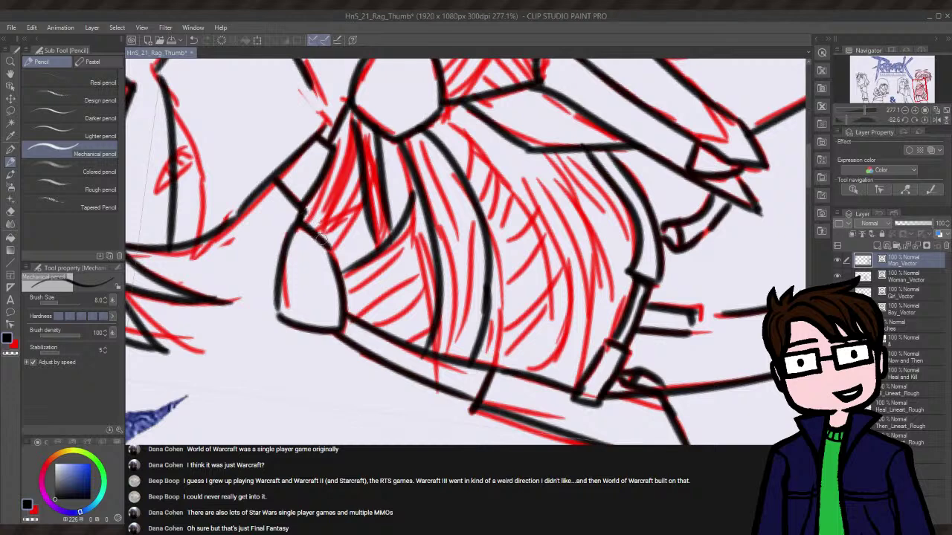
left_click_drag(301, 221, 331, 249)
left_click_drag(363, 208, 316, 251)
left_click_drag(364, 191, 318, 248)
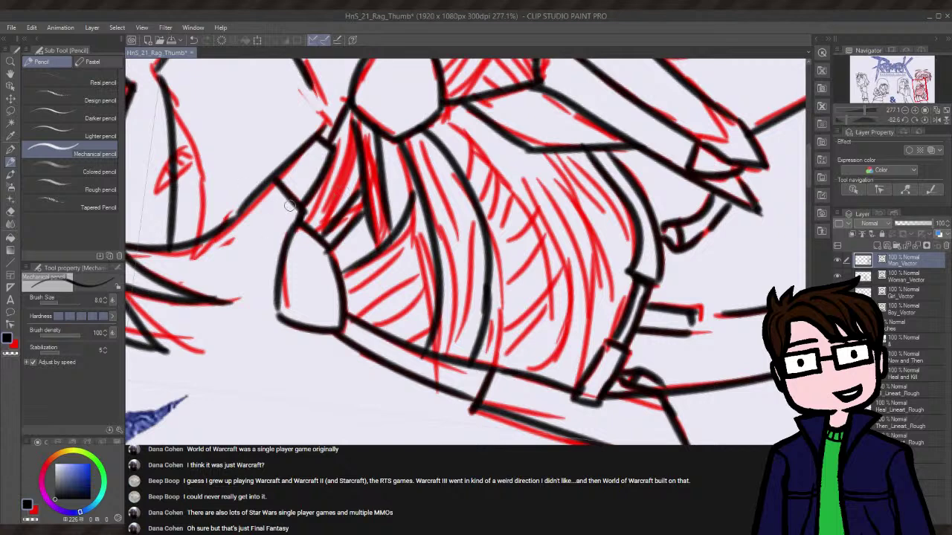
- Erase the line between the neckband and the man's right shoulder pad, replacing it with a small inked collar bump
left_click(12, 213)
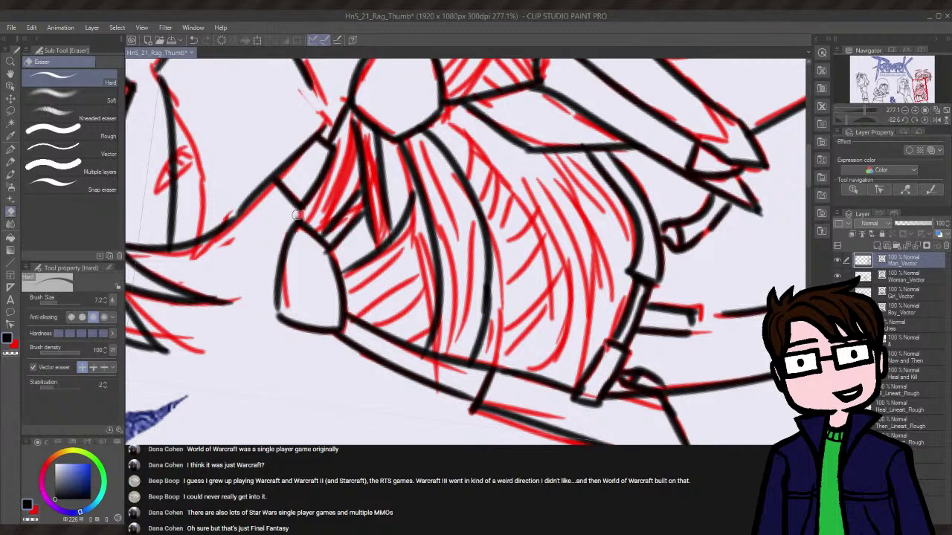
left_click_drag(291, 213, 308, 220)
left_click(10, 162)
mouse_move(277, 205)
left_mouse_down()
mouse_move(292, 223)
mouse_move(318, 211)
mouse_move(346, 173)
left_mouse_up()
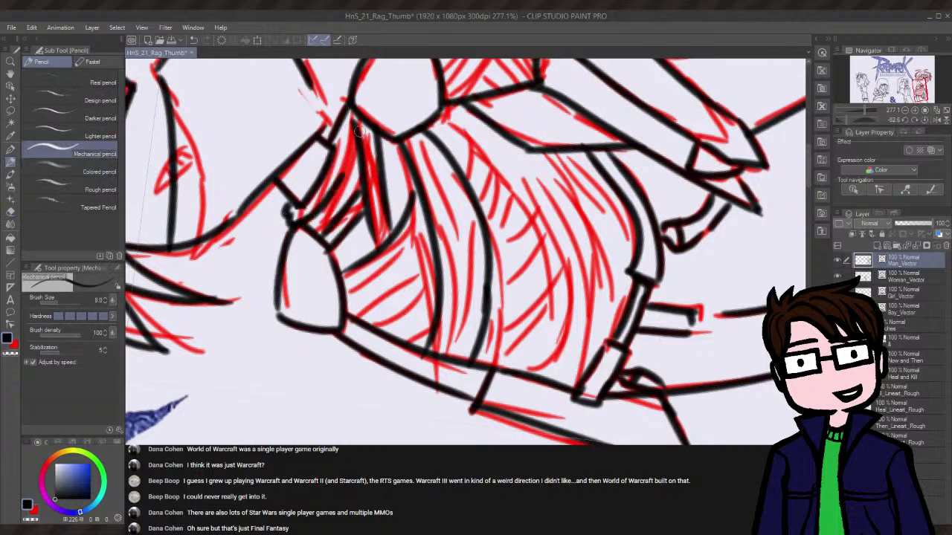
key("ctrl+z")
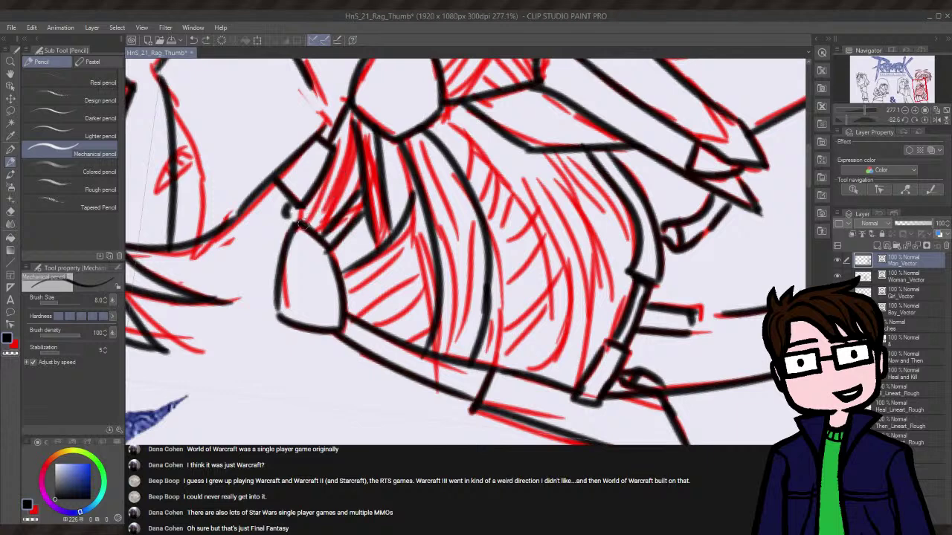
left_click_drag(302, 225, 349, 174)
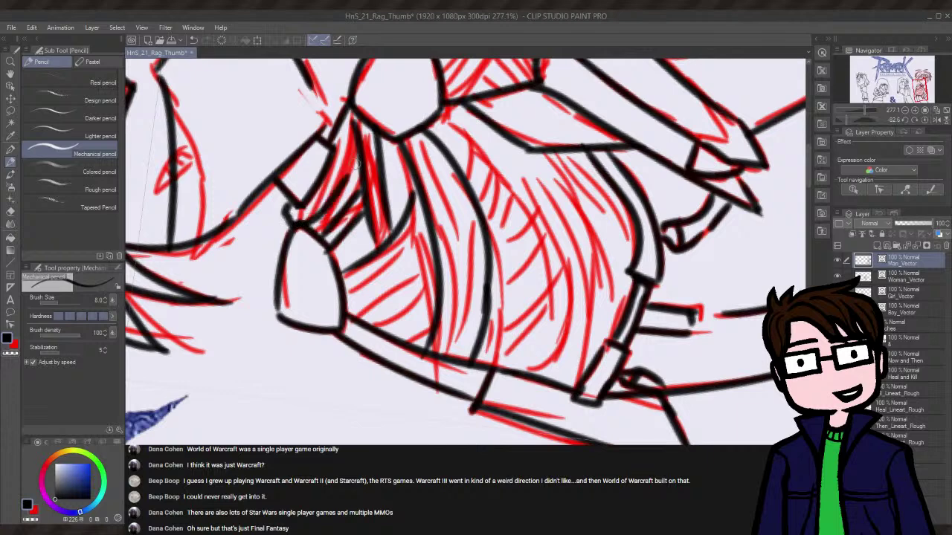
- Ink a short curved fold beneath the neckband, running from the man's right shoulder pad toward his left one
key("ctrl+z")
left_click_drag(301, 230, 357, 154)
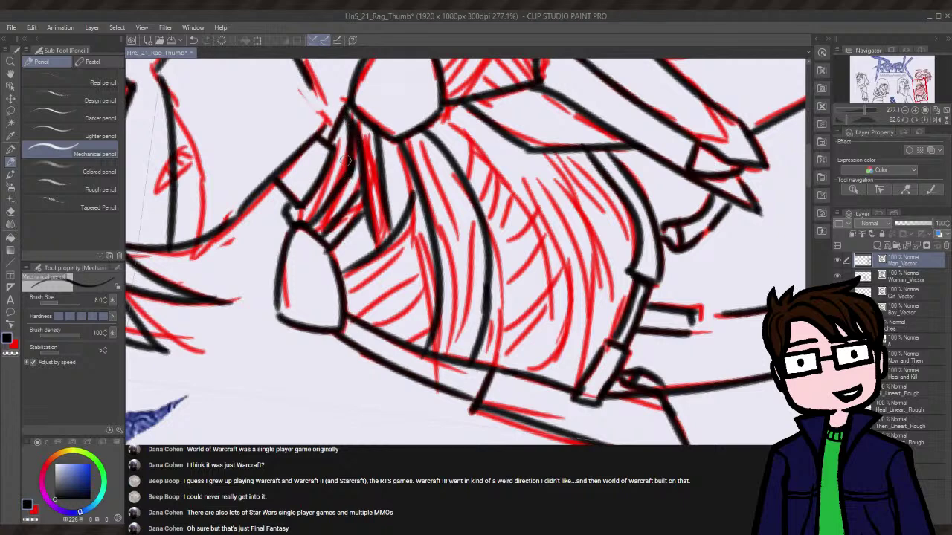
key("ctrl+z")
mouse_move(327, 111)
left_mouse_down()
mouse_move(344, 127)
mouse_move(344, 155)
left_mouse_up()
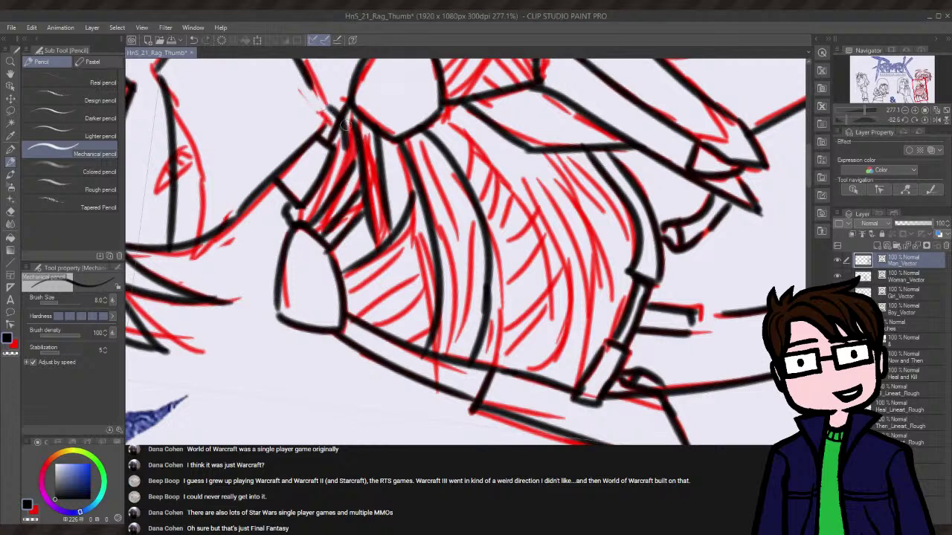
key("ctrl+z")
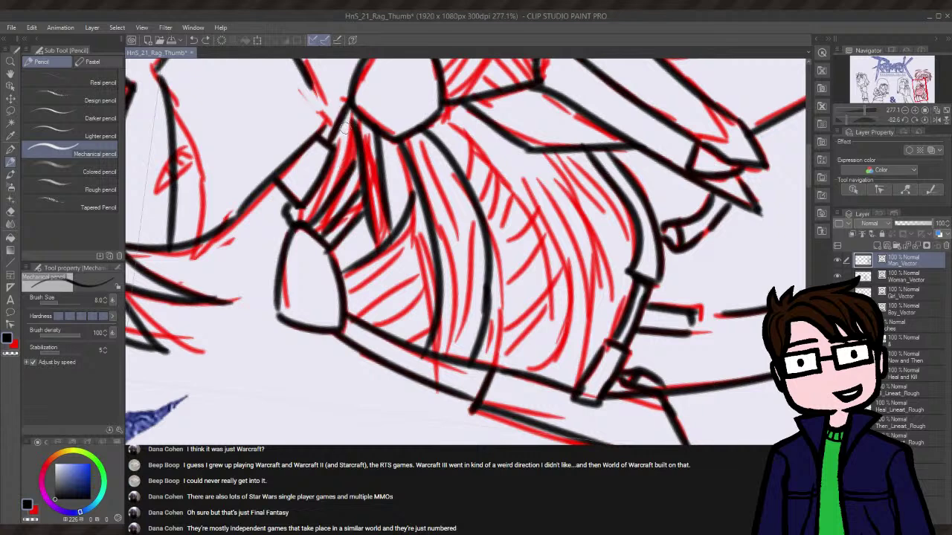
left_click_drag(341, 130, 348, 171)
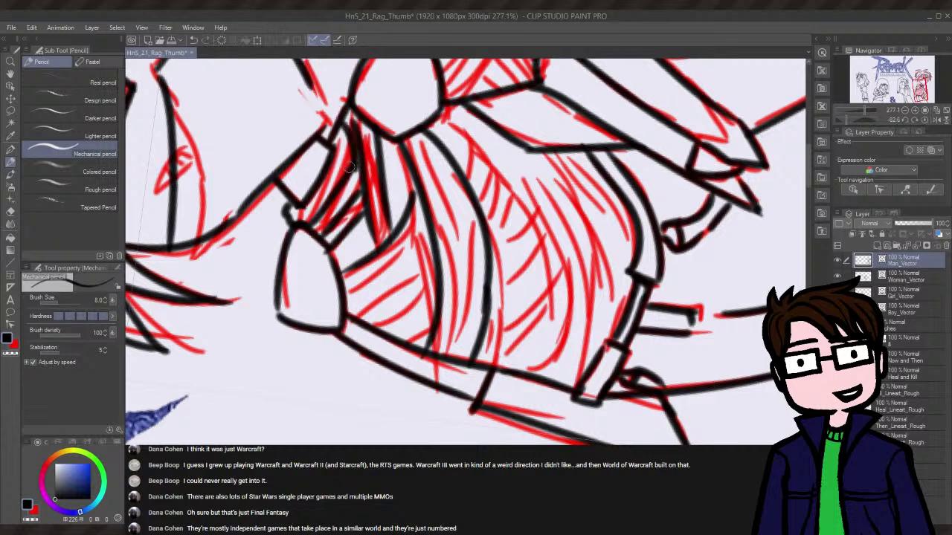
key("ctrl+z")
mouse_move(339, 121)
left_mouse_down()
mouse_move(359, 153)
mouse_move(350, 178)
left_mouse_up()
key("ctrl+z")
left_click_drag(344, 119, 351, 176)
key("ctrl+z")
left_click_drag(344, 121, 351, 178)
key("ctrl+z")
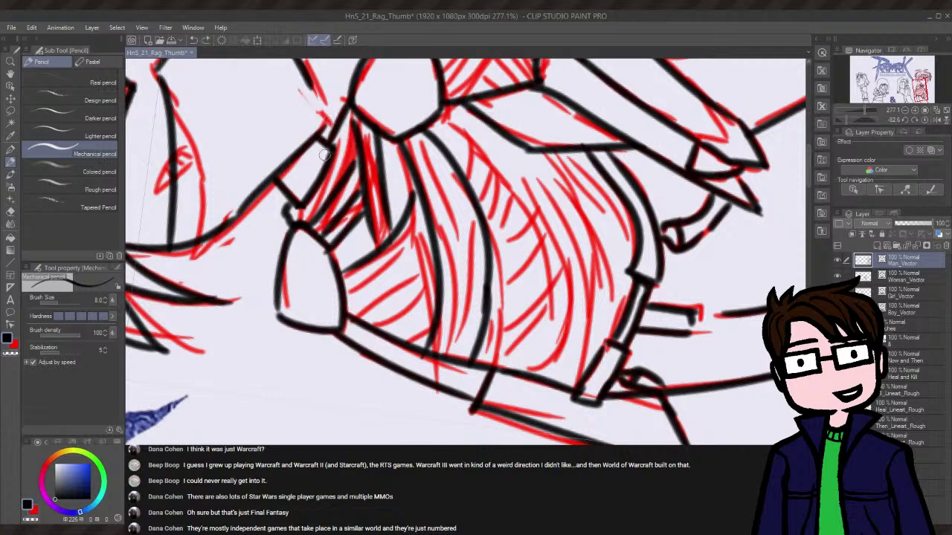
- Join the short fold beneath the neckband to the collar line beside the man's left shoulder pad
key("ctrl+z")
key("ctrl+y")
key("ctrl+y")
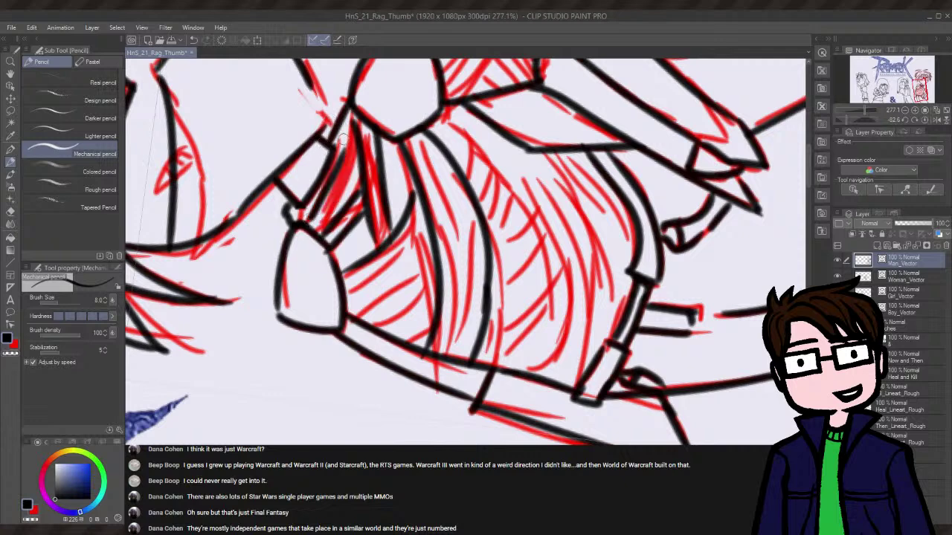
key("ctrl+z")
key("ctrl+z")
key("ctrl+y")
key("ctrl+y")
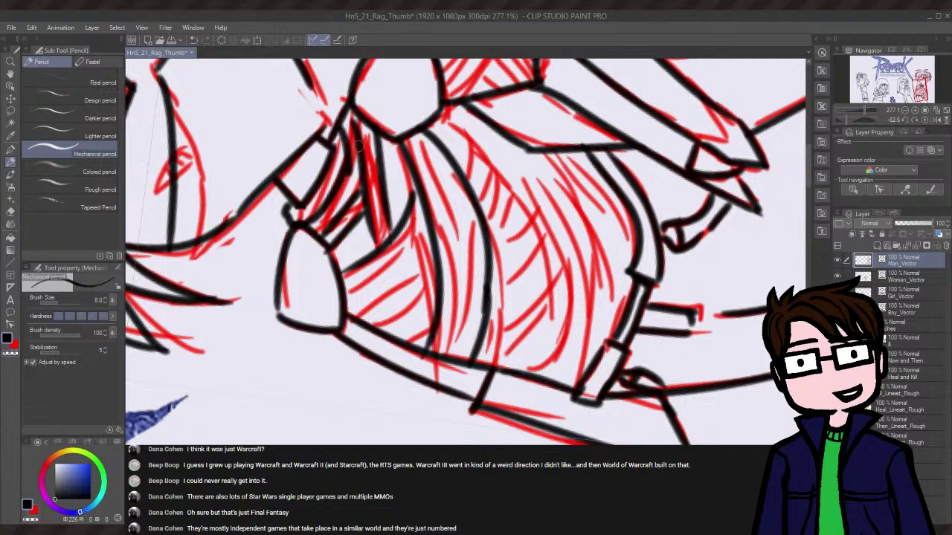
left_click_drag(334, 125, 344, 176)
key("ctrl+z")
left_click_drag(336, 125, 343, 174)
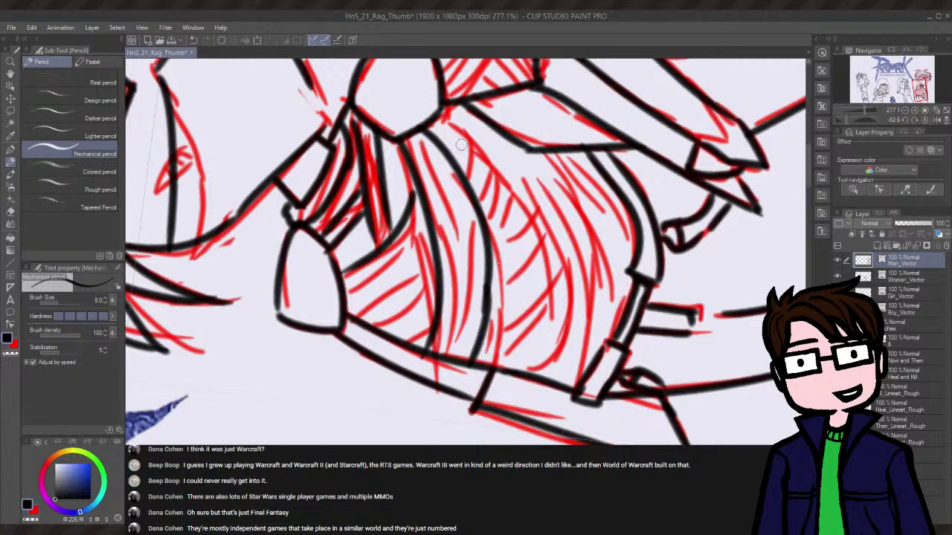
left_click_drag(439, 117, 550, 356)
key("ctrl+z")
mouse_move(425, 113)
left_mouse_down()
mouse_move(552, 305)
mouse_move(552, 398)
left_mouse_up()
key("ctrl+z")
mouse_move(428, 109)
left_mouse_down()
mouse_move(520, 155)
mouse_move(569, 368)
left_mouse_up()
key("ctrl+z")
left_click_drag(506, 160, 522, 371)
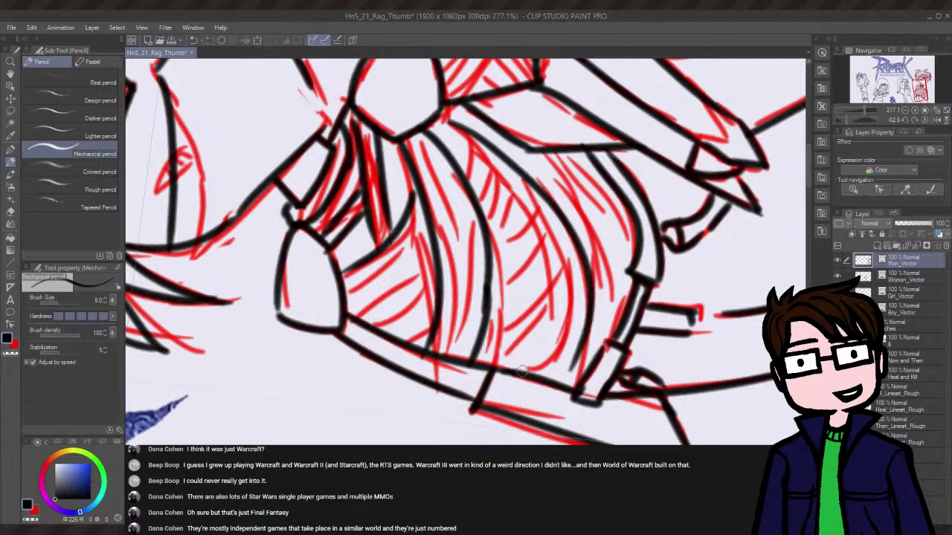
key("ctrl+z")
mouse_move(435, 116)
left_mouse_down()
mouse_move(544, 201)
mouse_move(521, 349)
left_mouse_up()
key("ctrl+z")
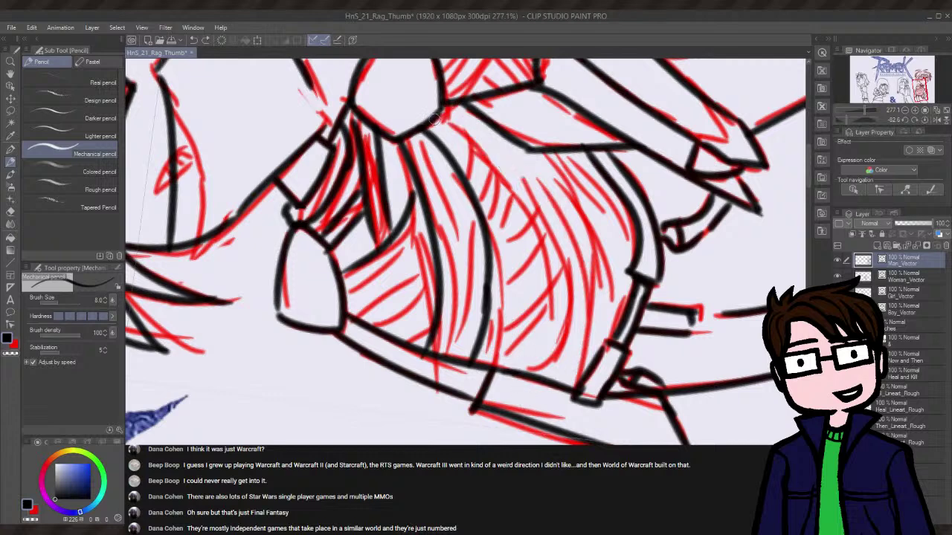
mouse_move(432, 115)
left_mouse_down()
mouse_move(508, 170)
mouse_move(522, 402)
left_mouse_up()
key("ctrl+z")
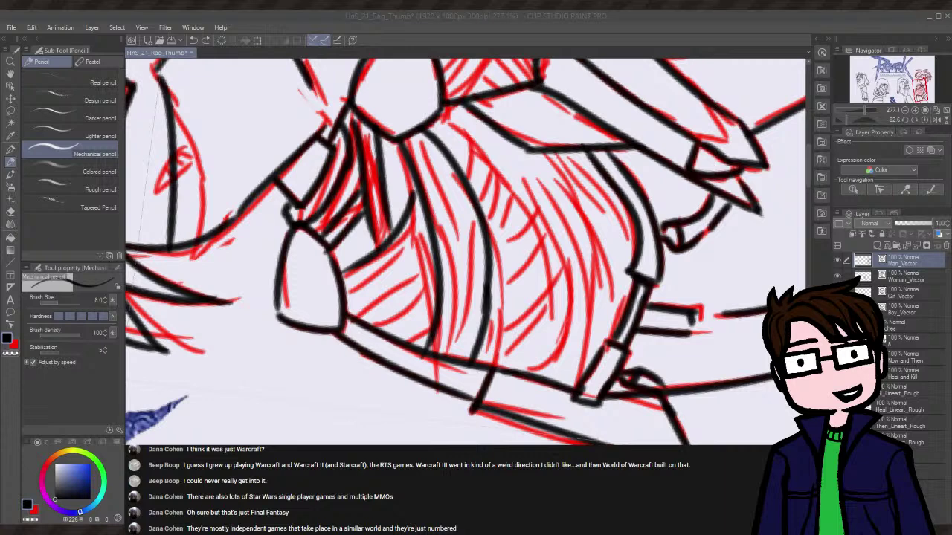
- Save the drawing file
double_click(616, 18)
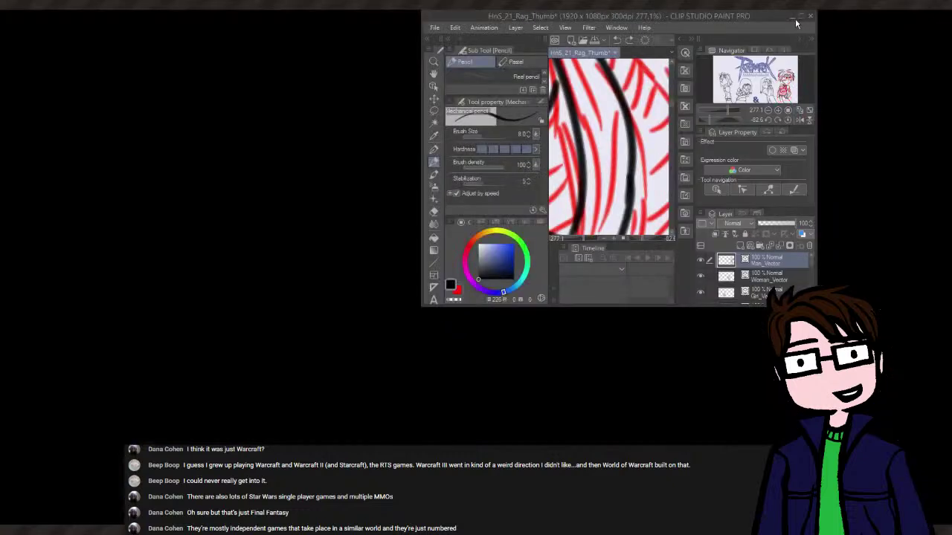
left_click(798, 16)
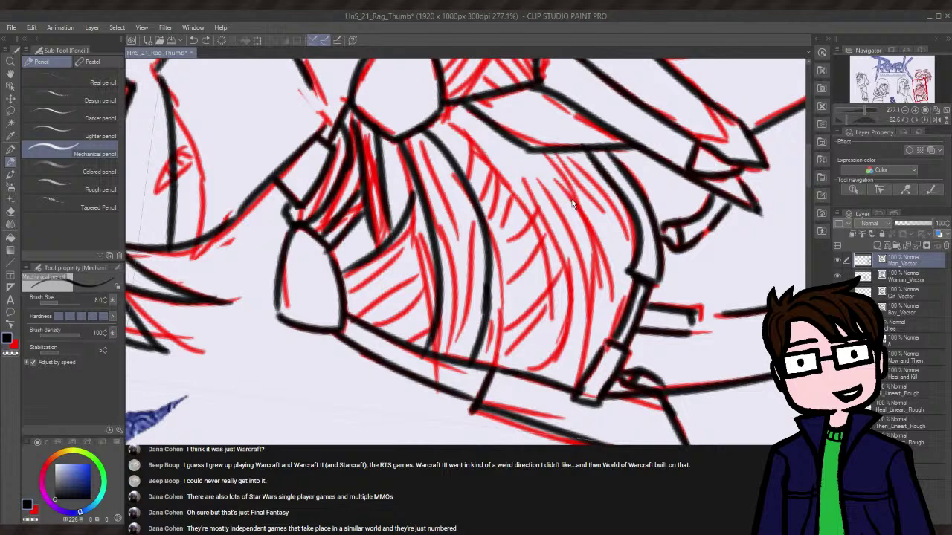
key("ctrl+s")
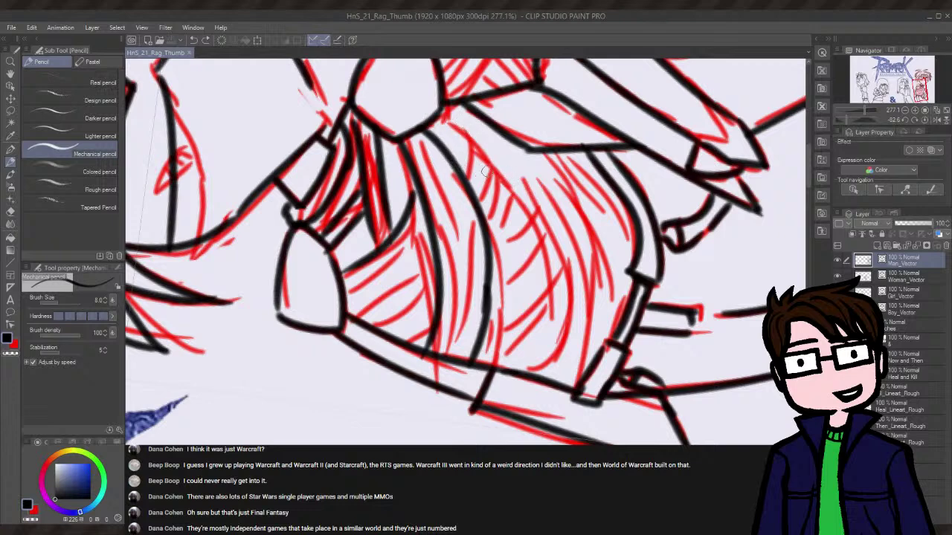
- Ink a long curved fold from the man's left shoulder pad across the lower torso, plus a short fold linking it to the one above
left_click_drag(452, 122, 540, 391)
key("ctrl+z")
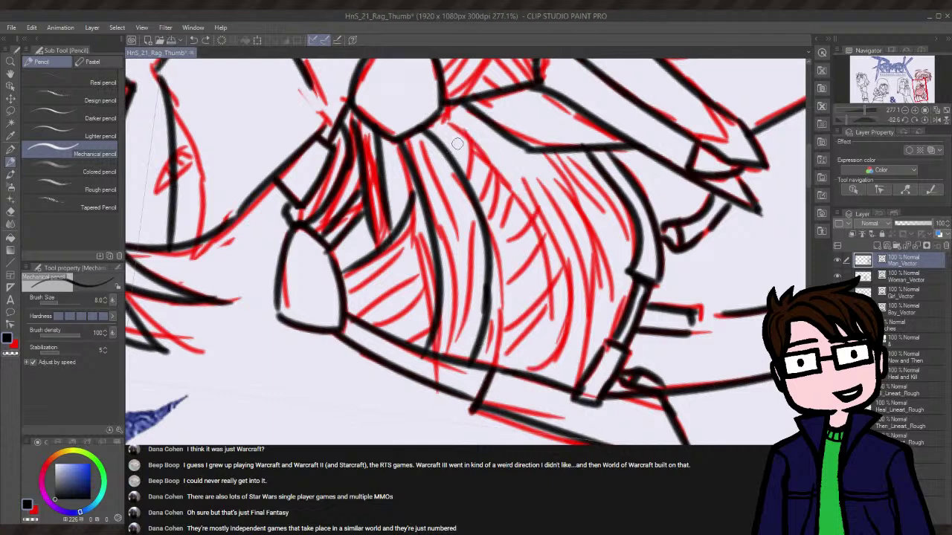
mouse_move(440, 121)
left_mouse_down()
mouse_move(558, 240)
mouse_move(539, 393)
left_mouse_up()
key("ctrl+z")
mouse_move(447, 118)
left_mouse_down()
mouse_move(555, 343)
mouse_move(505, 352)
mouse_move(501, 315)
mouse_move(571, 331)
mouse_move(559, 367)
mouse_move(551, 347)
mouse_move(561, 318)
mouse_move(558, 361)
mouse_move(533, 387)
left_mouse_up()
key("ctrl+z")
left_click_drag(562, 316, 546, 378)
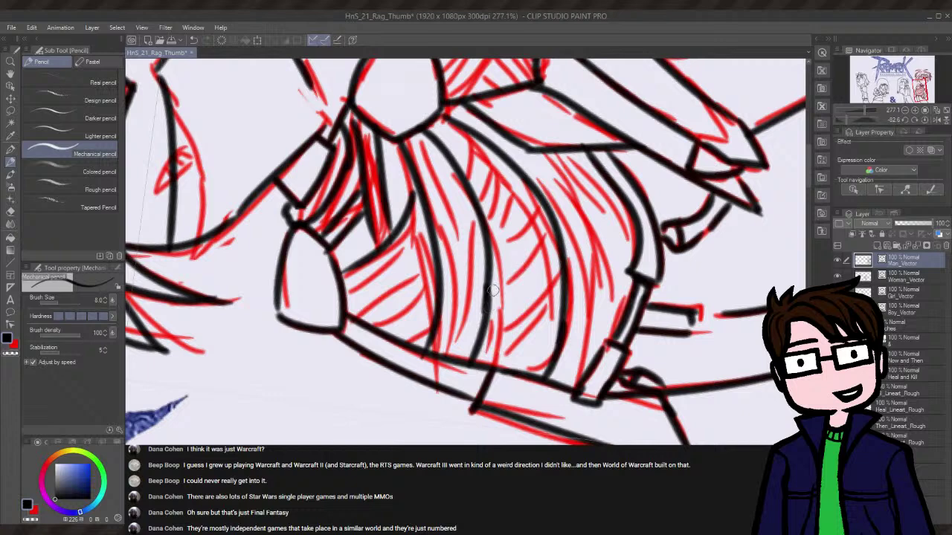
left_click_drag(491, 292, 545, 223)
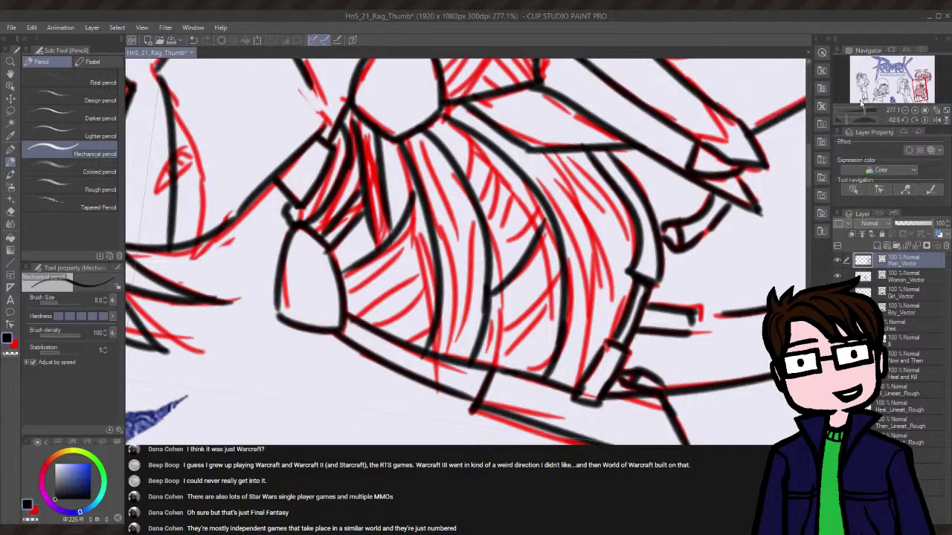
- Ink the outer contour of the man's left leg from his forearm down past the bump below the hip
left_click_drag(844, 122, 862, 107)
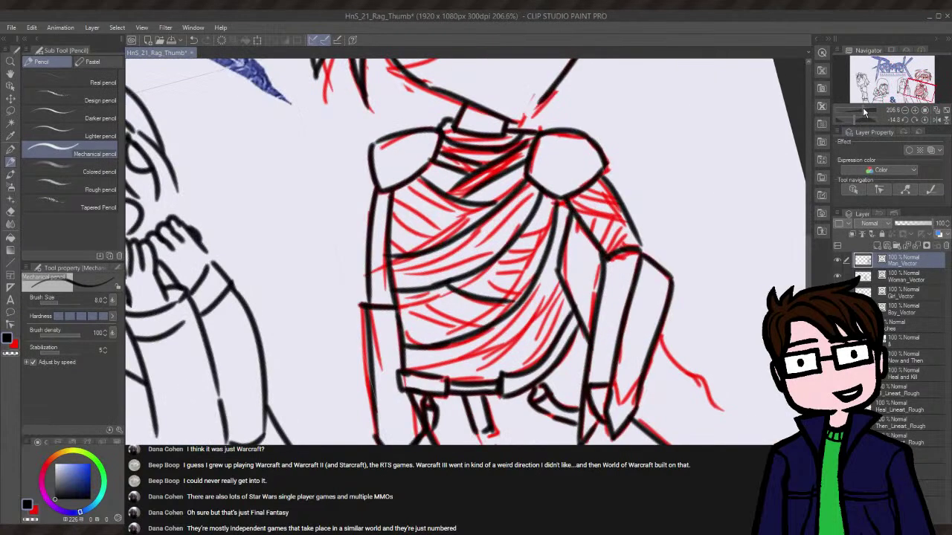
scroll(710, 242, "down", 3)
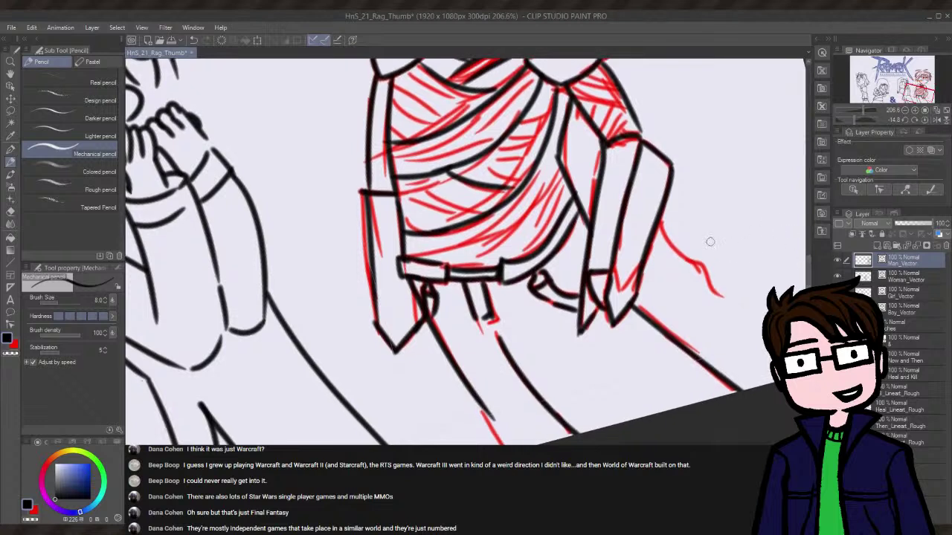
left_click_drag(659, 222, 718, 274)
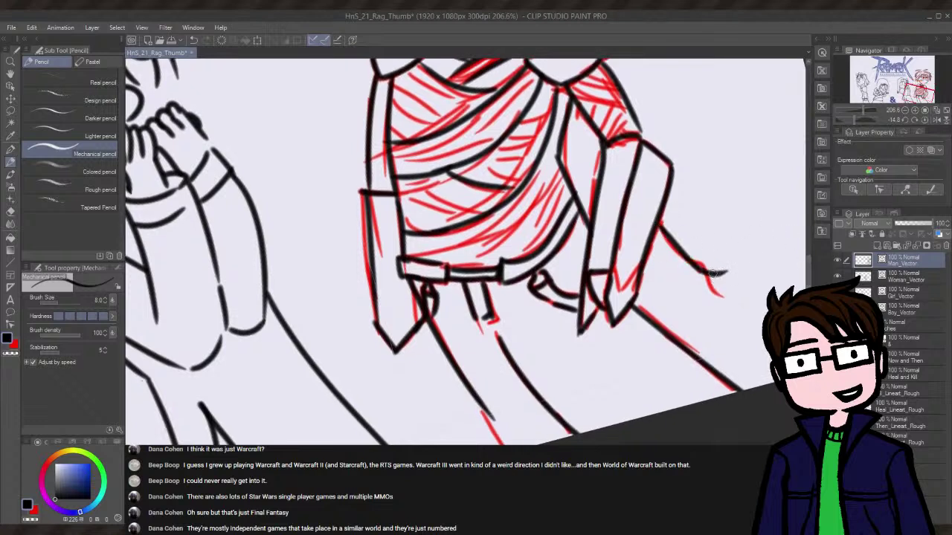
key("ctrl+z")
left_click_drag(657, 220, 718, 272)
key("ctrl+z")
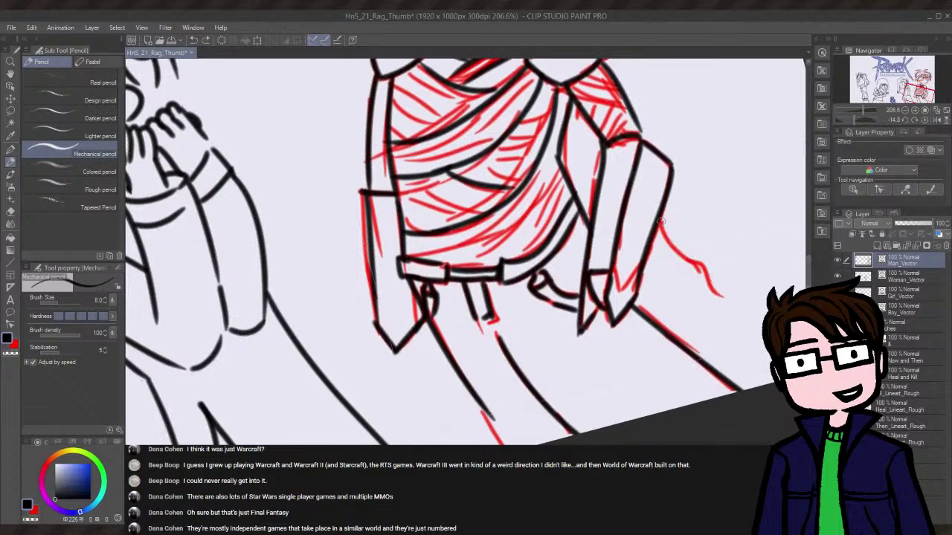
left_click_drag(657, 219, 726, 277)
key("ctrl+z")
mouse_move(660, 222)
left_mouse_down()
mouse_move(727, 274)
mouse_move(764, 331)
left_mouse_up()
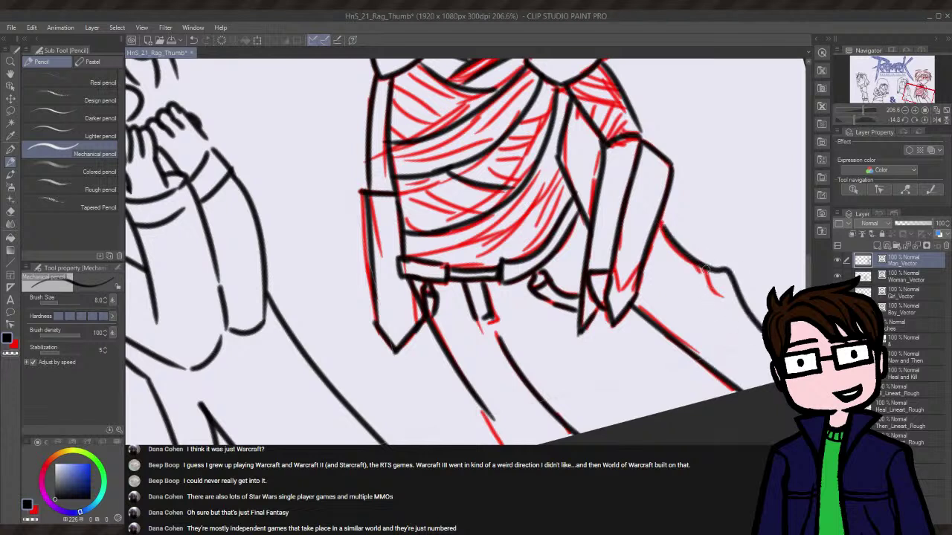
- Ink a short crease running down from the bump in the left leg's outer contour
left_click_drag(694, 264, 745, 346)
key("ctrl+z")
left_click_drag(691, 262, 741, 317)
key("ctrl+z")
mouse_move(693, 263)
left_mouse_down()
mouse_move(726, 293)
mouse_move(741, 327)
left_mouse_up()
key("ctrl+z")
left_click_drag(695, 262, 741, 315)
key("ctrl+z")
left_click_drag(696, 259, 735, 306)
- Ink a curved fold line down the man's left leg between its inner and outer contours
left_click_drag(660, 318, 755, 339)
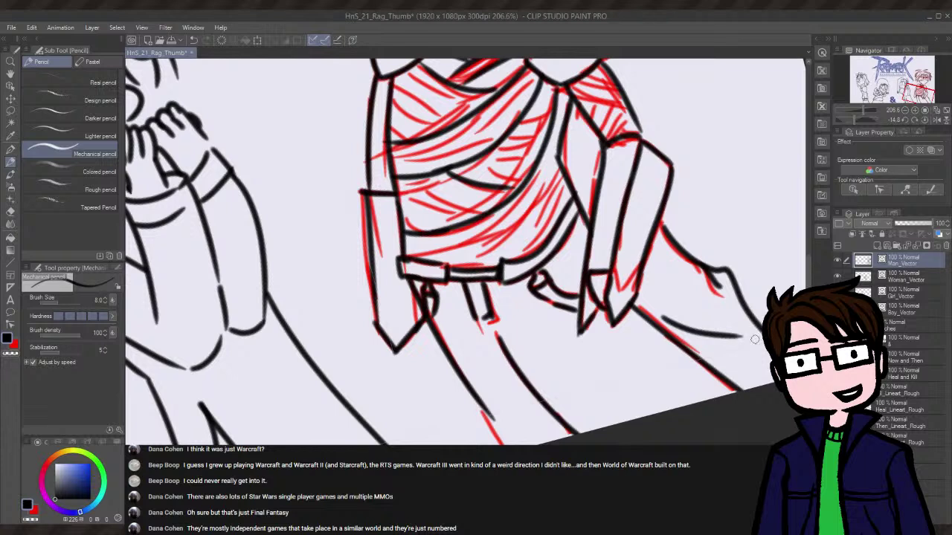
key("ctrl+z")
mouse_move(653, 302)
left_mouse_down()
mouse_move(744, 336)
mouse_move(743, 351)
left_mouse_up()
key("ctrl+z")
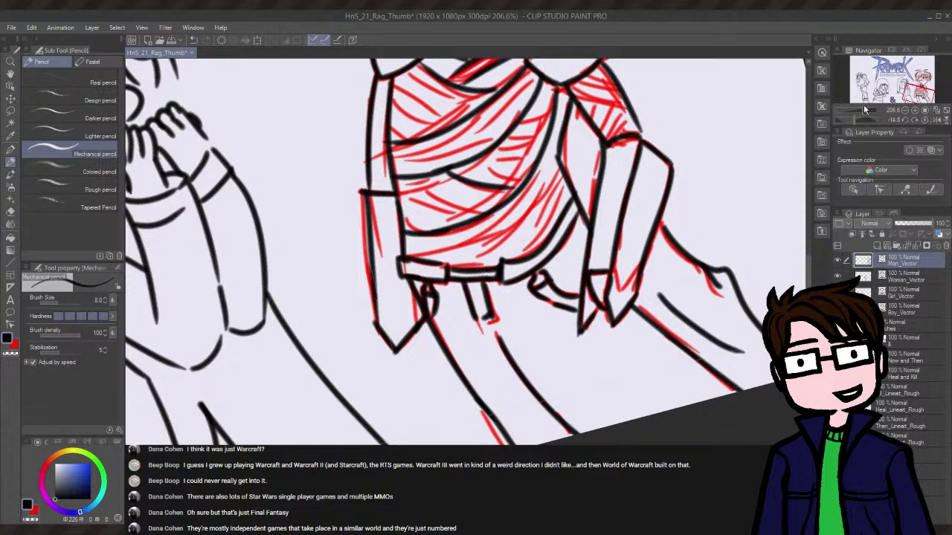
- Hide the red rough sketch and touch up the ink lines beside the man's left inner elbow and shoulder pad
left_click(925, 111)
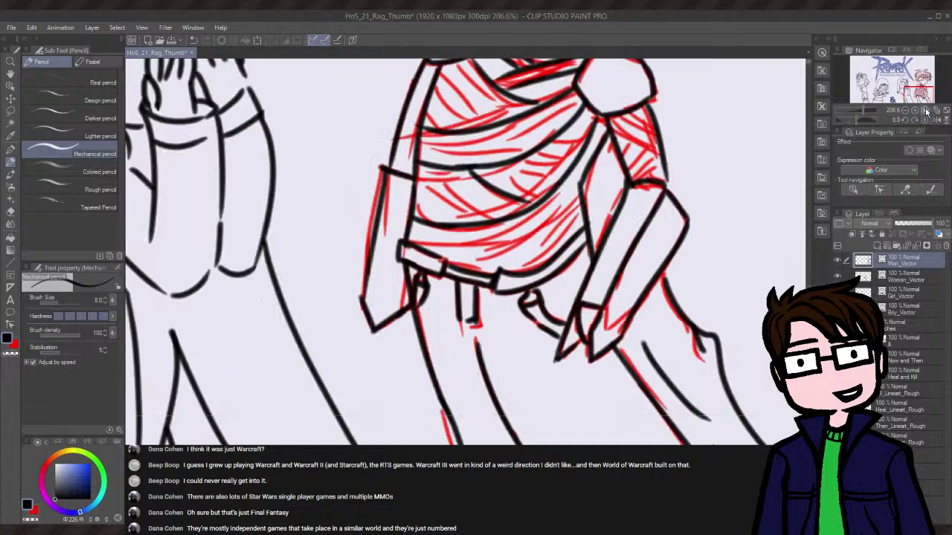
left_click(924, 111)
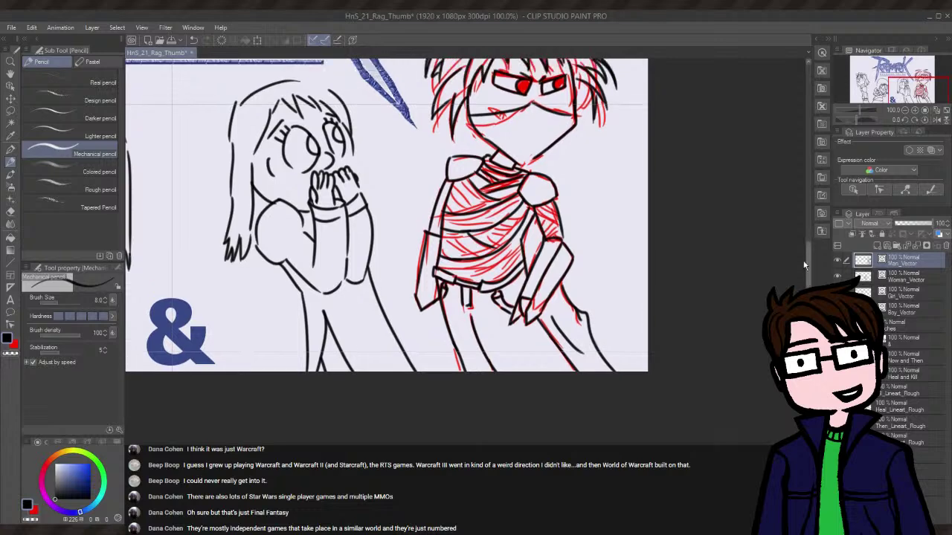
scroll(801, 234, "down", 1)
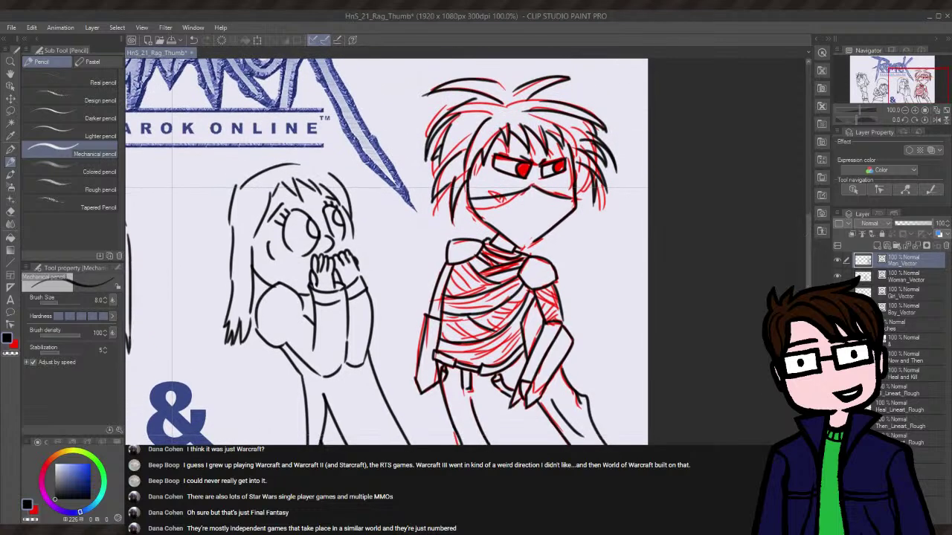
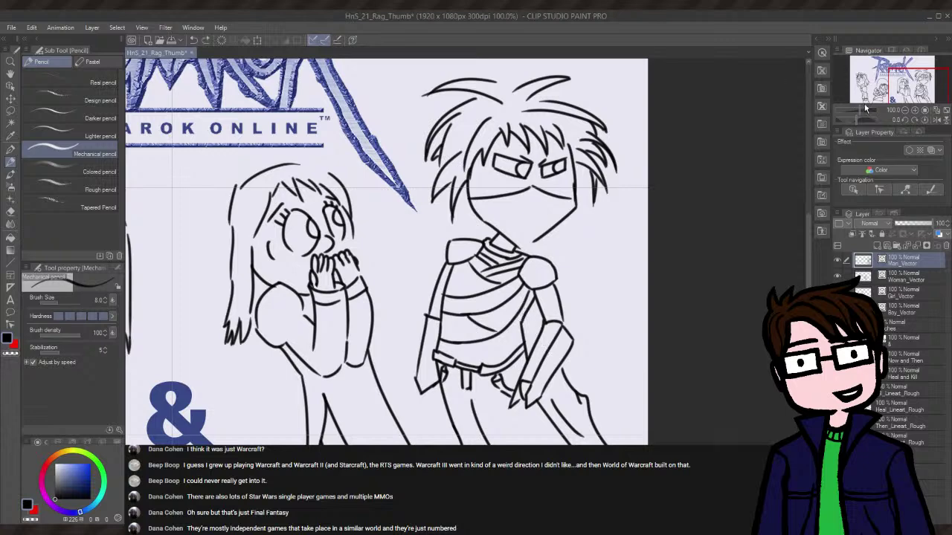
left_click_drag(858, 107, 867, 110)
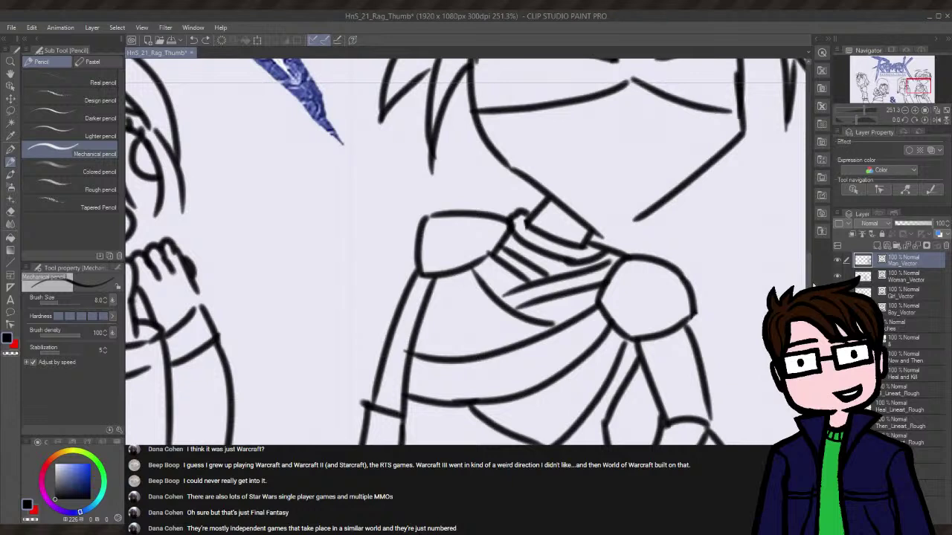
scroll(595, 216, "down", 5)
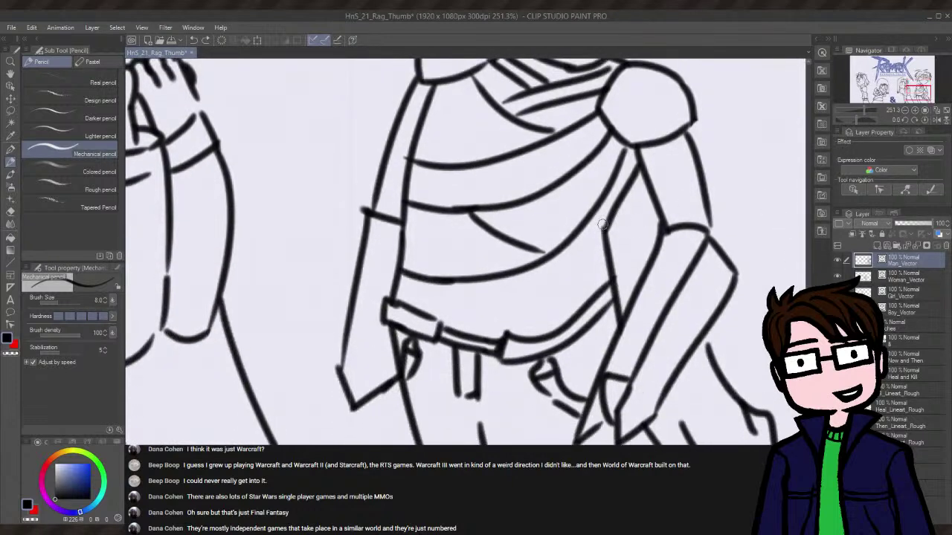
left_click_drag(595, 214, 610, 229)
left_click_drag(623, 150, 614, 171)
- Save the file and add a Girl_Color layer directly below the Girl_Vector layer
left_click_drag(923, 91, 885, 92)
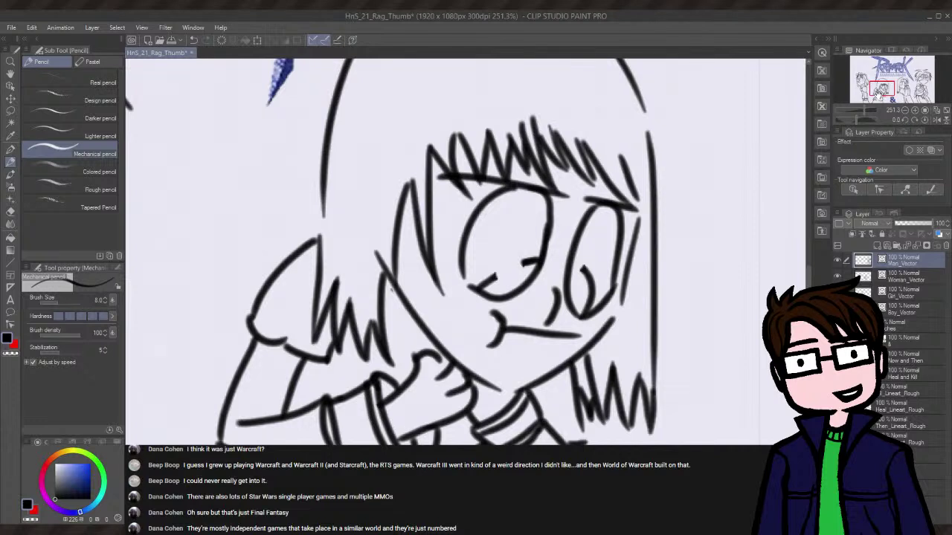
key("ctrl+s")
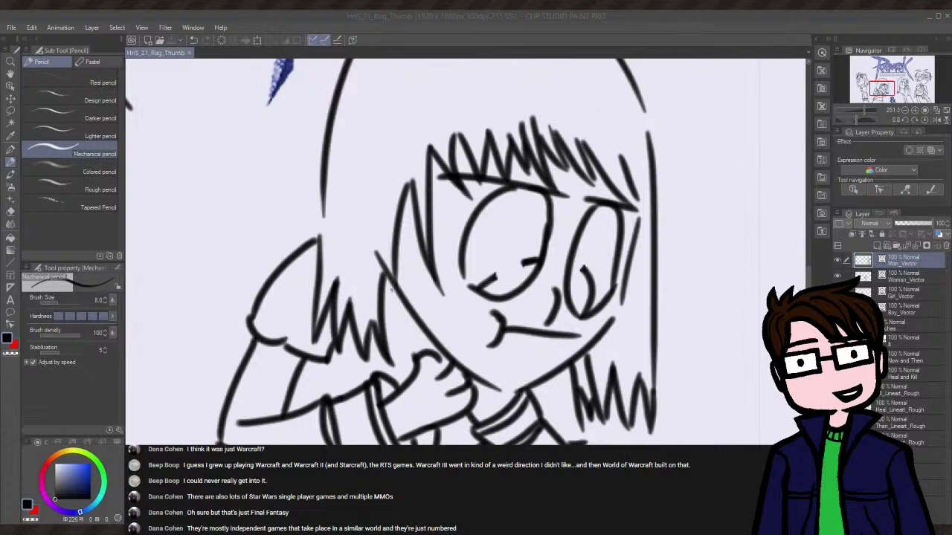
left_click(811, 261)
key("ctrl+v")
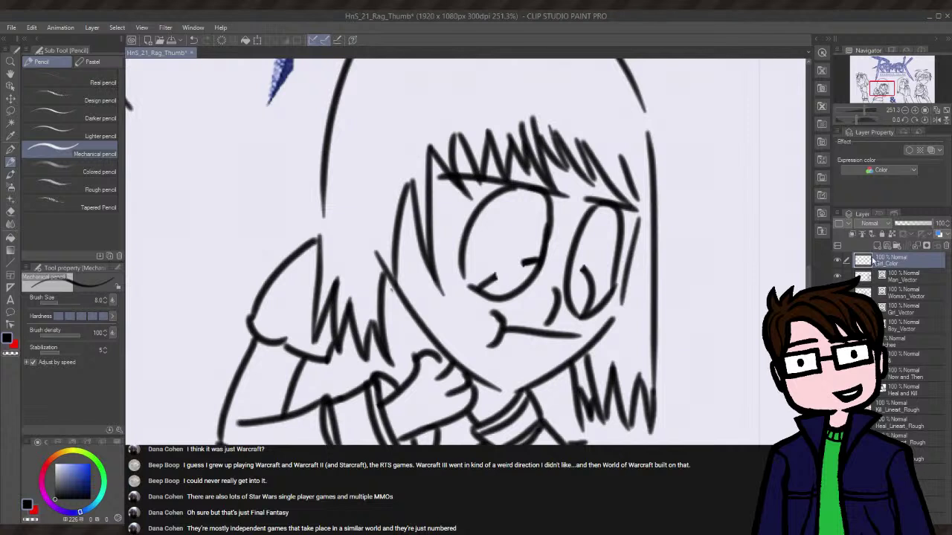
left_click_drag(887, 261, 896, 321)
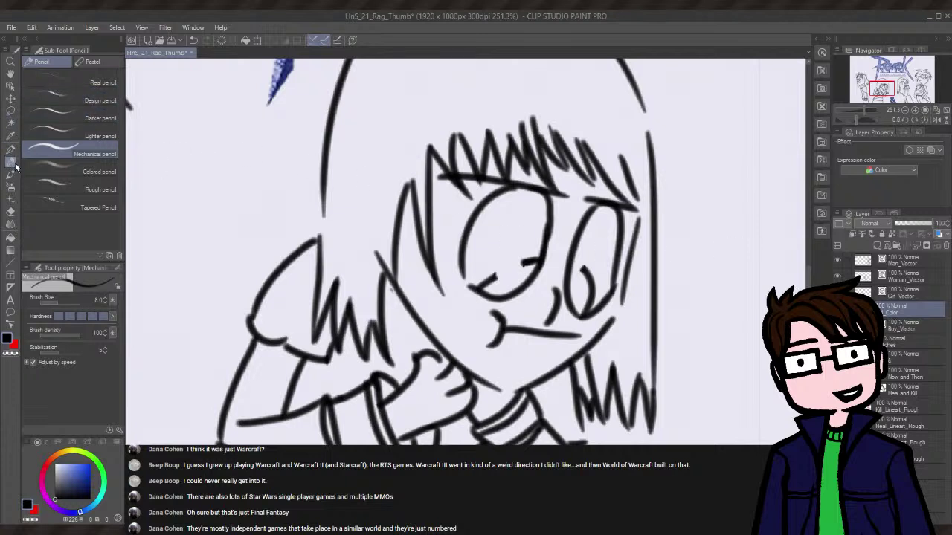
left_click(92, 63)
left_click(53, 64)
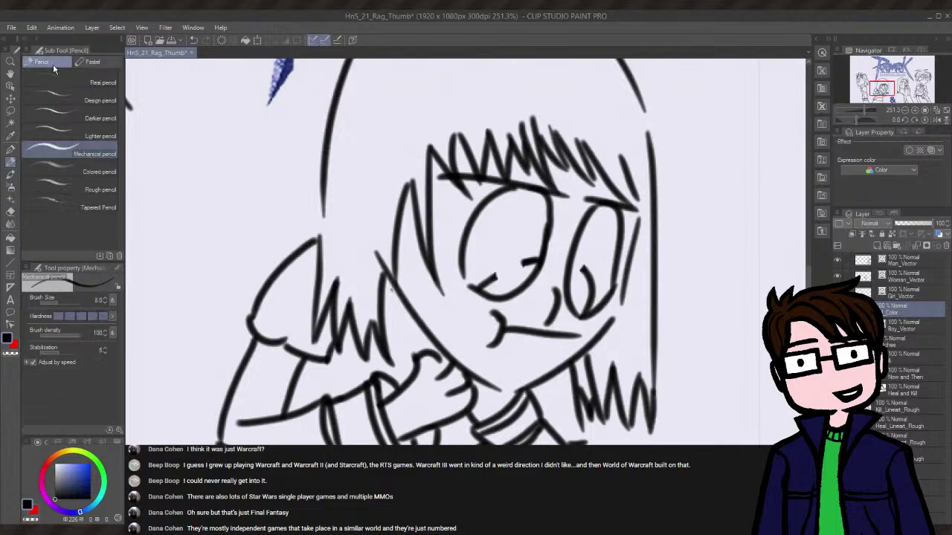
left_click(10, 236)
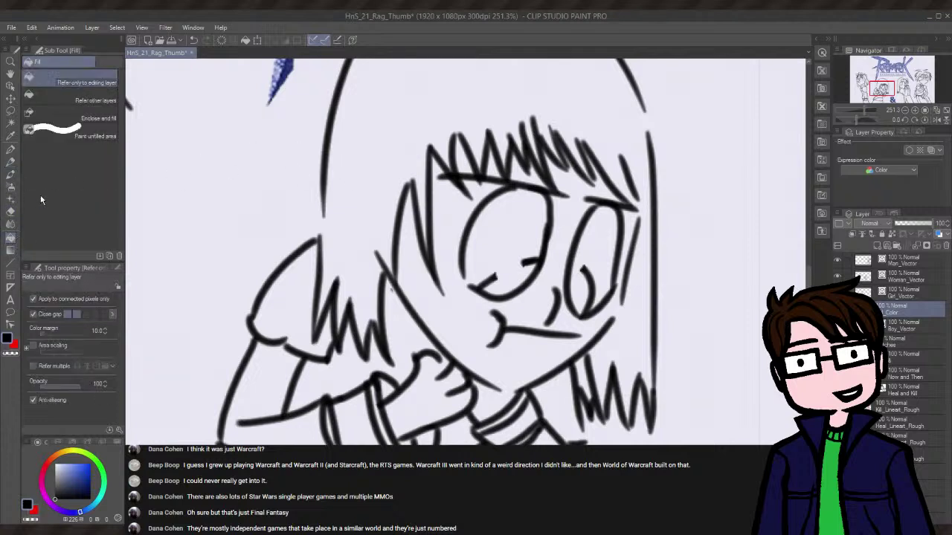
left_click(10, 177)
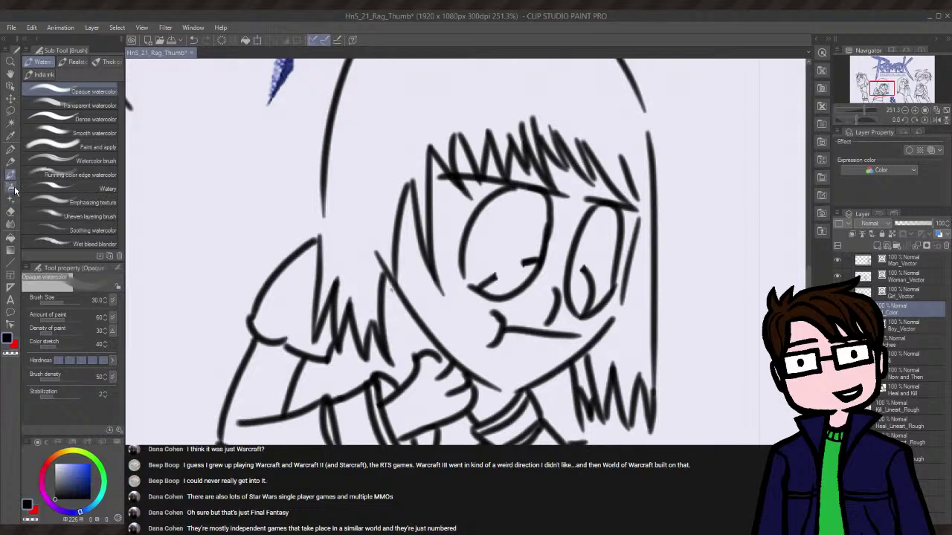
left_click(10, 186)
left_click(13, 176)
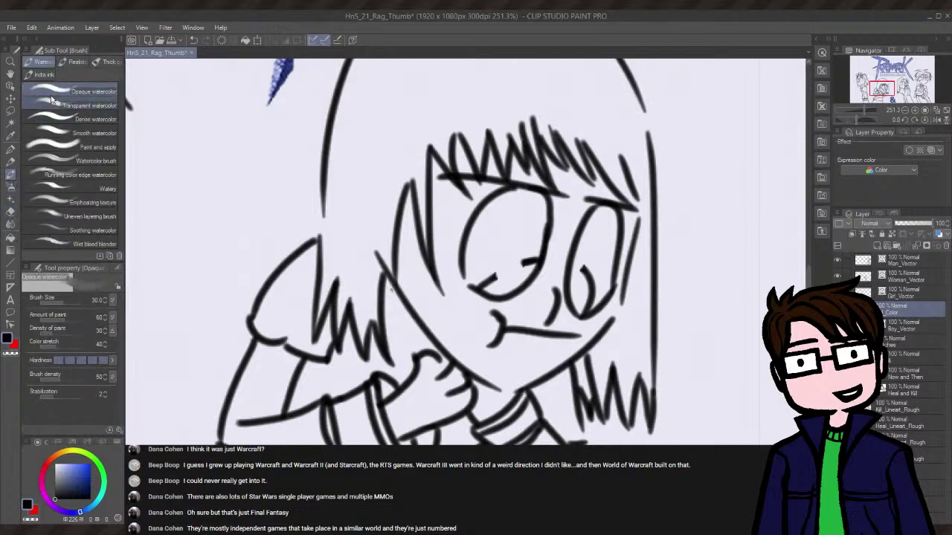
left_click(49, 74)
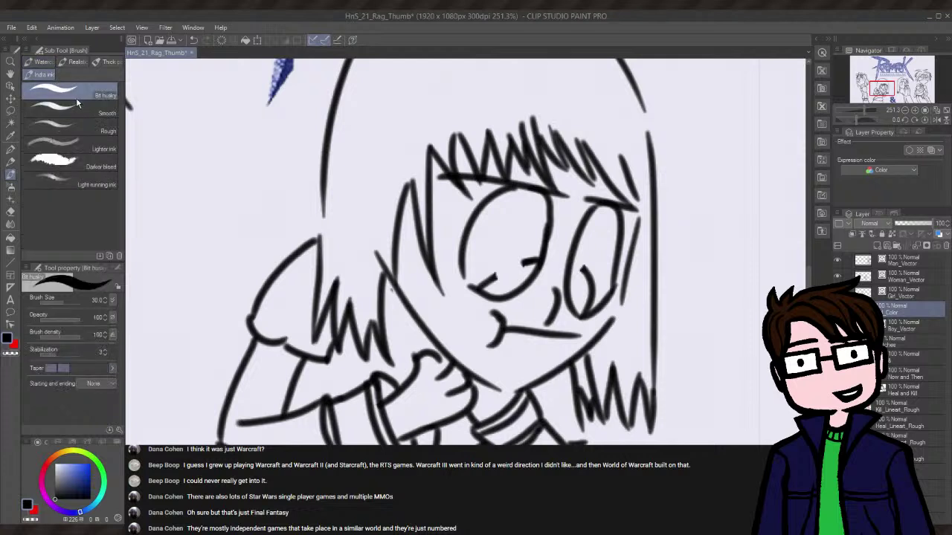
left_click(74, 63)
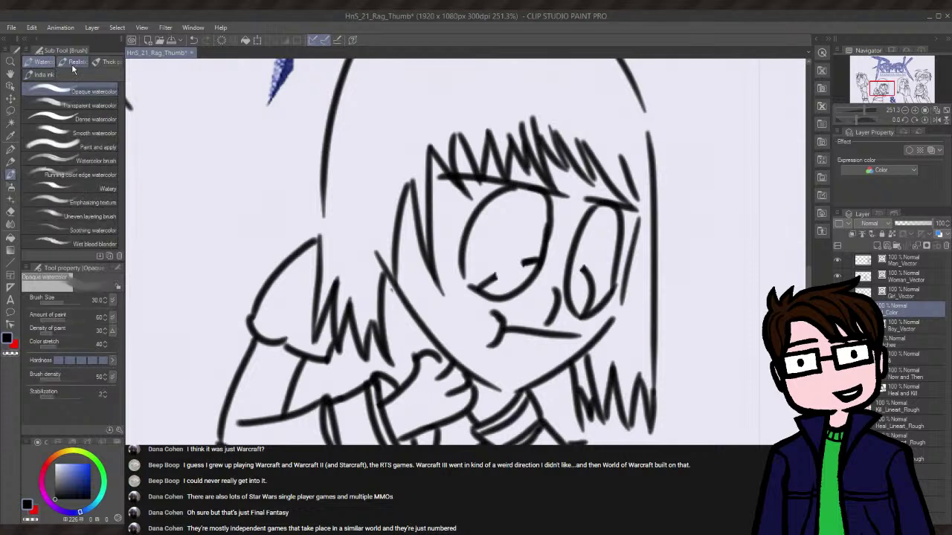
left_click(104, 63)
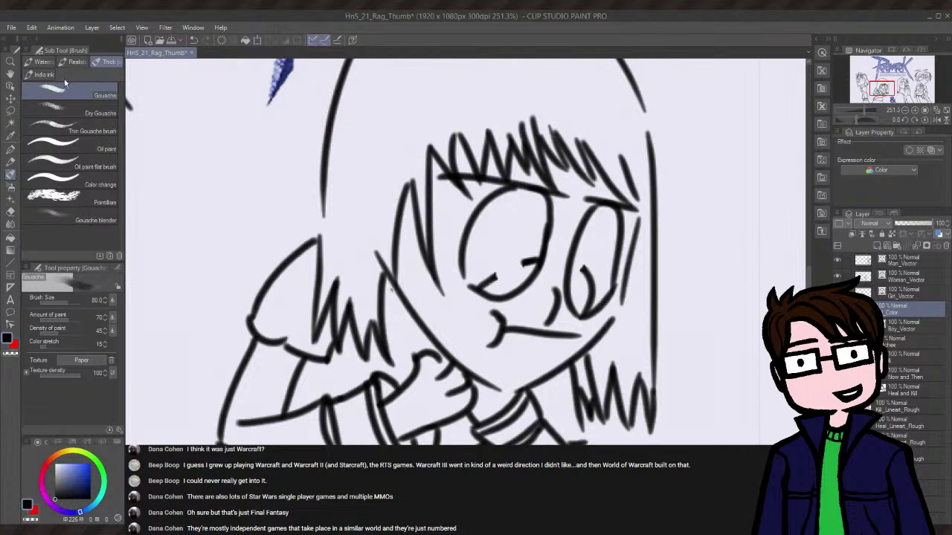
left_click(45, 63)
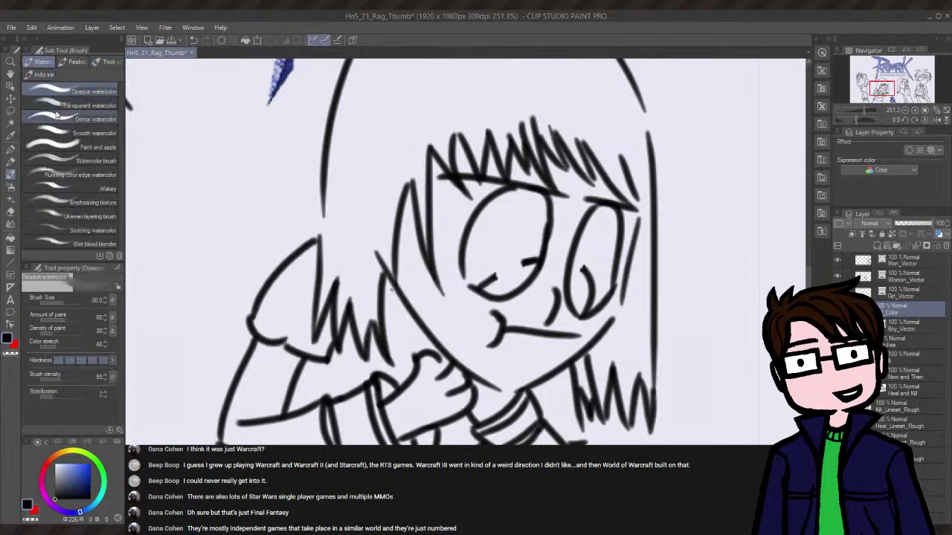
- Try out the G-pen and the For effect line pen with test strokes beside the girl's head
left_click(11, 150)
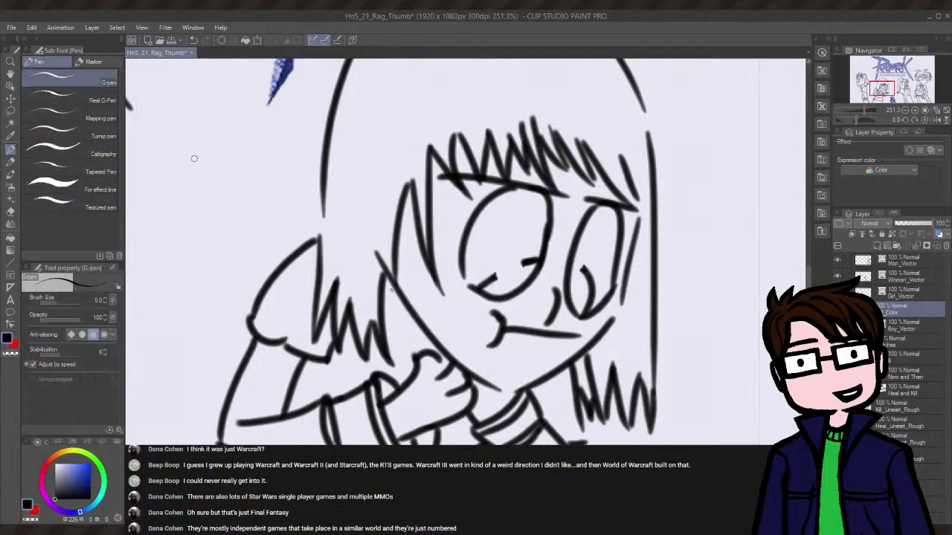
mouse_move(233, 149)
left_mouse_down()
mouse_move(220, 177)
mouse_move(245, 198)
mouse_move(279, 198)
left_mouse_up()
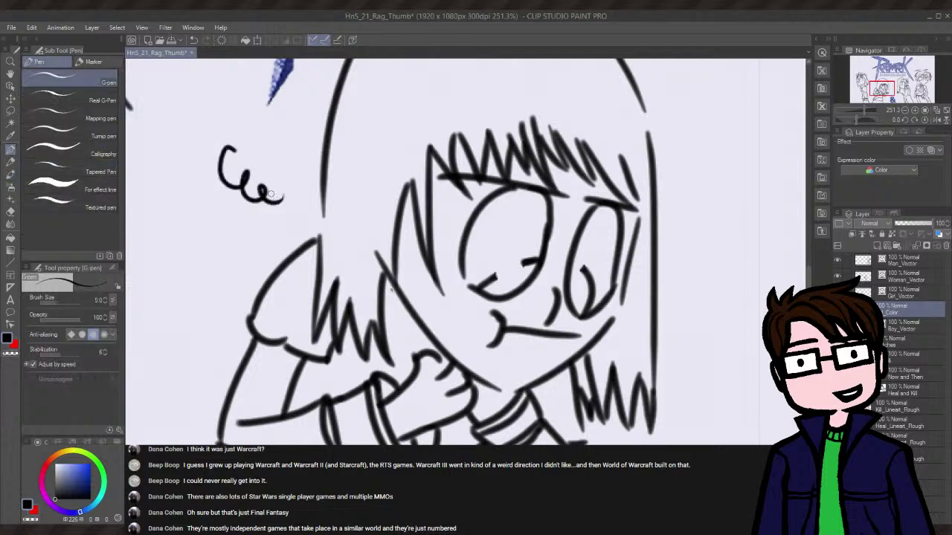
key("ctrl+z")
left_click(63, 188)
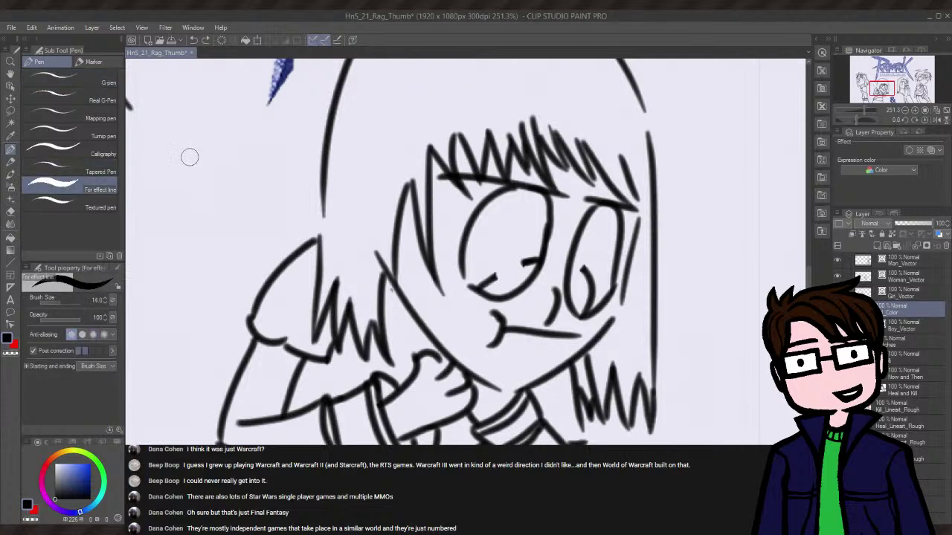
mouse_move(204, 140)
left_mouse_down()
mouse_move(187, 170)
mouse_move(241, 201)
left_mouse_up()
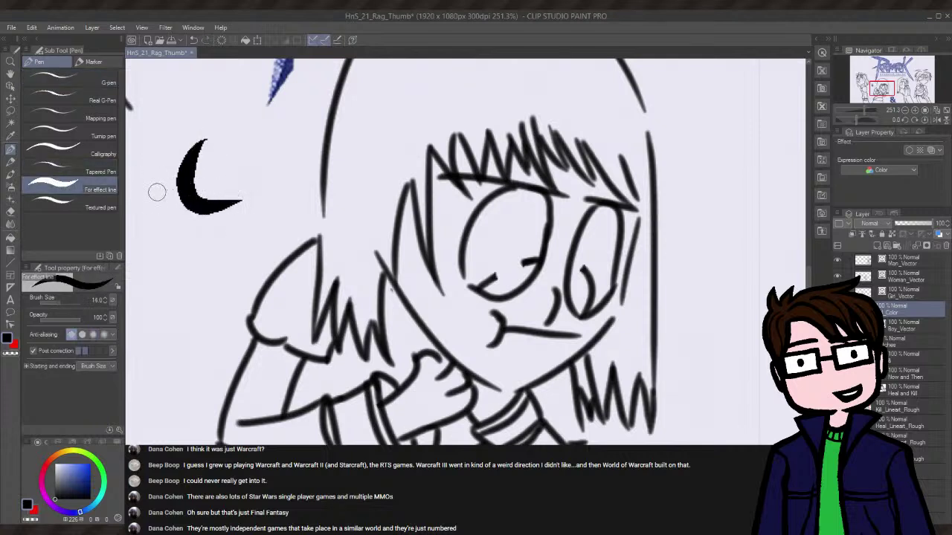
key("ctrl+z")
key("bracketleft")
key("bracketleft")
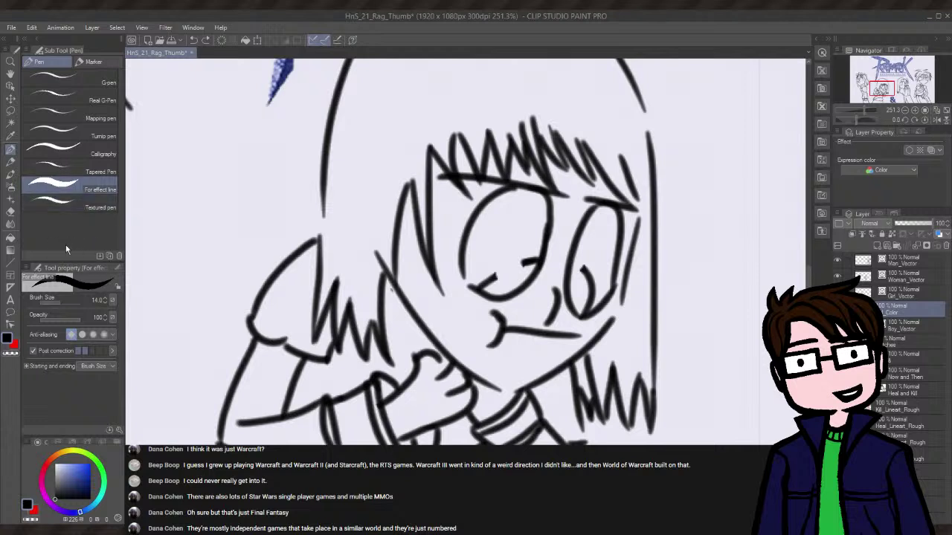
- Choose the Darker pencil and set its brush size to 35.4
left_click(10, 161)
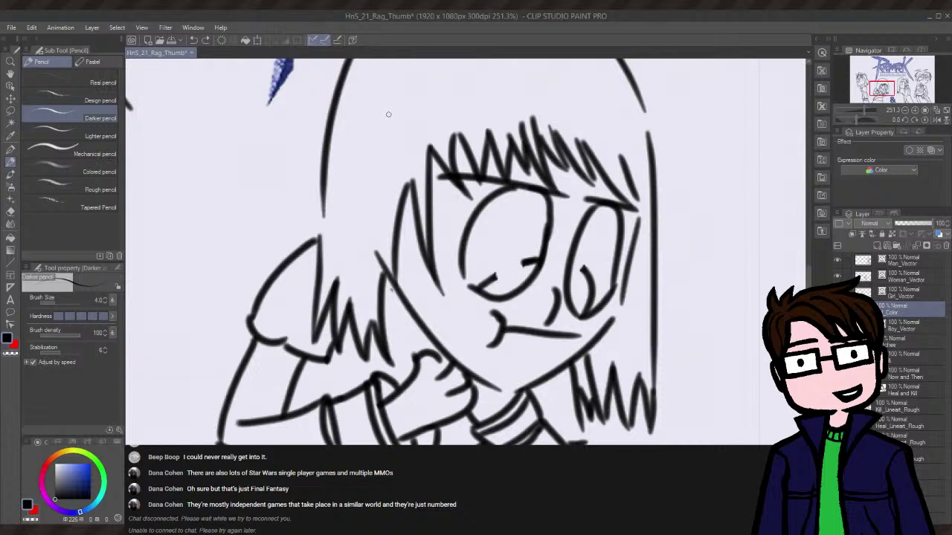
left_click_drag(409, 113, 407, 133)
key("ctrl+z")
mouse_move(56, 305)
left_mouse_down()
mouse_move(80, 307)
mouse_move(57, 307)
left_mouse_up()
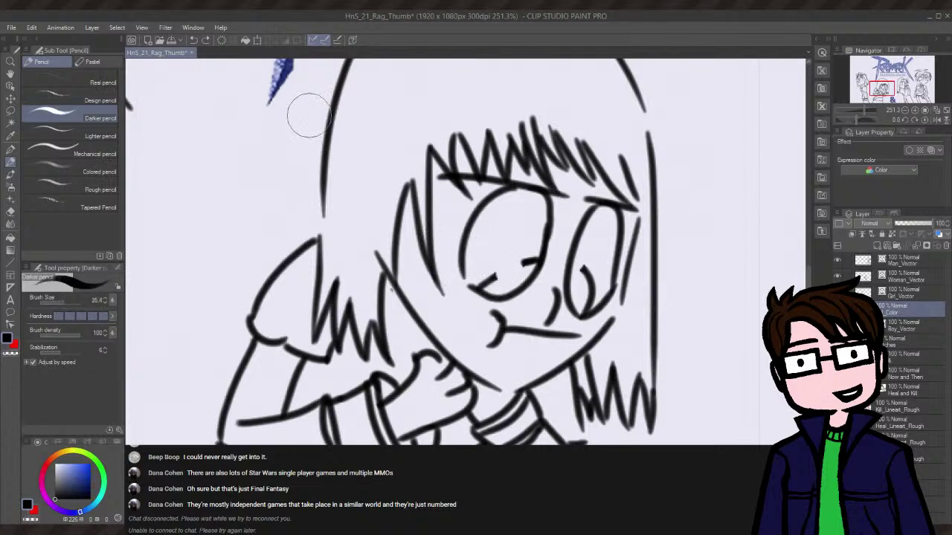
- Try painting the side of the girl's hair in black and in a very dark grey
mouse_move(365, 120)
left_mouse_down()
mouse_move(380, 138)
mouse_move(351, 125)
mouse_move(362, 104)
mouse_move(346, 179)
mouse_move(345, 170)
mouse_move(349, 199)
mouse_move(359, 188)
mouse_move(350, 214)
mouse_move(347, 176)
mouse_move(349, 231)
mouse_move(347, 201)
mouse_move(349, 221)
mouse_move(385, 95)
left_mouse_up()
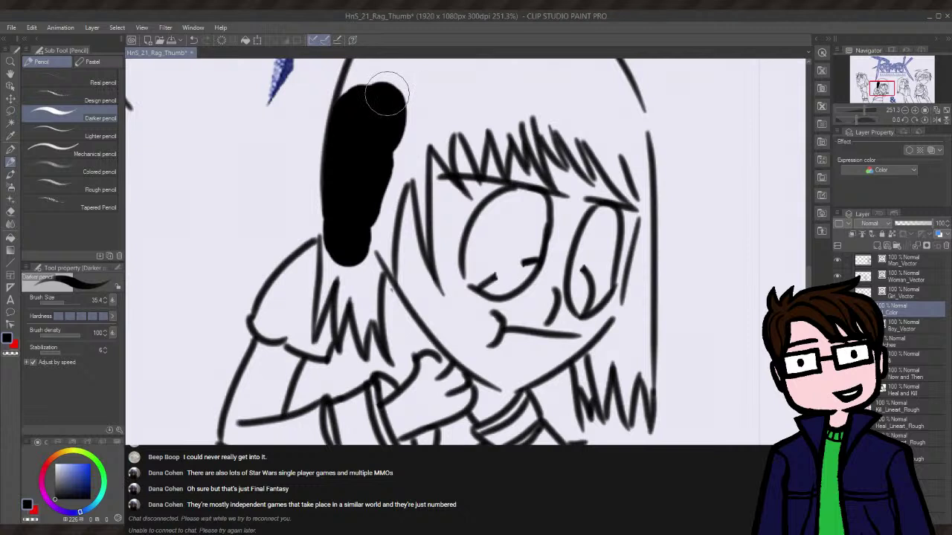
key("ctrl+z")
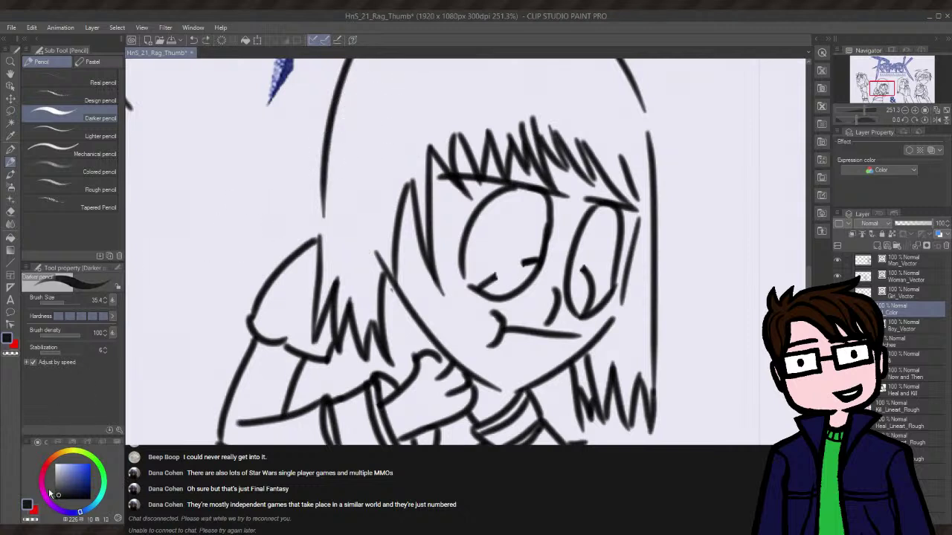
mouse_move(365, 138)
left_mouse_down()
mouse_move(363, 99)
mouse_move(349, 156)
mouse_move(363, 96)
mouse_move(351, 213)
mouse_move(363, 109)
mouse_move(353, 191)
mouse_move(404, 112)
mouse_move(373, 149)
mouse_move(355, 137)
mouse_move(346, 193)
mouse_move(350, 137)
mouse_move(343, 158)
mouse_move(352, 246)
mouse_move(360, 171)
left_mouse_up()
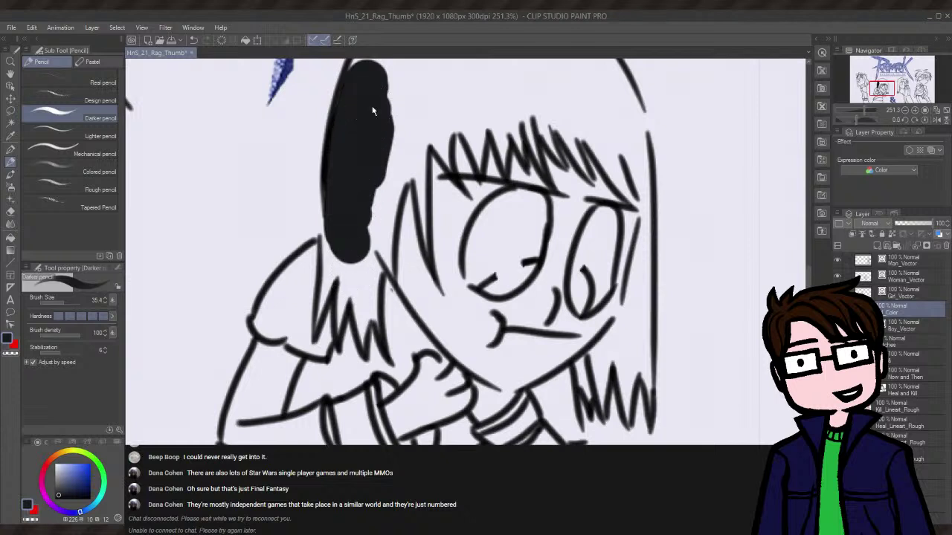
key("ctrl+z")
key("ctrl+z")
key("ctrl+z")
key("ctrl+z")
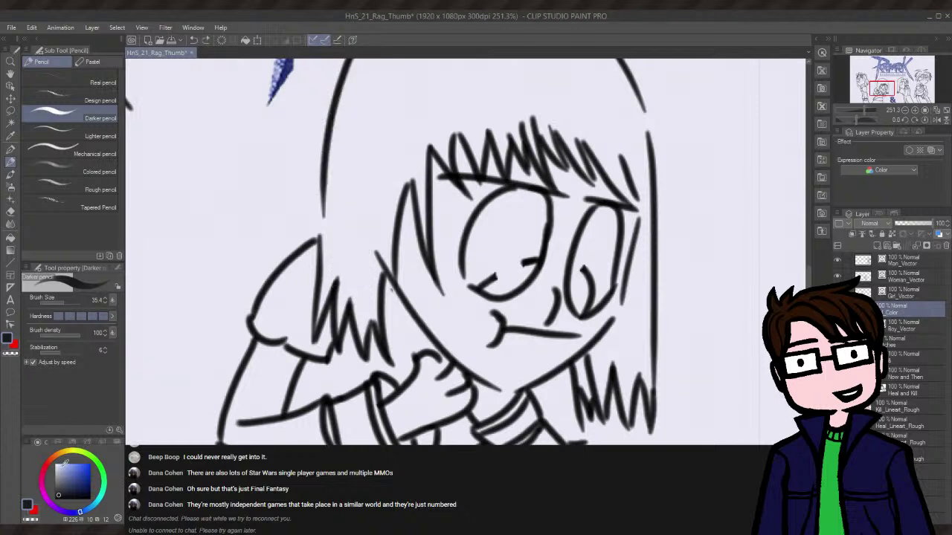
- Pick black and paint the girl's hair from its outer edge beside the face up toward the crown
left_click(52, 496)
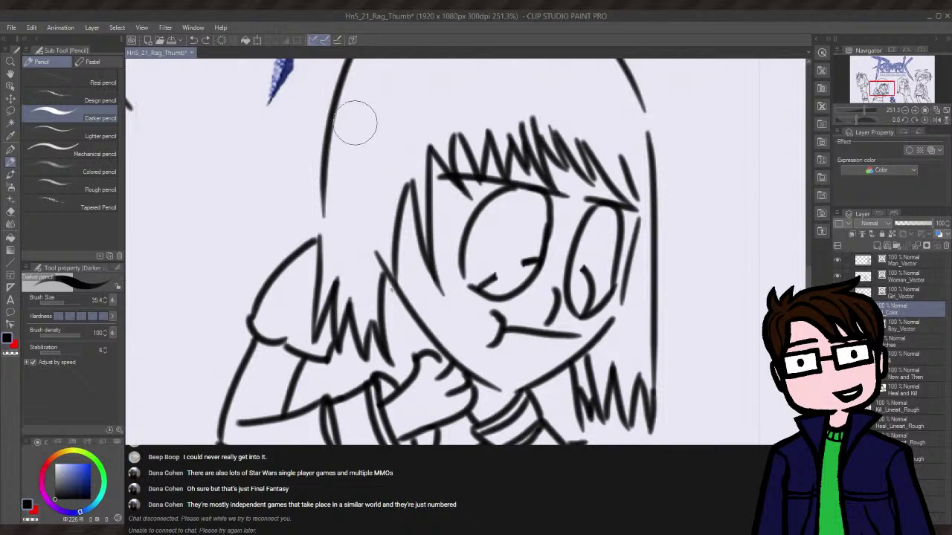
mouse_move(357, 122)
left_mouse_down()
mouse_move(371, 156)
mouse_move(354, 149)
mouse_move(361, 106)
mouse_move(347, 117)
mouse_move(365, 96)
mouse_move(340, 201)
mouse_move(355, 159)
mouse_move(372, 159)
mouse_move(379, 187)
mouse_move(397, 158)
left_mouse_up()
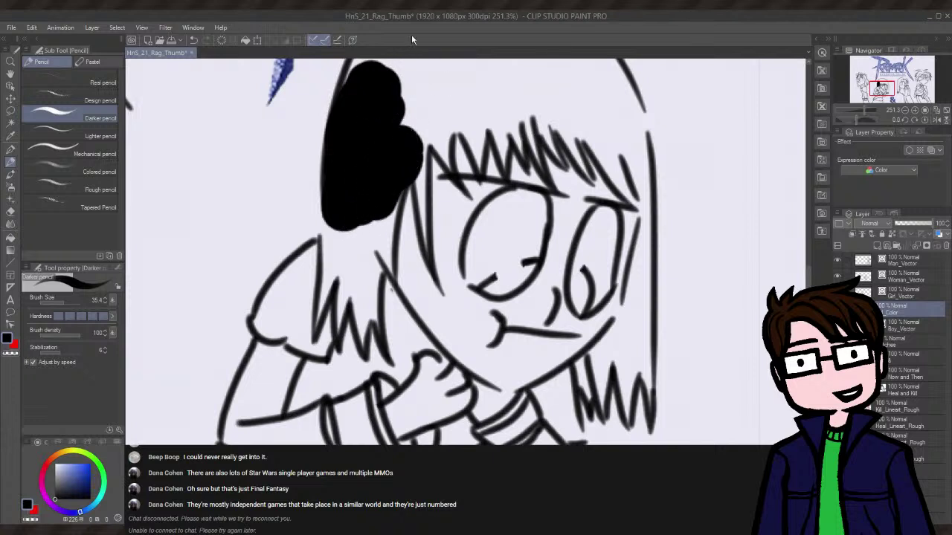
mouse_move(387, 122)
left_mouse_down()
mouse_move(416, 81)
mouse_move(469, 82)
mouse_move(411, 98)
left_mouse_up()
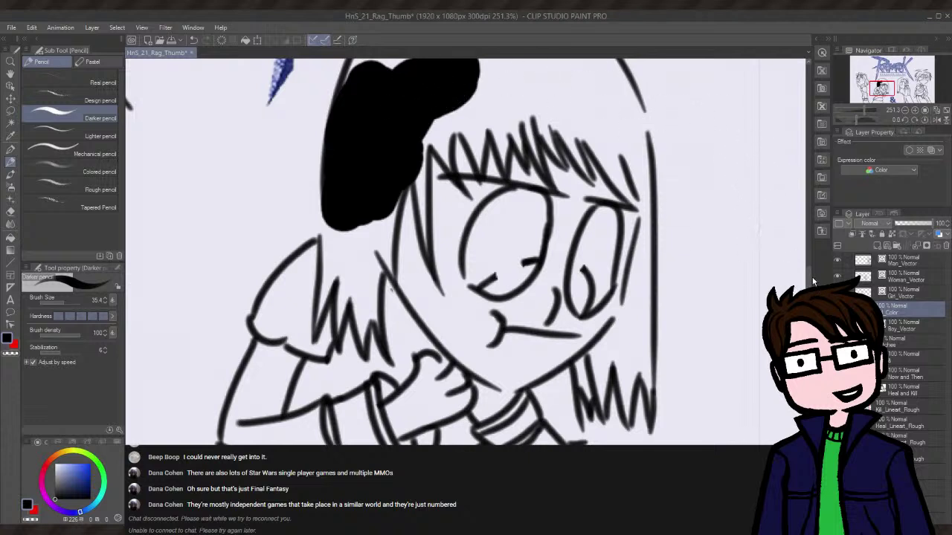
- Paint the crown of the girl's hair black along the head outline and down to the opposite side of her fringe
scroll(804, 275, "up", 3)
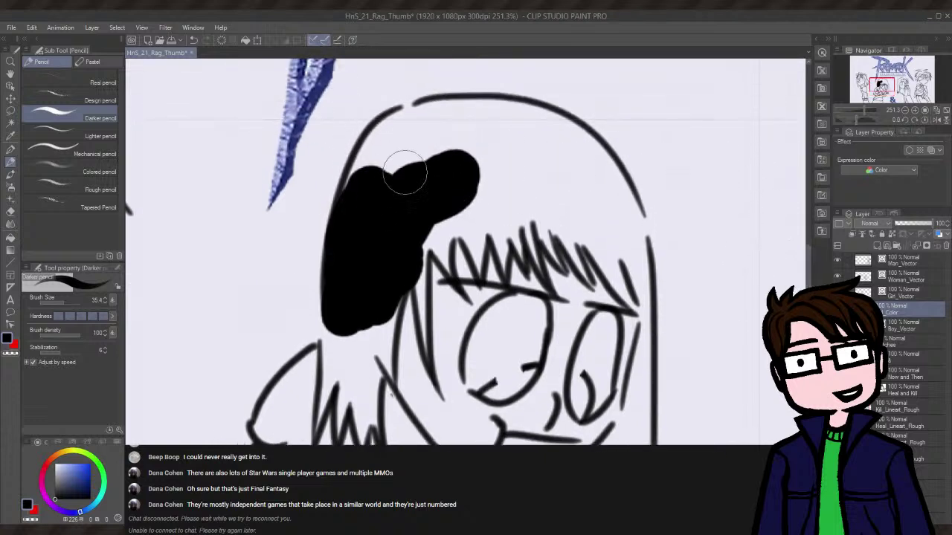
mouse_move(403, 175)
left_mouse_down()
mouse_move(426, 141)
mouse_move(396, 130)
mouse_move(434, 117)
mouse_move(362, 191)
mouse_move(373, 154)
mouse_move(381, 161)
mouse_move(416, 138)
left_mouse_up()
key("ctrl+z")
mouse_move(357, 123)
left_mouse_down()
mouse_move(380, 174)
mouse_move(362, 190)
mouse_move(420, 153)
mouse_move(467, 157)
mouse_move(448, 169)
mouse_move(444, 144)
mouse_move(466, 141)
mouse_move(433, 137)
mouse_move(448, 118)
mouse_move(521, 125)
mouse_move(404, 149)
mouse_move(411, 136)
mouse_move(380, 159)
mouse_move(409, 123)
left_mouse_up()
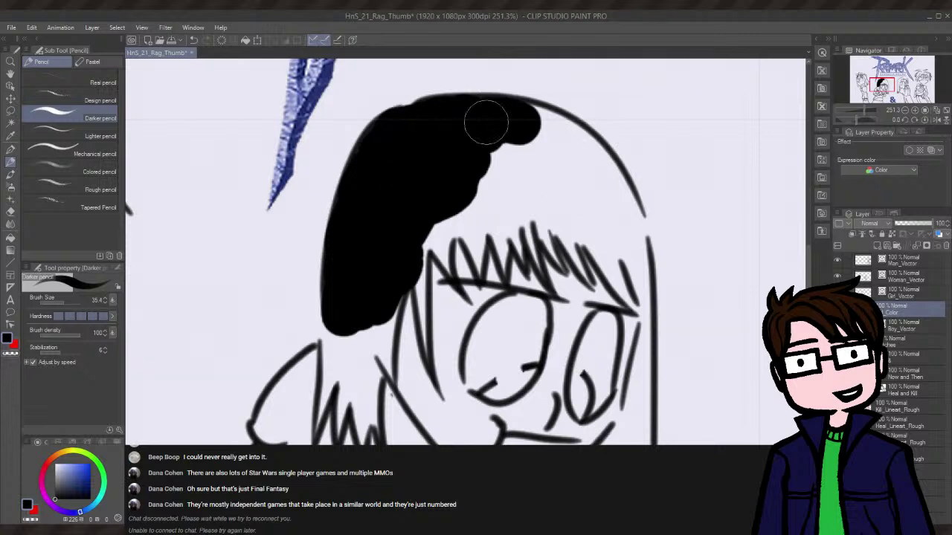
mouse_move(485, 122)
left_mouse_down()
mouse_move(513, 158)
mouse_move(547, 148)
mouse_move(522, 125)
mouse_move(580, 149)
left_mouse_up()
mouse_move(586, 182)
left_mouse_down()
mouse_move(619, 220)
mouse_move(617, 218)
left_mouse_up()
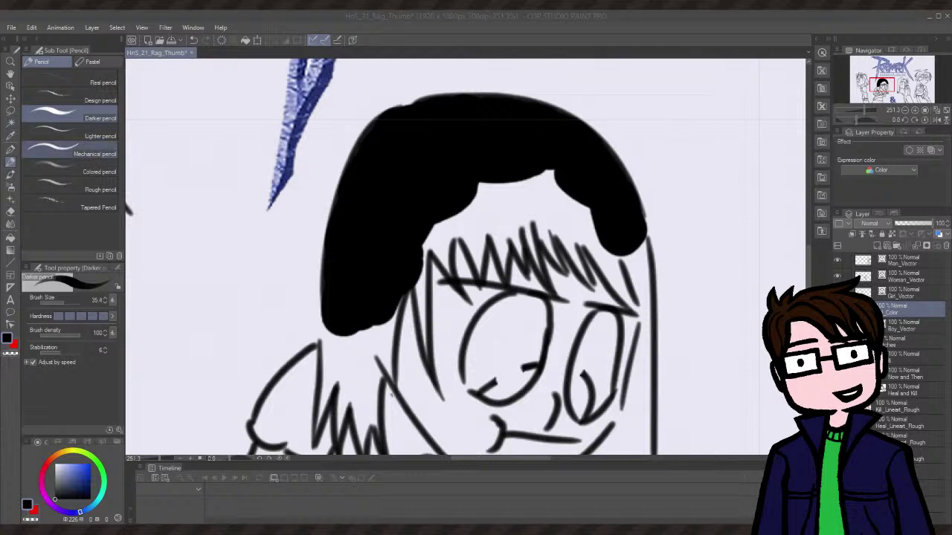
- Reduce the Darker pencil to size 8 and extend the black into the hair tips beside the girl's fringe
left_click(10, 161)
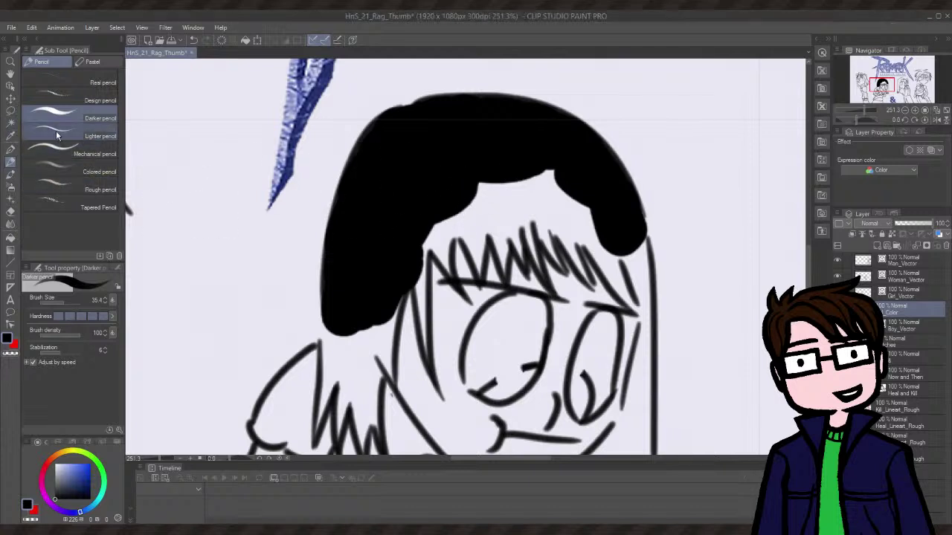
left_click_drag(75, 300, 54, 299)
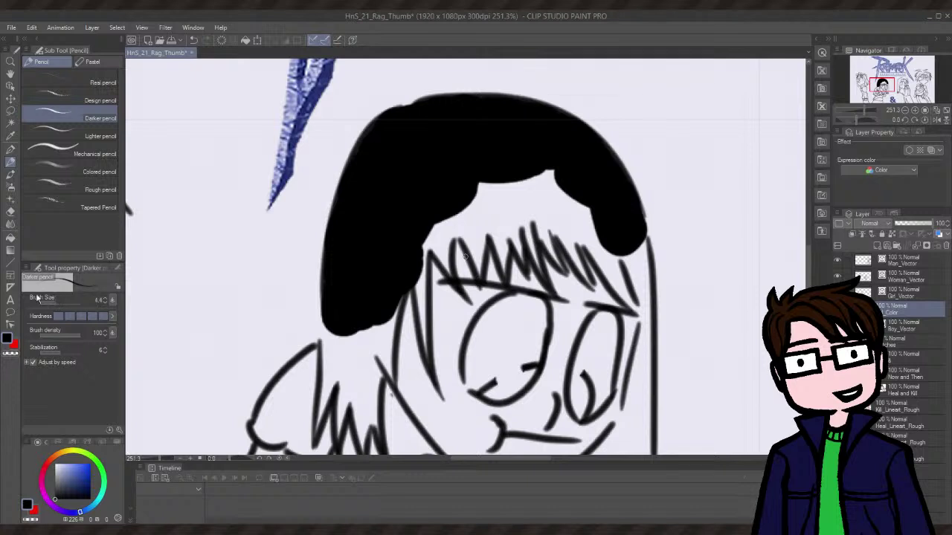
left_click_drag(426, 224, 419, 306)
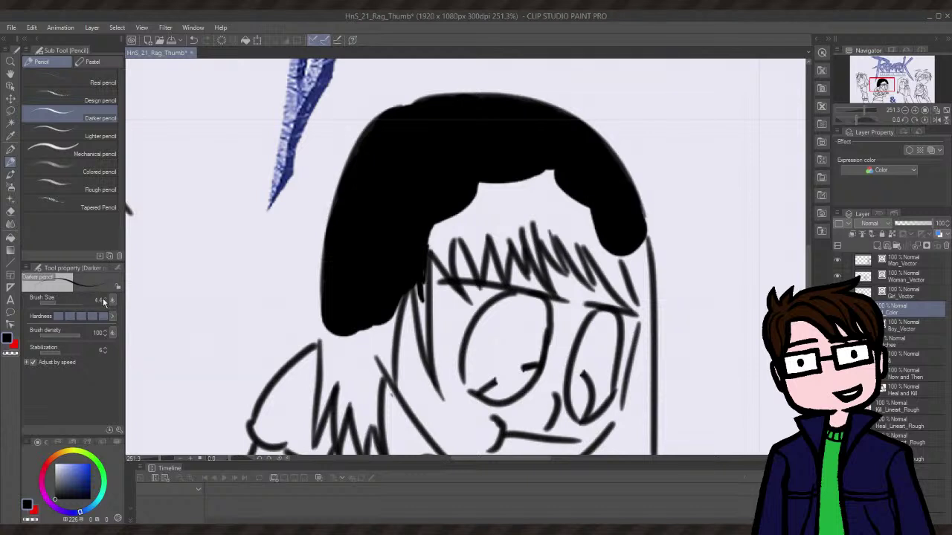
left_click_drag(105, 299, 106, 295)
mouse_move(419, 279)
left_mouse_down()
mouse_move(420, 304)
mouse_move(430, 227)
mouse_move(437, 256)
mouse_move(445, 223)
mouse_move(482, 194)
left_mouse_up()
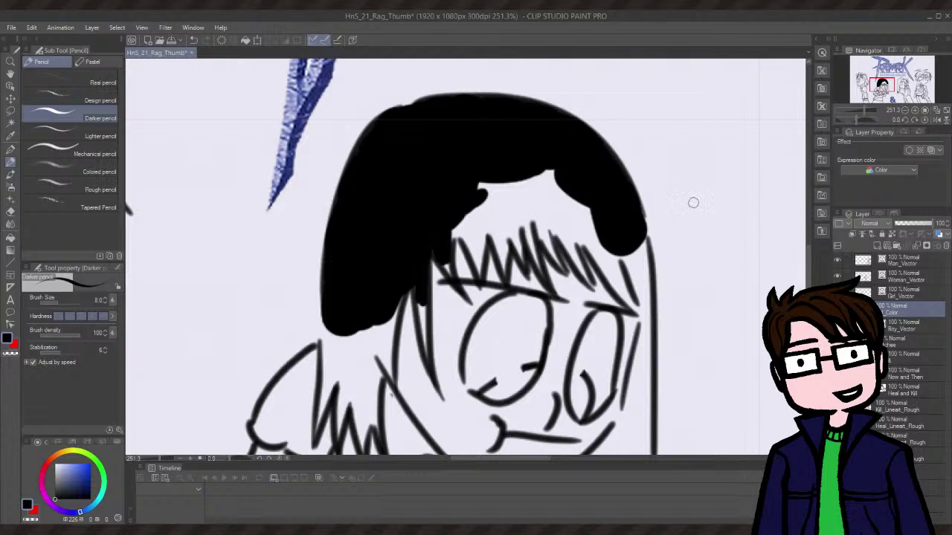
left_click_drag(715, 180, 712, 237)
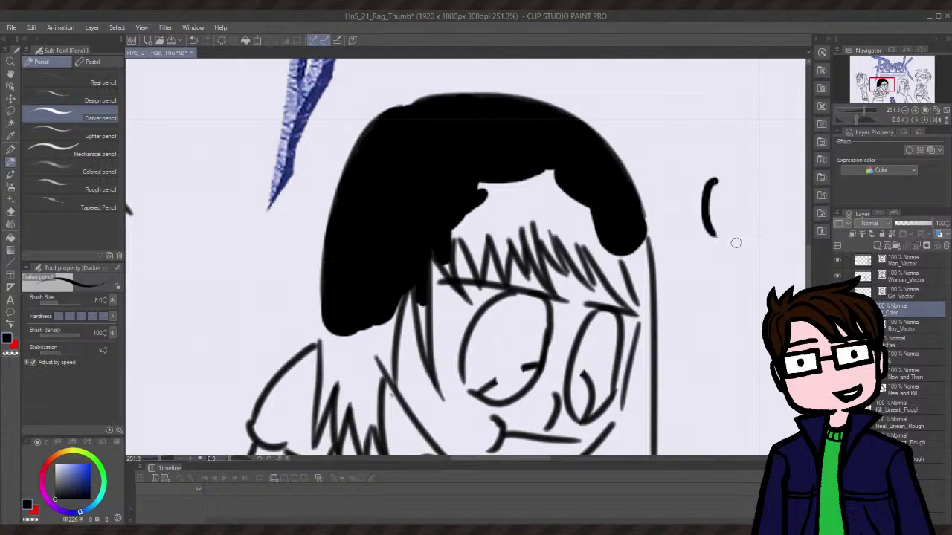
left_click_drag(710, 146, 722, 206)
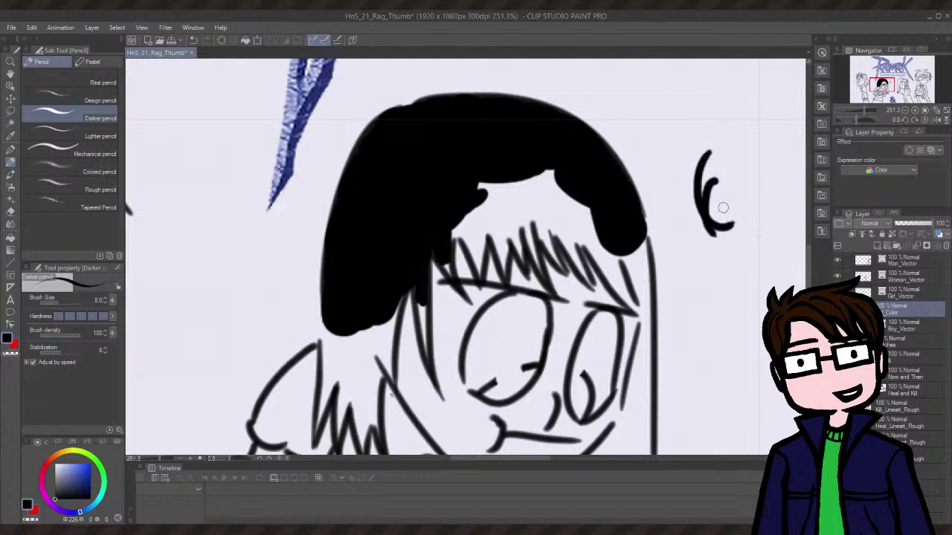
key("ctrl+z")
key("ctrl+z")
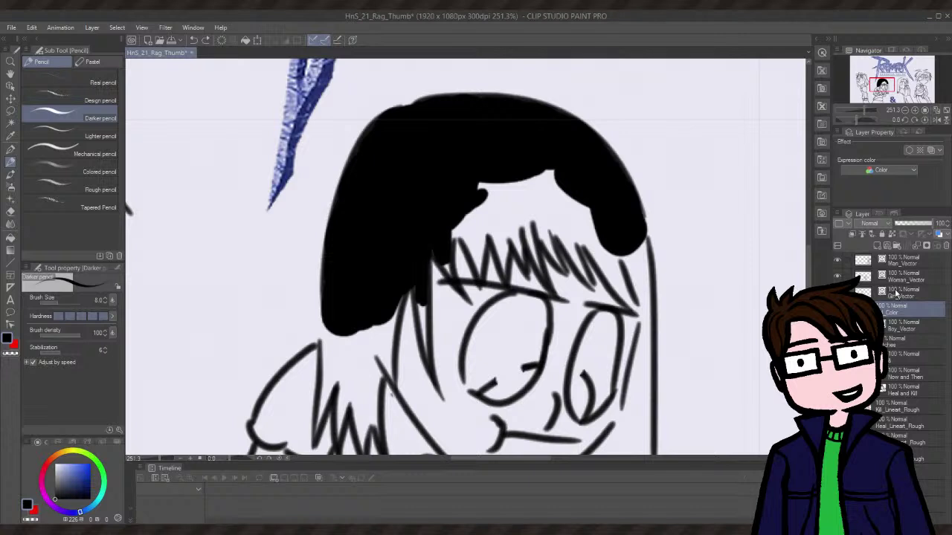
- Examine the vector line correction sub tools for the Girl_Vector layer and return to the Darker pencil
left_click(896, 294)
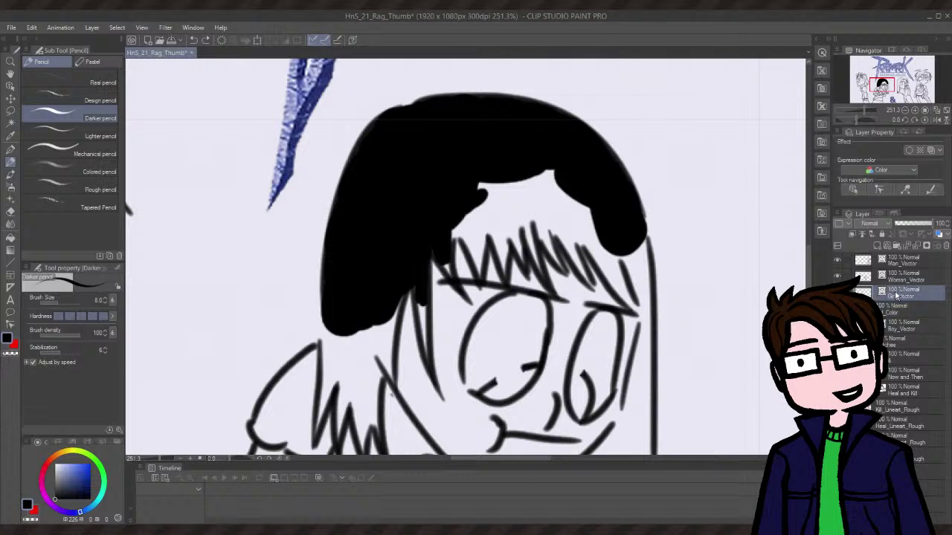
left_click(942, 189)
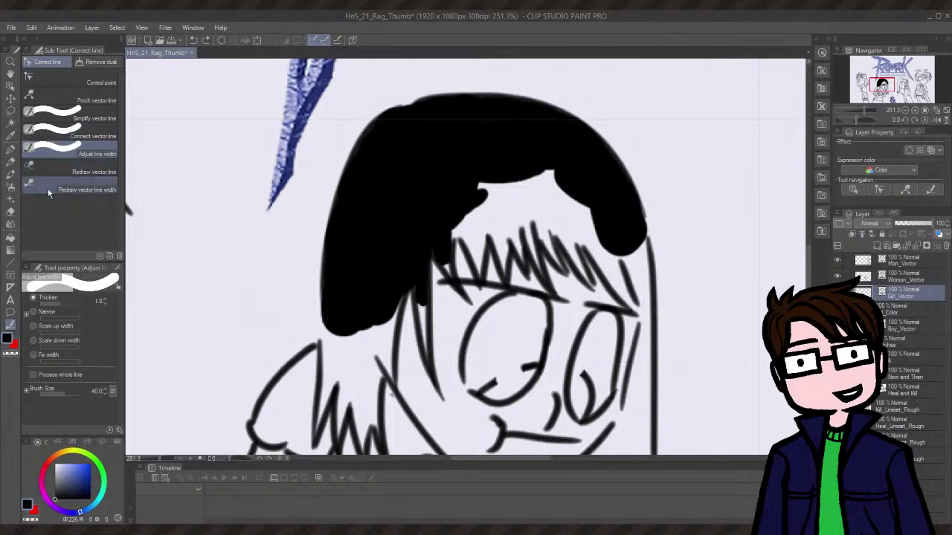
left_click(57, 167)
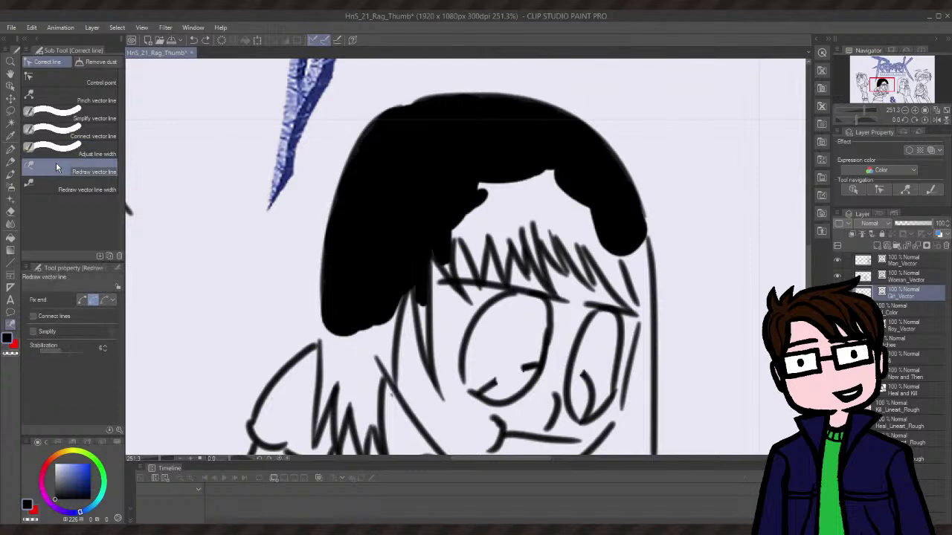
left_click(60, 83)
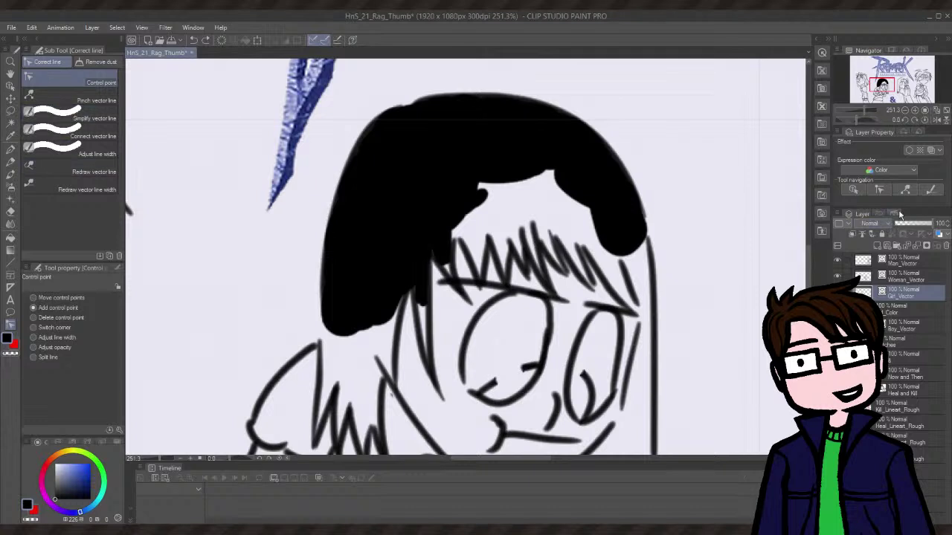
left_click(11, 150)
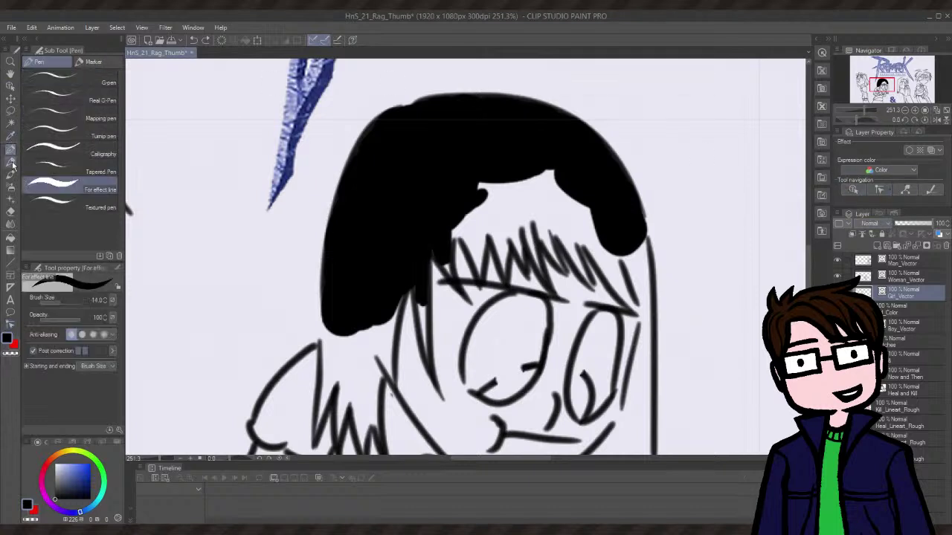
left_click(11, 163)
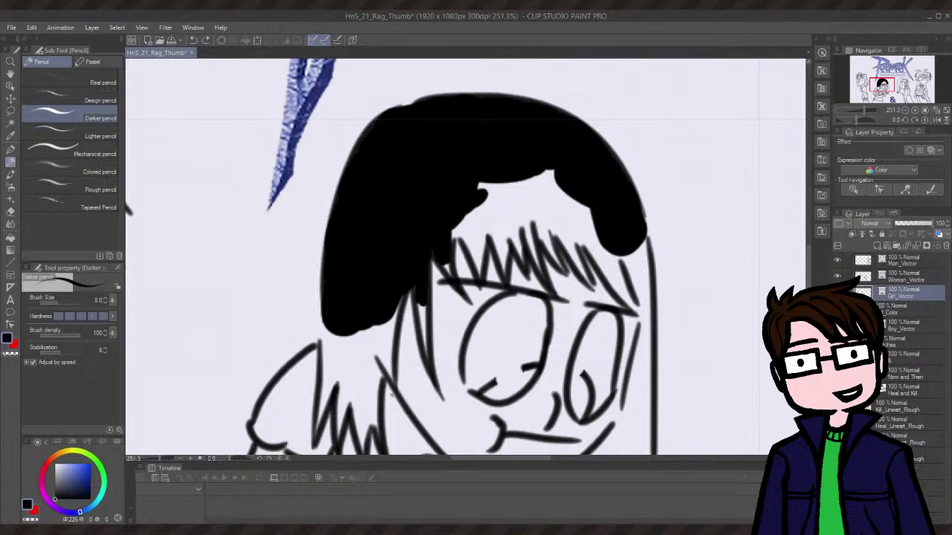
- Try painting black on the Girl_Vector layer below the crown and down the long side hair beside the shoulder
mouse_move(528, 174)
left_mouse_down()
mouse_move(473, 180)
mouse_move(538, 189)
mouse_move(529, 178)
mouse_move(556, 177)
left_mouse_up()
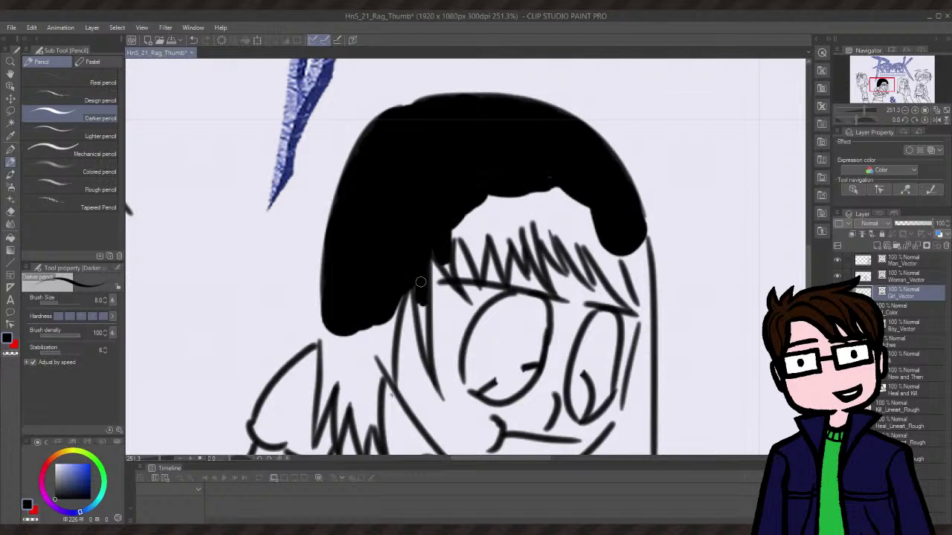
mouse_move(387, 318)
left_mouse_down()
mouse_move(377, 369)
mouse_move(407, 280)
mouse_move(386, 368)
mouse_move(387, 346)
mouse_move(391, 376)
mouse_move(387, 357)
mouse_move(370, 383)
mouse_move(390, 369)
left_mouse_up()
mouse_move(333, 308)
left_mouse_down()
mouse_move(330, 362)
mouse_move(328, 297)
mouse_move(330, 363)
mouse_move(334, 341)
mouse_move(323, 371)
mouse_move(330, 329)
mouse_move(365, 323)
mouse_move(346, 347)
mouse_move(351, 326)
mouse_move(366, 330)
mouse_move(374, 319)
mouse_move(377, 333)
mouse_move(365, 366)
mouse_move(342, 376)
mouse_move(331, 356)
mouse_move(328, 384)
mouse_move(351, 357)
mouse_move(342, 405)
mouse_move(359, 393)
left_mouse_up()
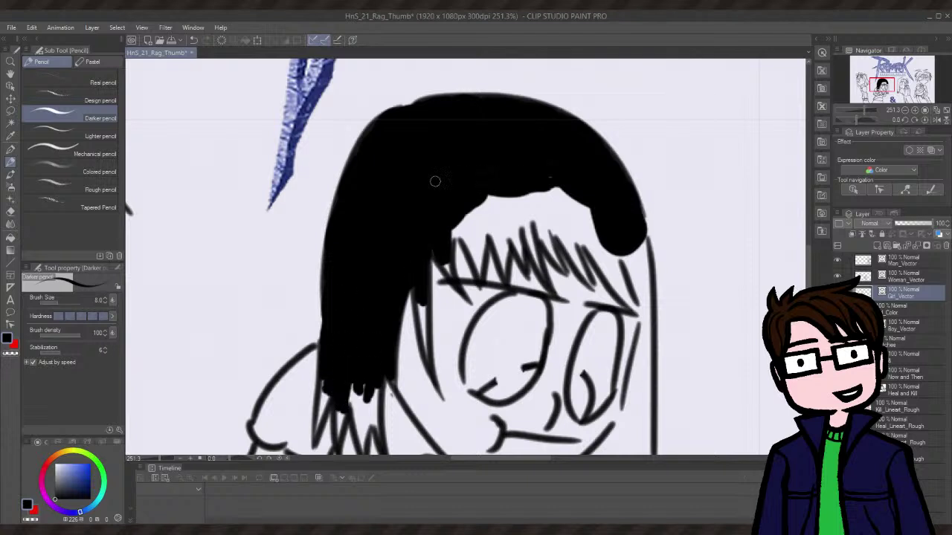
mouse_move(488, 185)
left_mouse_down()
mouse_move(513, 203)
mouse_move(511, 191)
left_mouse_up()
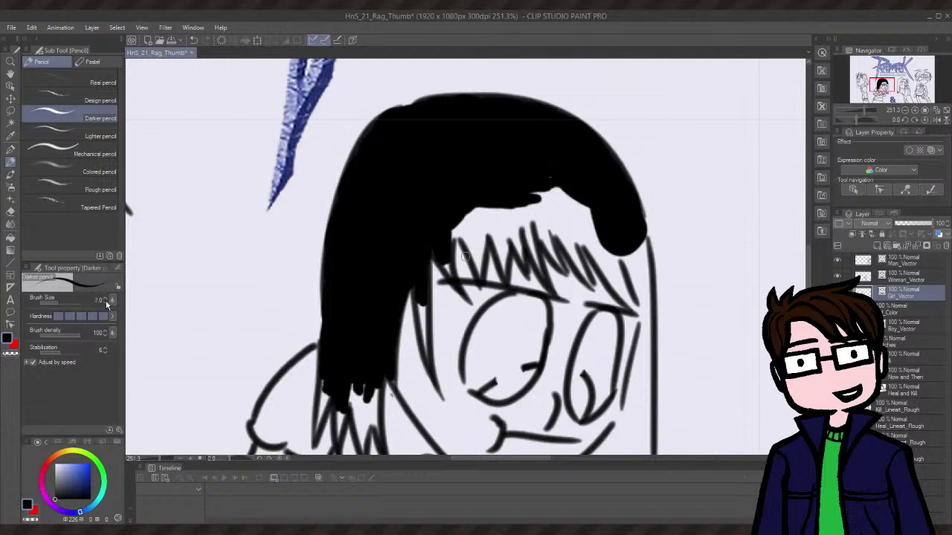
- Reduce the Darker pencil to size 5 and try filling the crown's lower edge and the thin strand beside the face black
scroll(107, 303, "down", 4)
scroll(107, 300, "up", 2)
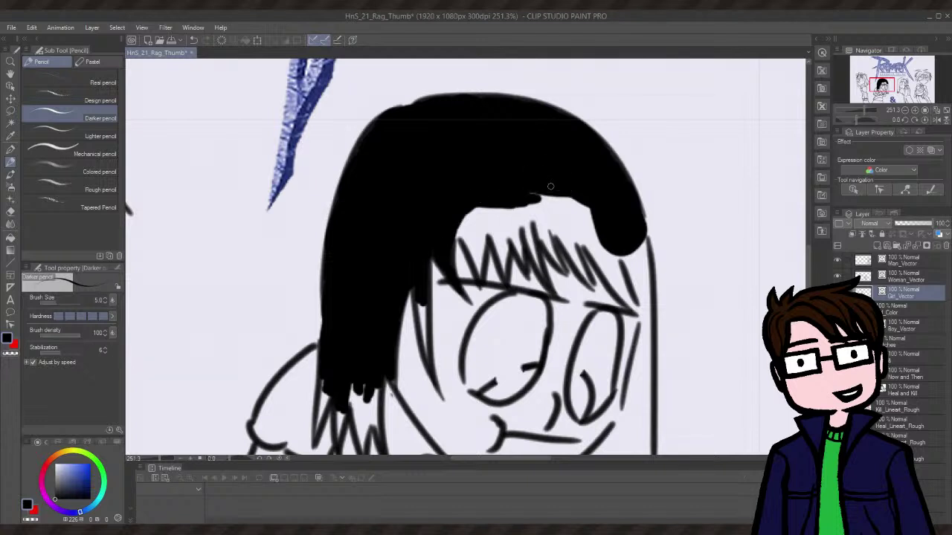
left_click_drag(556, 193, 586, 211)
scroll(808, 274, "down", 2)
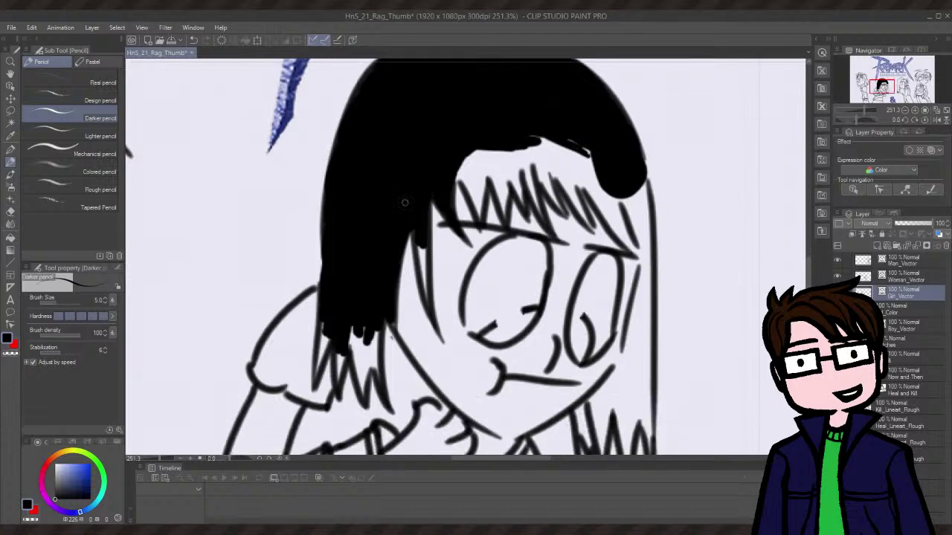
left_click_drag(420, 256, 418, 230)
mouse_move(421, 272)
left_mouse_down()
mouse_move(422, 233)
mouse_move(424, 274)
left_mouse_up()
left_click_drag(421, 233, 426, 272)
left_click_drag(424, 224, 427, 198)
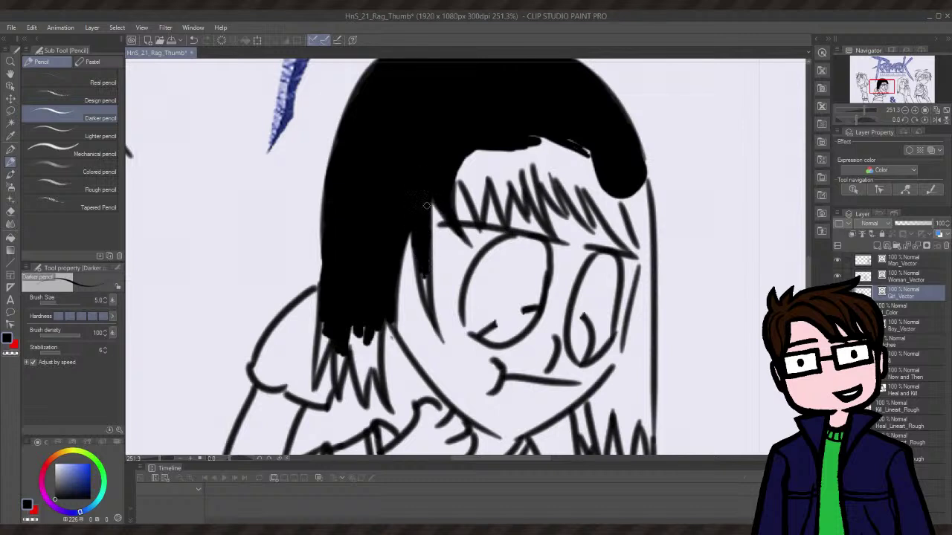
mouse_move(421, 248)
left_mouse_down()
mouse_move(425, 297)
mouse_move(422, 273)
left_mouse_up()
left_click_drag(430, 315, 431, 285)
left_click_drag(428, 280, 430, 306)
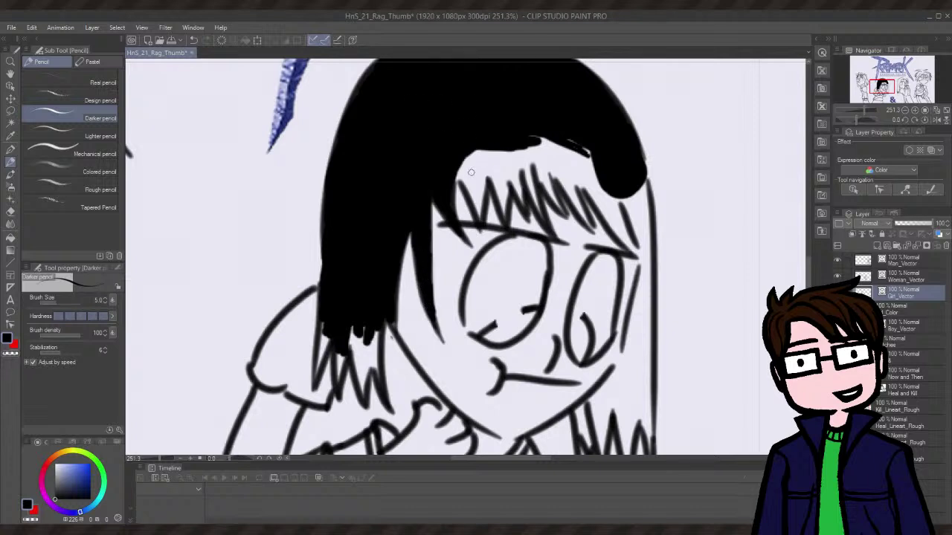
- Try filling the girl's fringe tips black above her eye, raising the Darker pencil to size 7
mouse_move(454, 179)
left_mouse_down()
mouse_move(476, 209)
mouse_move(461, 170)
mouse_move(473, 169)
mouse_move(454, 169)
mouse_move(495, 161)
left_mouse_up()
mouse_move(478, 217)
left_mouse_down()
mouse_move(472, 173)
mouse_move(479, 160)
mouse_move(481, 195)
mouse_move(481, 165)
mouse_move(492, 151)
left_mouse_up()
mouse_move(497, 159)
left_mouse_down()
mouse_move(502, 201)
mouse_move(496, 147)
mouse_move(506, 171)
mouse_move(502, 208)
mouse_move(489, 173)
mouse_move(497, 189)
mouse_move(505, 151)
mouse_move(511, 165)
mouse_move(498, 146)
mouse_move(549, 117)
mouse_move(522, 149)
mouse_move(536, 138)
mouse_move(521, 135)
mouse_move(561, 146)
left_mouse_up()
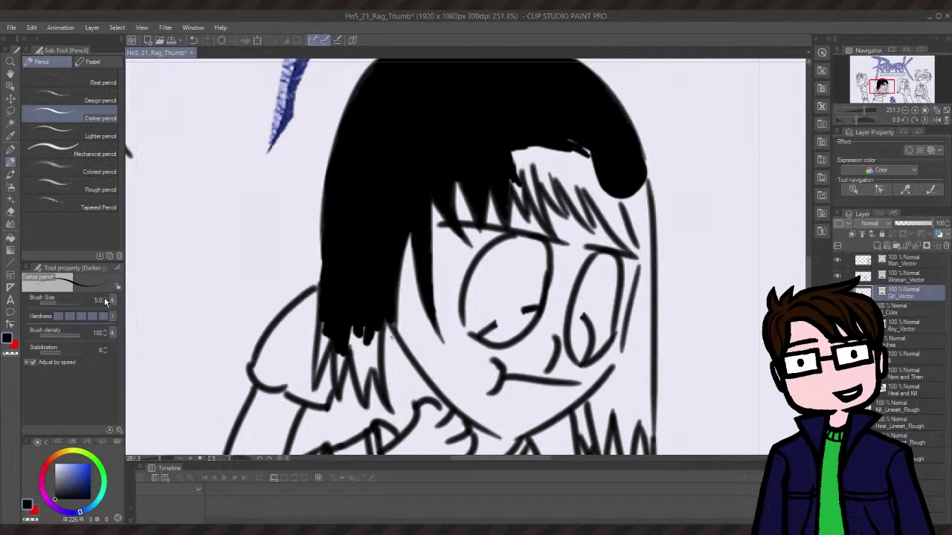
left_click(105, 298)
left_click(105, 298)
mouse_move(521, 202)
left_mouse_down()
mouse_move(521, 140)
mouse_move(543, 217)
mouse_move(519, 140)
left_mouse_up()
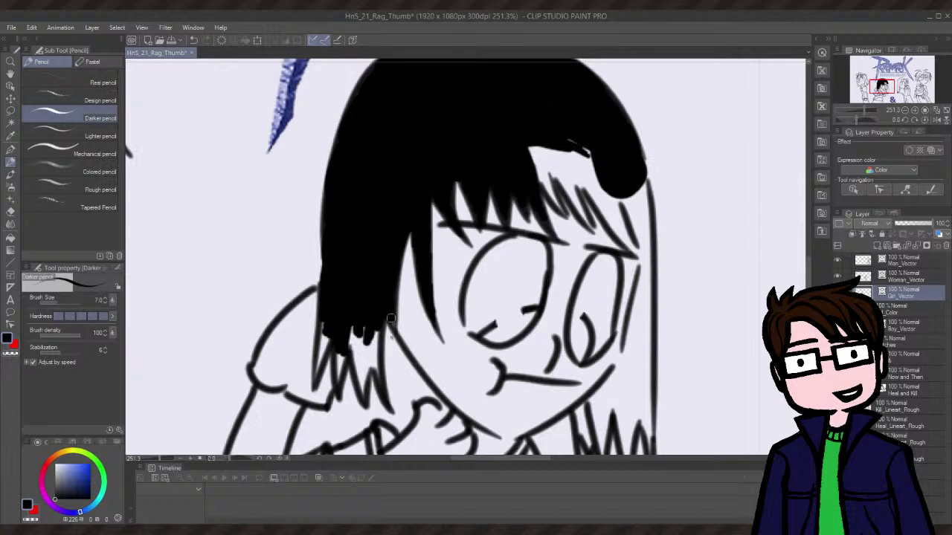
- Try filling the pointed tips of the long side hair above her shoulder black
mouse_move(373, 308)
left_mouse_down()
mouse_move(372, 352)
mouse_move(387, 314)
mouse_move(392, 325)
mouse_move(382, 288)
mouse_move(377, 376)
left_mouse_up()
mouse_move(377, 328)
left_mouse_down()
mouse_move(373, 354)
mouse_move(354, 374)
mouse_move(362, 367)
mouse_move(365, 382)
mouse_move(357, 394)
mouse_move(366, 375)
mouse_move(368, 390)
left_mouse_up()
left_click_drag(363, 378, 354, 359)
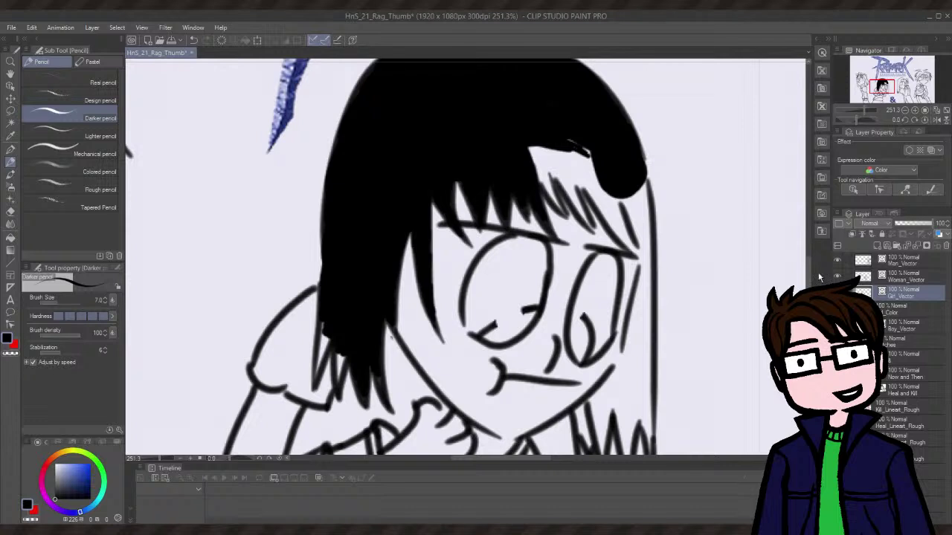
- Undo all black strokes painted on the Girl_Vector layer, keeping the hair already painted on Girl_Color
key("ctrl+z")
key("ctrl+z")
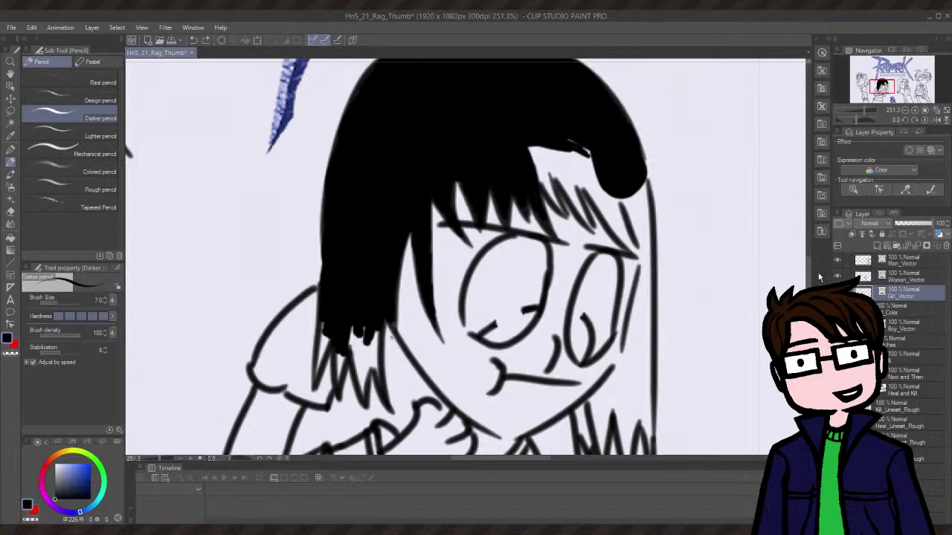
key("ctrl+z")
key("ctrl+z")
key("ctrl+z")
key("ctrl+z")
key("ctrl+z")
key("ctrl+z")
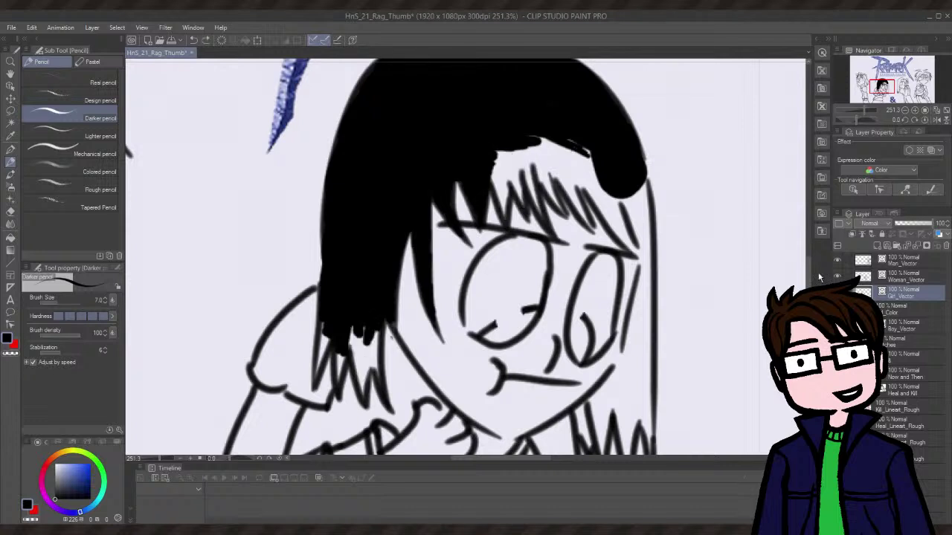
key("ctrl+z")
key("ctrl+z")
key("ctrl+z")
key("ctrl+z")
key("ctrl+z")
key("ctrl+z")
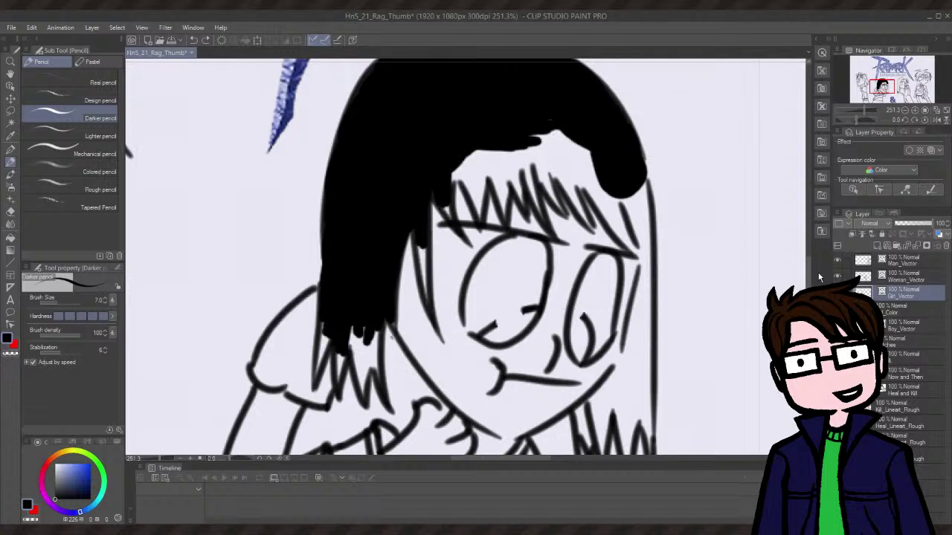
key("ctrl+z")
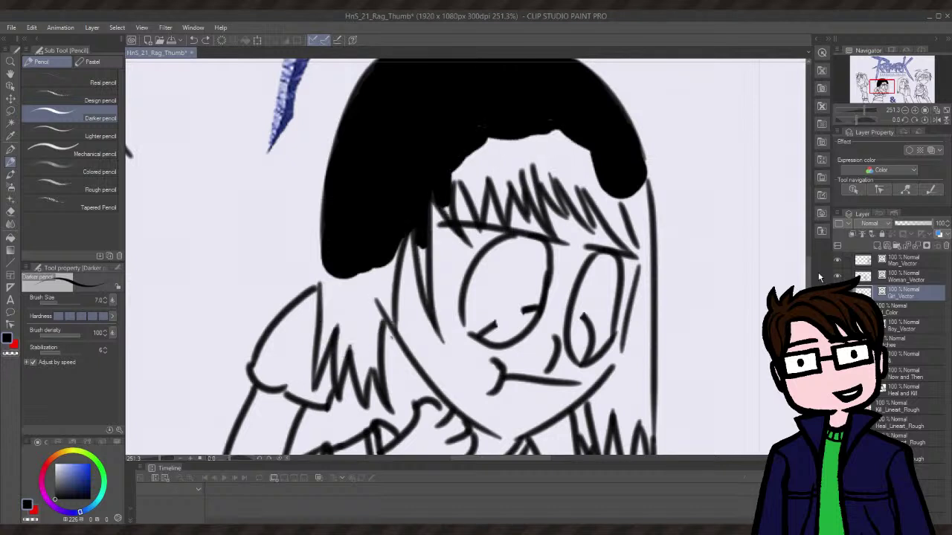
key("ctrl+z")
key("ctrl+z")
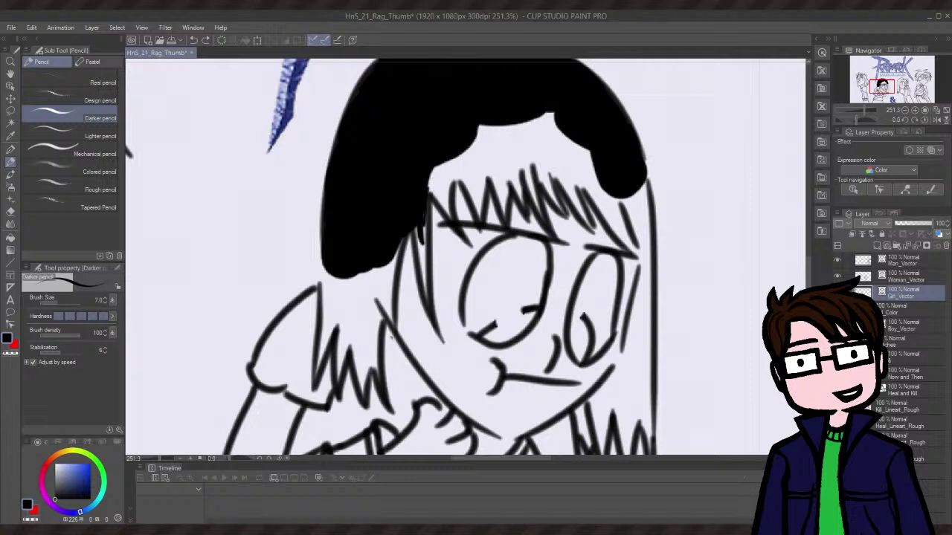
key("ctrl+z")
key("ctrl+y")
key("ctrl+y")
key("ctrl+y")
key("ctrl+y")
key("ctrl+y")
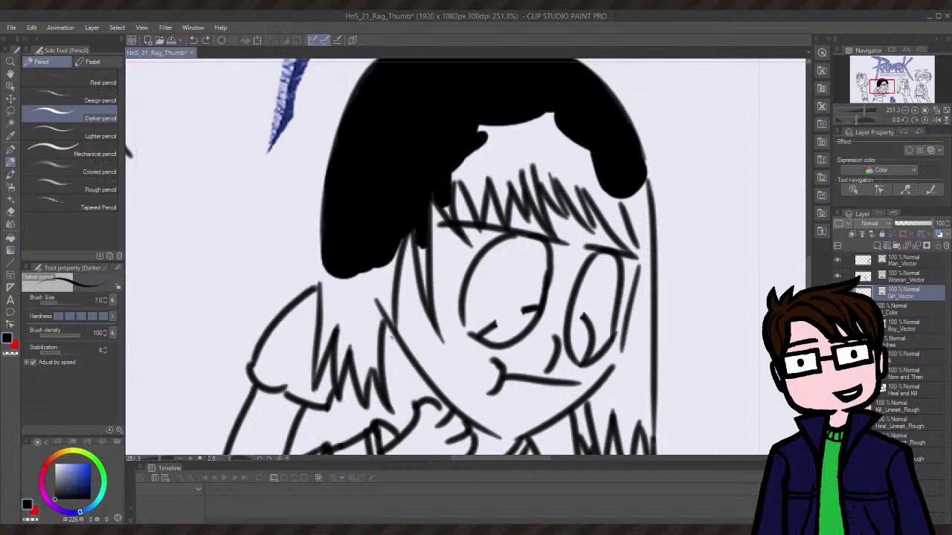
key("ctrl+z")
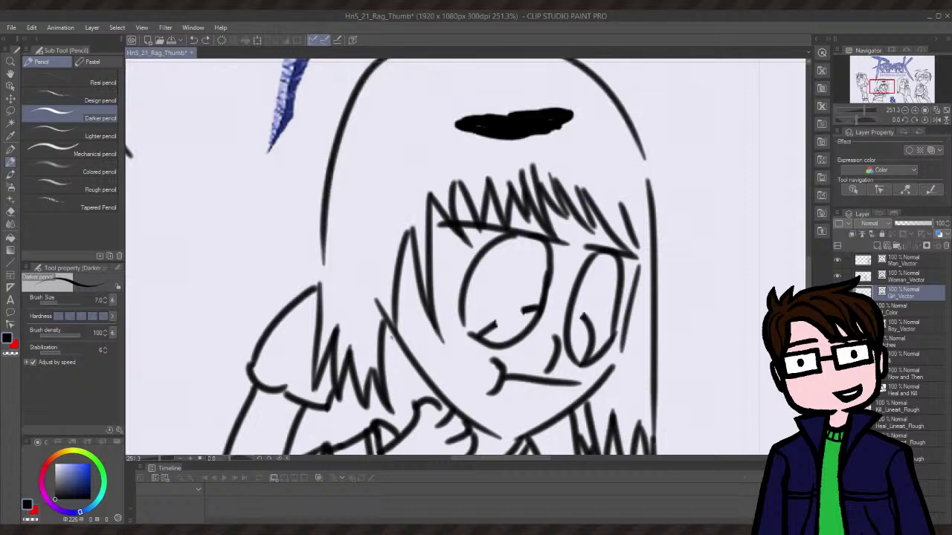
key("ctrl+y")
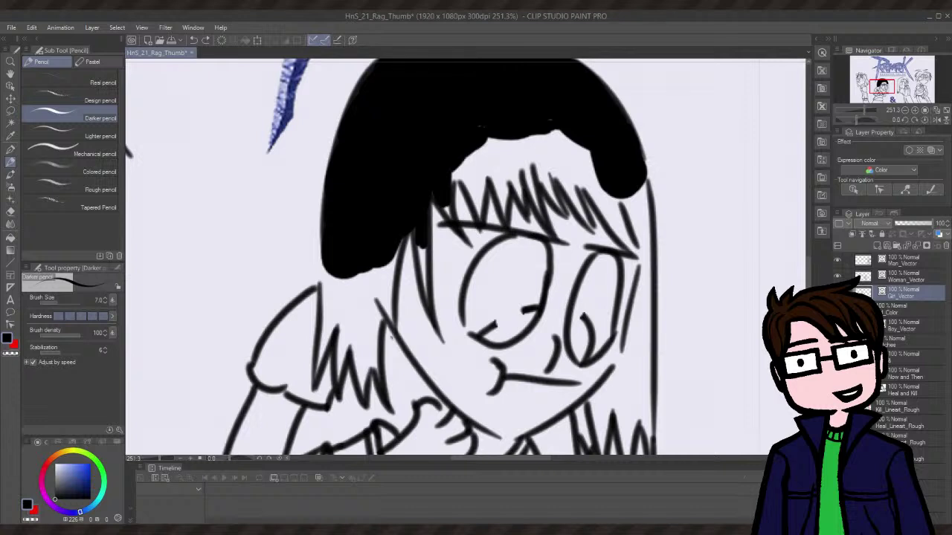
key("ctrl+z")
- Select the Girl_Color layer and extend the black along the crown's lower edge and down the far side of the fringe
left_click(914, 313)
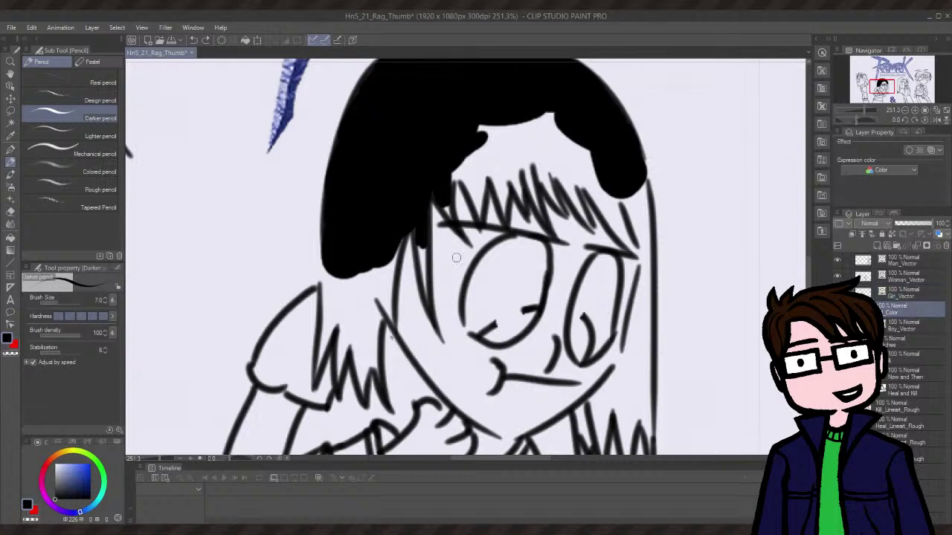
mouse_move(481, 130)
left_mouse_down()
mouse_move(529, 137)
mouse_move(521, 134)
left_mouse_up()
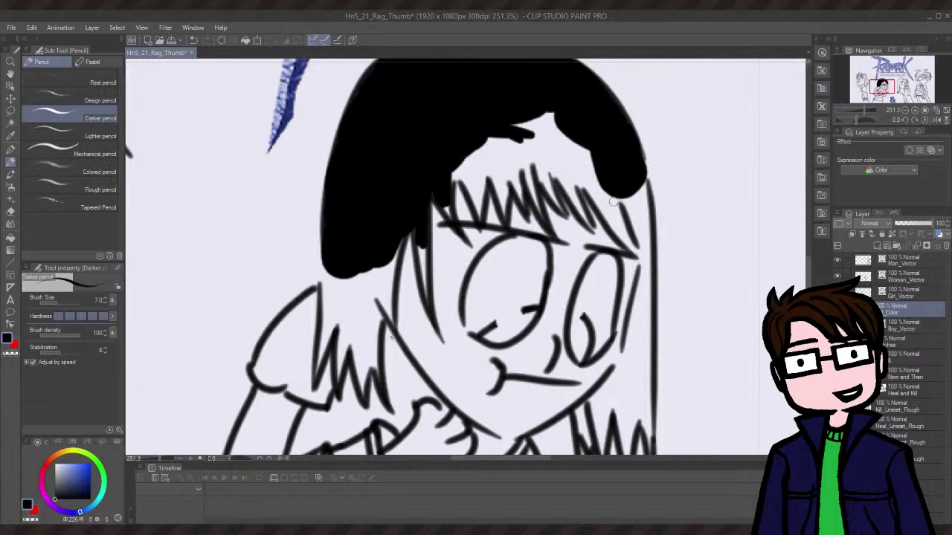
mouse_move(592, 177)
left_mouse_down()
mouse_move(616, 222)
mouse_move(591, 173)
mouse_move(592, 187)
mouse_move(582, 174)
mouse_move(636, 252)
mouse_move(613, 198)
mouse_move(624, 173)
mouse_move(643, 181)
mouse_move(639, 171)
mouse_move(632, 206)
mouse_move(635, 217)
mouse_move(642, 202)
mouse_move(648, 231)
mouse_move(644, 189)
left_mouse_up()
mouse_move(484, 130)
left_mouse_down()
mouse_move(494, 138)
mouse_move(482, 134)
mouse_move(455, 168)
mouse_move(456, 208)
mouse_move(443, 187)
left_mouse_up()
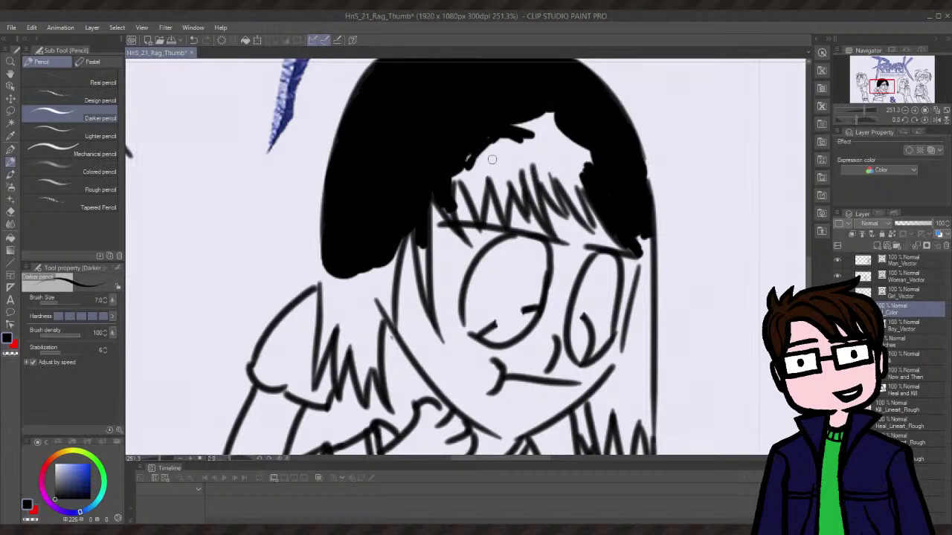
mouse_move(492, 159)
left_mouse_down()
mouse_move(468, 151)
mouse_move(507, 138)
mouse_move(464, 161)
left_mouse_up()
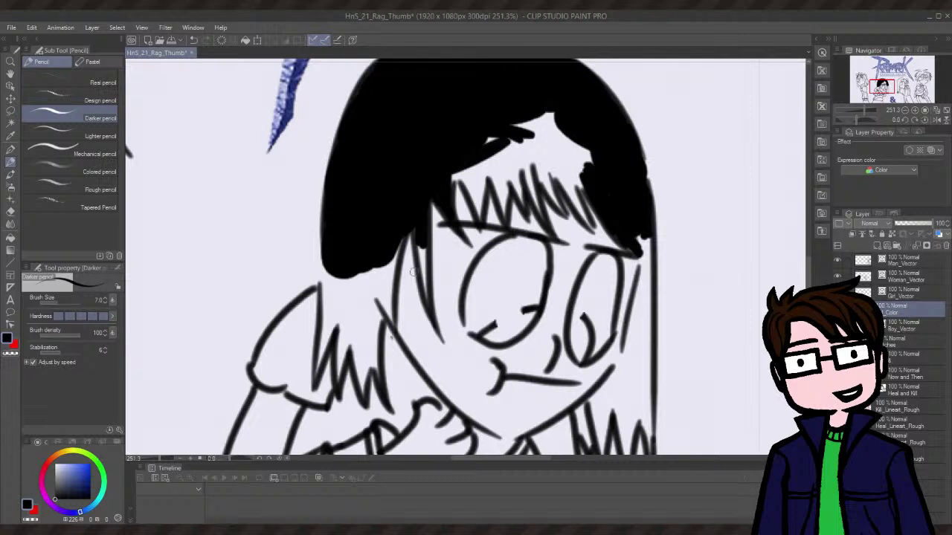
- Fill the thin strand beside the face and the long side hair black down to its pointed tips
left_click_drag(417, 239, 423, 285)
mouse_move(393, 244)
left_mouse_down()
mouse_move(383, 272)
mouse_move(402, 232)
mouse_move(389, 318)
mouse_move(367, 280)
left_mouse_up()
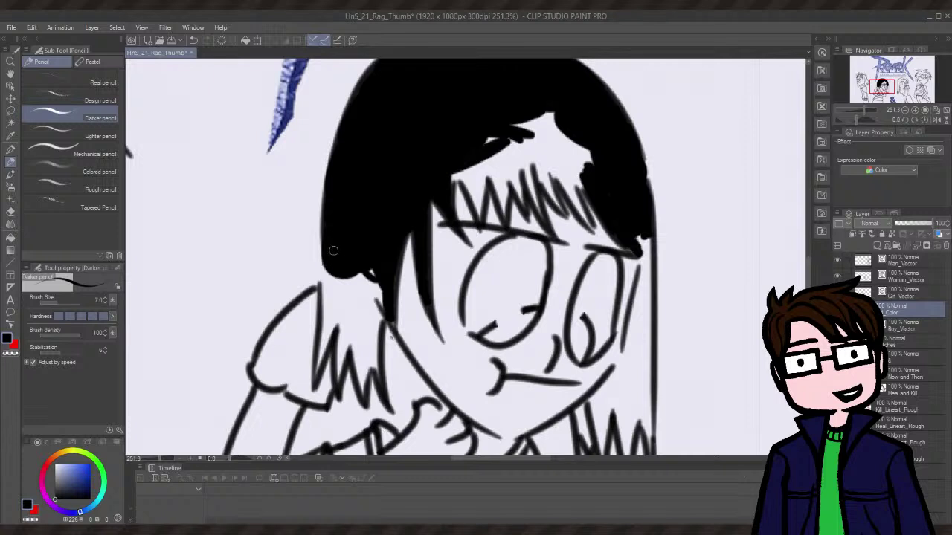
mouse_move(334, 251)
left_mouse_down()
mouse_move(330, 305)
mouse_move(340, 287)
mouse_move(334, 275)
mouse_move(314, 374)
mouse_move(339, 294)
mouse_move(354, 321)
mouse_move(376, 293)
mouse_move(383, 307)
mouse_move(349, 309)
mouse_move(341, 268)
mouse_move(341, 308)
left_mouse_up()
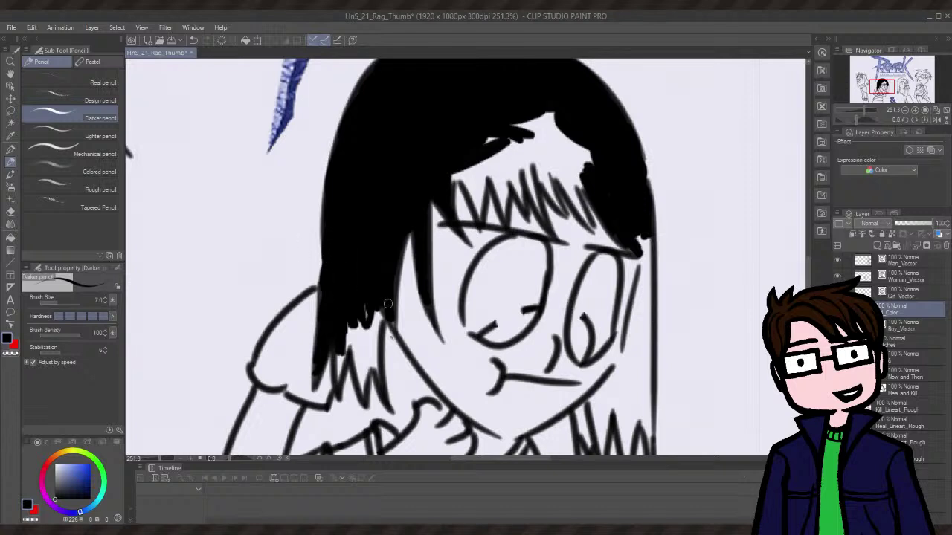
mouse_move(343, 332)
left_mouse_down()
mouse_move(368, 328)
mouse_move(380, 305)
mouse_move(392, 324)
mouse_move(386, 299)
mouse_move(372, 354)
mouse_move(373, 325)
mouse_move(377, 377)
mouse_move(374, 329)
mouse_move(365, 341)
mouse_move(361, 327)
mouse_move(351, 334)
mouse_move(366, 370)
left_mouse_up()
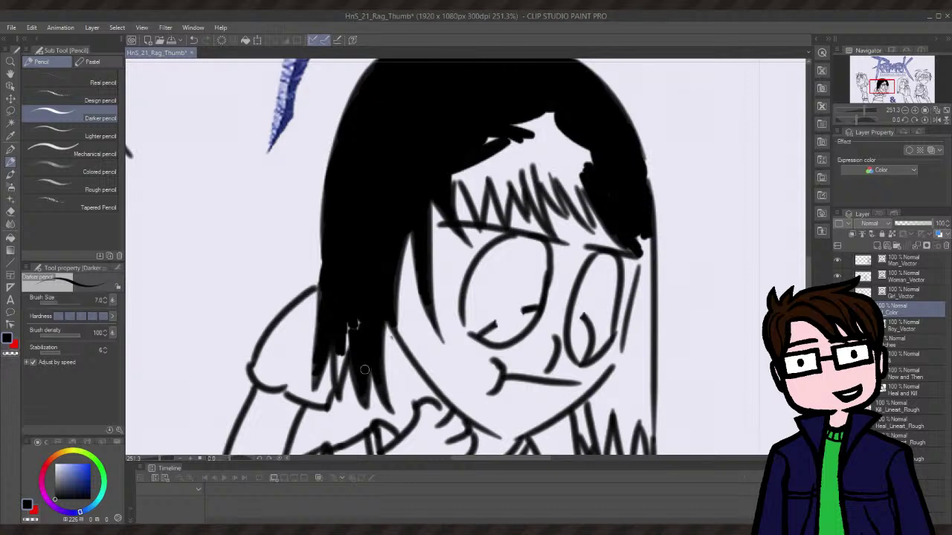
left_click_drag(351, 328, 339, 377)
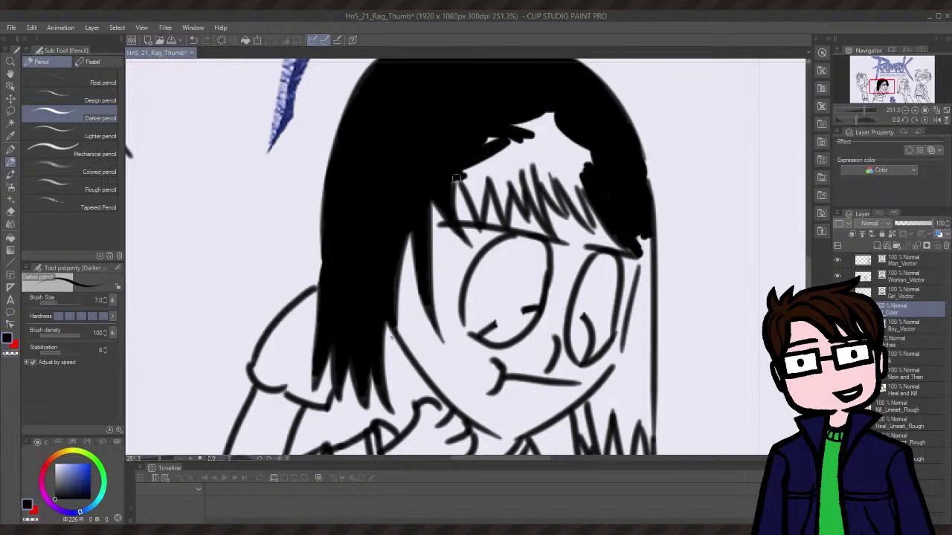
- Fill the remaining gap above the fringe black, including the jagged strands down to their pointed tips
mouse_move(454, 180)
left_mouse_down()
mouse_move(478, 217)
mouse_move(474, 156)
mouse_move(497, 149)
mouse_move(485, 142)
mouse_move(493, 126)
mouse_move(590, 98)
left_mouse_up()
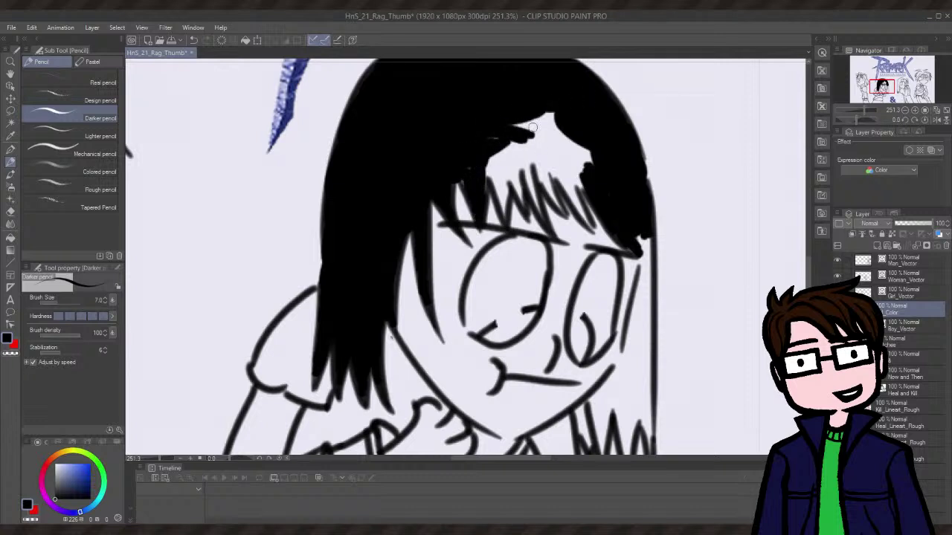
mouse_move(532, 128)
left_mouse_down()
mouse_move(564, 127)
mouse_move(561, 116)
mouse_move(533, 115)
mouse_move(591, 162)
mouse_move(565, 157)
mouse_move(558, 167)
mouse_move(551, 154)
mouse_move(590, 228)
mouse_move(572, 155)
mouse_move(583, 168)
mouse_move(572, 191)
mouse_move(566, 172)
mouse_move(547, 195)
mouse_move(564, 212)
mouse_move(547, 168)
mouse_move(547, 192)
mouse_move(542, 162)
mouse_move(546, 190)
mouse_move(540, 183)
mouse_move(531, 140)
mouse_move(538, 214)
mouse_move(523, 143)
mouse_move(522, 202)
mouse_move(505, 162)
mouse_move(504, 215)
mouse_move(509, 182)
mouse_move(499, 165)
mouse_move(498, 186)
mouse_move(490, 177)
mouse_move(502, 140)
mouse_move(492, 138)
mouse_move(478, 167)
mouse_move(488, 179)
mouse_move(492, 138)
mouse_move(478, 163)
mouse_move(513, 149)
mouse_move(487, 148)
mouse_move(524, 167)
mouse_move(493, 183)
mouse_move(499, 200)
mouse_move(487, 172)
mouse_move(460, 161)
left_mouse_up()
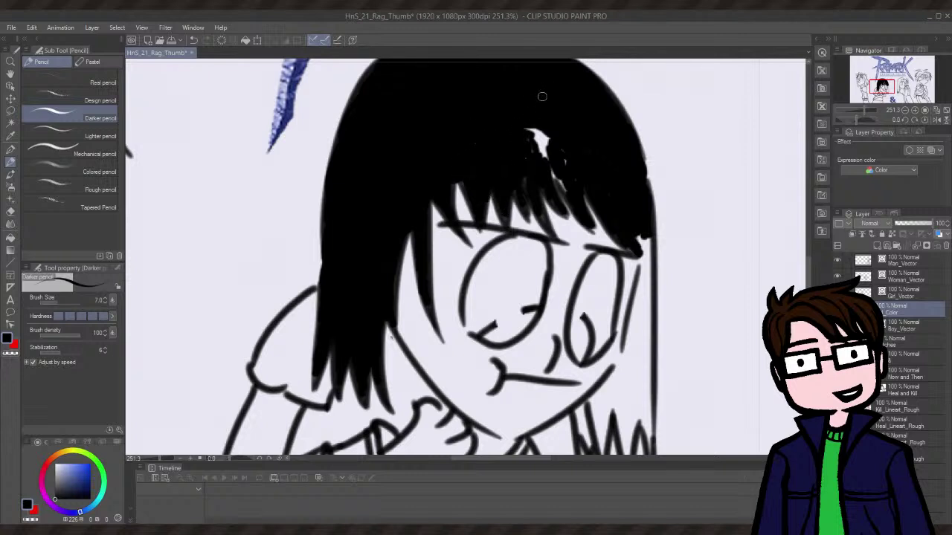
mouse_move(560, 148)
left_mouse_down()
mouse_move(528, 131)
mouse_move(563, 135)
mouse_move(531, 151)
mouse_move(549, 145)
mouse_move(522, 162)
left_mouse_up()
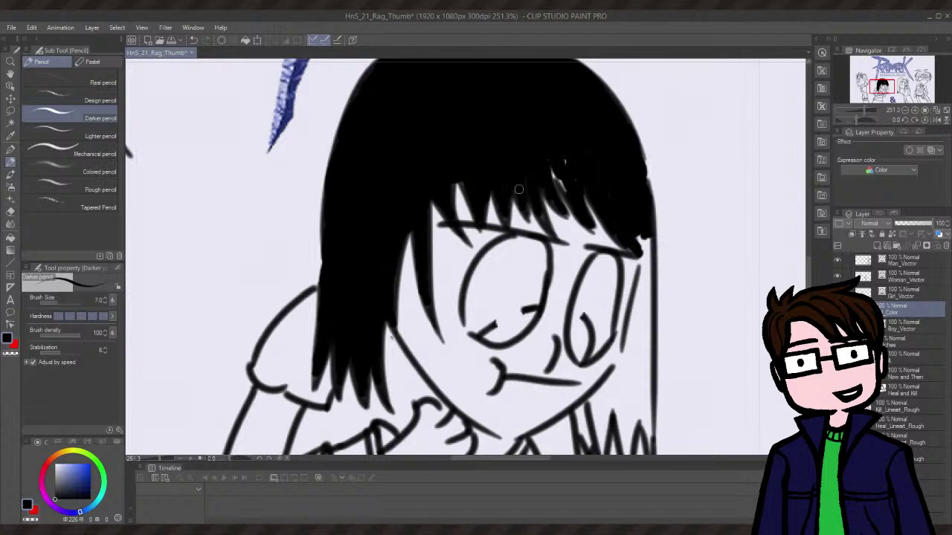
left_click_drag(554, 173, 566, 191)
- Close the tops of both pupils with short jagged lines and fill the pupils black
scroll(543, 234, "down", 3)
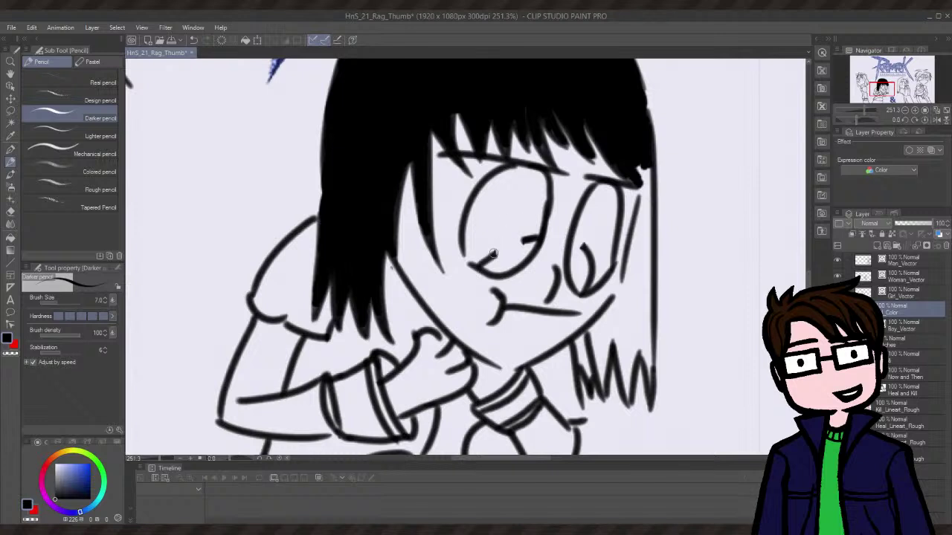
left_click_drag(497, 255, 522, 241)
key("ctrl+z")
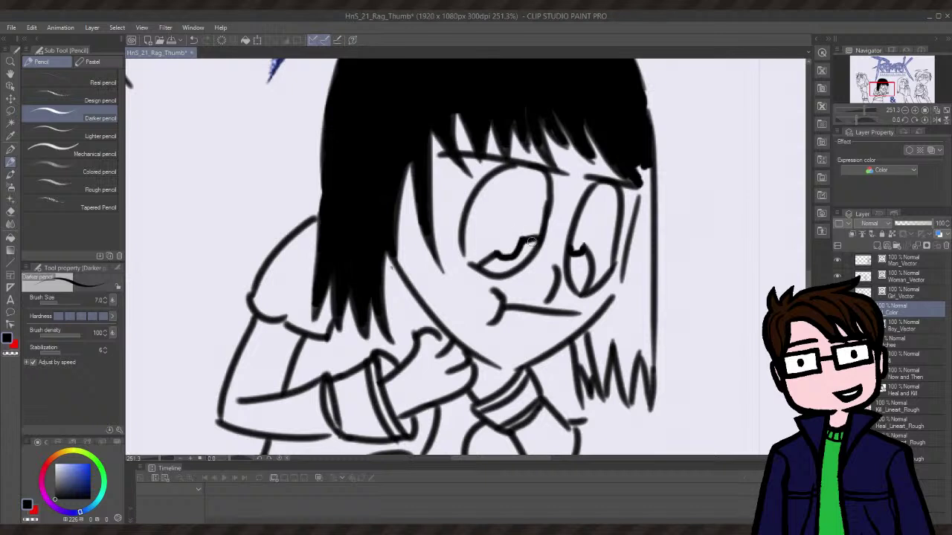
mouse_move(531, 241)
left_mouse_down()
mouse_move(505, 266)
mouse_move(534, 249)
mouse_move(489, 271)
mouse_move(499, 262)
mouse_move(487, 262)
mouse_move(504, 268)
mouse_move(494, 272)
mouse_move(521, 263)
mouse_move(490, 266)
left_mouse_up()
mouse_move(573, 259)
left_mouse_down()
mouse_move(584, 257)
mouse_move(571, 278)
mouse_move(578, 285)
mouse_move(584, 265)
left_mouse_up()
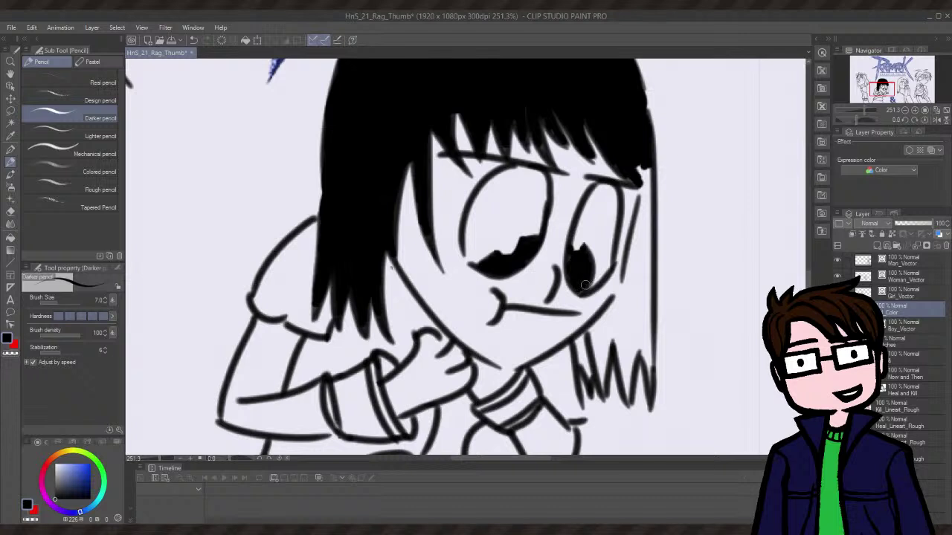
left_click_drag(585, 285, 589, 246)
- Fill the hair on the far side of the face black, from the brow past the cheek to its pointed tips
mouse_move(644, 176)
left_mouse_down()
mouse_move(638, 254)
mouse_move(651, 234)
mouse_move(650, 165)
left_mouse_up()
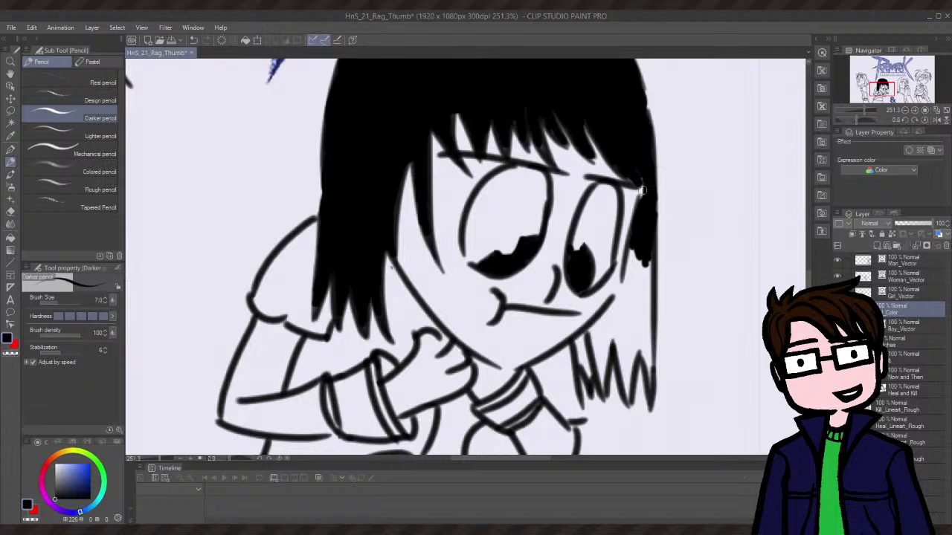
mouse_move(629, 263)
left_mouse_down()
mouse_move(637, 274)
mouse_move(610, 318)
mouse_move(635, 272)
mouse_move(621, 315)
mouse_move(636, 266)
mouse_move(610, 313)
left_mouse_up()
mouse_move(628, 291)
left_mouse_down()
mouse_move(580, 358)
mouse_move(587, 337)
mouse_move(599, 337)
mouse_move(580, 341)
mouse_move(594, 329)
mouse_move(576, 342)
mouse_move(615, 308)
left_mouse_up()
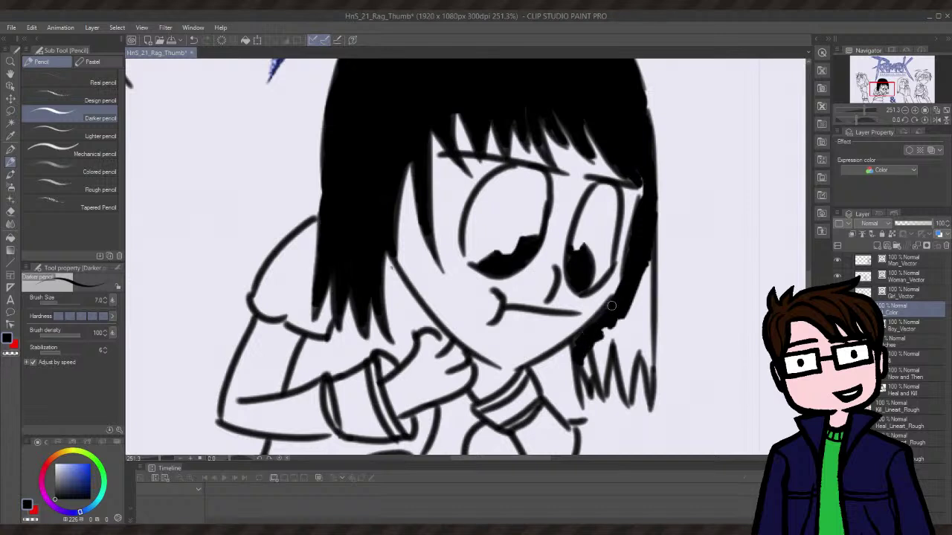
mouse_move(584, 349)
left_mouse_down()
mouse_move(612, 326)
mouse_move(598, 345)
mouse_move(600, 388)
mouse_move(615, 346)
mouse_move(629, 397)
mouse_move(619, 336)
mouse_move(629, 400)
mouse_move(631, 290)
mouse_move(627, 307)
mouse_move(640, 263)
mouse_move(644, 328)
left_mouse_up()
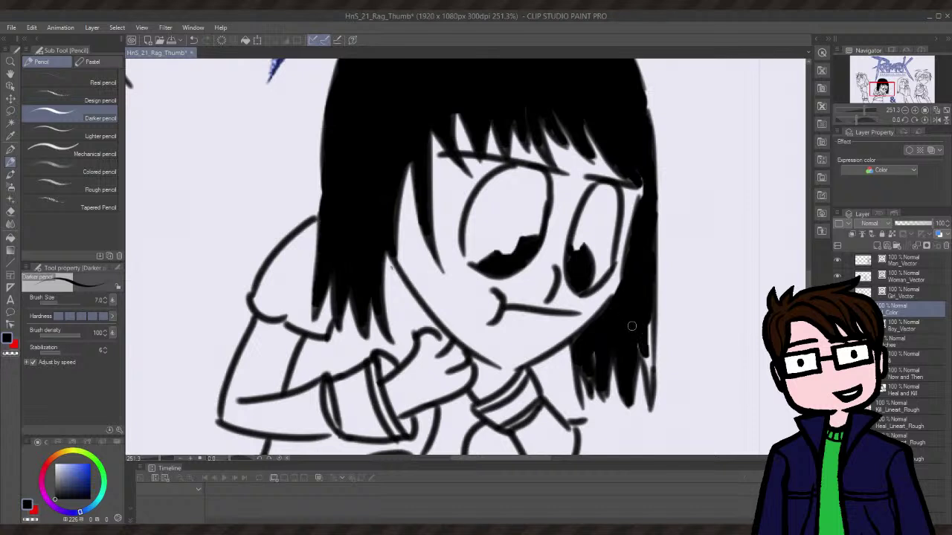
mouse_move(639, 330)
left_mouse_down()
mouse_move(650, 391)
mouse_move(650, 321)
mouse_move(646, 353)
left_mouse_up()
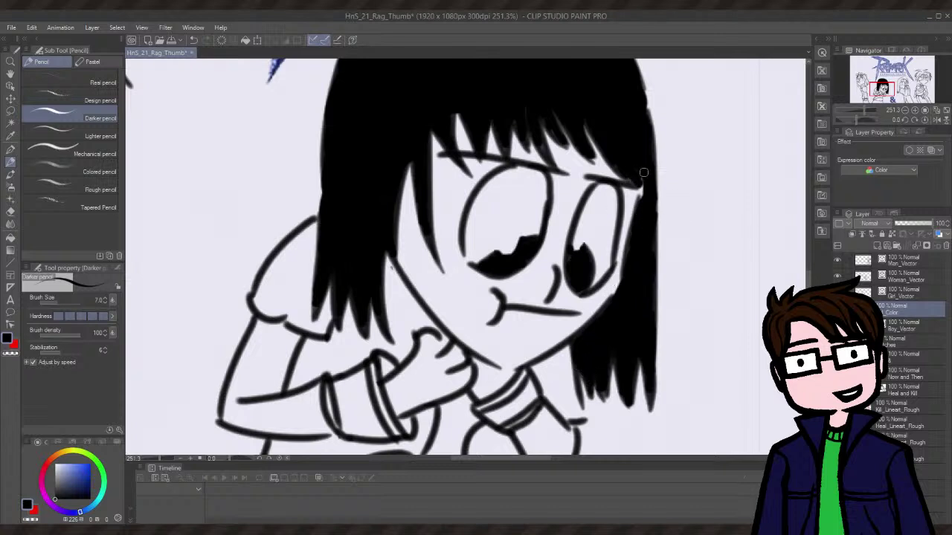
mouse_move(643, 173)
left_mouse_down()
mouse_move(638, 212)
mouse_move(643, 191)
left_mouse_up()
left_click_drag(622, 288, 600, 342)
- Change the drawing colour to hue 302 and test a light pinkish purple on the puffed sleeve
scroll(789, 276, "down", 3)
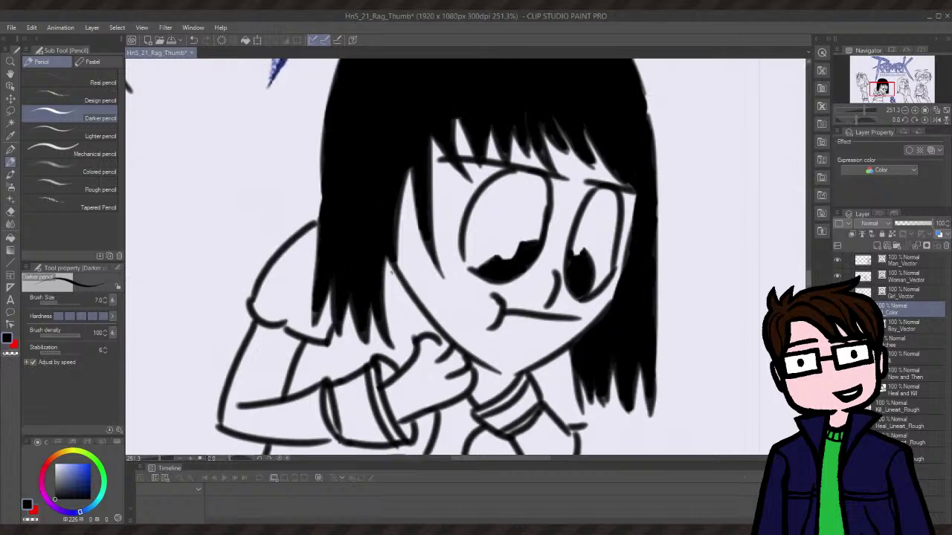
scroll(788, 275, "down", 6)
scroll(789, 275, "up", 8)
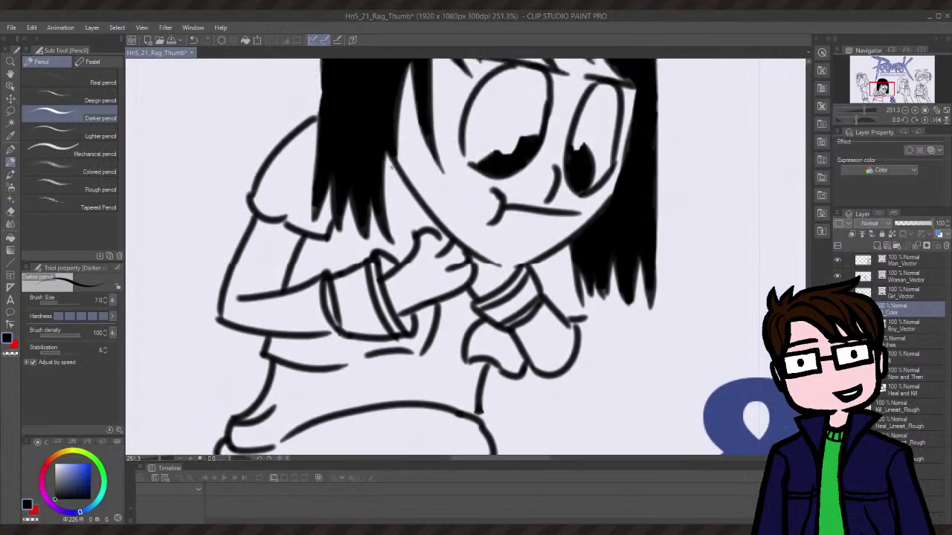
scroll(788, 275, "up", 2)
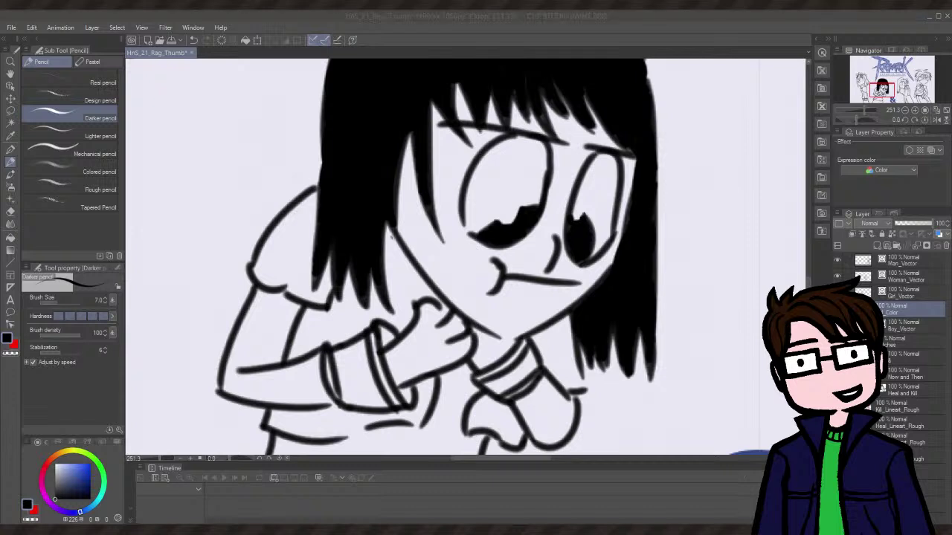
left_click(44, 499)
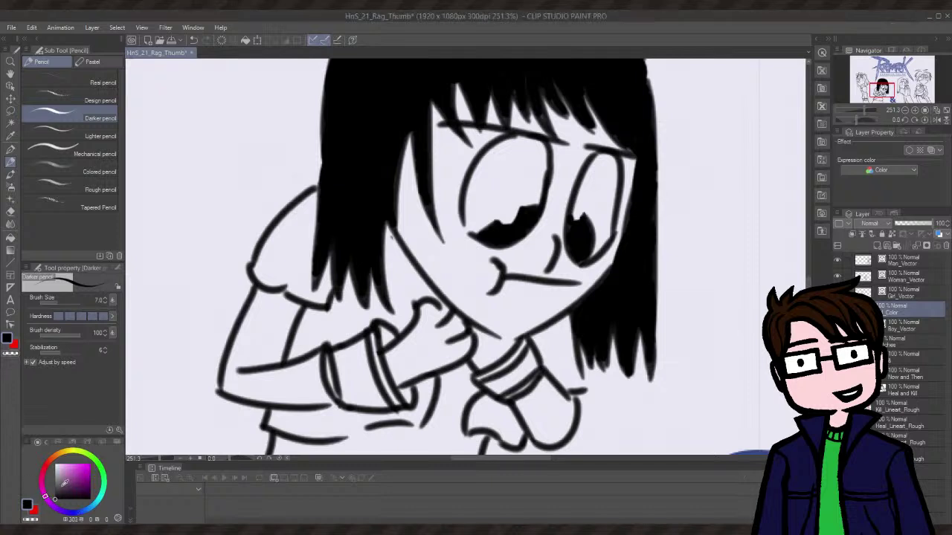
mouse_move(64, 484)
left_mouse_down()
mouse_move(69, 462)
mouse_move(61, 467)
left_mouse_up()
mouse_move(284, 244)
left_mouse_down()
mouse_move(274, 265)
mouse_move(281, 275)
left_mouse_up()
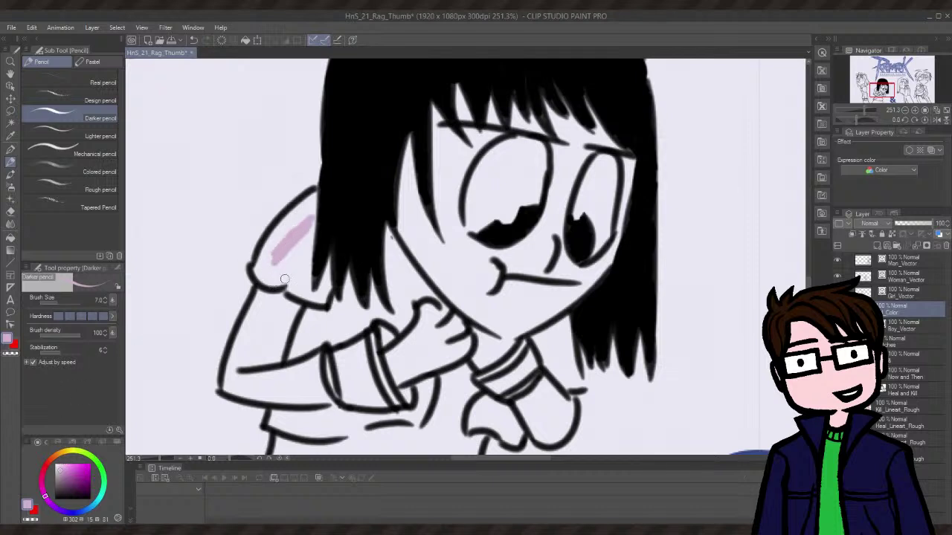
key("ctrl+z")
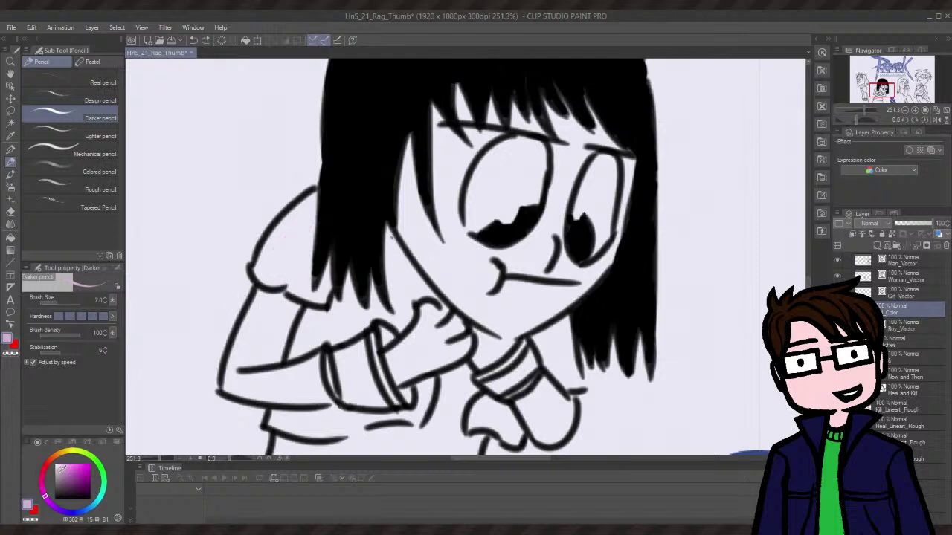
- Adjust the pinkish purple to saturation 9 and brightness 77 by testing muted tones on the puffed sleeve
left_click_drag(65, 464, 62, 461)
mouse_move(291, 280)
left_mouse_down()
mouse_move(303, 220)
mouse_move(292, 238)
left_mouse_up()
left_click_drag(63, 458, 58, 468)
mouse_move(289, 244)
left_mouse_down()
mouse_move(276, 260)
mouse_move(290, 248)
left_mouse_up()
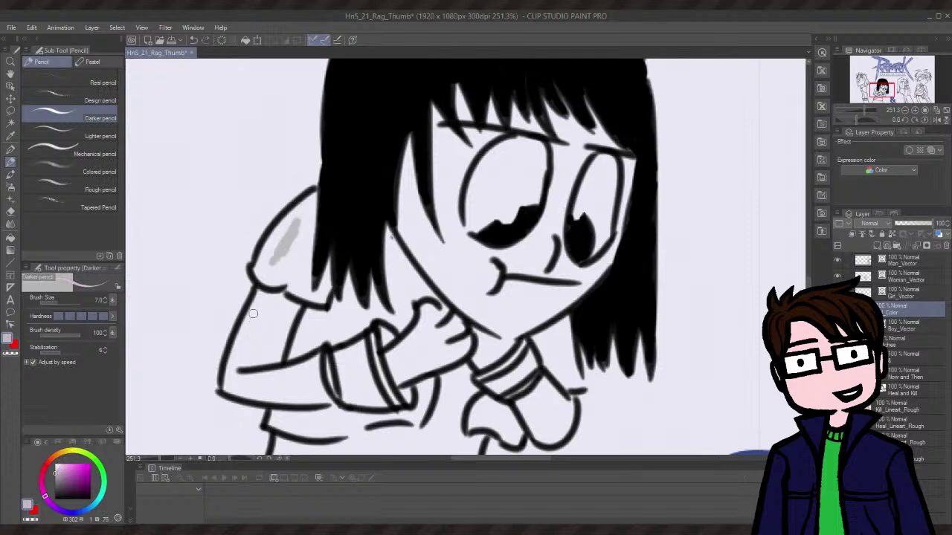
key("ctrl+z")
left_click_drag(58, 468, 62, 470)
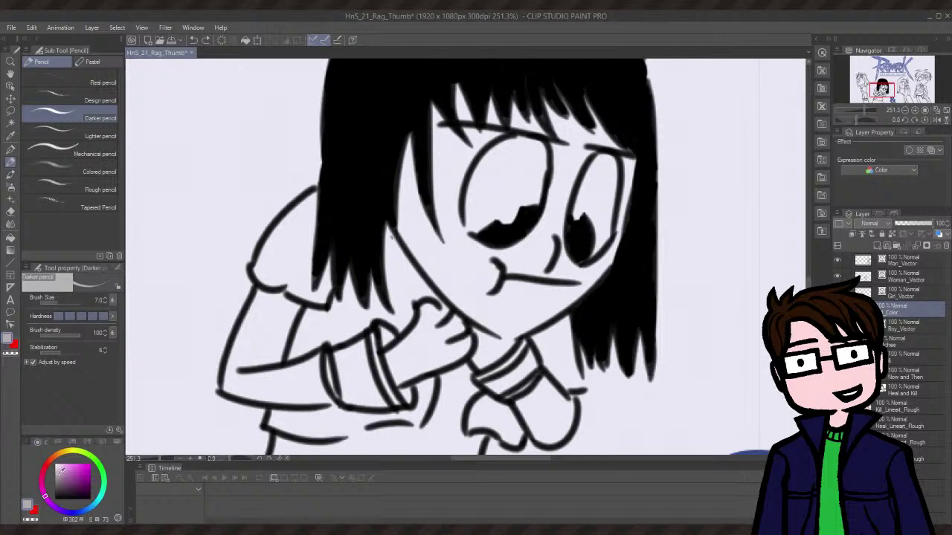
mouse_move(283, 253)
left_mouse_down()
mouse_move(297, 234)
mouse_move(279, 262)
mouse_move(301, 214)
mouse_move(272, 249)
mouse_move(296, 210)
mouse_move(279, 230)
mouse_move(308, 202)
mouse_move(299, 215)
mouse_move(308, 204)
mouse_move(317, 225)
mouse_move(309, 239)
mouse_move(307, 213)
mouse_move(309, 245)
mouse_move(277, 223)
mouse_move(311, 195)
left_mouse_up()
key("ctrl+z")
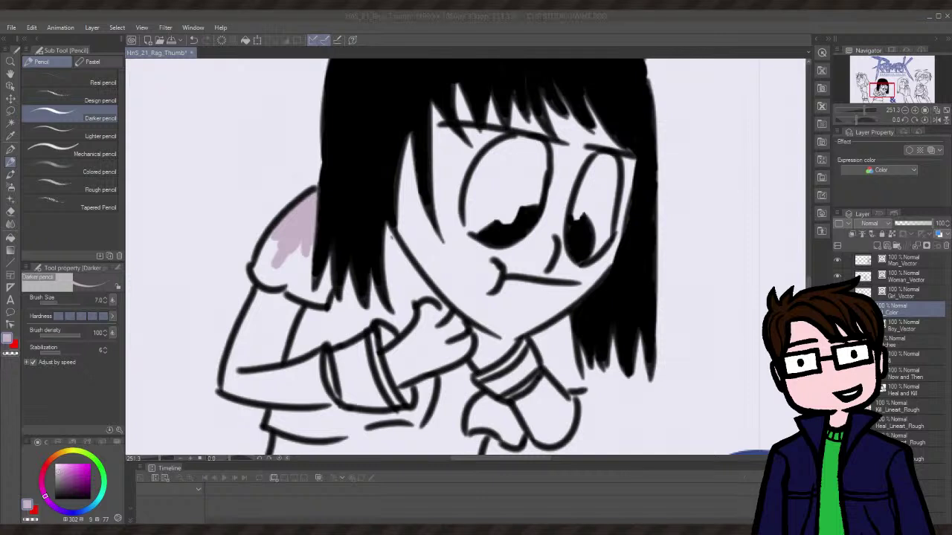
- Fill the puffed sleeve and the top's lower hem below the bent arm with the muted mauve
mouse_move(267, 253)
left_mouse_down()
mouse_move(266, 243)
mouse_move(258, 272)
mouse_move(279, 286)
mouse_move(268, 268)
mouse_move(279, 266)
mouse_move(283, 277)
mouse_move(298, 251)
mouse_move(286, 243)
mouse_move(302, 266)
mouse_move(271, 253)
mouse_move(310, 254)
mouse_move(309, 235)
mouse_move(309, 269)
mouse_move(305, 261)
mouse_move(286, 289)
mouse_move(323, 297)
left_mouse_up()
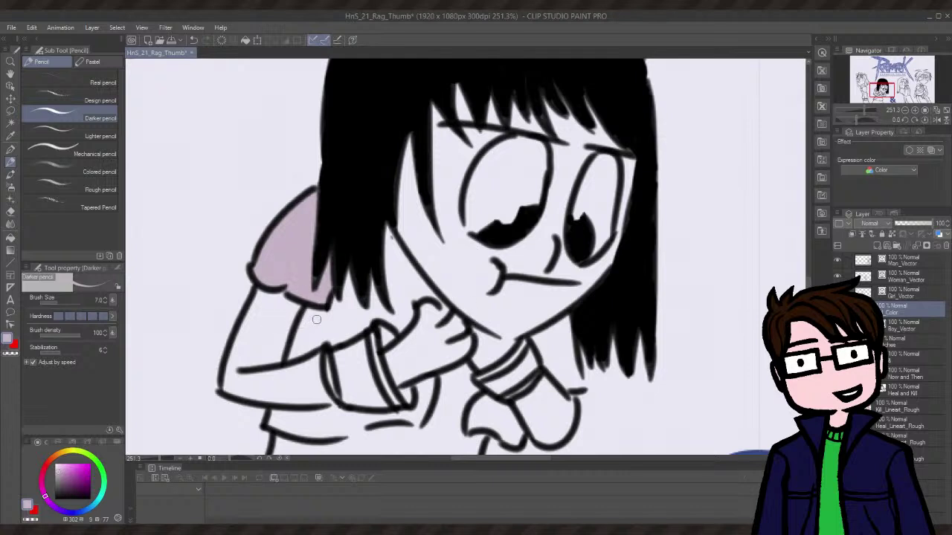
mouse_move(275, 413)
left_mouse_down()
mouse_move(340, 410)
mouse_move(324, 428)
mouse_move(294, 423)
mouse_move(299, 433)
mouse_move(327, 437)
mouse_move(371, 422)
mouse_move(327, 432)
mouse_move(297, 414)
mouse_move(368, 424)
mouse_move(324, 423)
mouse_move(380, 417)
left_mouse_up()
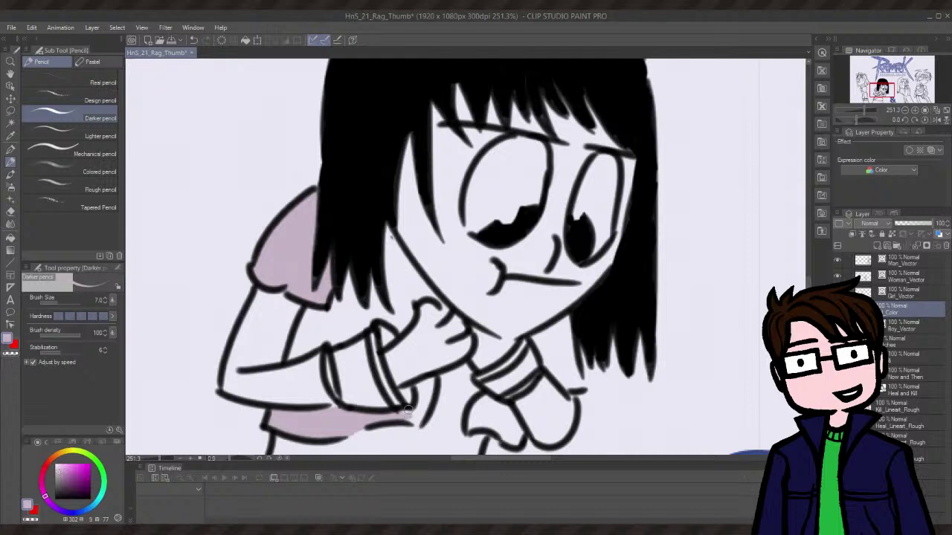
mouse_move(408, 419)
left_mouse_down()
mouse_move(430, 384)
mouse_move(420, 385)
mouse_move(412, 420)
left_mouse_up()
- Paint the top mauve beside the chin, between the hair tips and down to the bent arm
mouse_move(388, 226)
left_mouse_down()
mouse_move(392, 254)
mouse_move(389, 234)
mouse_move(409, 276)
mouse_move(399, 252)
mouse_move(355, 265)
mouse_move(397, 277)
mouse_move(395, 258)
mouse_move(398, 304)
left_mouse_up()
mouse_move(379, 262)
left_mouse_down()
mouse_move(404, 278)
mouse_move(399, 262)
mouse_move(433, 294)
mouse_move(408, 263)
mouse_move(432, 296)
mouse_move(397, 263)
mouse_move(424, 299)
mouse_move(407, 293)
mouse_move(400, 273)
mouse_move(412, 313)
mouse_move(403, 327)
mouse_move(368, 299)
mouse_move(392, 304)
mouse_move(377, 290)
mouse_move(386, 294)
mouse_move(406, 275)
mouse_move(398, 262)
mouse_move(415, 297)
left_mouse_up()
key("ctrl+z")
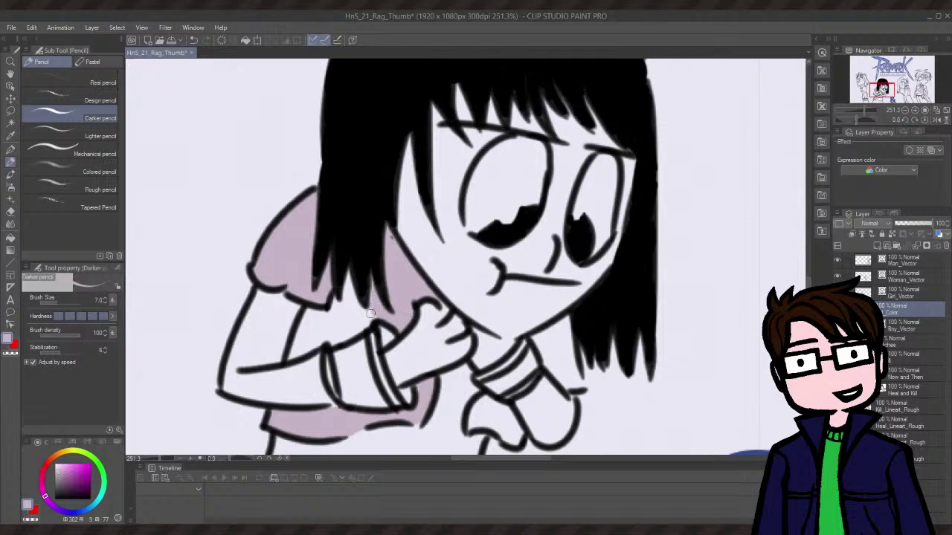
mouse_move(367, 317)
left_mouse_down()
mouse_move(353, 325)
mouse_move(376, 319)
mouse_move(340, 330)
left_mouse_up()
mouse_move(341, 290)
left_mouse_down()
mouse_move(358, 317)
mouse_move(337, 322)
mouse_move(332, 299)
mouse_move(341, 308)
mouse_move(353, 289)
mouse_move(334, 324)
mouse_move(315, 334)
mouse_move(329, 316)
mouse_move(311, 316)
mouse_move(298, 332)
mouse_move(299, 323)
mouse_move(318, 317)
mouse_move(291, 358)
mouse_move(319, 344)
mouse_move(291, 357)
mouse_move(333, 341)
left_mouse_up()
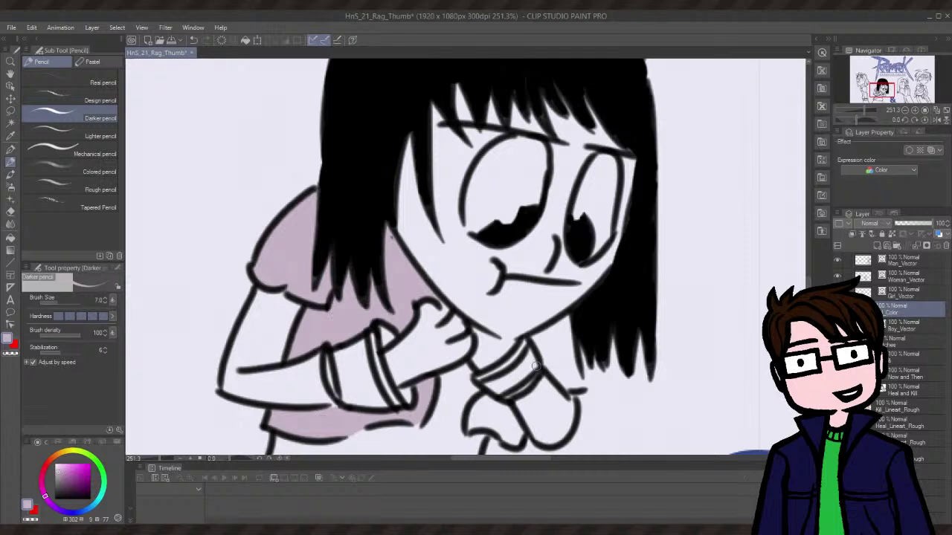
- Fill the top's far shoulder beside the raised wrist and its front flap beneath the wrist with mauve
scroll(677, 303, "down", 3)
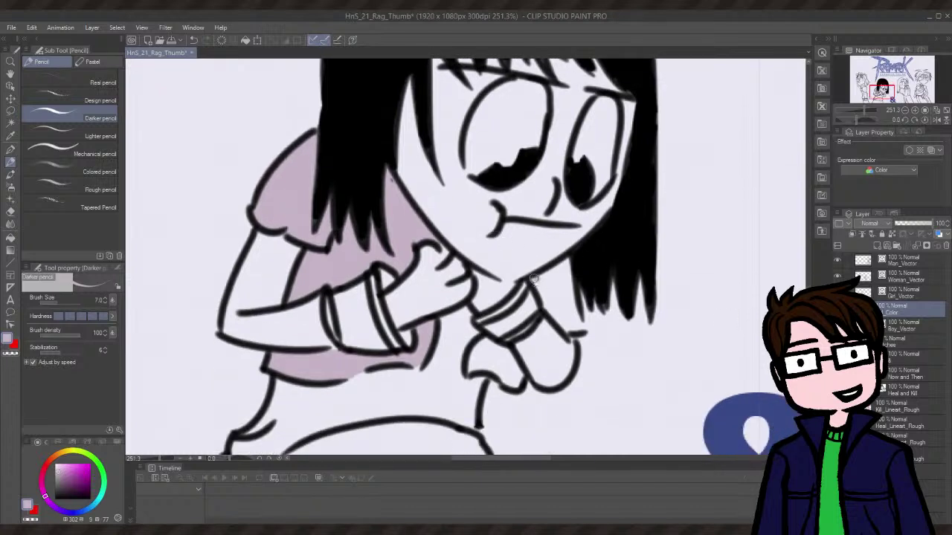
mouse_move(537, 288)
left_mouse_down()
mouse_move(567, 261)
mouse_move(568, 286)
mouse_move(556, 300)
mouse_move(542, 297)
mouse_move(542, 308)
mouse_move(569, 321)
mouse_move(572, 284)
mouse_move(555, 281)
mouse_move(562, 274)
mouse_move(575, 324)
left_mouse_up()
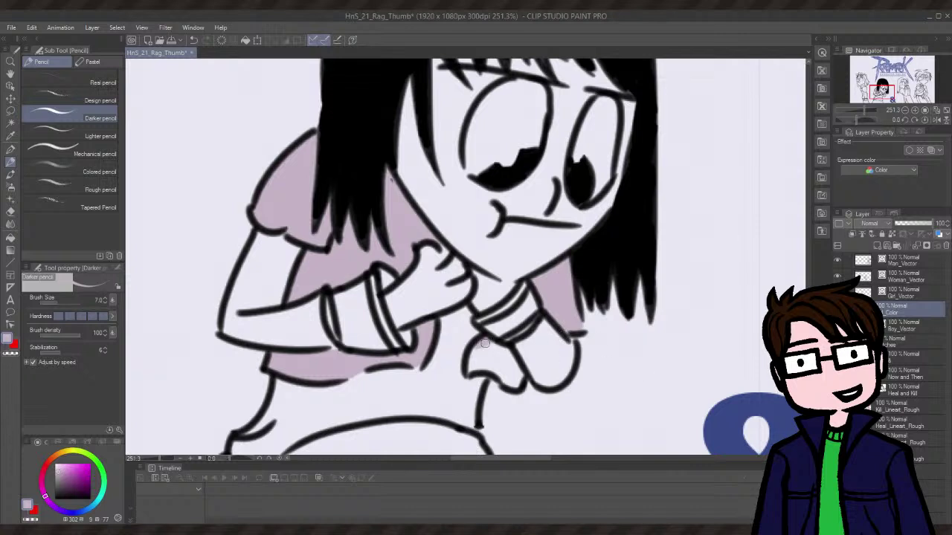
mouse_move(483, 343)
left_mouse_down()
mouse_move(470, 368)
mouse_move(483, 368)
mouse_move(493, 350)
mouse_move(494, 365)
mouse_move(472, 370)
mouse_move(502, 350)
mouse_move(512, 356)
mouse_move(505, 380)
mouse_move(497, 359)
mouse_move(520, 377)
mouse_move(512, 360)
left_mouse_up()
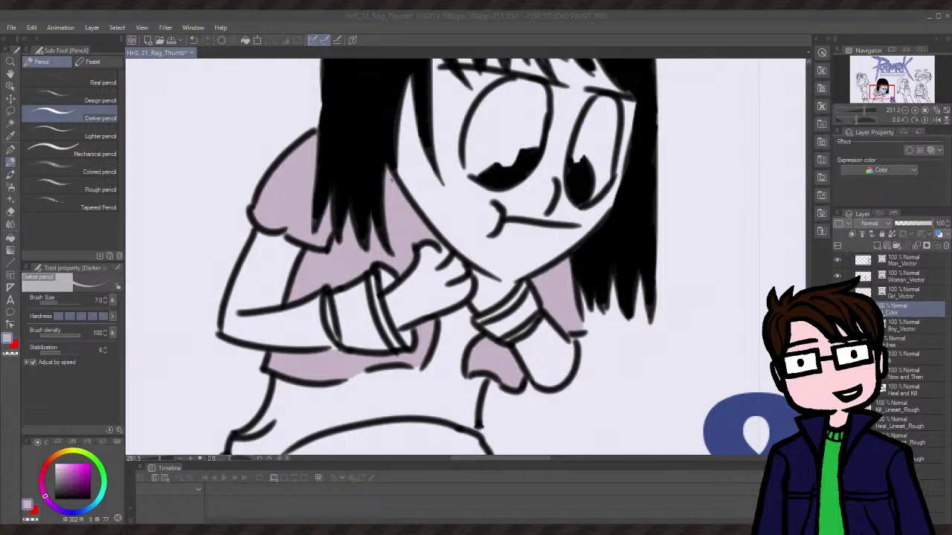
- Mix a dull red with hue 357, saturation 34 and brightness 59, and paint it on the waist and between the top's front edges
mouse_move(44, 496)
left_mouse_down()
mouse_move(43, 470)
mouse_move(68, 474)
left_mouse_up()
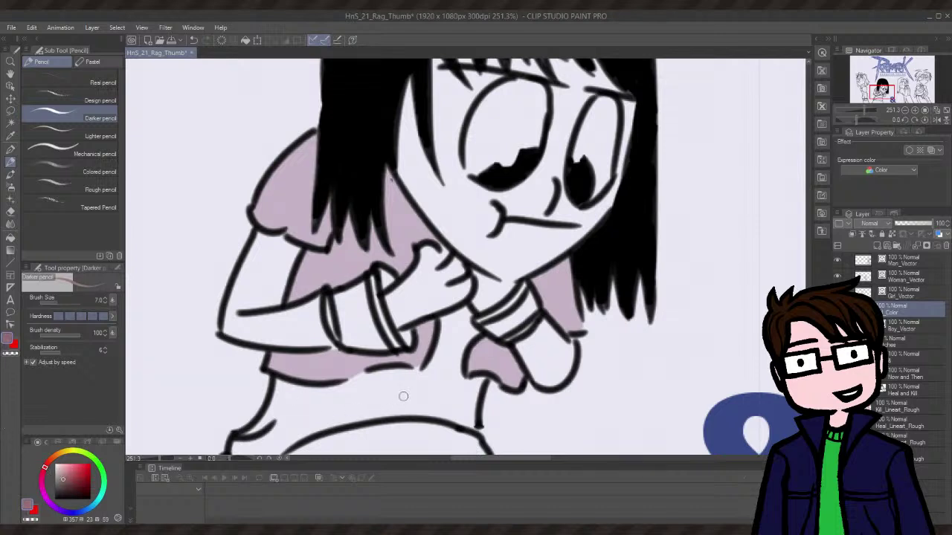
mouse_move(403, 396)
left_mouse_down()
mouse_move(389, 400)
mouse_move(420, 399)
left_mouse_up()
left_click(67, 476)
mouse_move(406, 399)
left_mouse_down()
mouse_move(430, 398)
mouse_move(379, 399)
mouse_move(421, 391)
mouse_move(431, 400)
left_mouse_up()
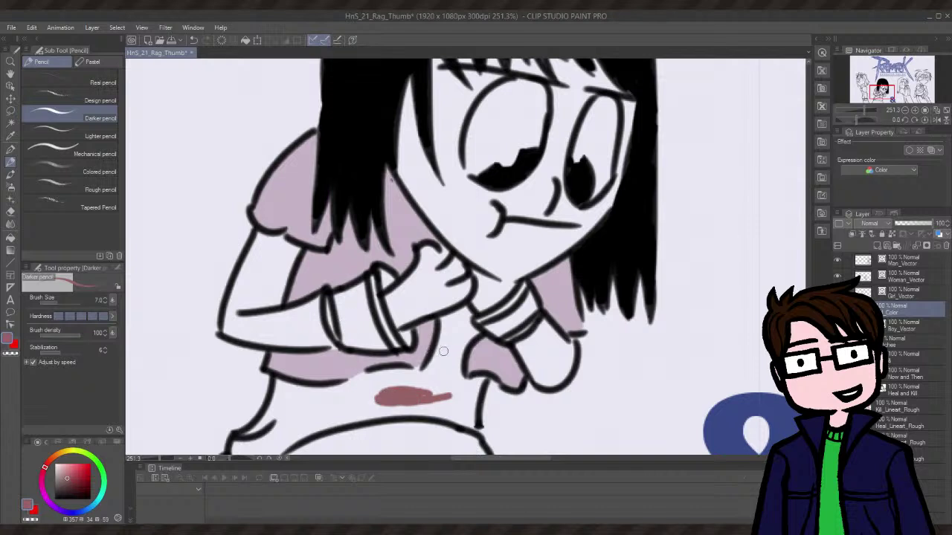
mouse_move(450, 322)
left_mouse_down()
mouse_move(461, 324)
mouse_move(476, 330)
mouse_move(459, 337)
mouse_move(461, 328)
mouse_move(459, 346)
mouse_move(470, 331)
mouse_move(465, 340)
mouse_move(434, 364)
mouse_move(428, 383)
mouse_move(457, 360)
left_mouse_up()
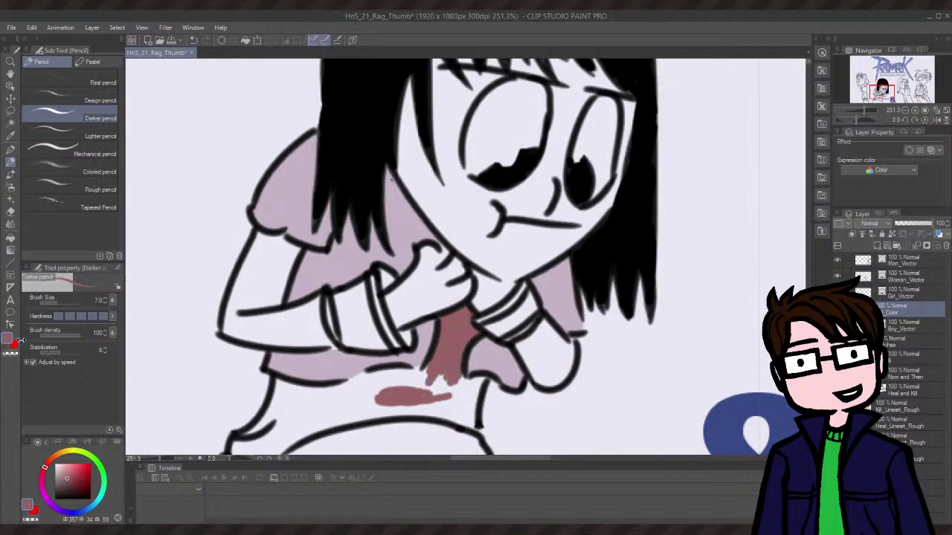
- Enlarge the pencil brush to 10.4 and paint the undershirt dull red along the waist beneath the top's hem
left_click(58, 302)
mouse_move(408, 392)
left_mouse_down()
mouse_move(435, 387)
mouse_move(408, 374)
mouse_move(429, 370)
mouse_move(445, 394)
mouse_move(465, 390)
mouse_move(416, 363)
left_mouse_up()
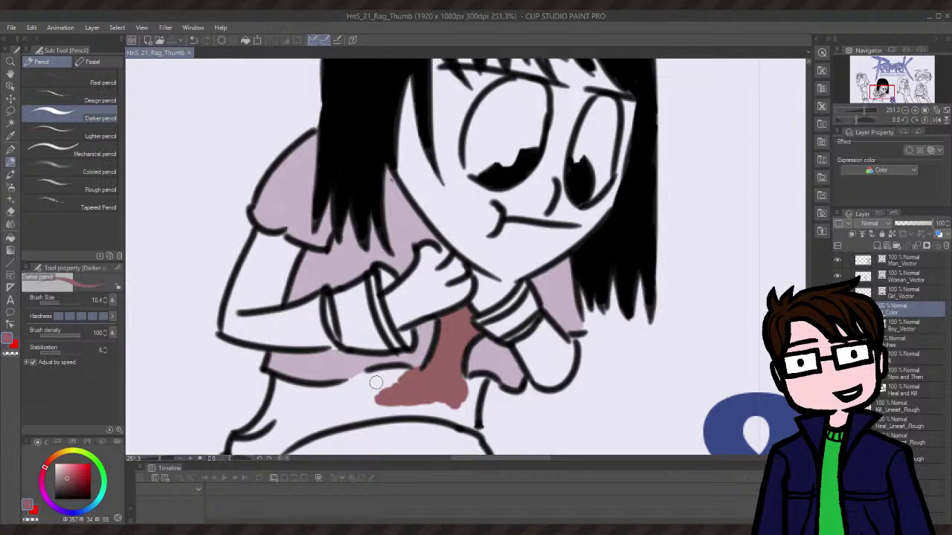
mouse_move(392, 392)
left_mouse_down()
mouse_move(405, 376)
mouse_move(401, 384)
left_mouse_up()
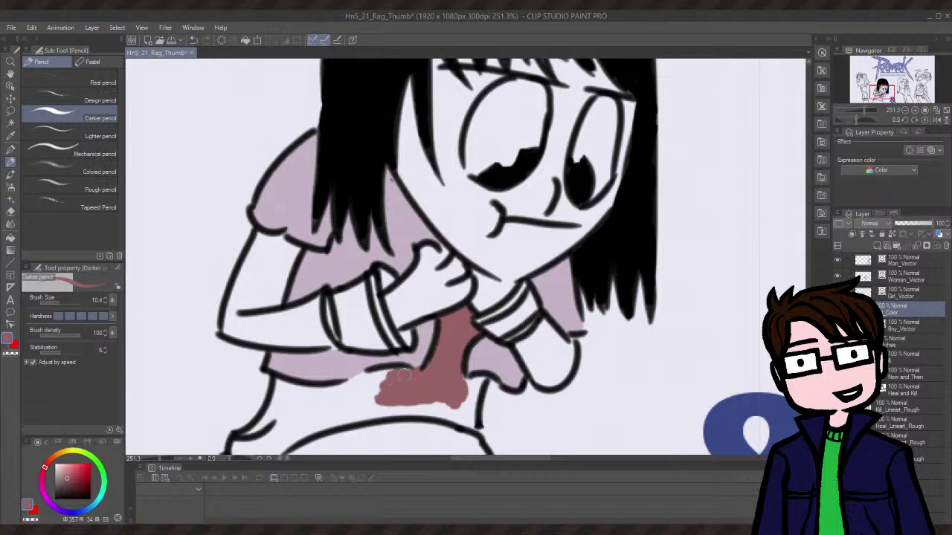
mouse_move(399, 373)
left_mouse_down()
mouse_move(367, 380)
mouse_move(376, 388)
mouse_move(366, 398)
mouse_move(344, 392)
mouse_move(373, 372)
mouse_move(336, 397)
mouse_move(370, 378)
mouse_move(349, 389)
left_mouse_up()
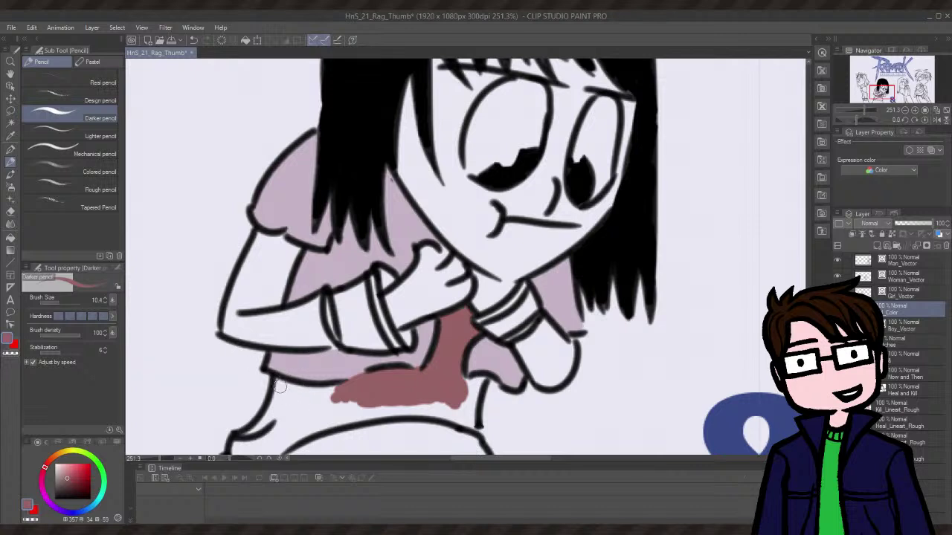
mouse_move(279, 385)
left_mouse_down()
mouse_move(339, 391)
mouse_move(308, 401)
mouse_move(380, 406)
mouse_move(372, 420)
mouse_move(393, 404)
left_mouse_up()
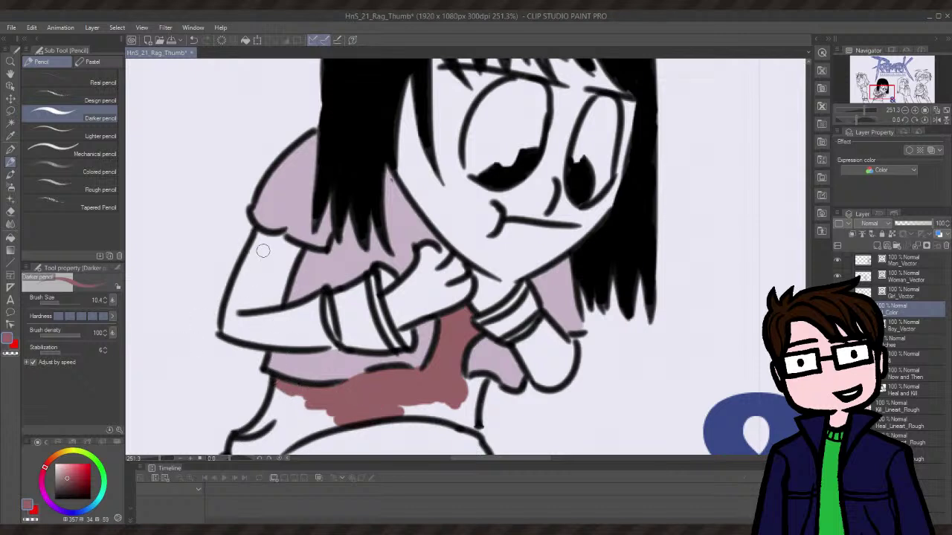
- Fill the bent arm's sleeve and the rest of the undershirt down to the waistband with the dull red
mouse_move(259, 235)
left_mouse_down()
mouse_move(294, 252)
mouse_move(282, 254)
mouse_move(279, 247)
mouse_move(298, 248)
mouse_move(270, 284)
mouse_move(255, 296)
mouse_move(245, 267)
mouse_move(238, 274)
mouse_move(252, 254)
mouse_move(258, 267)
mouse_move(270, 246)
mouse_move(280, 287)
mouse_move(265, 302)
mouse_move(230, 306)
mouse_move(232, 319)
mouse_move(259, 314)
mouse_move(243, 325)
mouse_move(226, 319)
mouse_move(230, 309)
mouse_move(237, 335)
mouse_move(266, 338)
mouse_move(296, 314)
mouse_move(273, 317)
mouse_move(318, 297)
mouse_move(302, 313)
mouse_move(313, 302)
mouse_move(321, 339)
mouse_move(313, 327)
mouse_move(326, 341)
mouse_move(299, 325)
mouse_move(266, 338)
mouse_move(261, 329)
mouse_move(311, 343)
left_mouse_up()
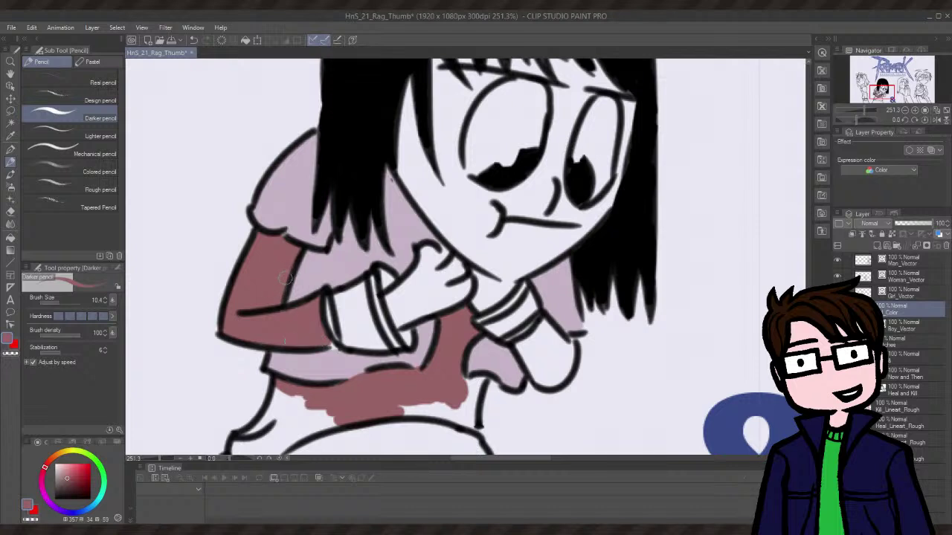
scroll(285, 341, "down", 4)
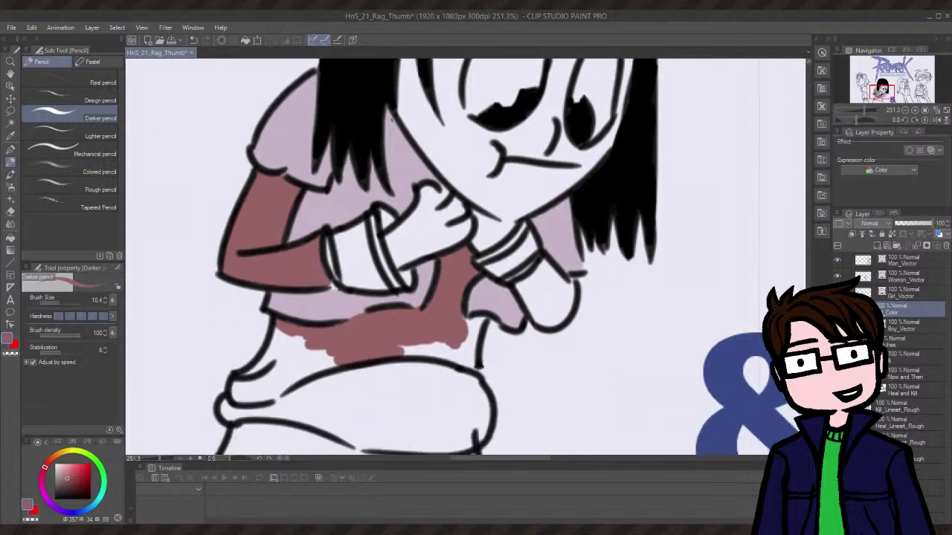
mouse_move(284, 290)
left_mouse_down()
mouse_move(267, 323)
mouse_move(240, 340)
mouse_move(247, 350)
mouse_move(275, 343)
mouse_move(287, 327)
mouse_move(277, 322)
mouse_move(289, 296)
left_mouse_up()
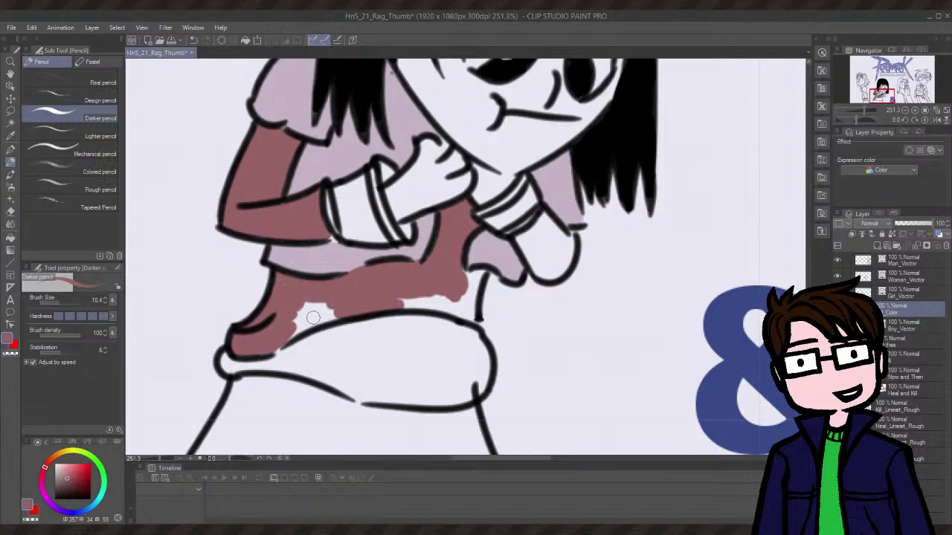
mouse_move(313, 318)
left_mouse_down()
mouse_move(336, 300)
mouse_move(314, 301)
mouse_move(301, 314)
mouse_move(315, 313)
mouse_move(310, 324)
mouse_move(282, 337)
mouse_move(339, 312)
left_mouse_up()
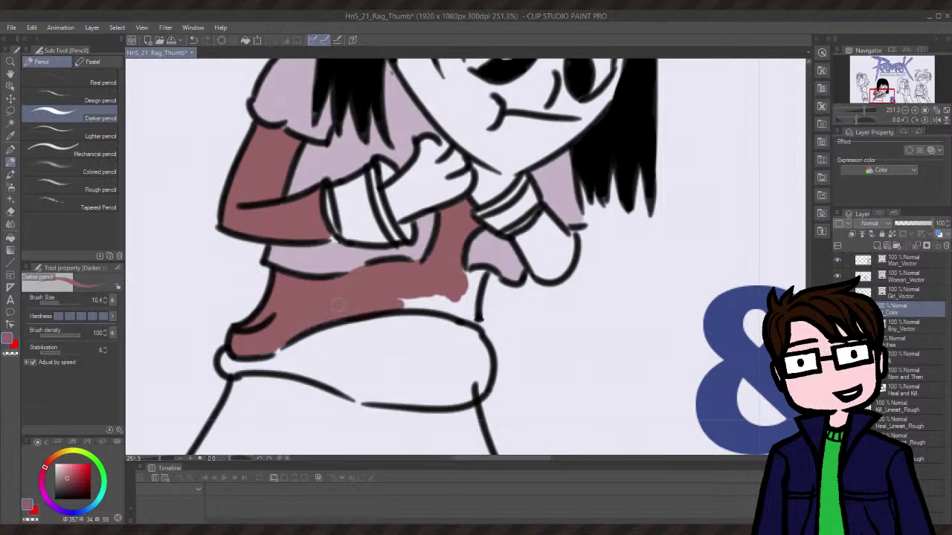
mouse_move(406, 305)
left_mouse_down()
mouse_move(455, 305)
mouse_move(461, 273)
mouse_move(484, 270)
mouse_move(470, 295)
mouse_move(459, 297)
left_mouse_up()
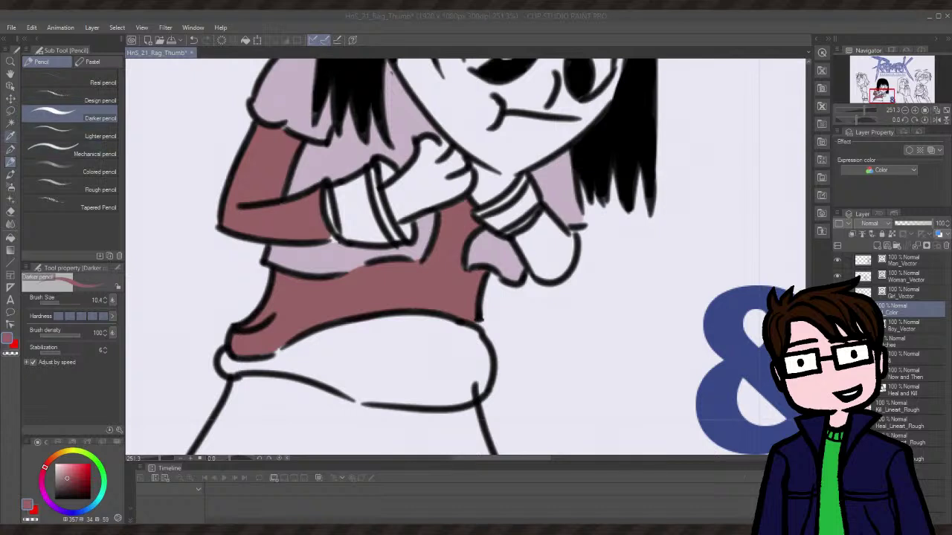
- Sample the top's muted mauve as the drawing colour
left_click(18, 138)
left_click(229, 134)
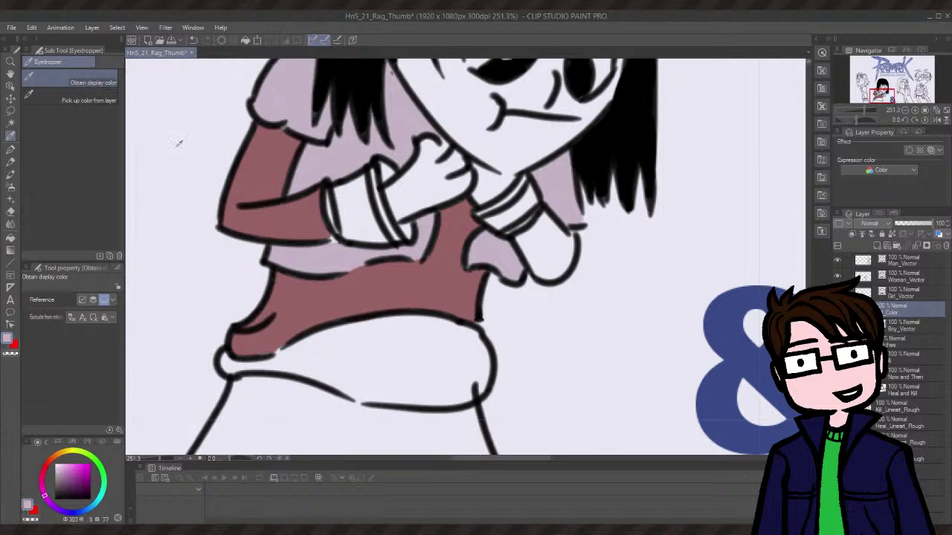
left_click(12, 175)
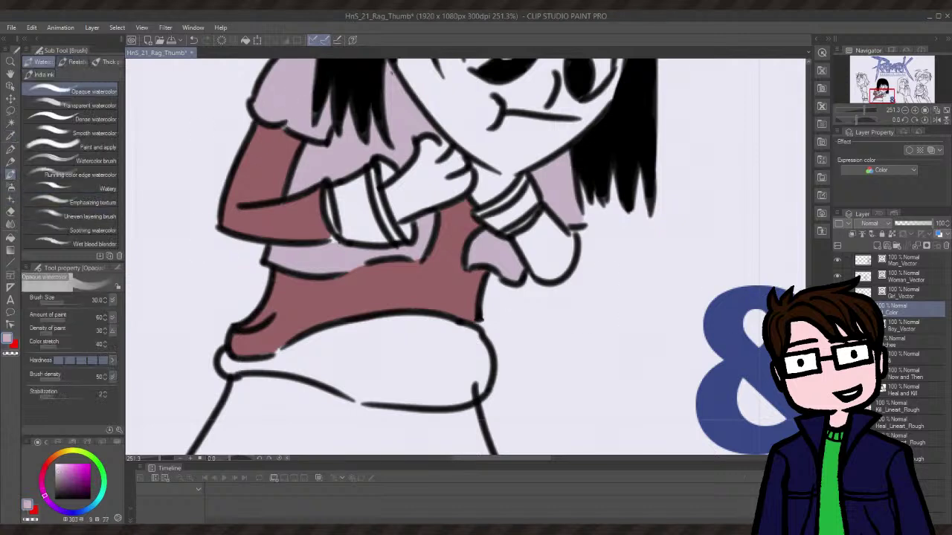
scroll(466, 256, "down", 5)
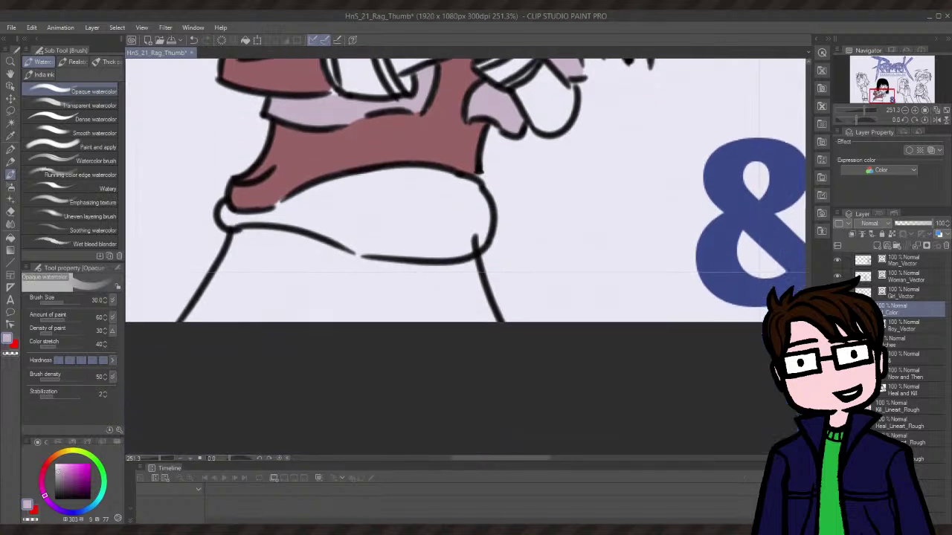
mouse_move(246, 259)
left_mouse_down()
mouse_move(191, 335)
mouse_move(226, 319)
mouse_move(256, 326)
mouse_move(275, 305)
mouse_move(287, 259)
mouse_move(265, 260)
mouse_move(274, 247)
mouse_move(335, 270)
mouse_move(334, 289)
mouse_move(310, 321)
mouse_move(367, 321)
mouse_move(320, 308)
mouse_move(358, 319)
mouse_move(364, 307)
mouse_move(321, 290)
mouse_move(355, 319)
mouse_move(288, 273)
mouse_move(378, 325)
mouse_move(337, 290)
mouse_move(398, 299)
mouse_move(379, 310)
mouse_move(459, 298)
mouse_move(360, 301)
mouse_move(357, 322)
mouse_move(403, 320)
mouse_move(409, 302)
mouse_move(430, 289)
mouse_move(385, 281)
mouse_move(411, 314)
mouse_move(288, 274)
mouse_move(304, 293)
mouse_move(357, 281)
mouse_move(315, 273)
mouse_move(455, 304)
mouse_move(462, 289)
mouse_move(454, 302)
mouse_move(474, 316)
mouse_move(429, 321)
mouse_move(334, 249)
mouse_move(364, 304)
mouse_move(297, 276)
left_mouse_up()
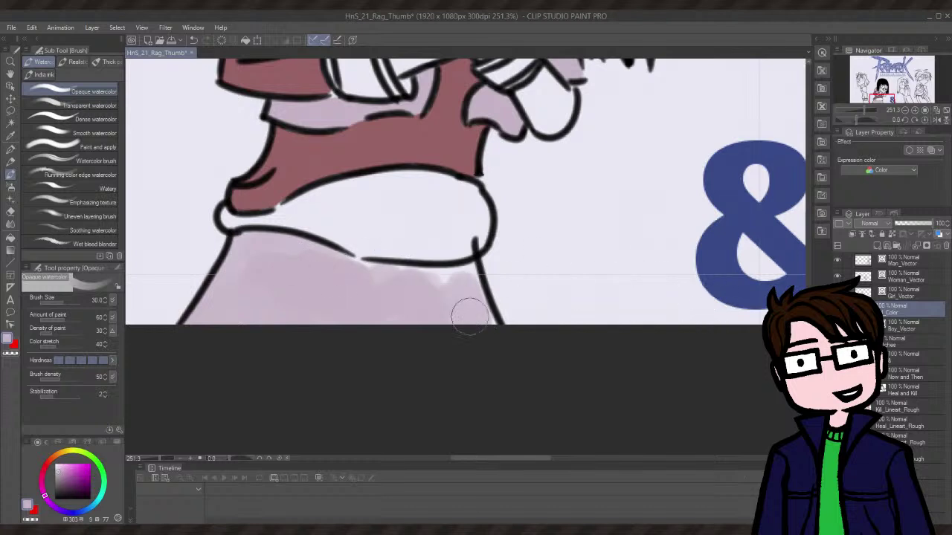
mouse_move(468, 313)
left_mouse_down()
mouse_move(461, 291)
mouse_move(431, 284)
mouse_move(466, 276)
mouse_move(479, 320)
left_mouse_up()
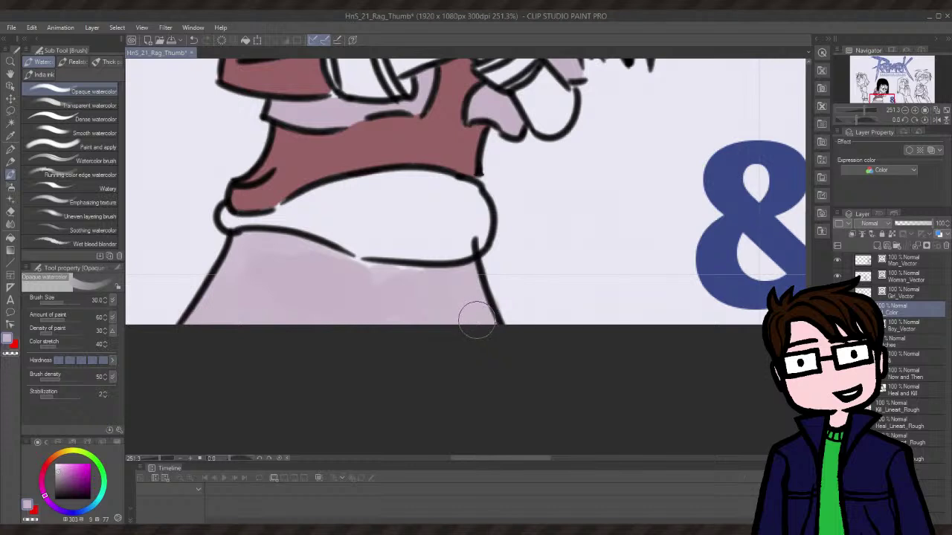
left_click(8, 150)
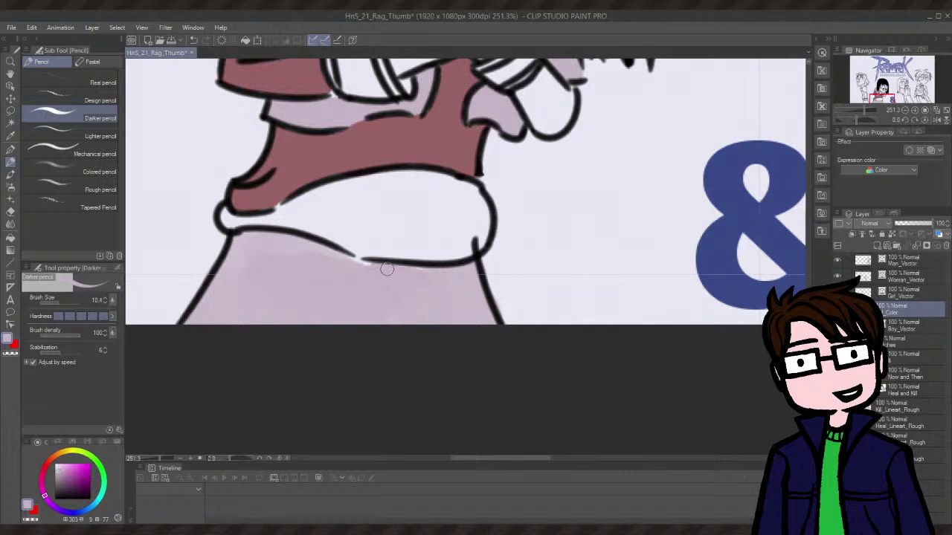
left_click_drag(446, 277, 433, 278)
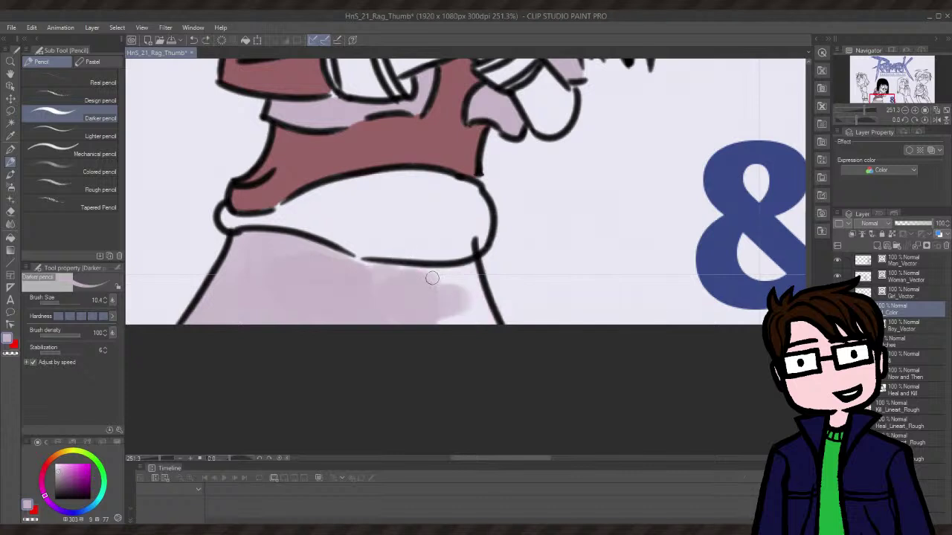
key("ctrl+z")
key("ctrl+z")
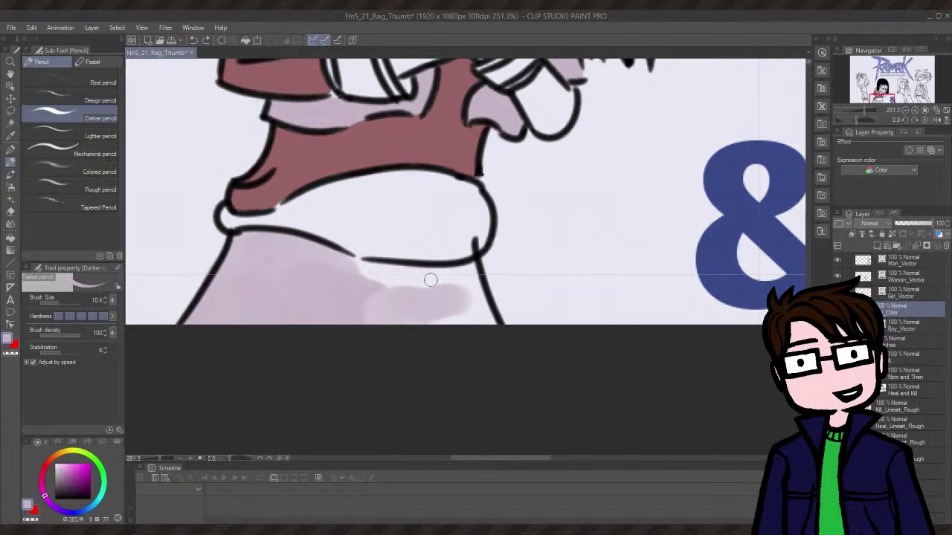
key("ctrl+z")
key("ctrl+z")
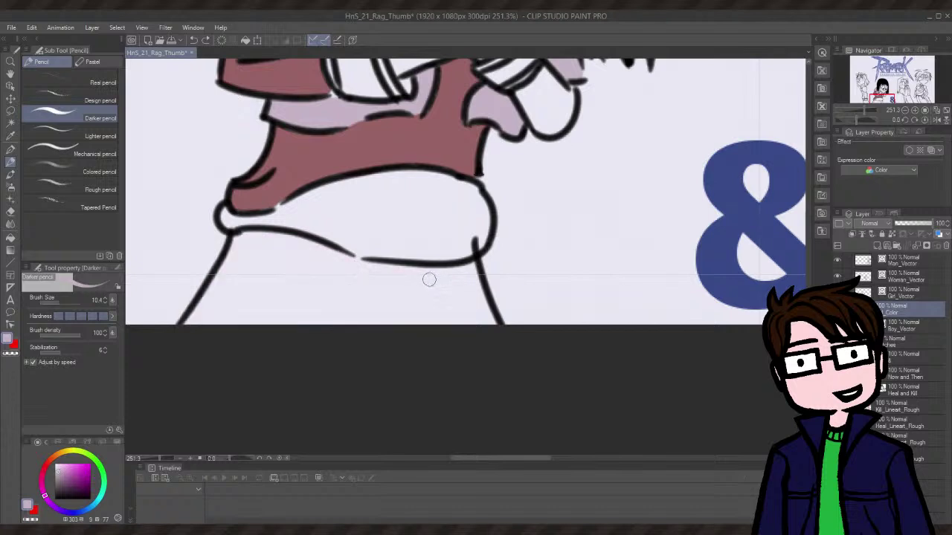
- Fill the skirt below the waistband with mauve, using the Darker pencil at brush size 15
mouse_move(255, 269)
left_mouse_down()
mouse_move(231, 295)
mouse_move(240, 276)
mouse_move(268, 265)
mouse_move(264, 283)
mouse_move(272, 251)
mouse_move(301, 258)
mouse_move(263, 282)
mouse_move(252, 253)
mouse_move(244, 262)
mouse_move(235, 245)
mouse_move(246, 236)
mouse_move(281, 243)
mouse_move(253, 239)
mouse_move(280, 265)
left_mouse_up()
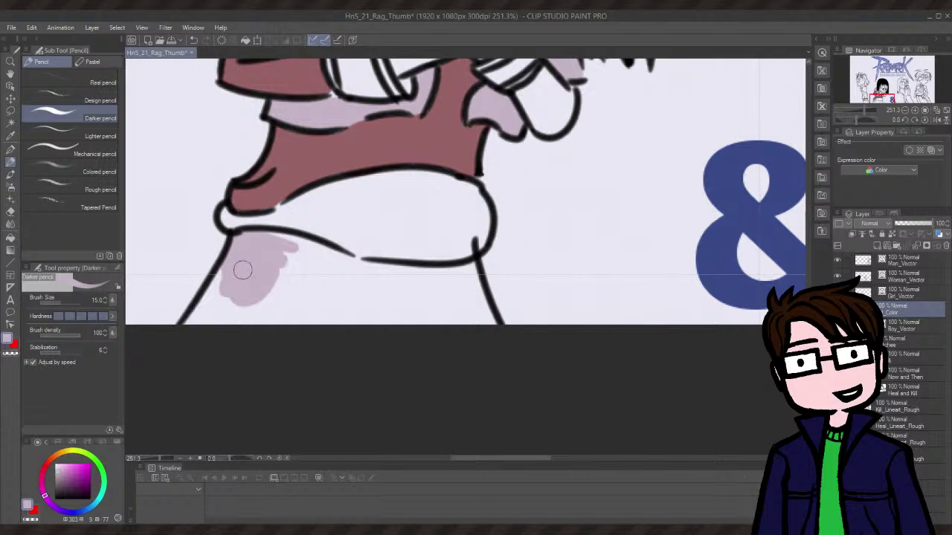
mouse_move(240, 270)
left_mouse_down()
mouse_move(182, 328)
mouse_move(239, 322)
mouse_move(254, 298)
mouse_move(289, 315)
mouse_move(277, 278)
mouse_move(259, 279)
mouse_move(280, 300)
mouse_move(266, 298)
mouse_move(324, 310)
mouse_move(276, 241)
mouse_move(326, 254)
mouse_move(317, 253)
mouse_move(331, 260)
mouse_move(358, 330)
mouse_move(402, 327)
mouse_move(400, 314)
mouse_move(349, 279)
mouse_move(363, 303)
mouse_move(383, 310)
mouse_move(366, 272)
mouse_move(330, 260)
mouse_move(409, 288)
mouse_move(428, 307)
mouse_move(475, 296)
mouse_move(486, 315)
mouse_move(470, 266)
mouse_move(455, 294)
mouse_move(462, 305)
mouse_move(400, 290)
mouse_move(409, 283)
mouse_move(384, 268)
mouse_move(366, 270)
mouse_move(413, 276)
left_mouse_up()
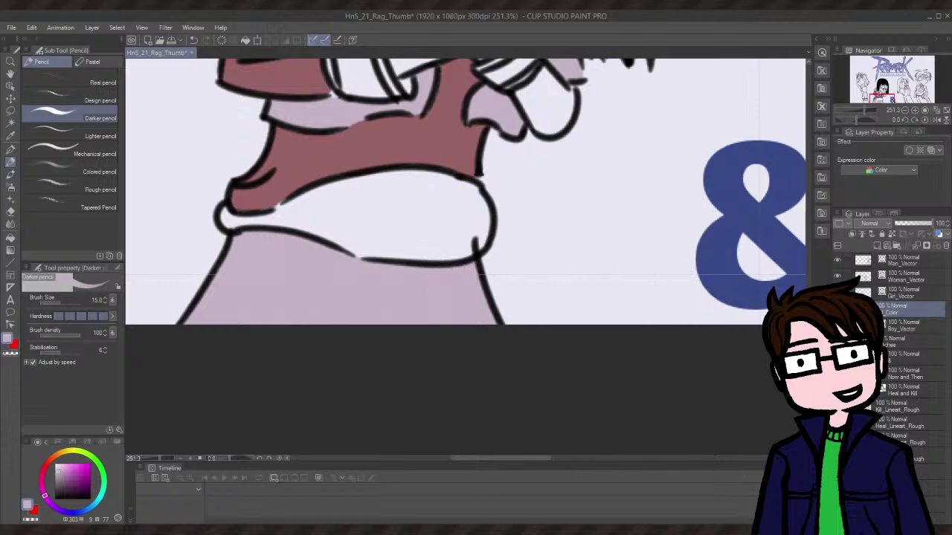
- Mix a deep red with hue 9, saturation 100 and brightness 38 as the drawing colour
scroll(465, 257, "up", 5)
scroll(464, 257, "down", 3)
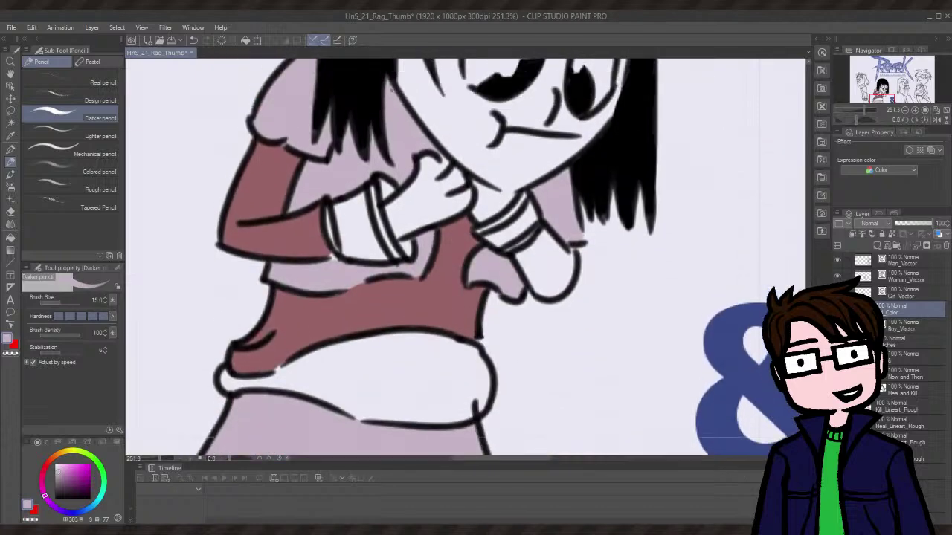
scroll(465, 257, "up", 2)
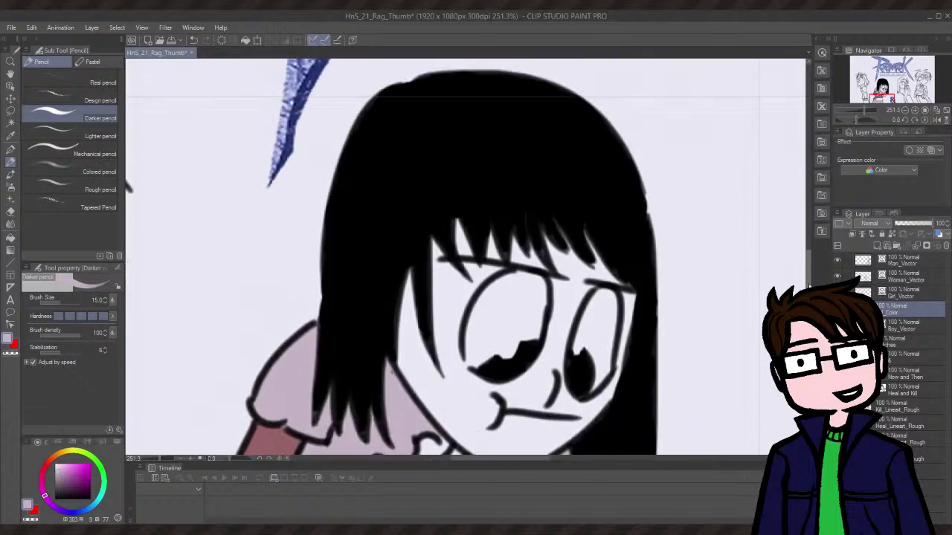
scroll(465, 257, "down", 10)
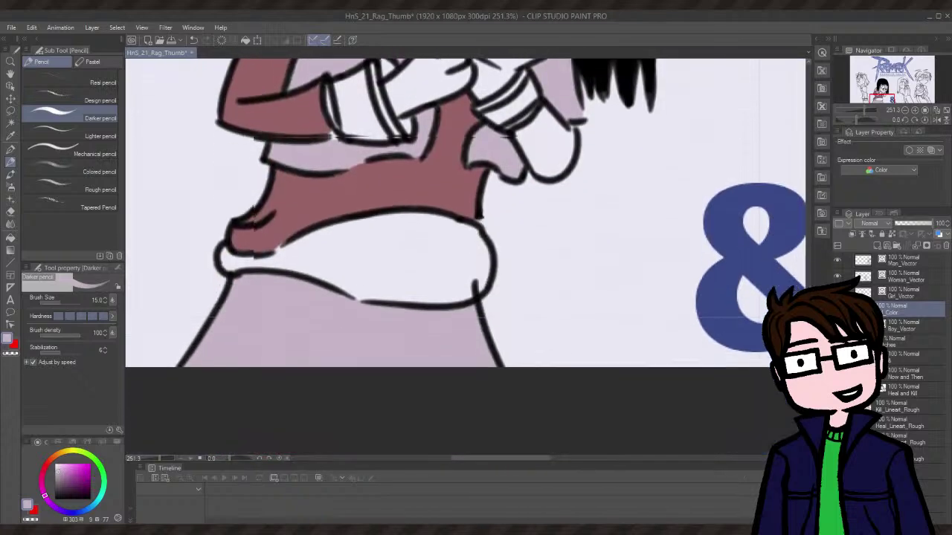
scroll(476, 184, "down", 3)
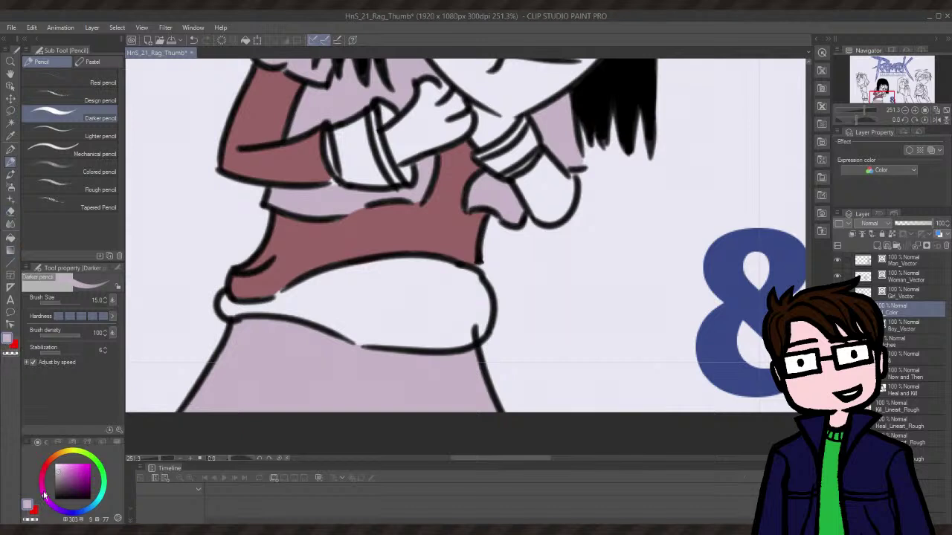
left_click_drag(53, 465, 53, 452)
left_click(87, 487)
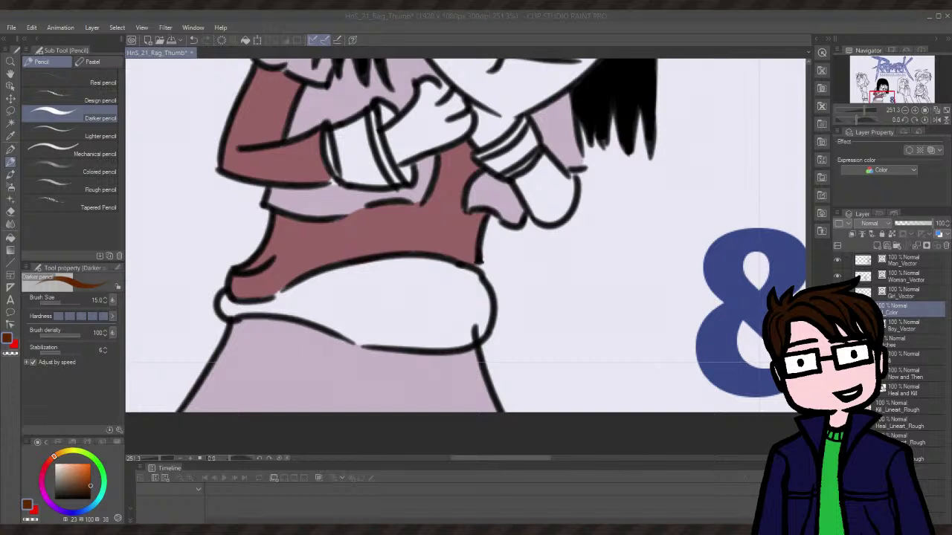
left_click(55, 462)
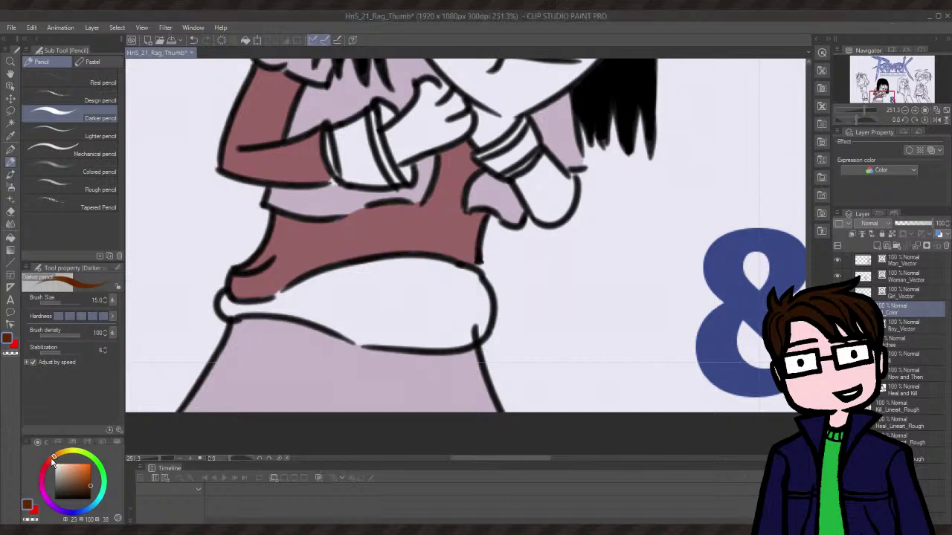
left_click_drag(53, 461, 51, 458)
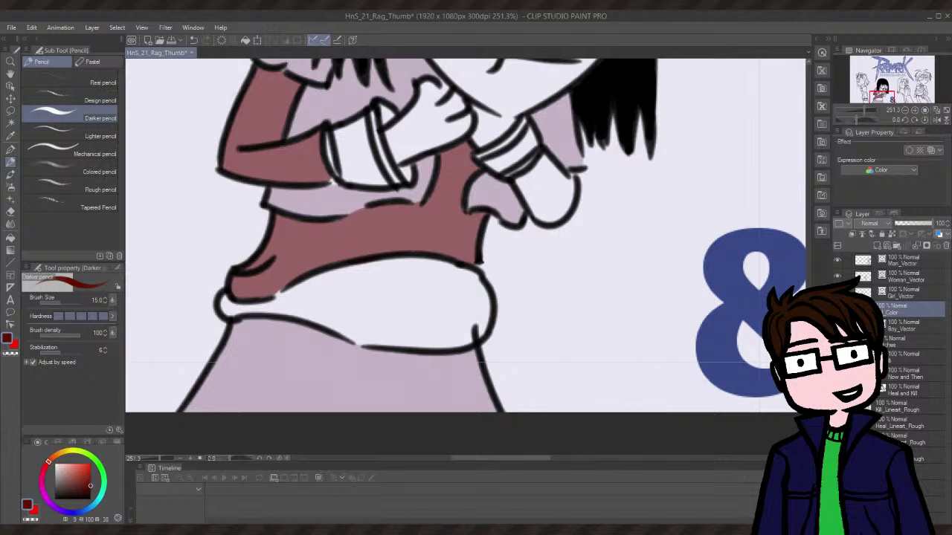
scroll(476, 196, "up", 5)
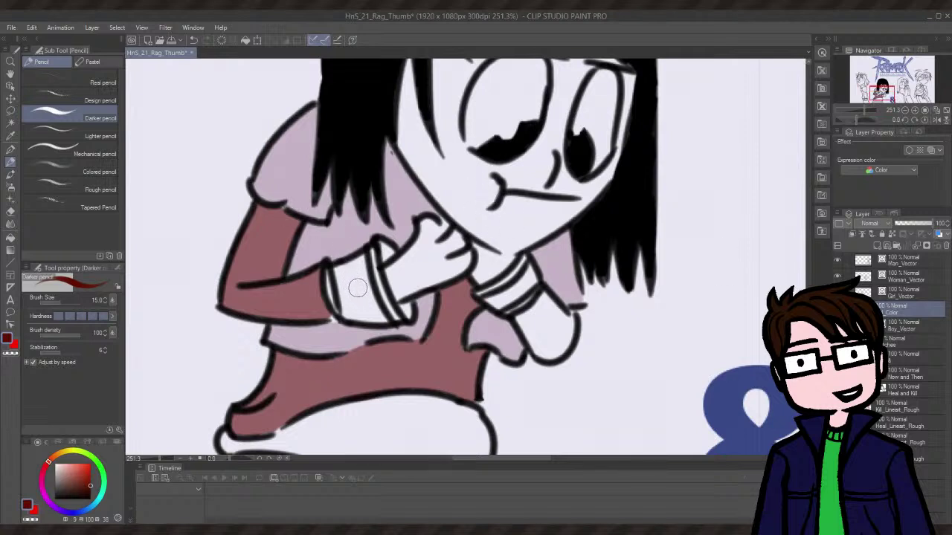
mouse_move(358, 286)
left_mouse_down()
mouse_move(372, 279)
mouse_move(362, 266)
mouse_move(390, 254)
mouse_move(383, 247)
mouse_move(368, 261)
left_mouse_up()
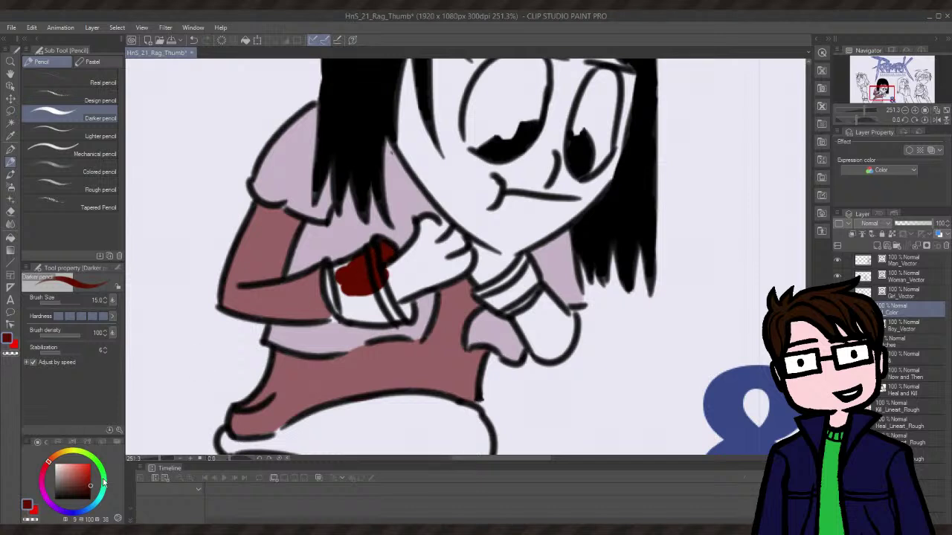
key("ctrl+z")
- Mix a dark brown with hue 9, saturation 51 and brightness 33, and fill the bent arm's hand and cuff with it
left_click_drag(91, 483, 83, 482)
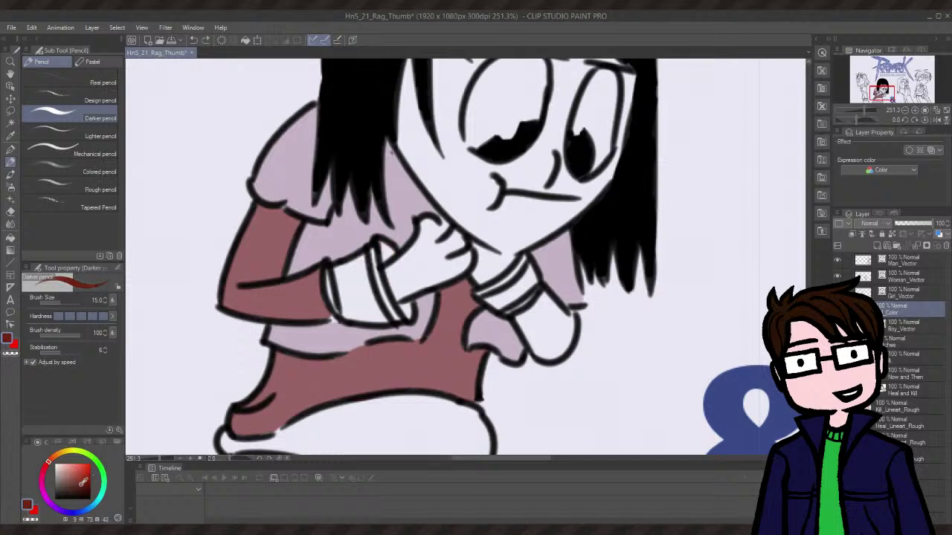
mouse_move(432, 264)
left_mouse_down()
mouse_move(368, 286)
mouse_move(375, 283)
left_mouse_up()
key("ctrl+z")
mouse_move(444, 262)
left_mouse_down()
mouse_move(376, 296)
mouse_move(404, 273)
mouse_move(428, 225)
mouse_move(445, 229)
mouse_move(465, 258)
mouse_move(440, 263)
mouse_move(438, 251)
mouse_move(423, 285)
mouse_move(434, 278)
mouse_move(413, 268)
mouse_move(429, 246)
left_mouse_up()
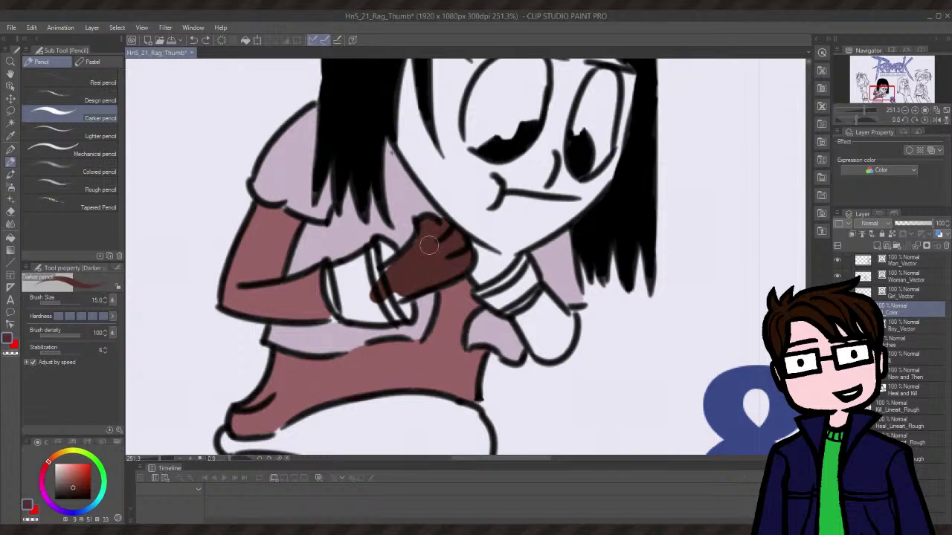
mouse_move(399, 278)
left_mouse_down()
mouse_move(382, 247)
mouse_move(389, 261)
mouse_move(380, 278)
mouse_move(397, 313)
mouse_move(296, 239)
mouse_move(348, 270)
mouse_move(376, 252)
mouse_move(355, 279)
mouse_move(377, 266)
mouse_move(379, 278)
mouse_move(363, 262)
mouse_move(348, 283)
mouse_move(380, 291)
mouse_move(405, 314)
mouse_move(349, 309)
mouse_move(353, 293)
mouse_move(383, 310)
mouse_move(337, 313)
mouse_move(331, 274)
left_mouse_up()
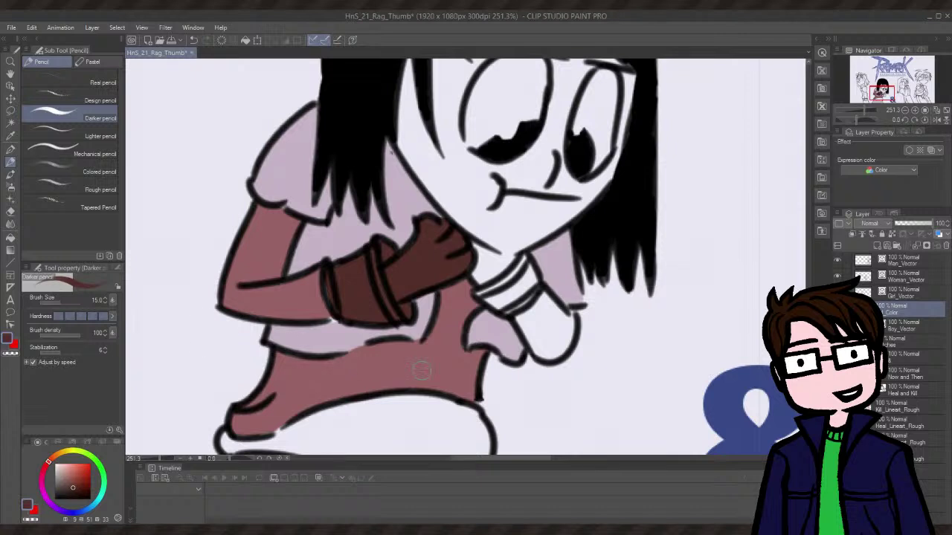
- Fill the other arm's wrist, cuff and forearm below the chin with the same dark brown
mouse_move(496, 268)
left_mouse_down()
mouse_move(524, 277)
mouse_move(522, 261)
mouse_move(536, 289)
mouse_move(532, 304)
mouse_move(474, 271)
mouse_move(500, 301)
mouse_move(479, 290)
mouse_move(521, 313)
mouse_move(517, 290)
mouse_move(534, 313)
mouse_move(514, 282)
mouse_move(511, 299)
mouse_move(551, 347)
mouse_move(554, 326)
mouse_move(539, 301)
mouse_move(566, 322)
mouse_move(553, 350)
mouse_move(526, 325)
mouse_move(551, 334)
mouse_move(554, 351)
mouse_move(526, 319)
mouse_move(539, 357)
mouse_move(554, 336)
left_mouse_up()
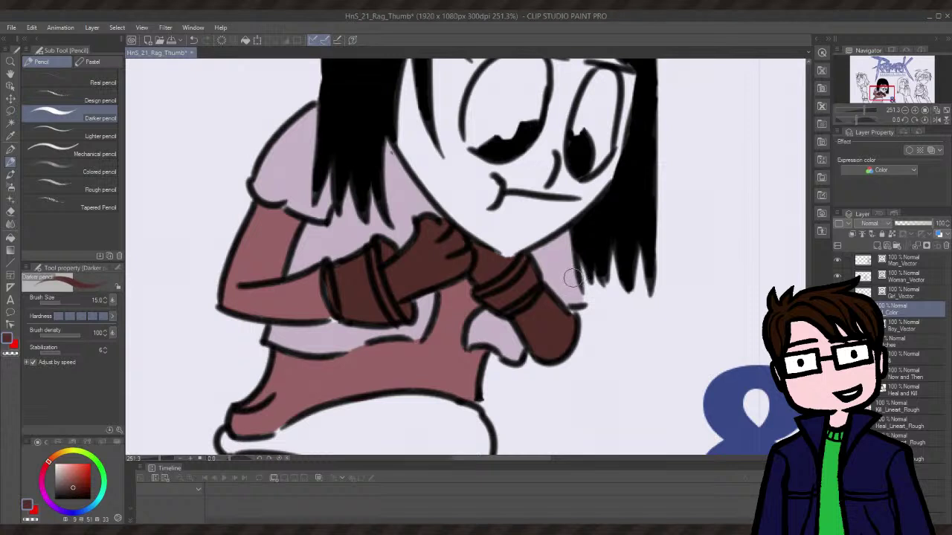
scroll(466, 257, "up", 5)
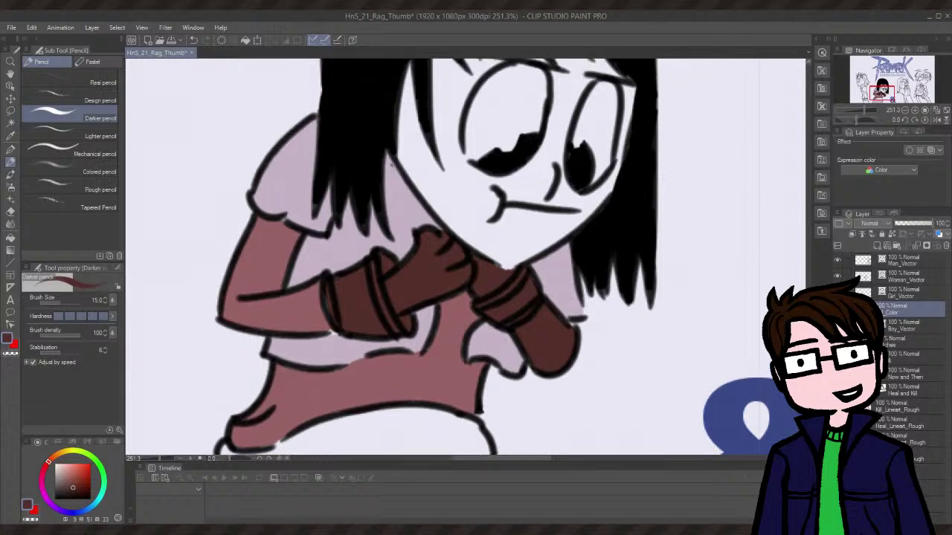
scroll(466, 258, "down", 2)
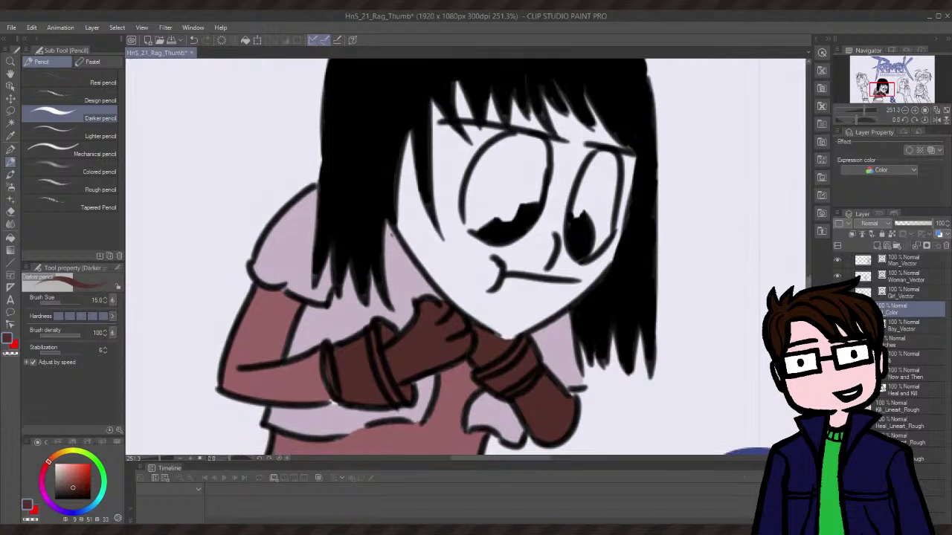
- Test pale pink-mauve skin tones around hue 317 on the girl's cheek, undoing each test stroke
scroll(465, 257, "up", 3)
scroll(465, 257, "down", 1)
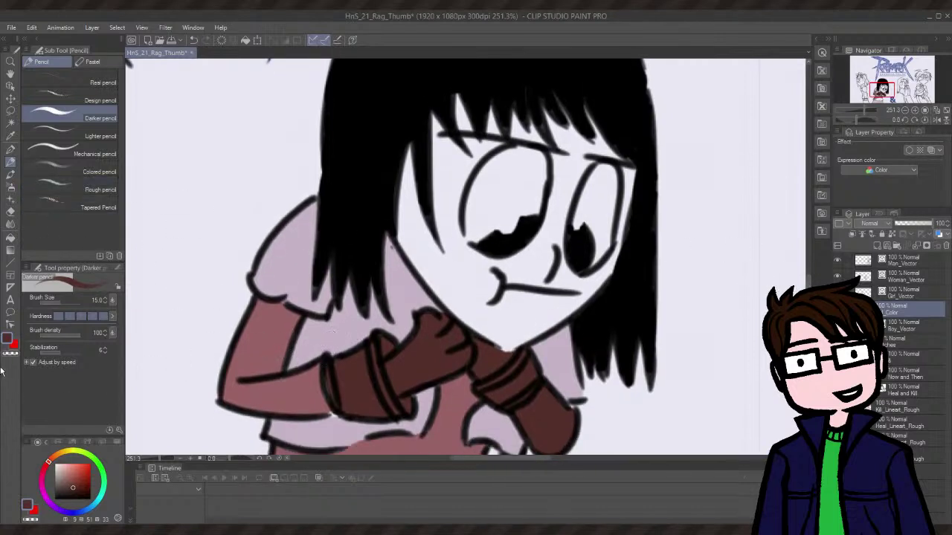
left_click(61, 469)
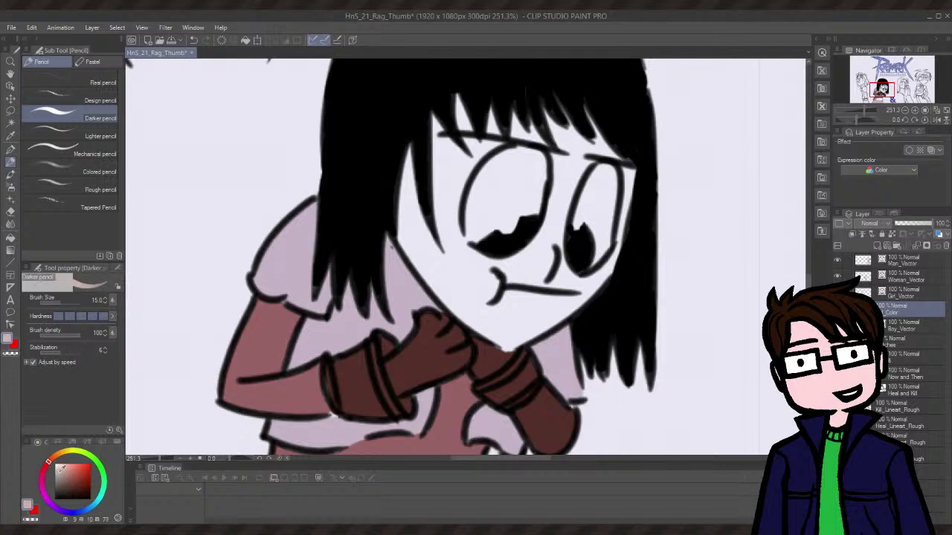
mouse_move(61, 469)
left_mouse_down()
mouse_move(49, 468)
mouse_move(62, 470)
left_mouse_up()
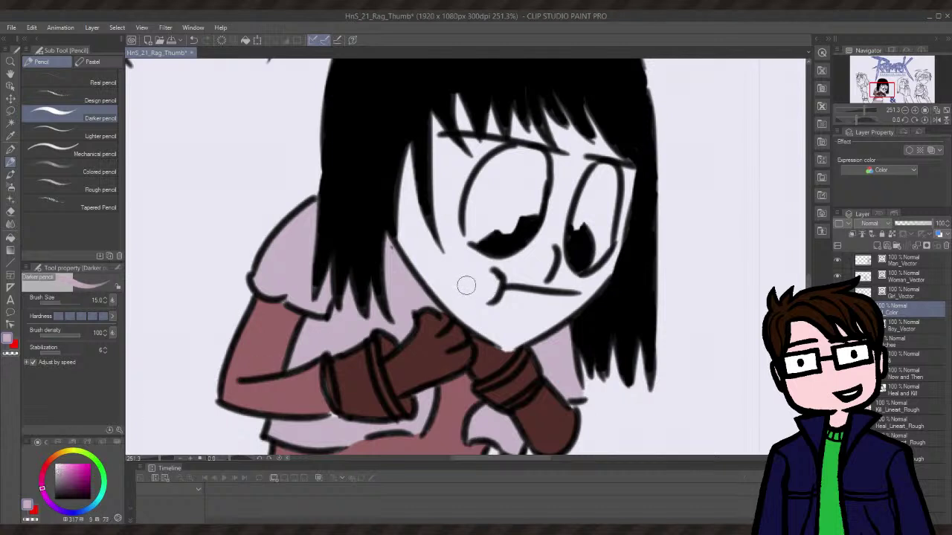
left_click_drag(466, 285, 476, 296)
key("ctrl+z")
left_click_drag(61, 468, 57, 467)
left_click_drag(446, 269, 482, 309)
key("ctrl+z")
left_click_drag(58, 467, 64, 468)
left_click_drag(453, 272, 467, 310)
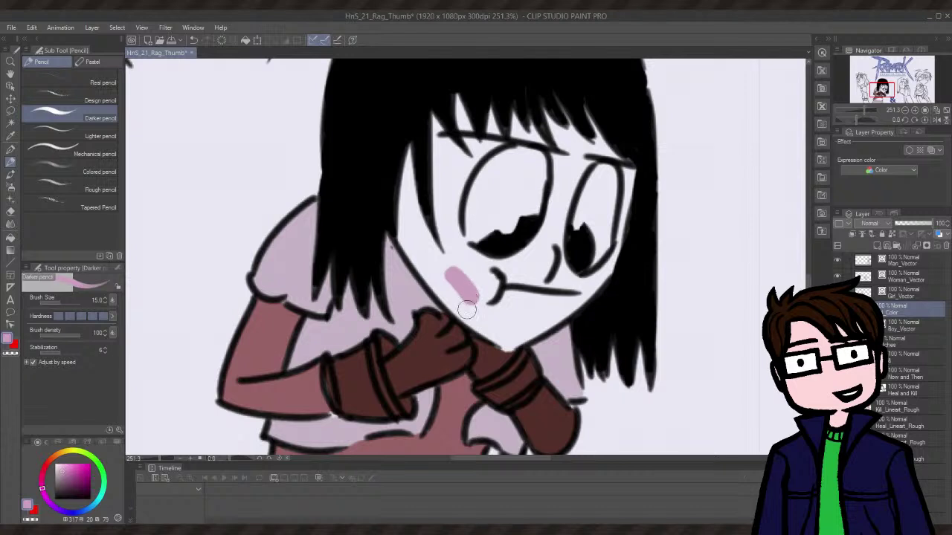
key("ctrl+z")
- Test pale orange skin tones with hue 31 on the girl's cheek and around her mouth, undoing each attempt
left_click_drag(43, 474, 59, 459)
mouse_move(465, 269)
left_mouse_down()
mouse_move(446, 301)
mouse_move(476, 327)
left_mouse_up()
key("ctrl+z")
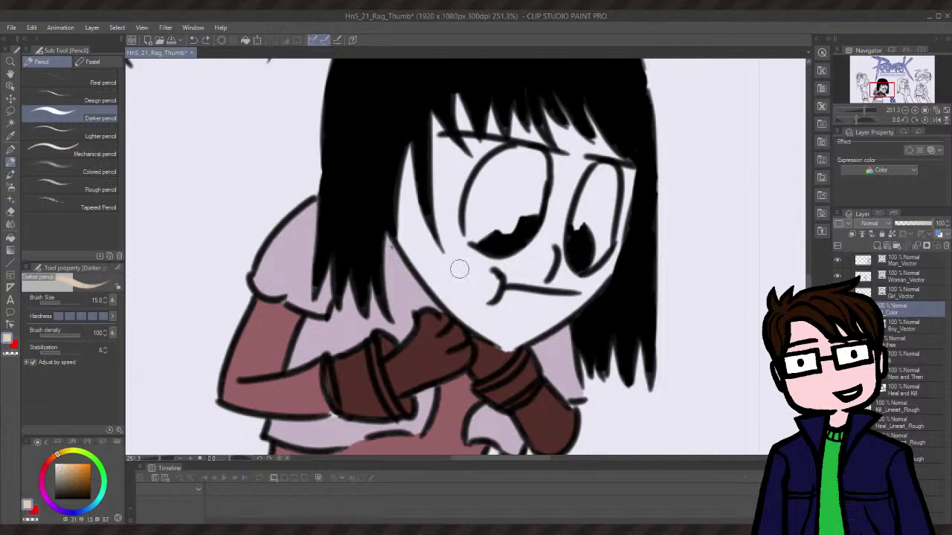
mouse_move(455, 266)
left_mouse_down()
mouse_move(481, 292)
mouse_move(467, 281)
mouse_move(490, 318)
left_mouse_up()
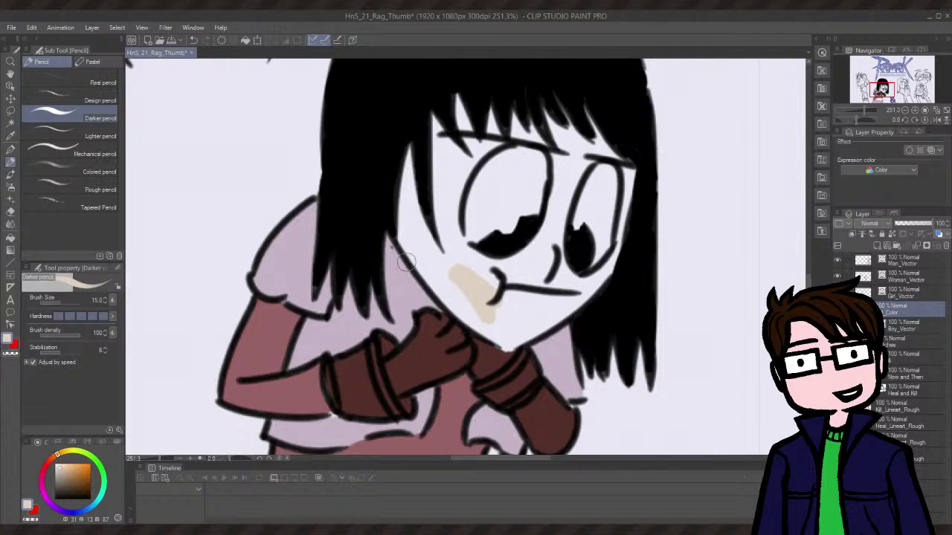
key("ctrl+z")
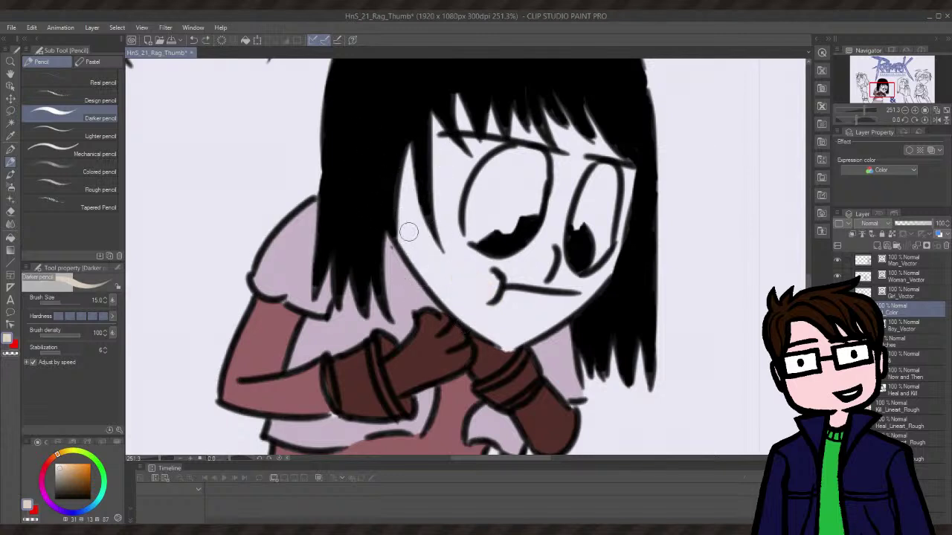
left_click_drag(405, 218, 452, 292)
key("ctrl+z")
mouse_move(468, 272)
left_mouse_down()
mouse_move(507, 301)
mouse_move(481, 278)
mouse_move(512, 292)
mouse_move(530, 255)
mouse_move(485, 272)
mouse_move(470, 251)
left_mouse_up()
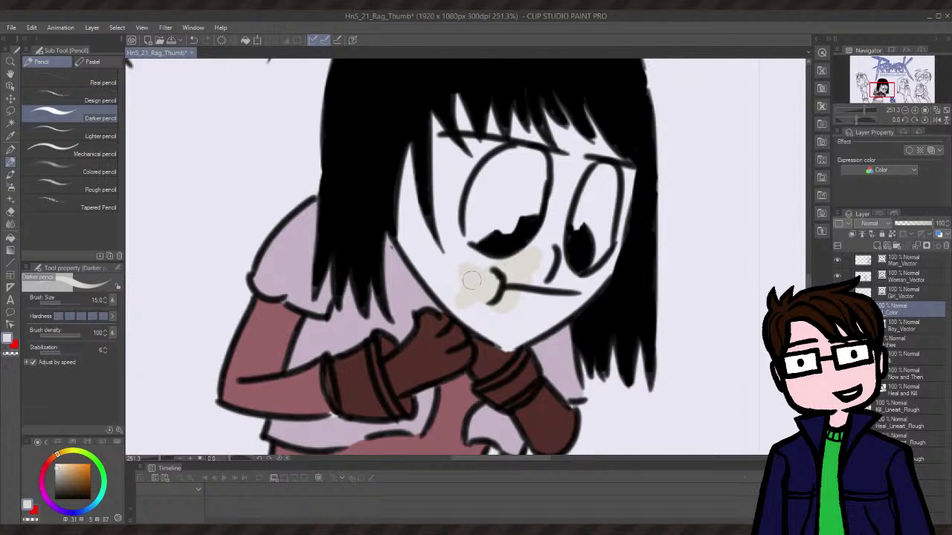
key("ctrl+z")
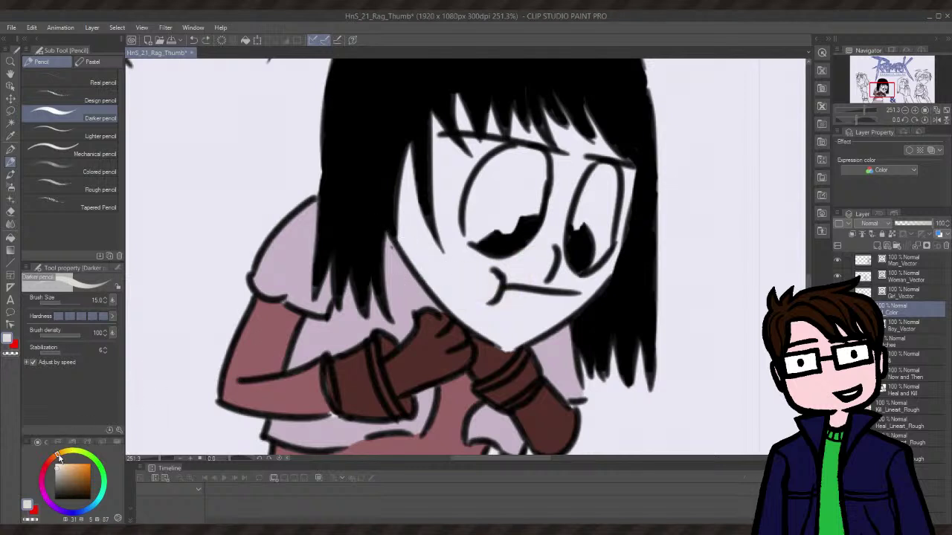
- Set the drawing hue to 6, test the pale tint at saturation 5 on the lower face, and undo the test strokes
left_click_drag(56, 456, 51, 461)
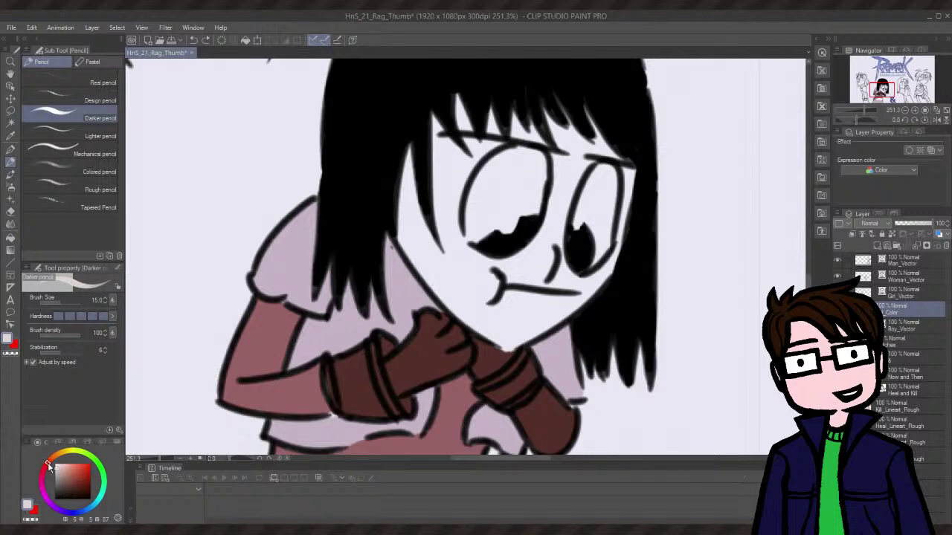
mouse_move(490, 289)
left_mouse_down()
mouse_move(462, 277)
mouse_move(506, 312)
mouse_move(493, 274)
mouse_move(525, 266)
mouse_move(493, 288)
left_mouse_up()
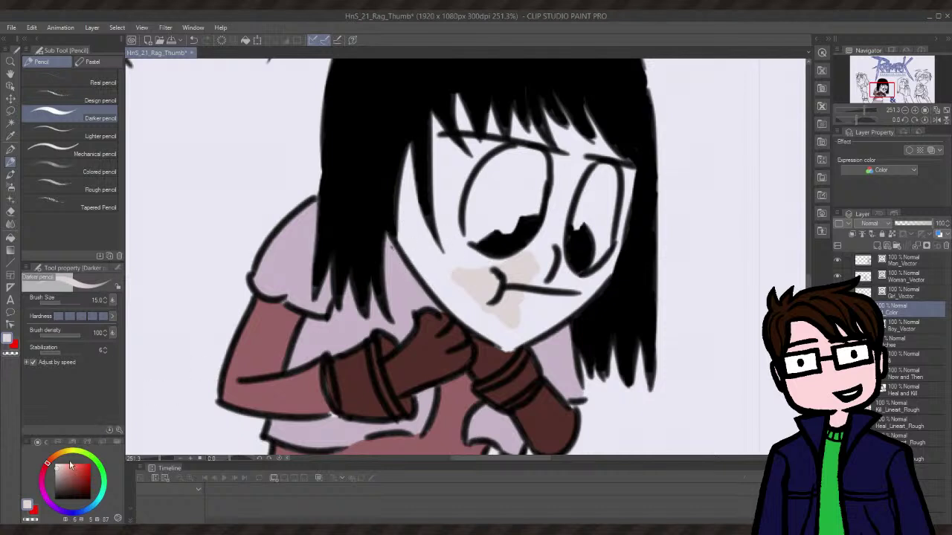
mouse_move(455, 261)
left_mouse_down()
mouse_move(537, 269)
mouse_move(524, 275)
left_mouse_up()
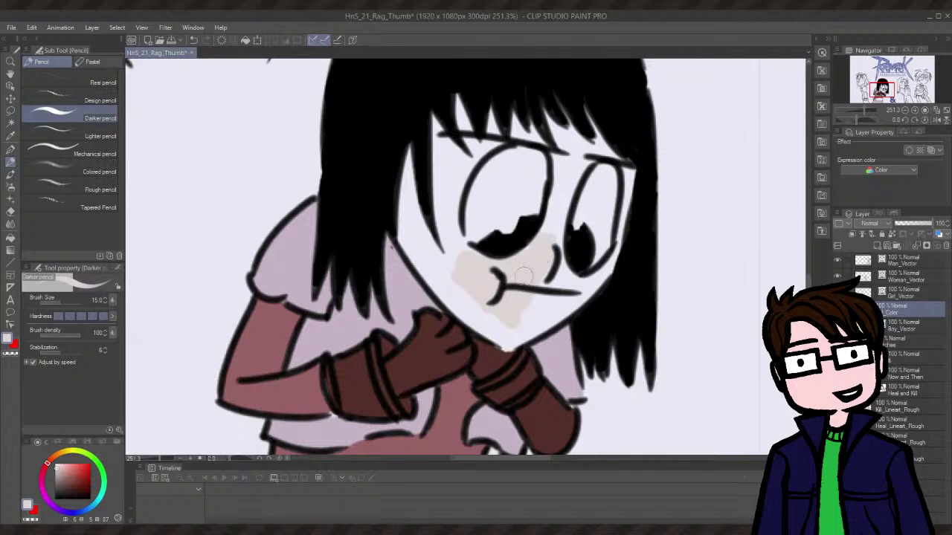
key("ctrl+z")
key("ctrl+z")
key("ctrl+z")
key("ctrl+z")
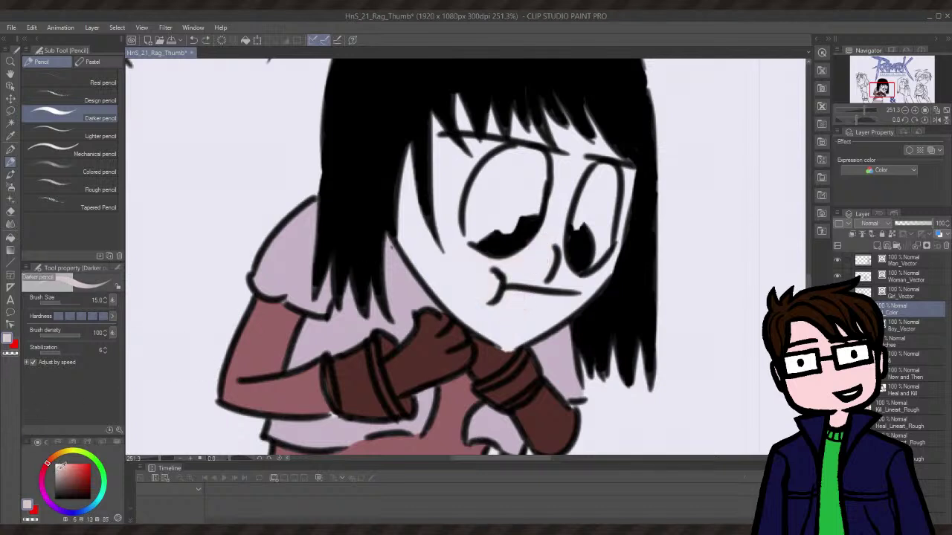
- Mix a pale skin pink with hue 6 and saturation 15, and paint the cheek, jaw and side of the face
mouse_move(525, 314)
left_mouse_down()
mouse_move(496, 295)
mouse_move(482, 306)
mouse_move(502, 293)
left_mouse_up()
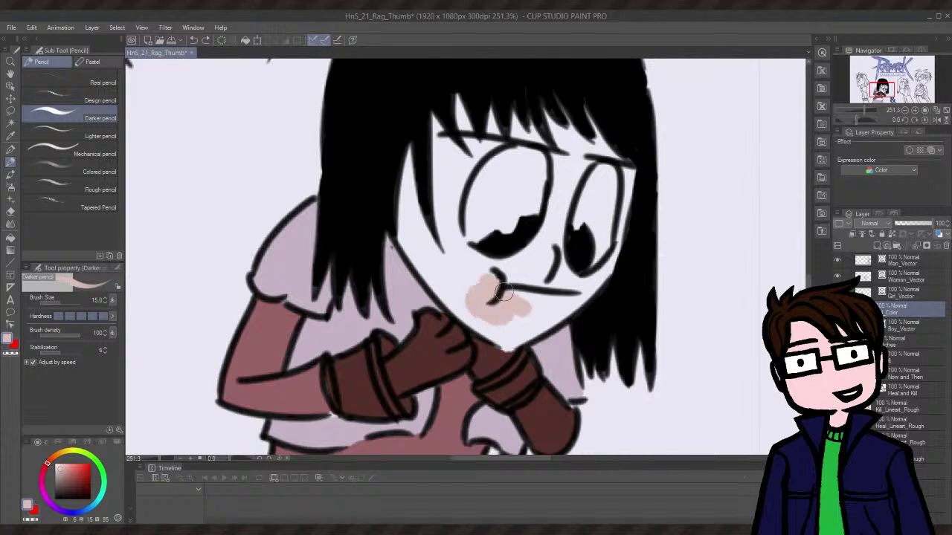
mouse_move(449, 265)
left_mouse_down()
mouse_move(483, 301)
mouse_move(469, 294)
mouse_move(435, 231)
mouse_move(443, 195)
mouse_move(438, 245)
mouse_move(464, 309)
mouse_move(432, 279)
mouse_move(480, 275)
mouse_move(461, 265)
mouse_move(476, 261)
mouse_move(462, 260)
mouse_move(453, 237)
mouse_move(461, 249)
mouse_move(449, 195)
mouse_move(444, 213)
mouse_move(450, 179)
mouse_move(455, 193)
mouse_move(458, 182)
left_mouse_up()
key("ctrl+z")
mouse_move(454, 294)
left_mouse_down()
mouse_move(467, 308)
mouse_move(446, 300)
mouse_move(473, 318)
left_mouse_up()
mouse_move(440, 272)
left_mouse_down()
mouse_move(417, 258)
mouse_move(432, 276)
mouse_move(415, 226)
left_mouse_up()
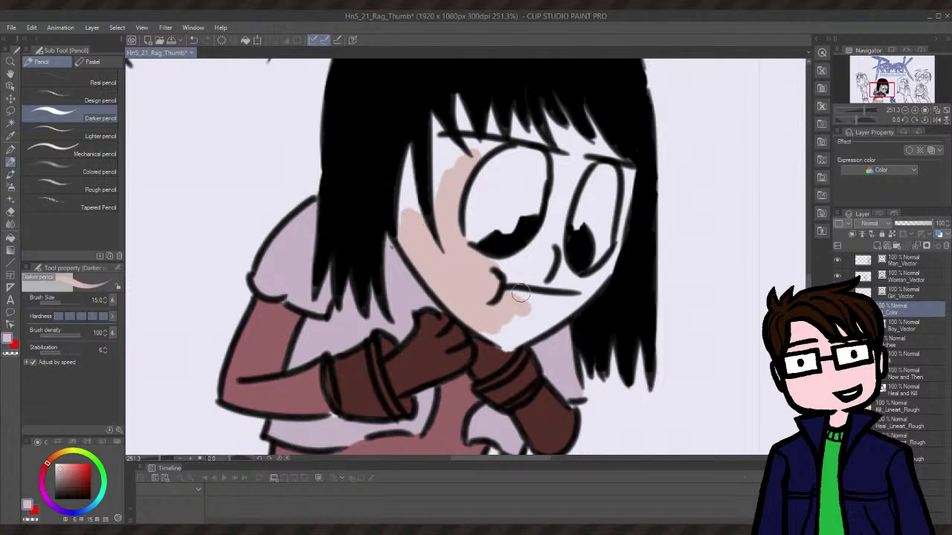
- Extend the skin pink over the mouth, chin, nose, lower forehead and the areas around both eyes
mouse_move(520, 293)
left_mouse_down()
mouse_move(489, 282)
mouse_move(492, 270)
mouse_move(533, 260)
mouse_move(550, 241)
mouse_move(493, 274)
mouse_move(514, 277)
mouse_move(536, 310)
mouse_move(508, 306)
mouse_move(545, 302)
left_mouse_up()
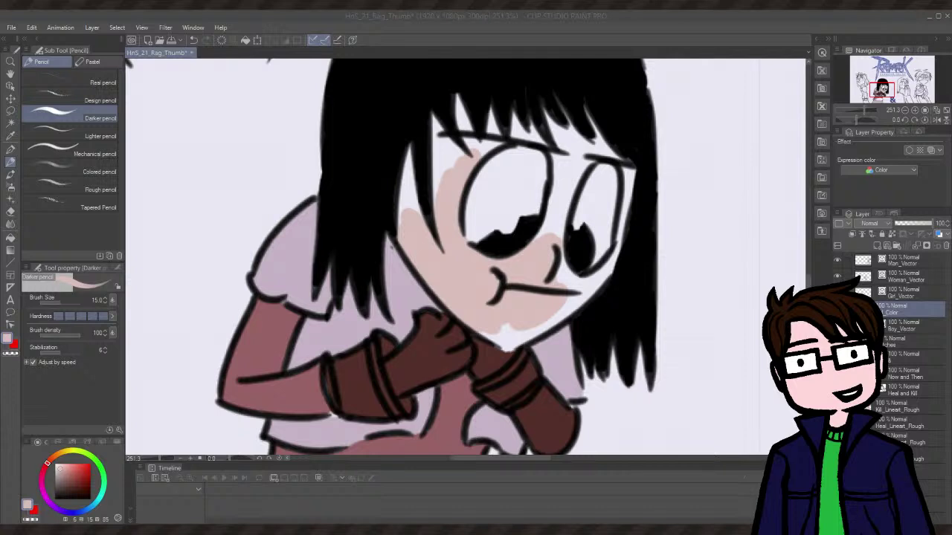
left_click(516, 308)
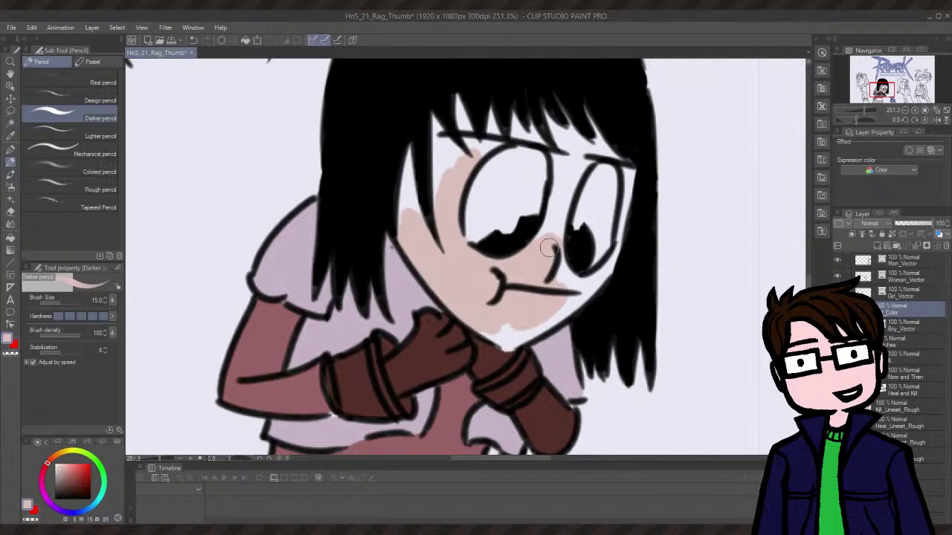
mouse_move(547, 249)
left_mouse_down()
mouse_move(496, 335)
mouse_move(488, 329)
mouse_move(532, 320)
mouse_move(527, 333)
mouse_move(576, 308)
mouse_move(582, 299)
mouse_move(562, 302)
mouse_move(589, 288)
mouse_move(554, 310)
mouse_move(540, 305)
mouse_move(553, 270)
mouse_move(561, 272)
mouse_move(555, 259)
mouse_move(560, 280)
mouse_move(597, 285)
mouse_move(581, 288)
mouse_move(598, 276)
mouse_move(571, 297)
mouse_move(558, 276)
mouse_move(567, 278)
mouse_move(557, 225)
mouse_move(583, 195)
mouse_move(546, 218)
mouse_move(539, 231)
mouse_move(554, 213)
mouse_move(534, 246)
mouse_move(563, 191)
mouse_move(551, 235)
mouse_move(565, 188)
mouse_move(554, 205)
mouse_move(577, 174)
mouse_move(557, 160)
mouse_move(601, 153)
left_mouse_up()
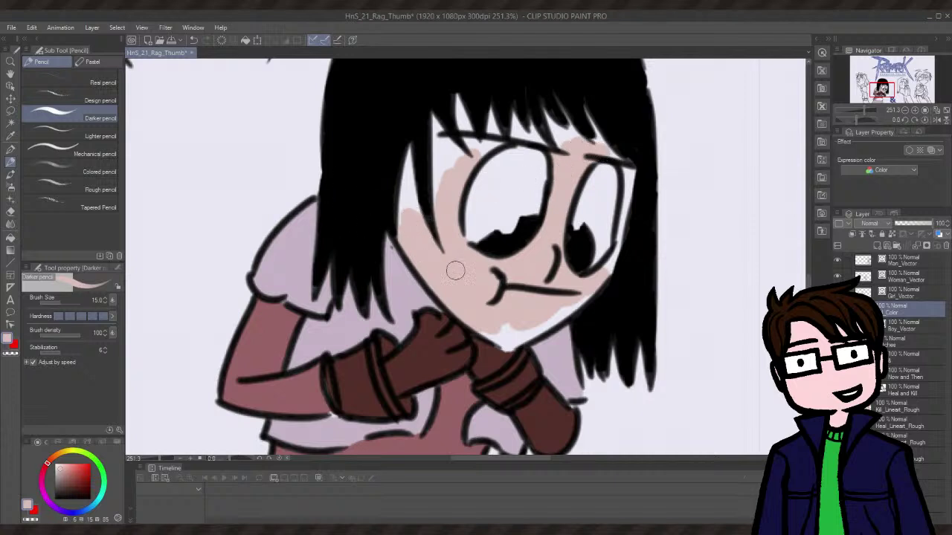
mouse_move(512, 325)
left_mouse_down()
mouse_move(499, 335)
mouse_move(589, 290)
mouse_move(541, 321)
left_mouse_up()
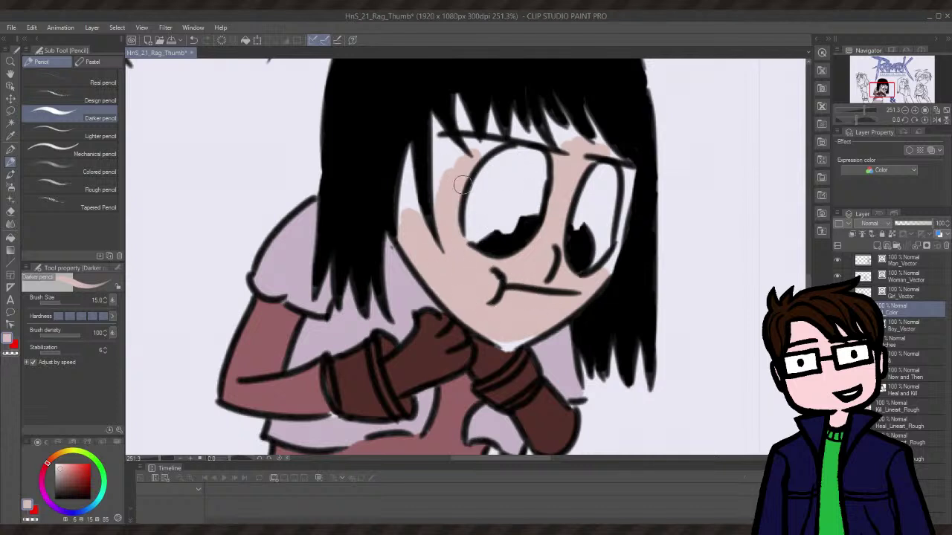
mouse_move(462, 185)
left_mouse_down()
mouse_move(443, 183)
mouse_move(446, 152)
mouse_move(443, 200)
mouse_move(408, 234)
mouse_move(409, 215)
mouse_move(409, 226)
left_mouse_up()
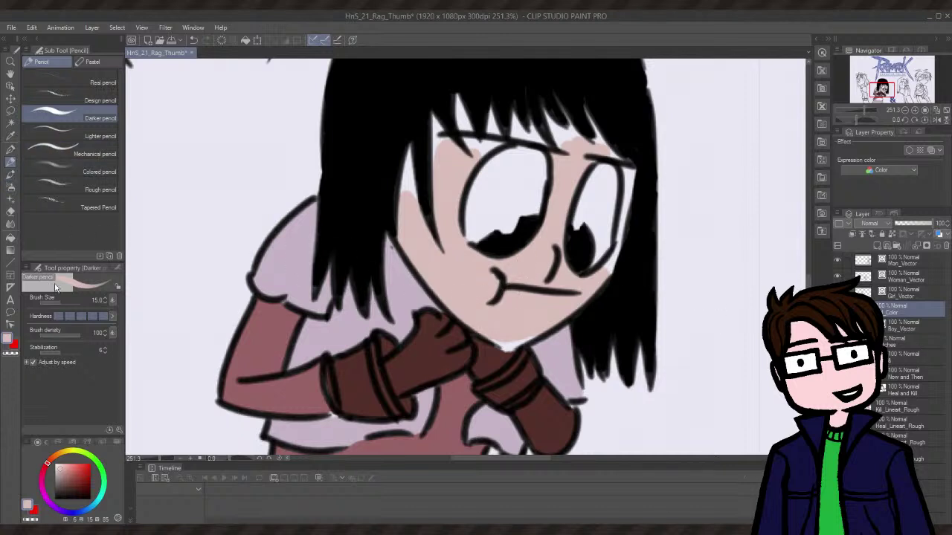
- Reduce the brush size to 8 and fill the skin gaps beside the hair strand, along the chin and beside the far eye
scroll(104, 305, "down", 5)
scroll(106, 307, "down", 1)
mouse_move(412, 207)
left_mouse_down()
mouse_move(409, 152)
mouse_move(411, 200)
mouse_move(411, 188)
left_mouse_up()
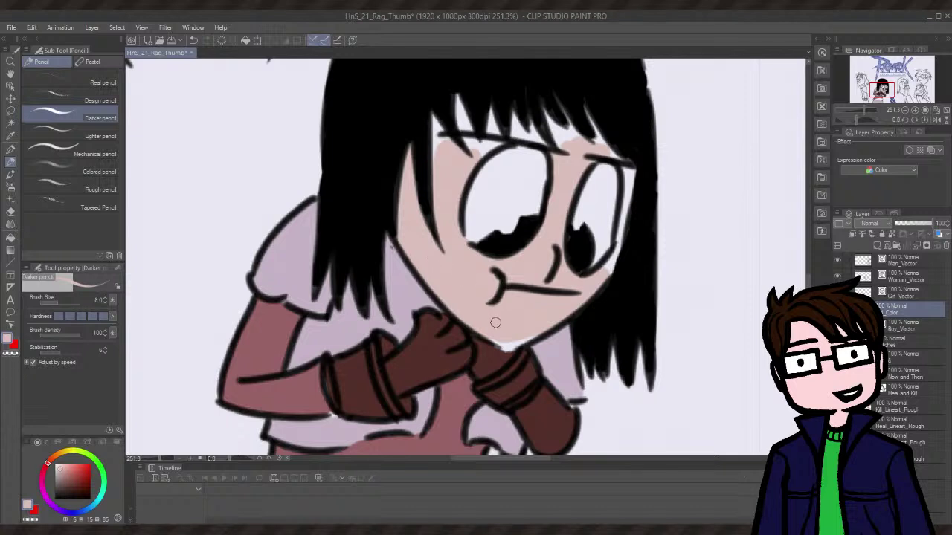
left_click_drag(497, 340, 529, 336)
mouse_move(601, 273)
left_mouse_down()
mouse_move(622, 222)
mouse_move(604, 275)
left_mouse_up()
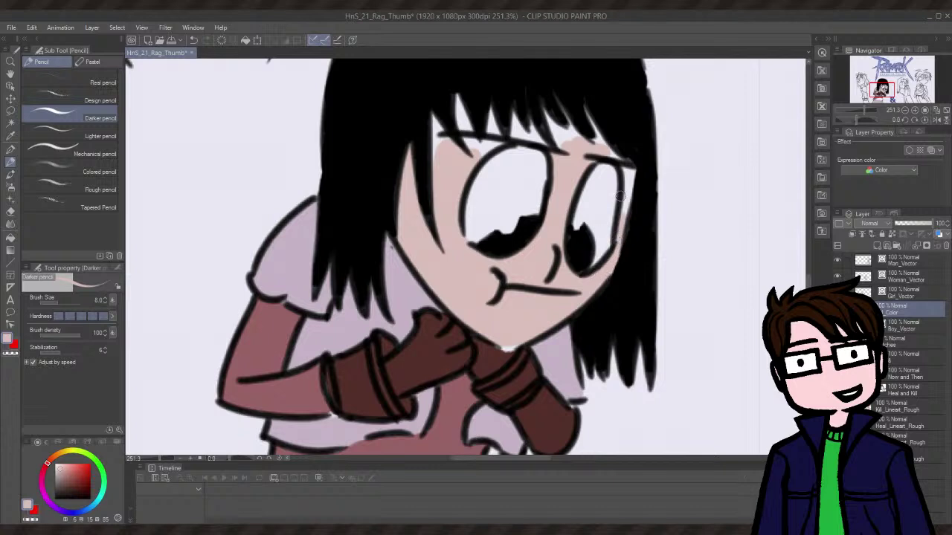
left_click_drag(626, 203, 627, 174)
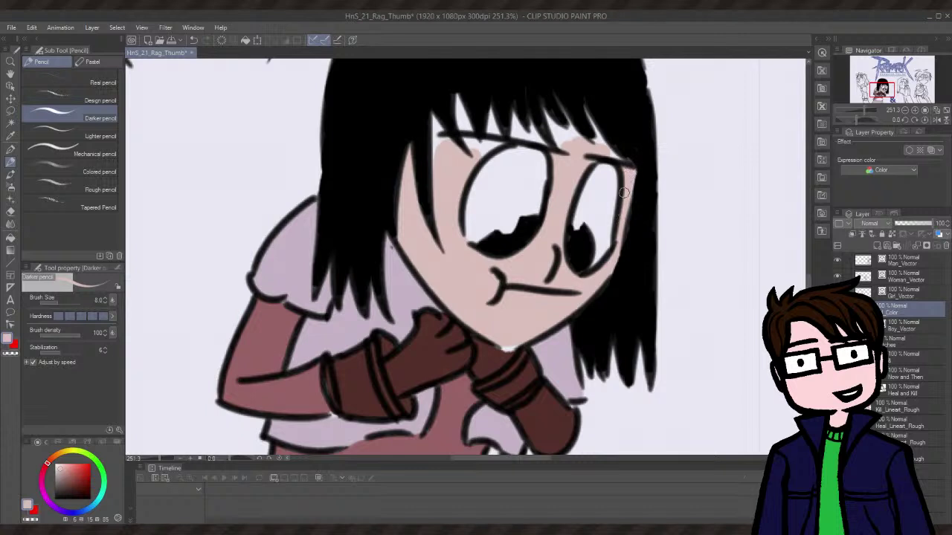
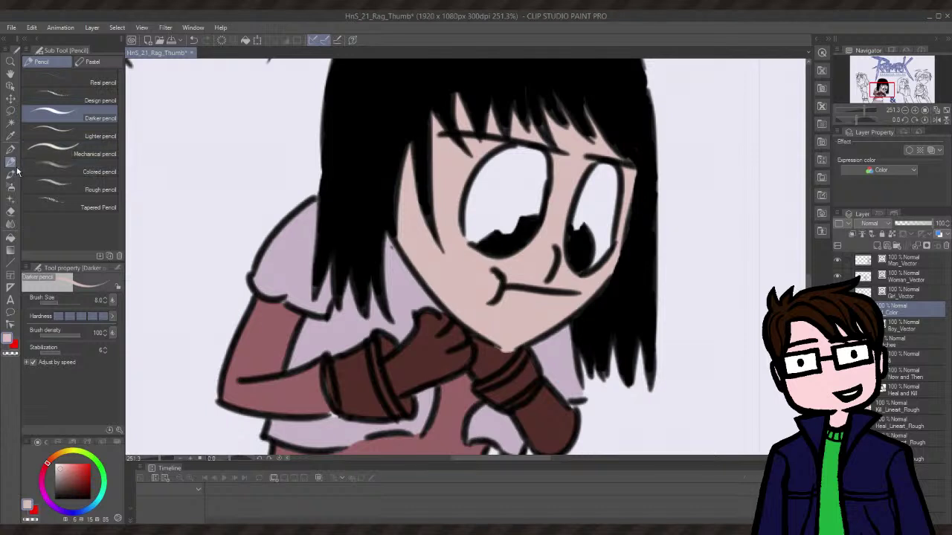
- Sample the dark brown from the glove below the chin as the Darker pencil's drawing colour
left_click(11, 135)
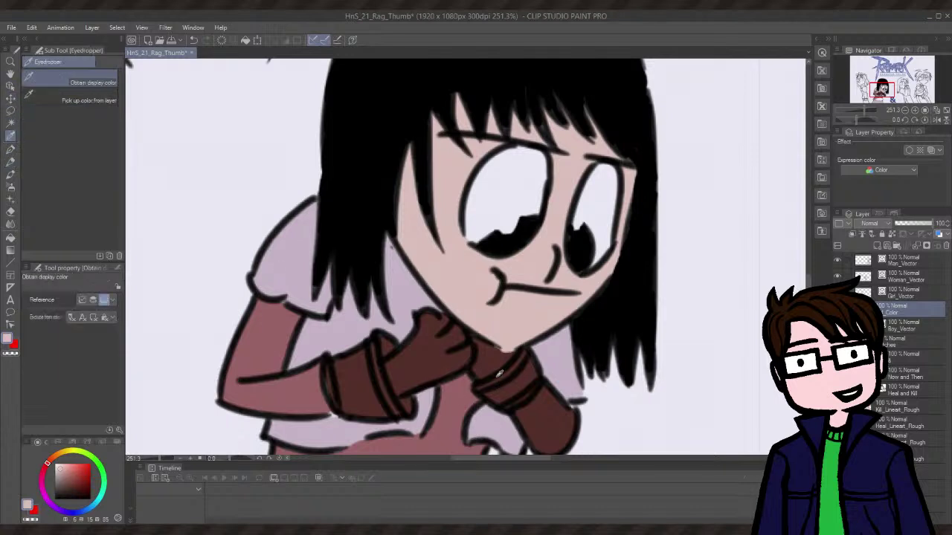
left_click(489, 363)
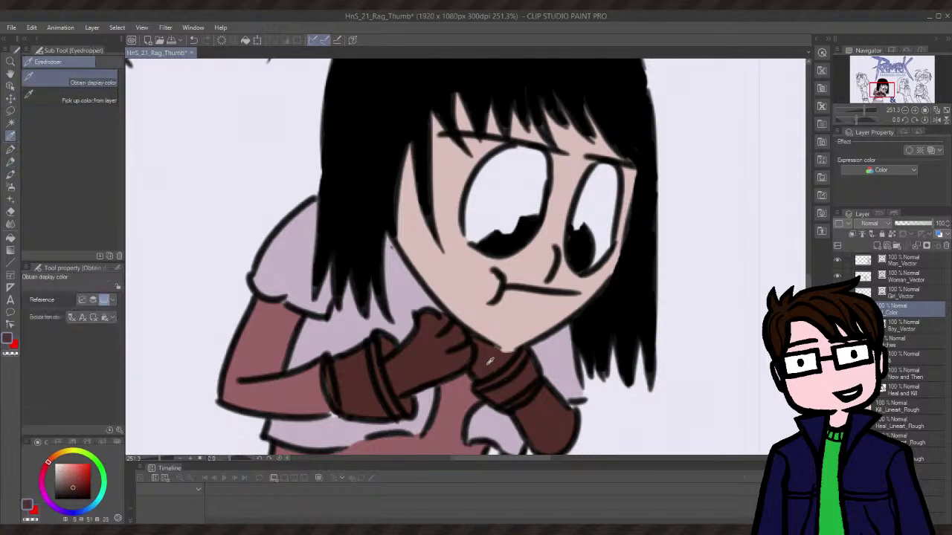
left_click(10, 163)
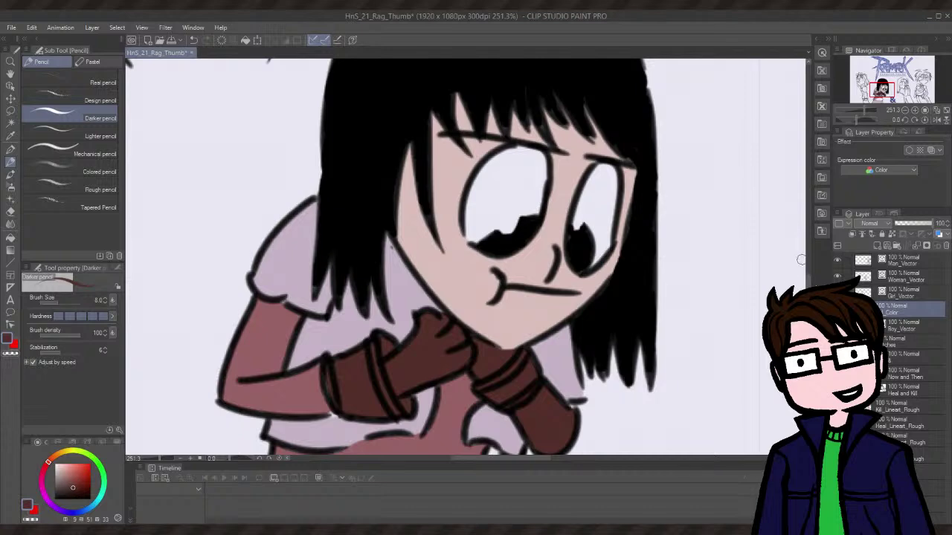
- Fill the waistband between the undershirt and skirt with the gloves' dark brown, raising the brush size to 17 for the remaining gap
scroll(465, 257, "down", 5)
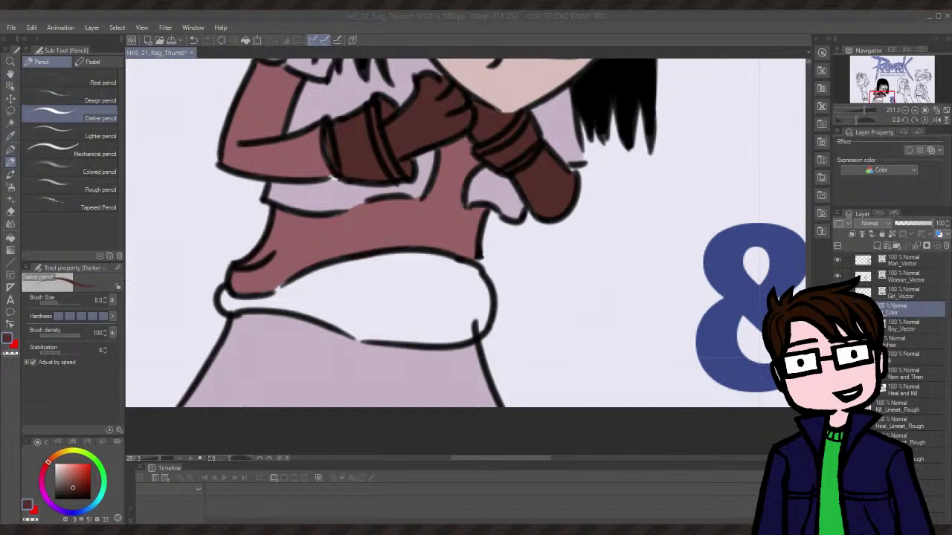
left_click(10, 135)
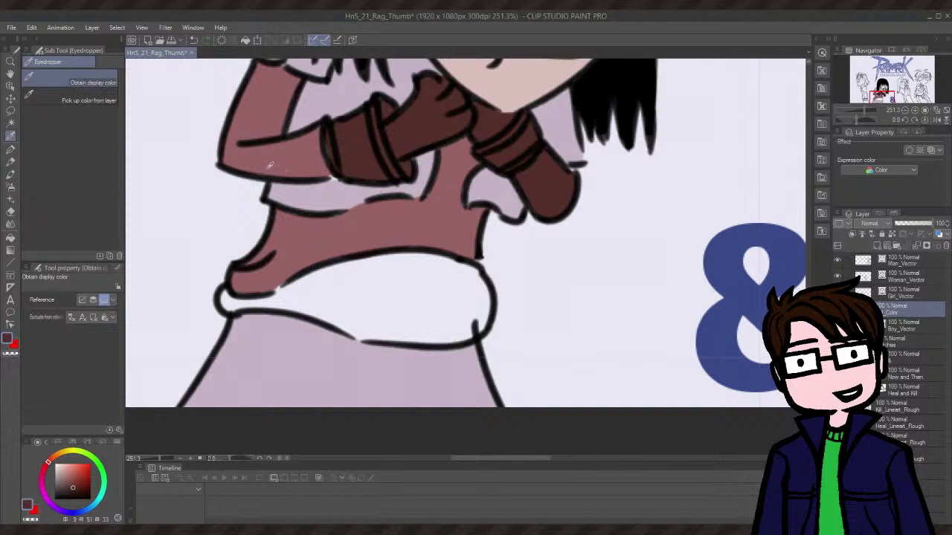
left_click(11, 162)
mouse_move(337, 283)
left_mouse_down()
mouse_move(368, 288)
mouse_move(309, 291)
mouse_move(363, 276)
mouse_move(311, 278)
mouse_move(357, 268)
mouse_move(327, 272)
mouse_move(336, 268)
mouse_move(358, 277)
left_mouse_up()
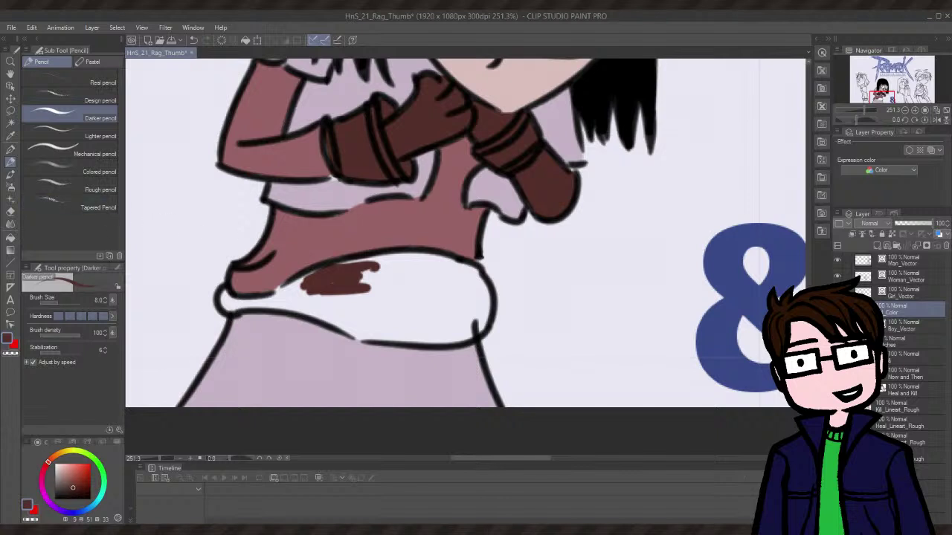
mouse_move(225, 296)
left_mouse_down()
mouse_move(231, 306)
mouse_move(272, 302)
mouse_move(230, 302)
mouse_move(265, 303)
mouse_move(288, 286)
mouse_move(263, 291)
mouse_move(305, 276)
mouse_move(320, 296)
mouse_move(290, 301)
mouse_move(296, 289)
mouse_move(284, 303)
mouse_move(293, 304)
left_mouse_up()
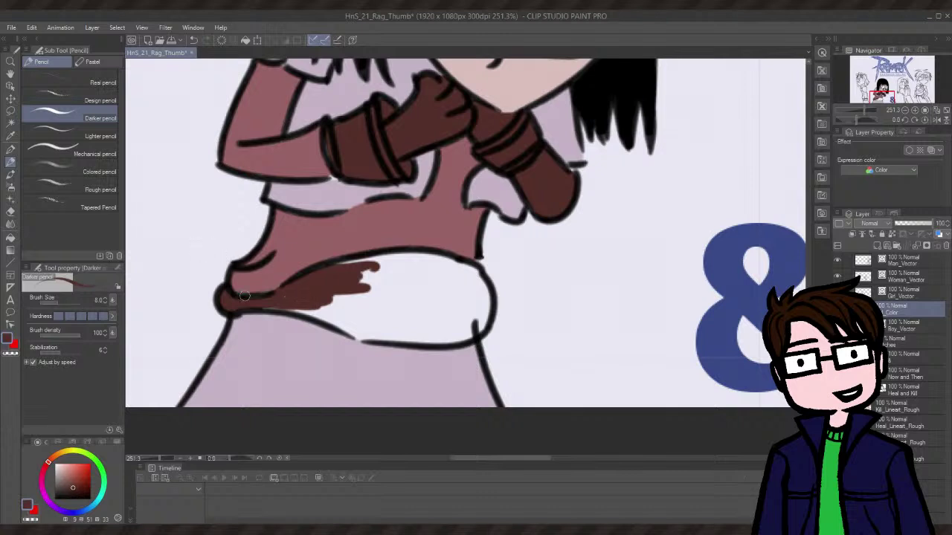
mouse_move(346, 284)
left_mouse_down()
mouse_move(372, 279)
mouse_move(372, 270)
mouse_move(346, 264)
mouse_move(375, 279)
mouse_move(347, 305)
left_mouse_up()
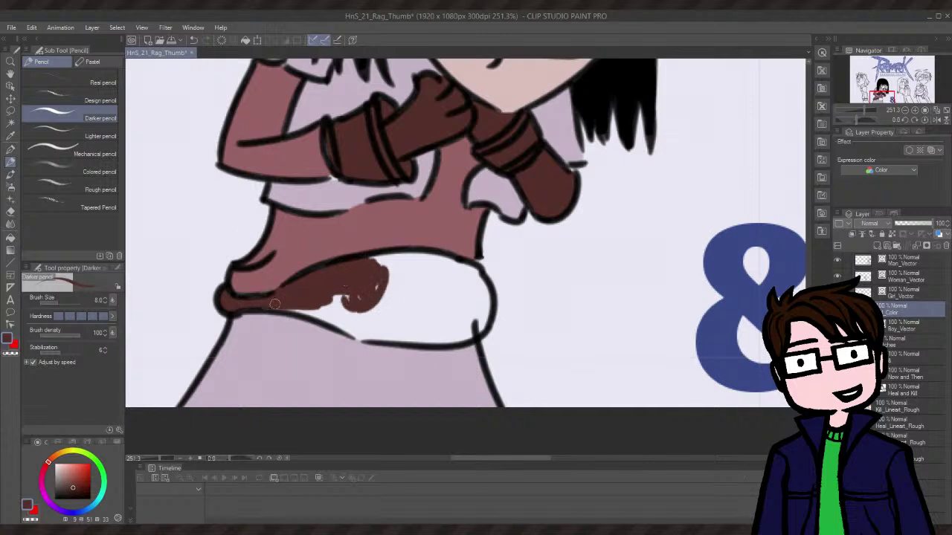
mouse_move(249, 305)
left_mouse_down()
mouse_move(308, 305)
mouse_move(319, 315)
mouse_move(301, 312)
mouse_move(316, 316)
mouse_move(350, 306)
mouse_move(335, 310)
mouse_move(394, 281)
mouse_move(377, 279)
mouse_move(371, 259)
mouse_move(405, 256)
mouse_move(469, 267)
mouse_move(489, 299)
mouse_move(467, 337)
mouse_move(476, 317)
mouse_move(469, 275)
mouse_move(408, 262)
mouse_move(457, 284)
mouse_move(446, 265)
mouse_move(391, 294)
mouse_move(471, 287)
mouse_move(385, 290)
mouse_move(359, 332)
mouse_move(409, 306)
mouse_move(387, 309)
left_mouse_up()
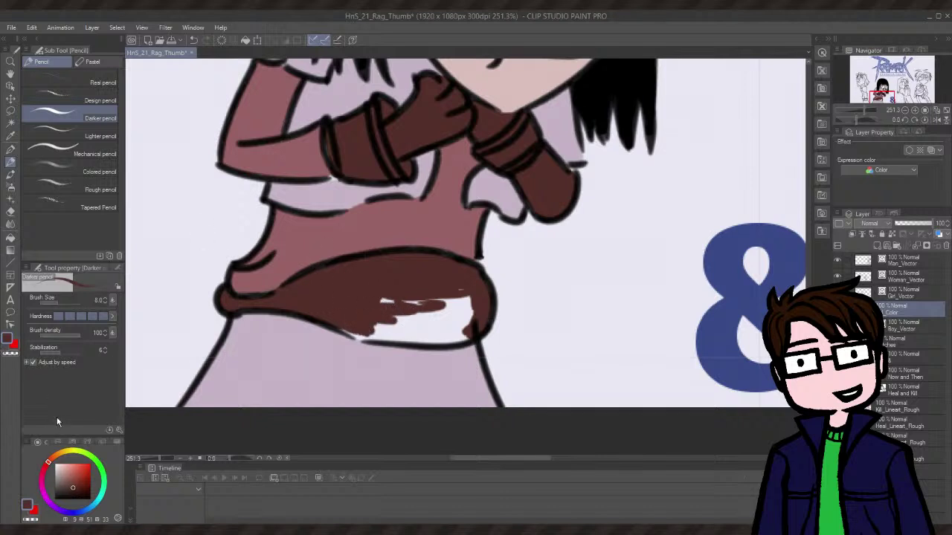
left_click(60, 302)
mouse_move(410, 302)
left_mouse_down()
mouse_move(452, 296)
mouse_move(459, 323)
mouse_move(448, 332)
mouse_move(465, 331)
mouse_move(437, 334)
mouse_move(408, 314)
mouse_move(419, 318)
mouse_move(381, 324)
mouse_move(432, 335)
mouse_move(339, 317)
left_mouse_up()
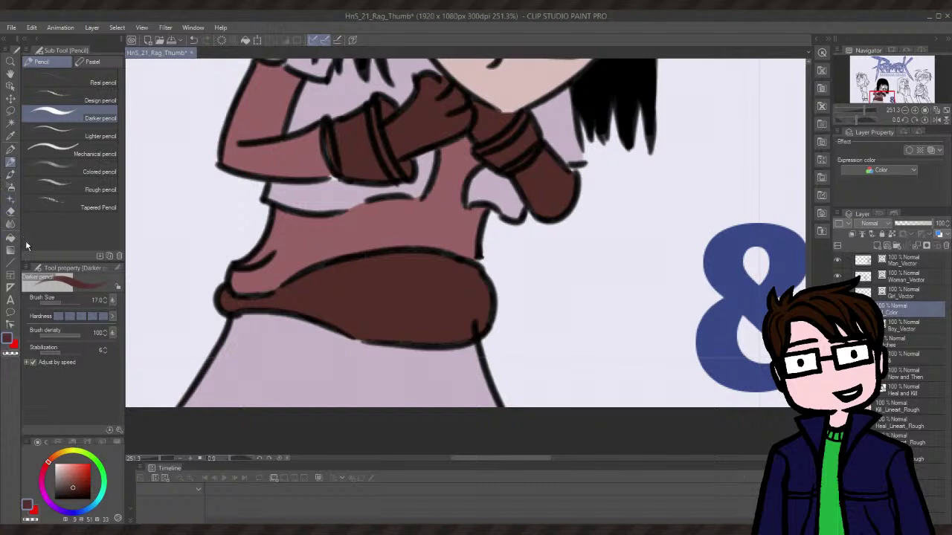
- Mix a golden yellow with hue 45, saturation 73 and value 77 as the Darker pencil's drawing colour
left_click(65, 455)
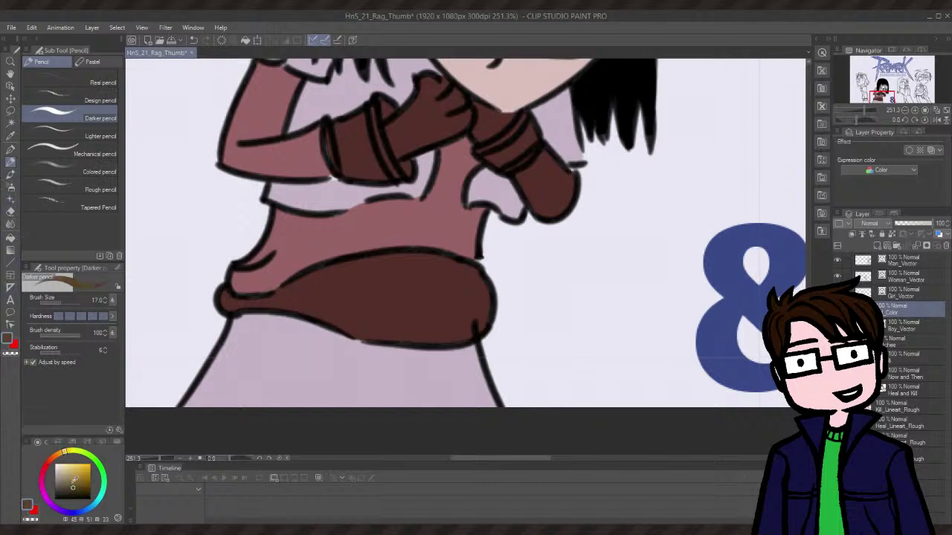
left_click_drag(72, 487, 84, 469)
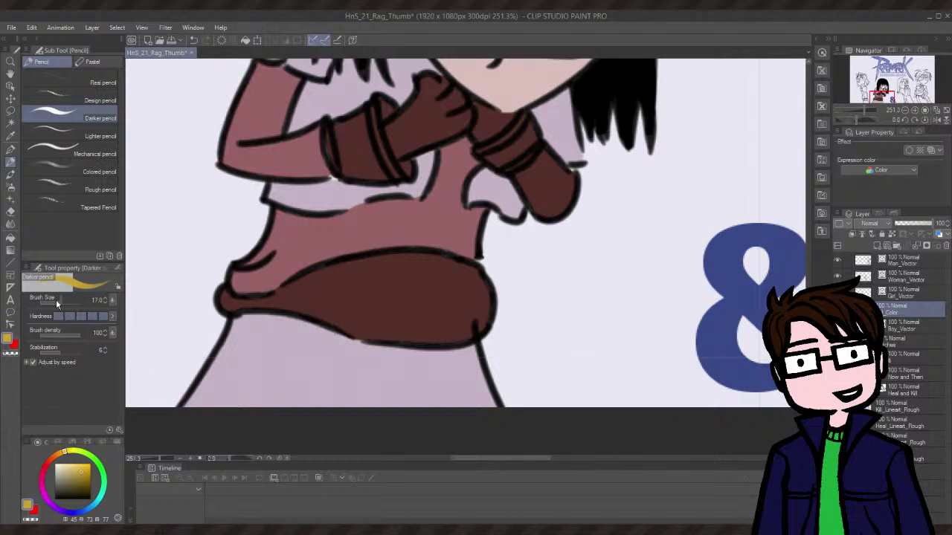
left_click_drag(59, 301, 51, 303)
left_click(104, 304)
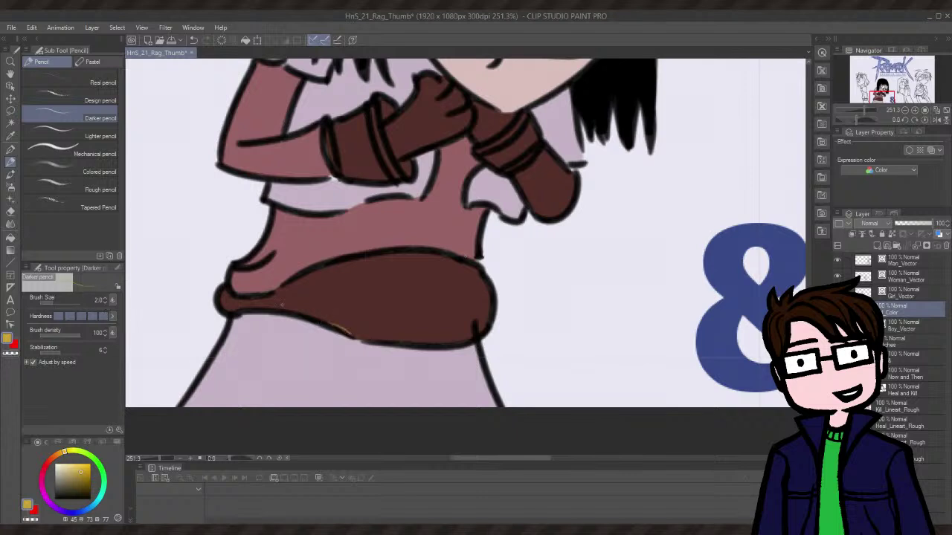
key("ctrl+z")
left_click(107, 299)
left_click_drag(234, 307, 278, 310)
key("ctrl+z")
- Set the brush size to 6 and trace gold trim along the lower and upper edges of the girl's waistband
left_click(74, 194)
key("bracketright")
key("bracketright")
left_click_drag(233, 310, 309, 315)
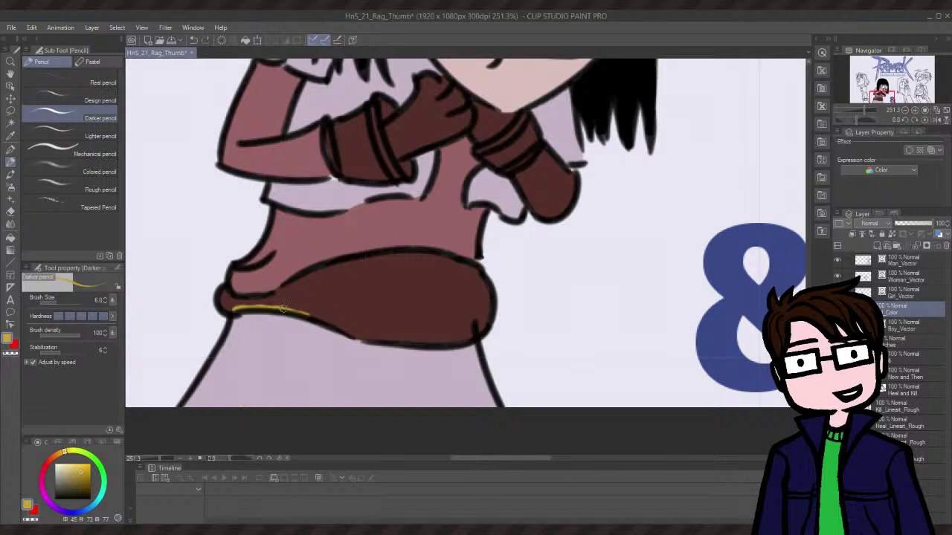
mouse_move(304, 314)
left_mouse_down()
mouse_move(410, 346)
mouse_move(421, 345)
mouse_move(397, 342)
mouse_move(464, 342)
mouse_move(492, 325)
left_mouse_up()
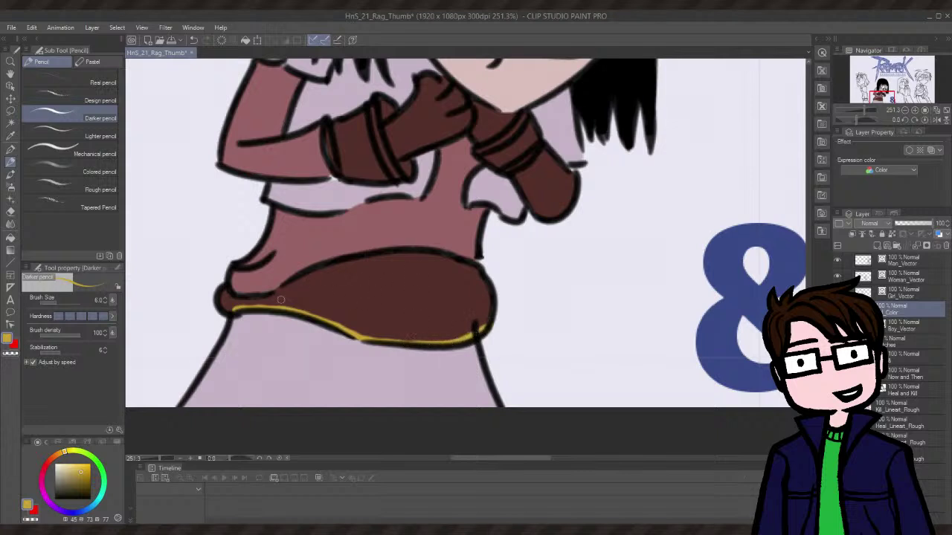
left_click_drag(233, 310, 214, 311)
mouse_move(232, 294)
left_mouse_down()
mouse_move(251, 300)
mouse_move(295, 281)
left_mouse_up()
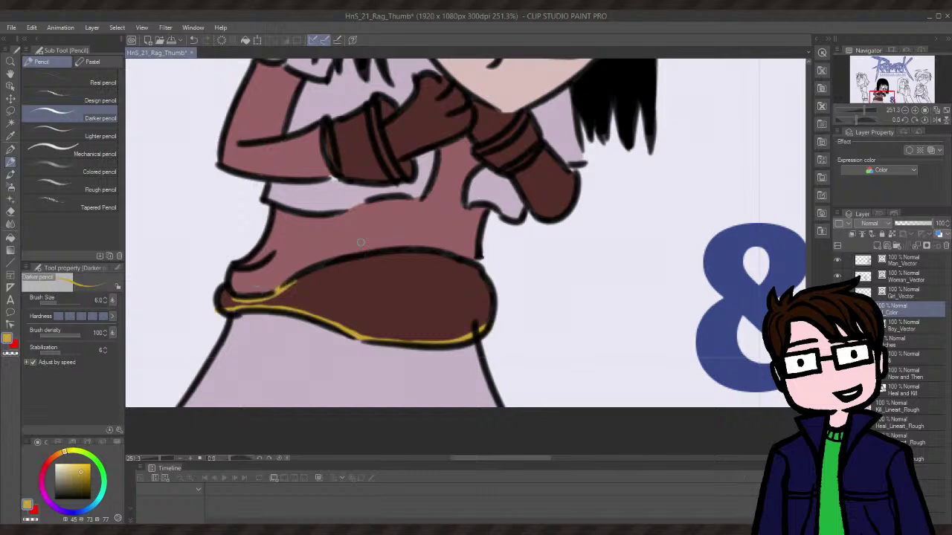
mouse_move(294, 281)
left_mouse_down()
mouse_move(411, 250)
mouse_move(480, 271)
left_mouse_up()
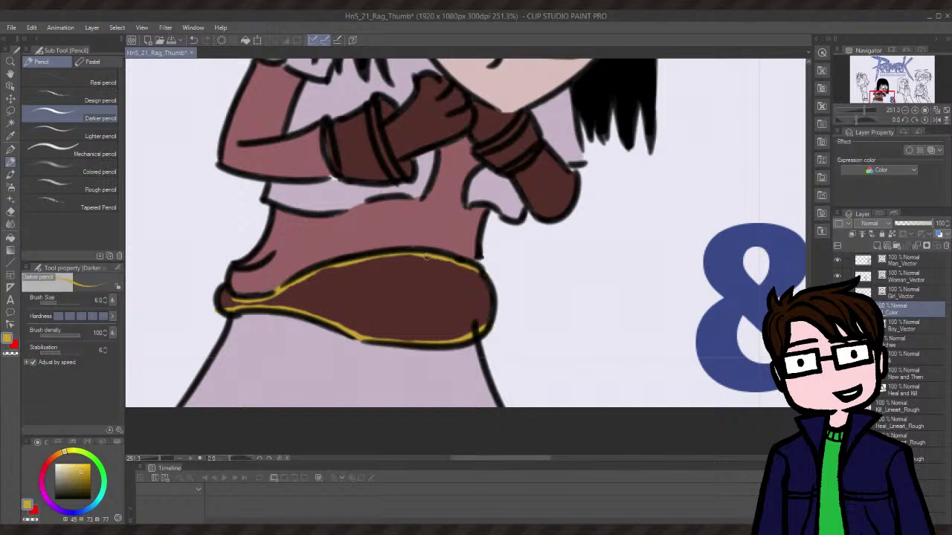
- Draw a gold line down the waistband near its wide end, bowed outward and joining the upper and lower trim
mouse_move(445, 258)
left_mouse_down()
mouse_move(456, 278)
mouse_move(445, 339)
left_mouse_up()
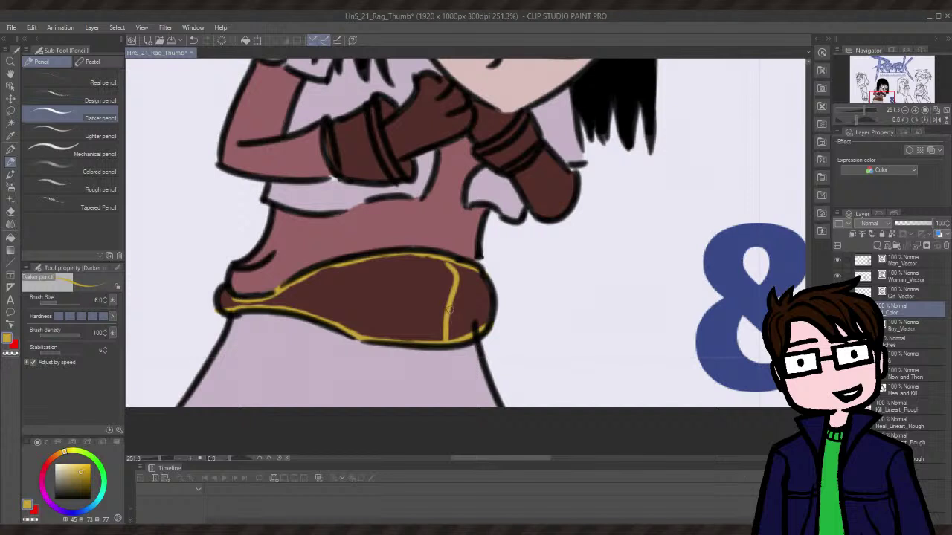
key("ctrl+z")
mouse_move(445, 260)
left_mouse_down()
mouse_move(452, 272)
mouse_move(439, 342)
left_mouse_up()
key("ctrl+z")
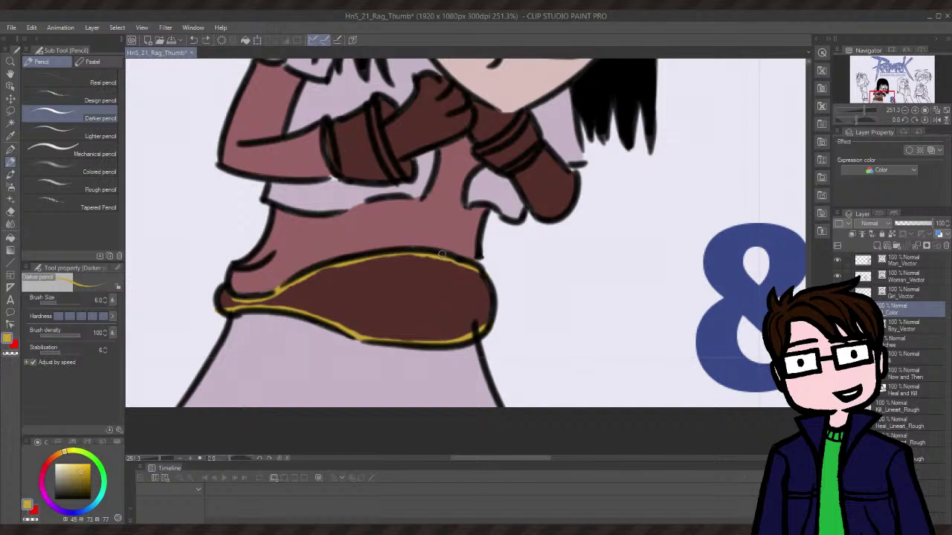
left_click_drag(443, 255, 450, 331)
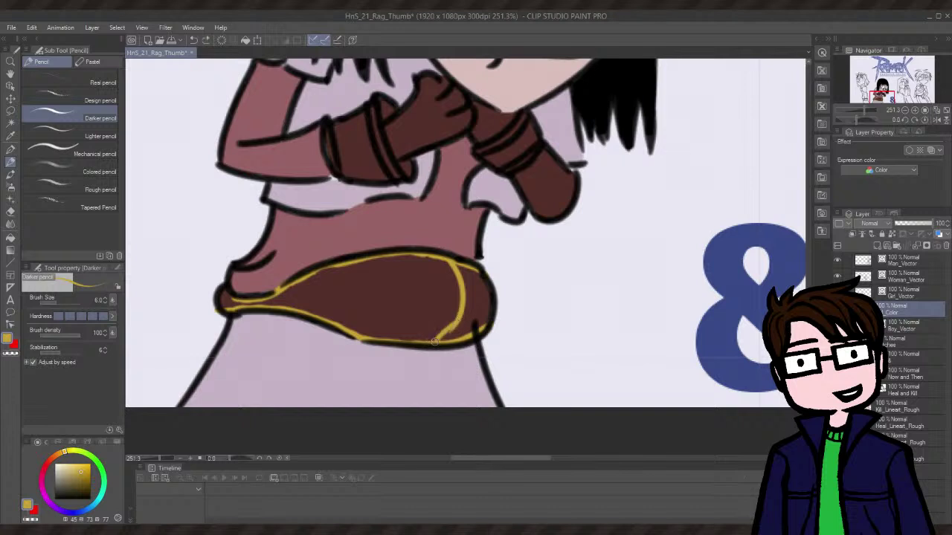
left_click_drag(452, 328, 439, 336)
- Draw a slightly arched horizontal gold line across the bowed line to form a cross reaching the waistband's wide end
left_click_drag(400, 300, 468, 305)
key("ctrl+z")
left_click_drag(407, 302, 476, 300)
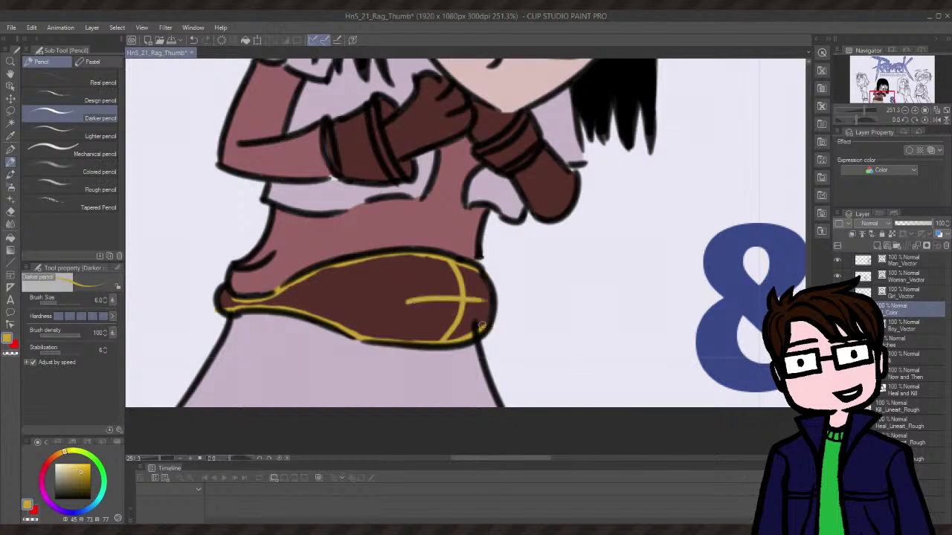
key("ctrl+z")
left_click_drag(409, 303, 476, 302)
key("ctrl+z")
left_click_drag(414, 305, 489, 298)
key("ctrl+z")
left_click_drag(417, 302, 491, 295)
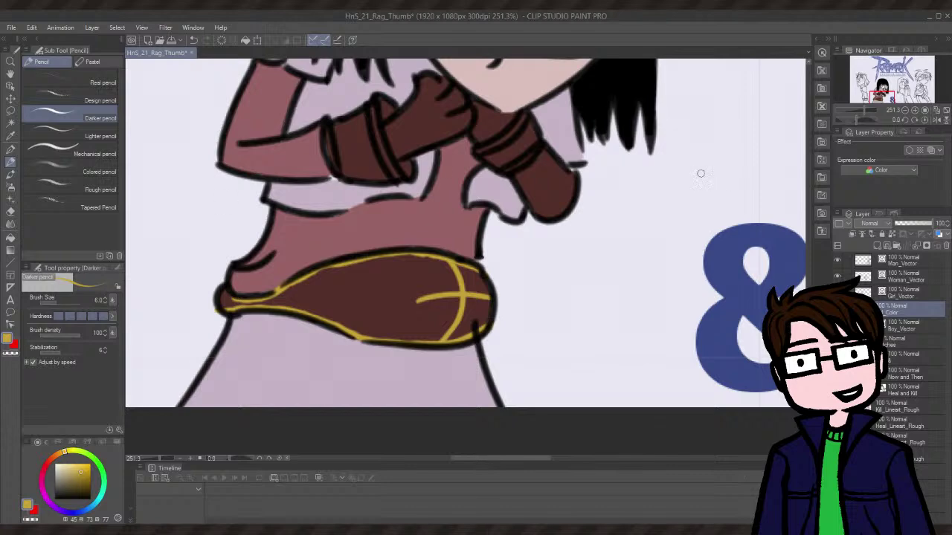
- Switch the drawing colour to white and draw two slanted, parallel highlights on the upper left of the girl's black hair
scroll(465, 256, "up", 10)
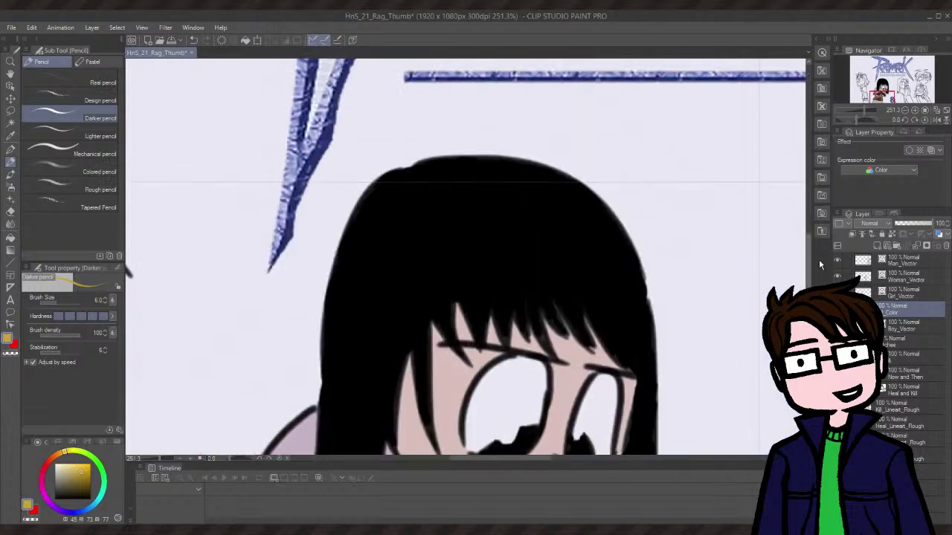
scroll(465, 256, "down", 3)
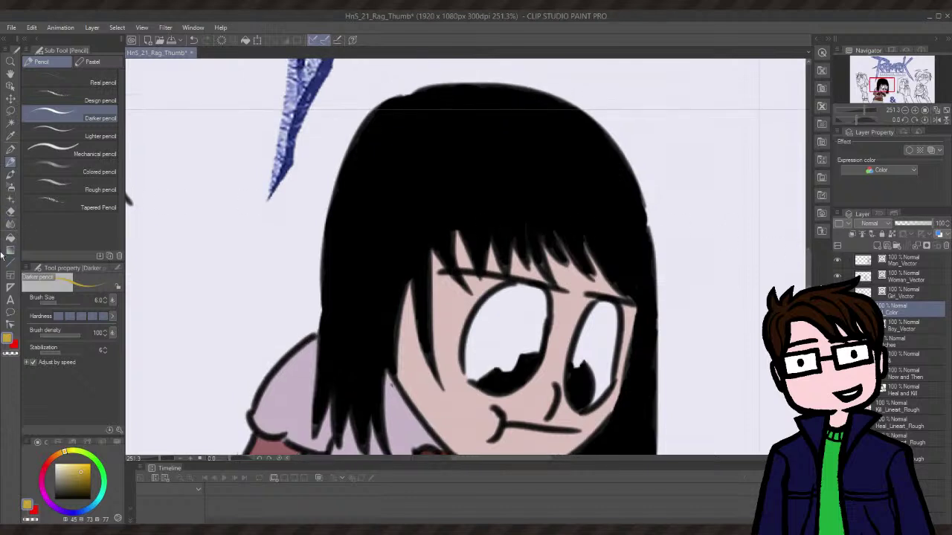
left_click(66, 467)
mouse_move(388, 125)
left_mouse_down()
mouse_move(371, 159)
mouse_move(388, 136)
left_mouse_up()
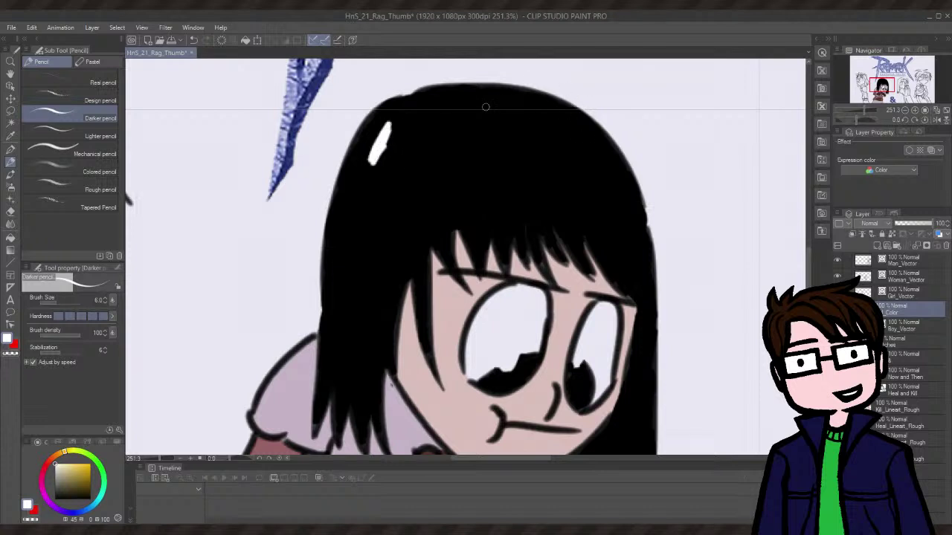
key("ctrl+z")
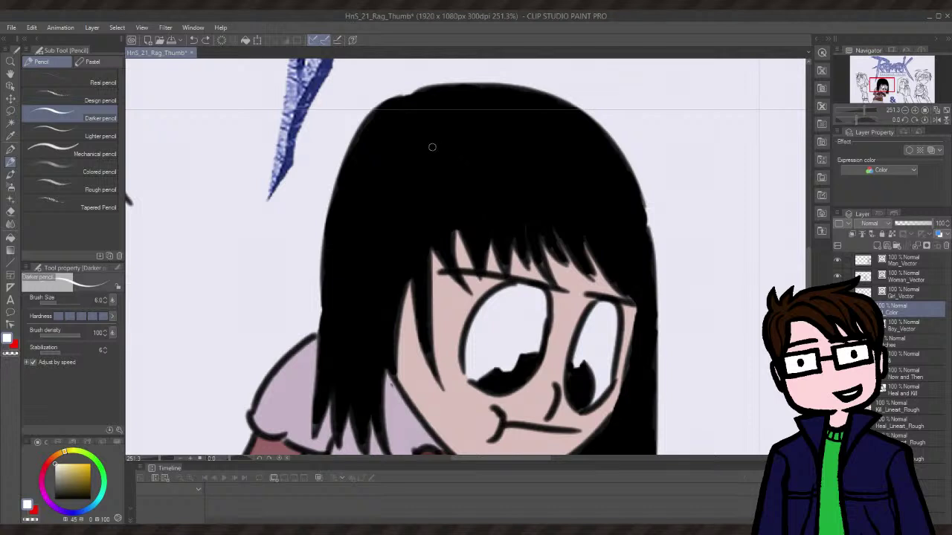
left_click_drag(389, 121, 362, 171)
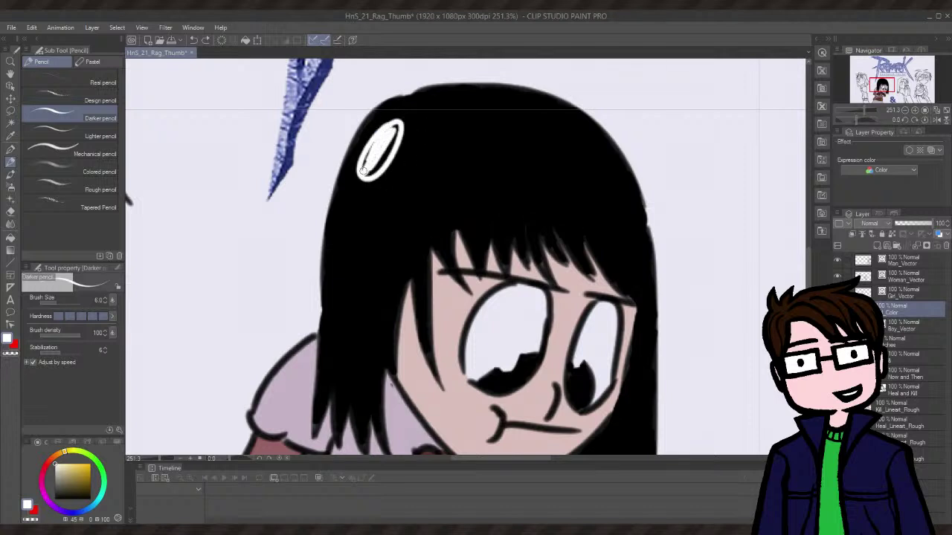
key("ctrl+z")
left_click_drag(395, 120, 364, 184)
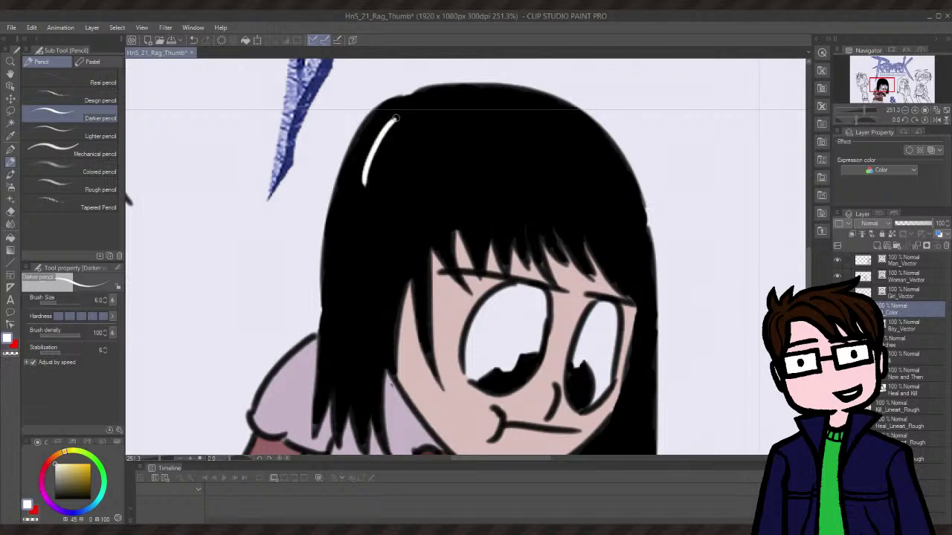
left_click_drag(395, 118, 364, 186)
key("ctrl+z")
left_click_drag(415, 123, 395, 174)
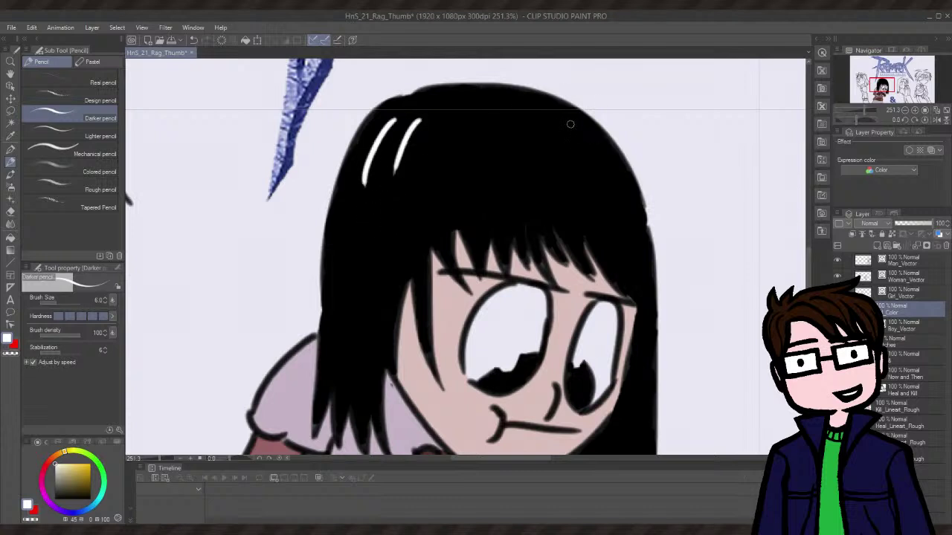
- Add one short white highlight on the upper right of the girl's hair, following the curve of her head
left_click_drag(577, 119, 611, 158)
key("ctrl+z")
left_click_drag(577, 118, 612, 165)
key("ctrl+z")
key("ctrl+z")
left_click_drag(583, 133, 615, 164)
- Examine the coloured girl up close and within the whole thumbnail beside the other characters
left_click(906, 113)
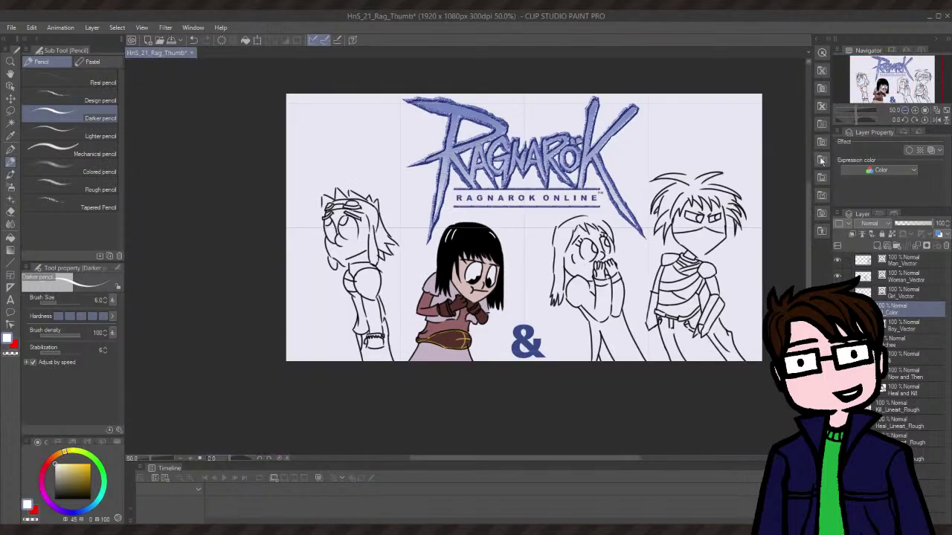
left_click_drag(487, 463, 511, 462)
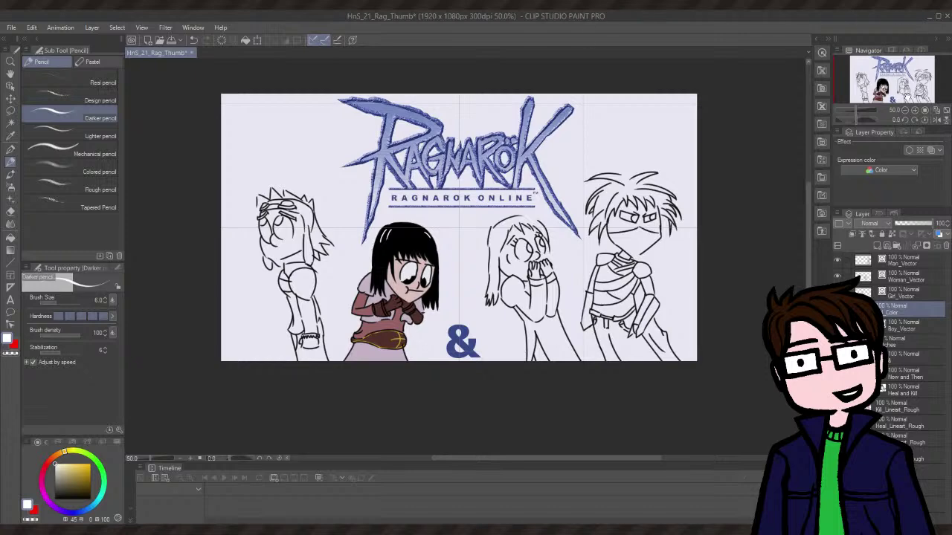
left_click(914, 110)
left_click(914, 110)
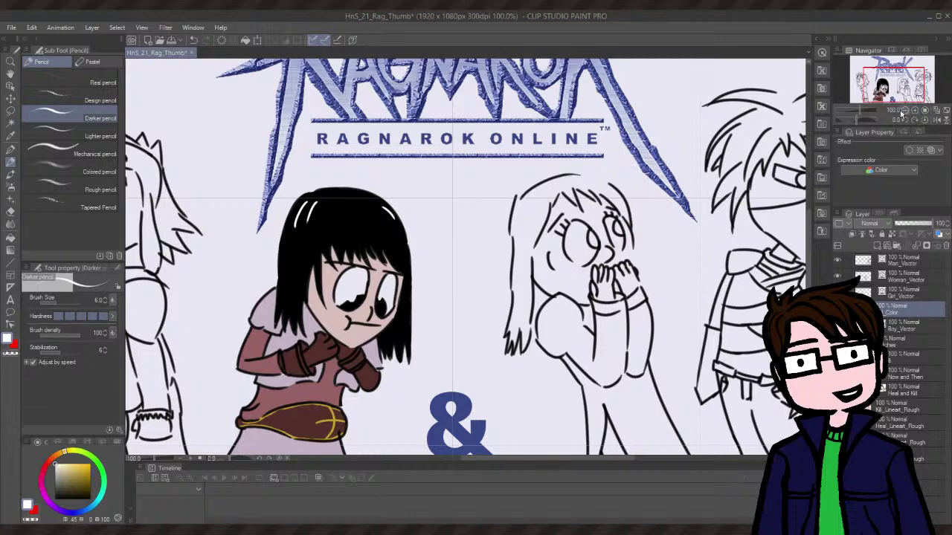
left_click(904, 111)
left_click(903, 111)
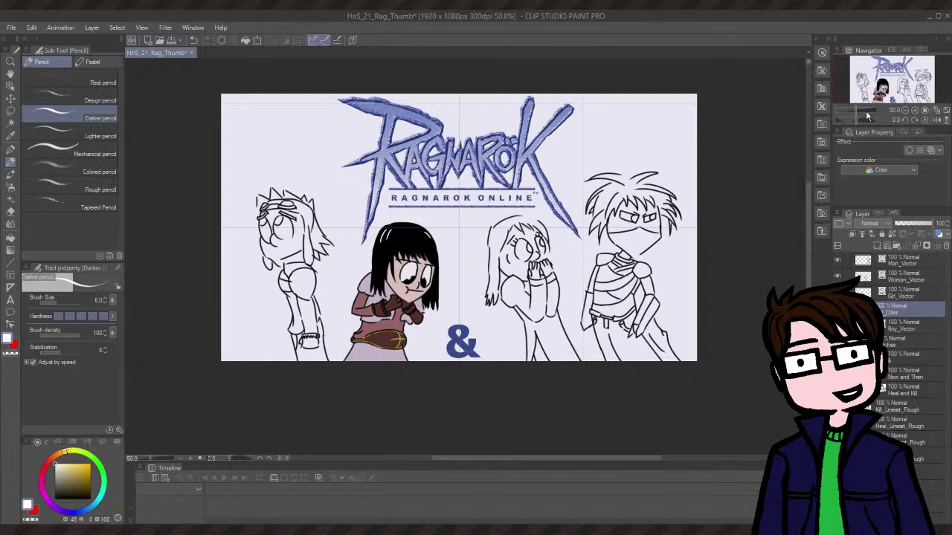
left_click_drag(855, 106, 858, 110)
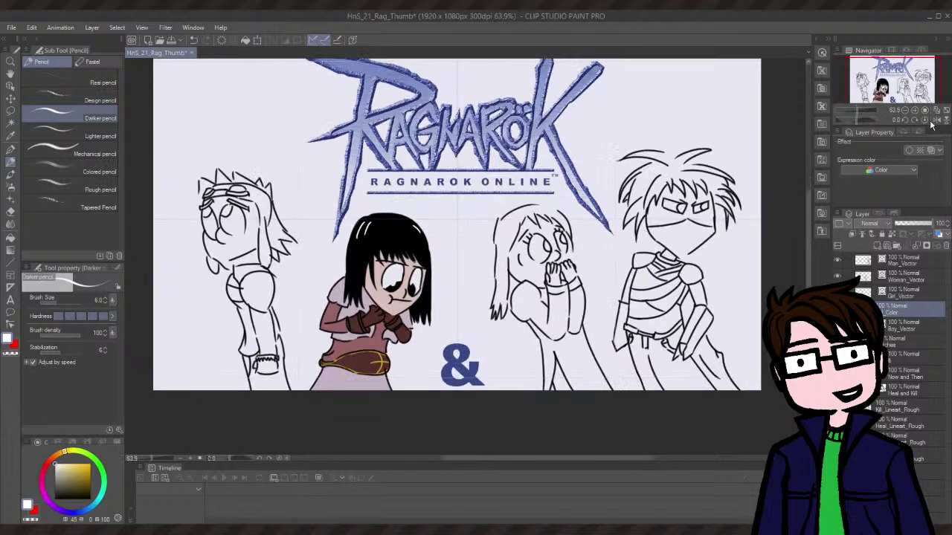
left_click(913, 87)
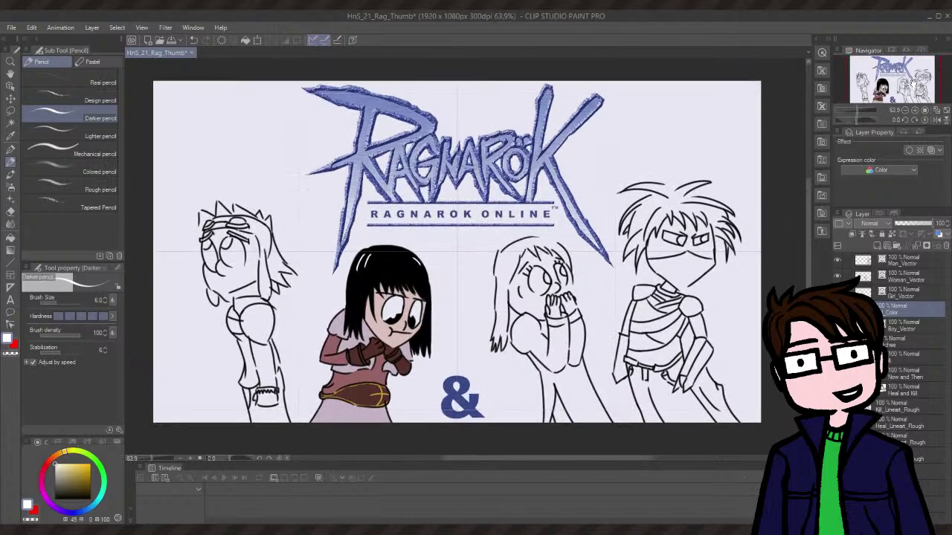